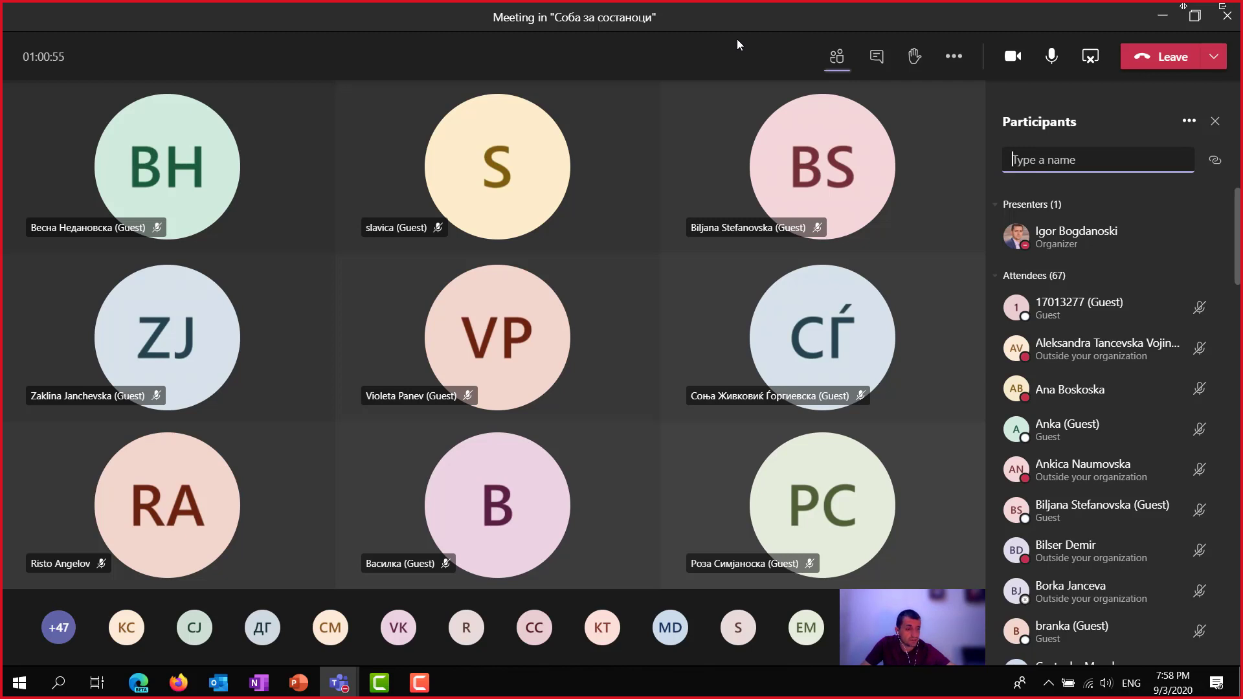
Dismiss all pending Outlook meeting reminders, then start recording the ongoing meeting.
{"action": "mouse_move", "coordinate": [868, 126]}
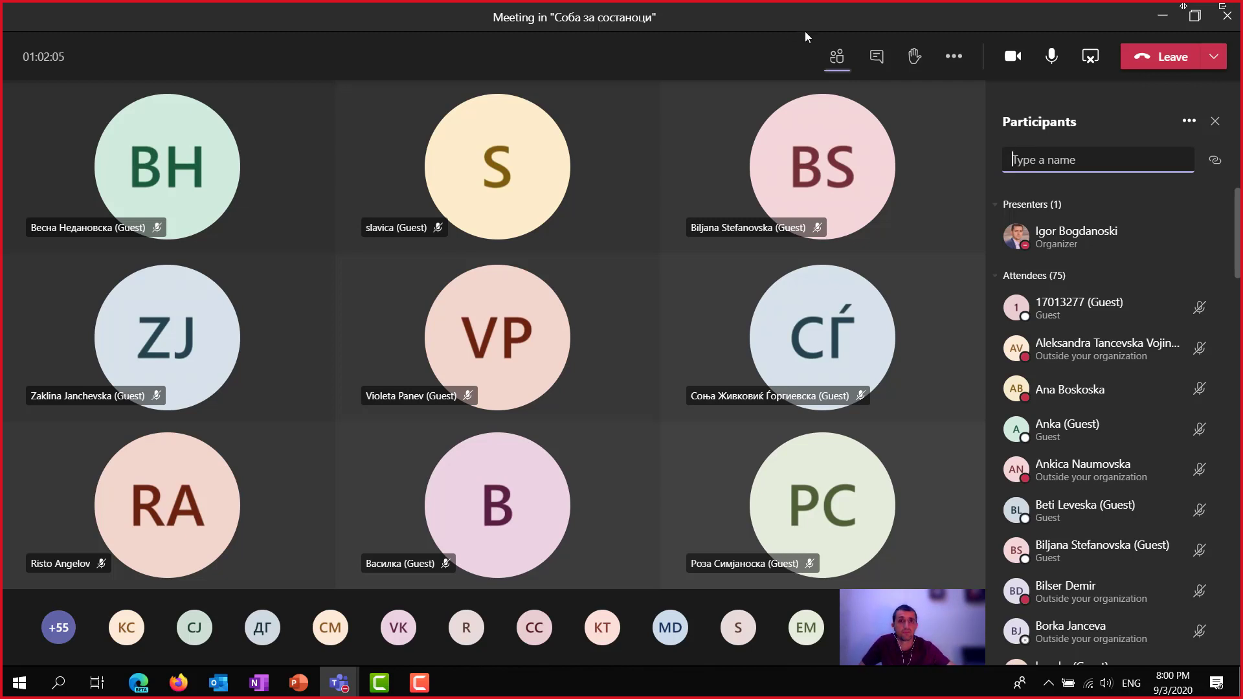
{"action": "left_click", "coordinate": [953, 62]}
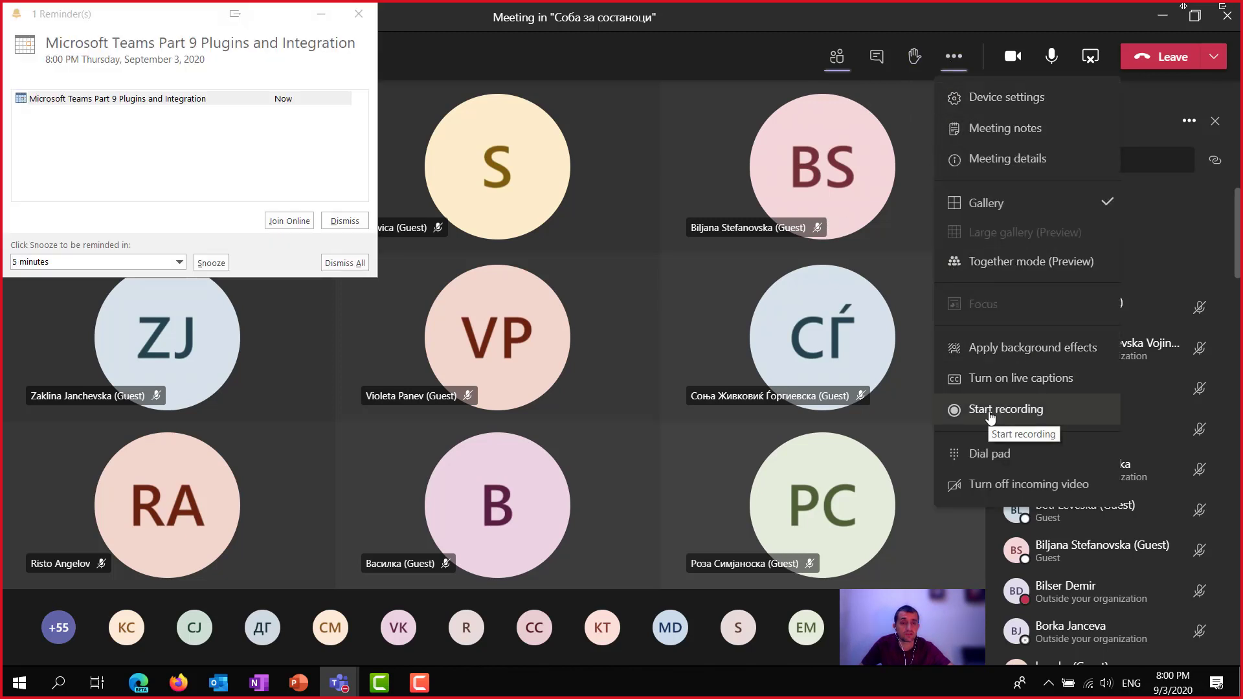
{"action": "left_click", "coordinate": [337, 262]}
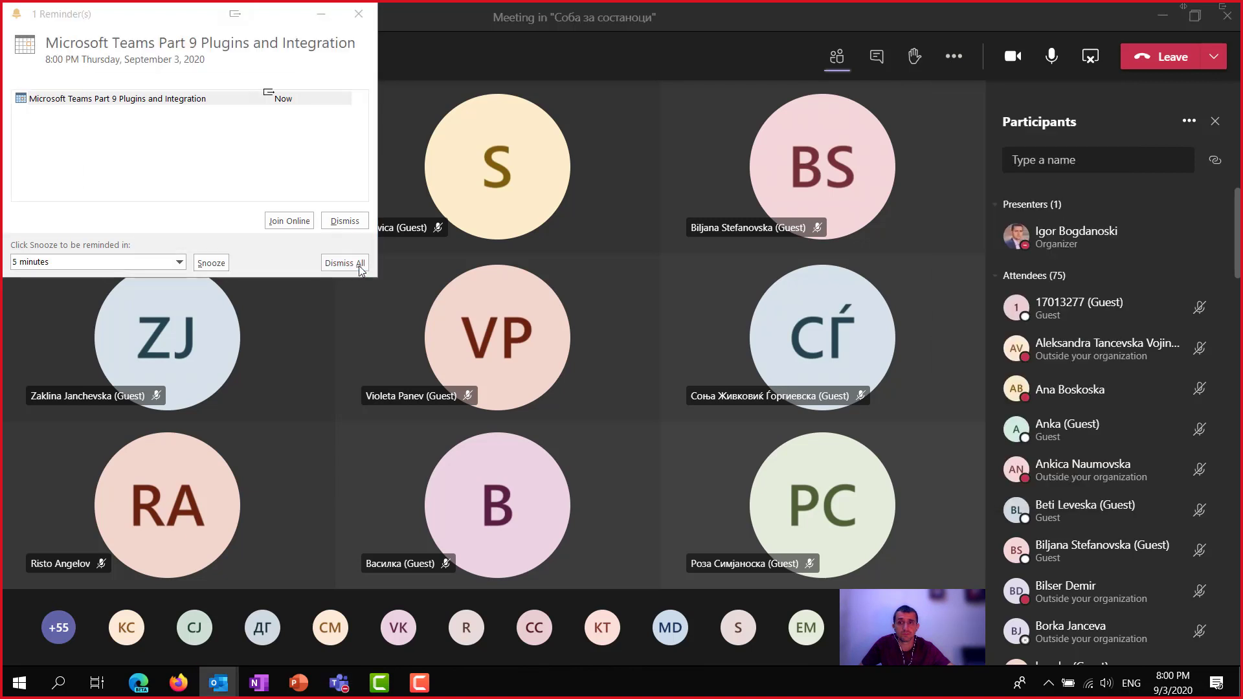
{"action": "left_click", "coordinate": [157, 179]}
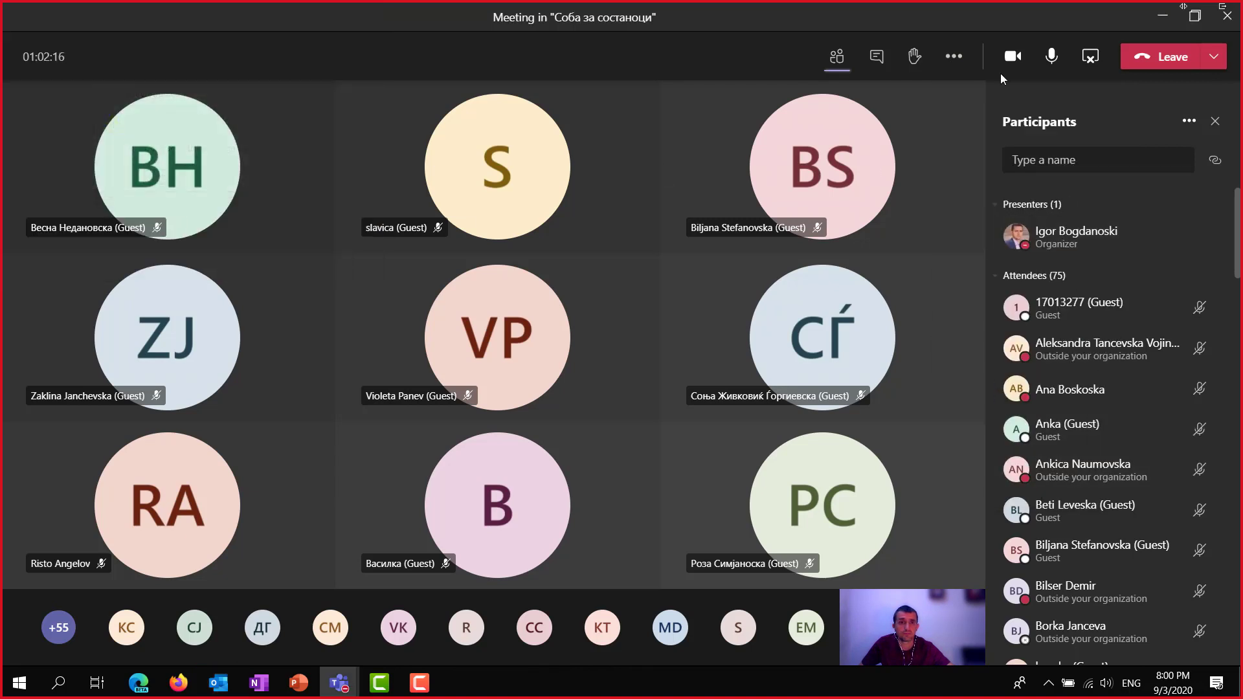
{"action": "left_click", "coordinate": [953, 57]}
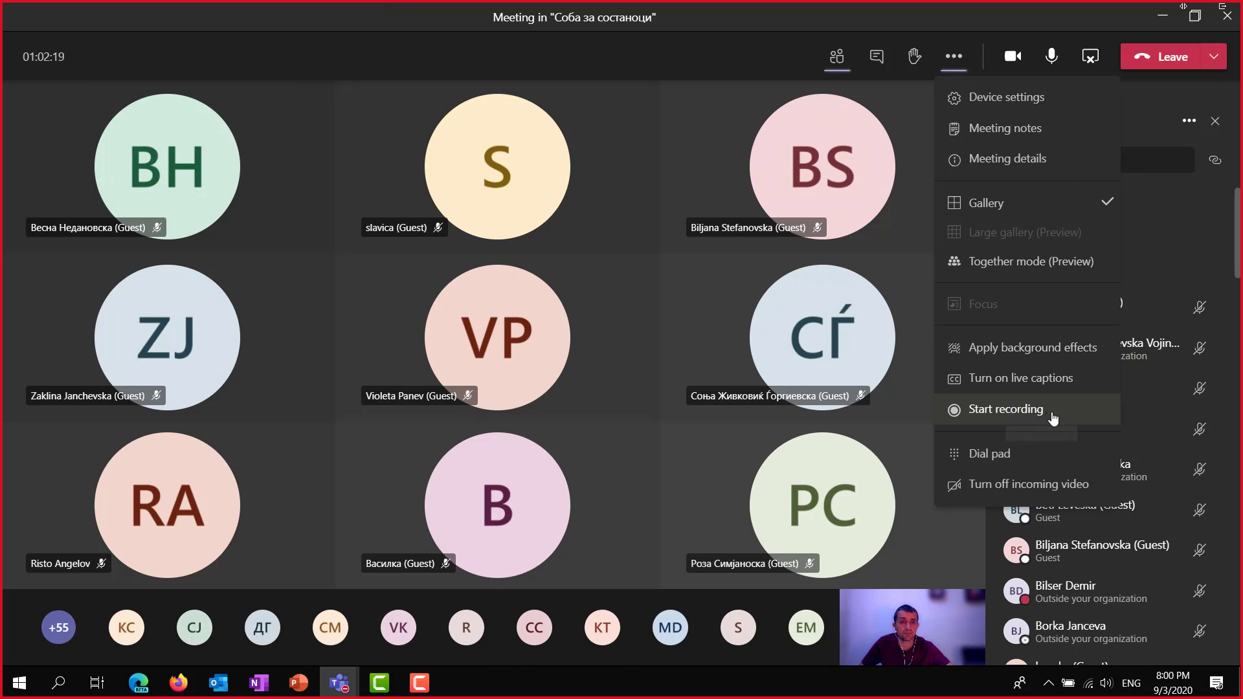
{"action": "left_click", "coordinate": [1063, 418]}
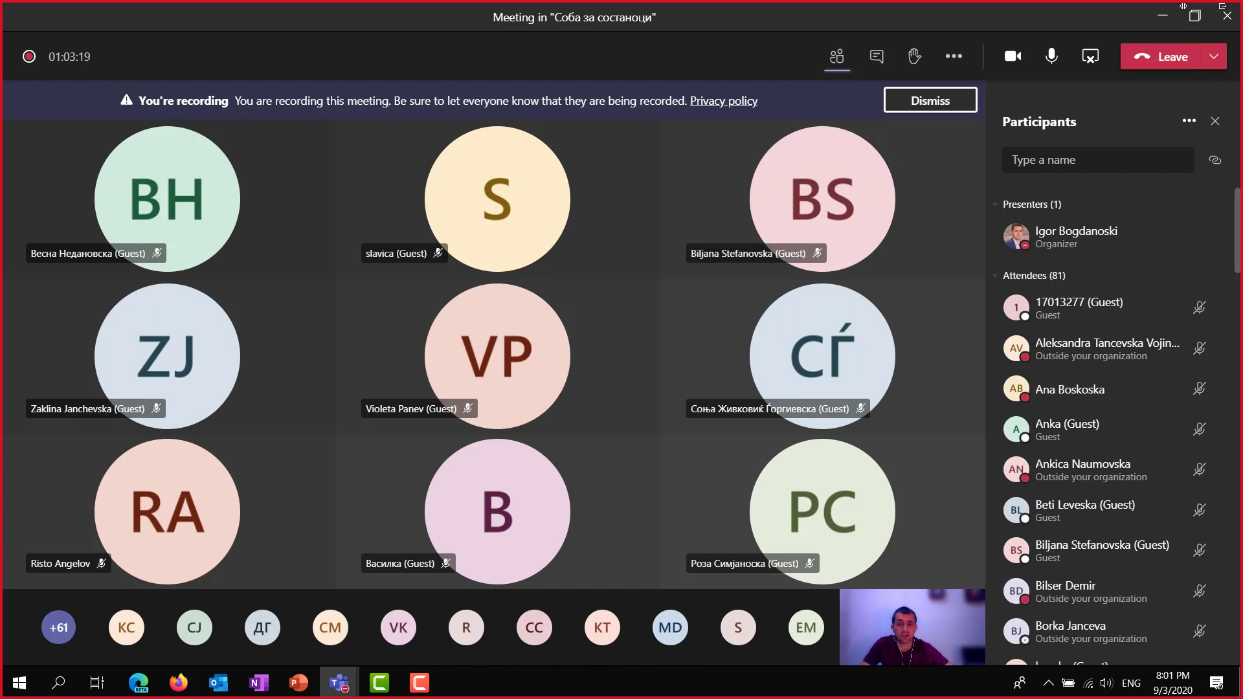
Drop the taskbar speaker volume from 50 to 34 and return to the meeting.
{"action": "left_click", "coordinate": [1106, 682]}
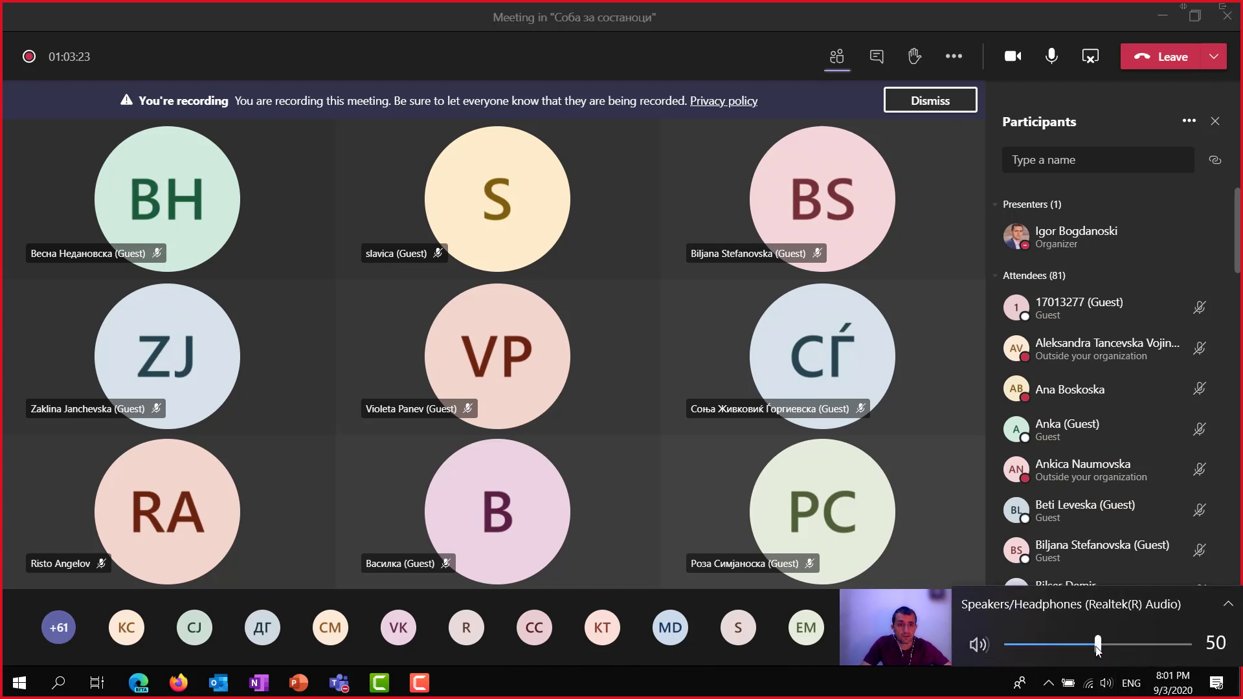
{"action": "left_click_drag", "start_coordinate": [1098, 650], "coordinate": [1068, 651]}
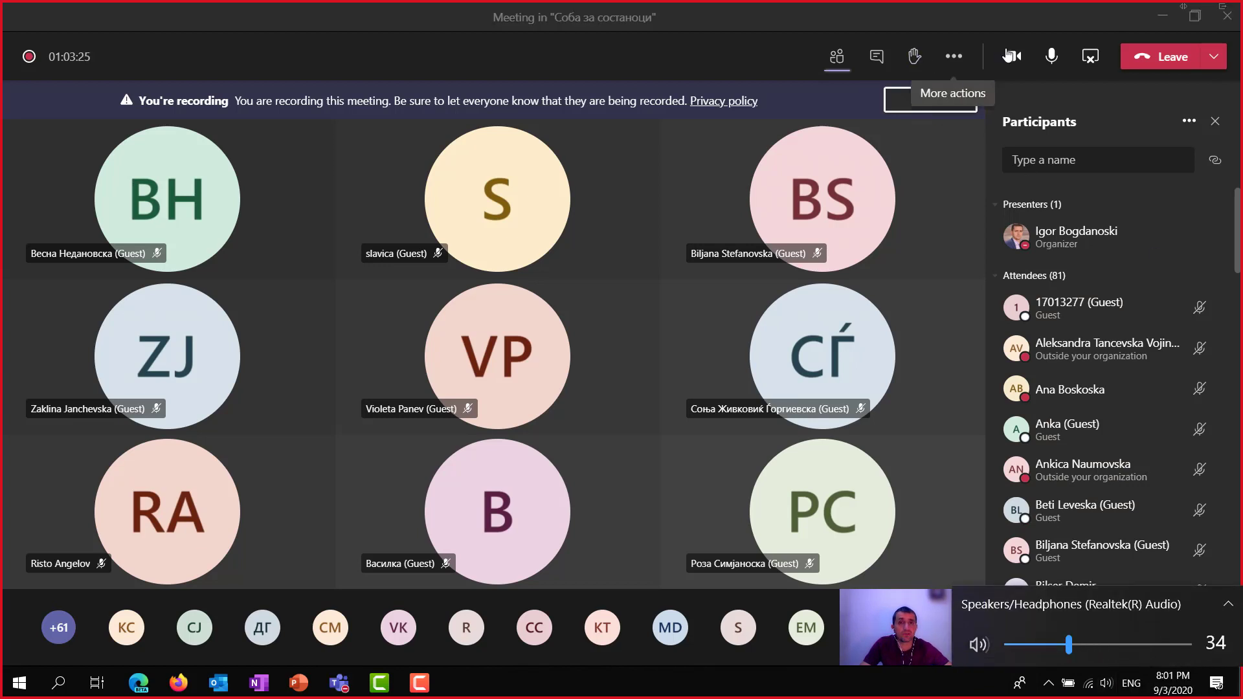
{"action": "left_click", "coordinate": [932, 18]}
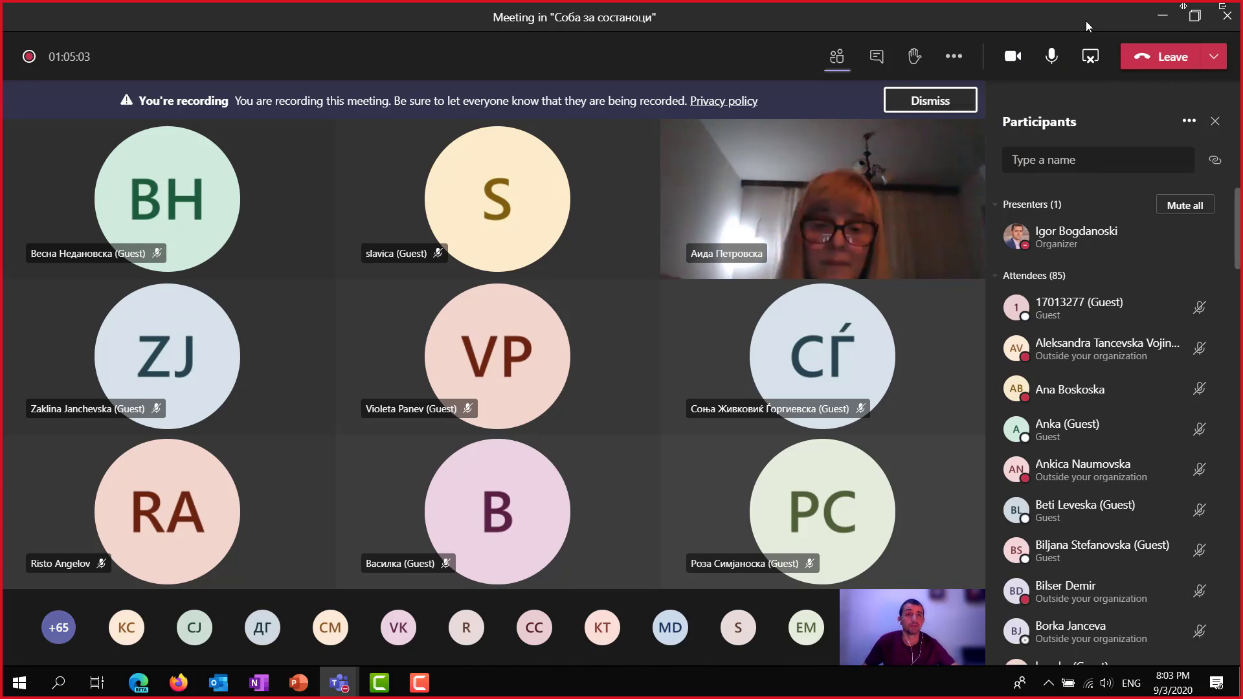
Close the meeting window to get back to the Соба за состаноци channel posts.
{"action": "left_click", "coordinate": [1226, 14]}
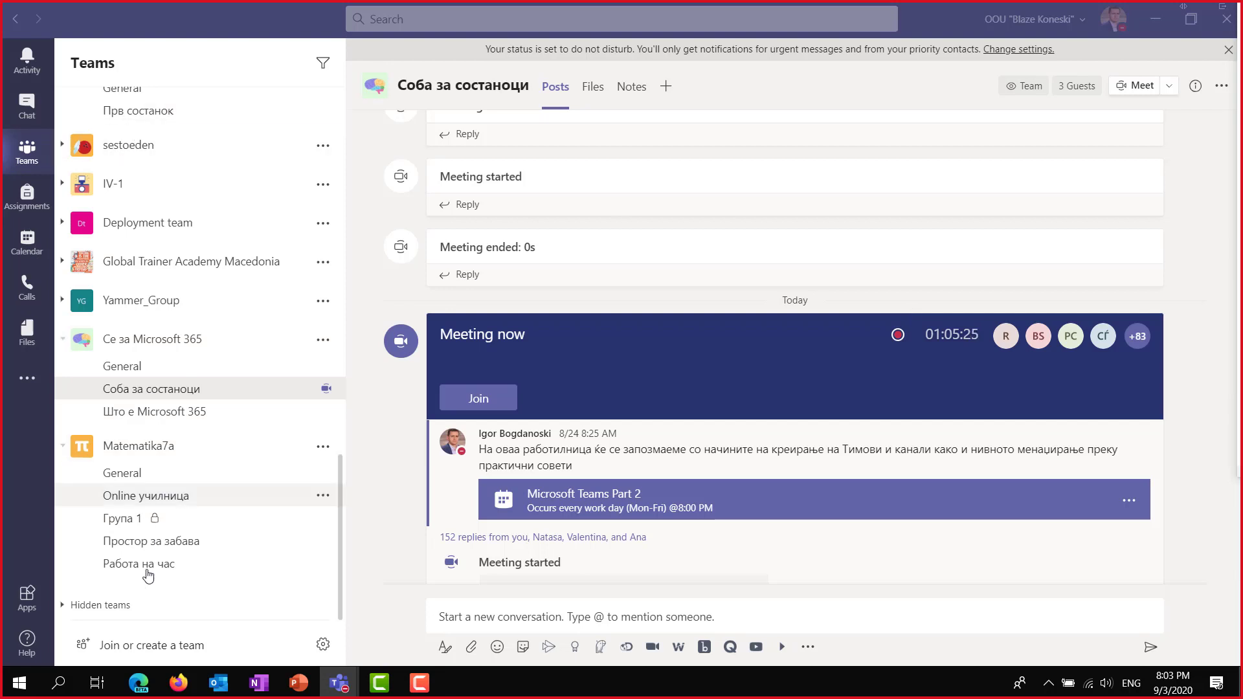
{"action": "mouse_move", "coordinate": [143, 691]}
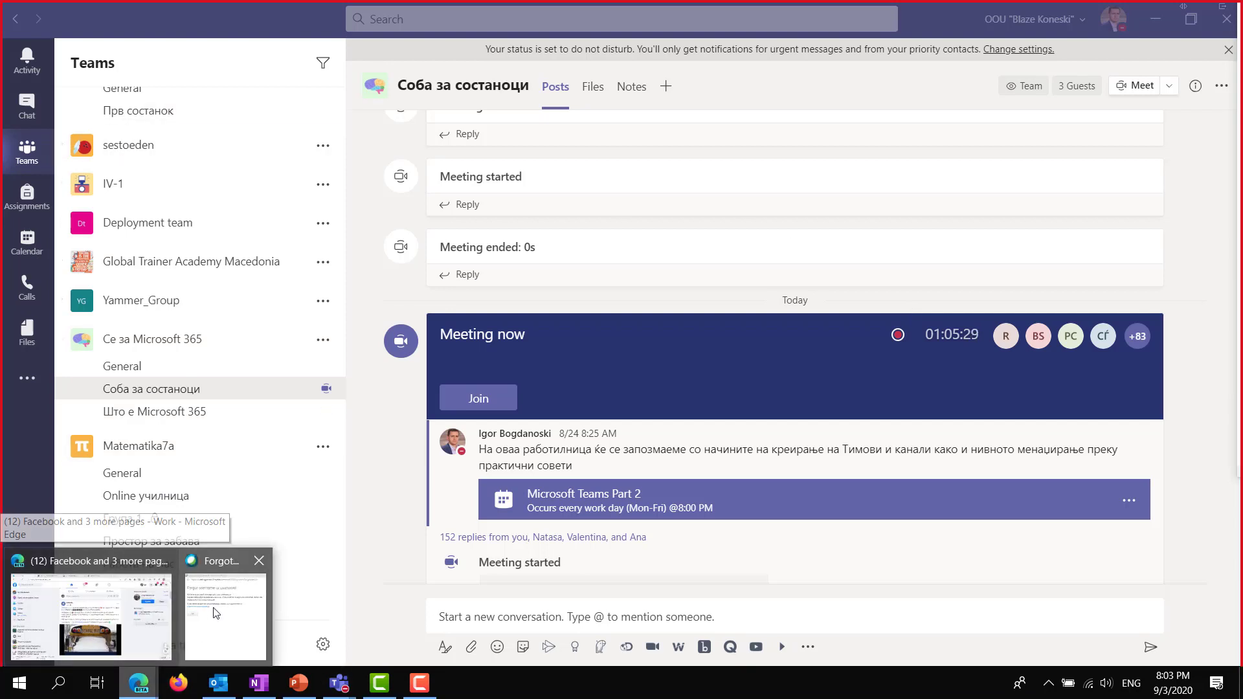
Close the extra browser window and the Facebook and Teams integrations article tabs.
{"action": "left_click", "coordinate": [259, 561]}
{"action": "left_click", "coordinate": [191, 589]}
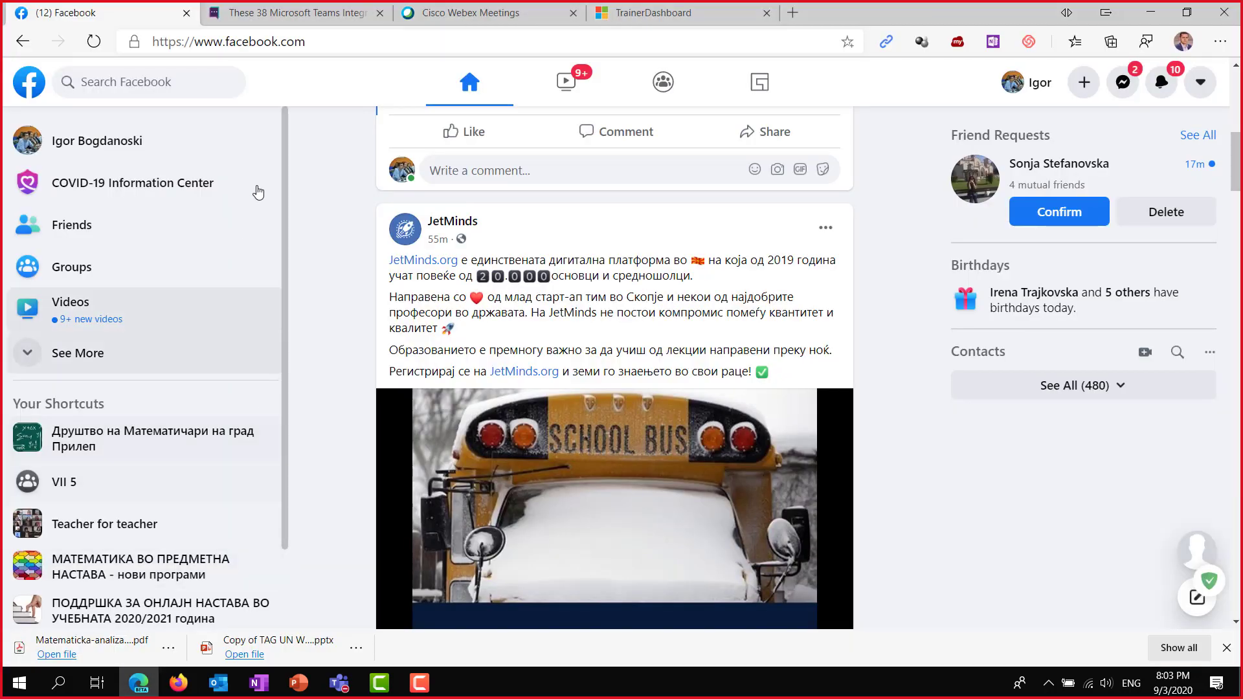
{"action": "left_click", "coordinate": [188, 12]}
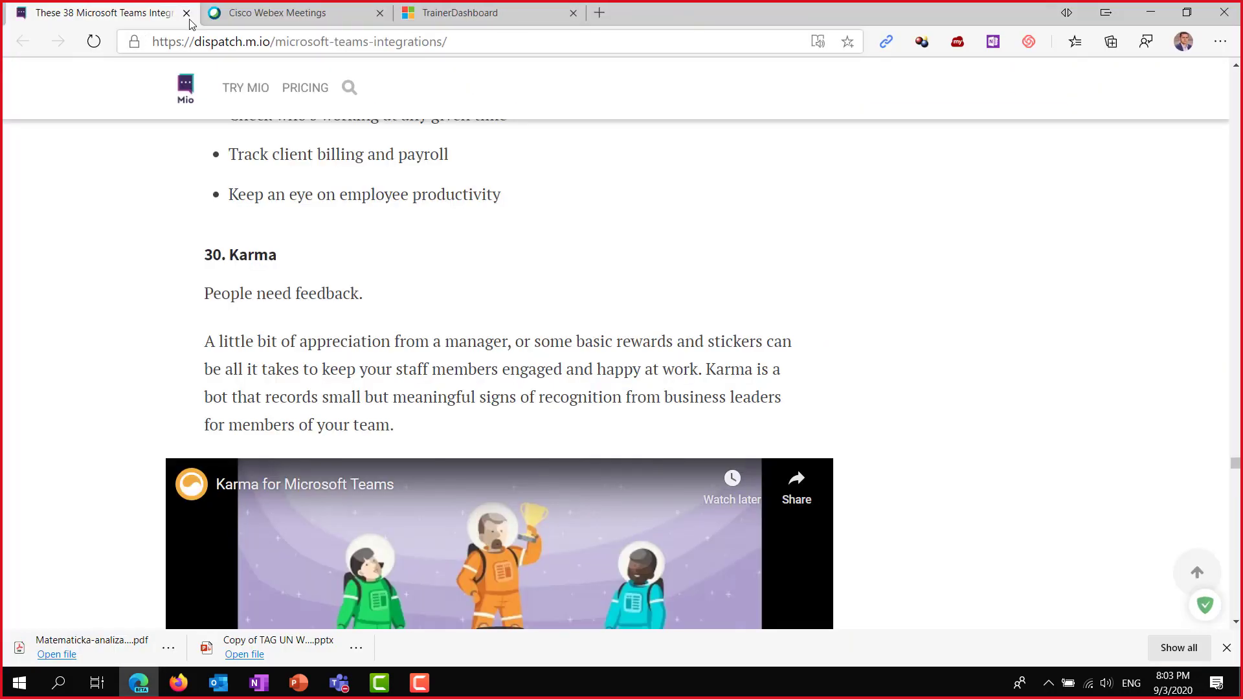
{"action": "left_click", "coordinate": [187, 13]}
Go to office.com in a new tab and launch Teams from the Office home page.
{"action": "key", "text": "ctrl+t"}
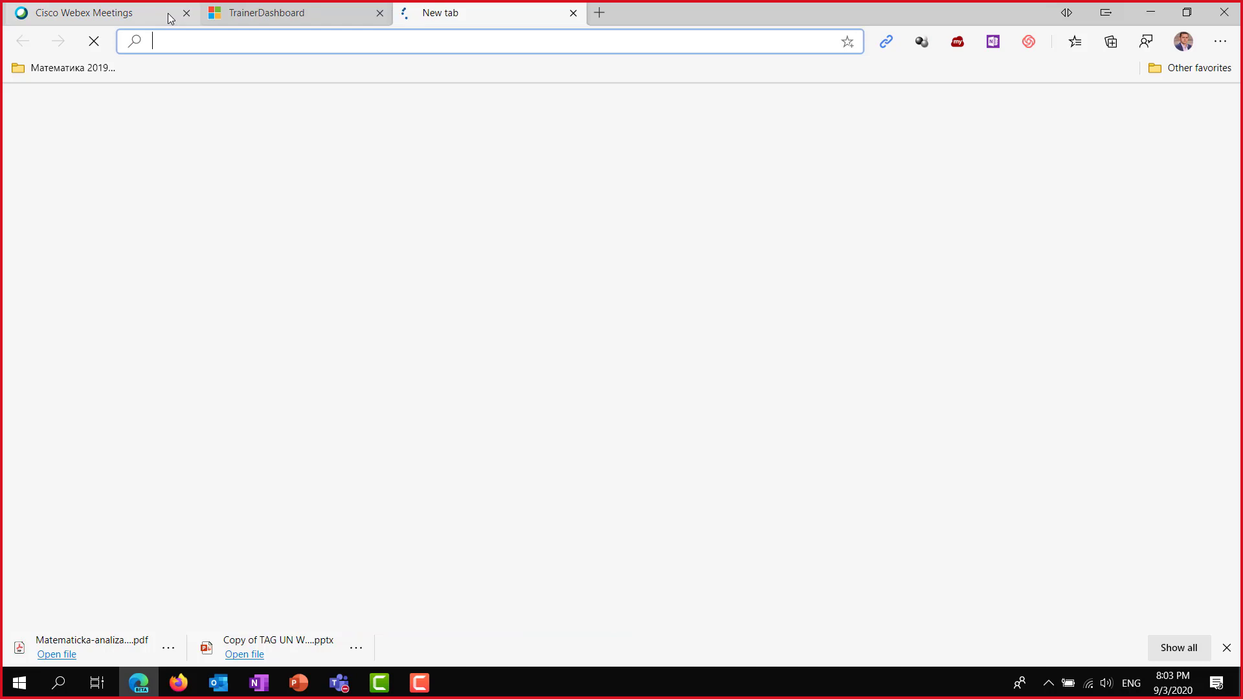
{"action": "type", "text": "off"}
{"action": "key", "text": "Return"}
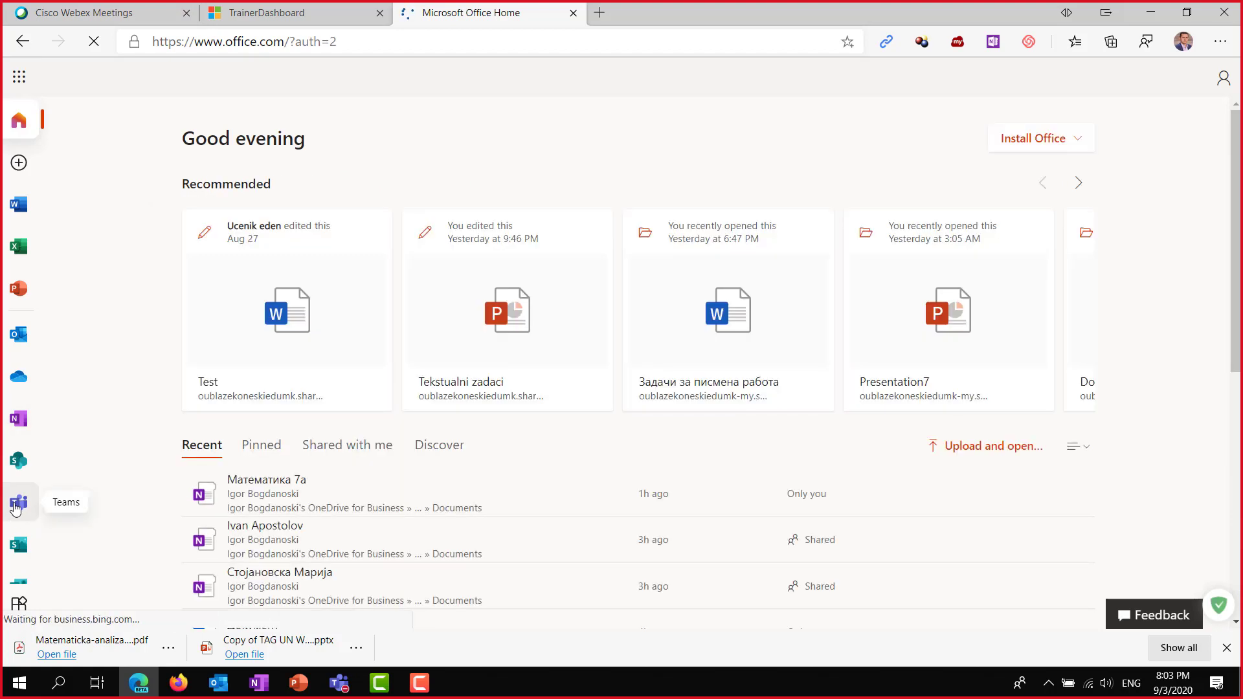
{"action": "left_click", "coordinate": [16, 509]}
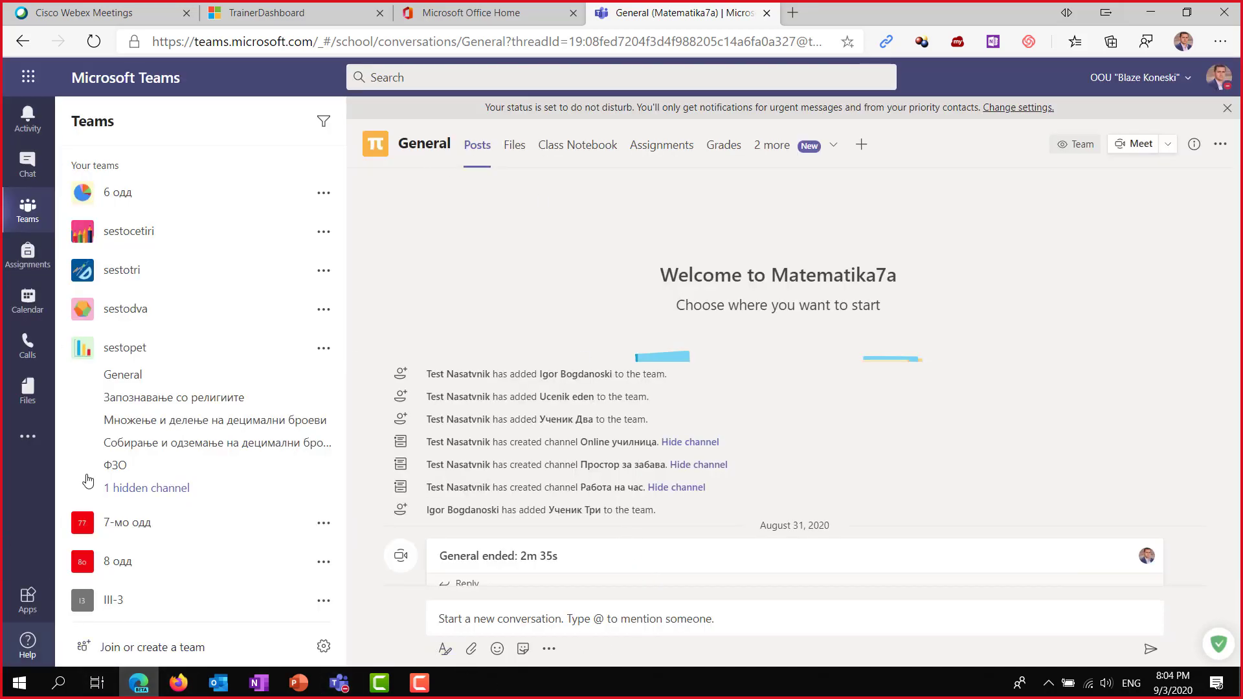
Scroll down to the Се за Microsoft 365 team and select its Соба за состаноци channel.
{"action": "scroll", "coordinate": [130, 420], "scroll_direction": "down", "scroll_amount": 10}
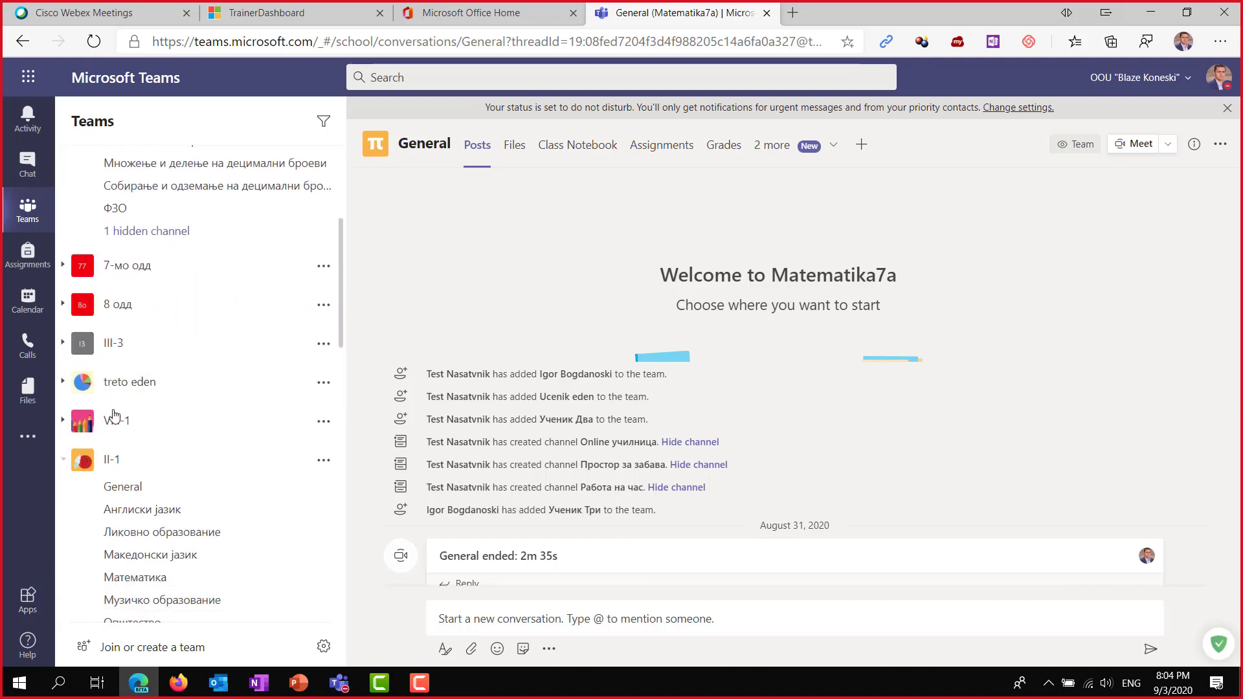
{"action": "scroll", "coordinate": [150, 417], "scroll_direction": "down", "scroll_amount": 10}
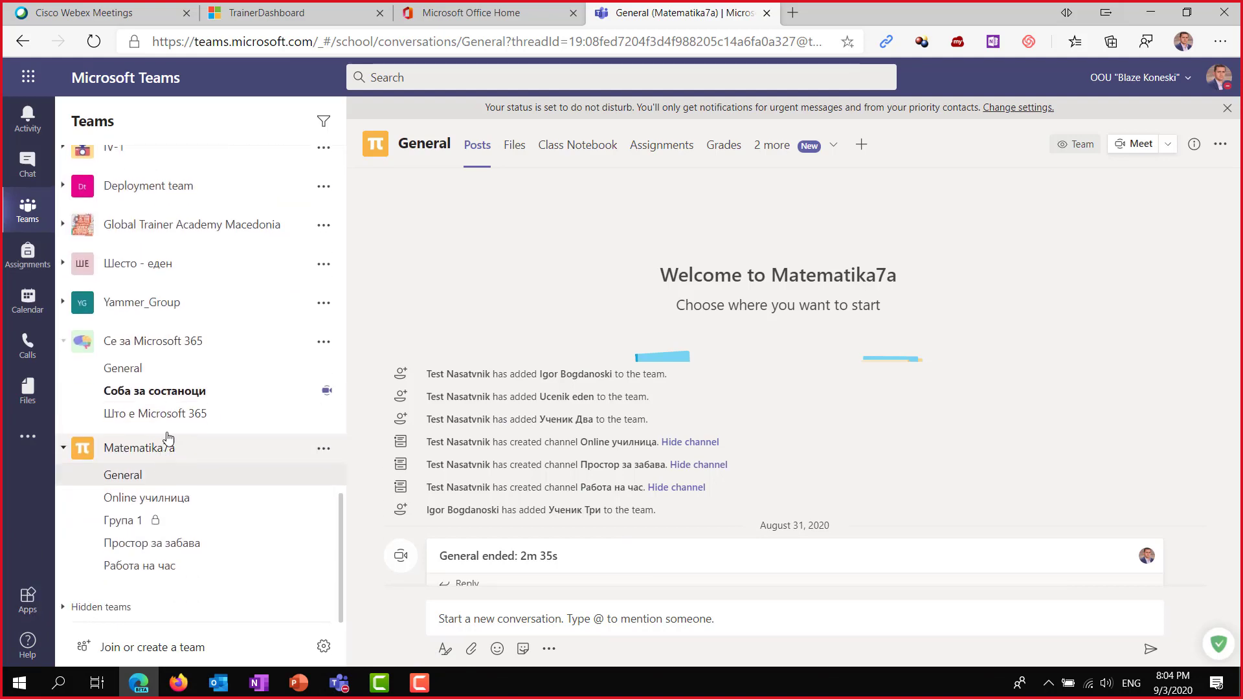
{"action": "left_click", "coordinate": [169, 393]}
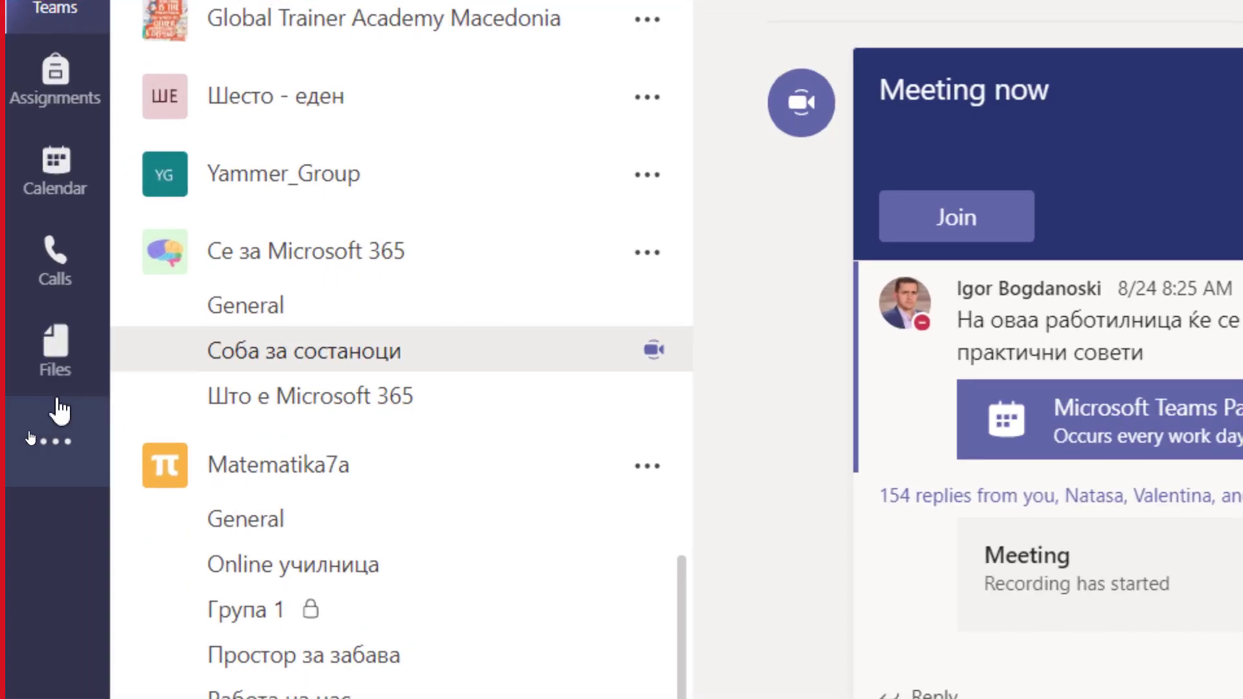
Search the added apps for 'Padlet' and, with no results, open the full Apps store.
{"action": "left_click", "coordinate": [61, 456]}
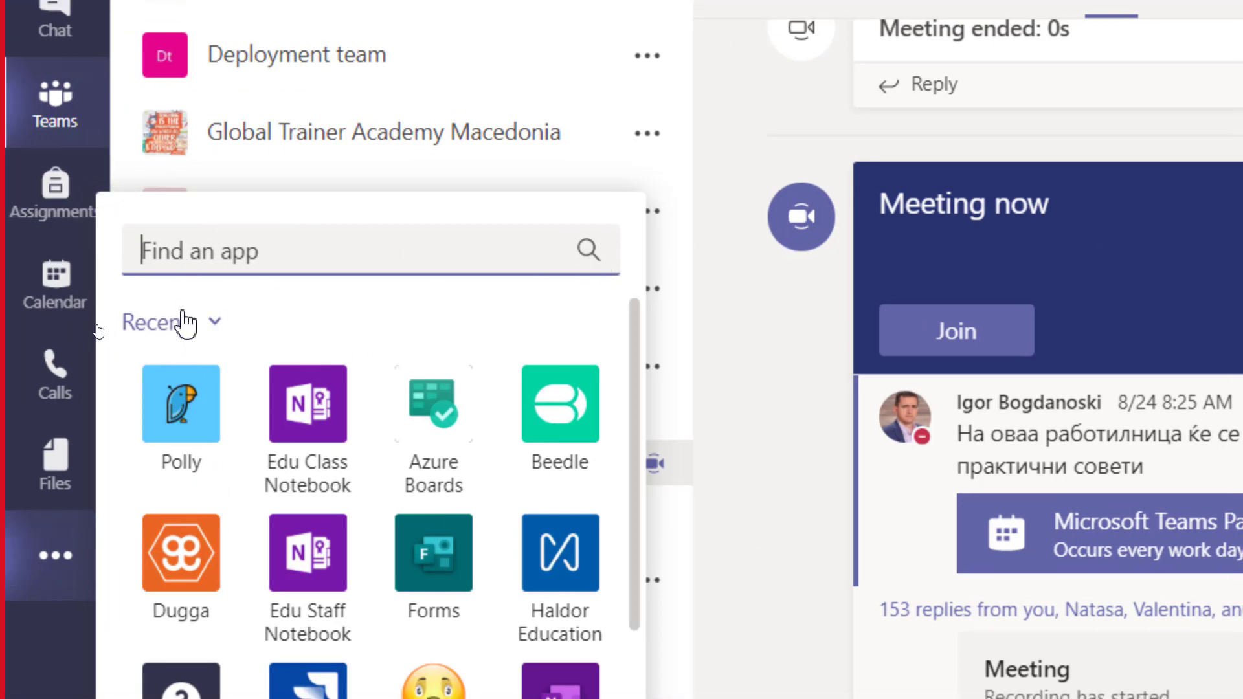
{"action": "scroll", "coordinate": [216, 402], "scroll_direction": "down", "scroll_amount": 5}
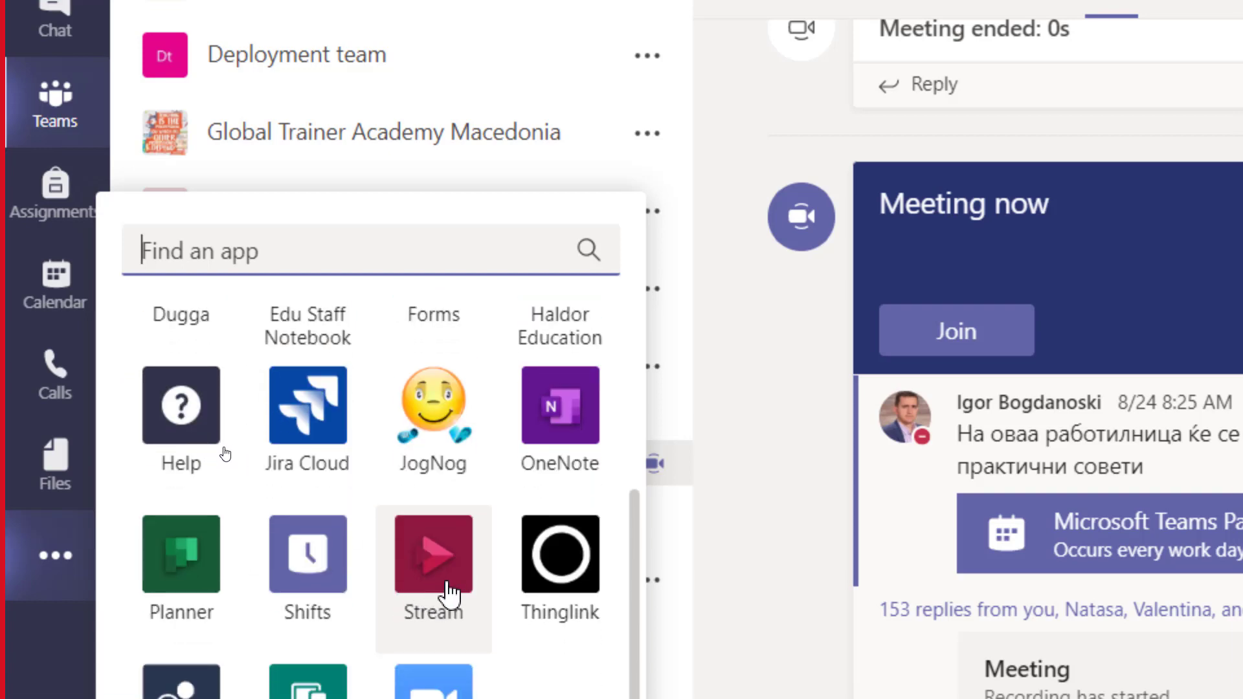
{"action": "scroll", "coordinate": [454, 453], "scroll_direction": "up", "scroll_amount": 3}
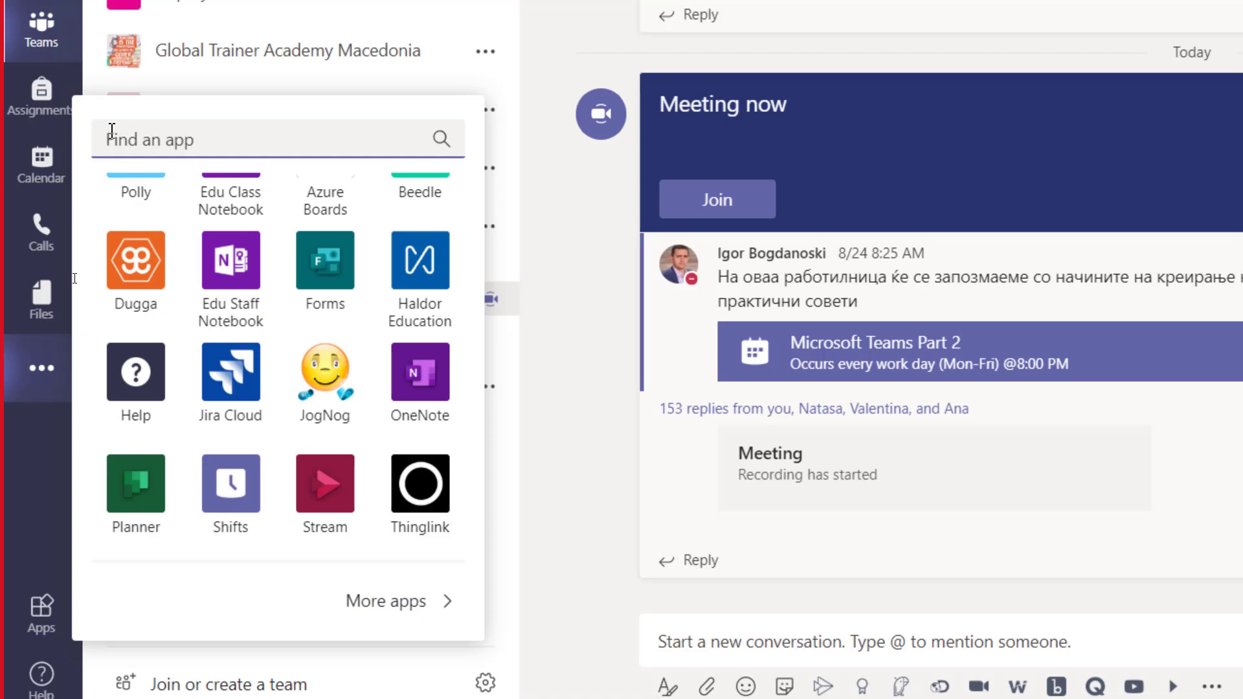
{"action": "scroll", "coordinate": [112, 129], "scroll_direction": "up", "scroll_amount": 2}
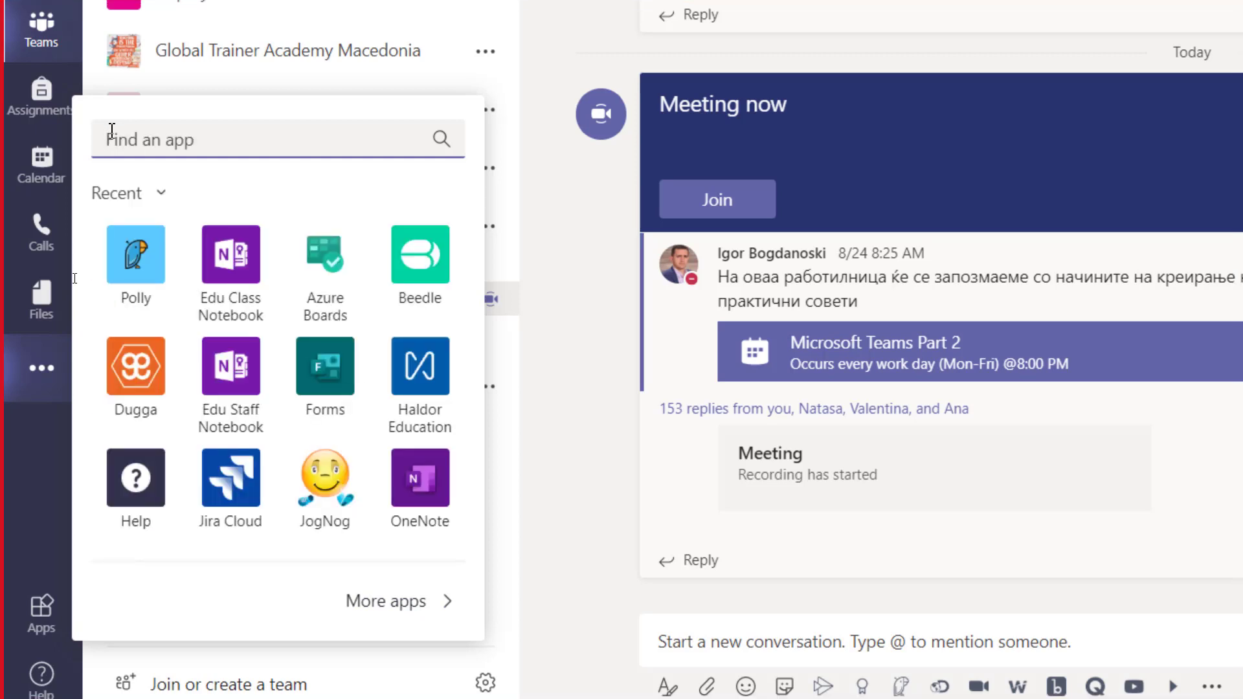
{"action": "type", "text": "Padle"}
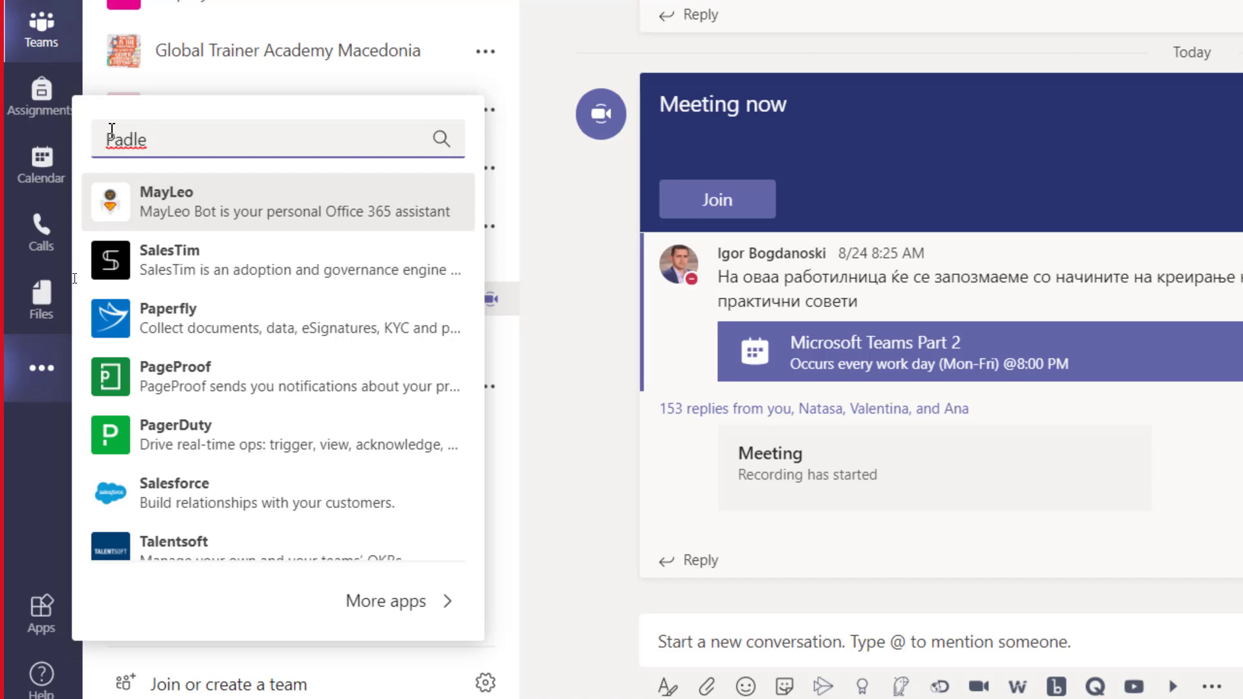
{"action": "type", "text": "t"}
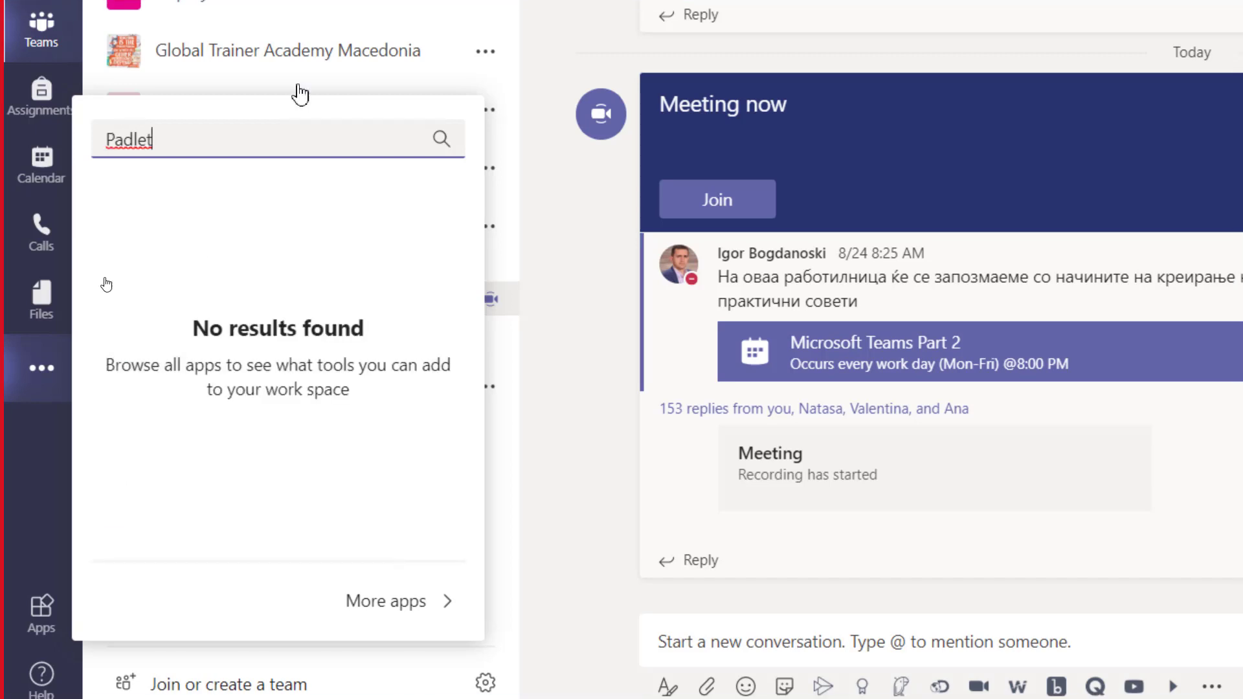
{"action": "left_click", "coordinate": [373, 605]}
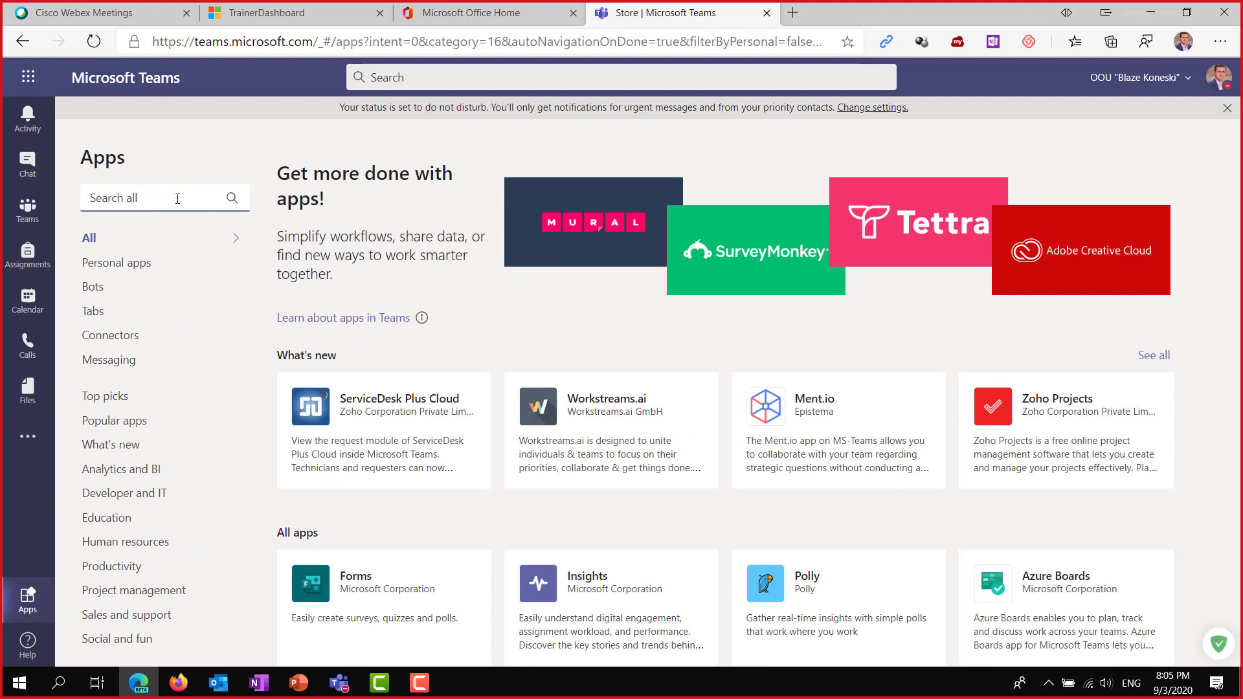
After trying 'Pa' in the web Apps search, bring the desktop Teams window forward.
{"action": "type", "text": "Padlet"}
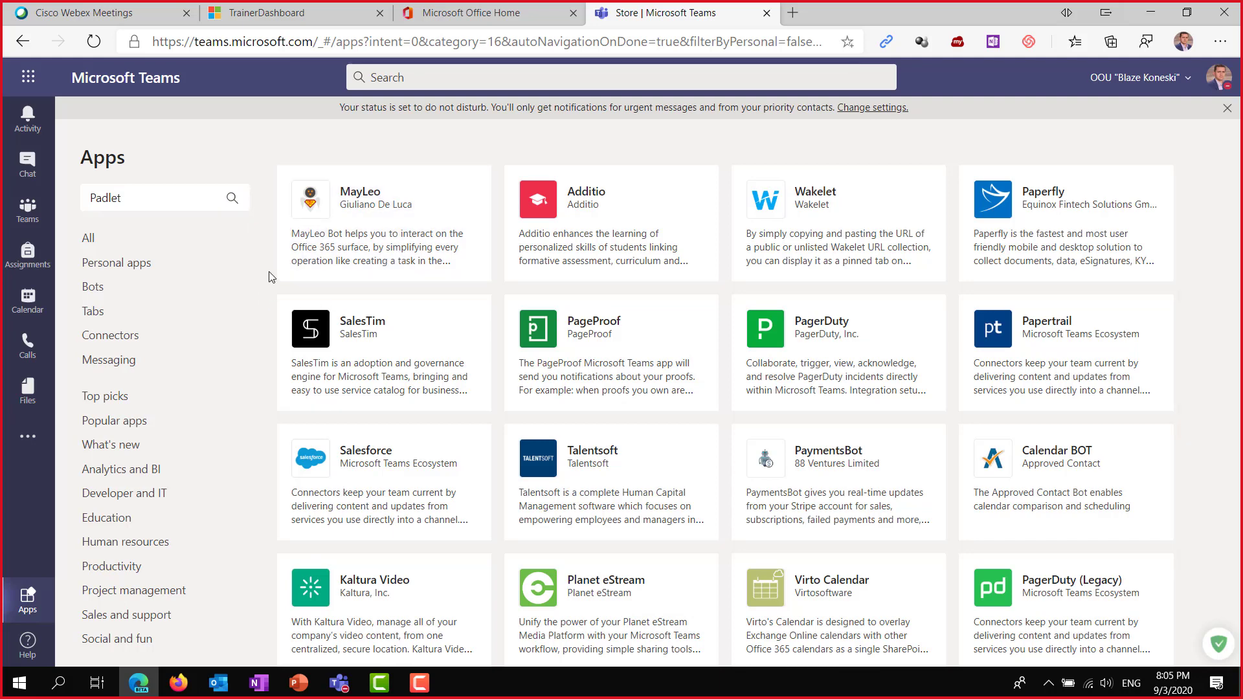
{"action": "scroll", "coordinate": [500, 330], "scroll_direction": "down", "scroll_amount": 1}
{"action": "scroll", "coordinate": [213, 229], "scroll_direction": "up", "scroll_amount": 1}
{"action": "mouse_move", "coordinate": [339, 683]}
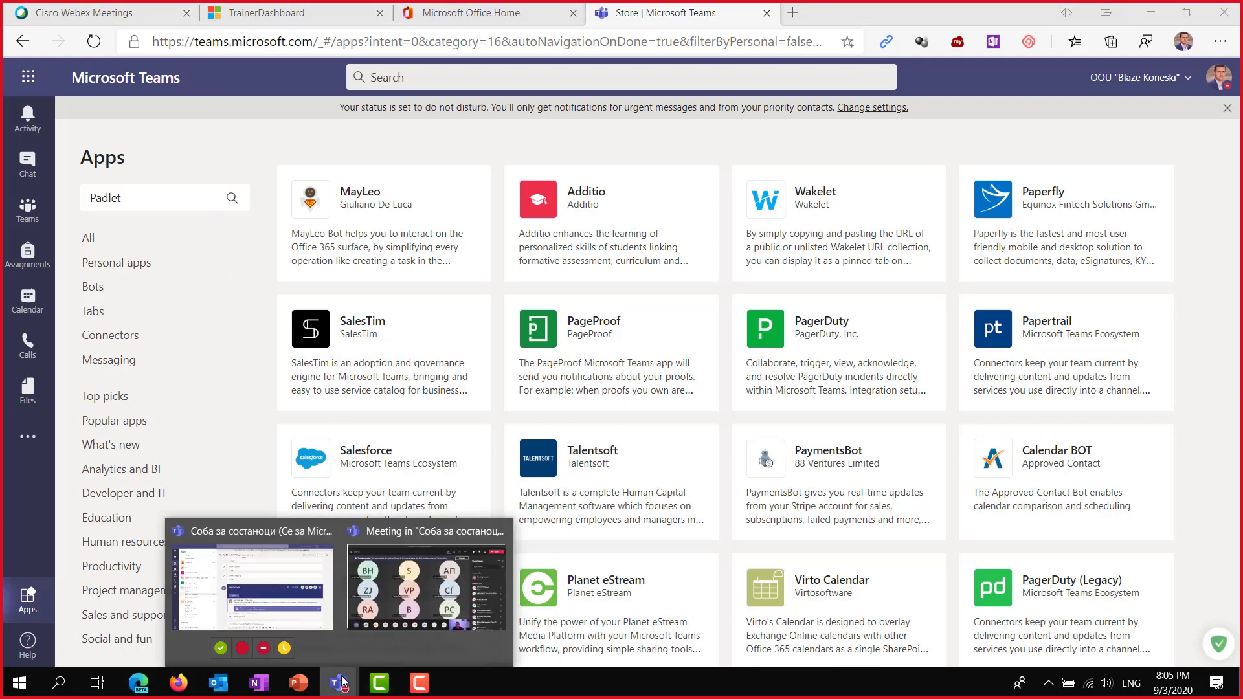
{"action": "left_click", "coordinate": [281, 585]}
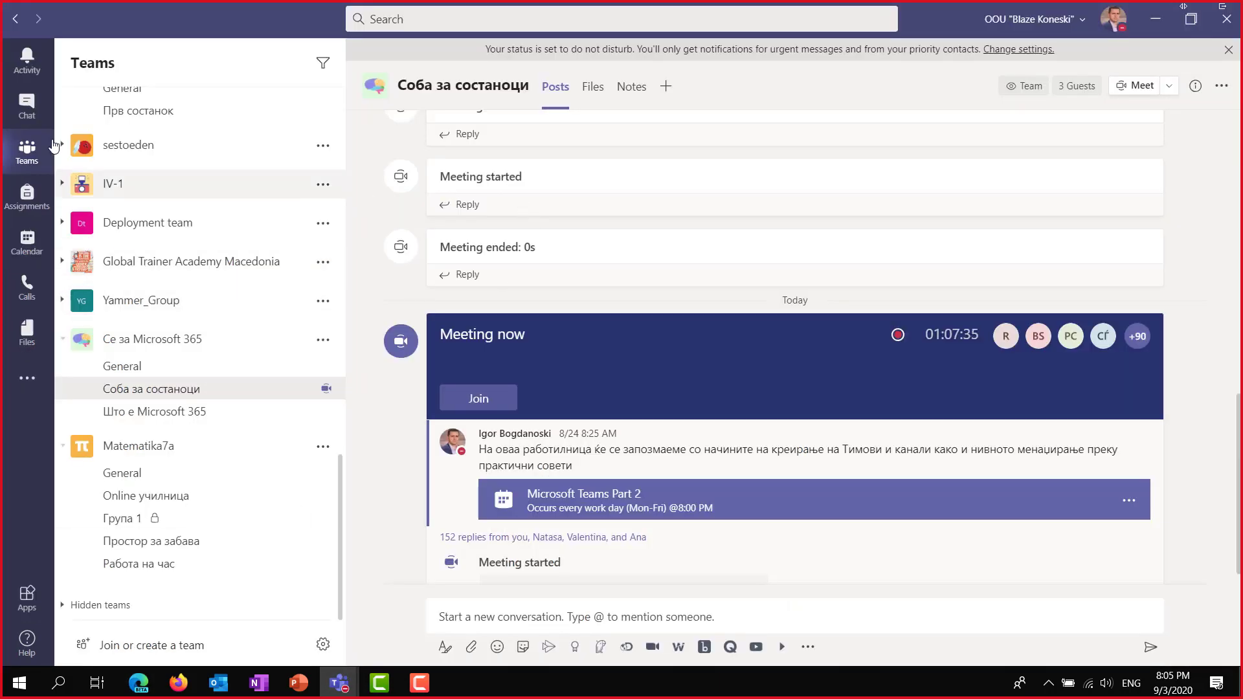
In desktop Teams, search added apps for 'Padlet', then open the full Apps store.
{"action": "left_click", "coordinate": [27, 378]}
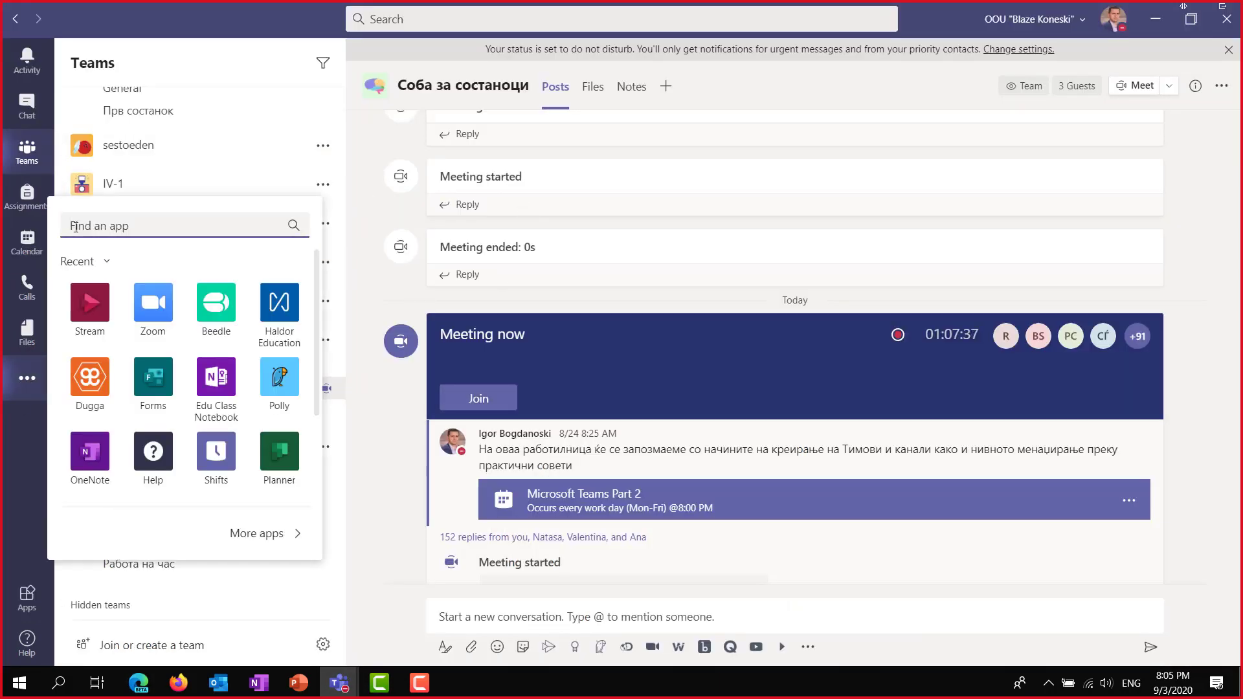
{"action": "type", "text": "Padlet"}
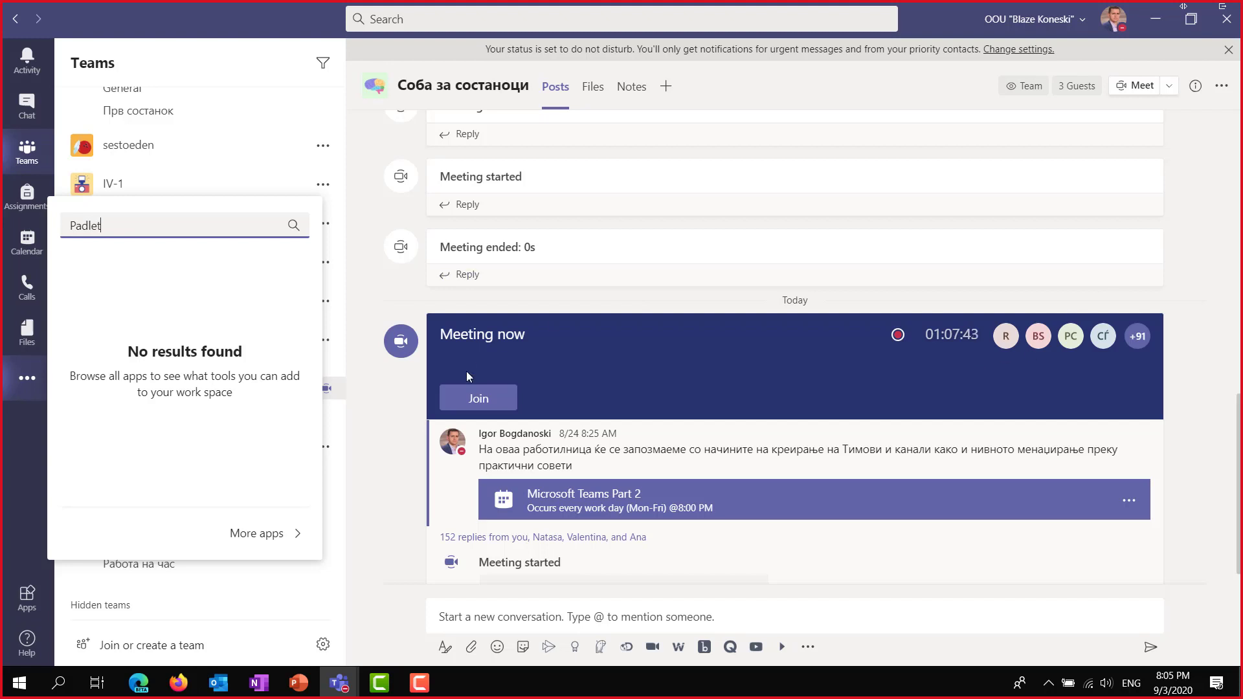
{"action": "left_click", "coordinate": [255, 535]}
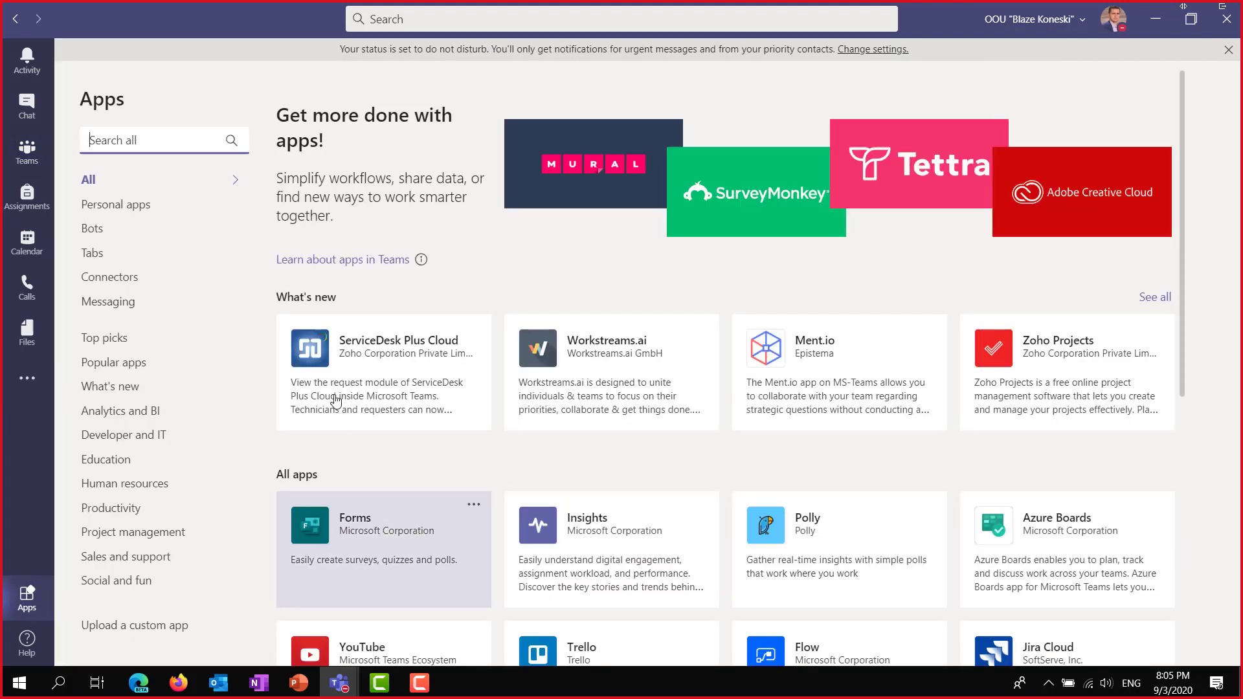
Start a Padlet search in the Apps store's Search all box, then minimize desktop Teams.
{"action": "left_click", "coordinate": [177, 139]}
{"action": "type", "text": "Padlet"}
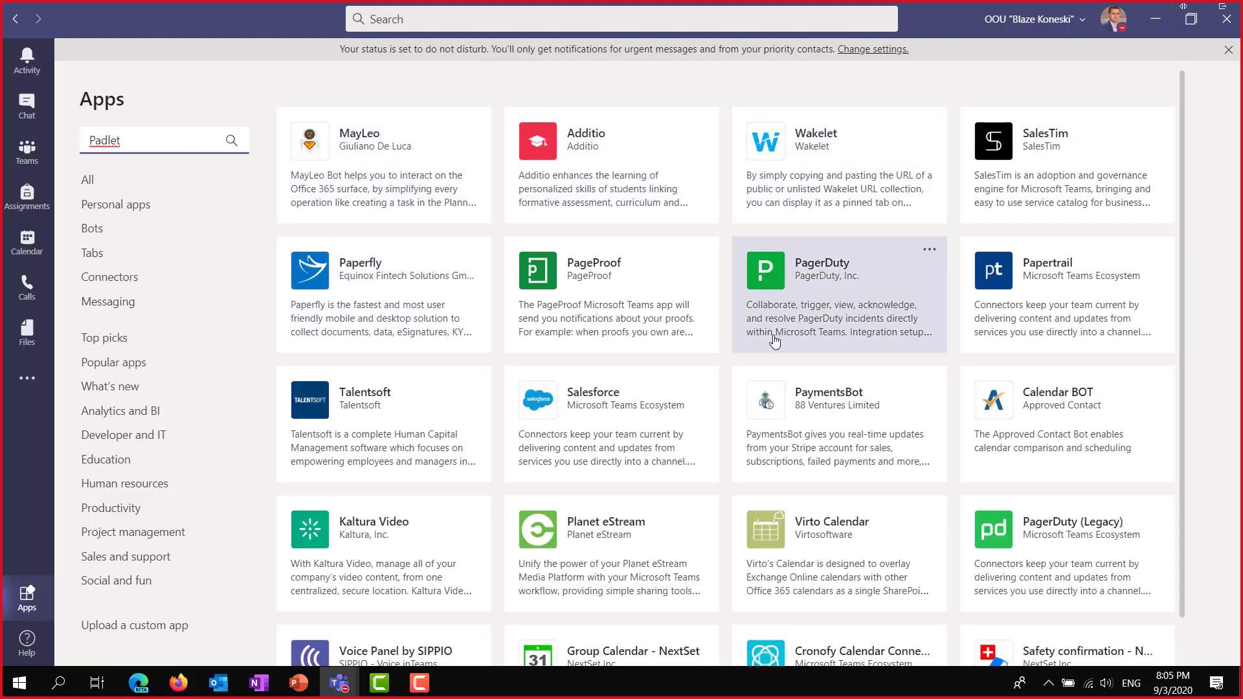
{"action": "left_click", "coordinate": [1157, 27]}
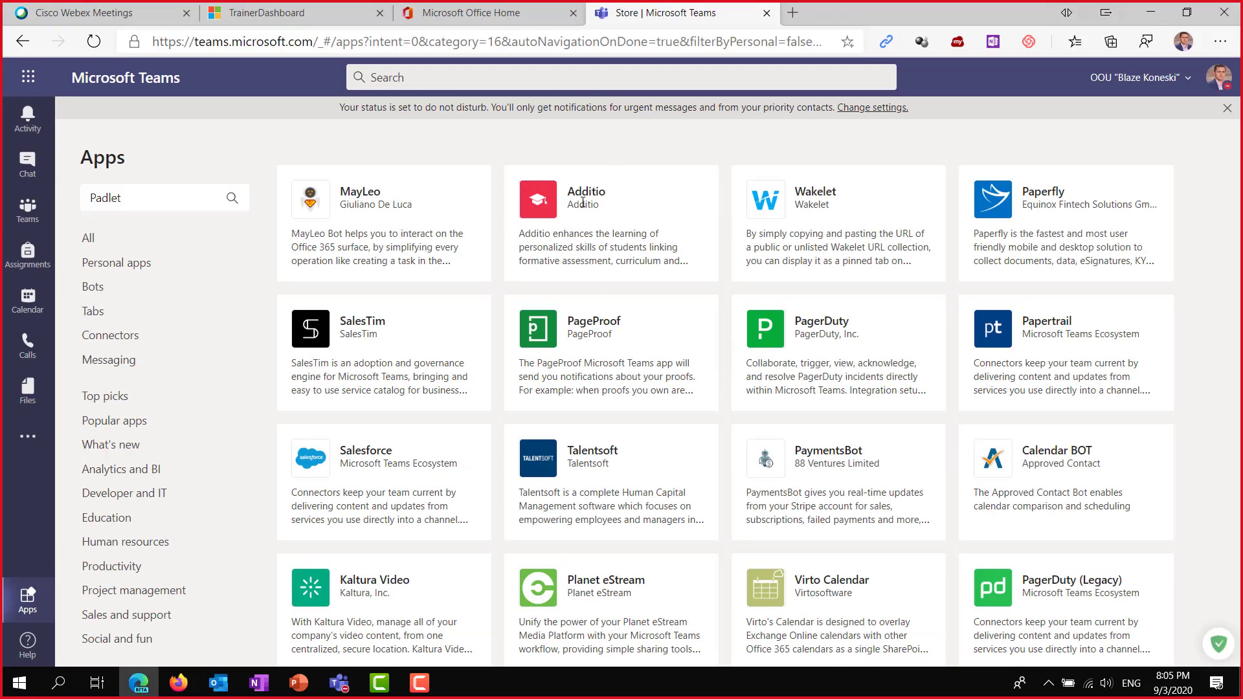
Load the padlet.com home page in a new Edge tab.
{"action": "left_click", "coordinate": [792, 13]}
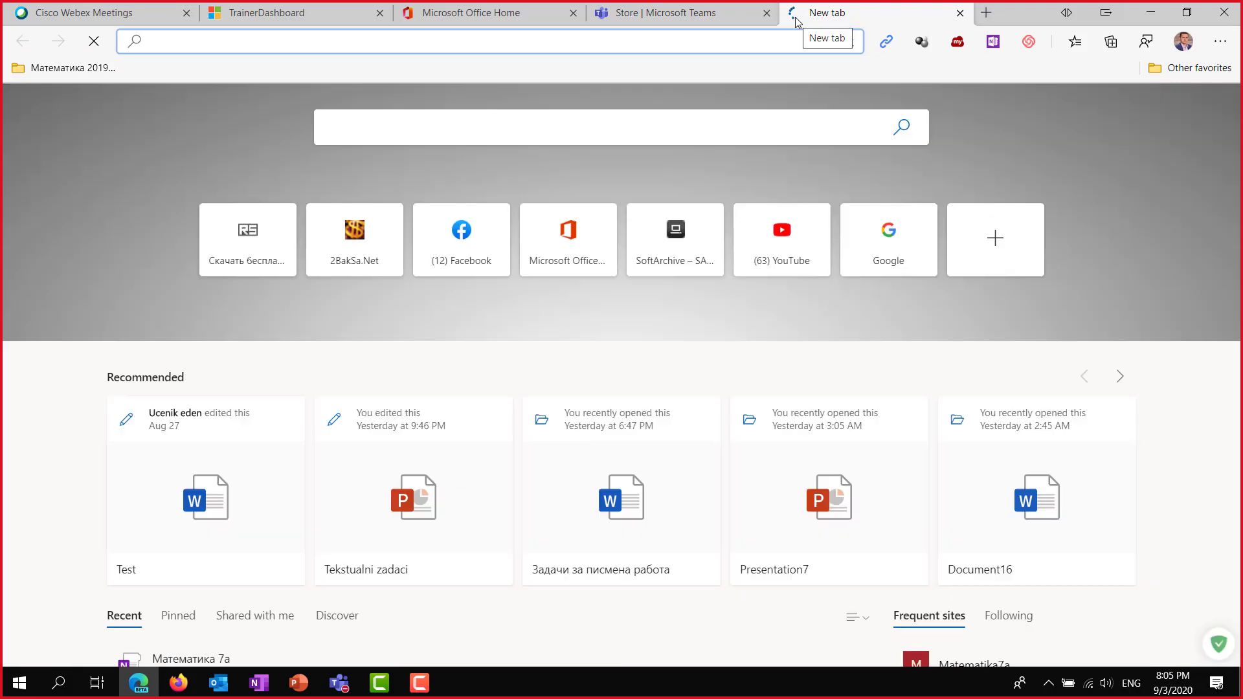
{"action": "type", "text": "padlet.co"}
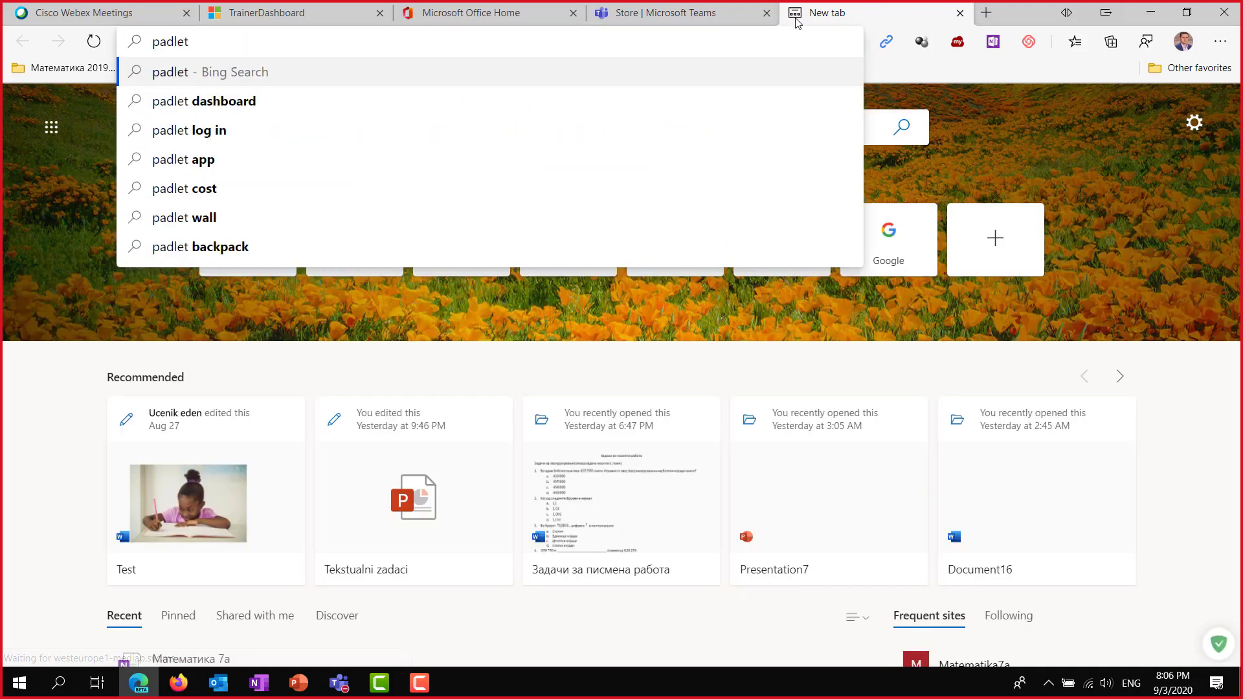
{"action": "type", "text": "m"}
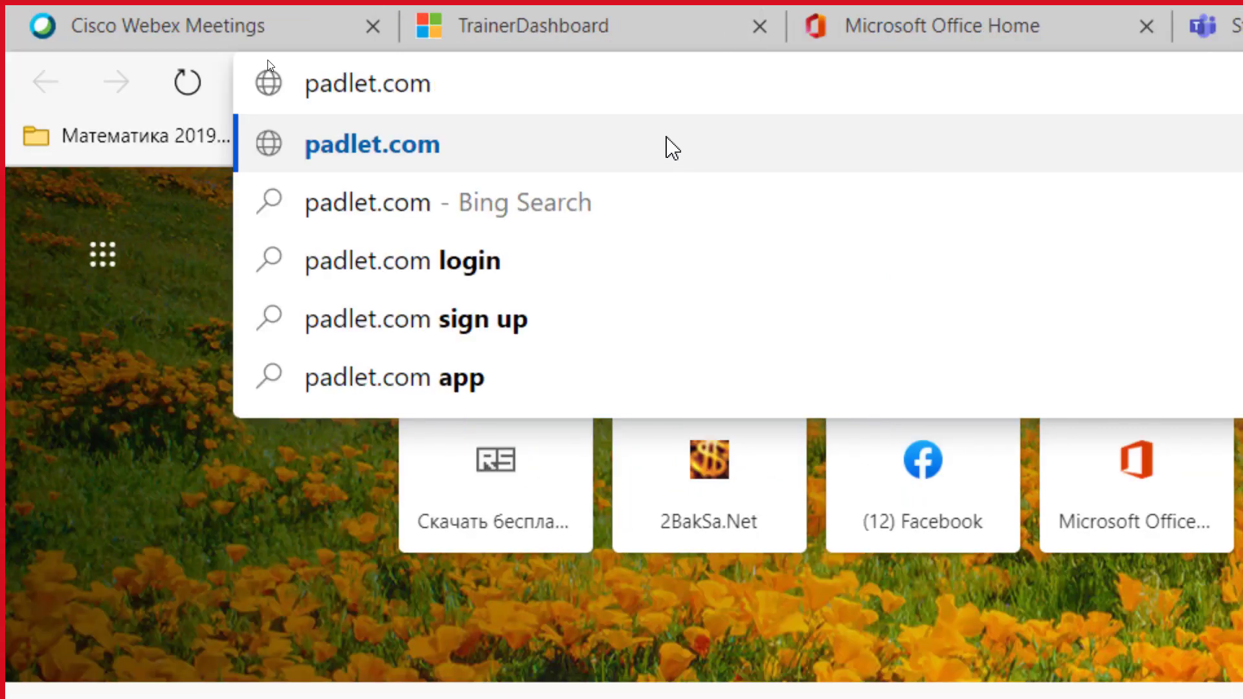
{"action": "left_click", "coordinate": [458, 133]}
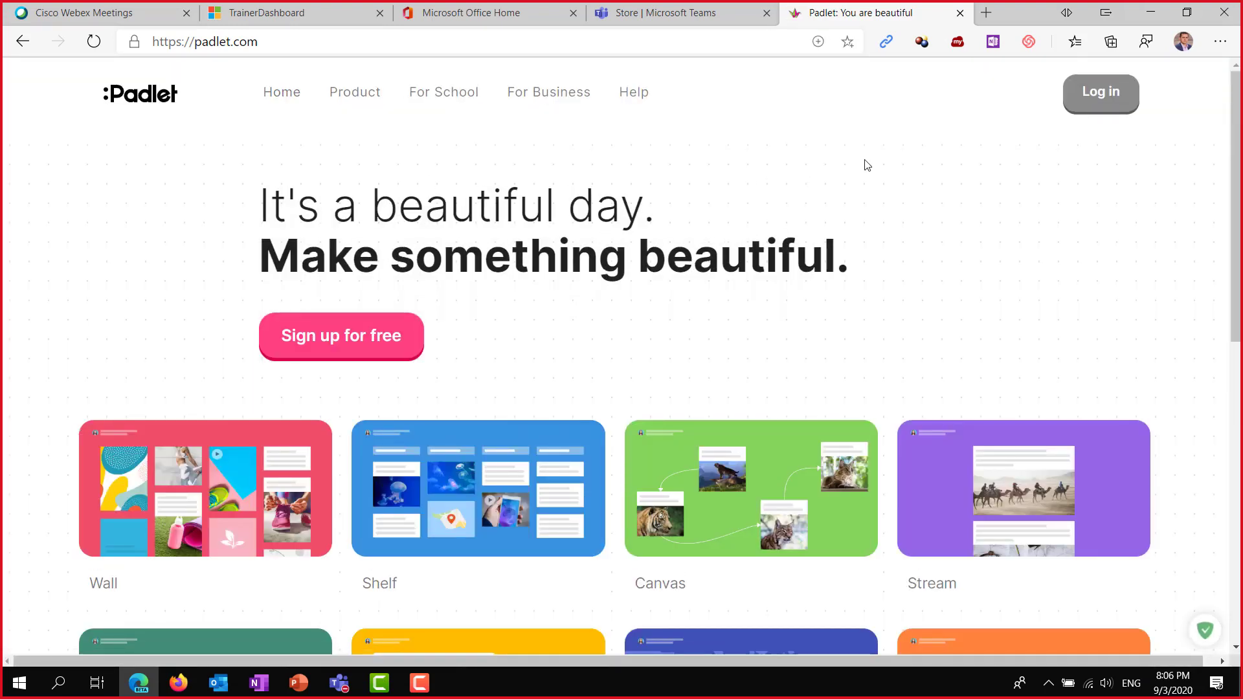
{"action": "left_click", "coordinate": [1090, 111]}
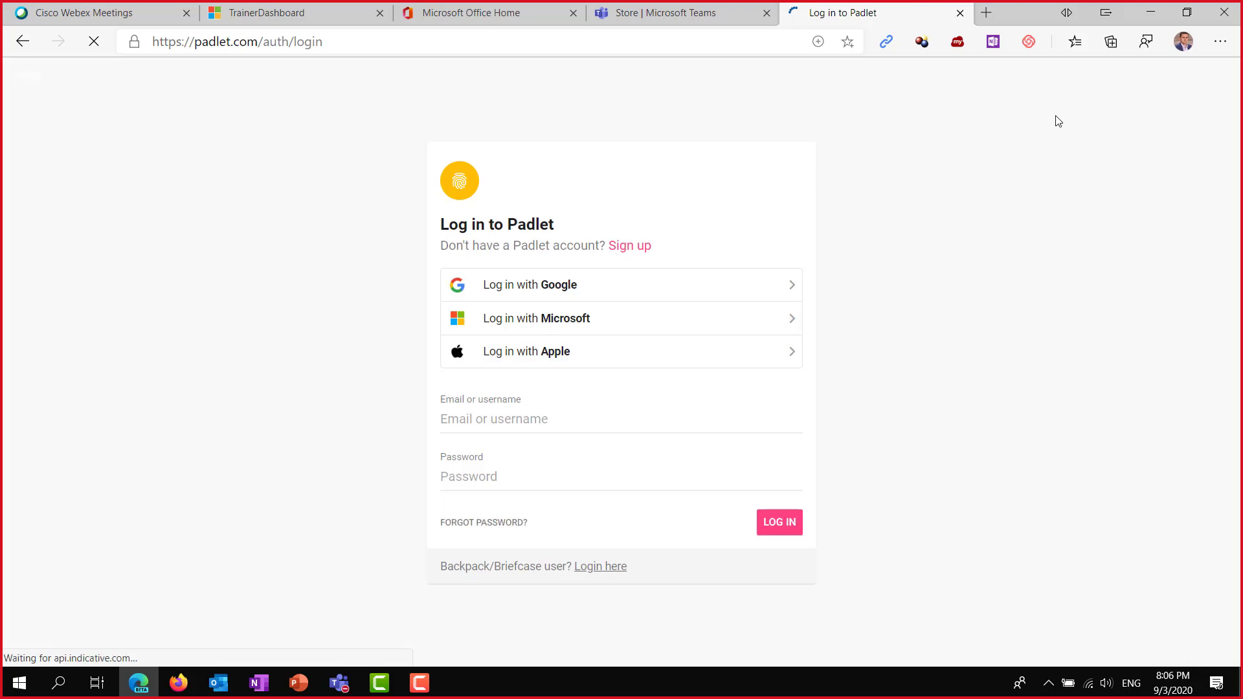
{"action": "left_click", "coordinate": [573, 325]}
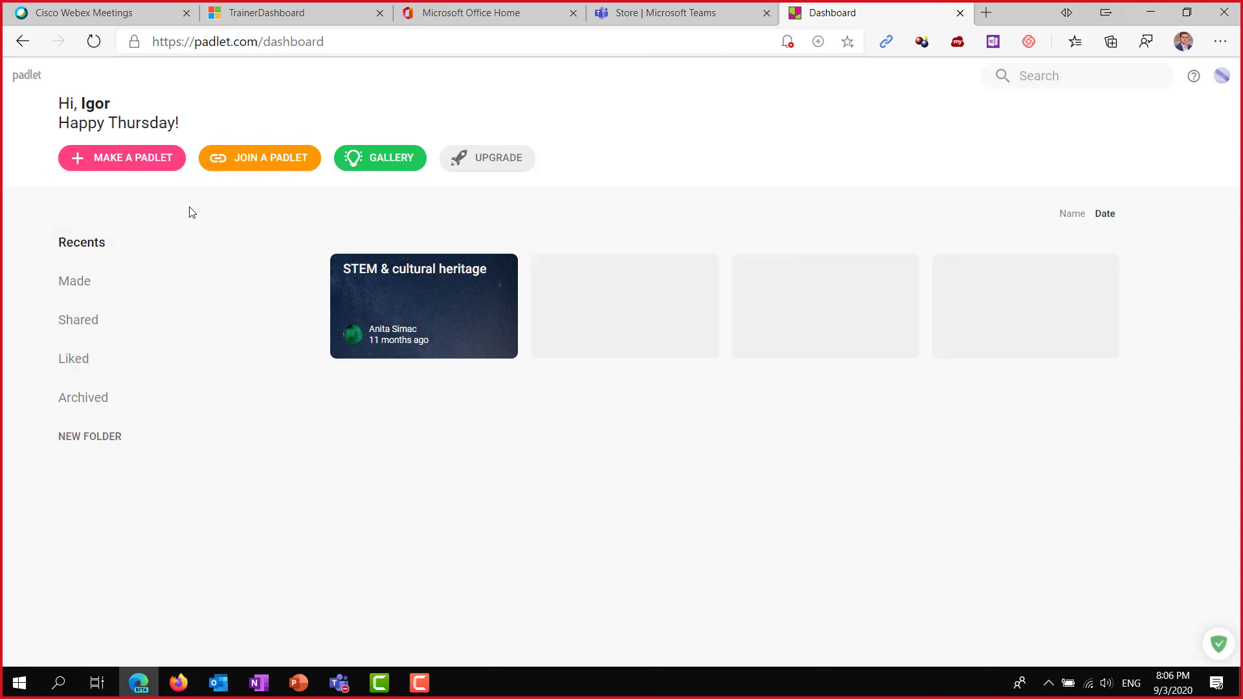
{"action": "left_click", "coordinate": [351, 44]}
{"action": "key", "text": "ctrl+c"}
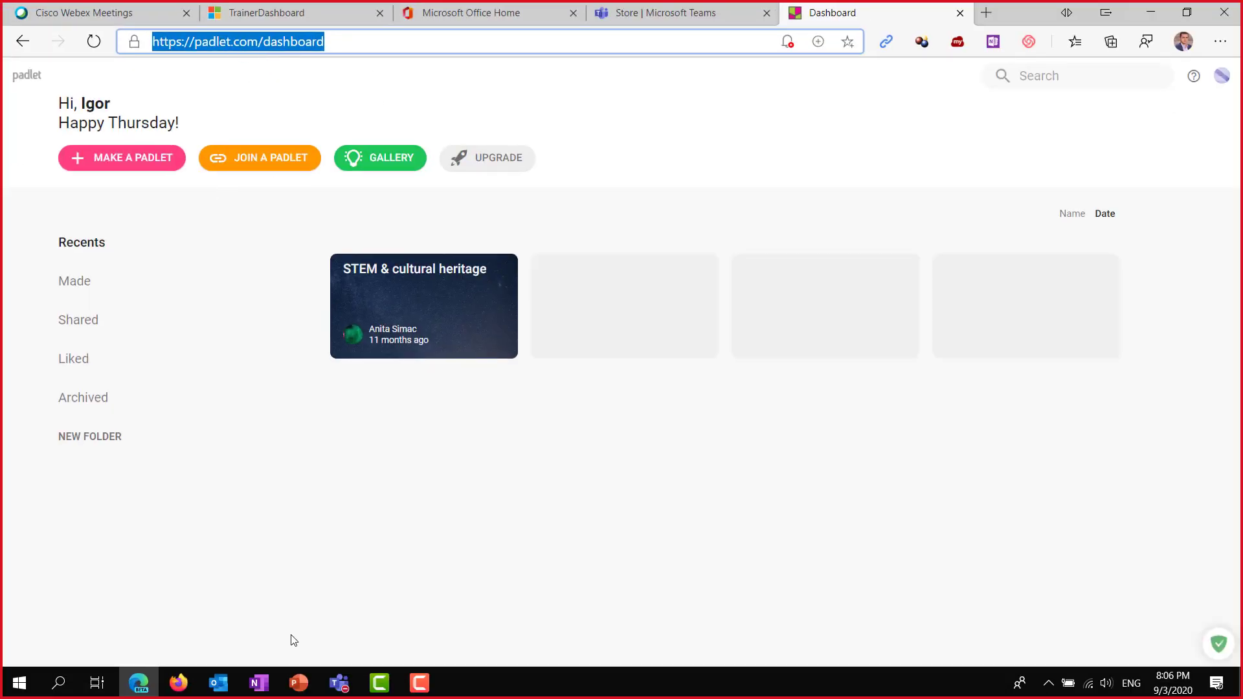
In desktop Teams, open Matematika7a's Работа на час channel and start adding a tab.
{"action": "left_click", "coordinate": [339, 683]}
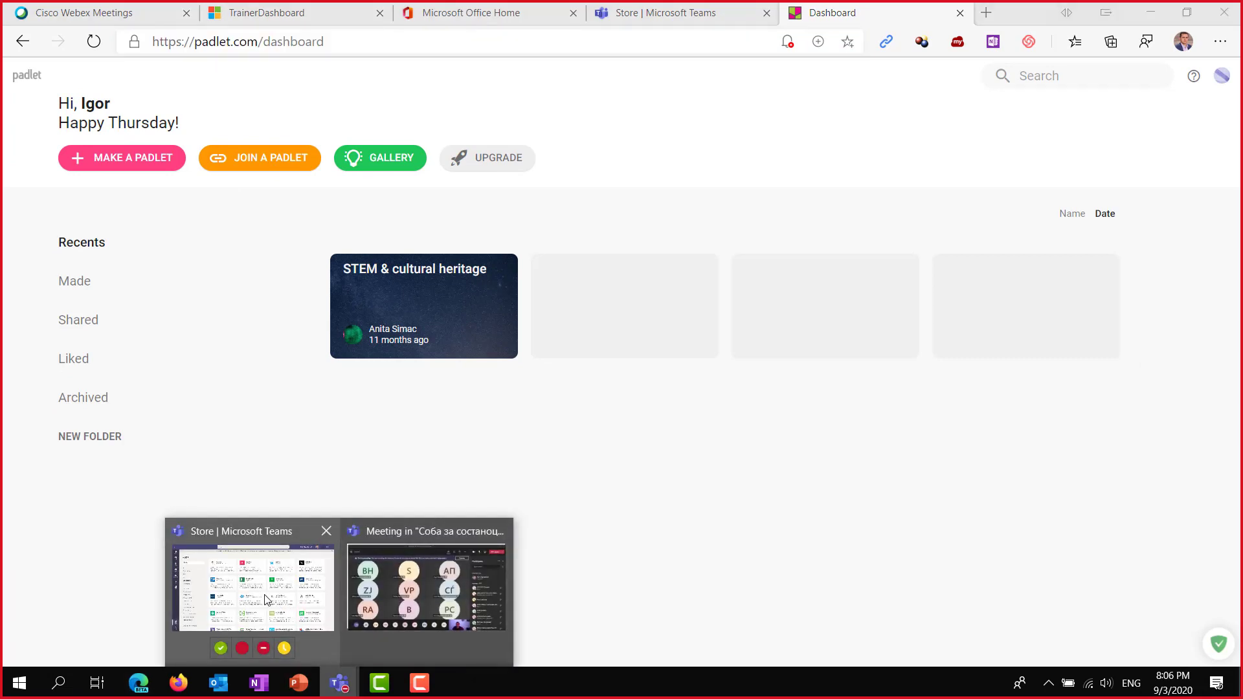
{"action": "left_click", "coordinate": [265, 599]}
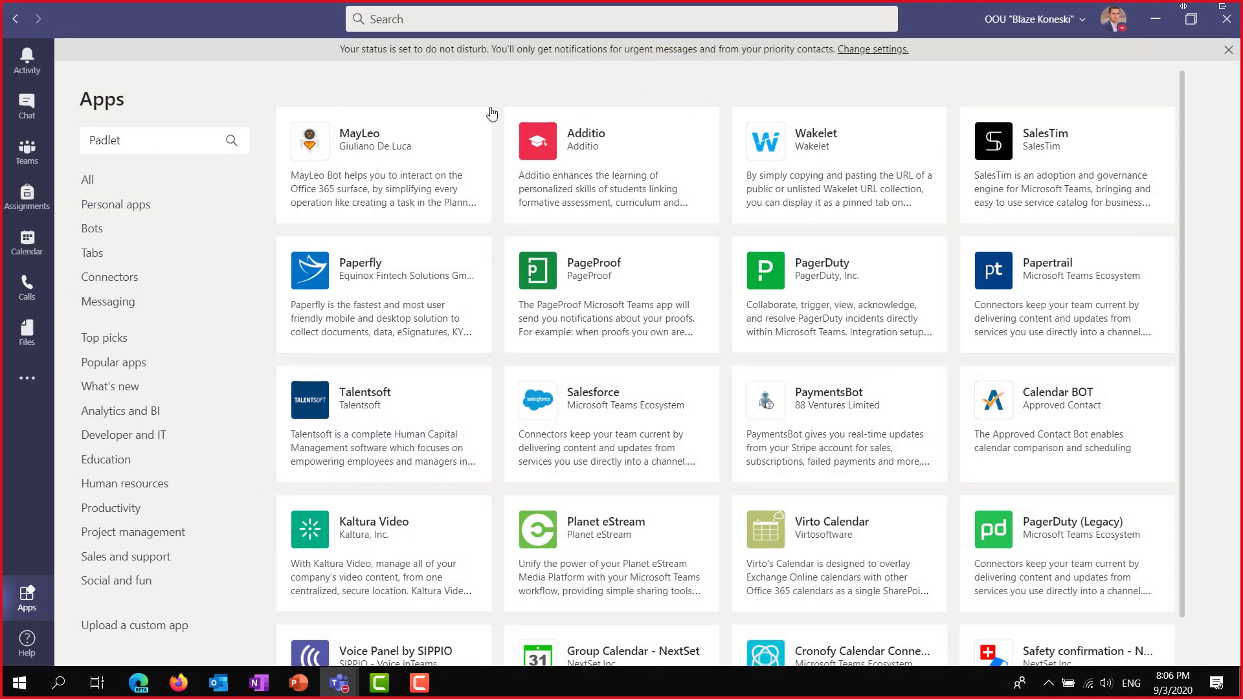
{"action": "left_click", "coordinate": [28, 158]}
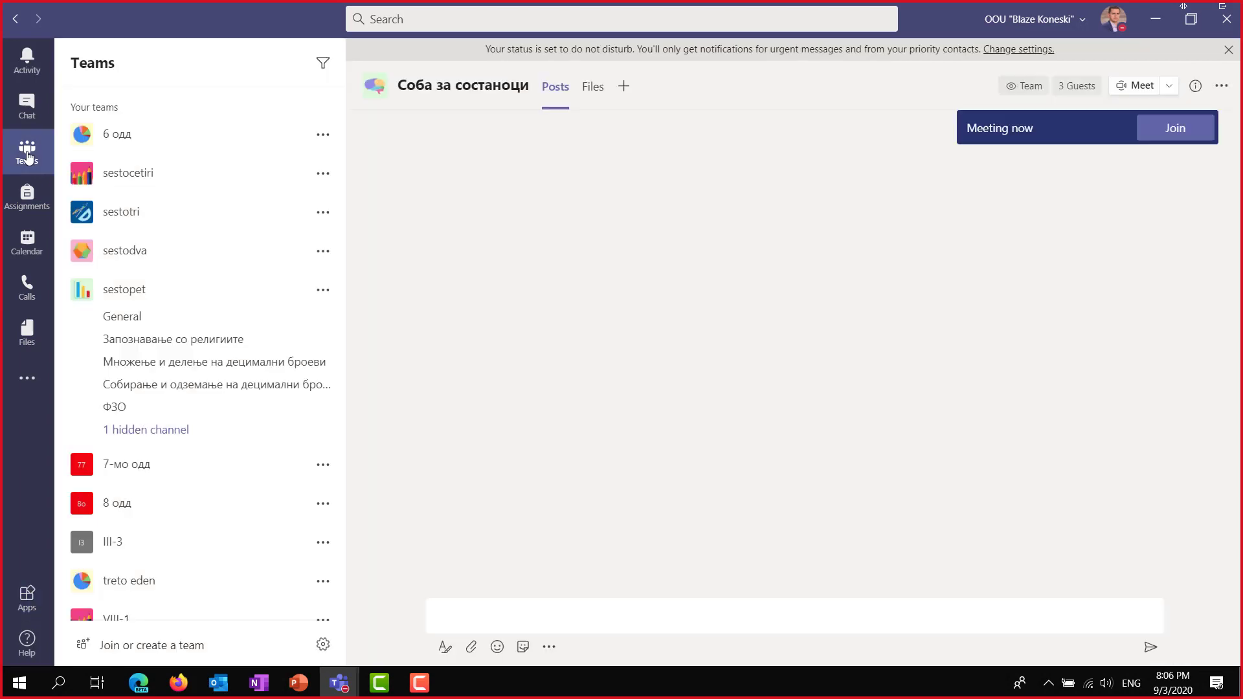
{"action": "scroll", "coordinate": [168, 340], "scroll_direction": "down", "scroll_amount": 10}
{"action": "scroll", "coordinate": [173, 336], "scroll_direction": "down", "scroll_amount": 7}
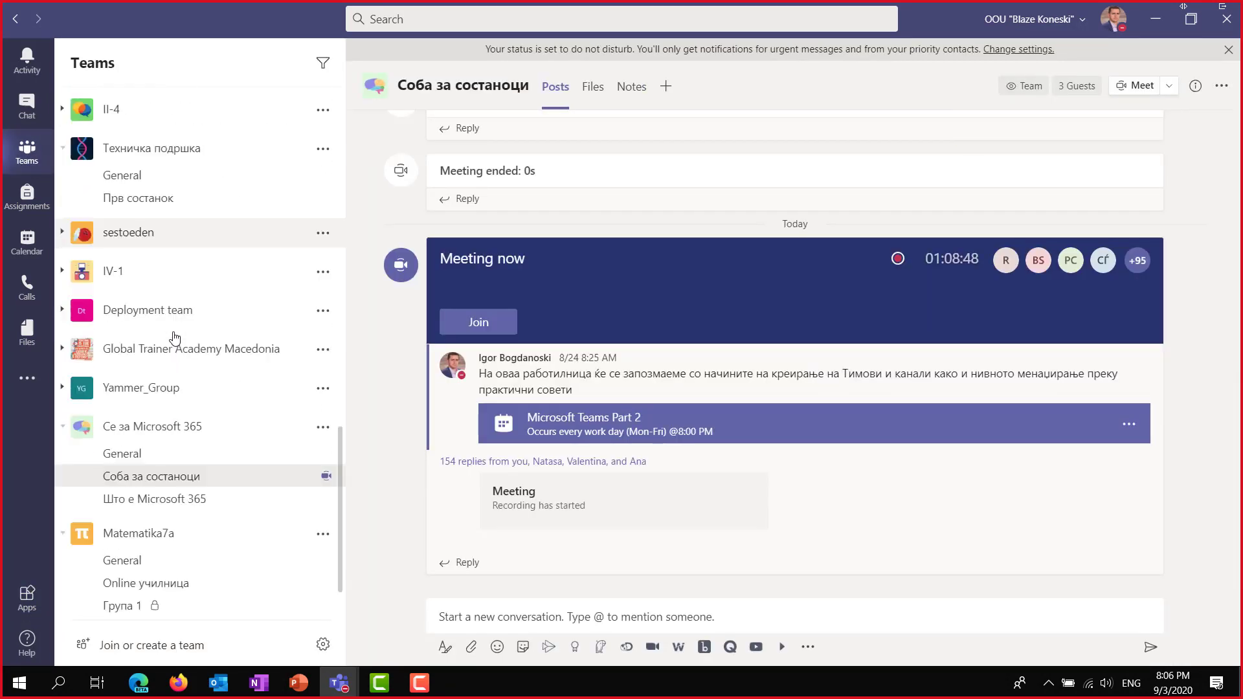
{"action": "left_click", "coordinate": [133, 474]}
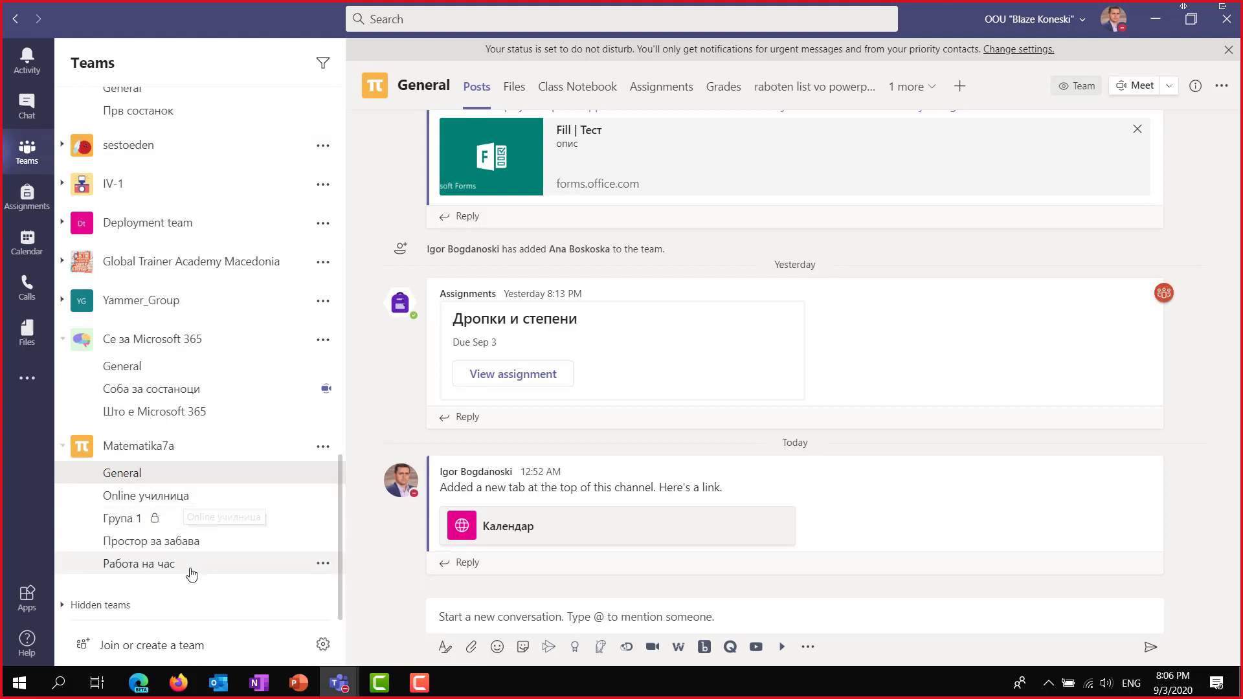
{"action": "left_click", "coordinate": [182, 563]}
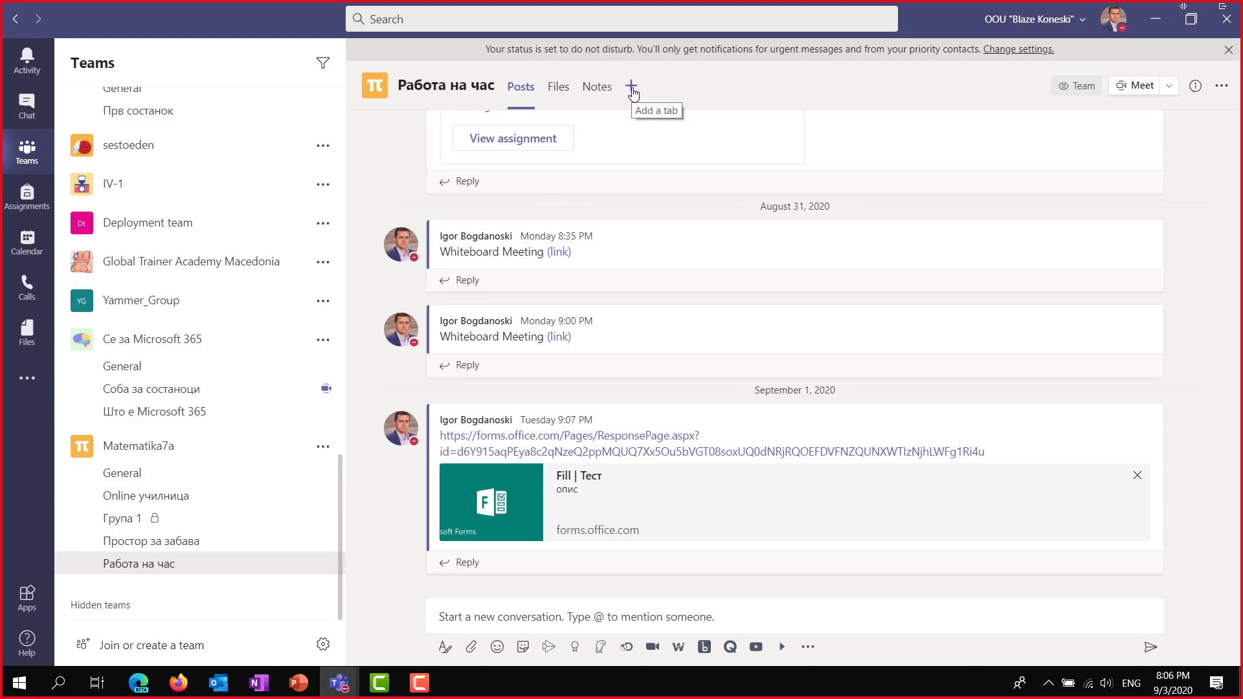
{"action": "left_click", "coordinate": [630, 86]}
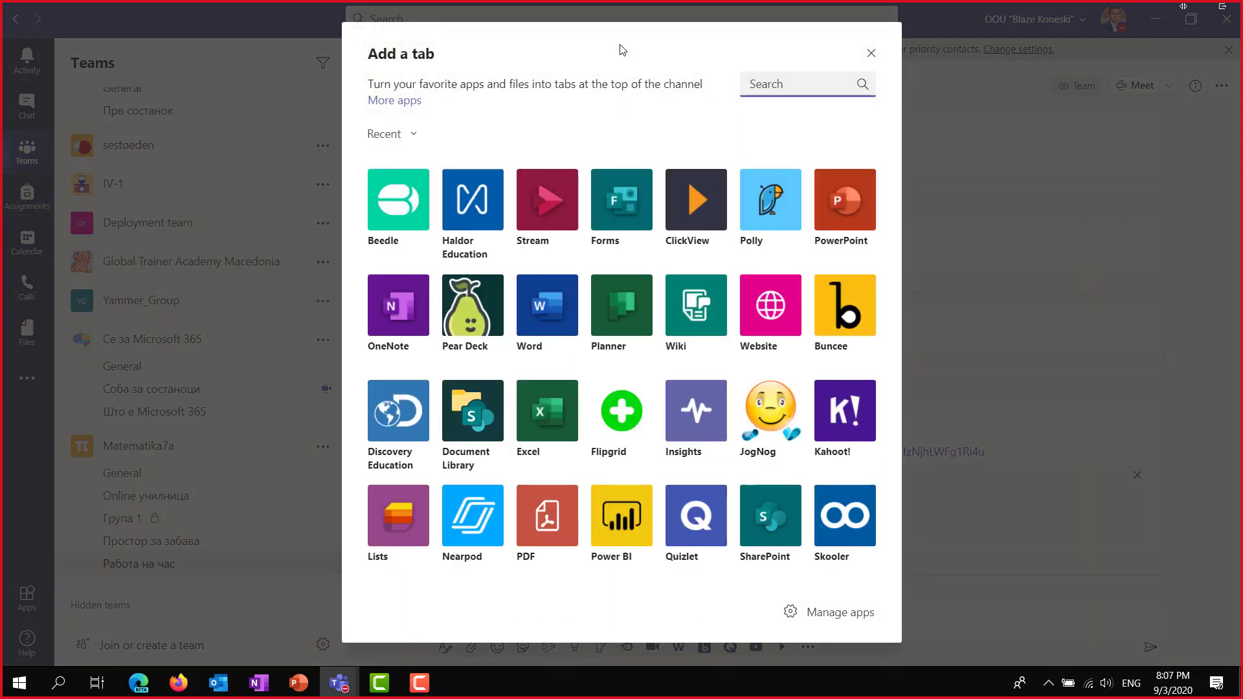
Reopen the tab picker, search for 'web', and choose the Website tab.
{"action": "left_click", "coordinate": [871, 52]}
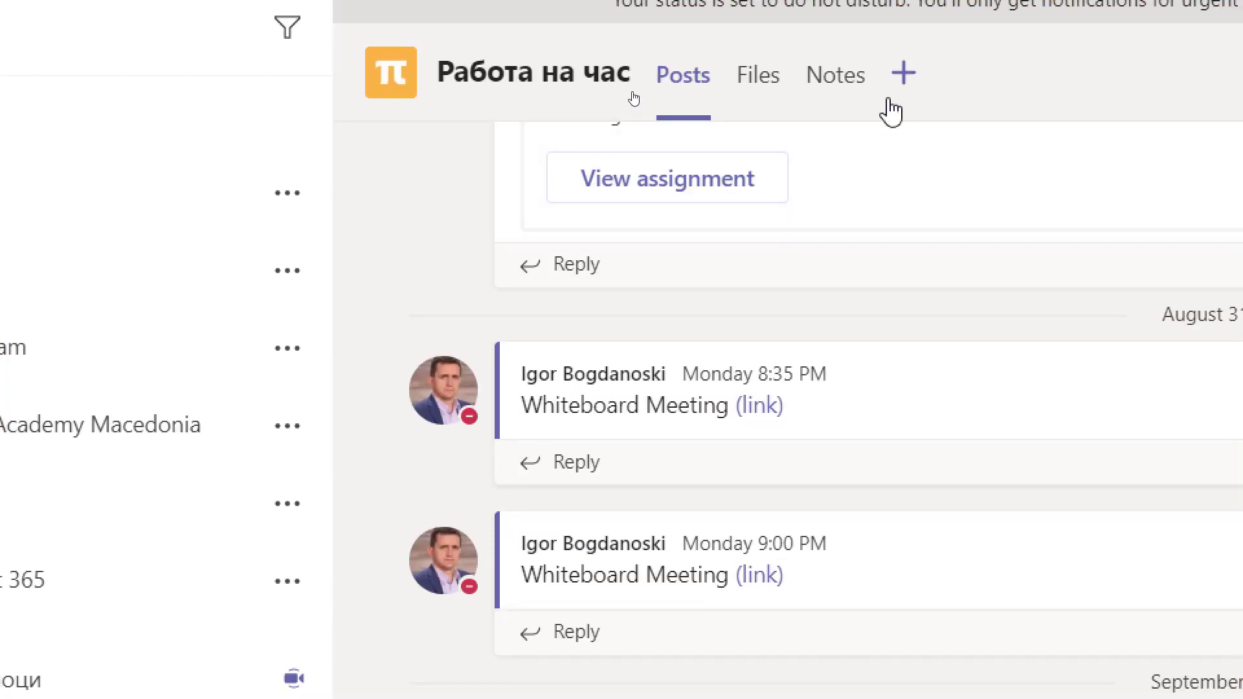
{"action": "left_click", "coordinate": [909, 90]}
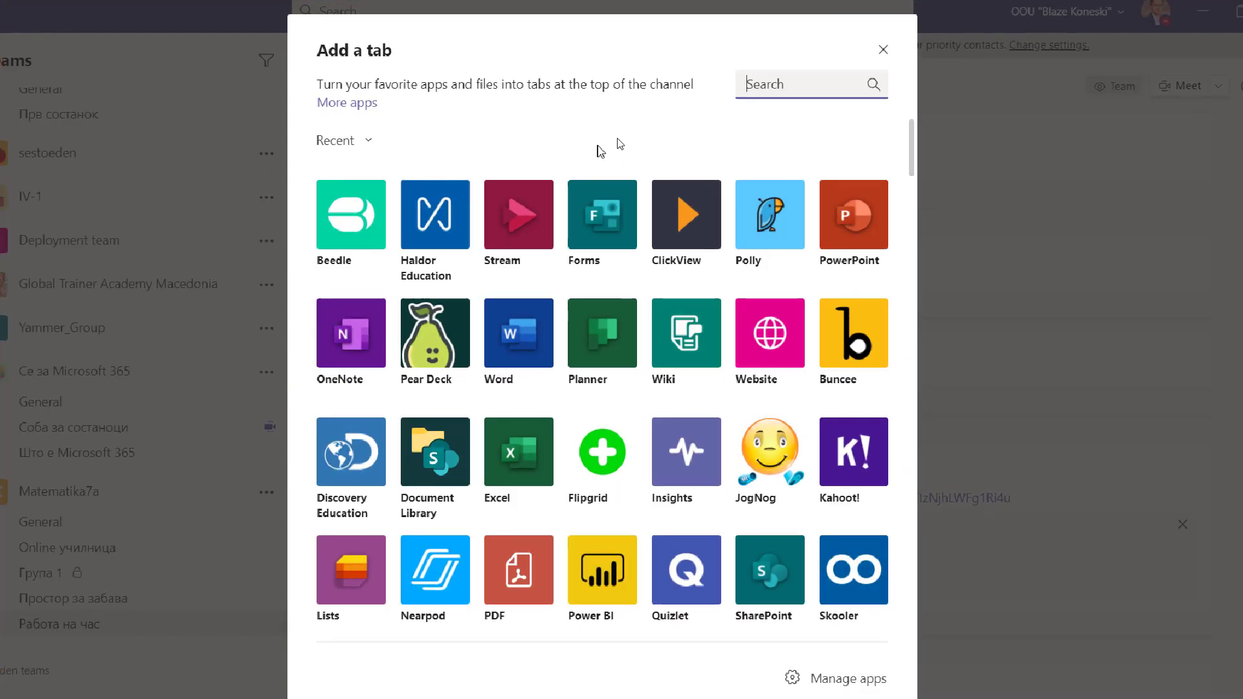
{"action": "type", "text": "wev"}
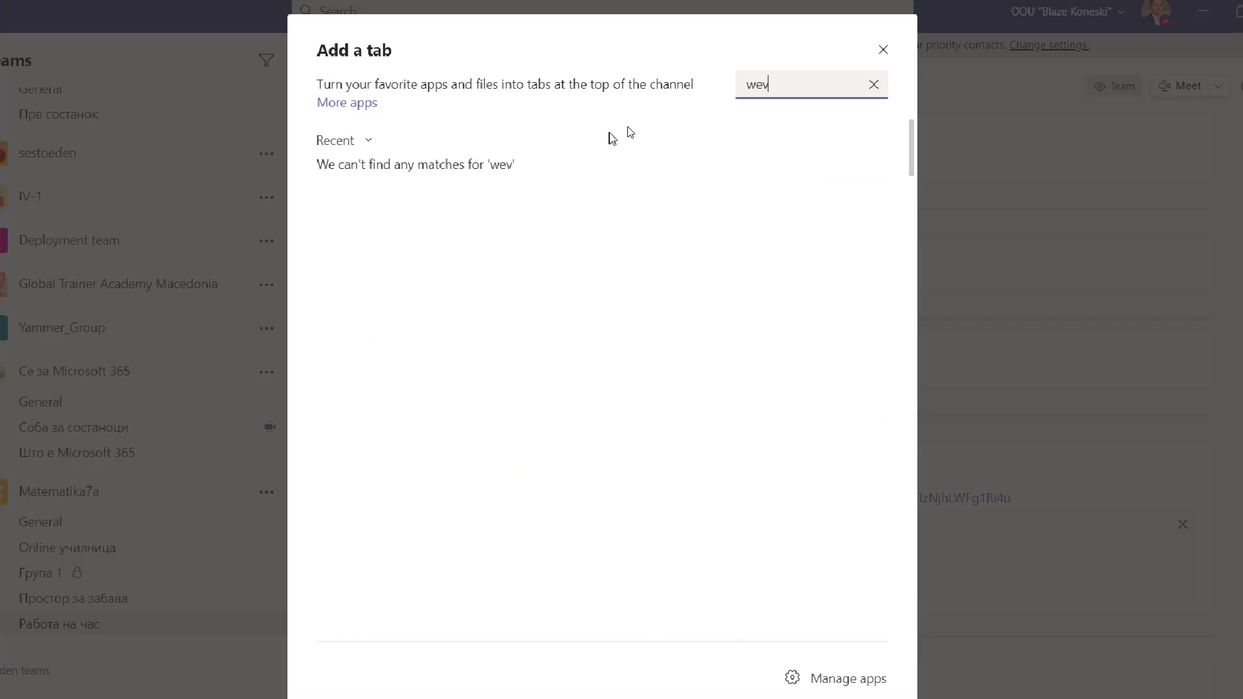
{"action": "key", "text": "BackSpace"}
{"action": "type", "text": "b"}
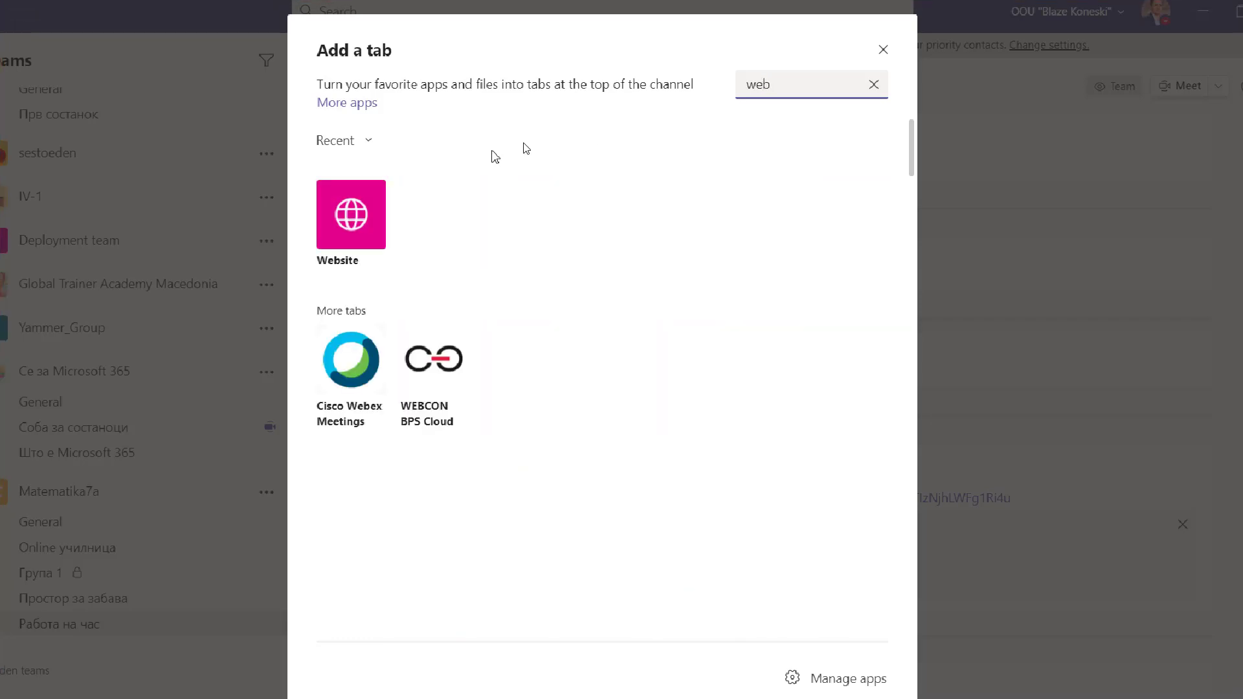
{"action": "left_click", "coordinate": [356, 222]}
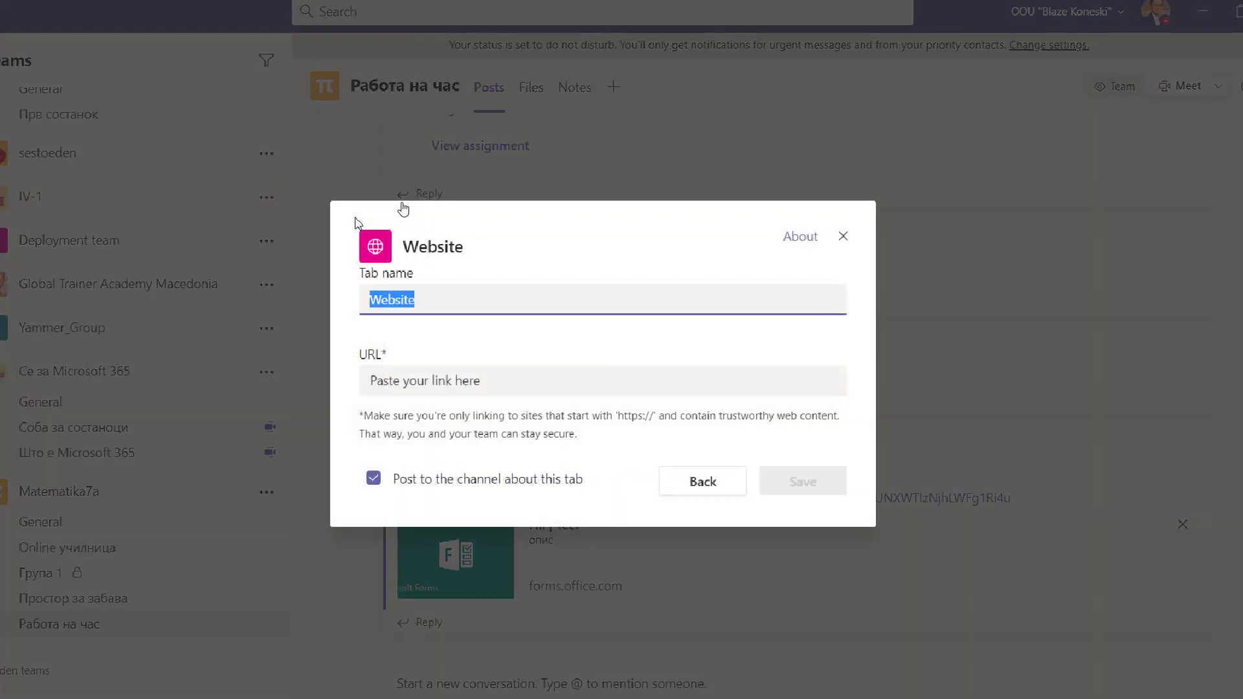
Paste the Padlet dashboard URL, rename the tab from 'Website' to 'Padlet', and save.
{"action": "left_click", "coordinate": [398, 377]}
{"action": "key", "text": "ctrl+v"}
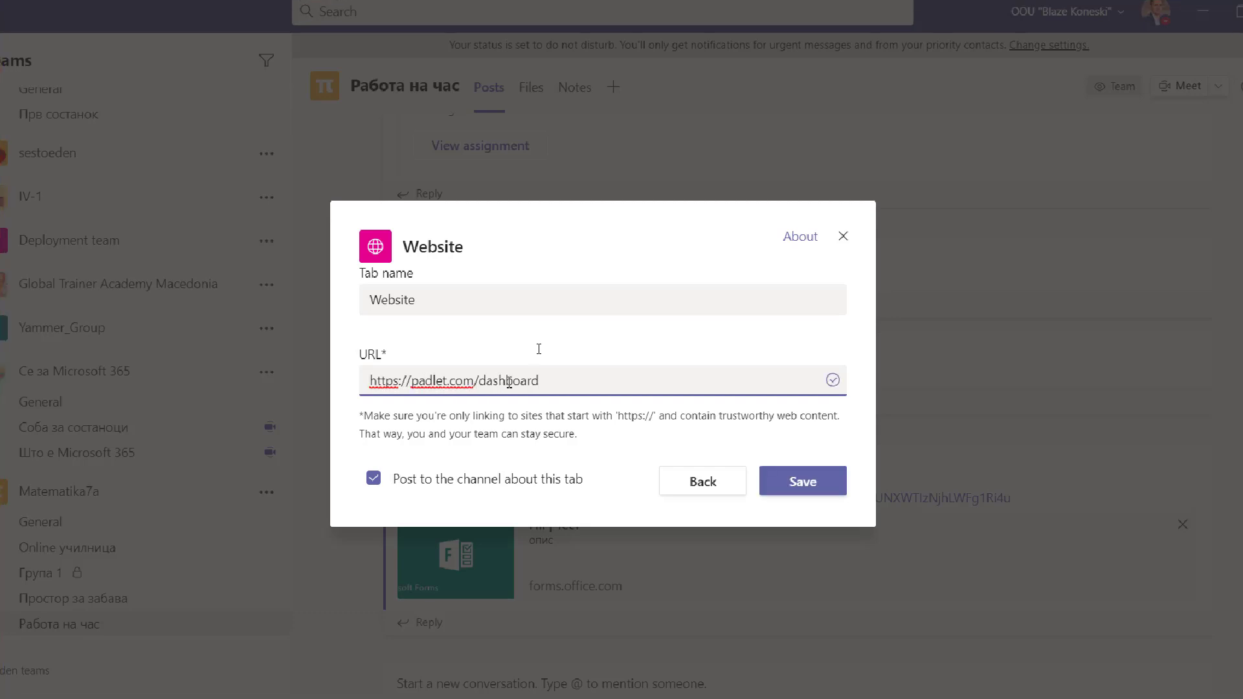
{"action": "left_click", "coordinate": [443, 299]}
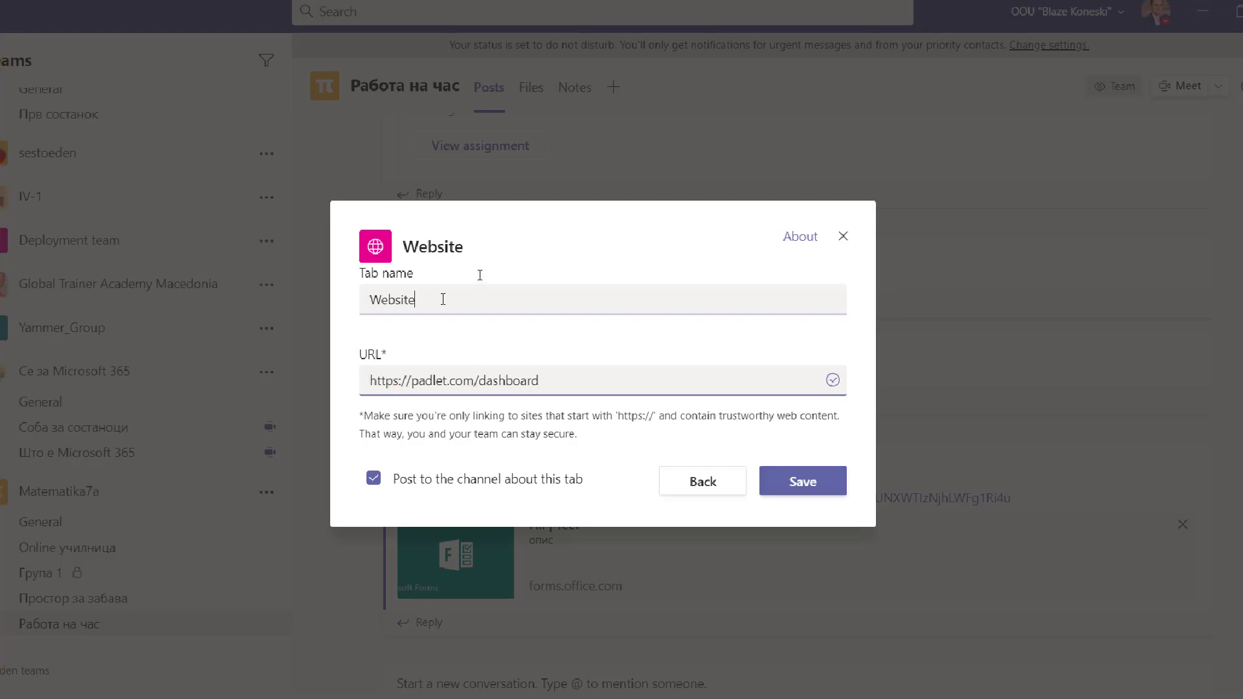
{"action": "double_click", "coordinate": [442, 299]}
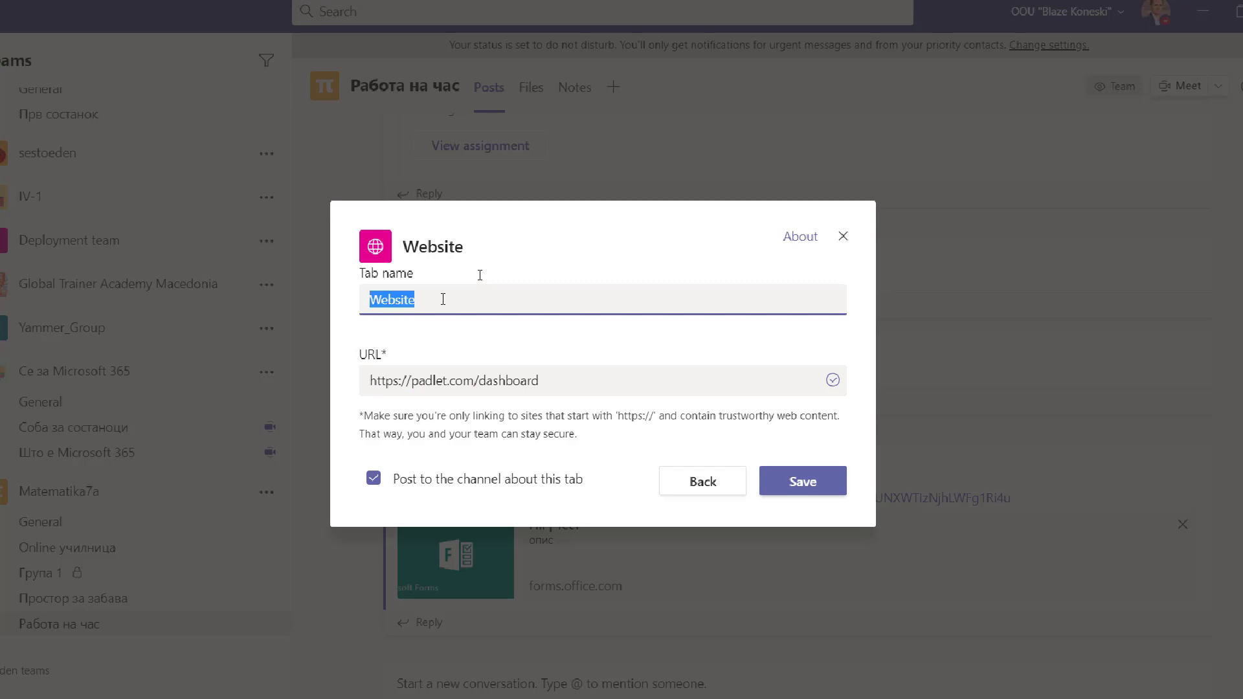
{"action": "type", "text": "Padlet"}
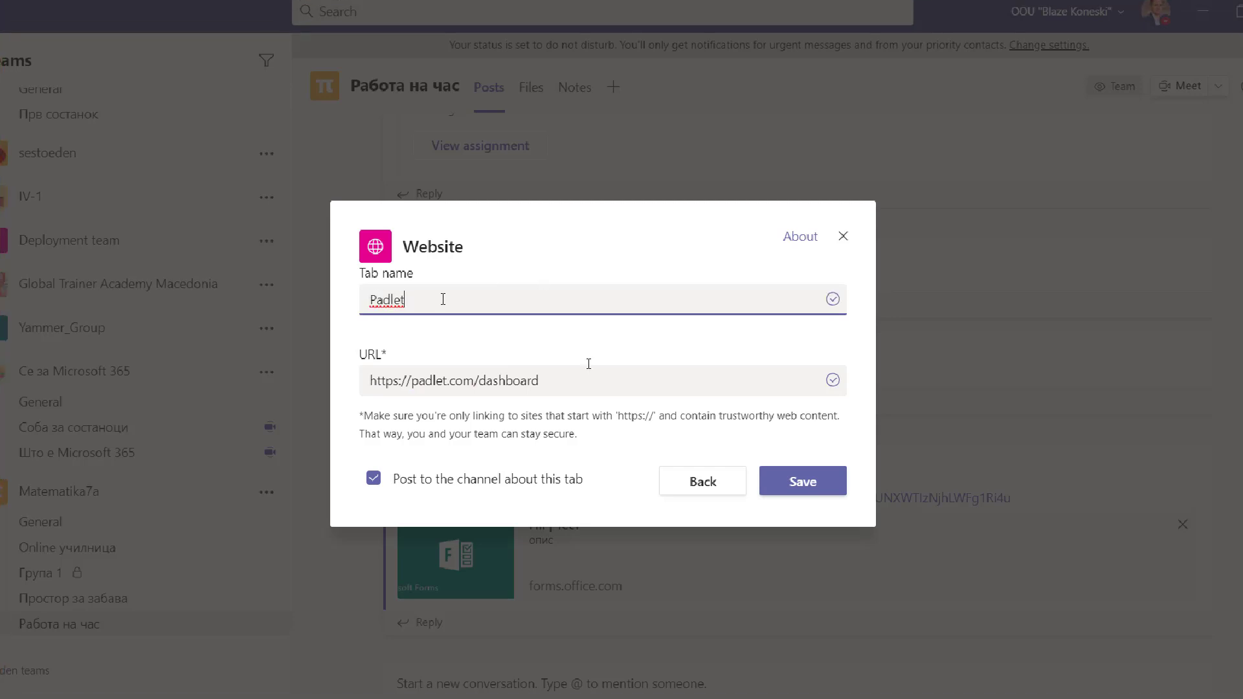
{"action": "left_click", "coordinate": [814, 488]}
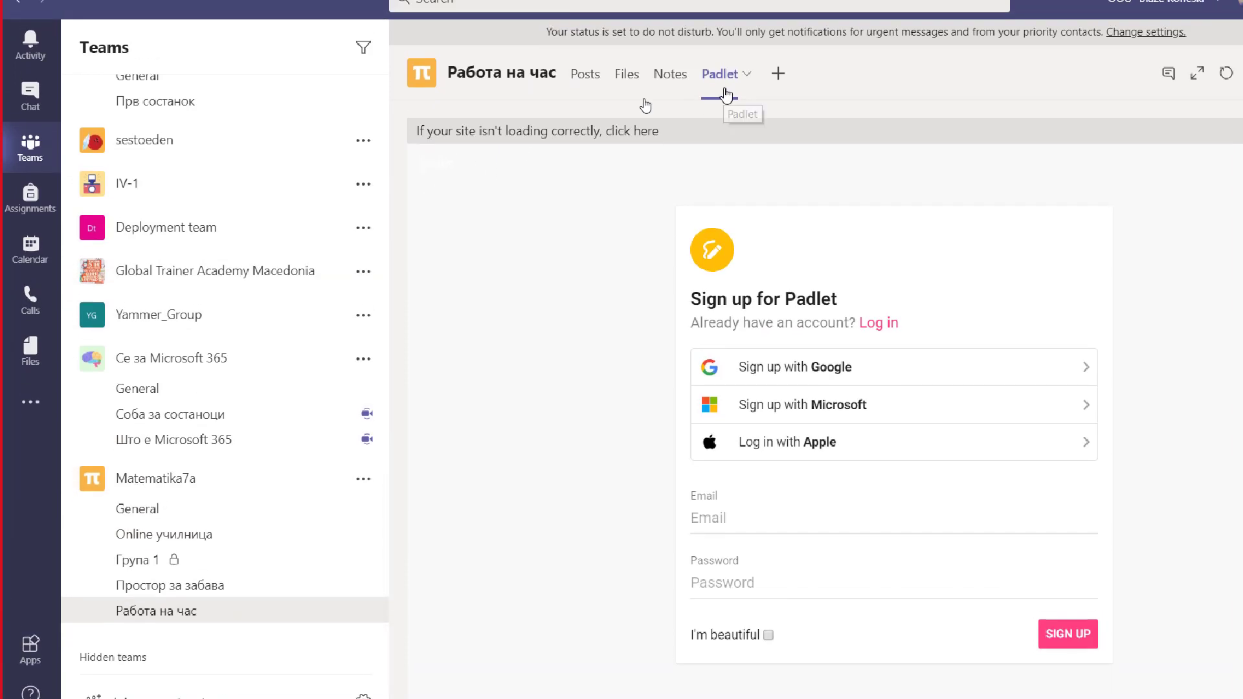
Sign in to Padlet with Microsoft inside the tab and expand it to full size.
{"action": "left_click", "coordinate": [774, 406]}
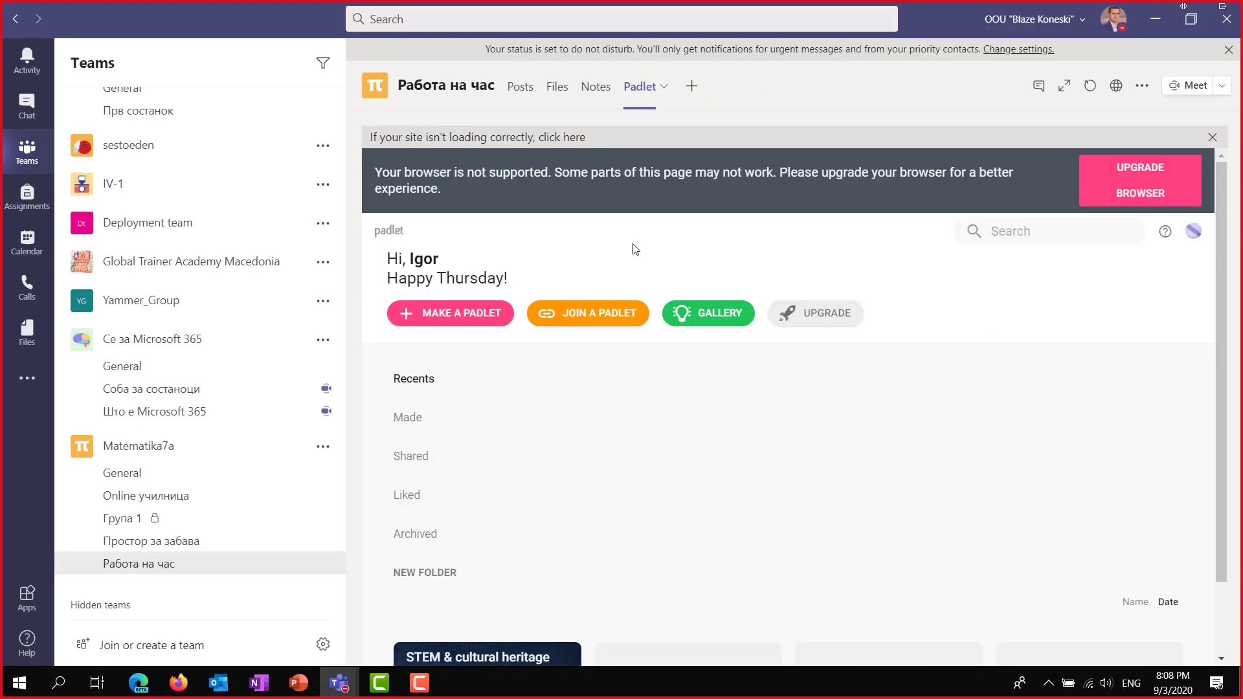
{"action": "left_click", "coordinate": [1063, 88]}
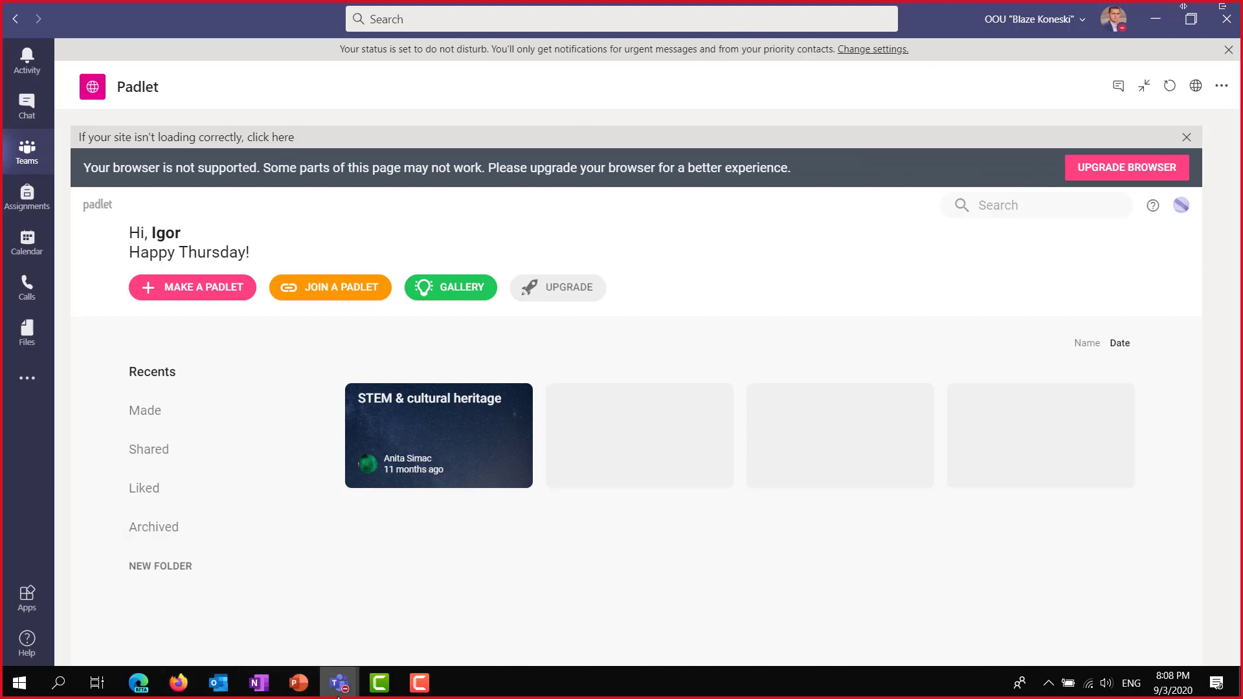
In Teams in Edge, open the Работа на час channel to see the Padlet tab.
{"action": "left_click", "coordinate": [138, 683]}
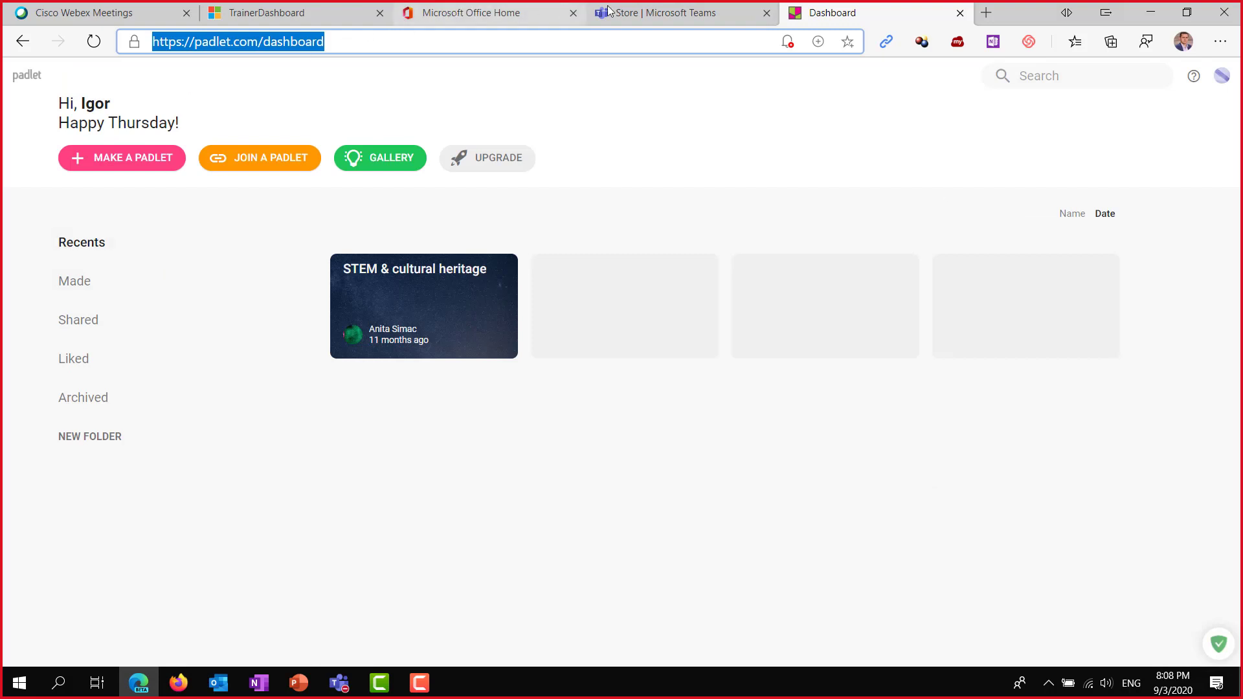
{"action": "left_click", "coordinate": [638, 13]}
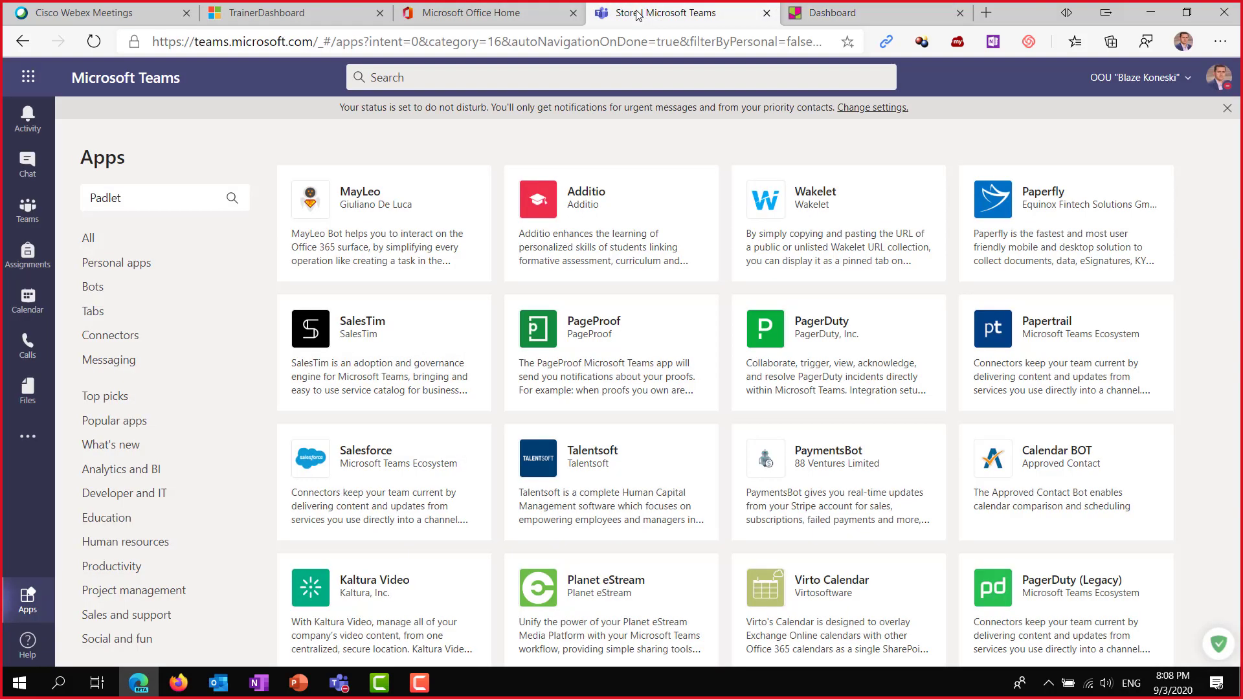
{"action": "left_click", "coordinate": [27, 209]}
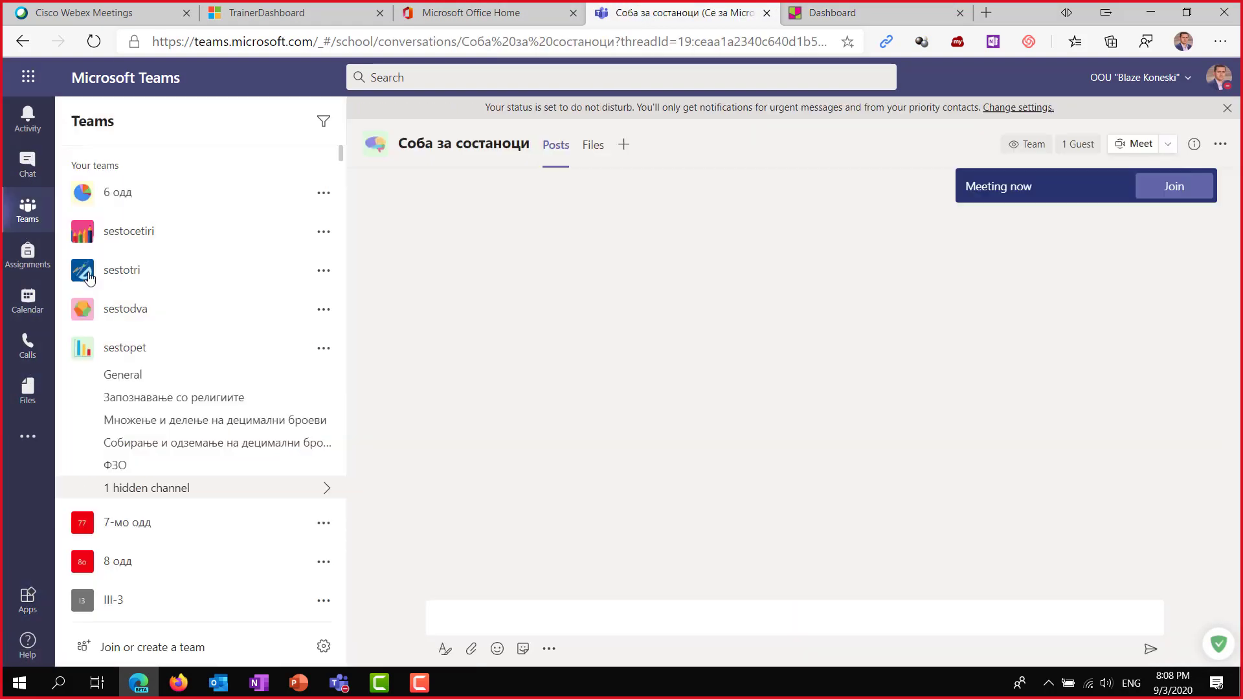
{"action": "scroll", "coordinate": [213, 420], "scroll_direction": "down", "scroll_amount": 10}
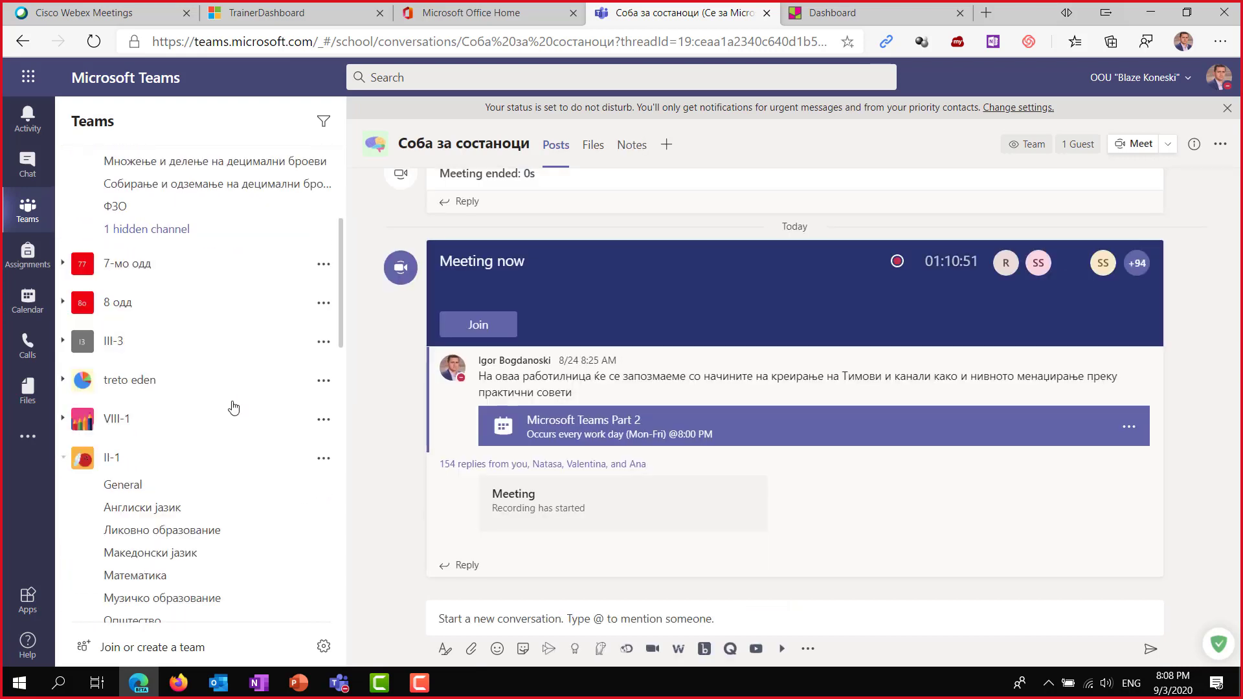
{"action": "scroll", "coordinate": [215, 487], "scroll_direction": "down", "scroll_amount": 4}
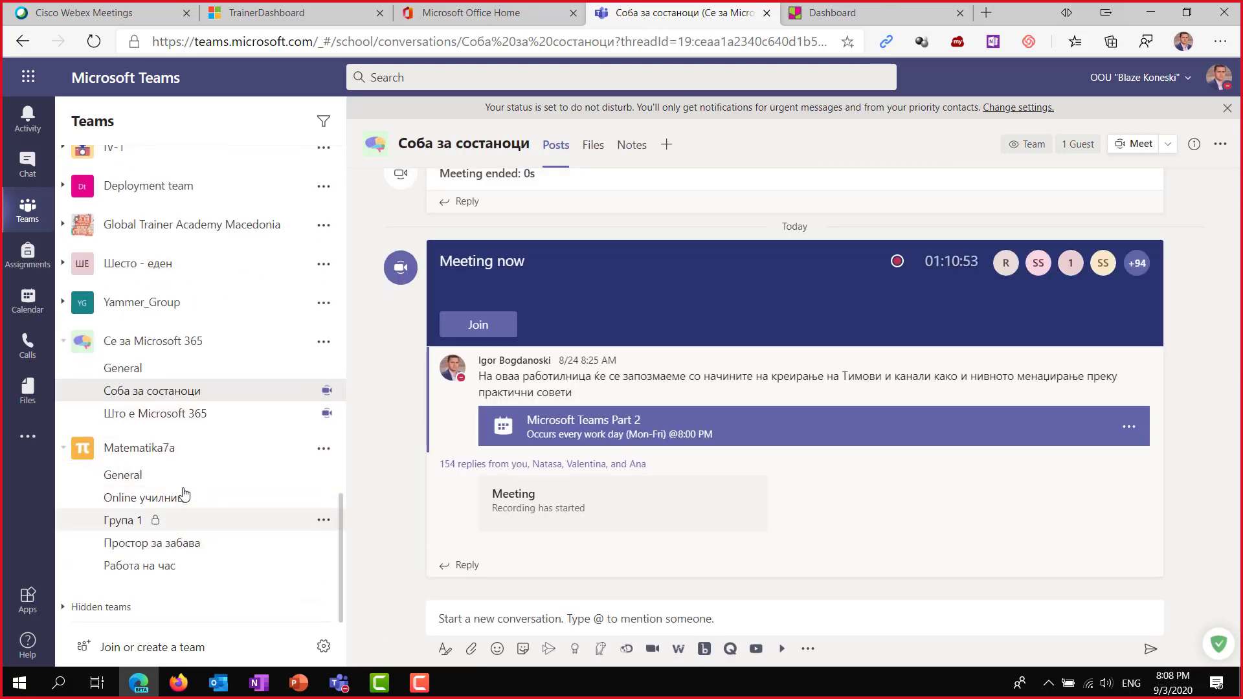
{"action": "left_click", "coordinate": [185, 565]}
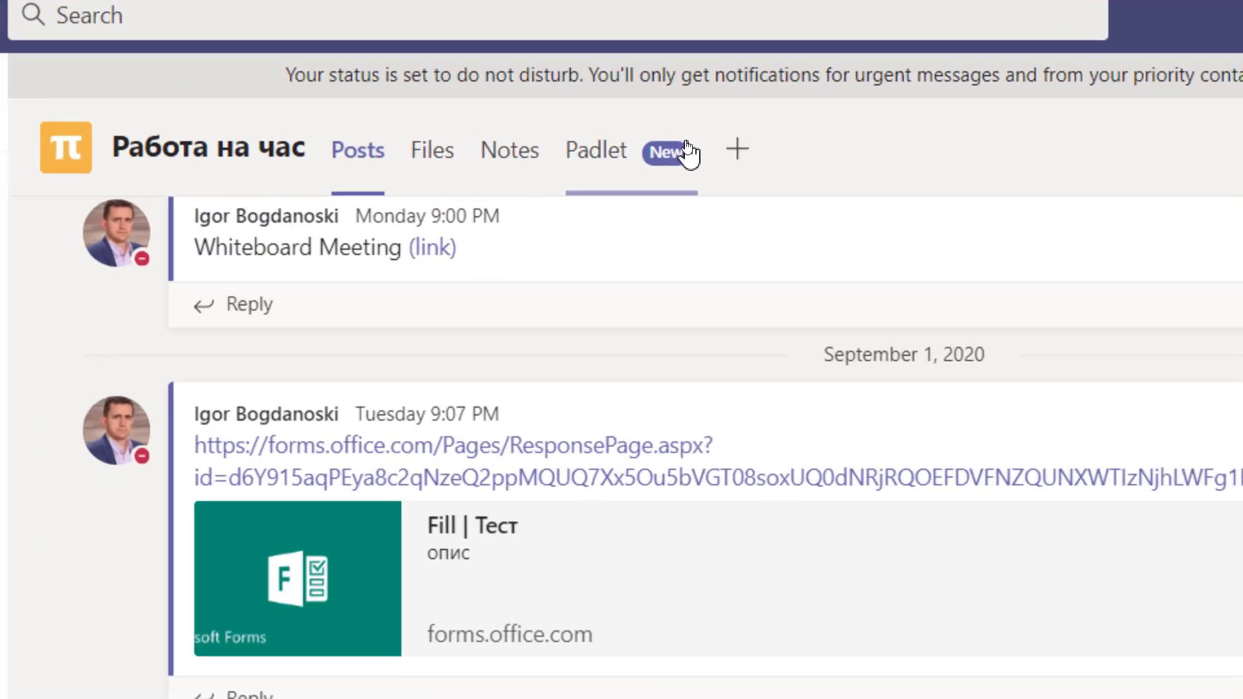
Open and reload the Padlet tab in browser Teams, then bring the meeting window forward.
{"action": "left_click", "coordinate": [620, 155]}
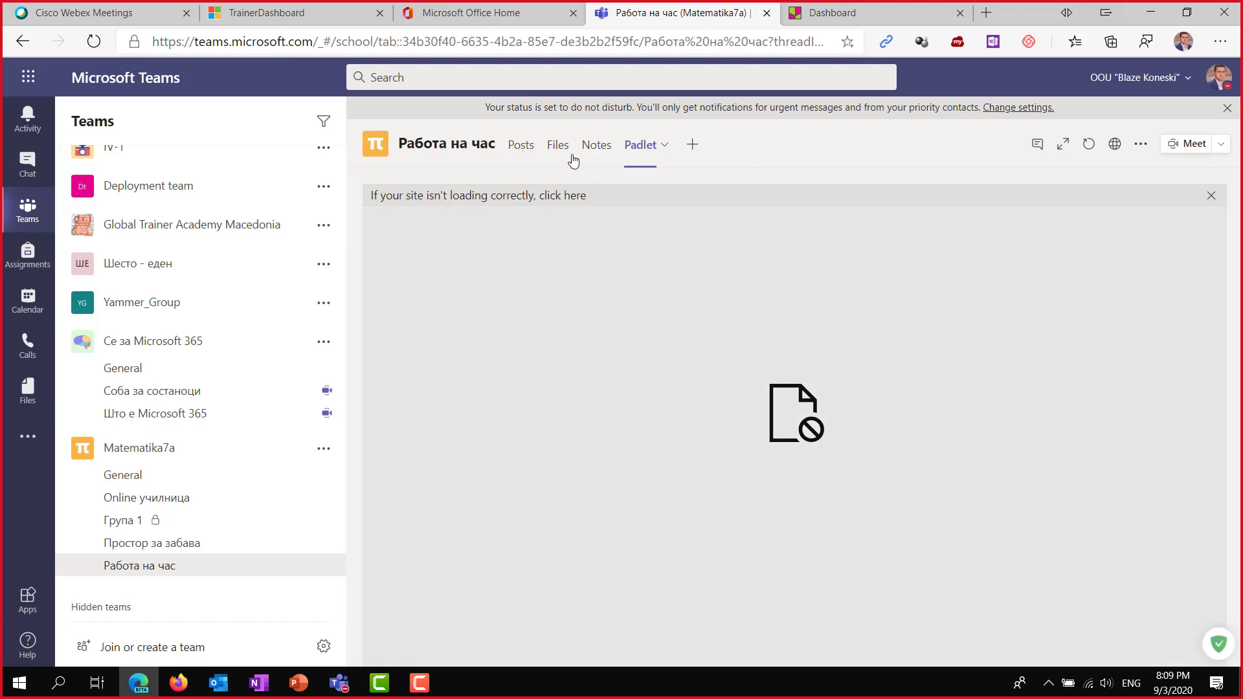
{"action": "left_click", "coordinate": [1088, 144]}
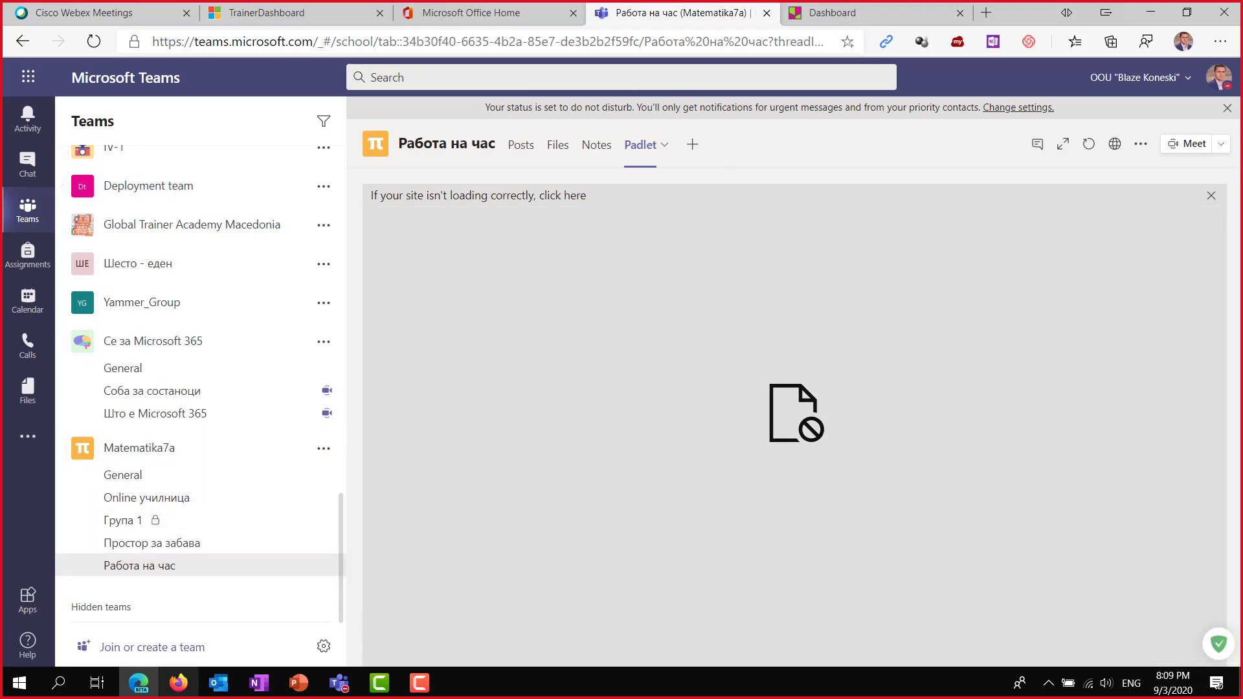
{"action": "left_click", "coordinate": [332, 686]}
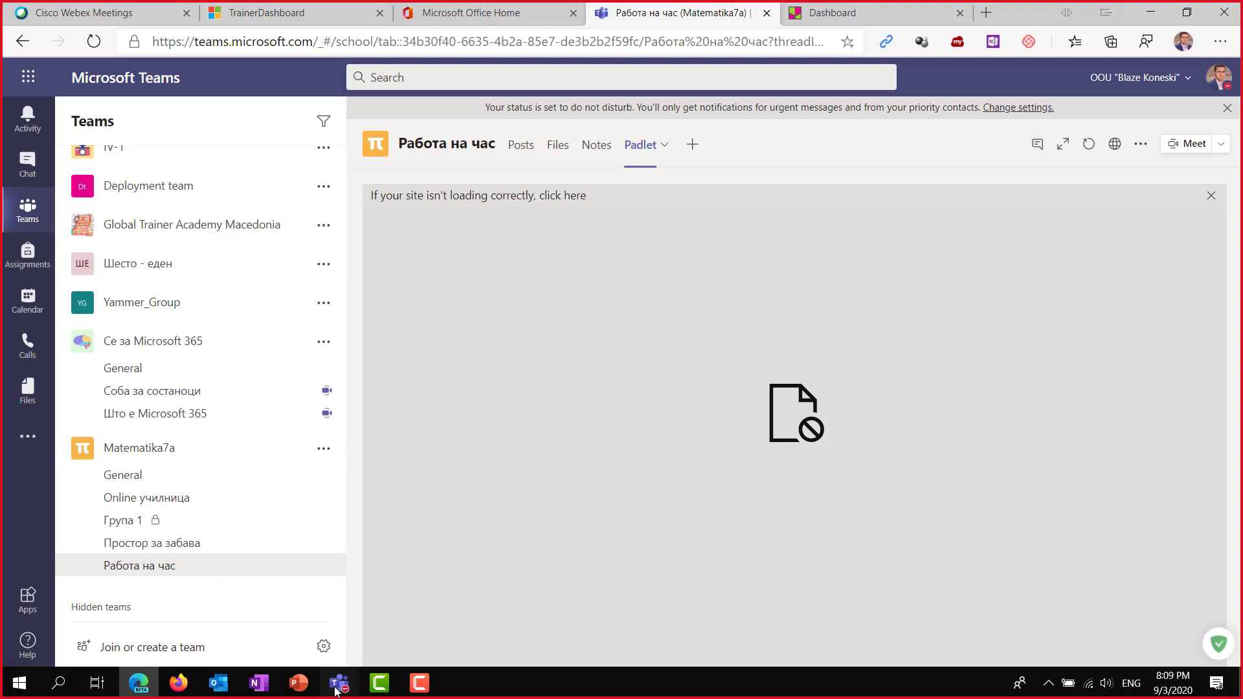
{"action": "left_click", "coordinate": [411, 591]}
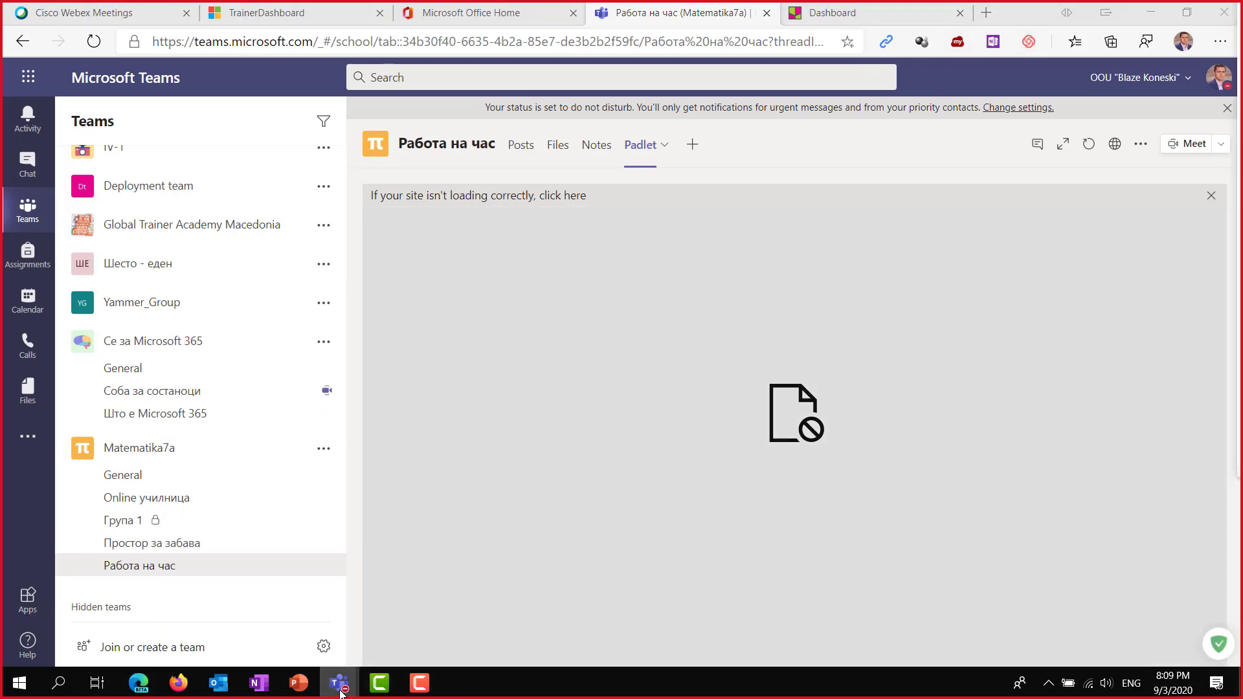
{"action": "left_click", "coordinate": [338, 683]}
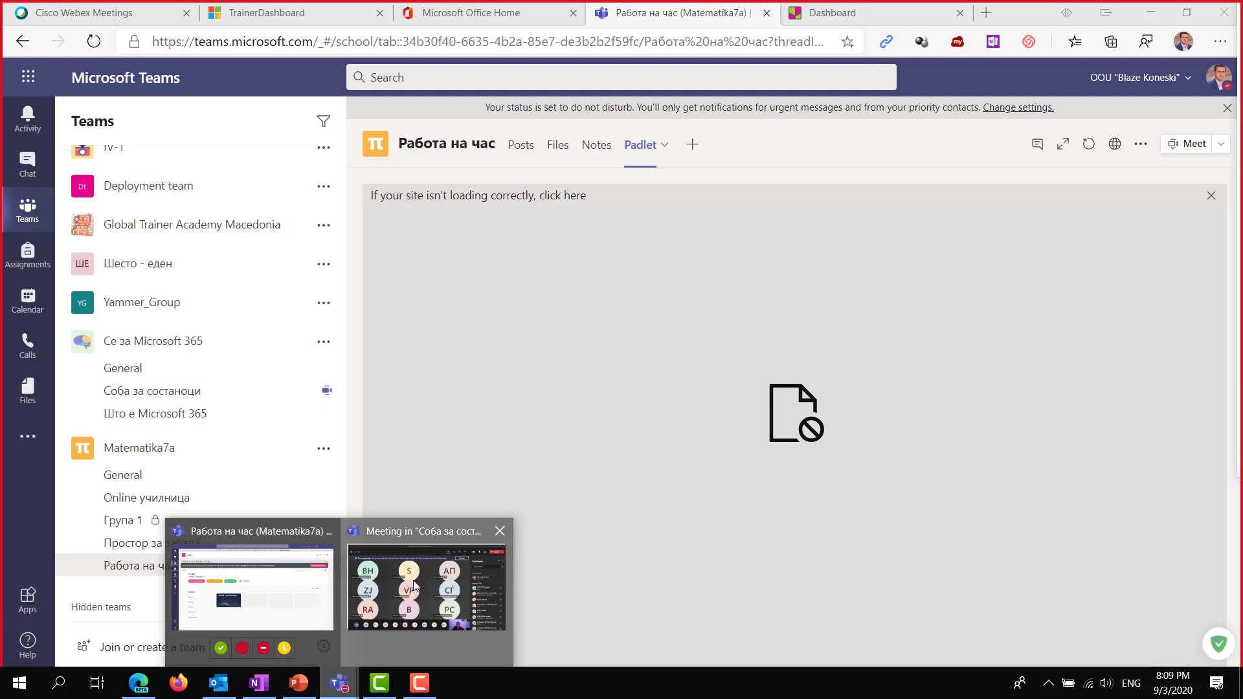
{"action": "left_click", "coordinate": [411, 586]}
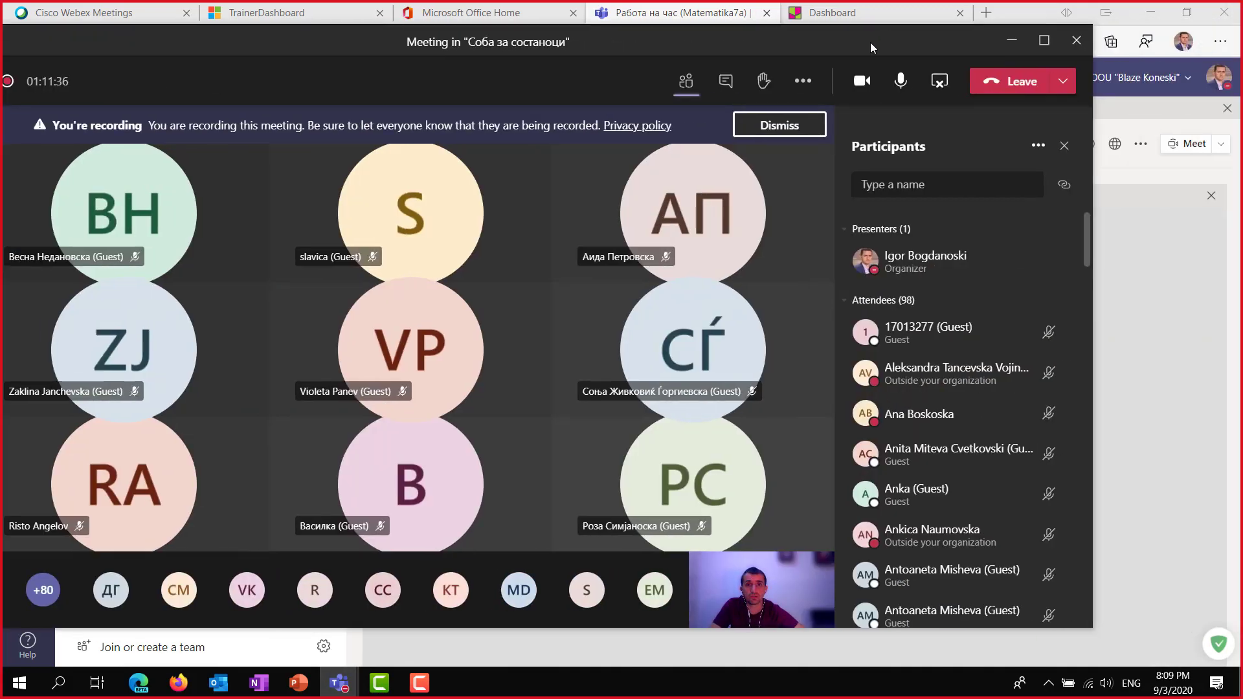
Maximise the Соба за состаноци meeting window to fill the screen.
{"action": "double_click", "coordinate": [870, 41]}
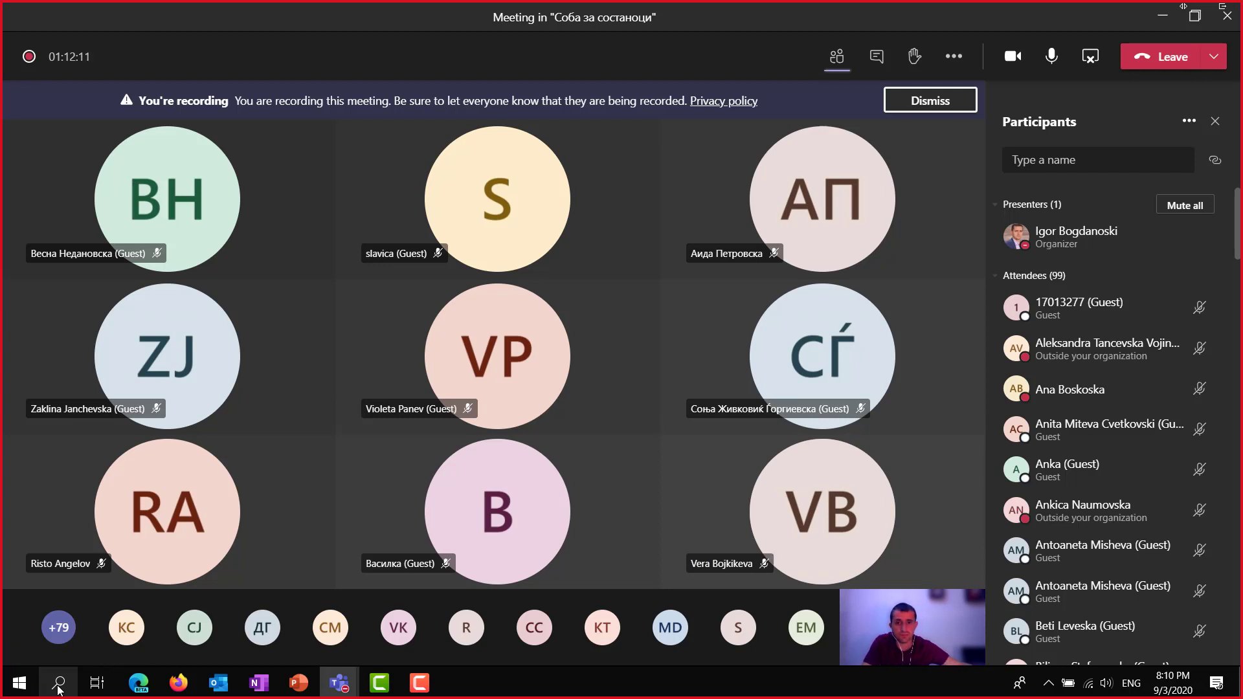
{"action": "left_click", "coordinate": [59, 687]}
Open the 'obuka username i pass' file in Notepad, select the first username, and close the meeting.
{"action": "type", "text": "note"}
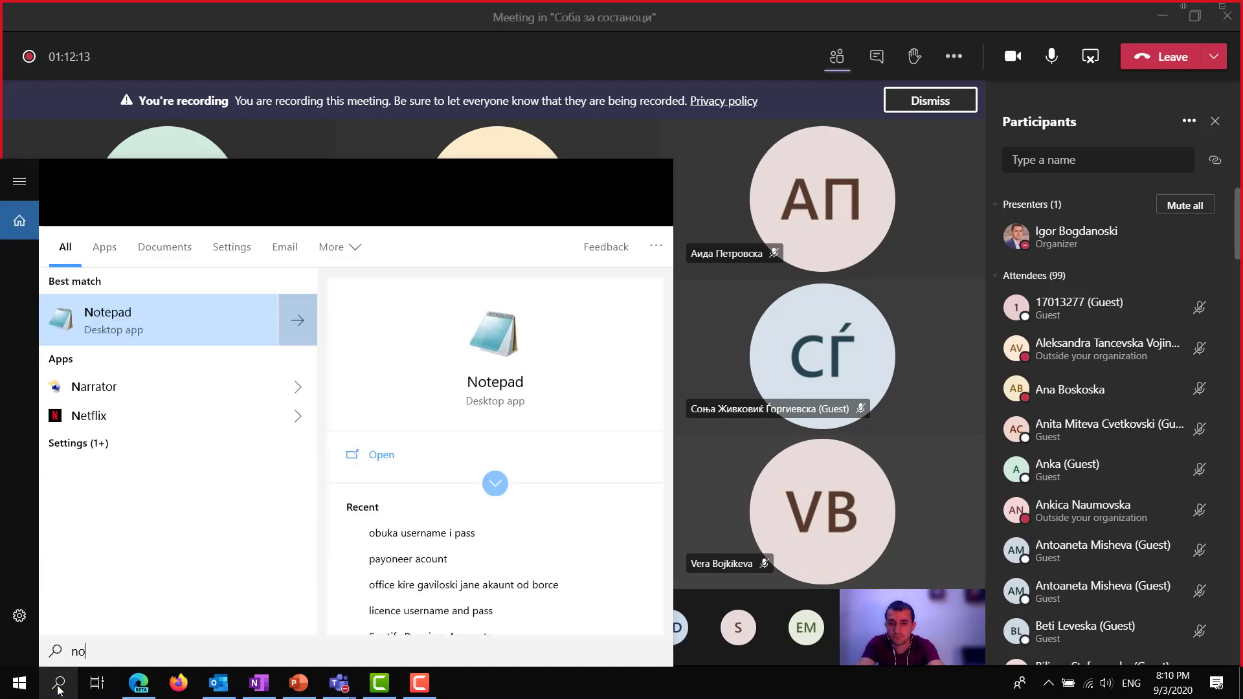
{"action": "key", "text": "Right"}
{"action": "key", "text": "Down"}
{"action": "key", "text": "Down"}
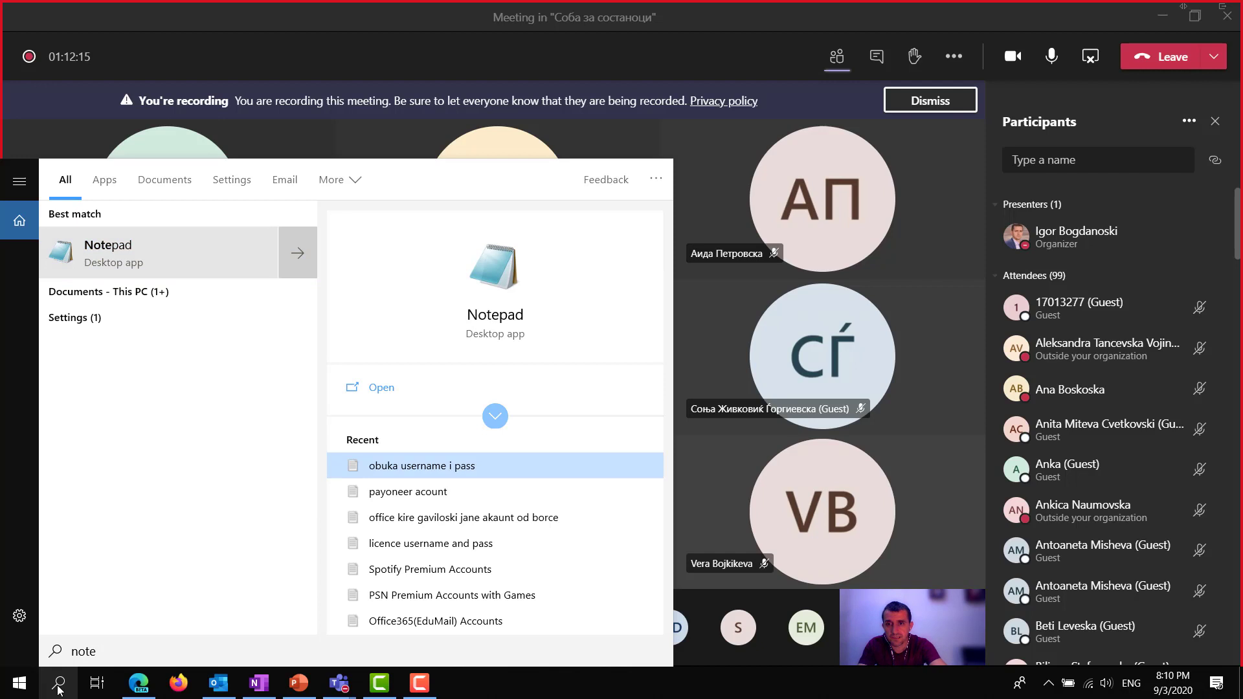
{"action": "key", "text": "Return"}
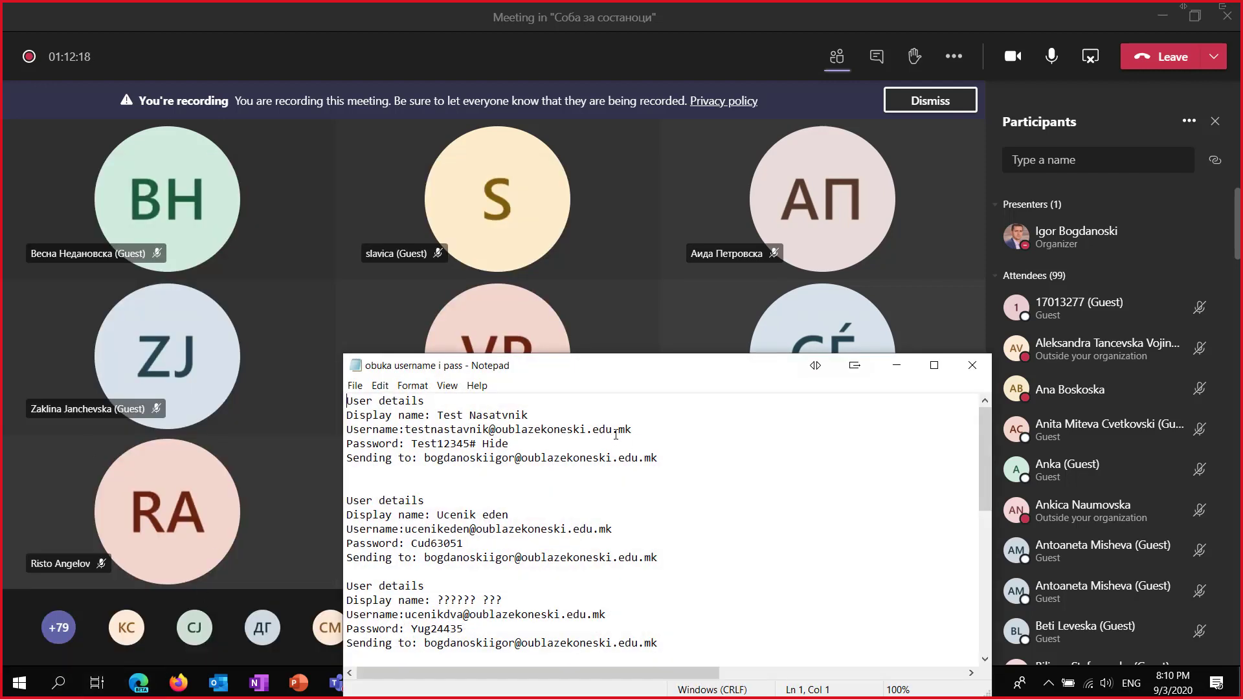
{"action": "key", "text": "shift+Home"}
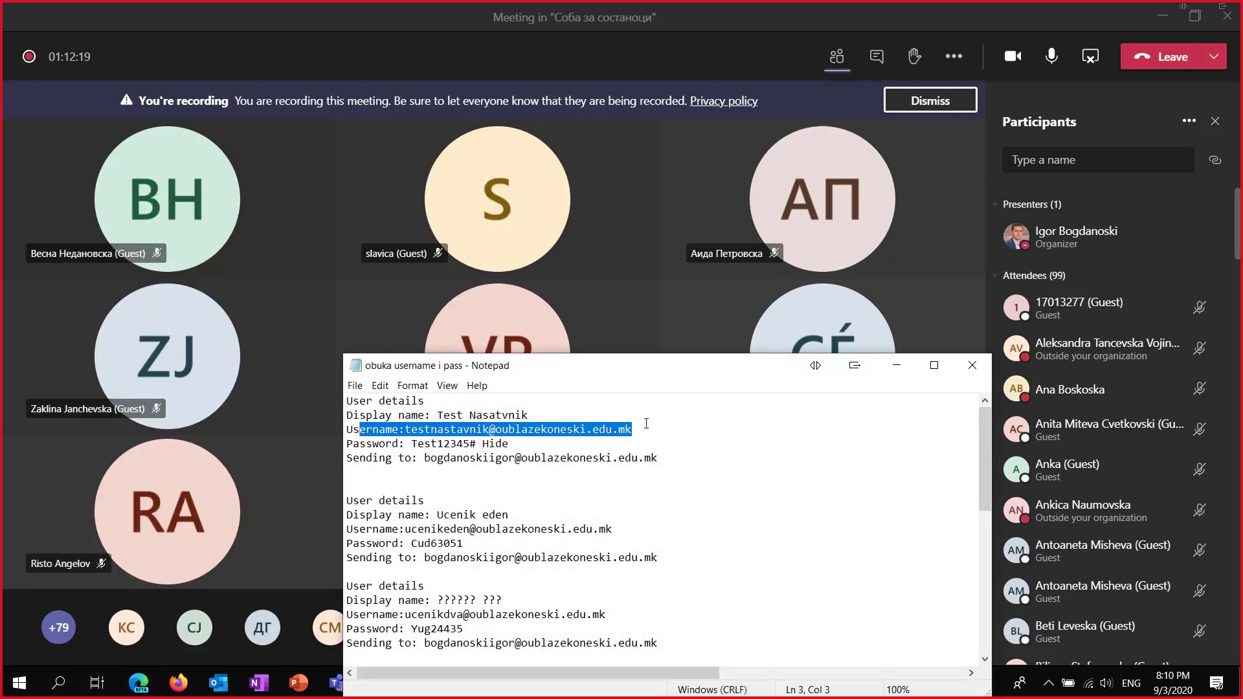
{"action": "key", "text": "shift+Right"}
{"action": "key", "text": "shift+Right"}
{"action": "key", "text": "shift+Right"}
{"action": "key", "text": "shift+Right"}
{"action": "key", "text": "shift+Right"}
{"action": "key", "text": "shift+Right"}
{"action": "key", "text": "ctrl+c"}
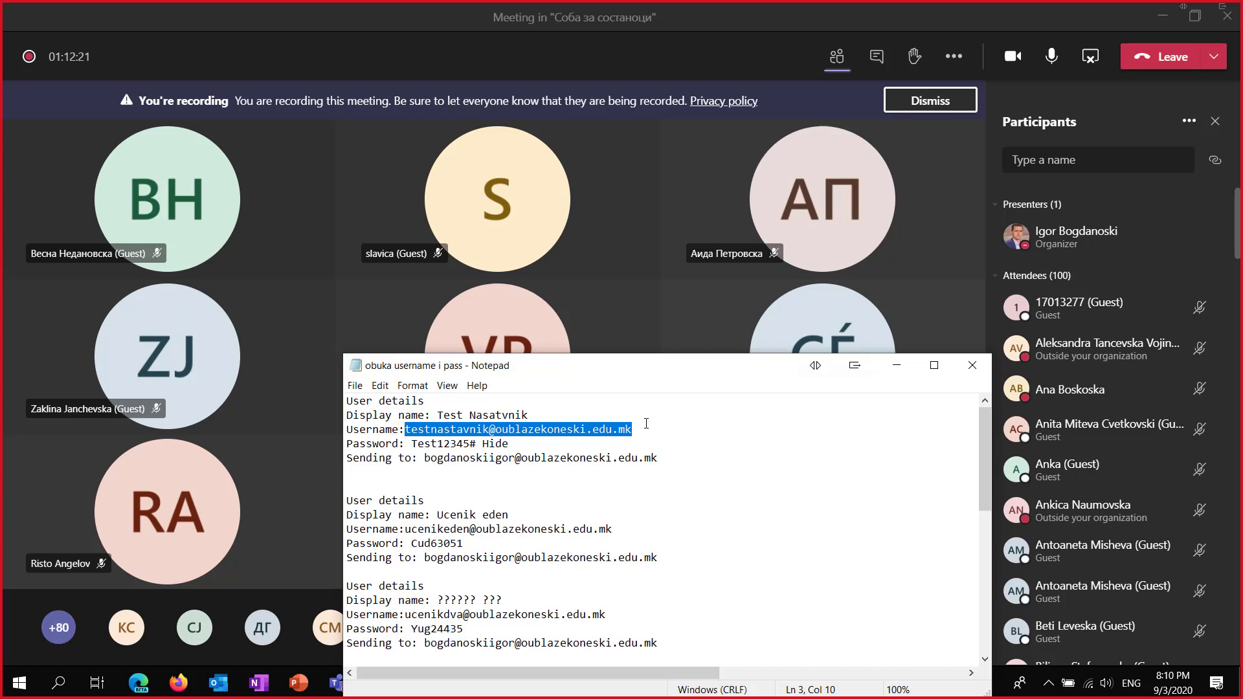
{"action": "left_click", "coordinate": [1228, 17]}
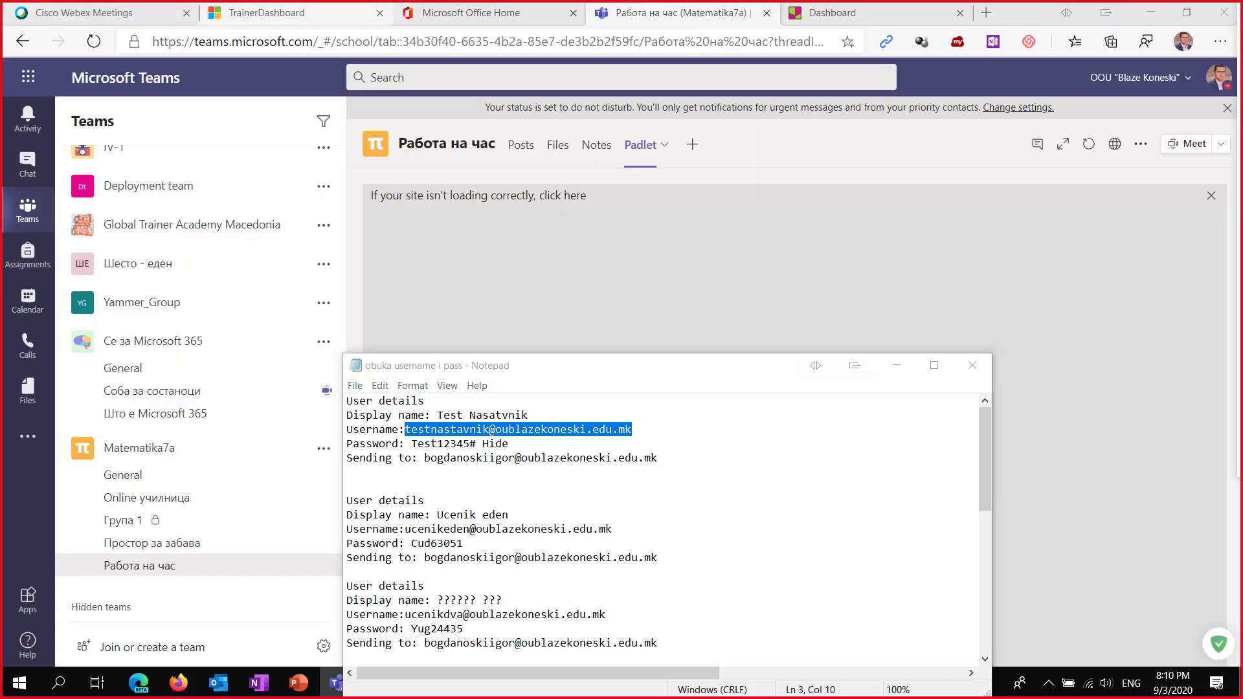
In a new private Edge window, go to office.com and enter the account's e-mail to sign in.
{"action": "left_click", "coordinate": [1219, 40]}
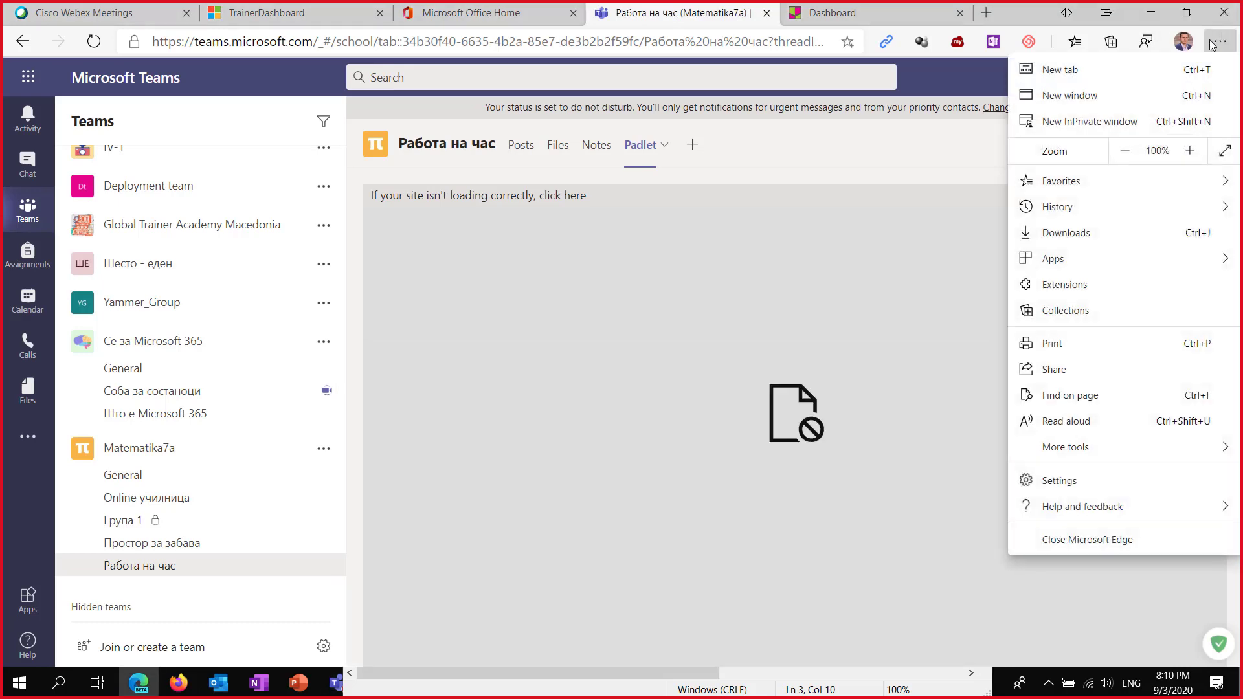
{"action": "left_click", "coordinate": [1097, 118]}
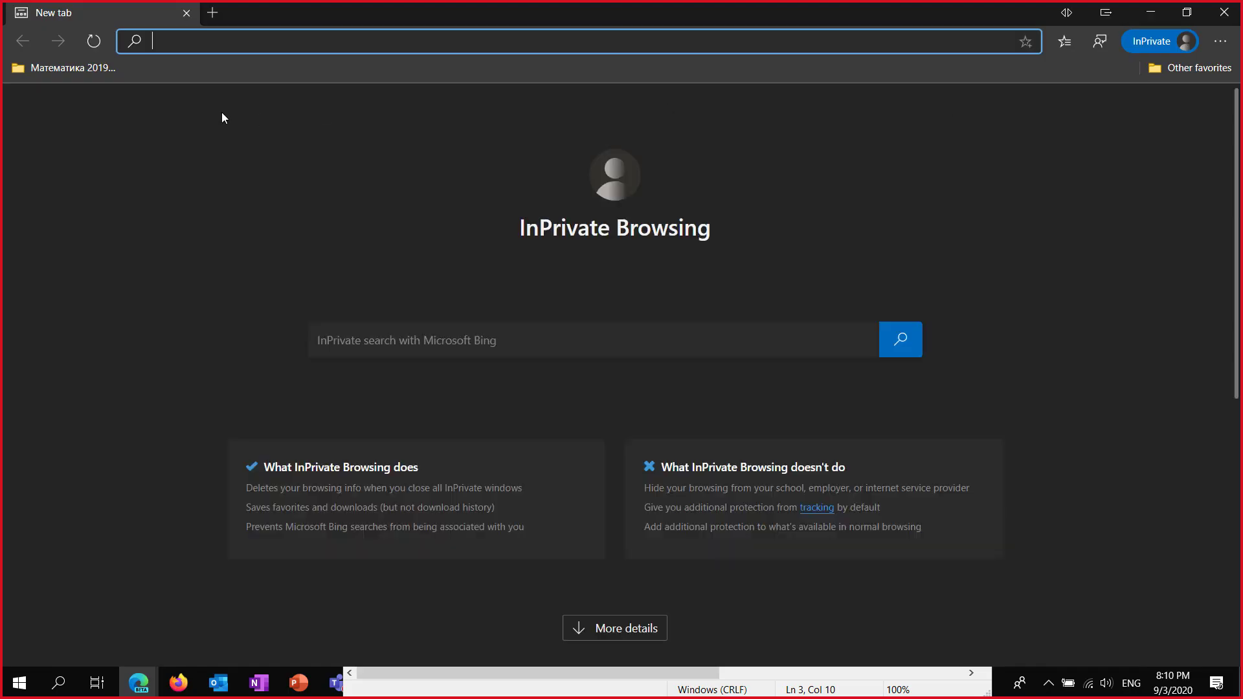
{"action": "type", "text": "office.com"}
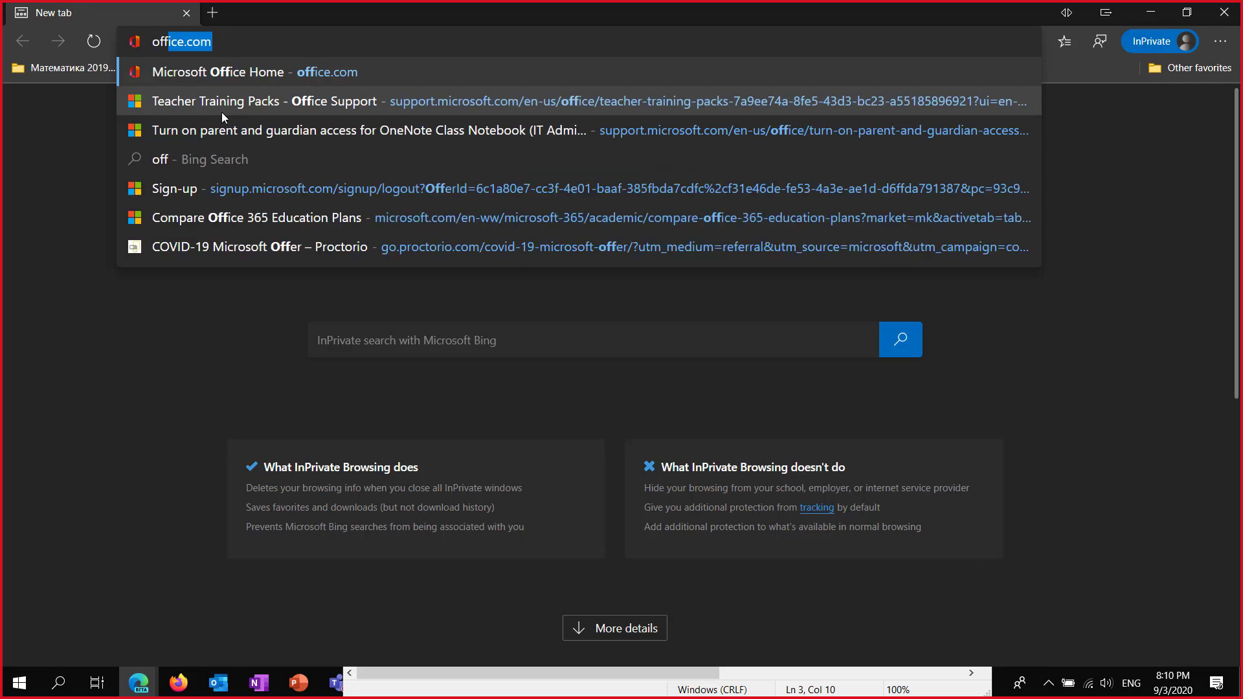
{"action": "key", "text": "Return"}
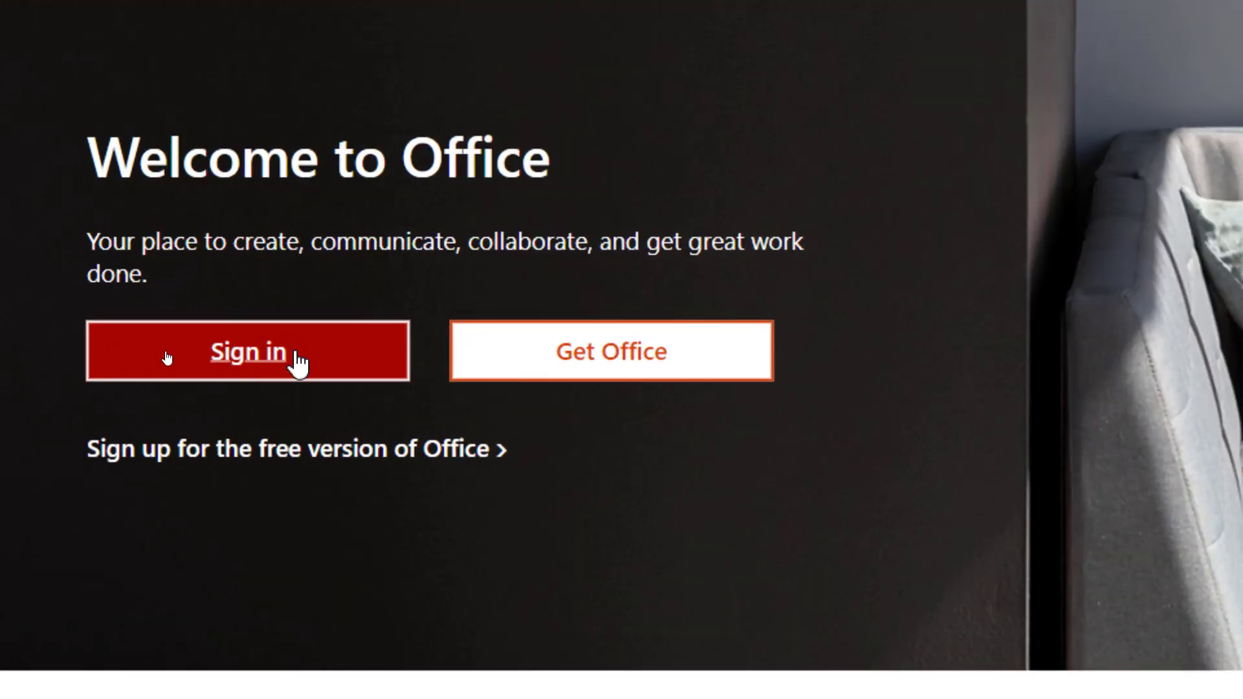
{"action": "left_click", "coordinate": [296, 353]}
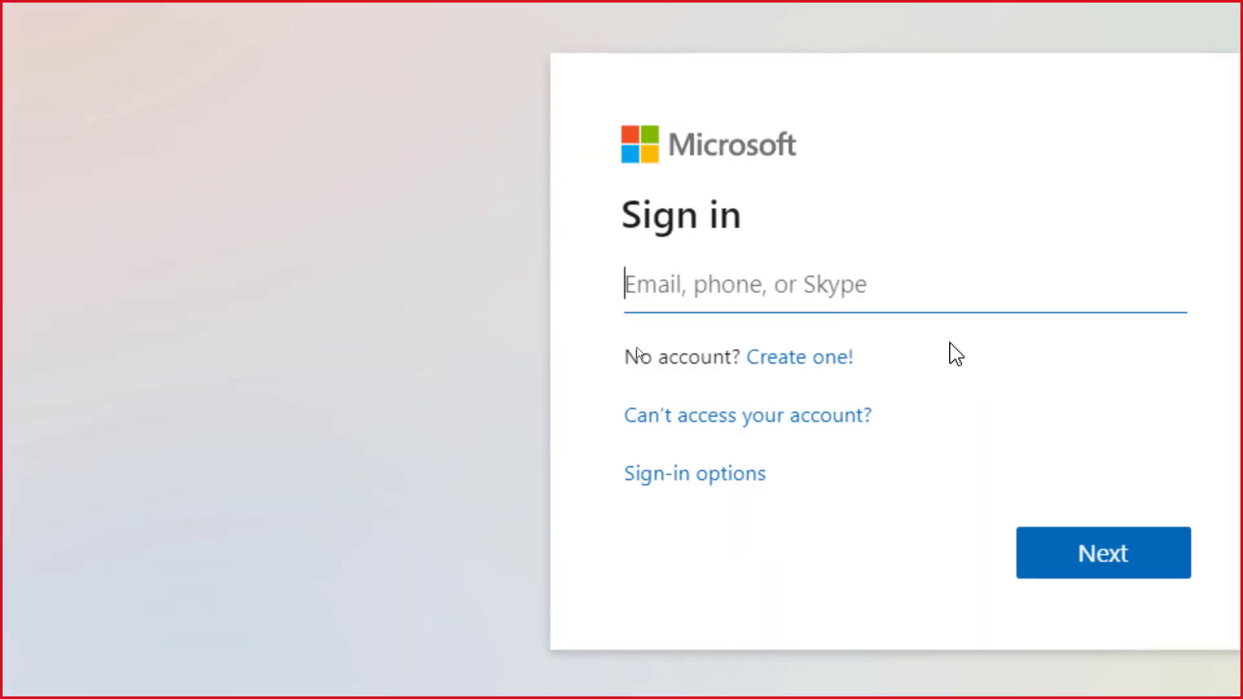
{"action": "key", "text": "ctrl+v"}
{"action": "left_click", "coordinate": [1058, 464]}
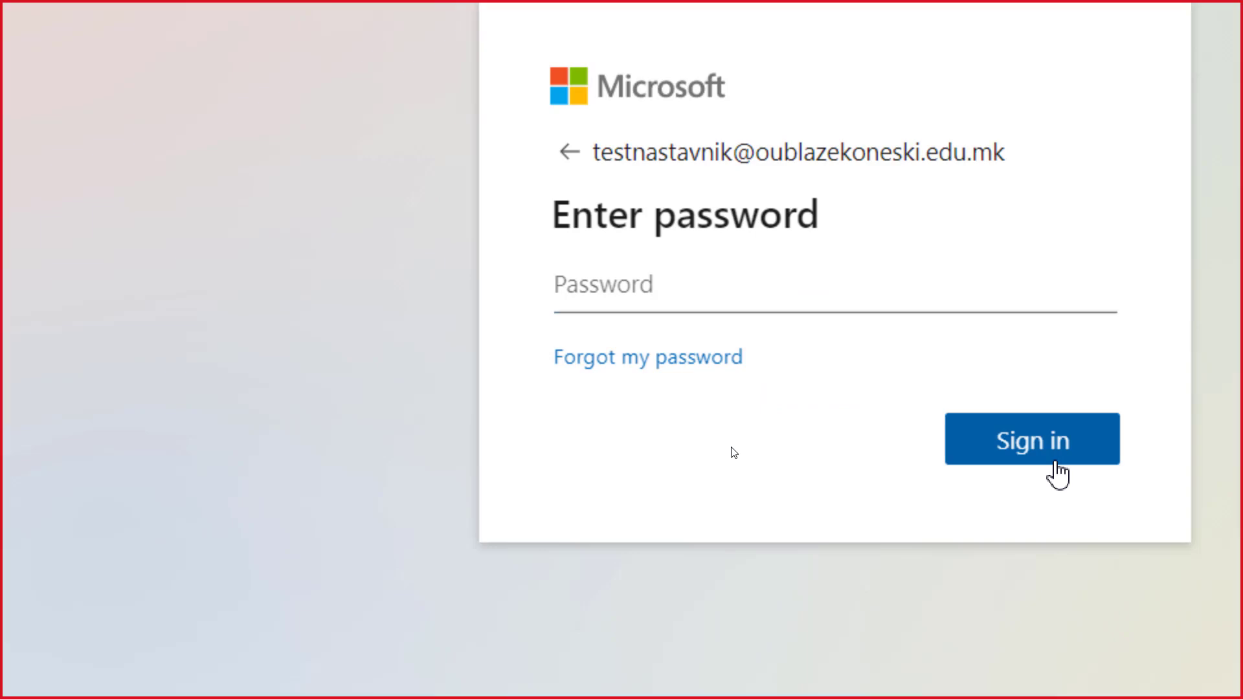
Copy the password from the Notepad notes, paste it, sign in, and stay signed in.
{"action": "key", "text": "alt+Tab"}
{"action": "key", "text": "Tab"}
{"action": "key", "text": "Tab"}
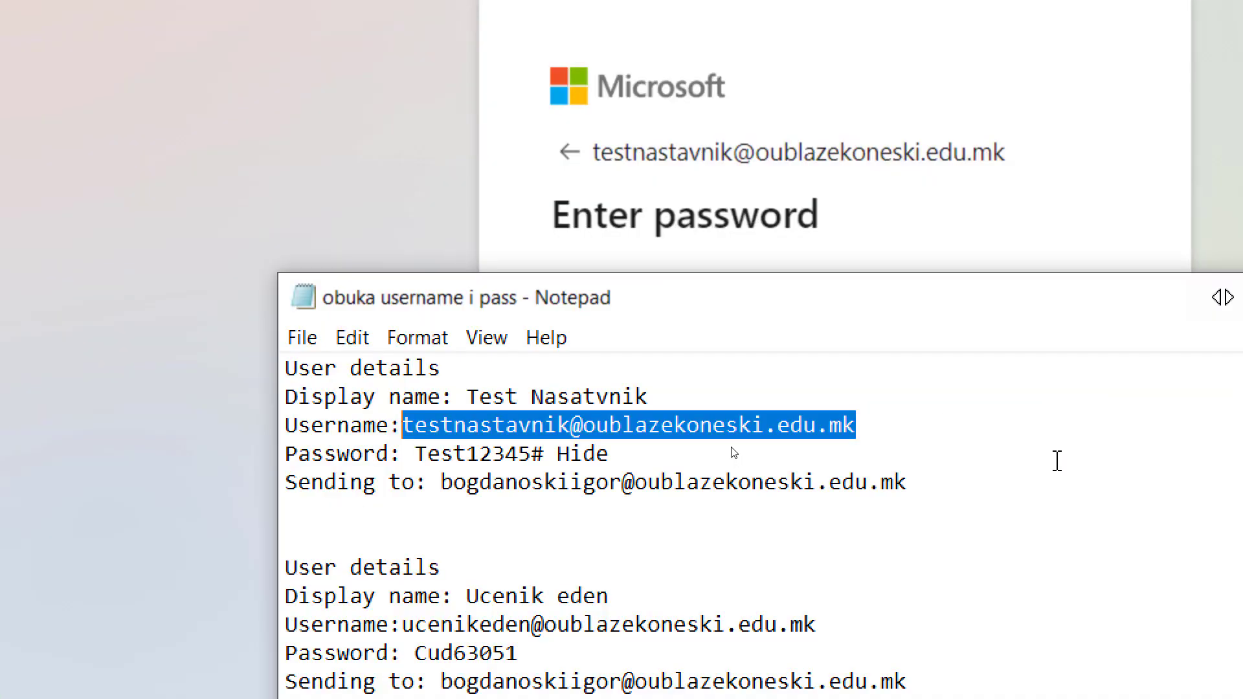
{"action": "key", "text": "Down"}
{"action": "key", "text": "Right"}
{"action": "key", "text": "ctrl+shift+Right"}
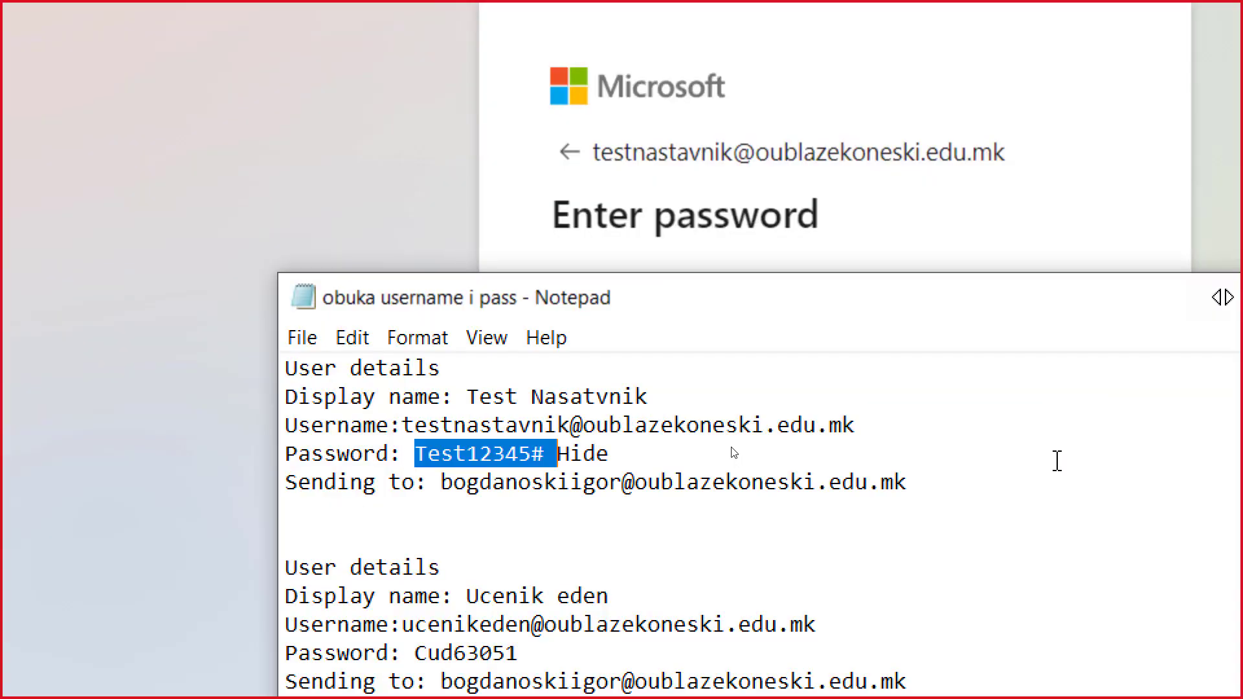
{"action": "key", "text": "shift+Left"}
{"action": "key", "text": "alt+Tab"}
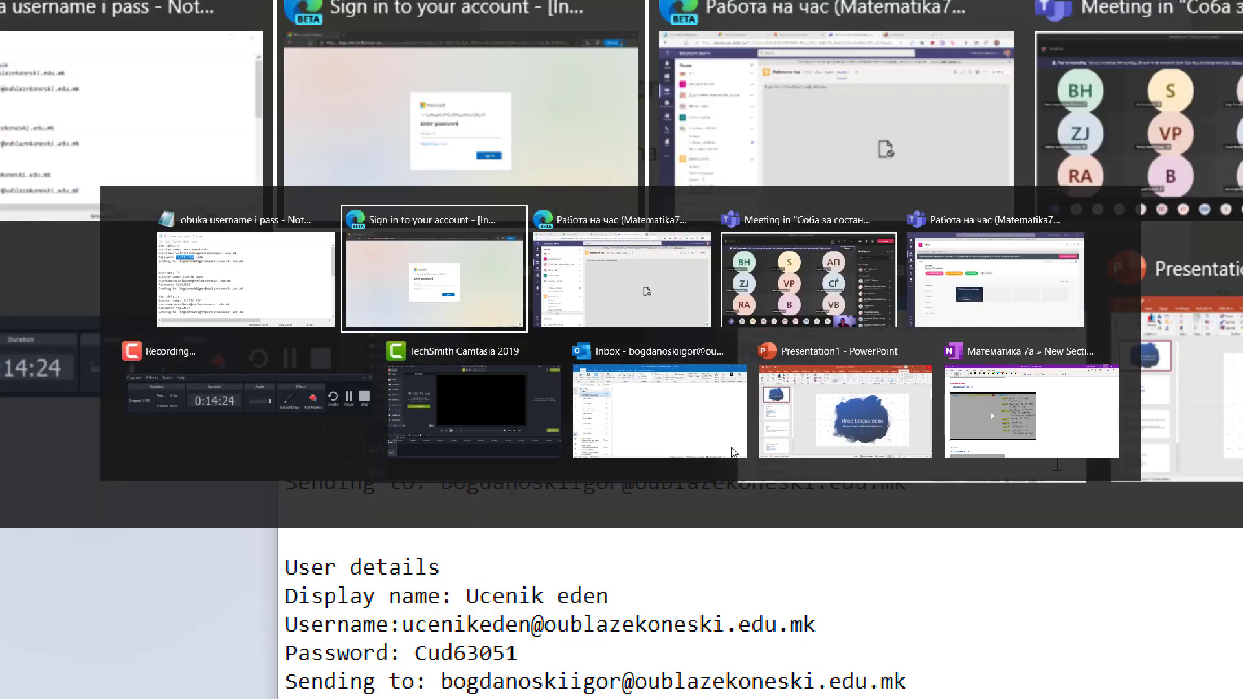
{"action": "key", "text": "ctrl+v"}
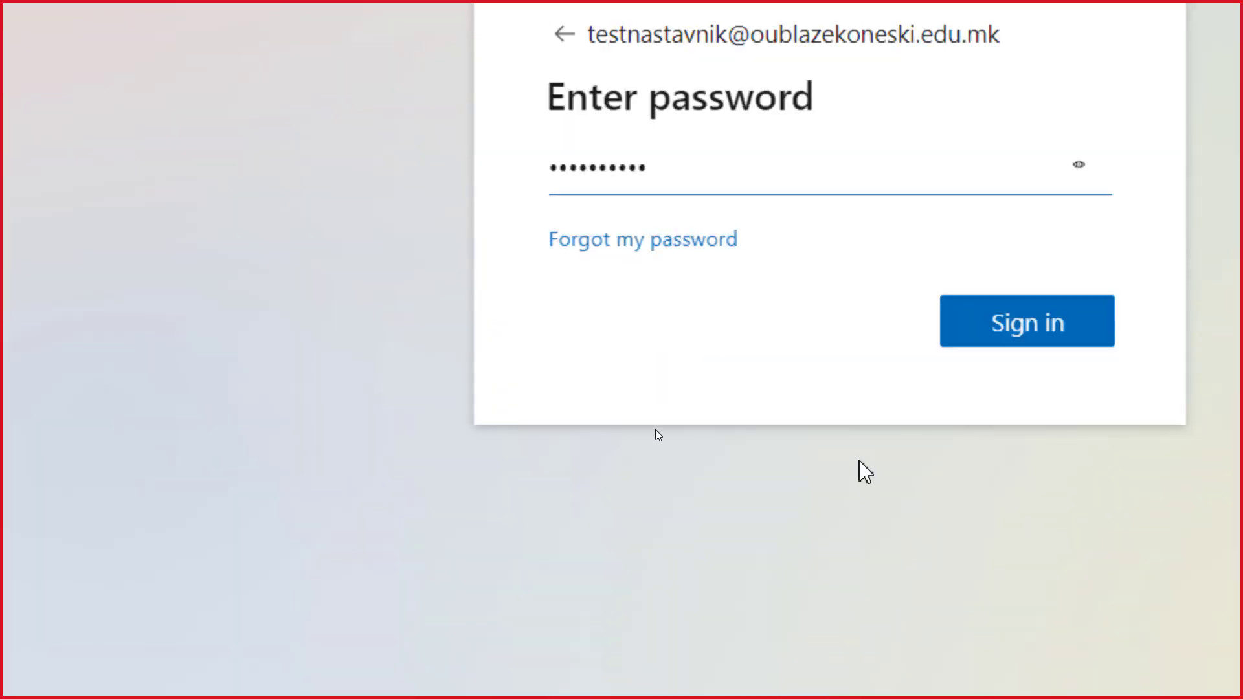
{"action": "left_click", "coordinate": [1013, 316]}
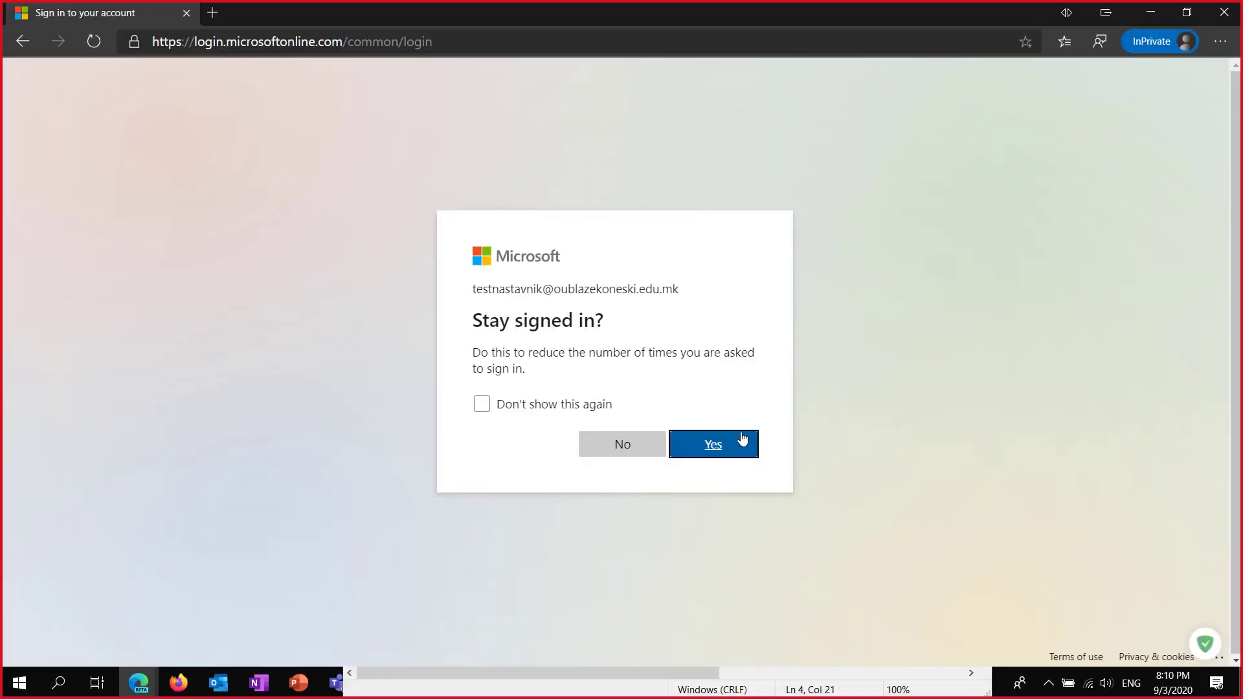
{"action": "left_click", "coordinate": [727, 445]}
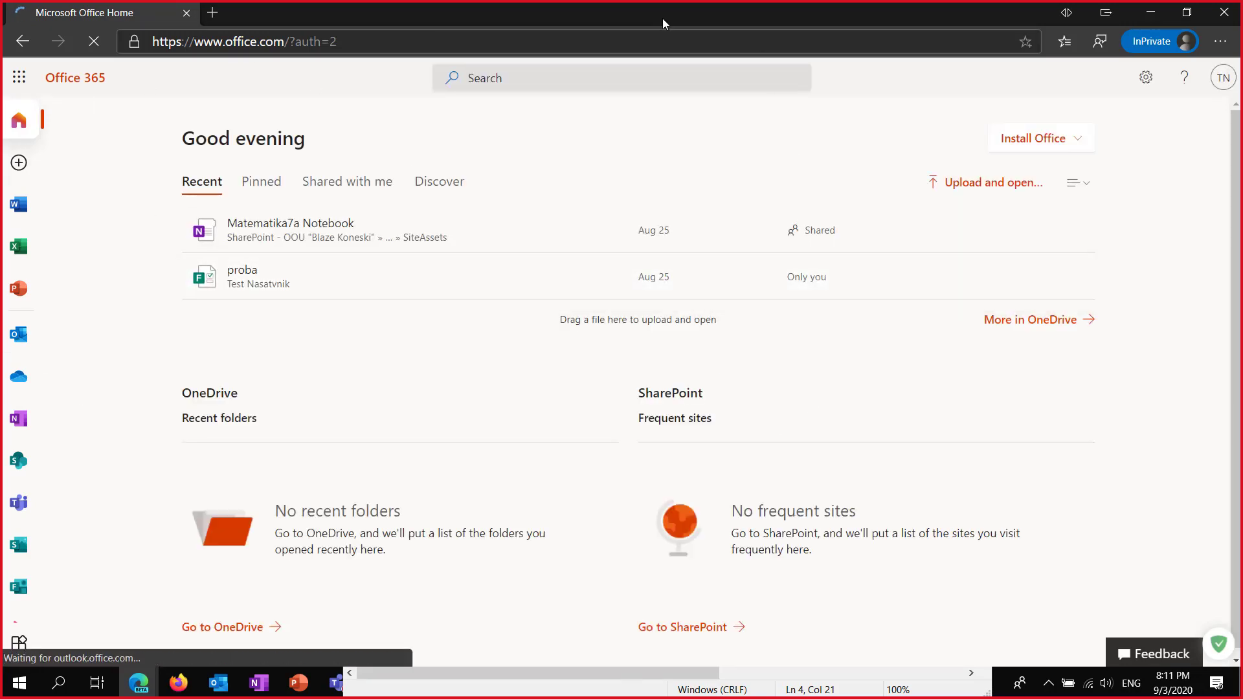
Launch Teams as a web app from Office, then open Matematika7a's Работа на час channel.
{"action": "left_click", "coordinate": [20, 503]}
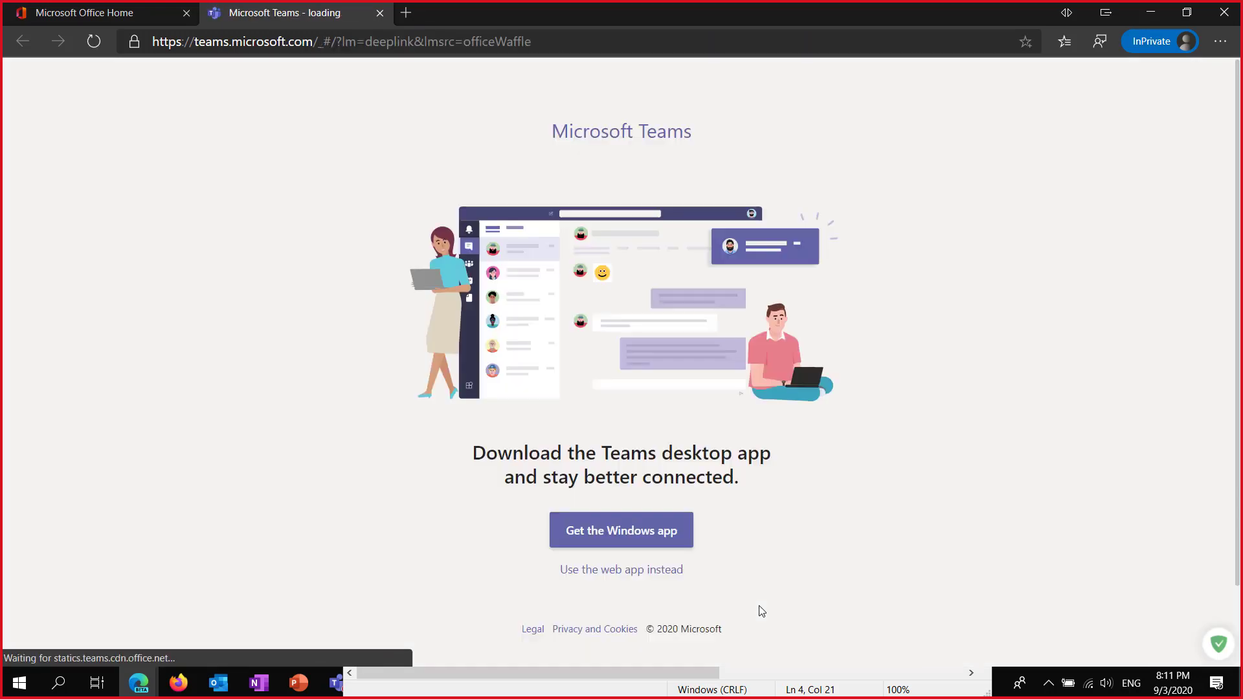
{"action": "left_click", "coordinate": [643, 573]}
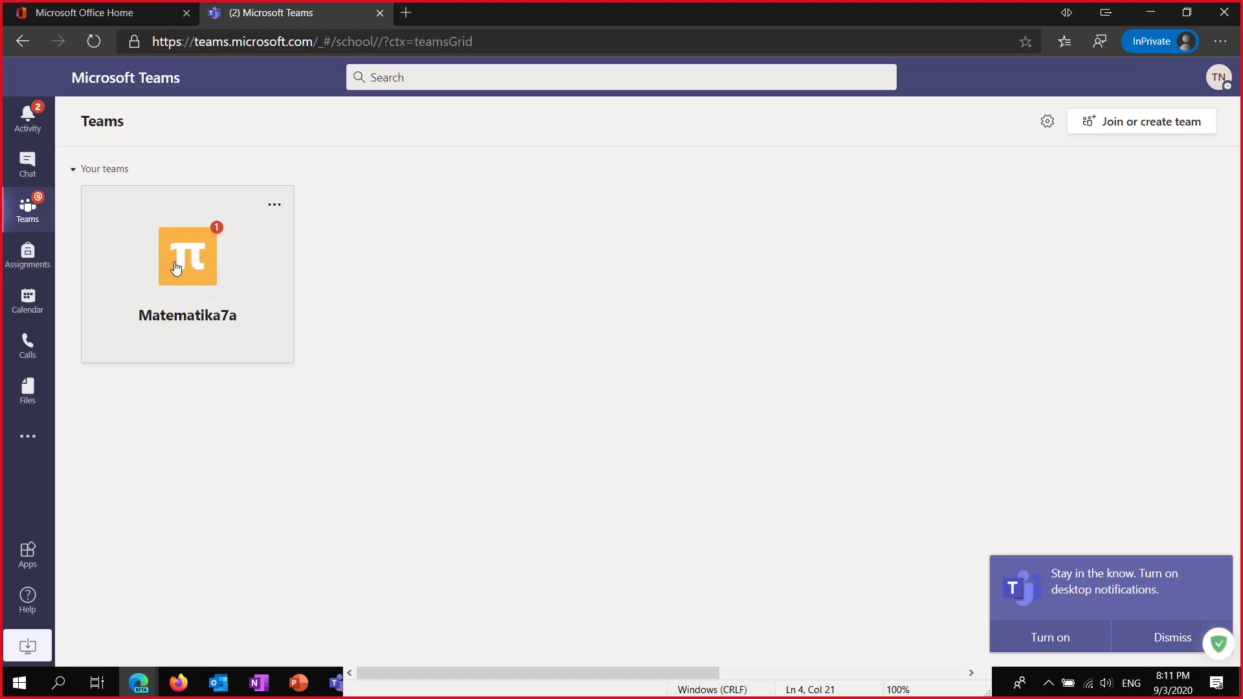
{"action": "left_click", "coordinate": [176, 268]}
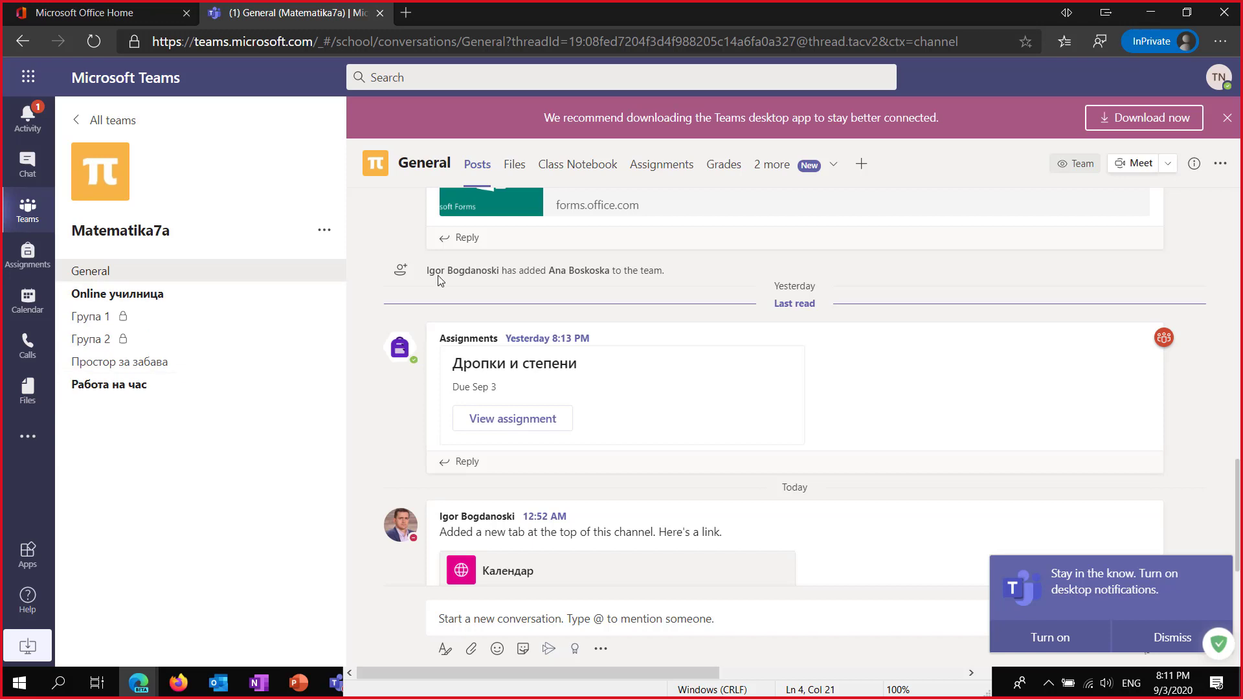
{"action": "left_click", "coordinate": [834, 167]}
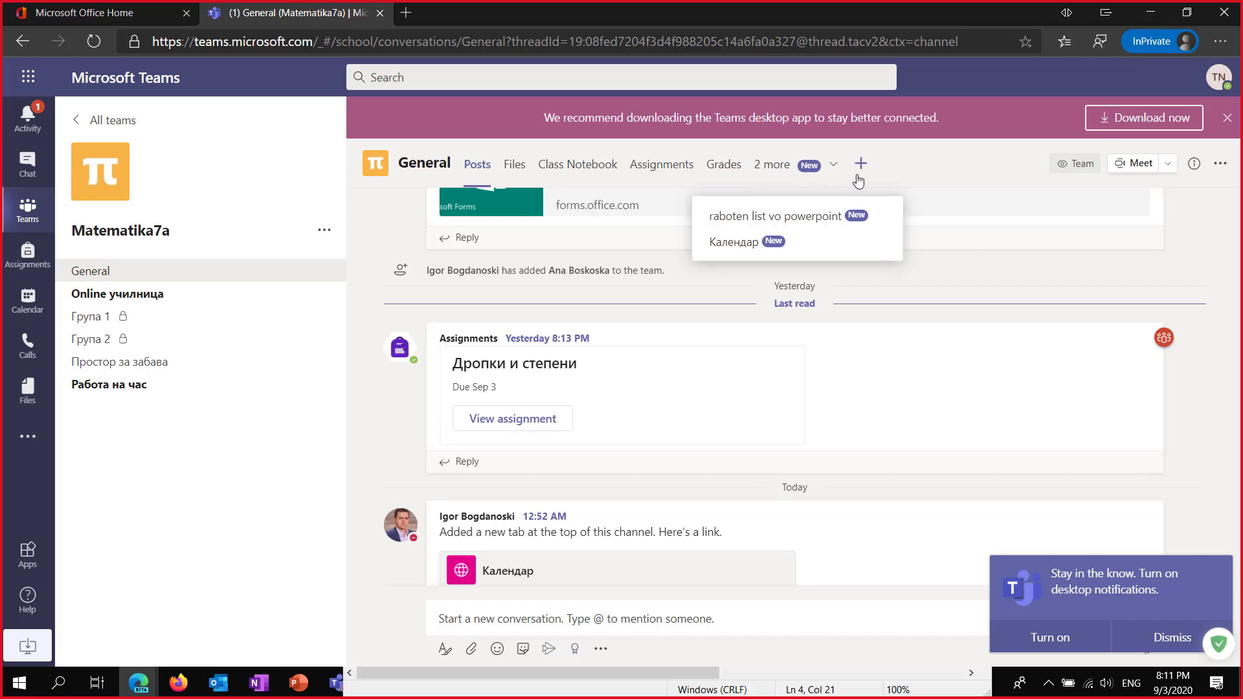
{"action": "left_click", "coordinate": [97, 394]}
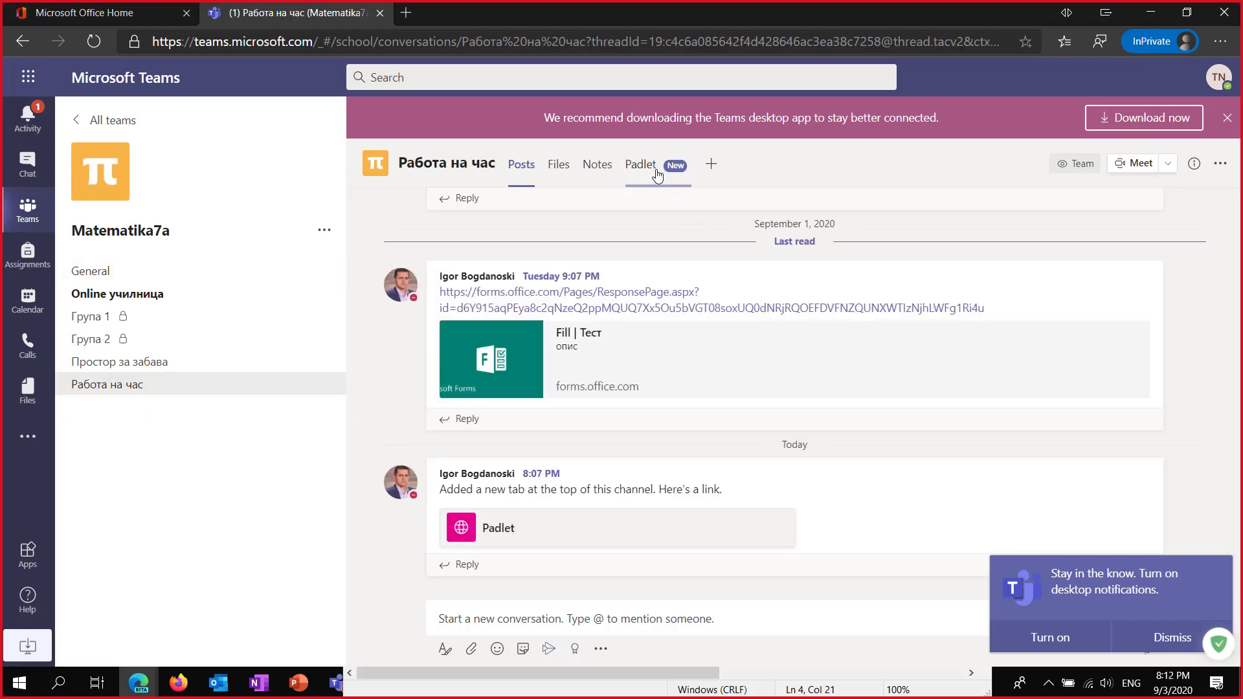
Show the Padlet tab's sign-up page and bring up the app finder from the left bar.
{"action": "left_click", "coordinate": [657, 175]}
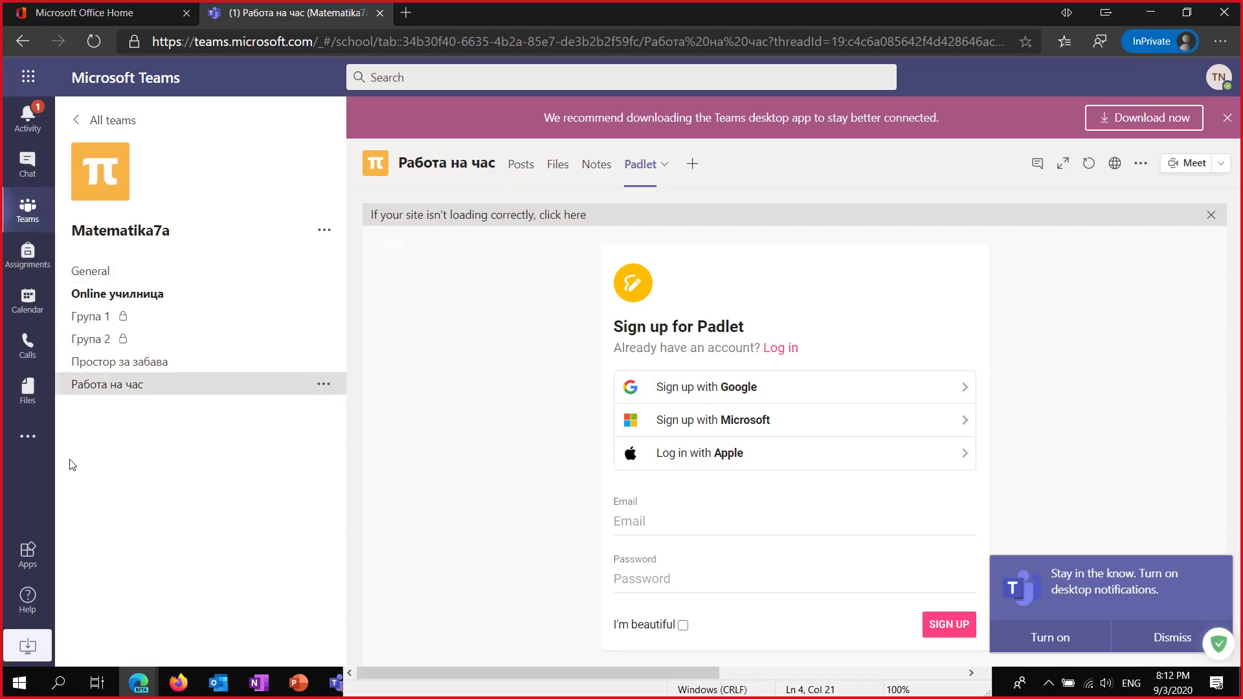
{"action": "left_click", "coordinate": [27, 442]}
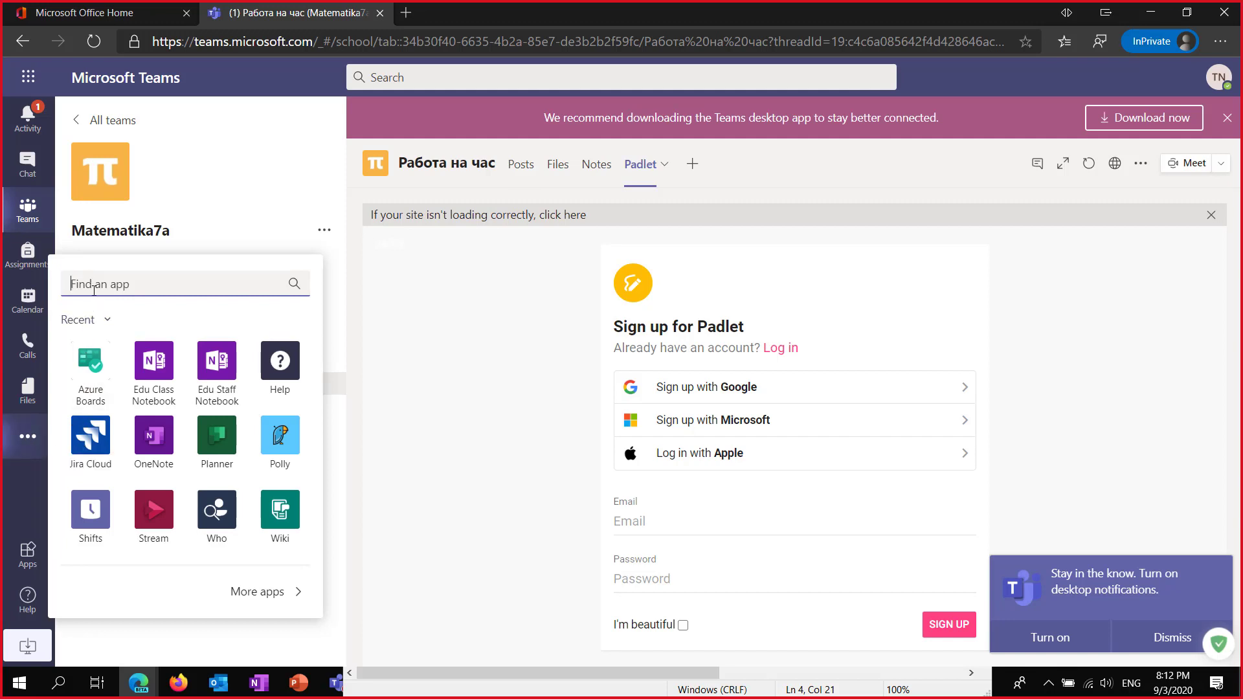
Search Teams apps for 'Quizzes' (only Quizlet, Forms, Vevox appear), then open a blank browser tab.
{"action": "type", "text": "Qu"}
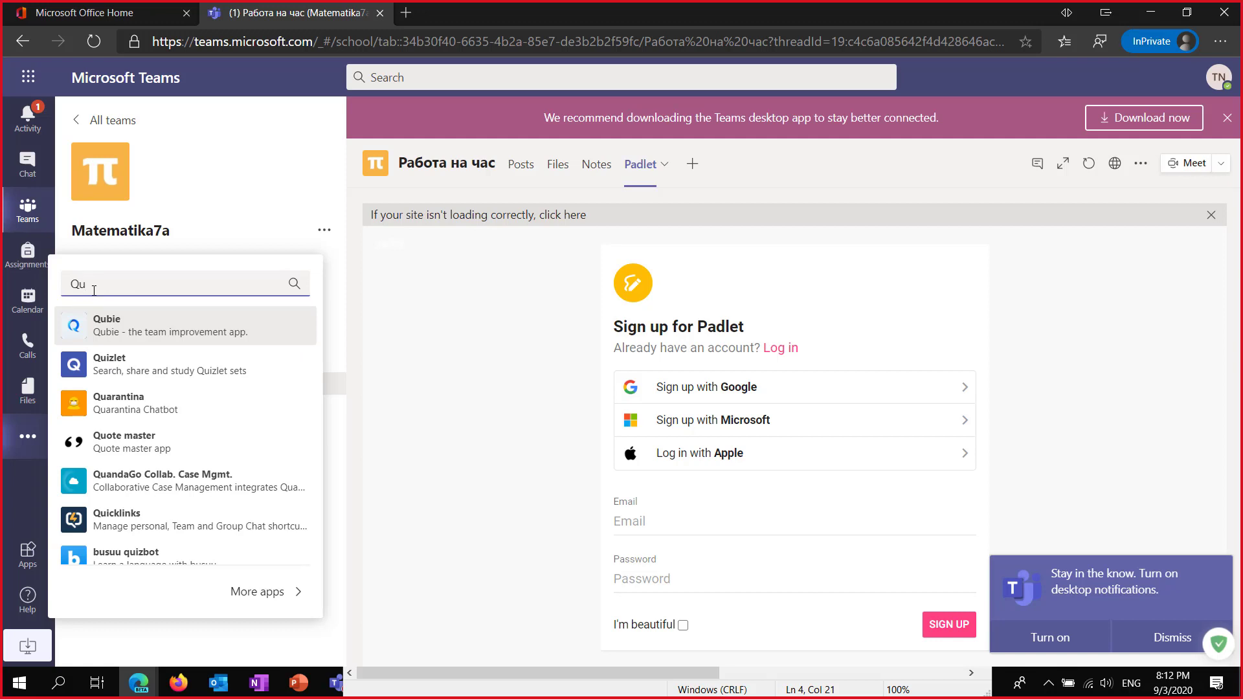
{"action": "type", "text": "izz"}
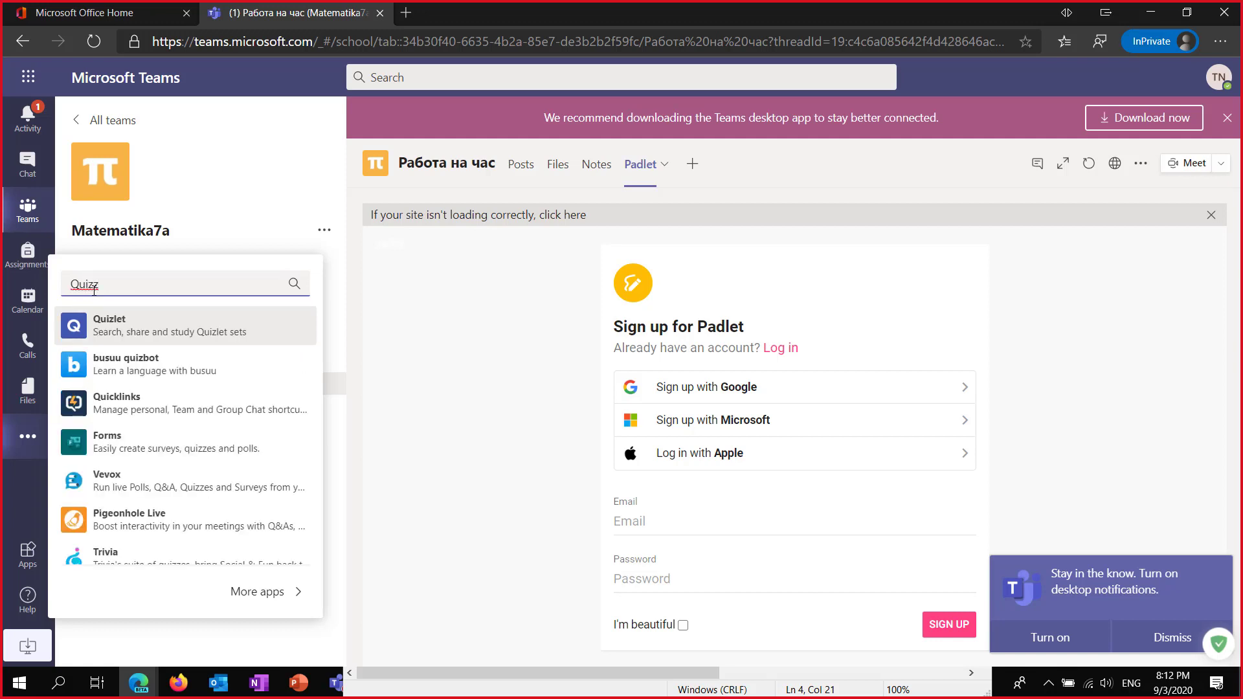
{"action": "scroll", "coordinate": [159, 402], "scroll_direction": "down", "scroll_amount": 1}
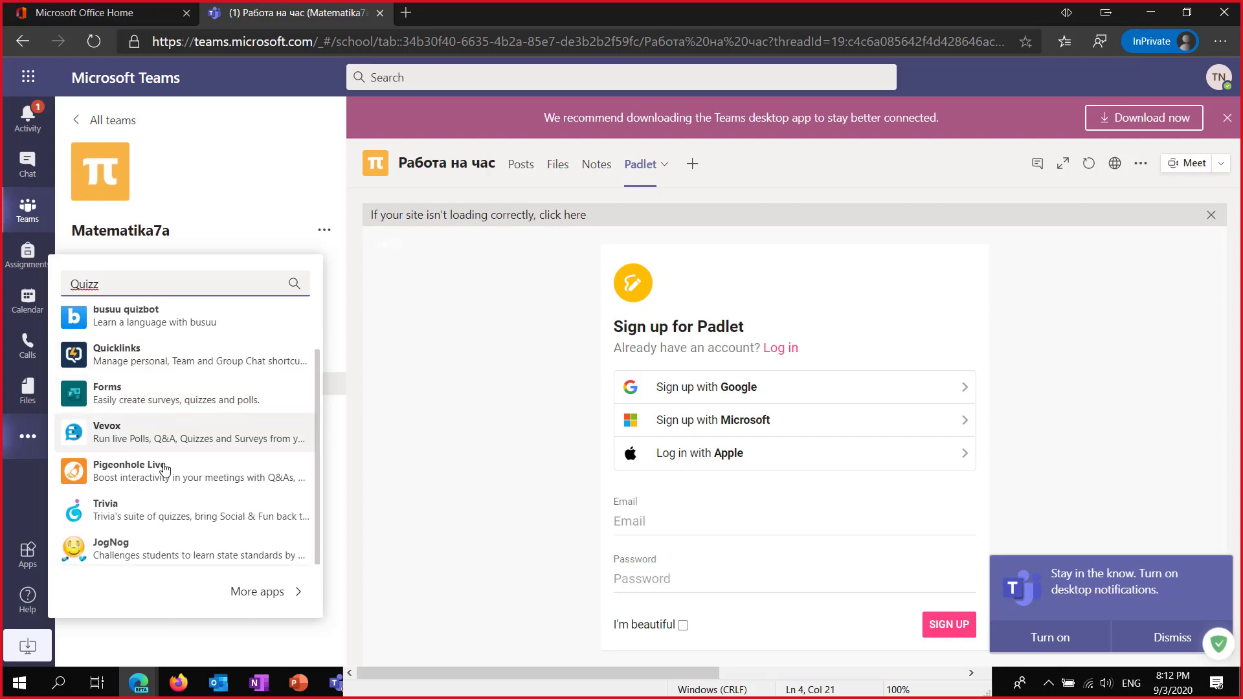
{"action": "scroll", "coordinate": [169, 485], "scroll_direction": "up", "scroll_amount": 1}
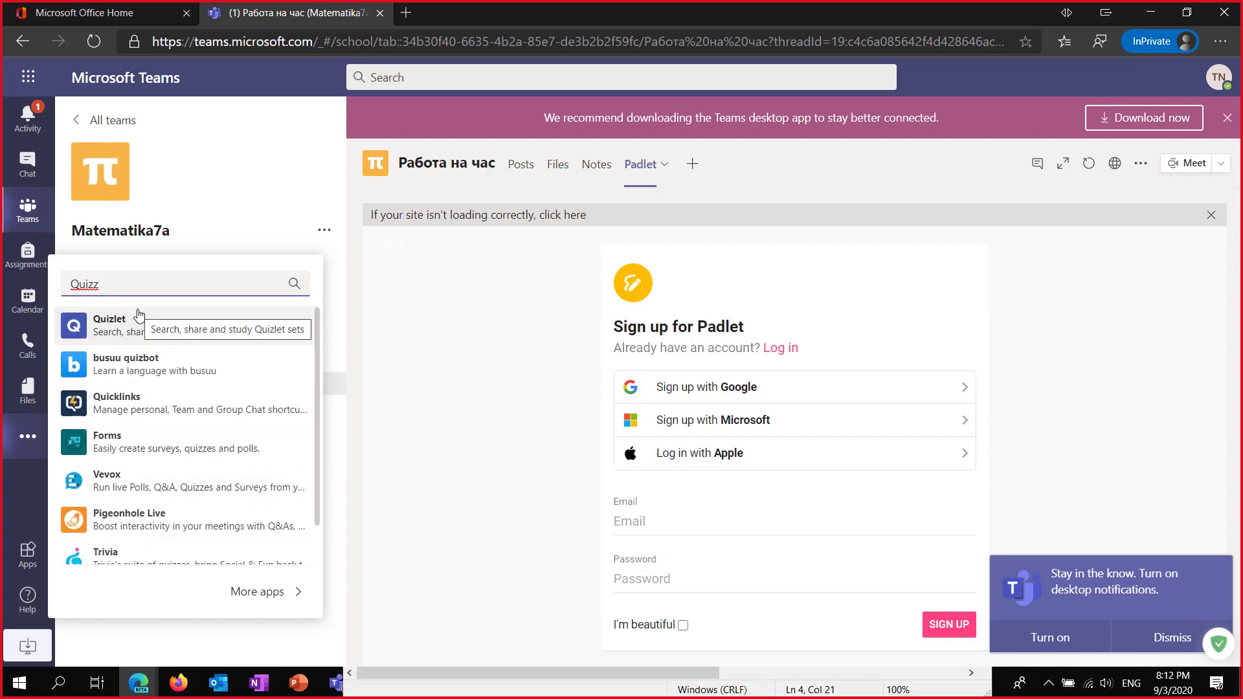
{"action": "type", "text": "es"}
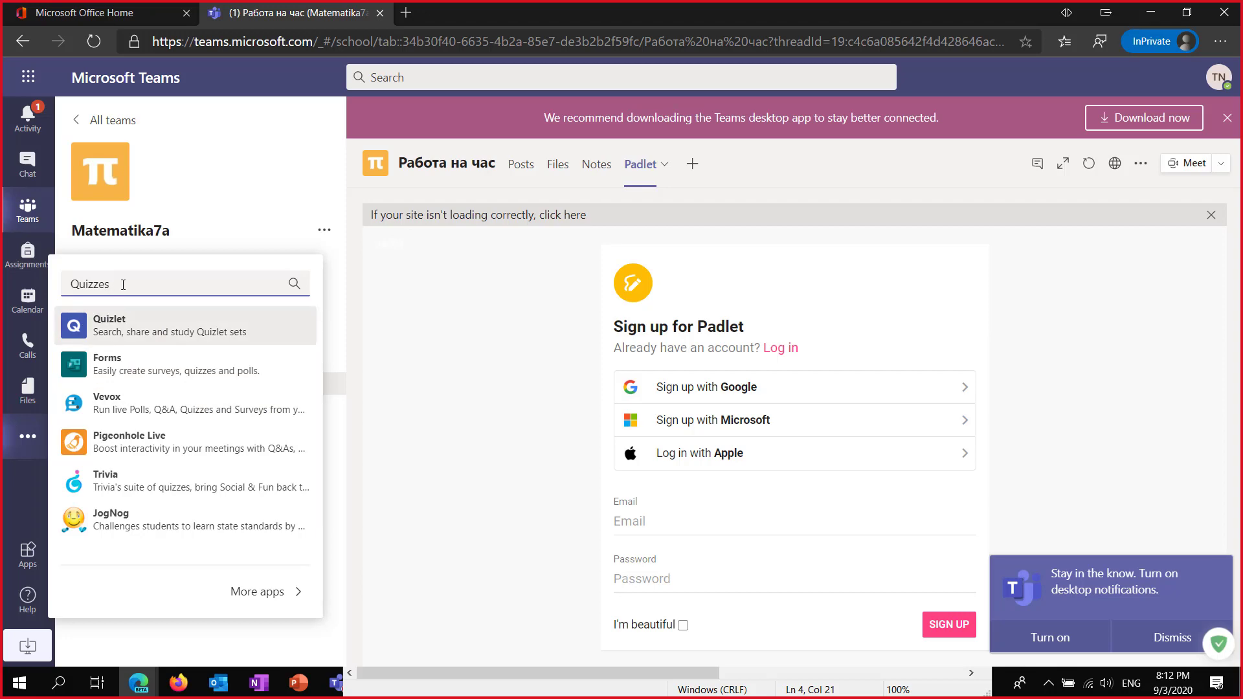
{"action": "left_click", "coordinate": [406, 13]}
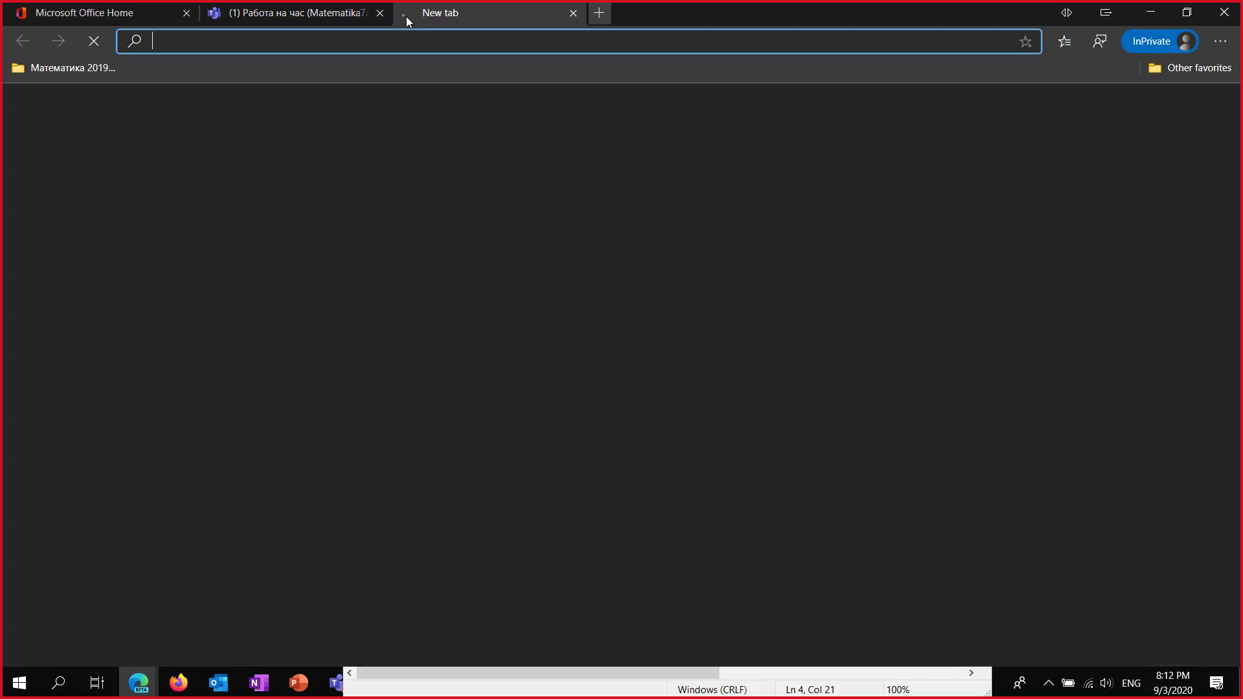
Search Google for 'Quizzes' and open the 'For Students - Quizizz' join page.
{"action": "type", "text": "google.com"}
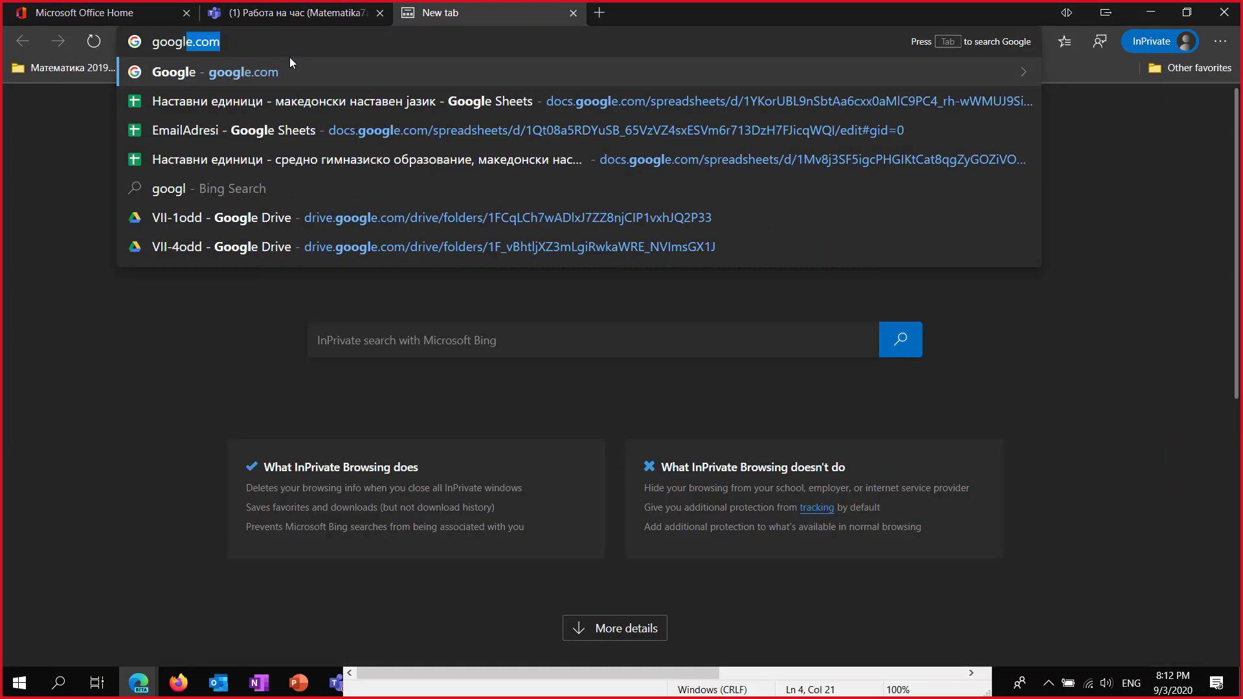
{"action": "key", "text": "Return"}
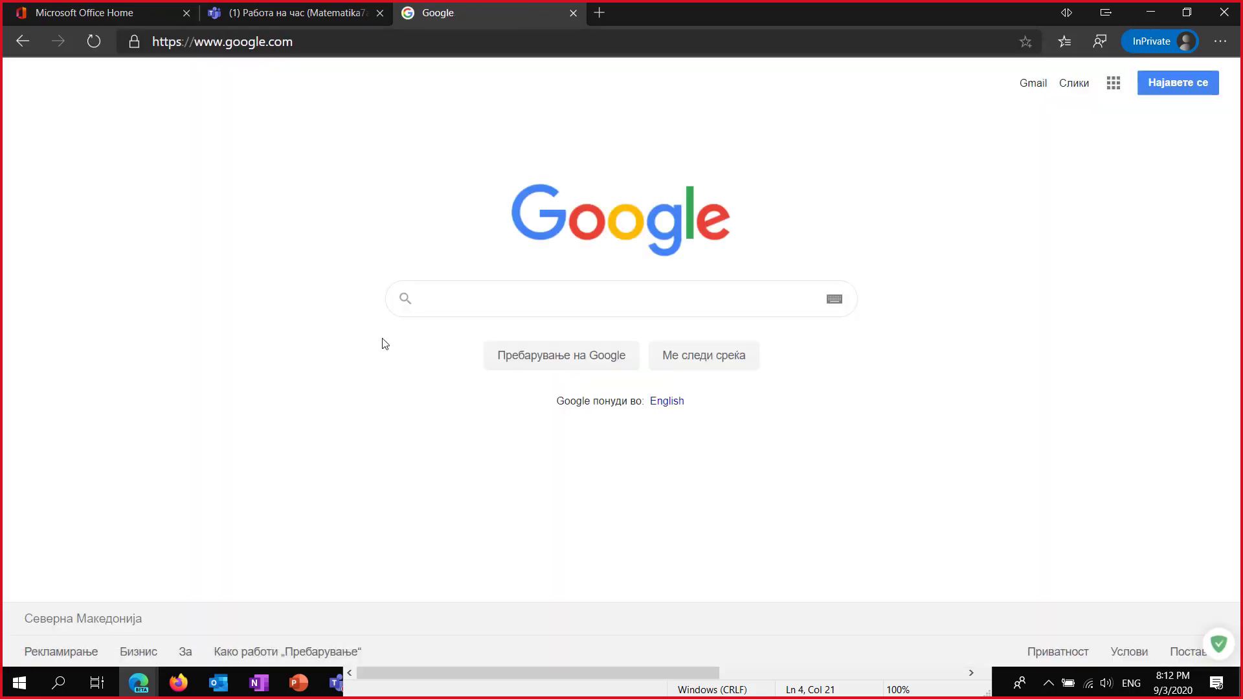
{"action": "type", "text": "Quizzes"}
{"action": "key", "text": "Return"}
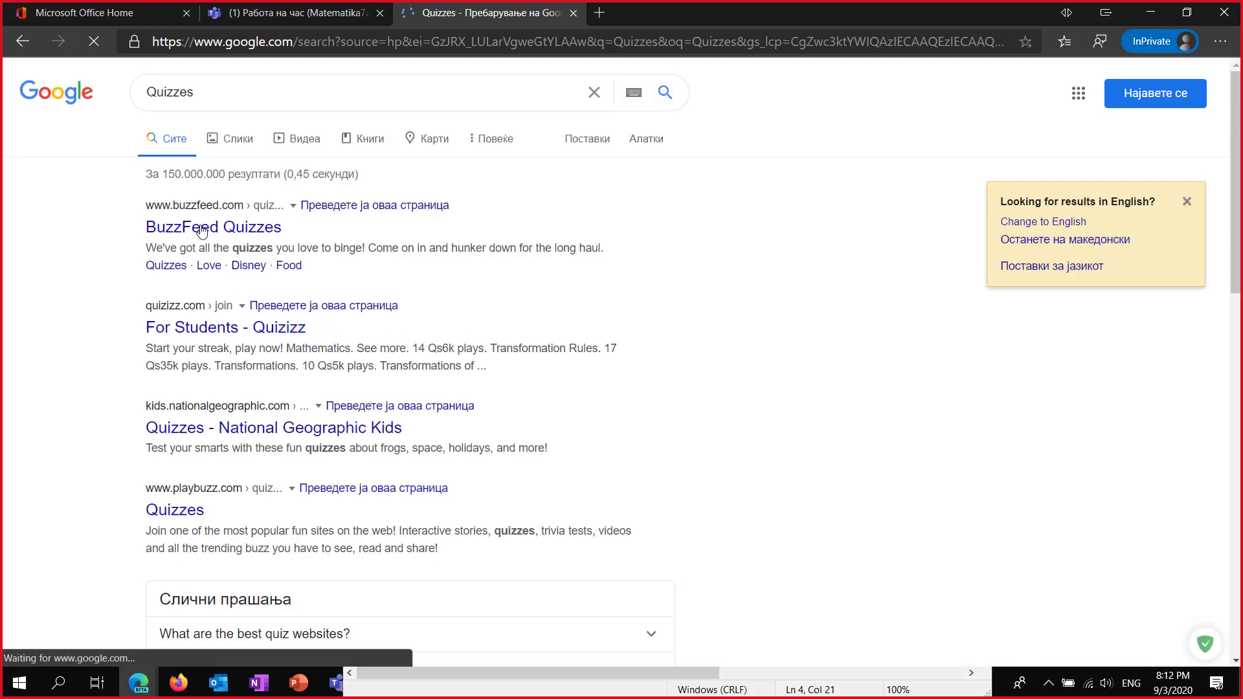
{"action": "left_click", "coordinate": [220, 330]}
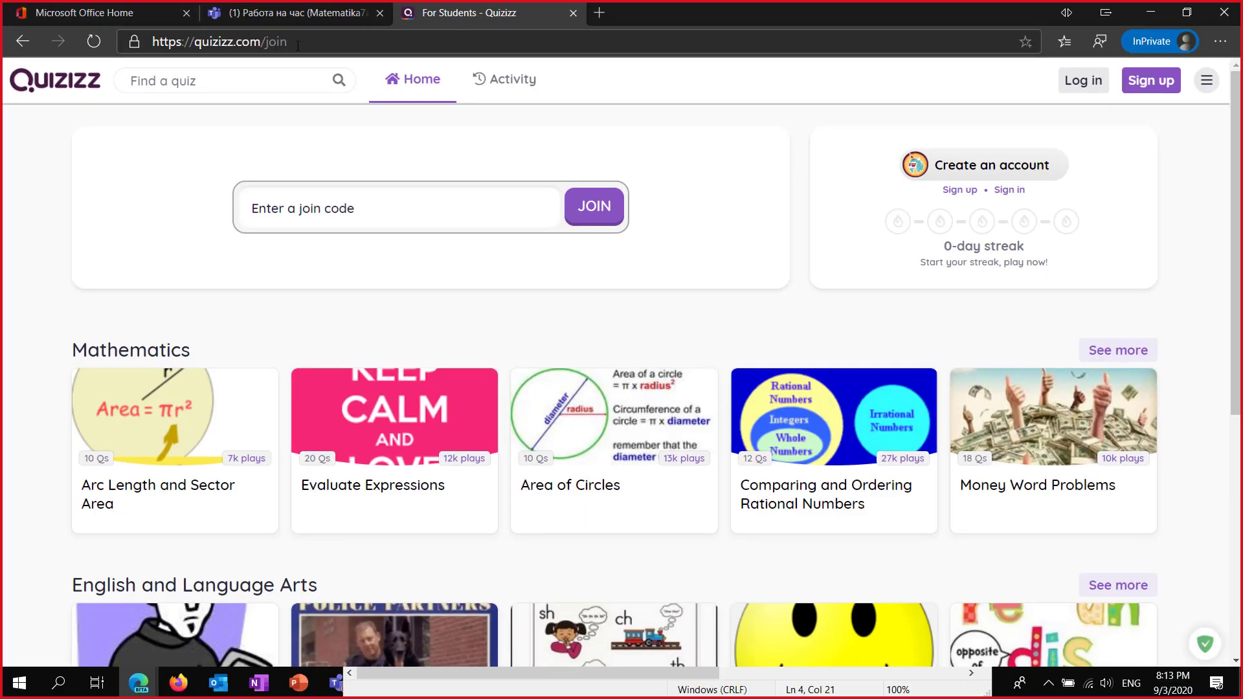
Log in to Quizizz with the saved teacher login and select the join page's URL.
{"action": "left_click", "coordinate": [1086, 88]}
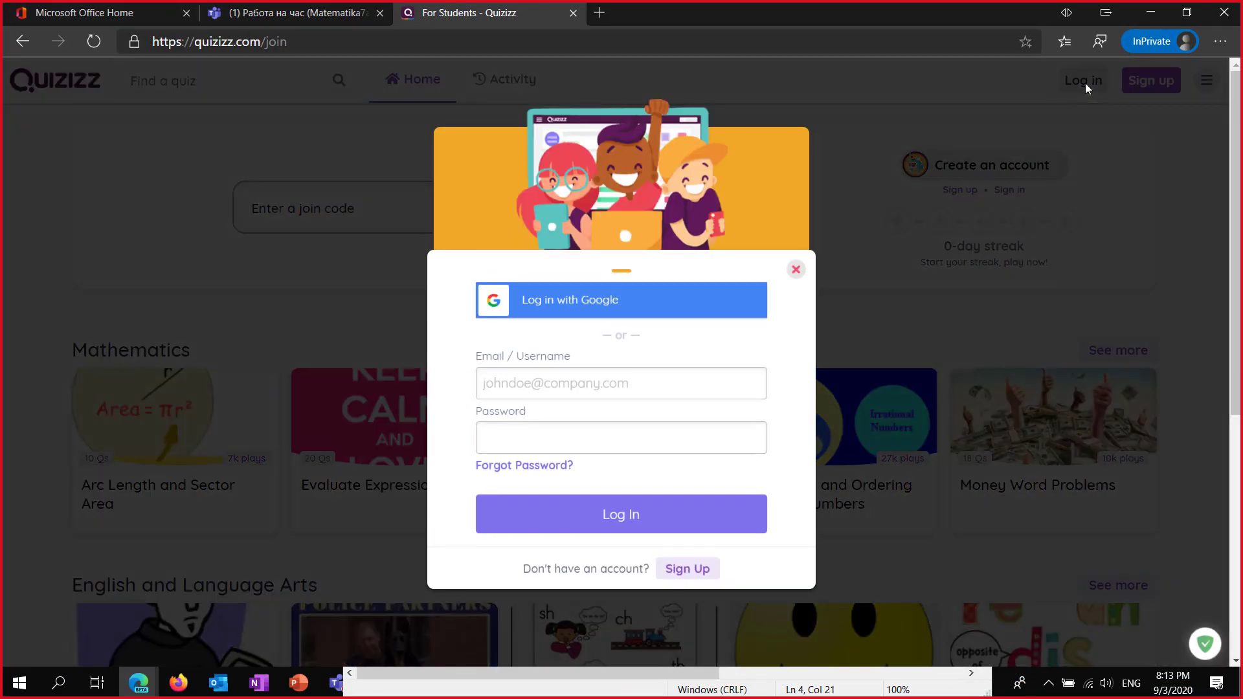
{"action": "left_click", "coordinate": [655, 393]}
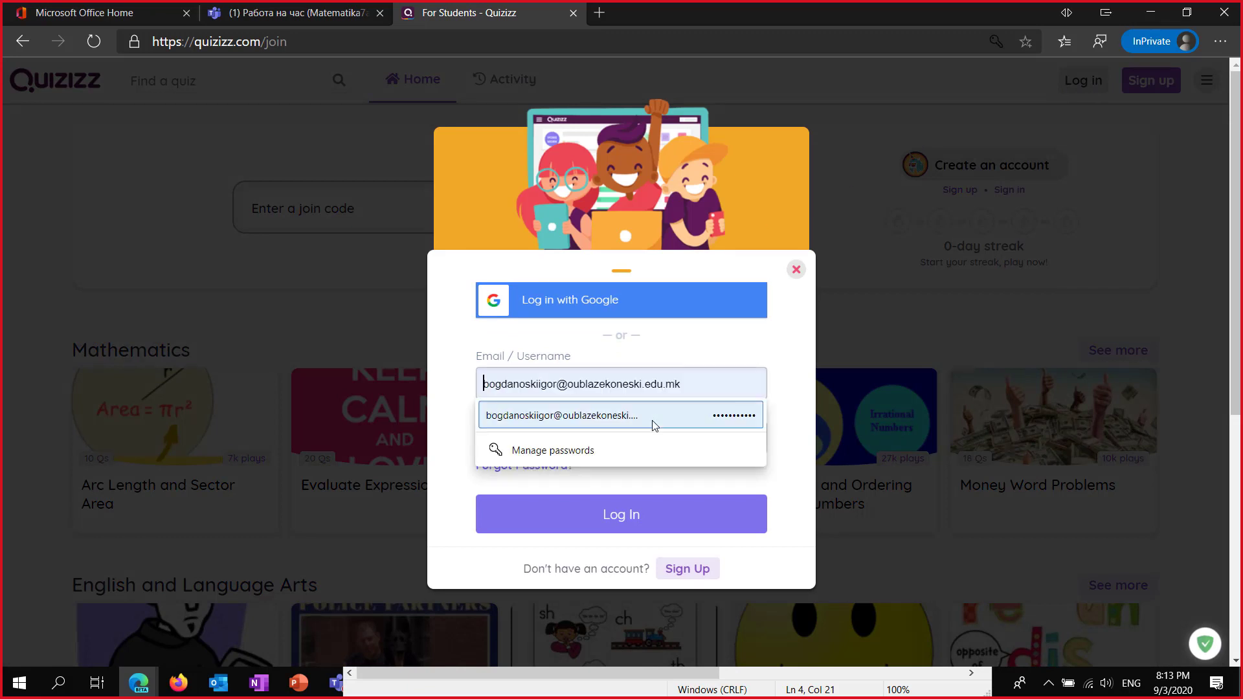
{"action": "left_click", "coordinate": [655, 417]}
{"action": "left_click", "coordinate": [583, 522]}
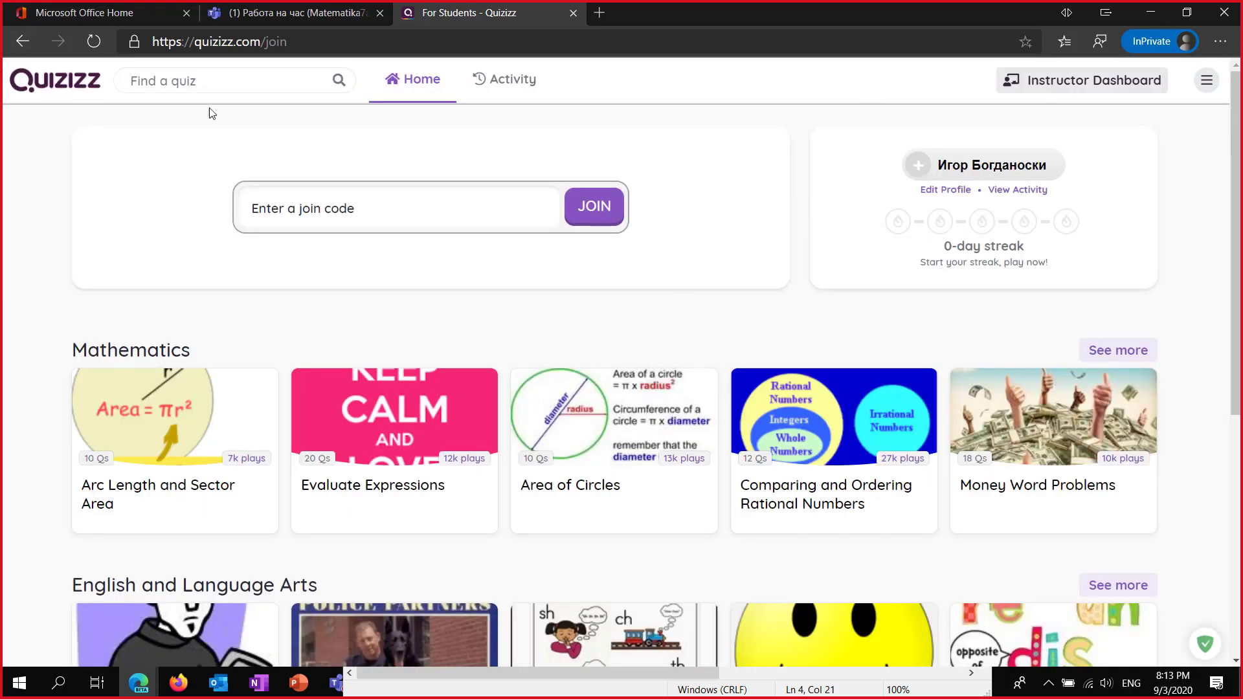
{"action": "left_click", "coordinate": [301, 44]}
{"action": "key", "text": "ctrl+c"}
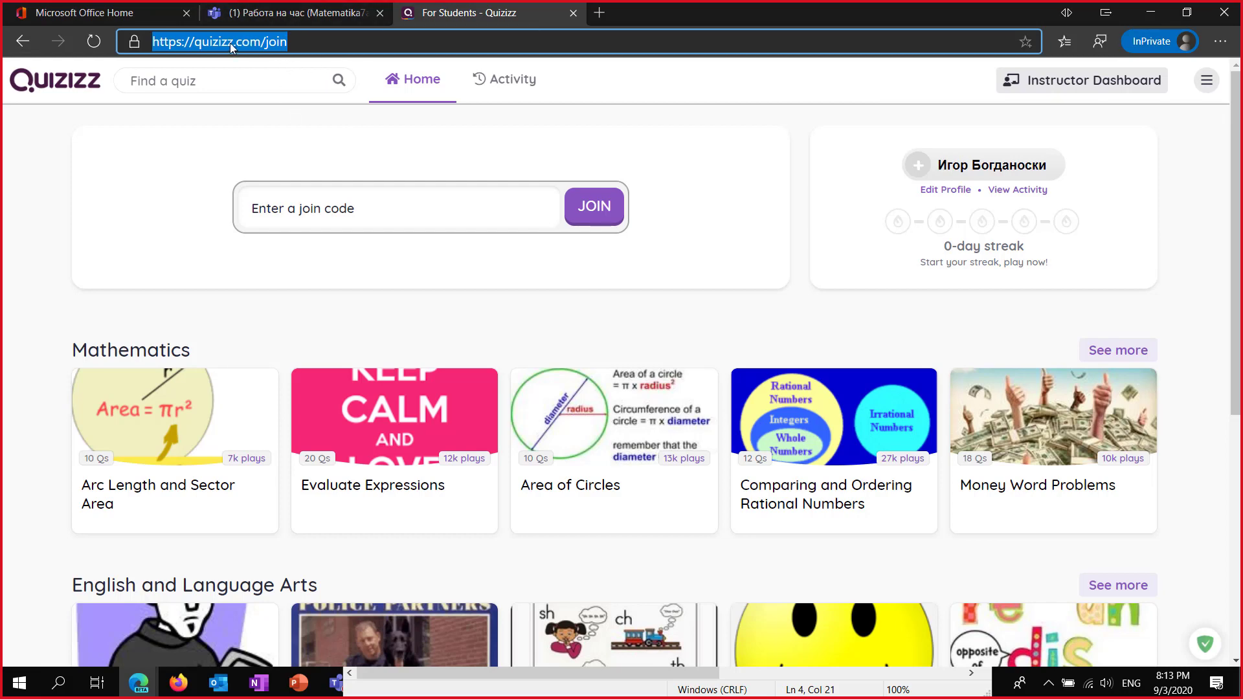
Back in Teams, close the app search and start a new Website tab in the channel.
{"action": "left_click", "coordinate": [270, 13]}
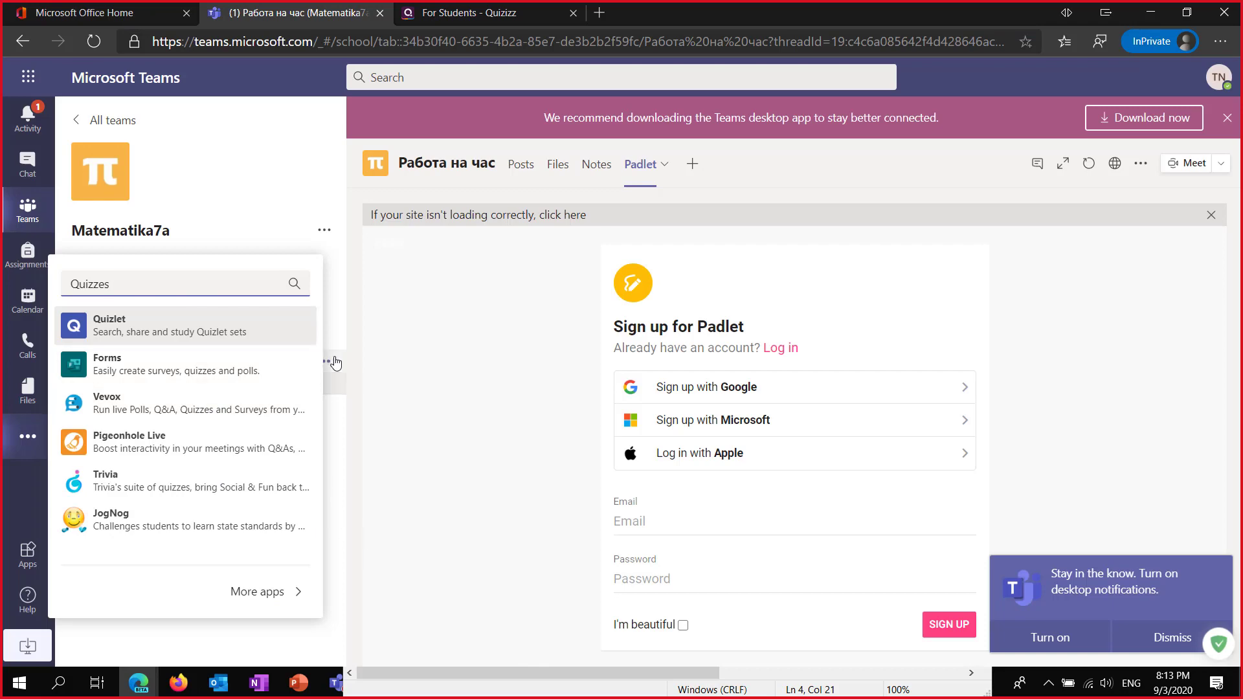
{"action": "left_click", "coordinate": [767, 167]}
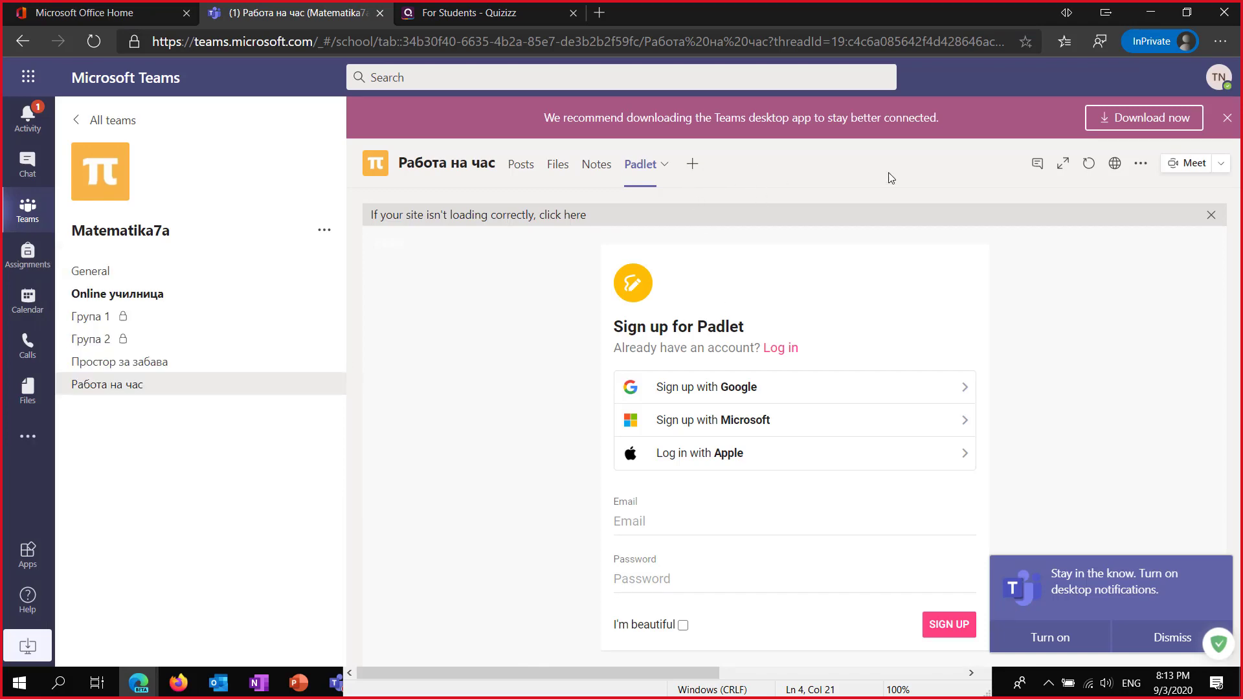
{"action": "left_click", "coordinate": [693, 166]}
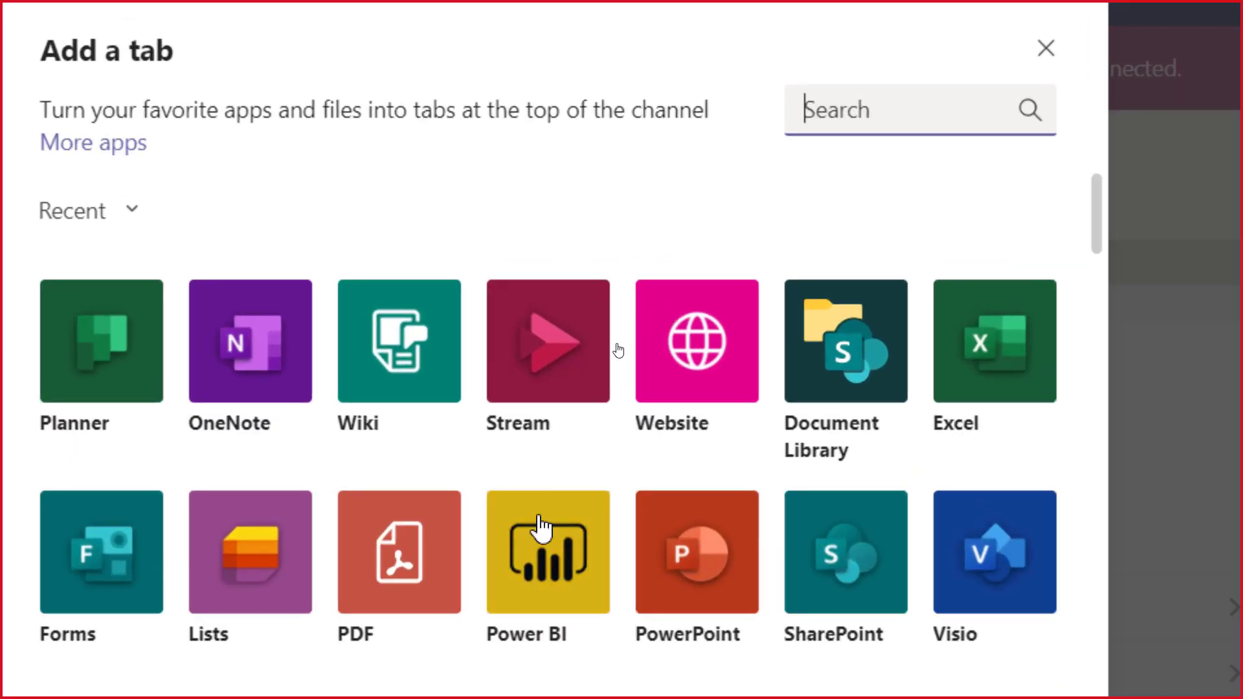
{"action": "scroll", "coordinate": [541, 526], "scroll_direction": "down", "scroll_amount": 3}
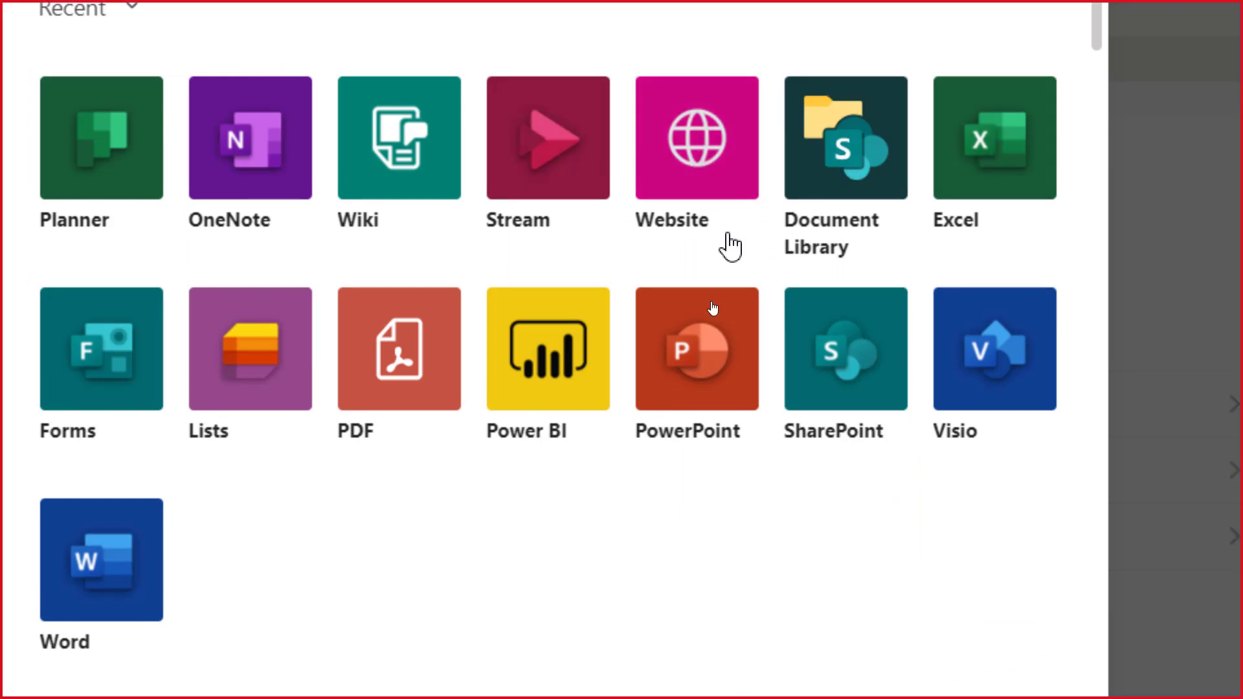
{"action": "left_click", "coordinate": [699, 155]}
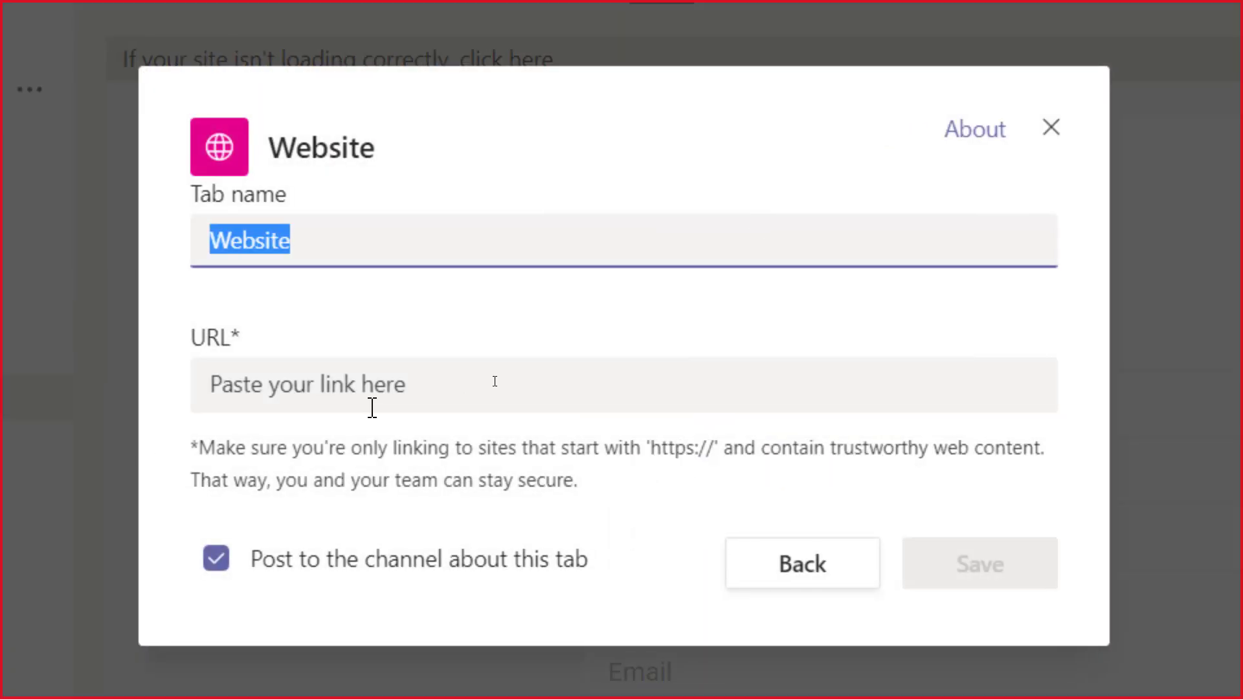
{"action": "left_click", "coordinate": [369, 383]}
{"action": "key", "text": "ctrl+v"}
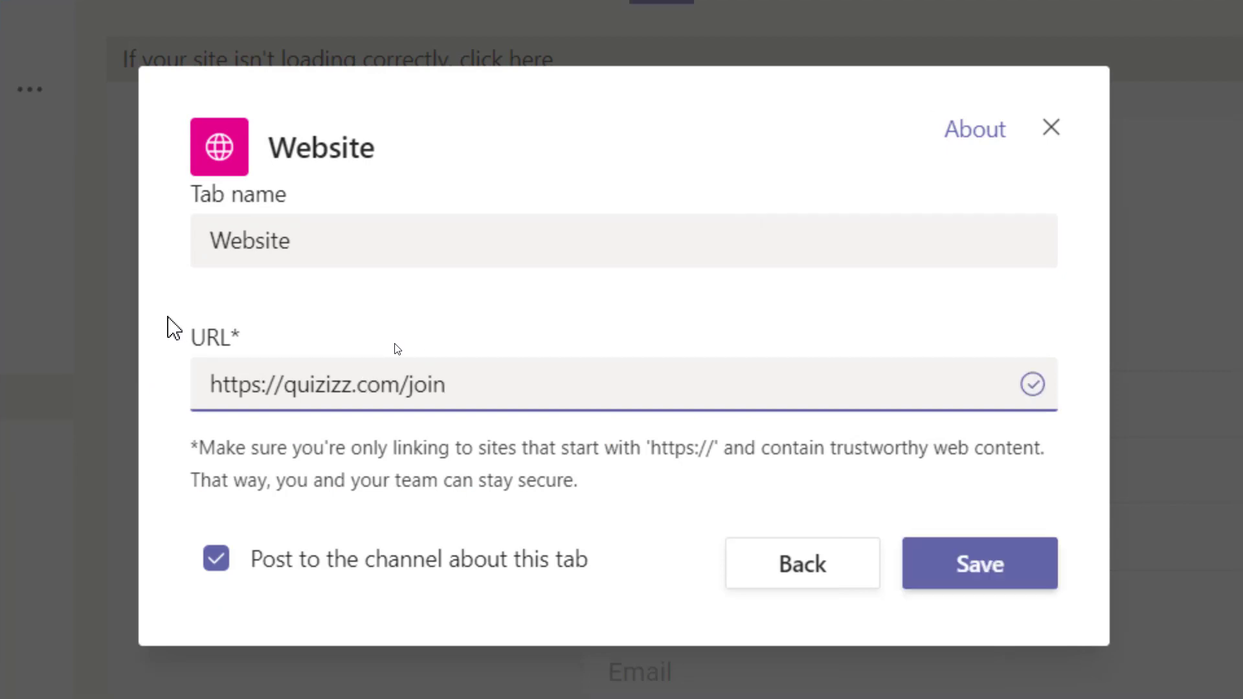
{"action": "left_click", "coordinate": [322, 241]}
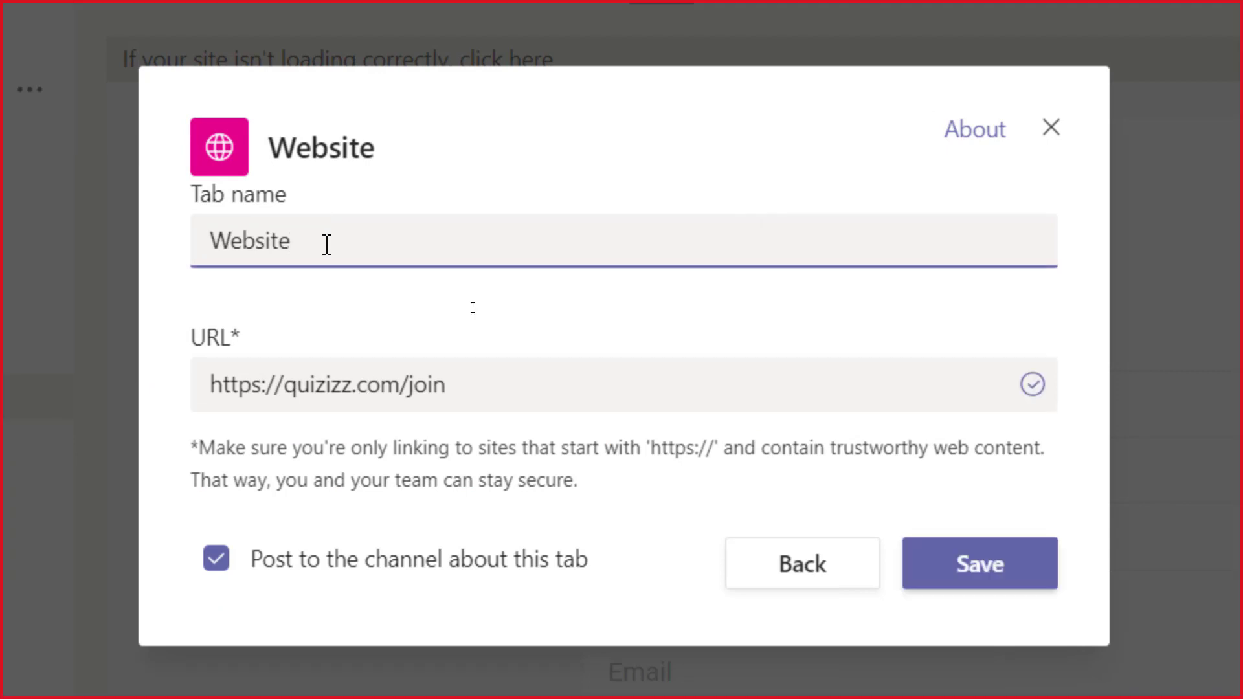
{"action": "double_click", "coordinate": [327, 244]}
{"action": "type", "text": "Quizzes"}
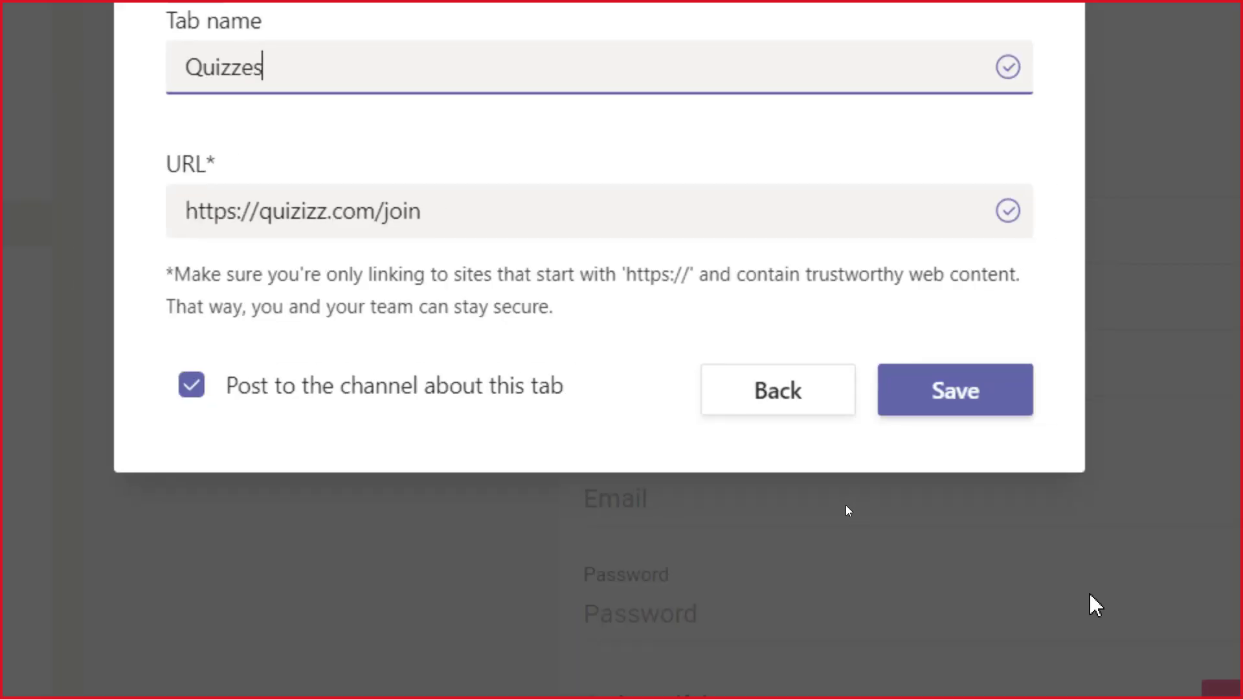
{"action": "left_click", "coordinate": [985, 406]}
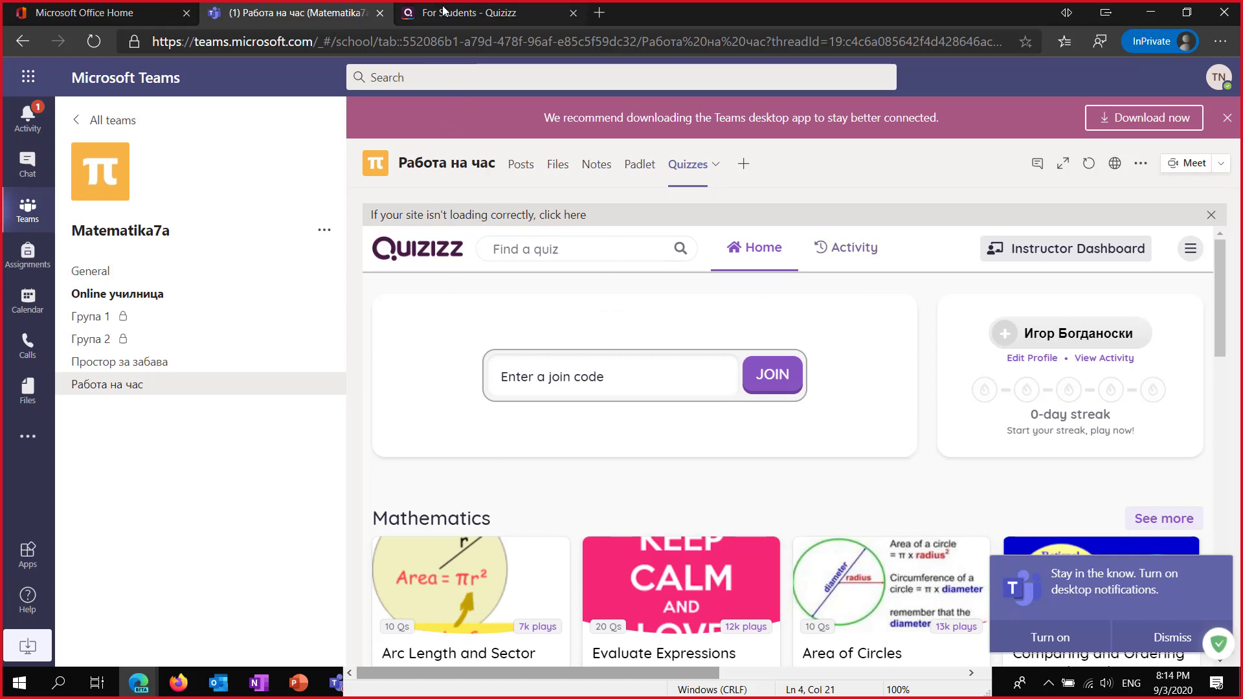
Check the Quizizz page, dismiss the desktop-notification prompt and minimize the InPrivate window.
{"action": "left_click", "coordinate": [487, 20]}
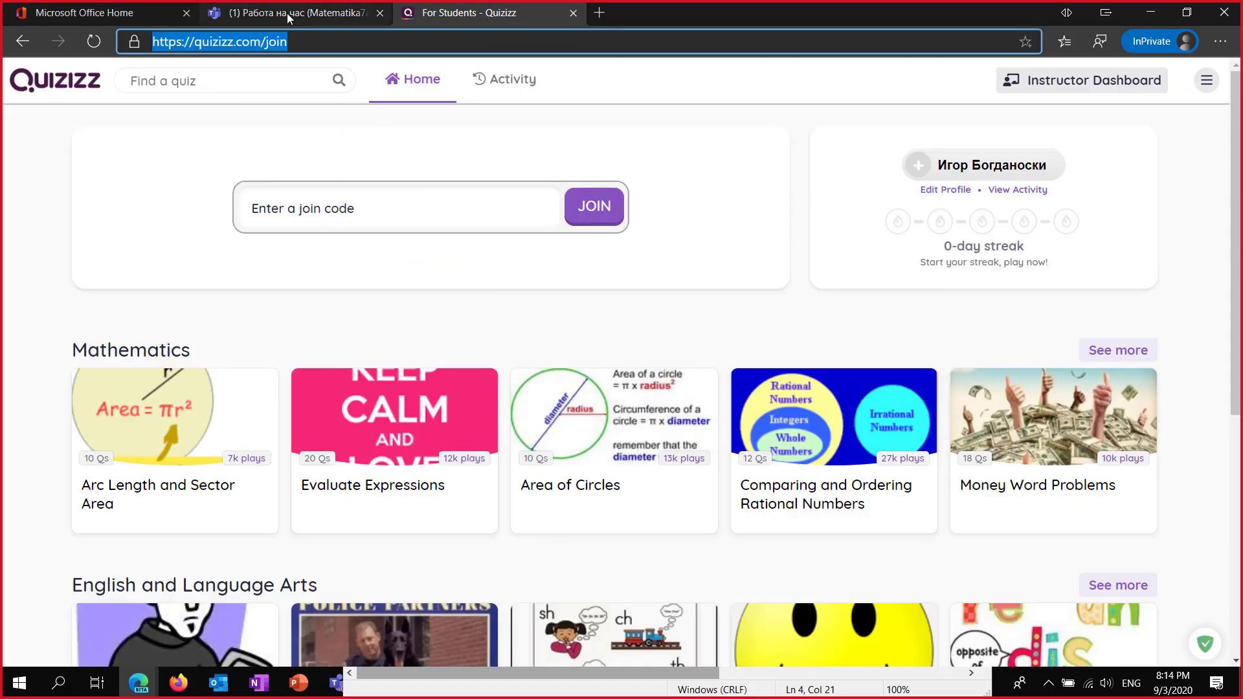
{"action": "left_click", "coordinate": [237, 23]}
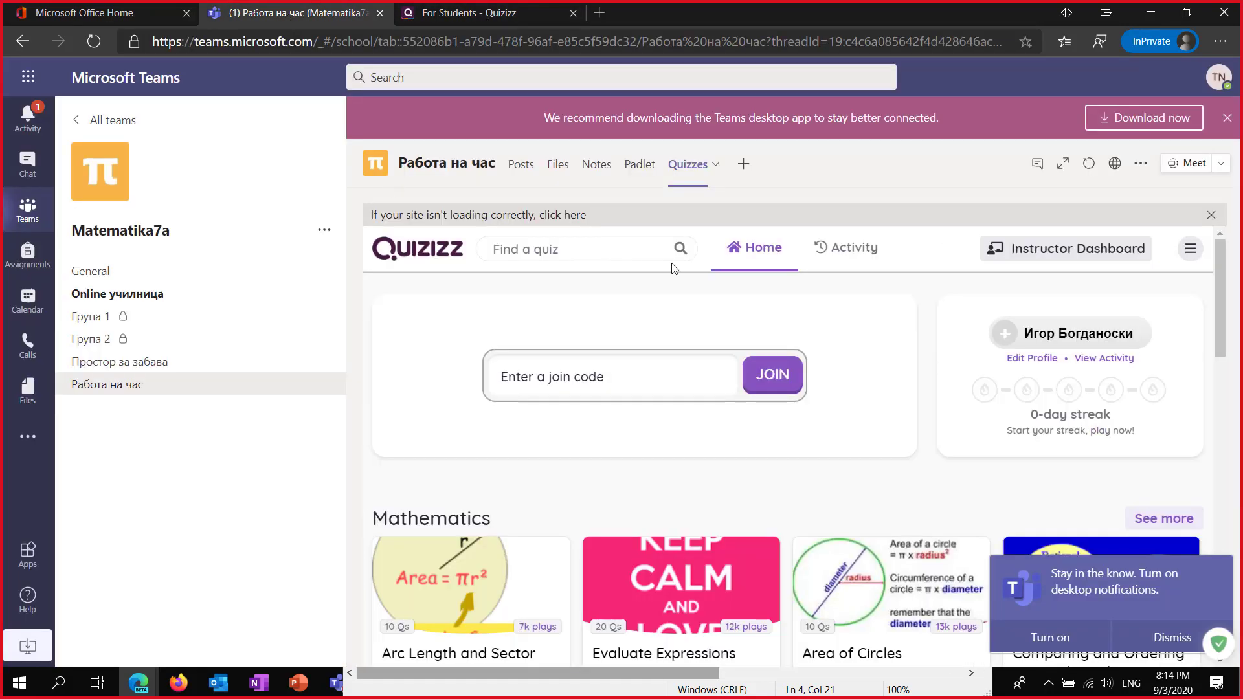
{"action": "left_click", "coordinate": [1163, 641]}
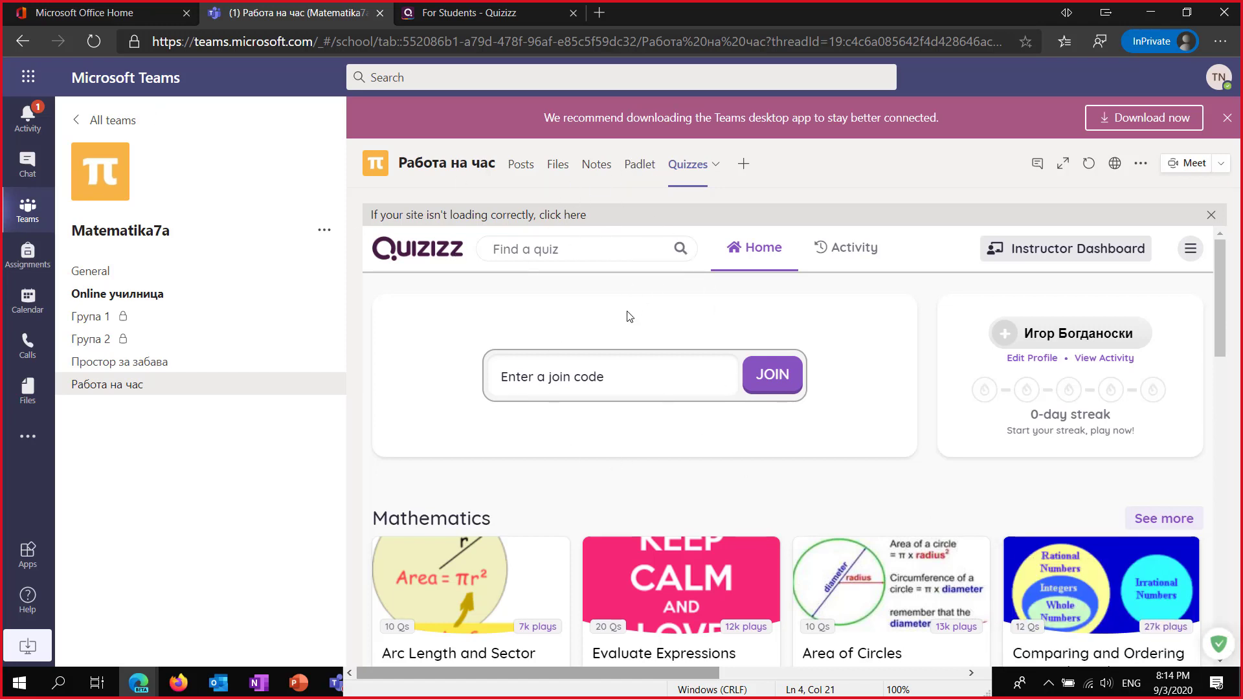
{"action": "left_click", "coordinate": [1151, 14]}
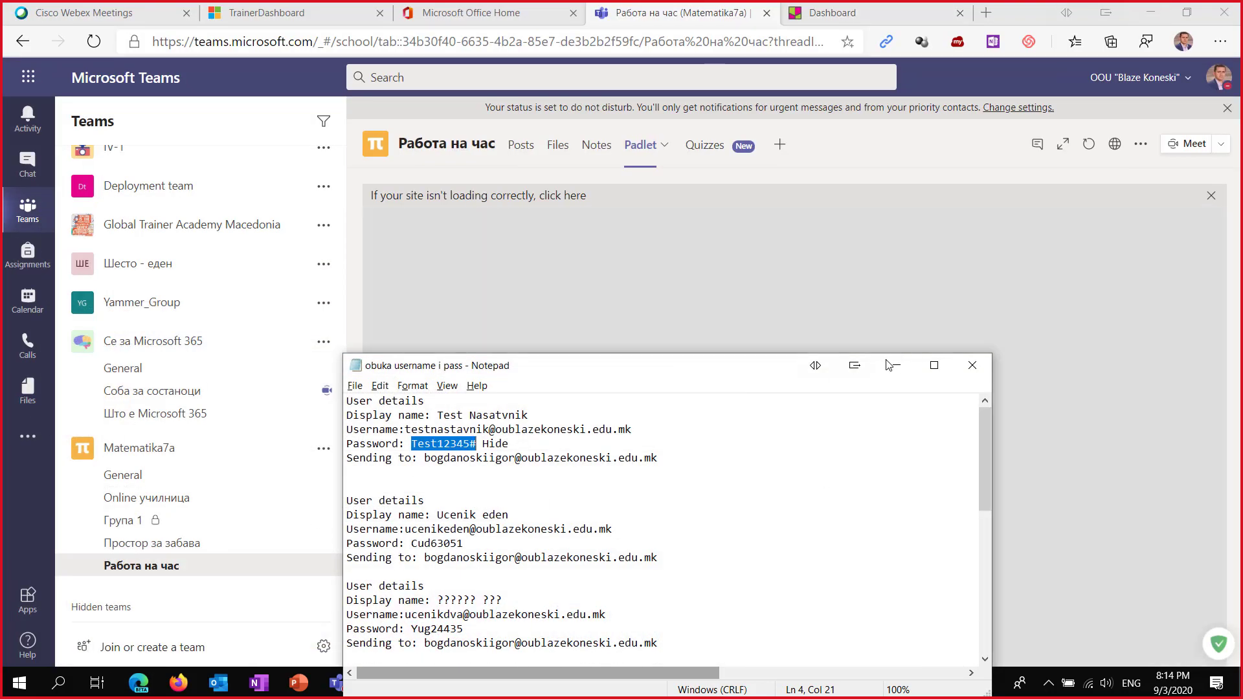
Minimize Notepad, bring up the desktop Teams window and open the channel's Quizzes tab.
{"action": "left_click", "coordinate": [897, 365]}
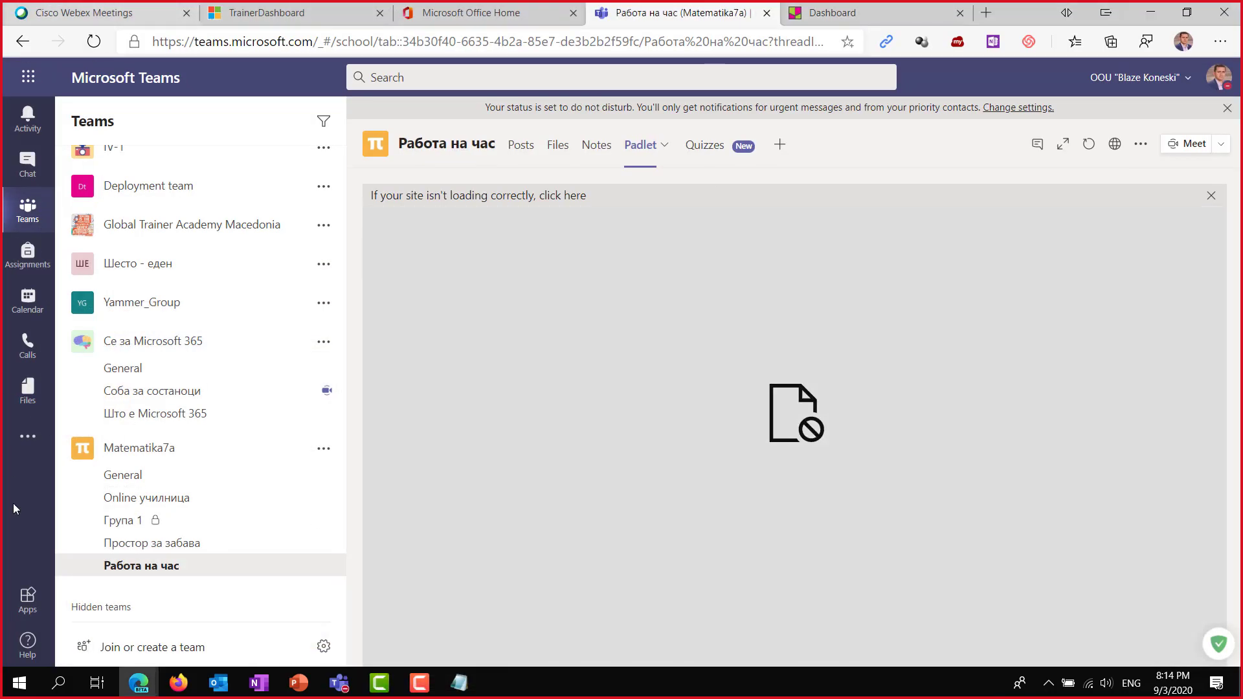
{"action": "left_click", "coordinate": [341, 691]}
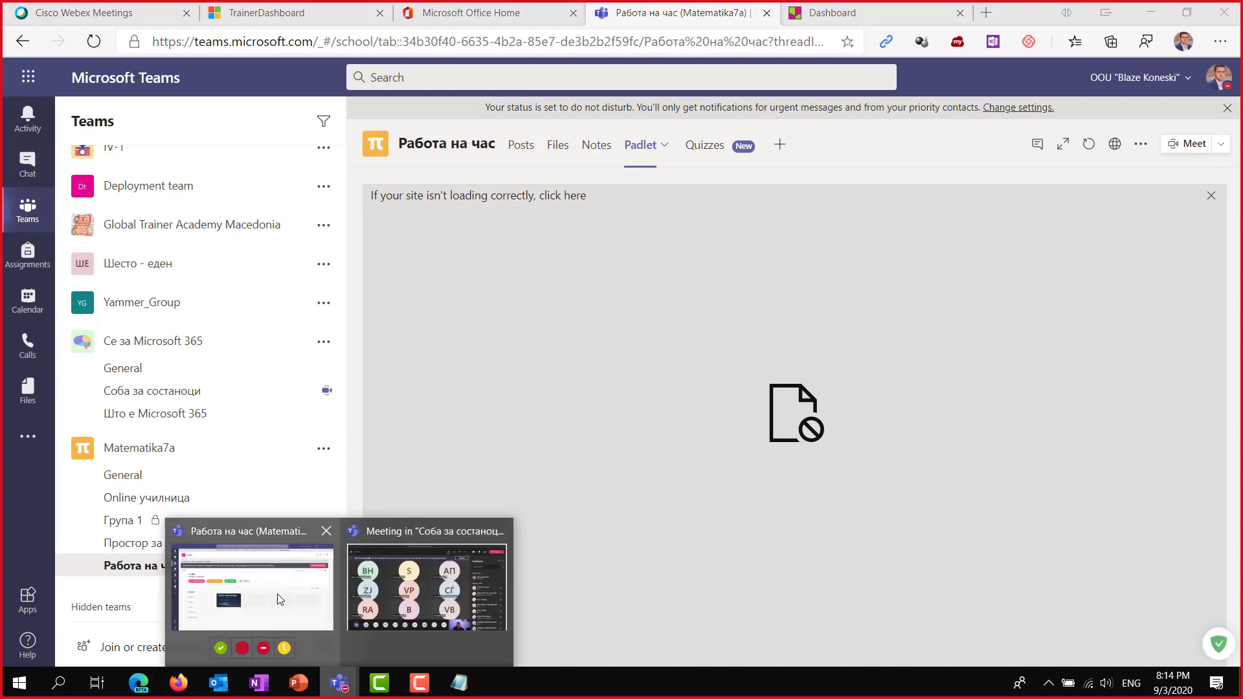
{"action": "left_click", "coordinate": [277, 590]}
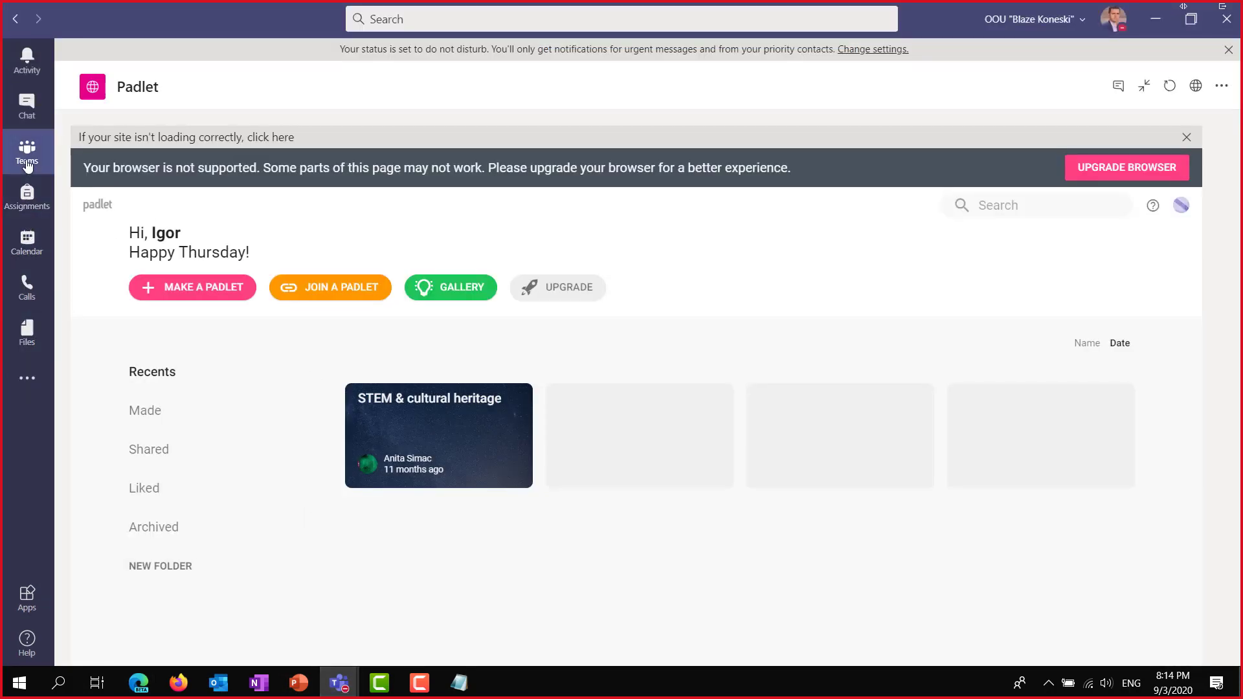
{"action": "left_click", "coordinate": [28, 159]}
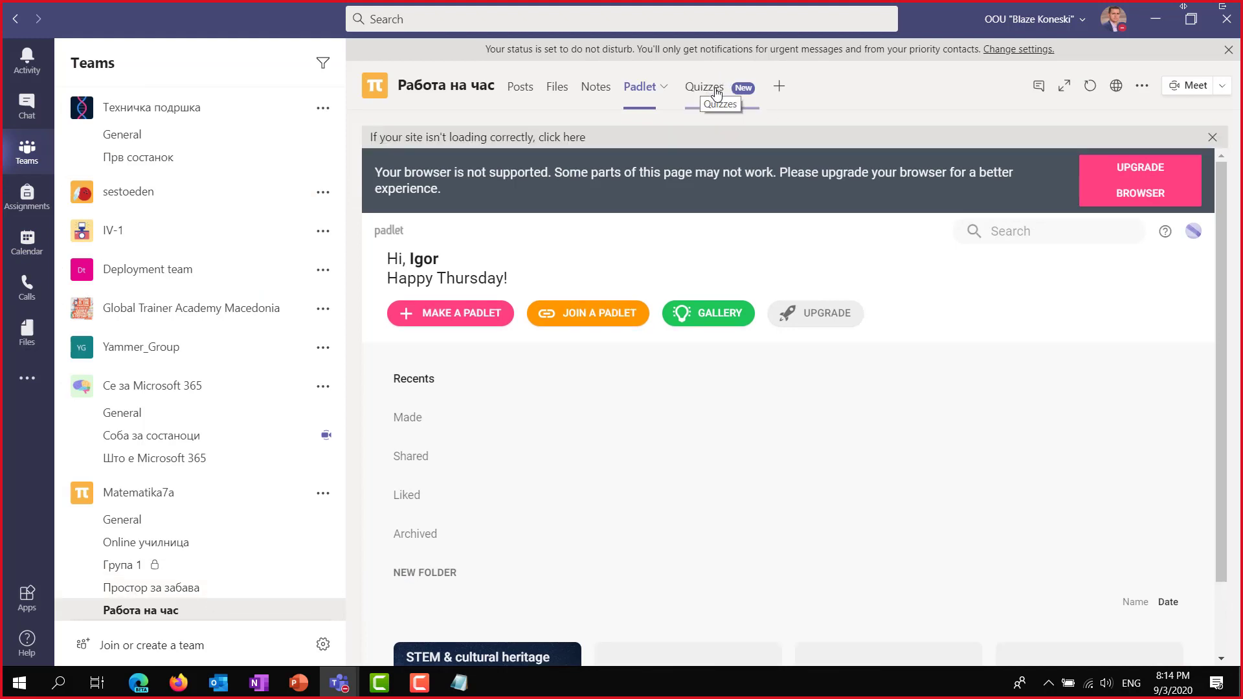
{"action": "left_click", "coordinate": [708, 86]}
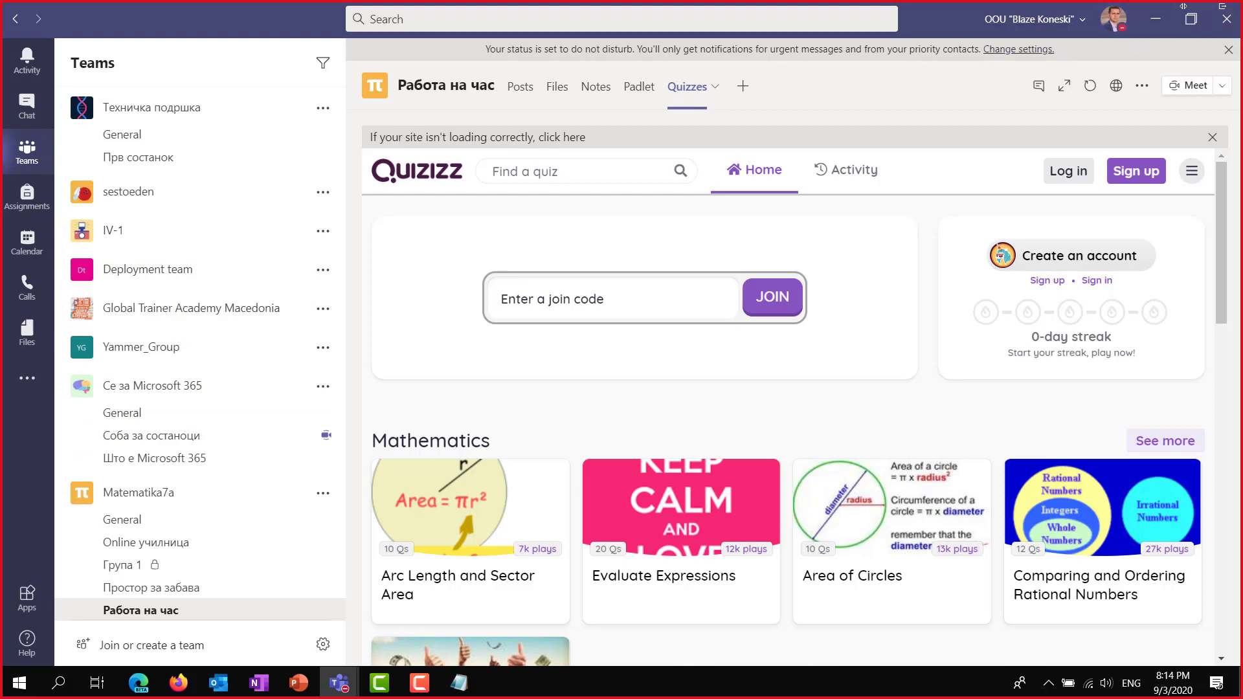
{"action": "left_click", "coordinate": [1226, 18]}
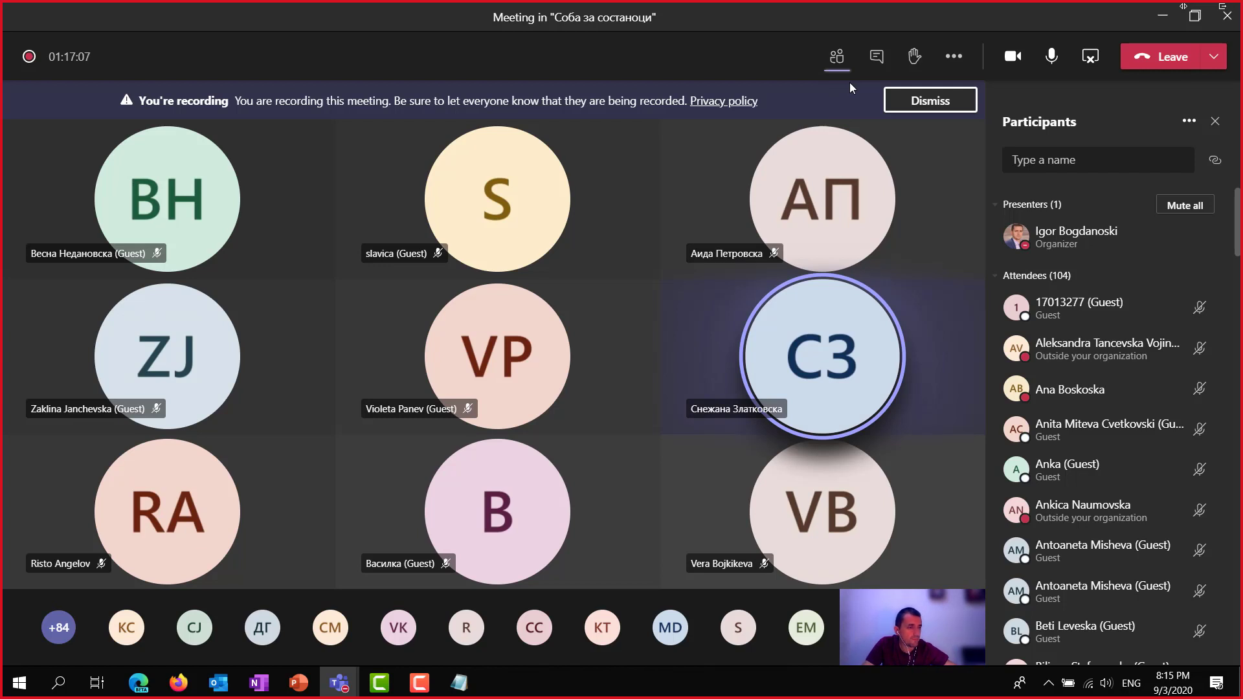
{"action": "left_click", "coordinate": [1221, 7]}
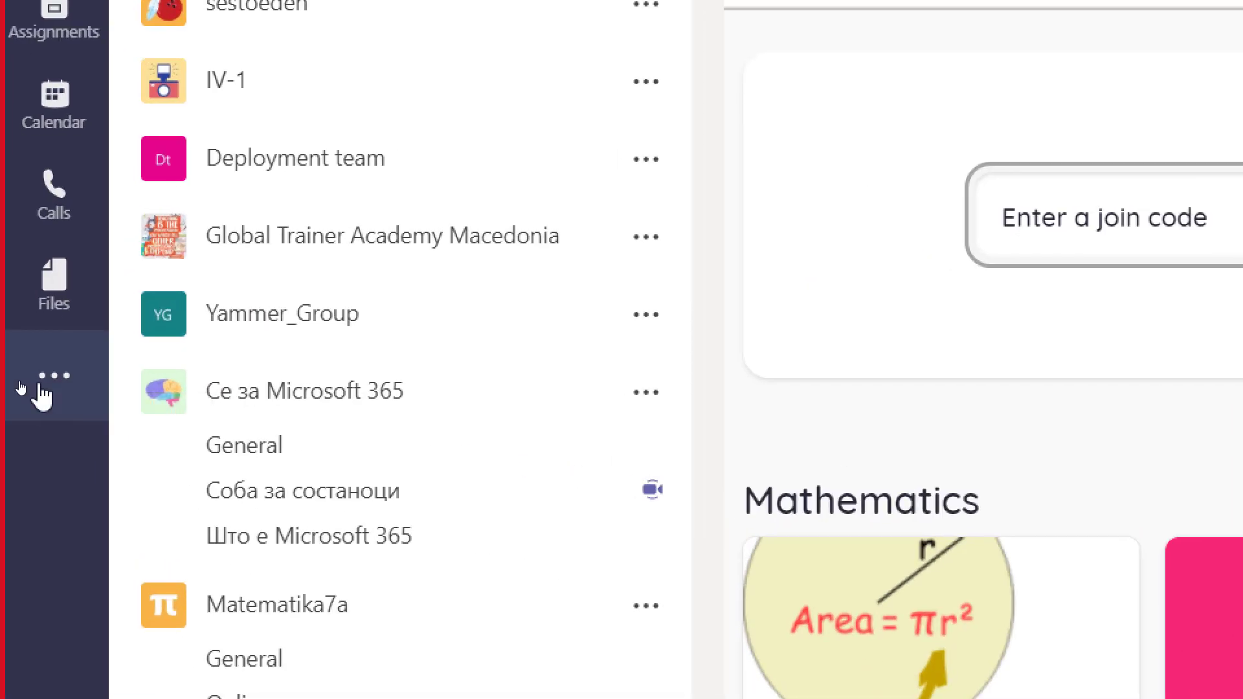
{"action": "left_click", "coordinate": [42, 385]}
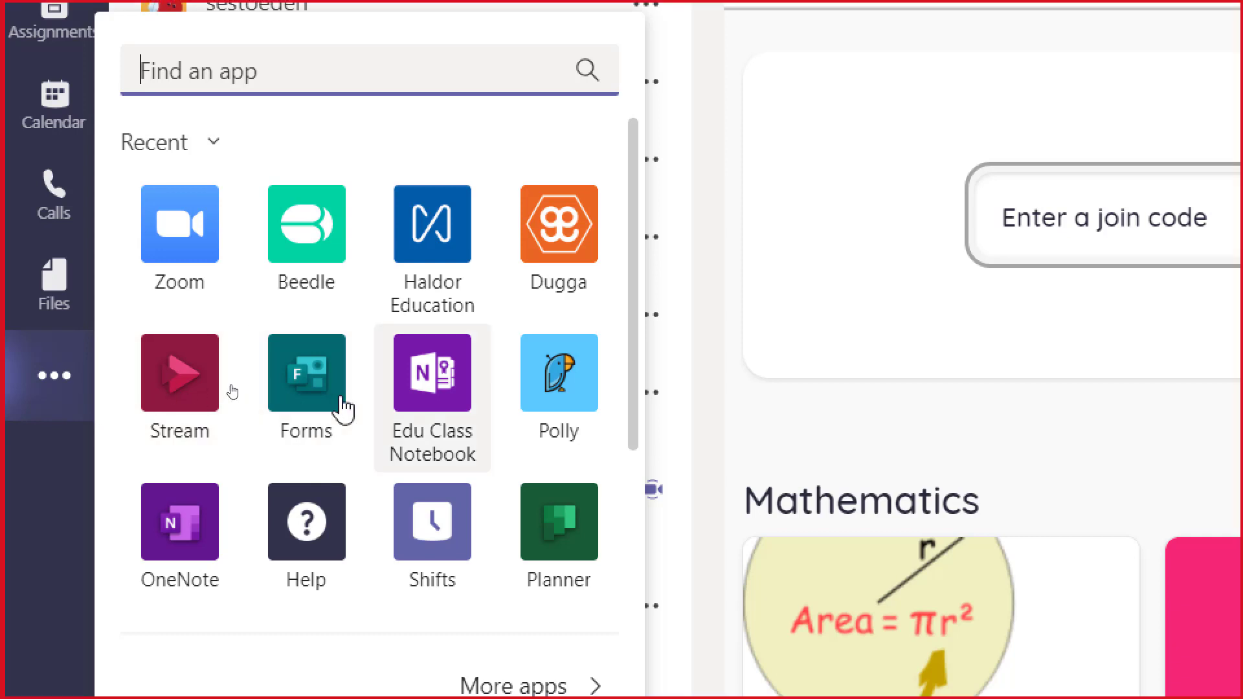
{"action": "scroll", "coordinate": [501, 385], "scroll_direction": "down", "scroll_amount": 5}
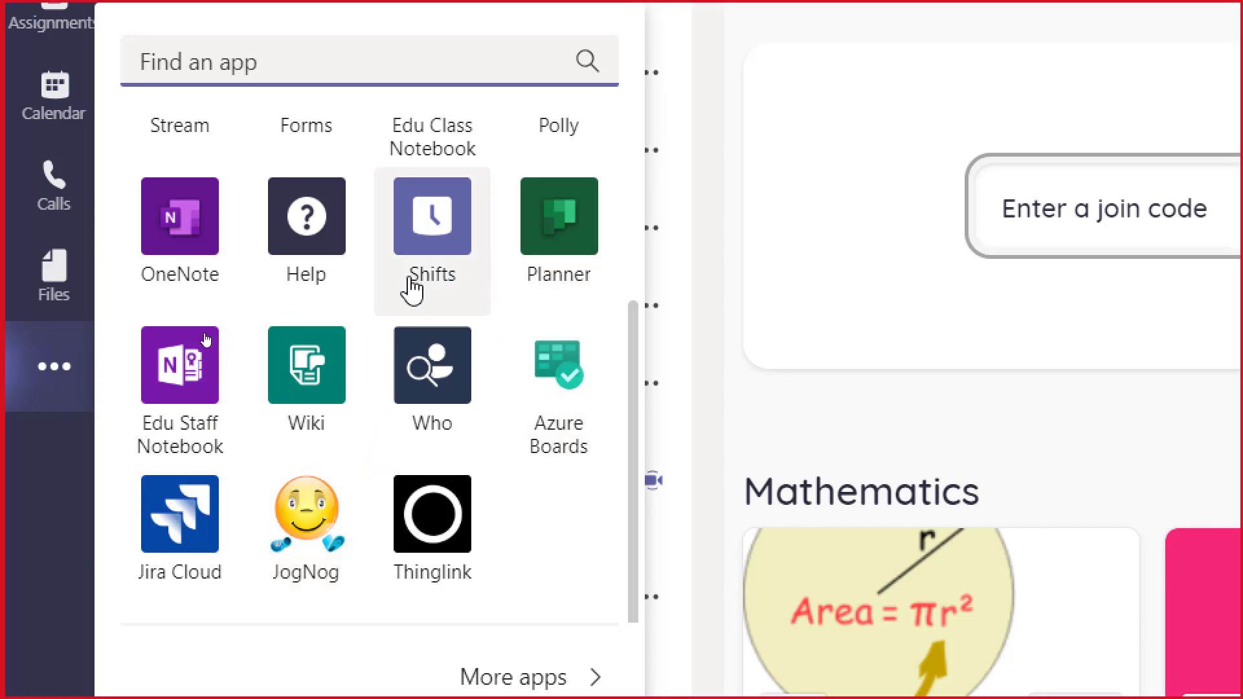
{"action": "scroll", "coordinate": [411, 285], "scroll_direction": "up", "scroll_amount": 2}
{"action": "scroll", "coordinate": [564, 317], "scroll_direction": "up", "scroll_amount": 2}
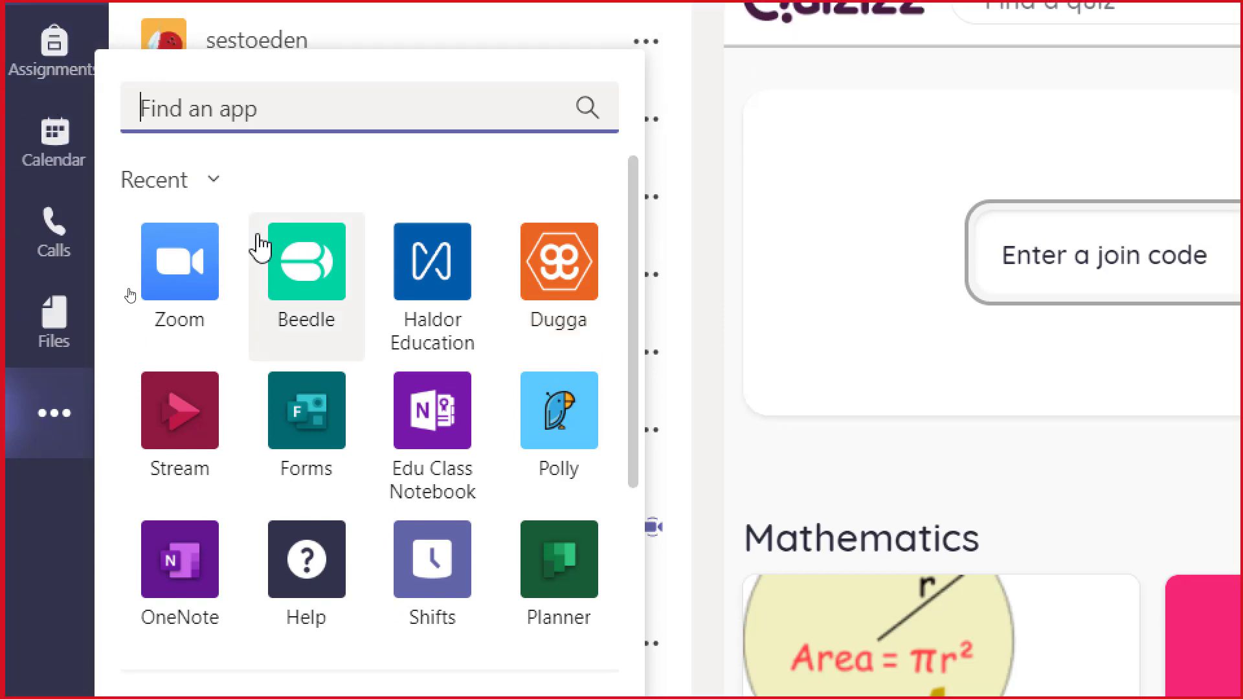
{"action": "type", "text": "World"}
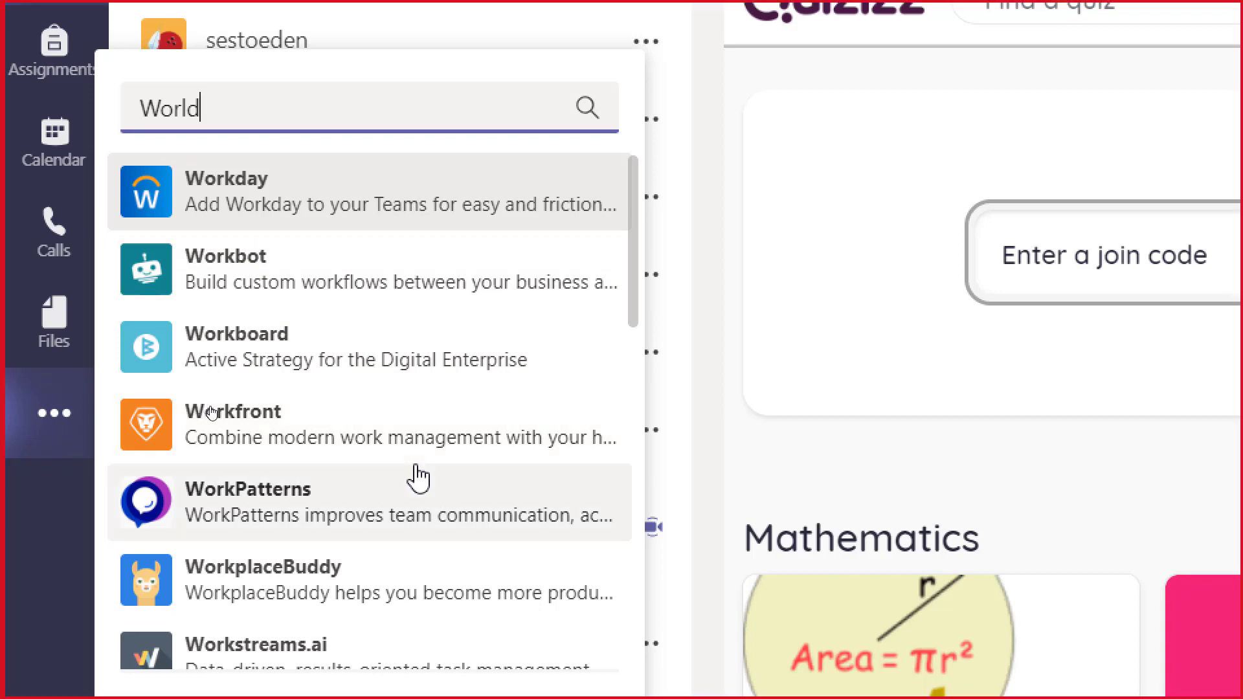
{"action": "scroll", "coordinate": [438, 457], "scroll_direction": "down", "scroll_amount": 3}
{"action": "scroll", "coordinate": [443, 415], "scroll_direction": "up", "scroll_amount": 3}
{"action": "type", "text": "wall"}
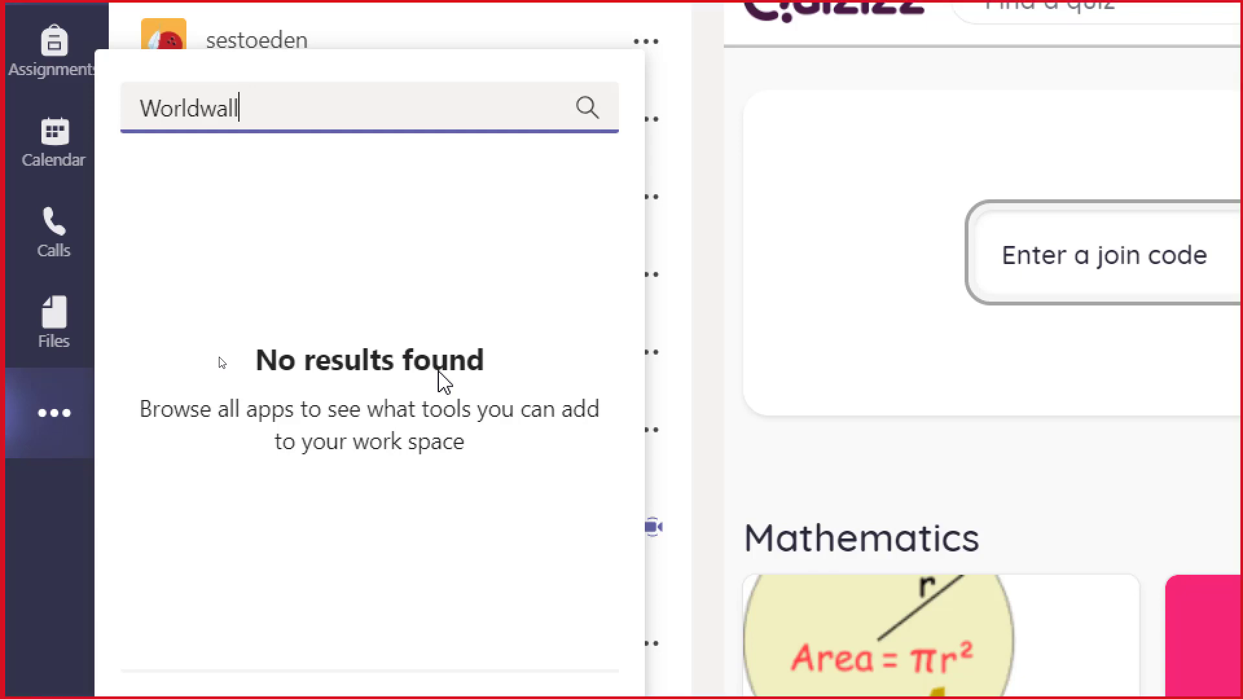
{"action": "key", "text": "ctrl+a"}
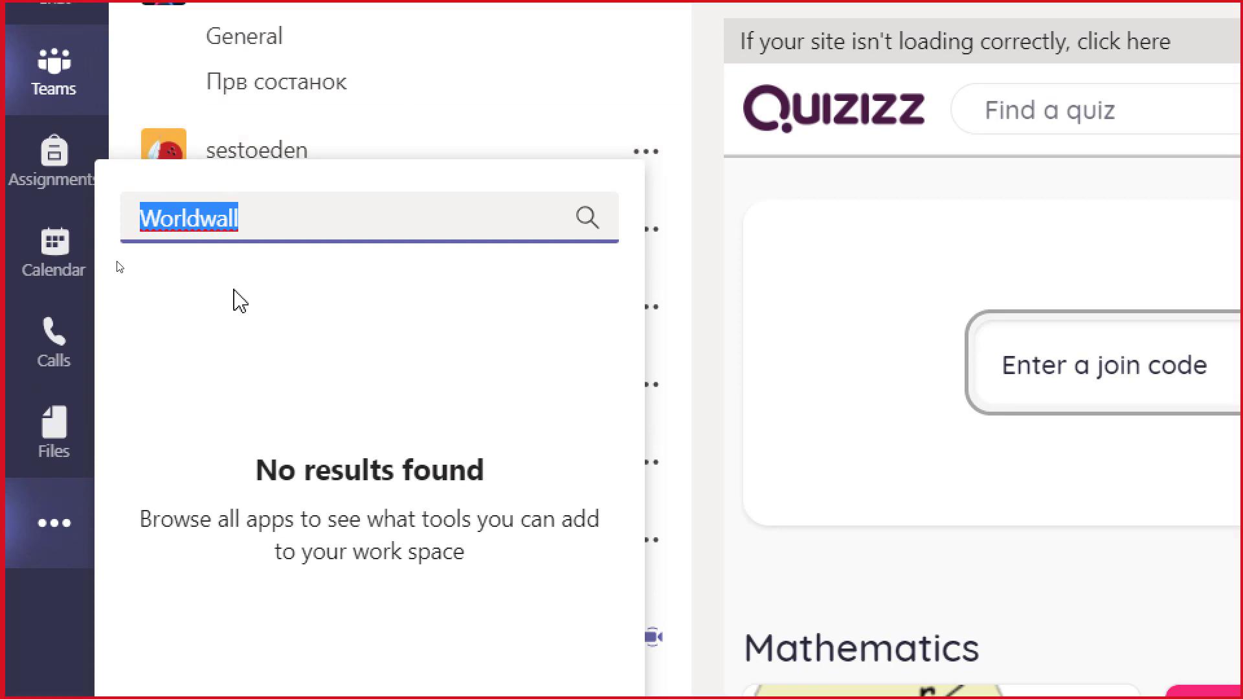
{"action": "left_click", "coordinate": [187, 218]}
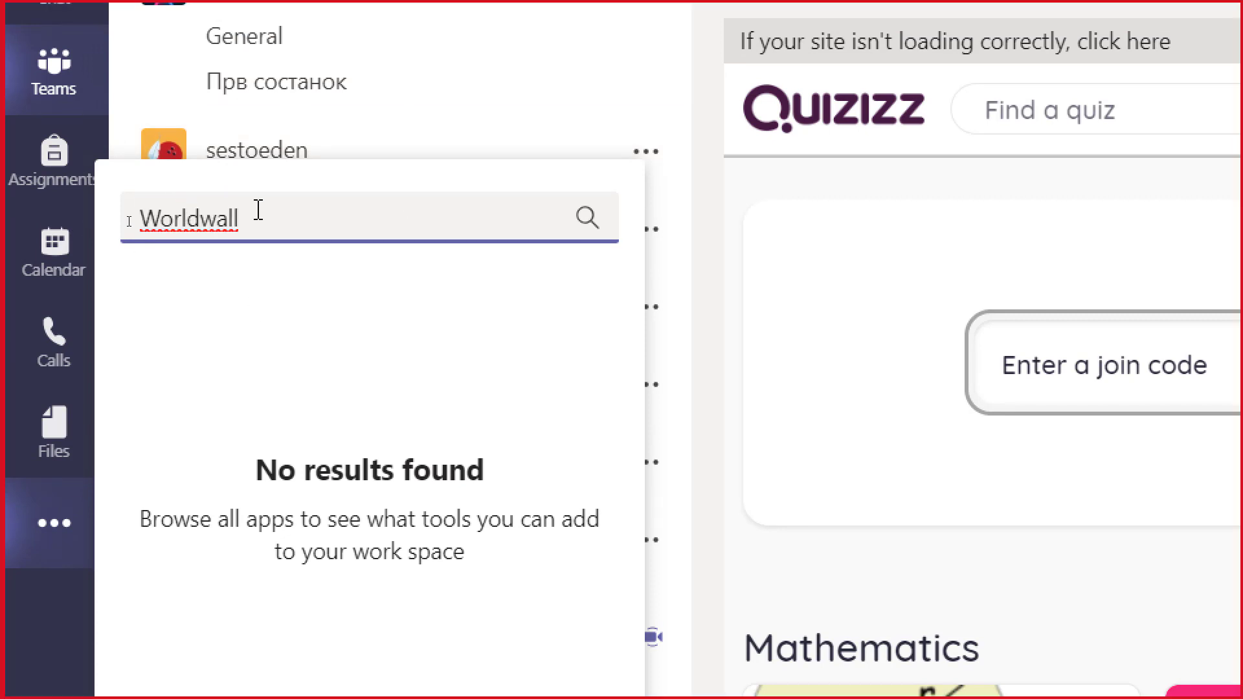
{"action": "key", "text": "Delete"}
{"action": "key", "text": "Right"}
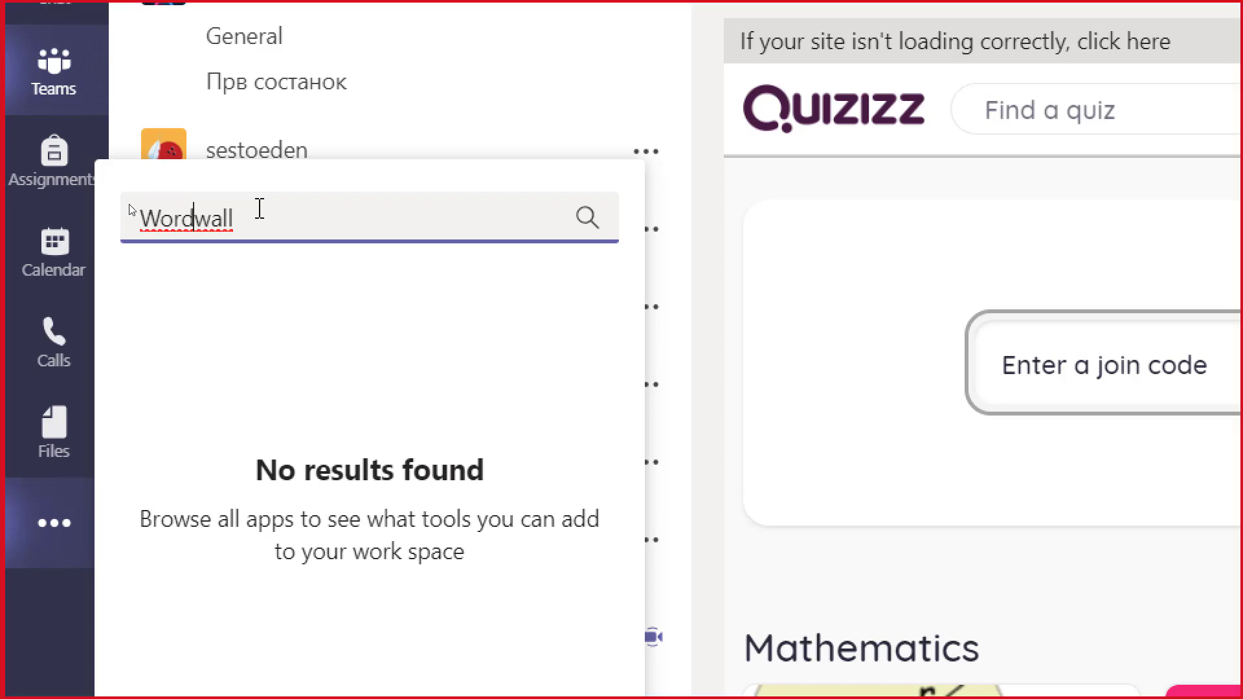
{"action": "left_click", "coordinate": [589, 221]}
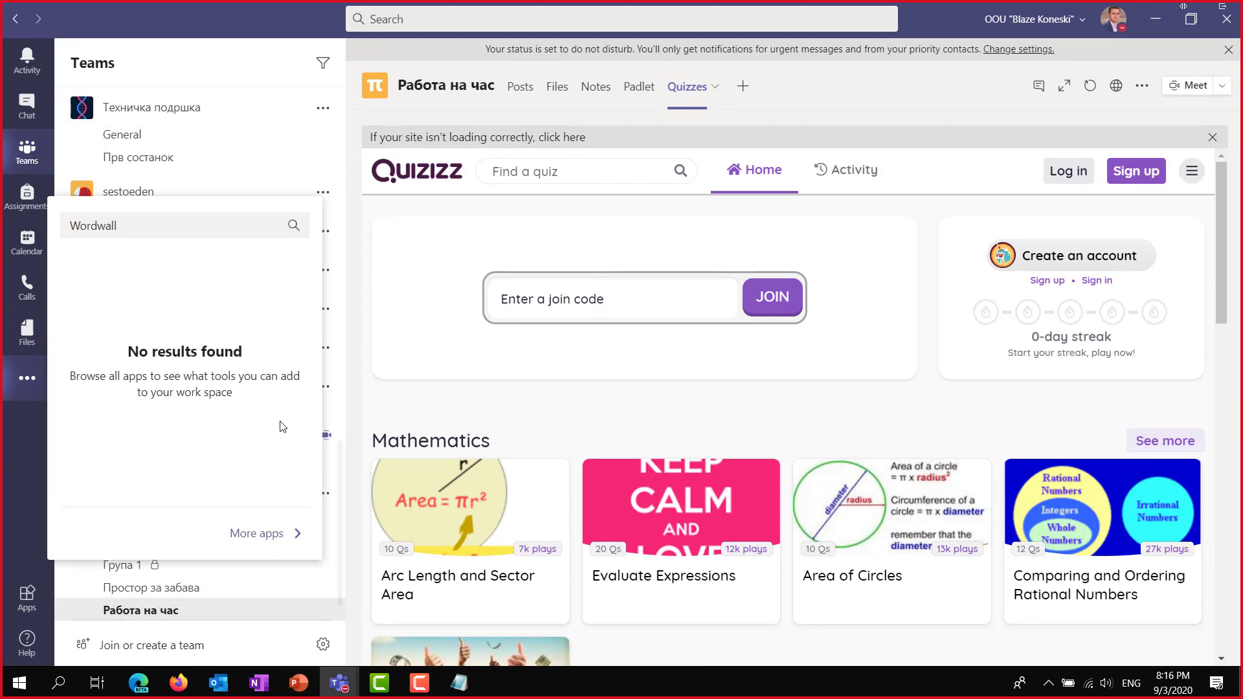
{"action": "left_click", "coordinate": [901, 105]}
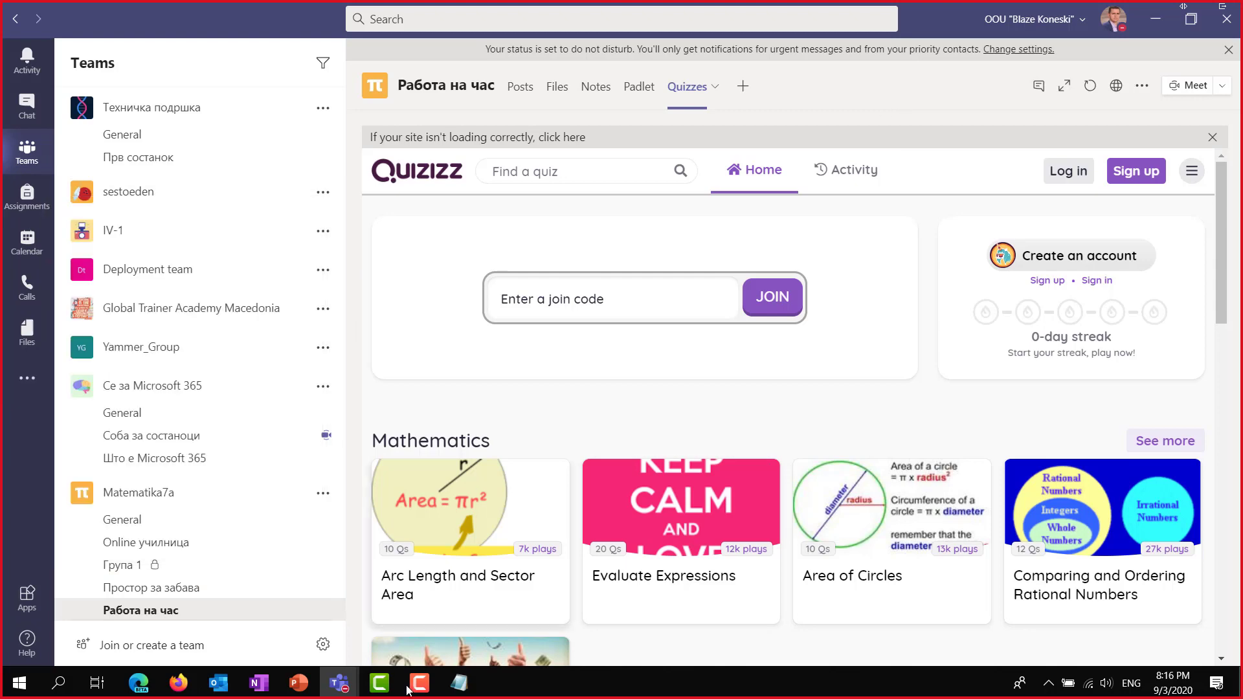
{"action": "left_click", "coordinate": [137, 688]}
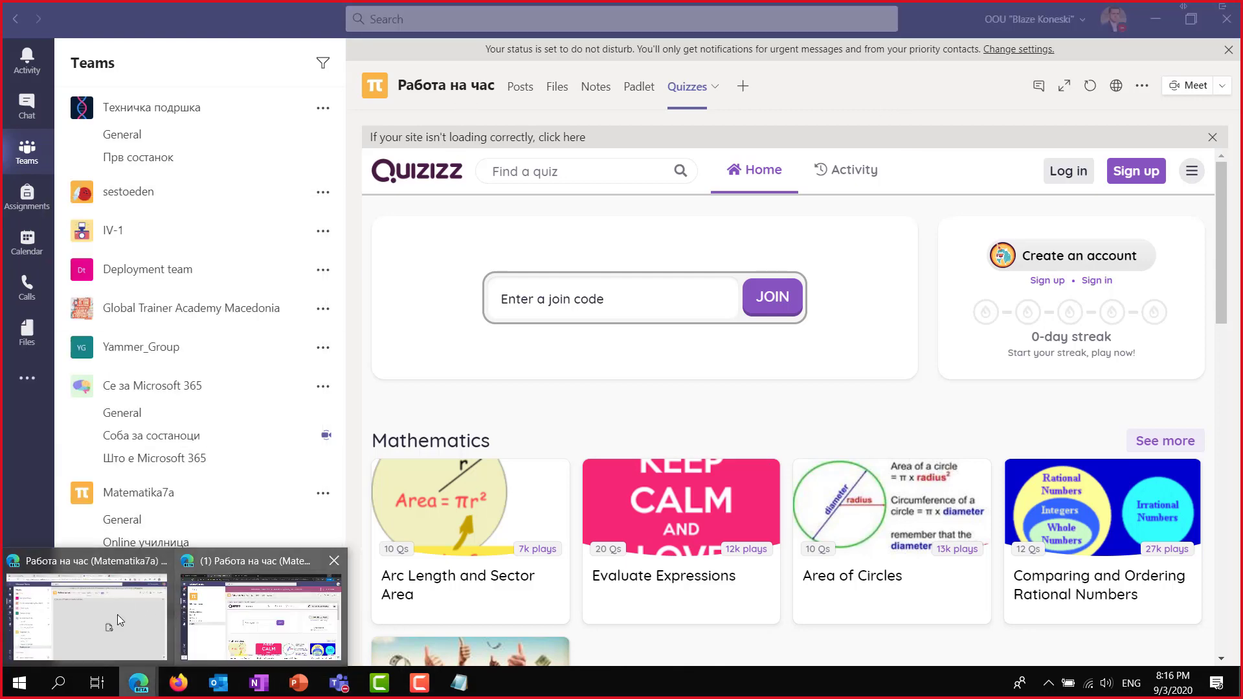
{"action": "left_click", "coordinate": [83, 616]}
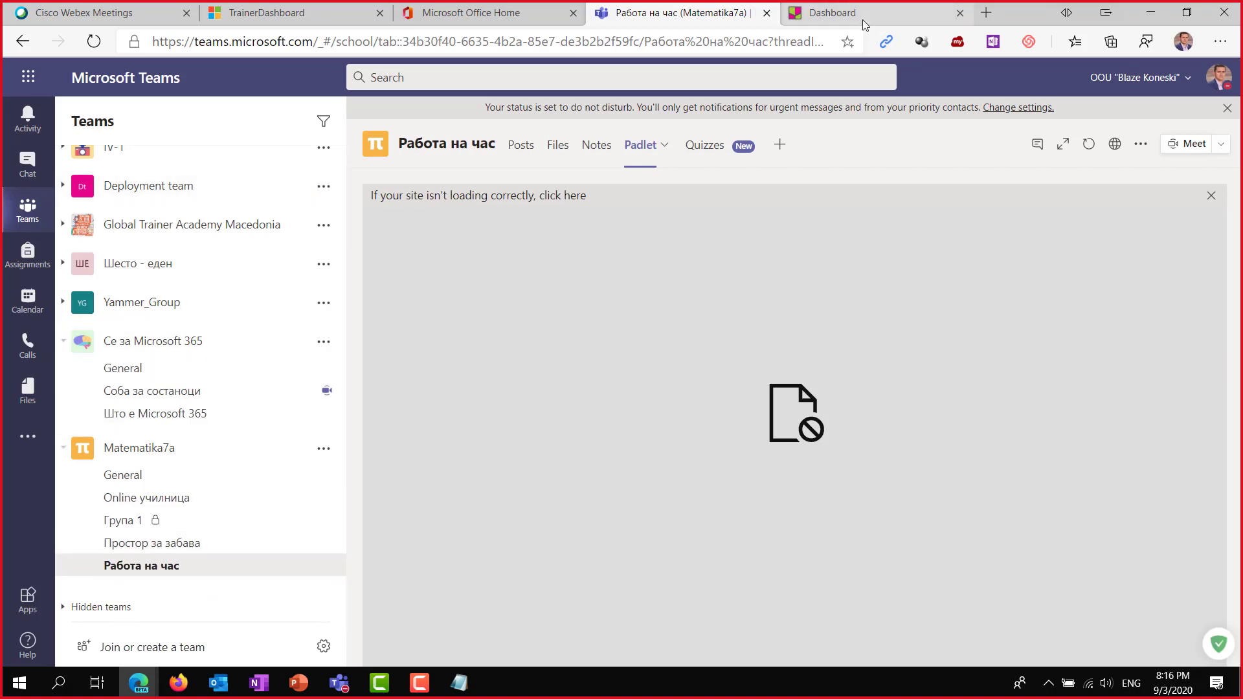
In a new Edge tab, go to Google and search for 'wordwell'.
{"action": "left_click", "coordinate": [852, 15]}
{"action": "key", "text": "ctrl+t"}
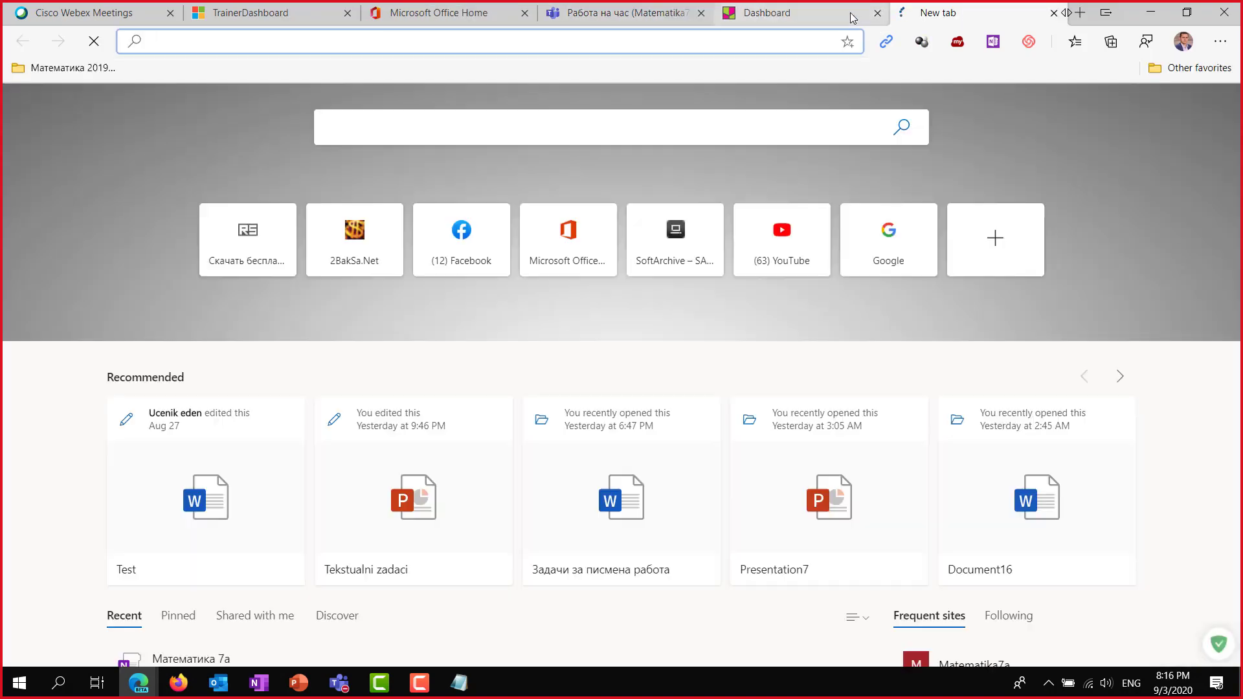
{"action": "type", "text": "googl.com"}
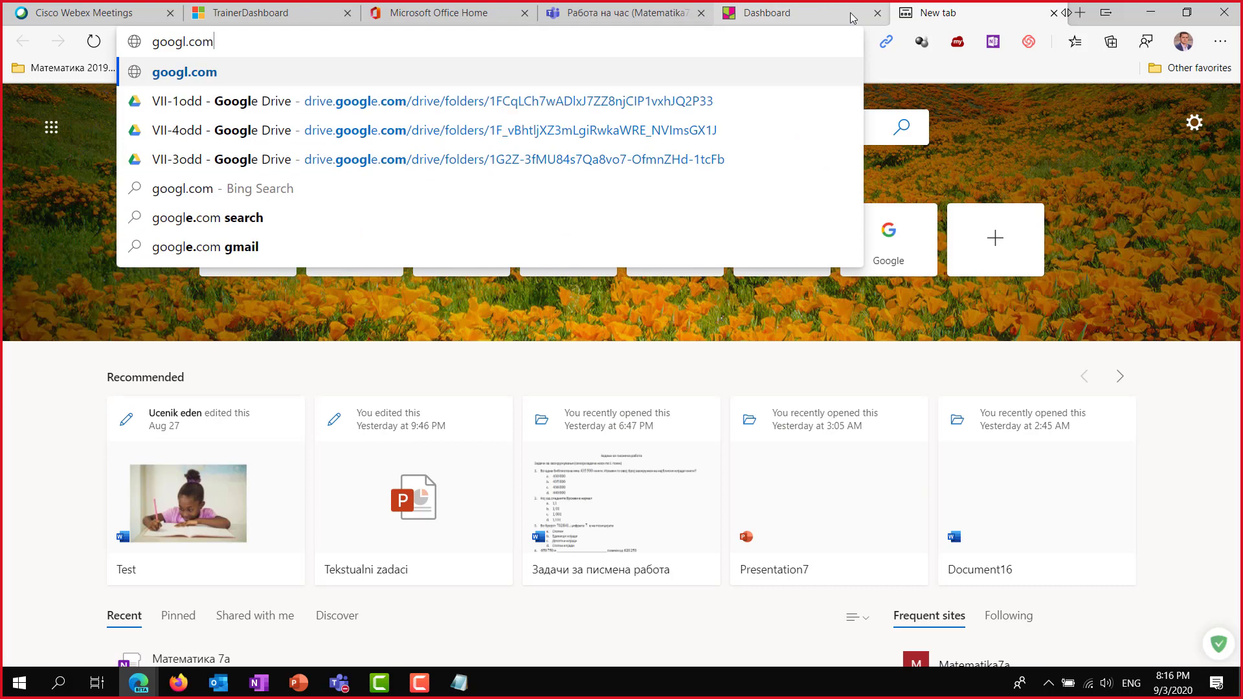
{"action": "key", "text": "Return"}
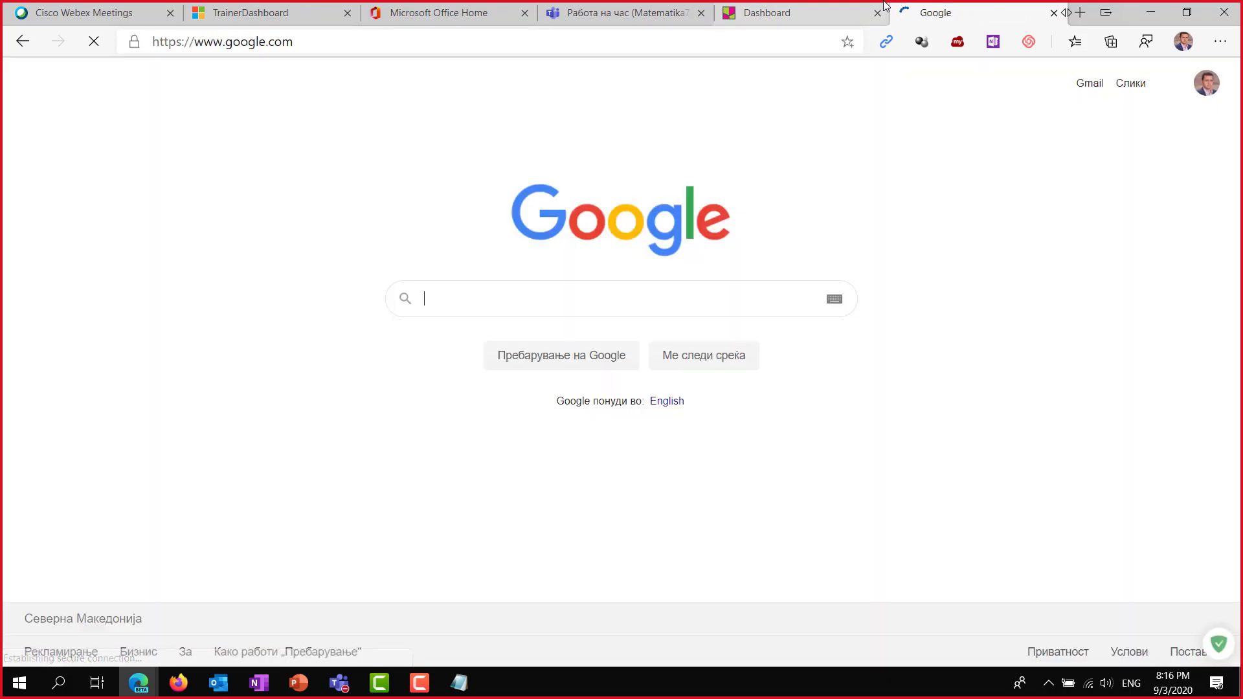
{"action": "type", "text": "wordwell"}
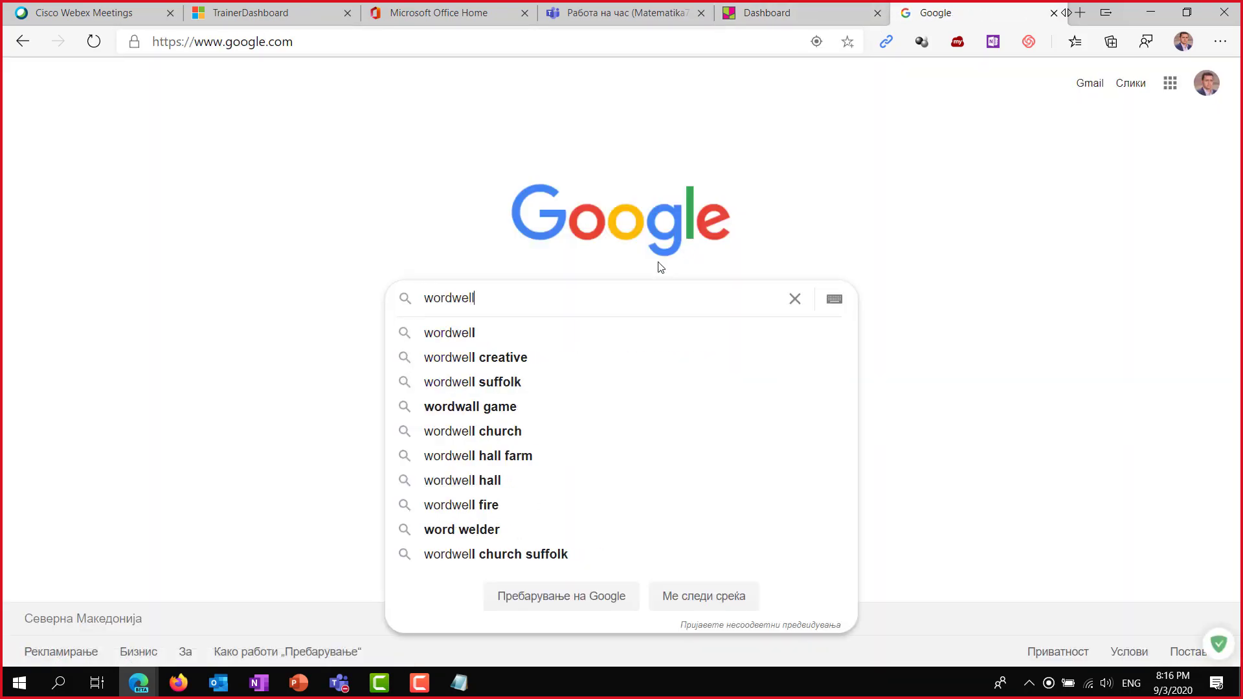
{"action": "key", "text": "Return"}
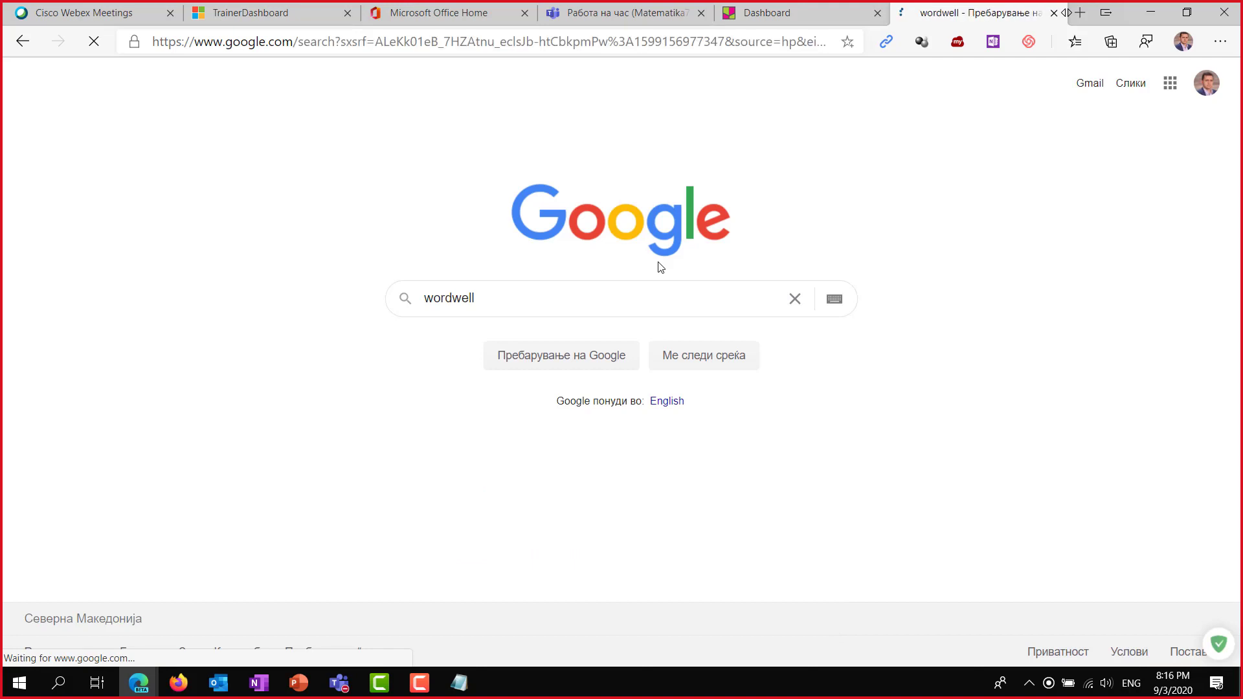
Correct the query to the suggested 'wordwall' spelling and search again.
{"action": "scroll", "coordinate": [444, 275], "scroll_direction": "down", "scroll_amount": 3}
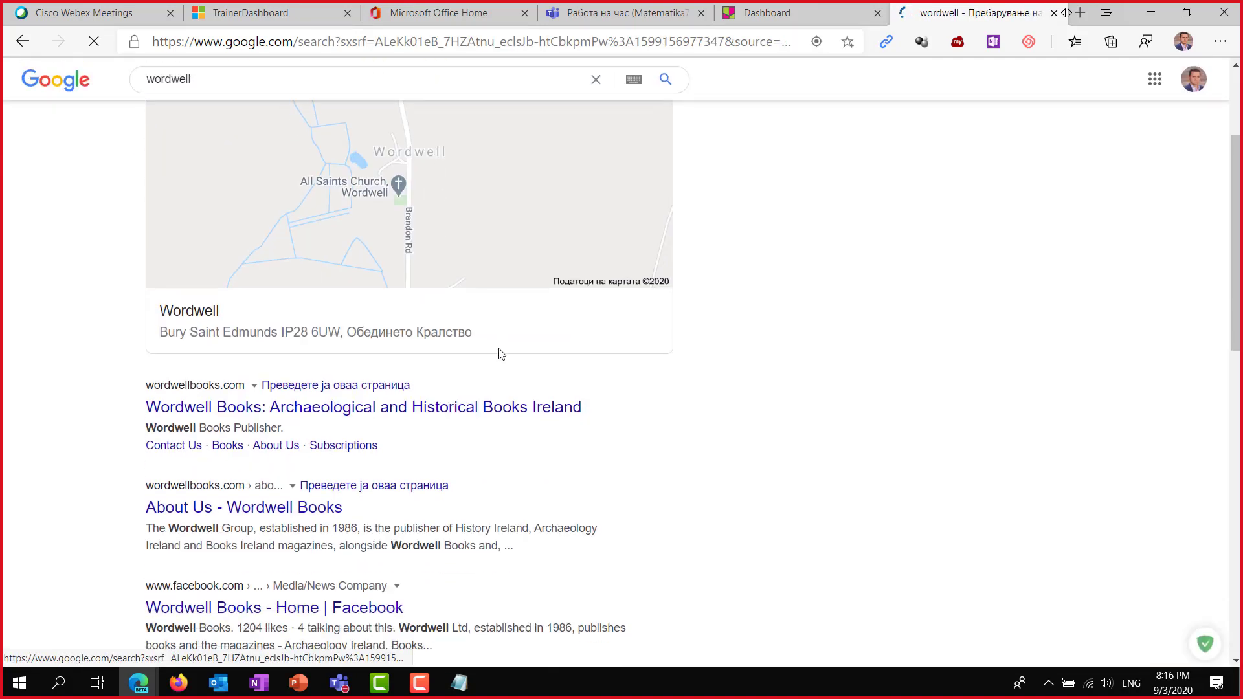
{"action": "scroll", "coordinate": [235, 234], "scroll_direction": "up", "scroll_amount": 3}
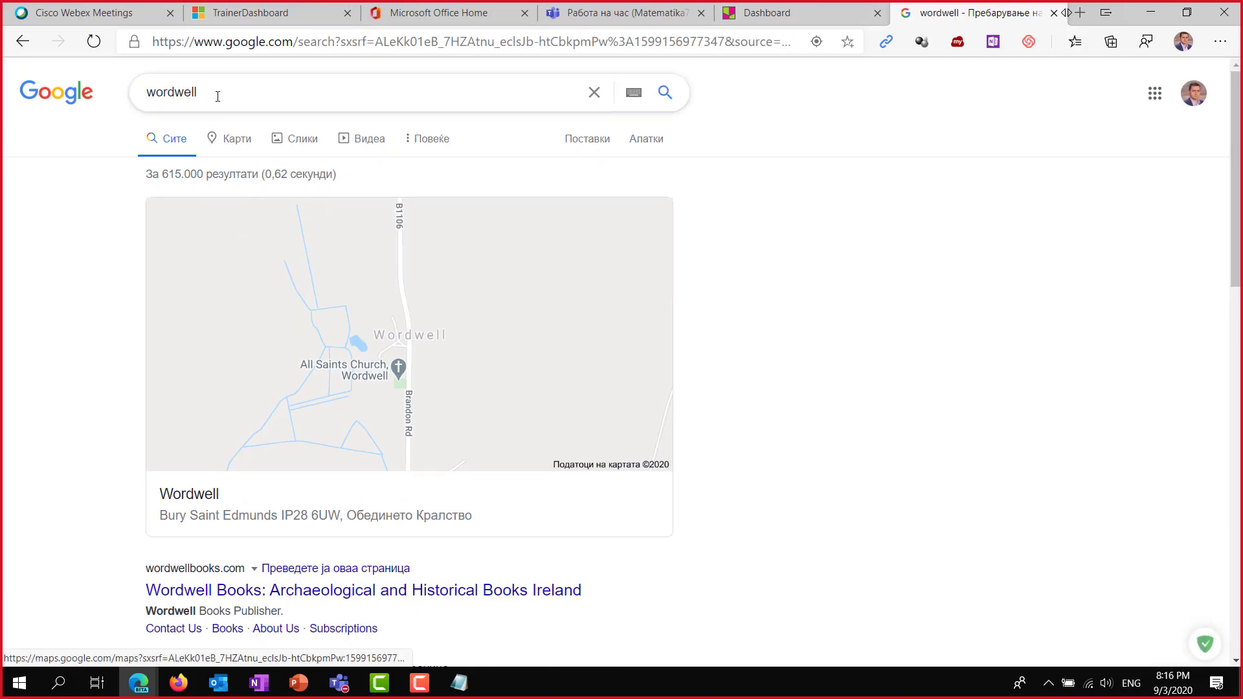
{"action": "left_click", "coordinate": [242, 91]}
{"action": "key", "text": "shift+Left"}
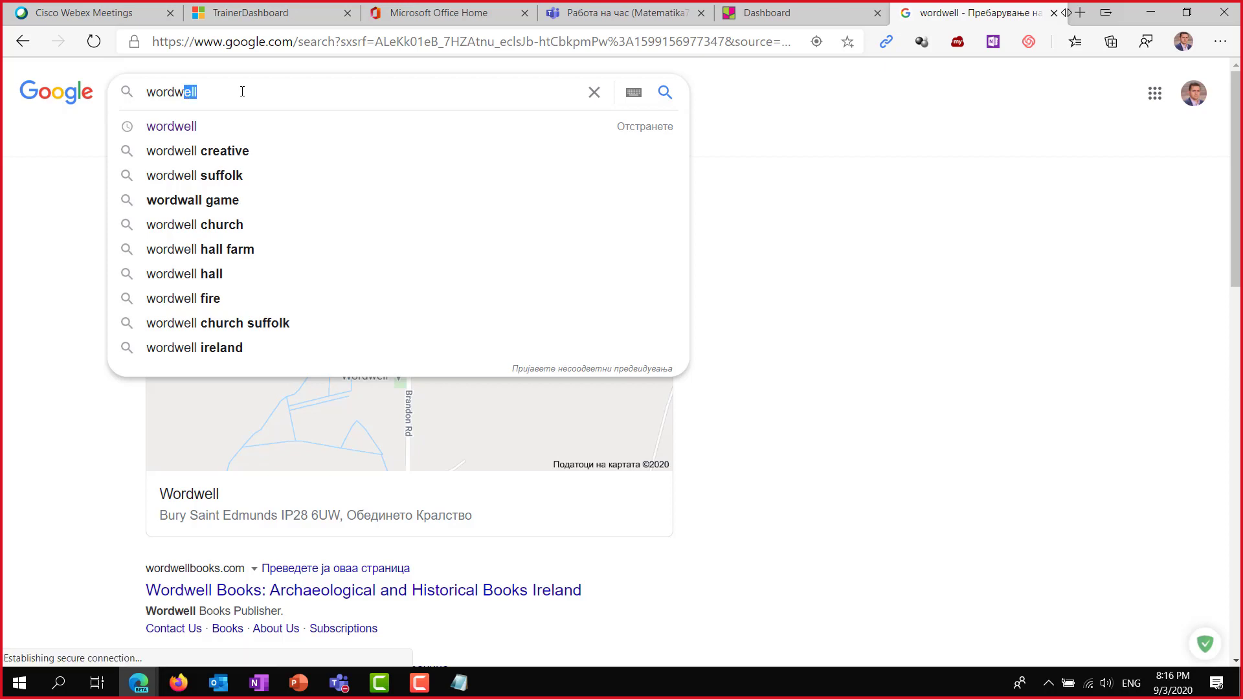
{"action": "type", "text": "oll"}
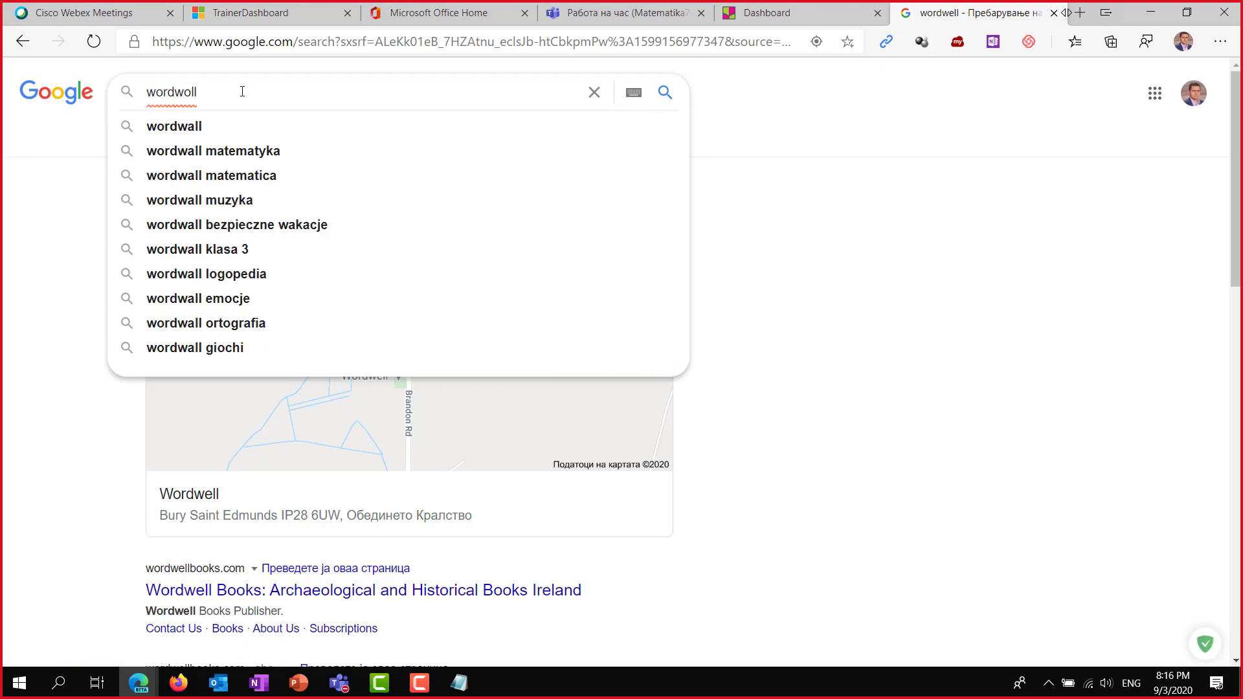
{"action": "key", "text": "Down"}
{"action": "key", "text": "Return"}
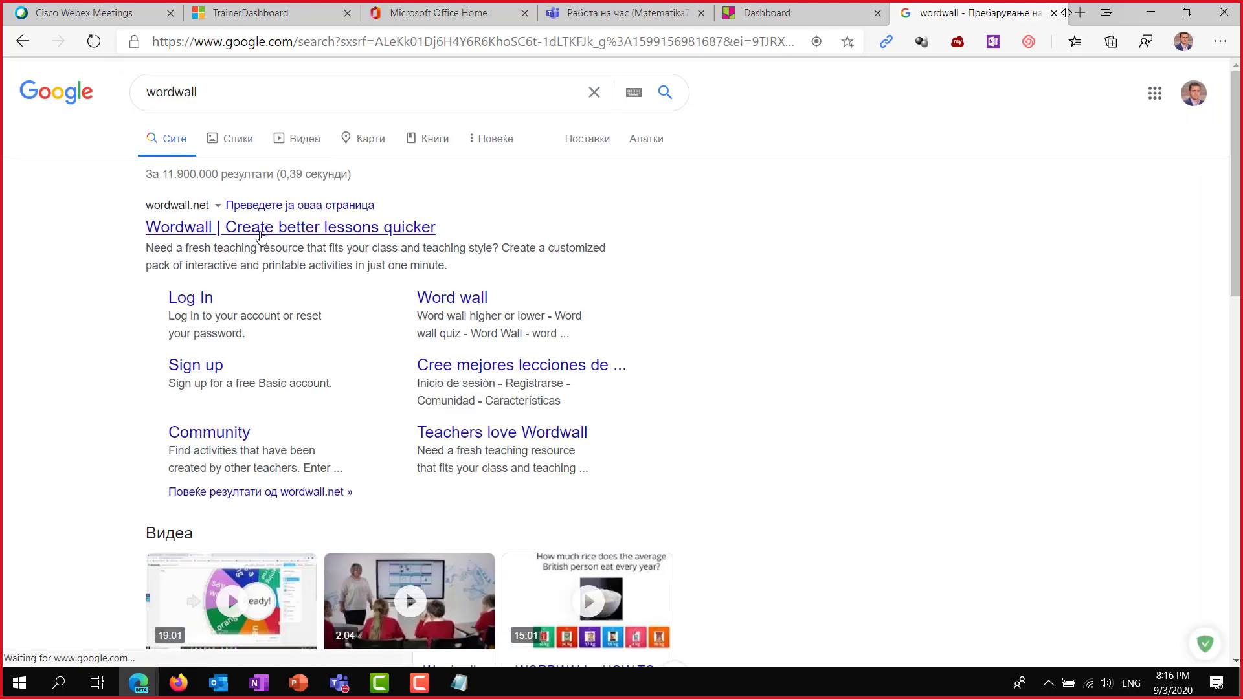
Open wordwall.net and submit its login form with the saved e-mail and password.
{"action": "left_click", "coordinate": [259, 232]}
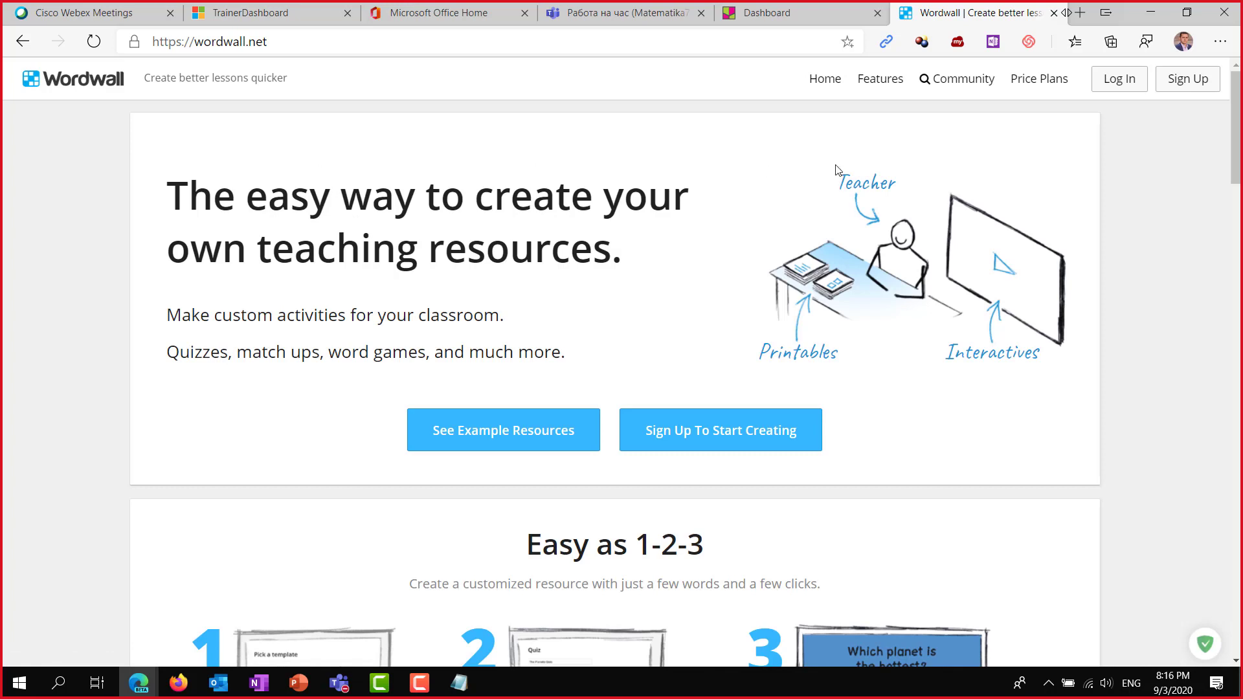
{"action": "left_click", "coordinate": [1119, 86]}
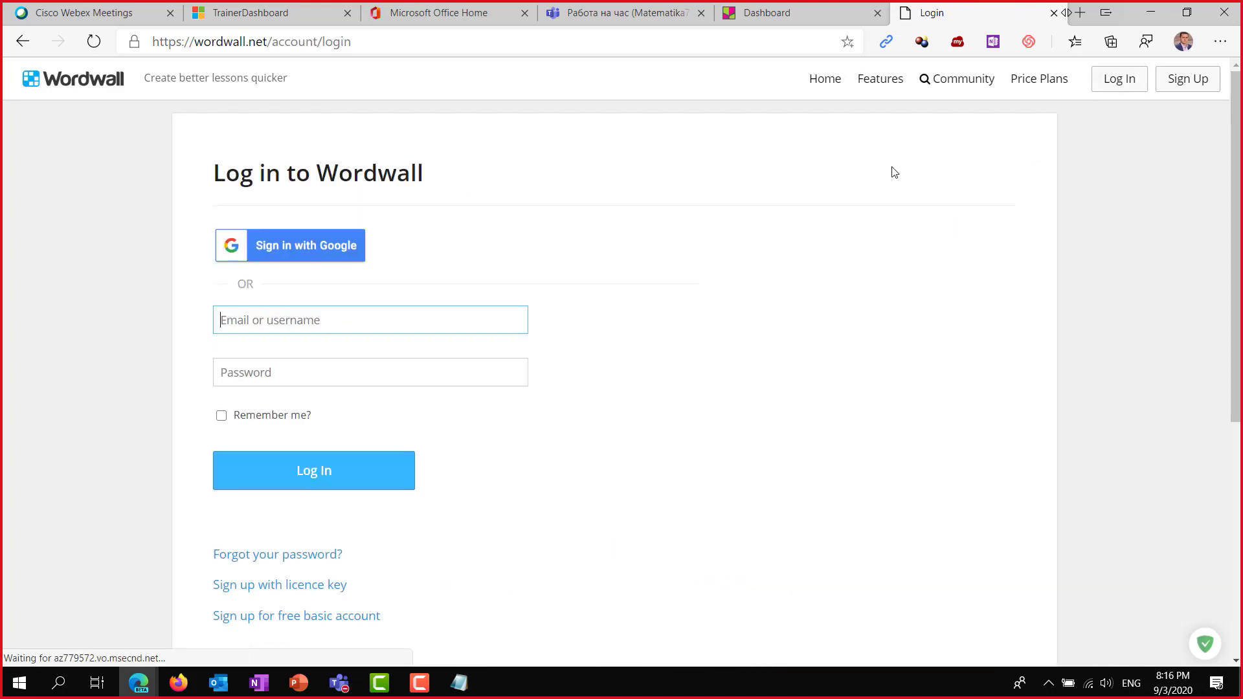
{"action": "scroll", "coordinate": [498, 366], "scroll_direction": "down", "scroll_amount": 1}
{"action": "left_click", "coordinate": [336, 227]}
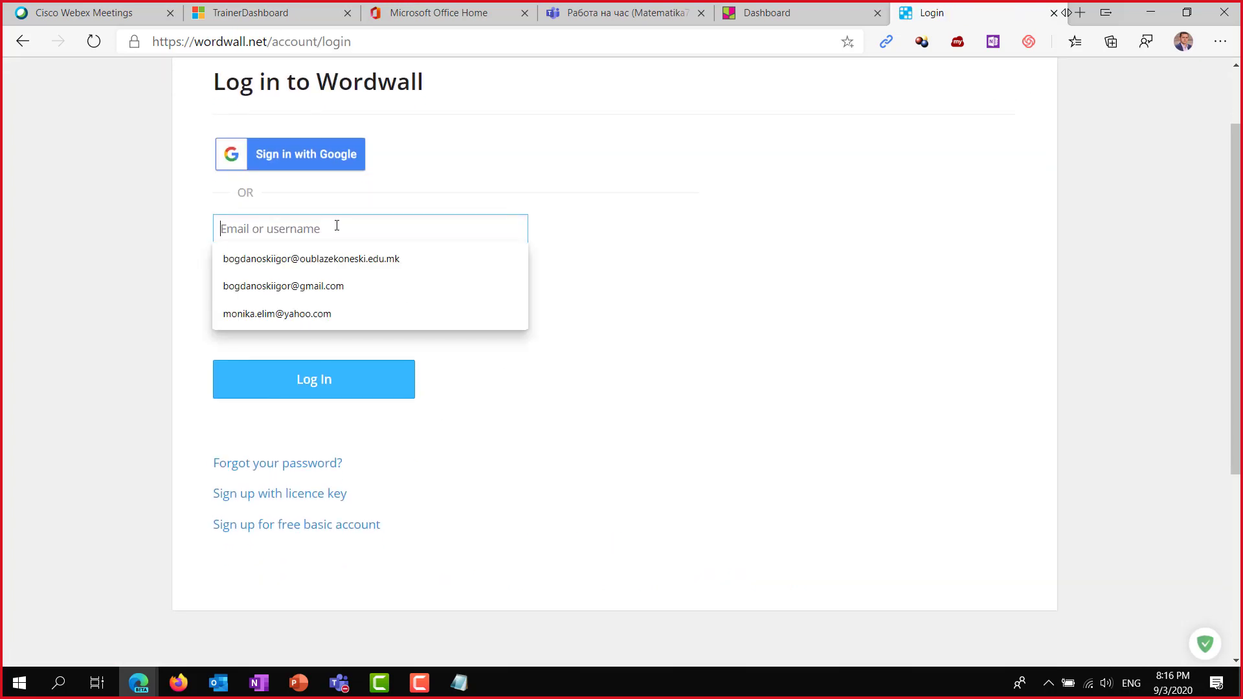
{"action": "left_click", "coordinate": [339, 259]}
{"action": "left_click", "coordinate": [287, 279]}
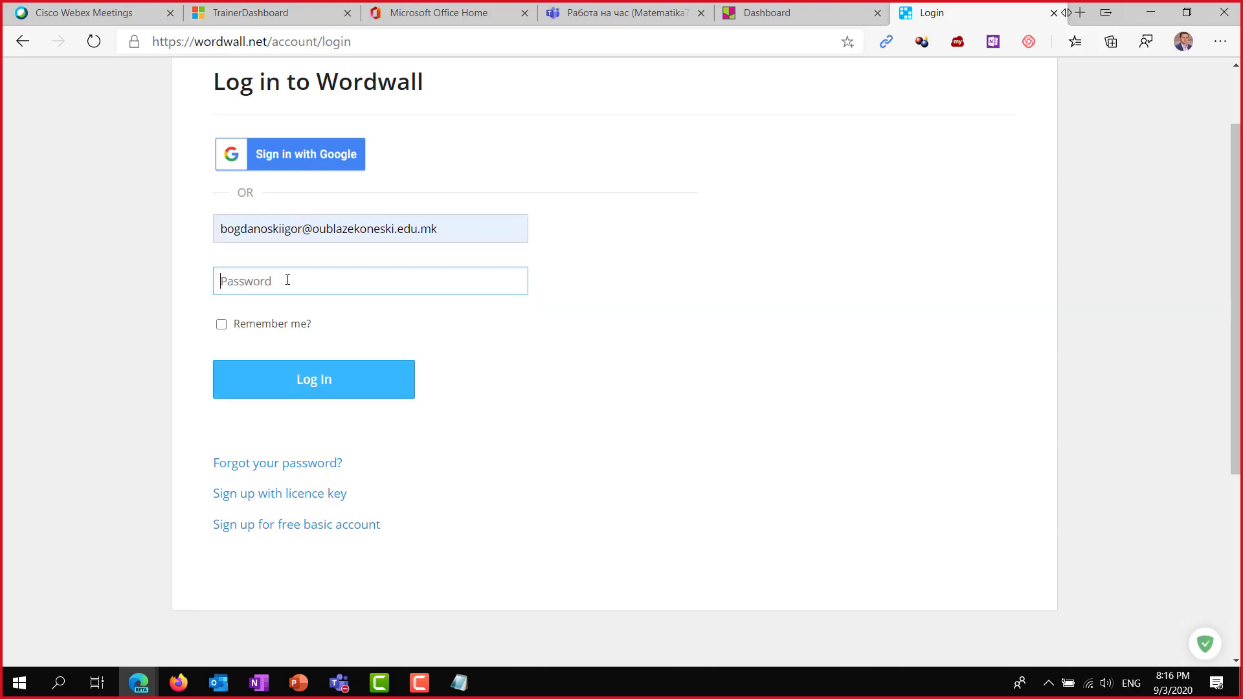
{"action": "type", "text": "•"}
{"action": "key", "text": "Return"}
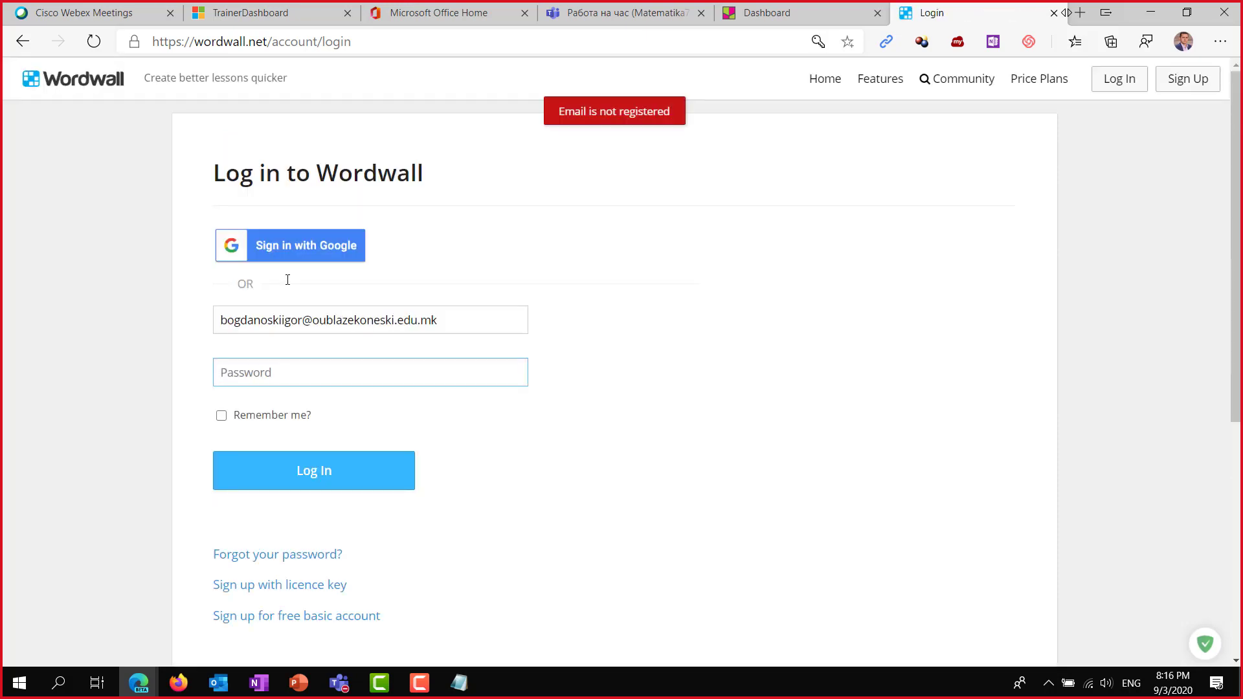
Sign in with the Google account and select the My Activities page URL.
{"action": "left_click", "coordinate": [329, 252]}
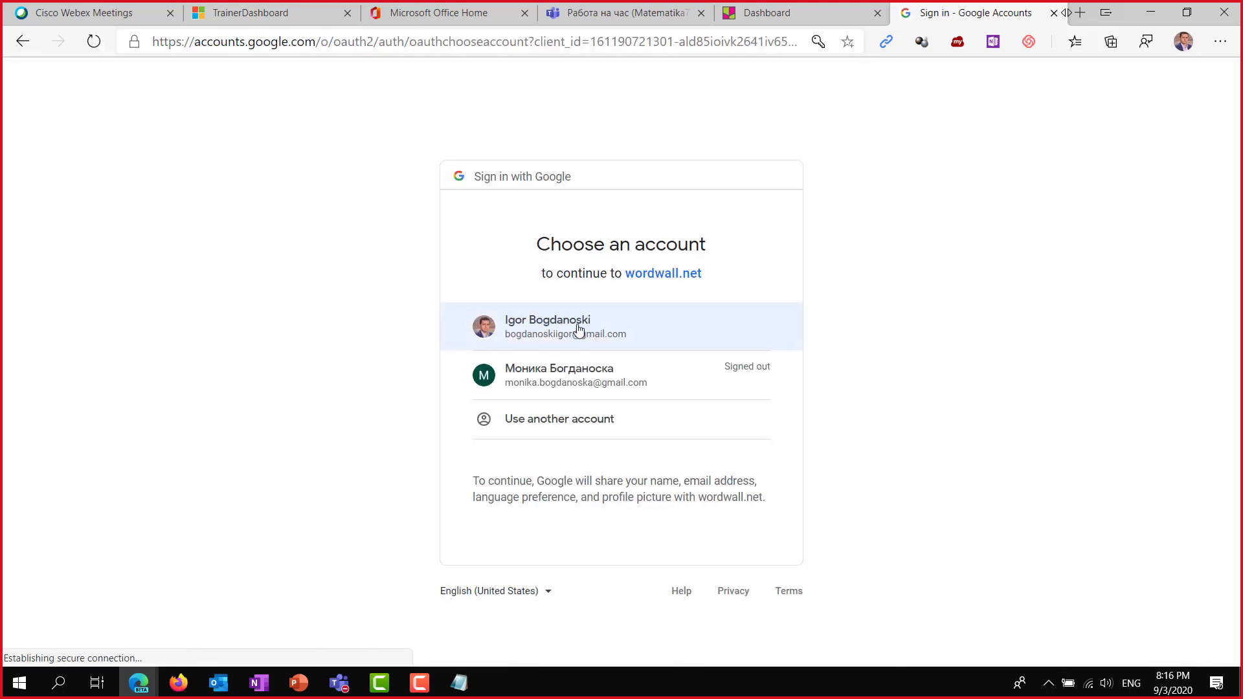
{"action": "left_click", "coordinate": [563, 321]}
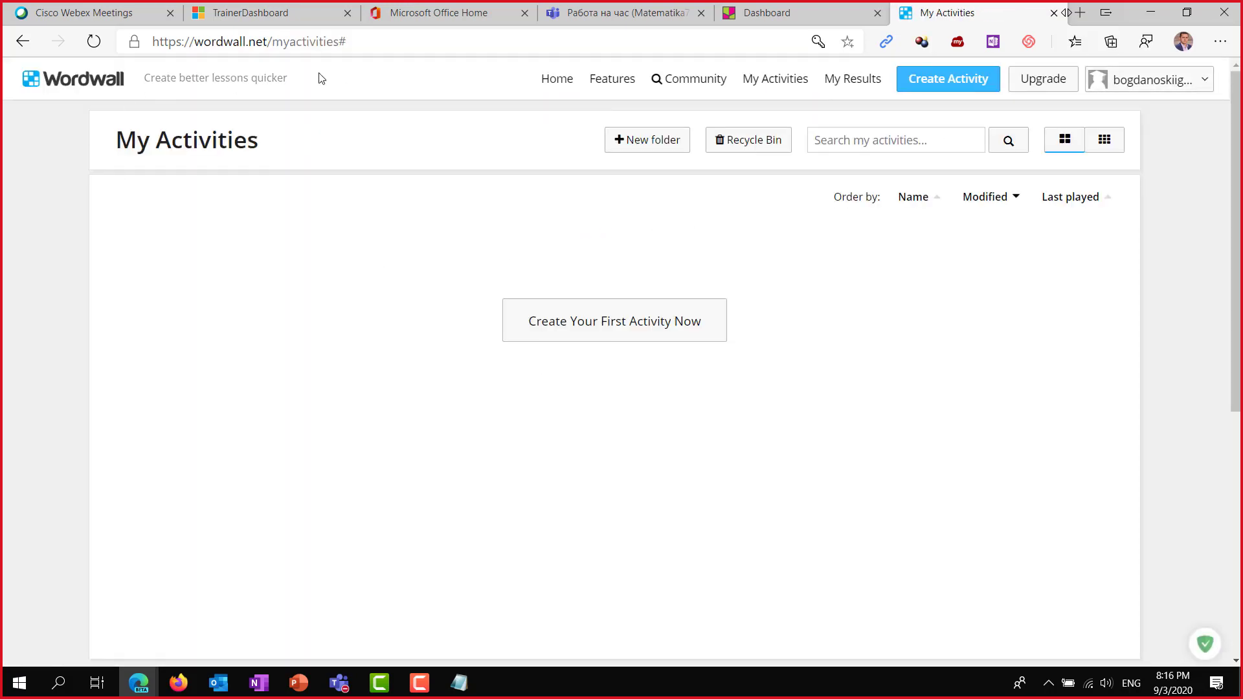
{"action": "left_click", "coordinate": [370, 45]}
{"action": "key", "text": "ctrl+c"}
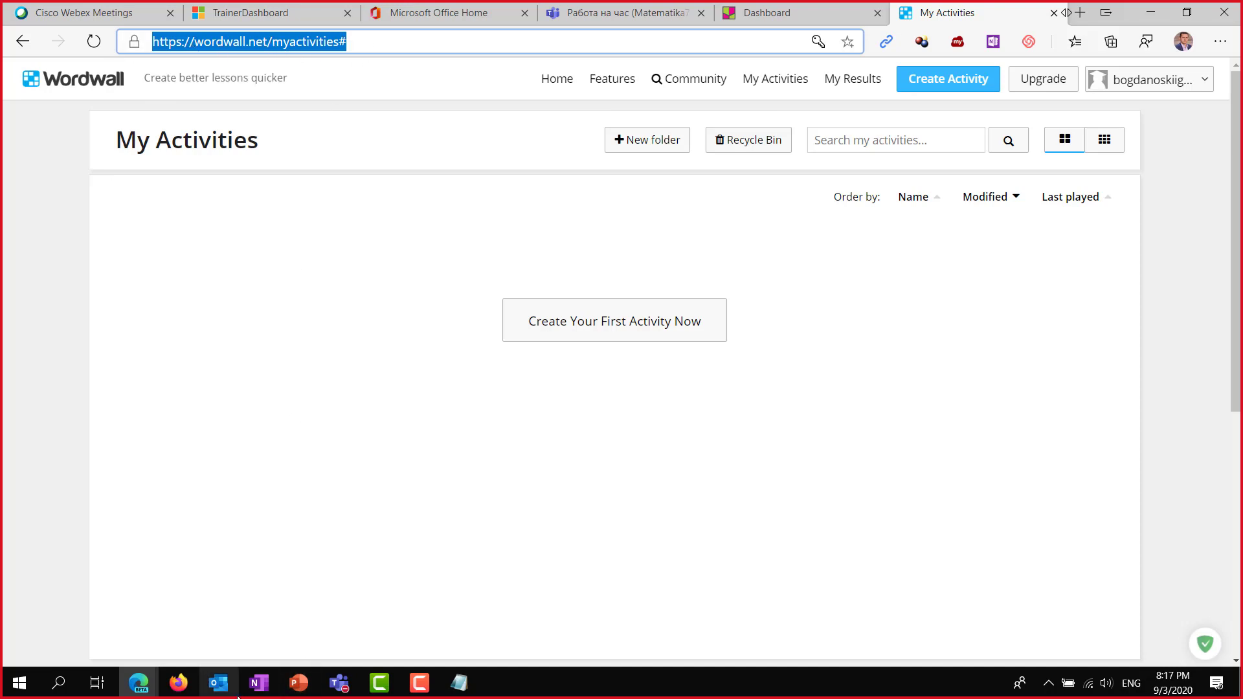
Bring the Teams class window forward and open the Online училница channel.
{"action": "mouse_move", "coordinate": [337, 691]}
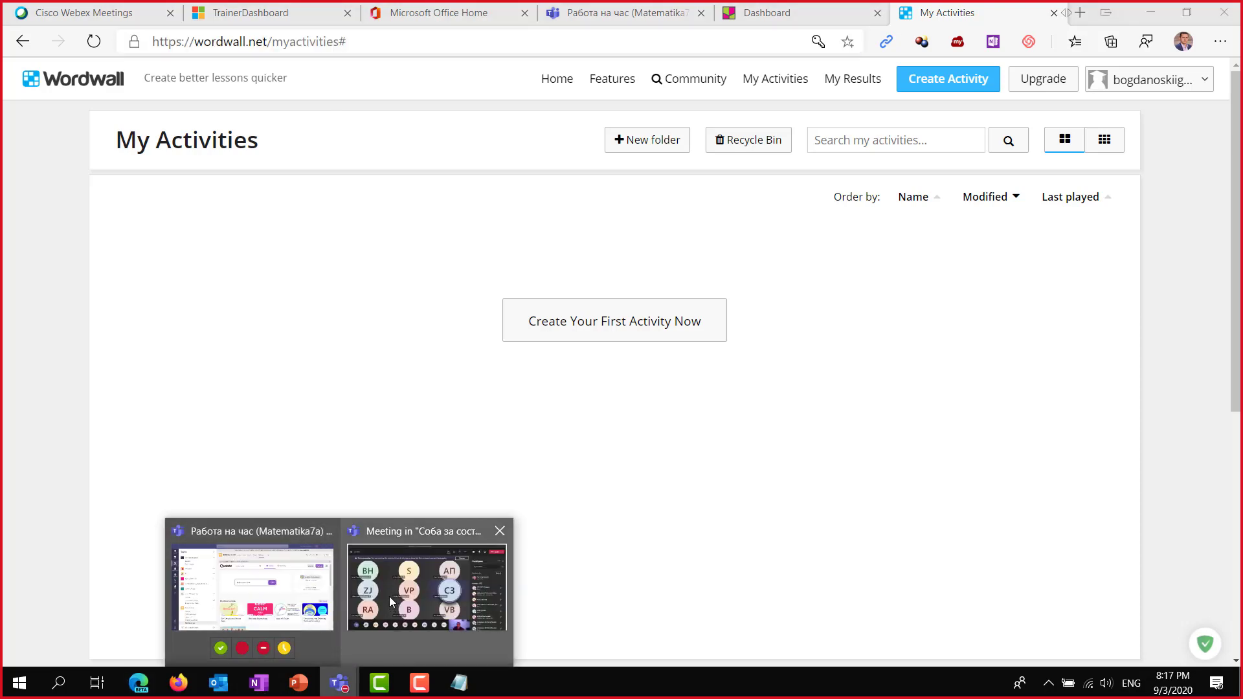
{"action": "left_click", "coordinate": [285, 599]}
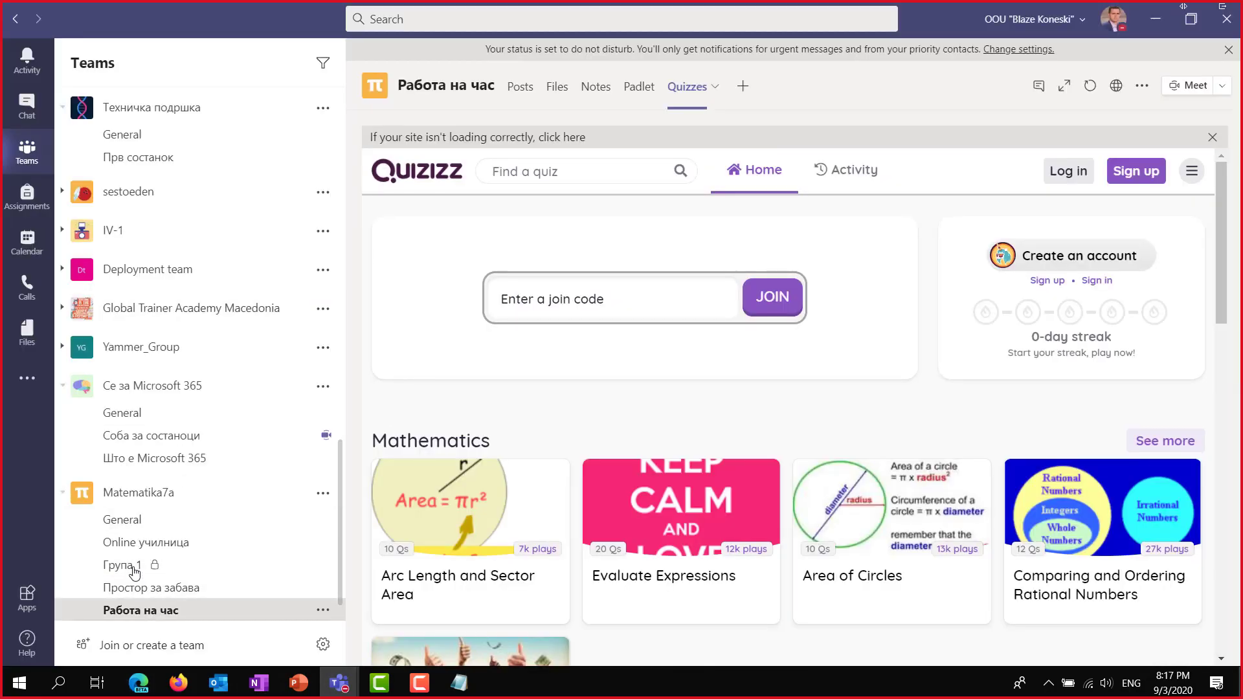
{"action": "scroll", "coordinate": [157, 558], "scroll_direction": "down", "scroll_amount": 1}
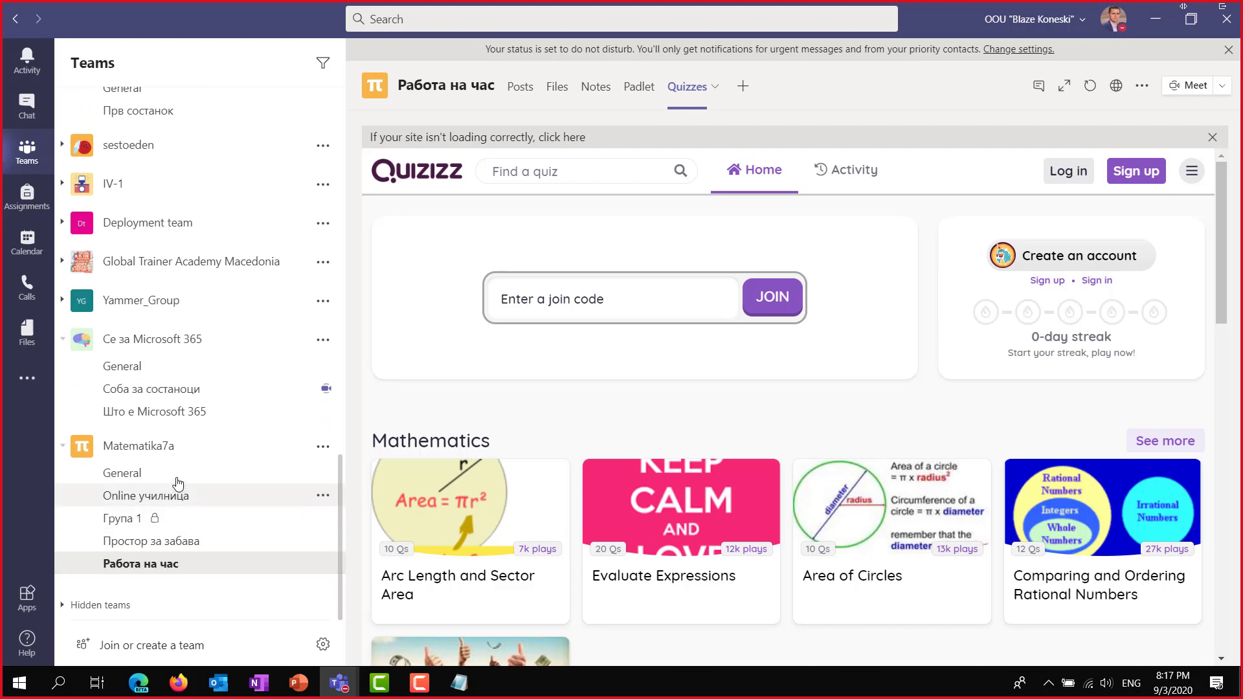
{"action": "left_click", "coordinate": [177, 500]}
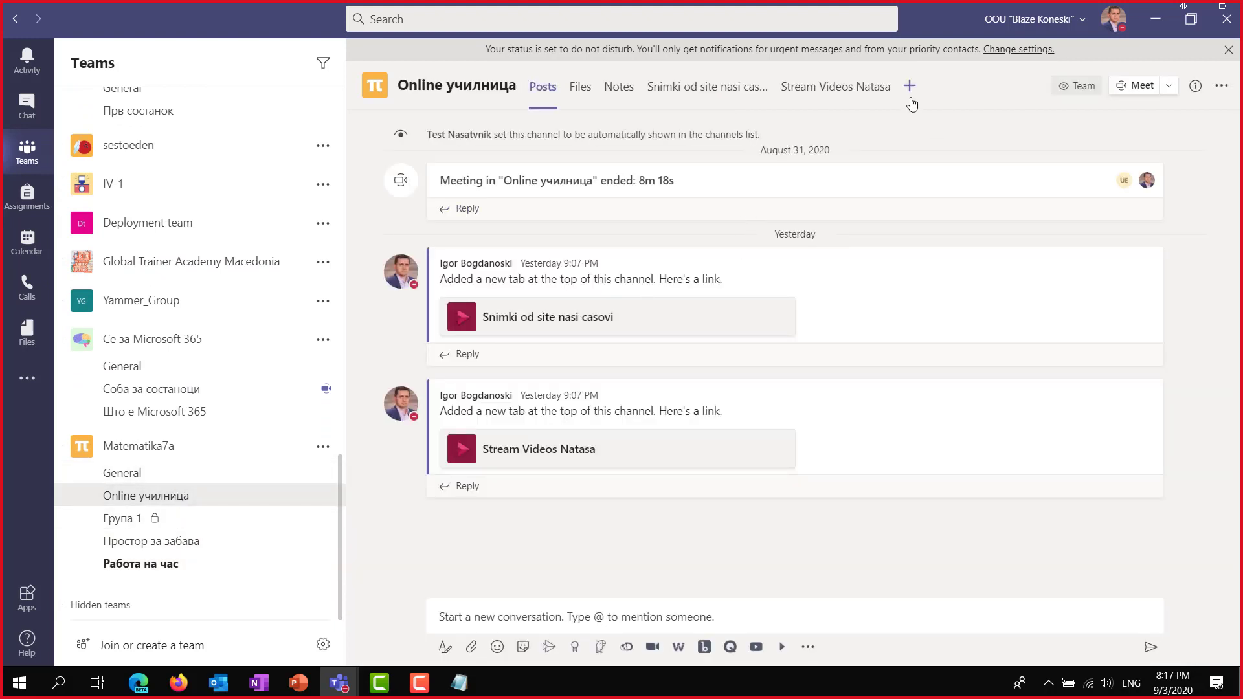
Add a Website tab with the pasted wordwall.net/myactivities# address and rename it Wordwall.
{"action": "left_click", "coordinate": [909, 86]}
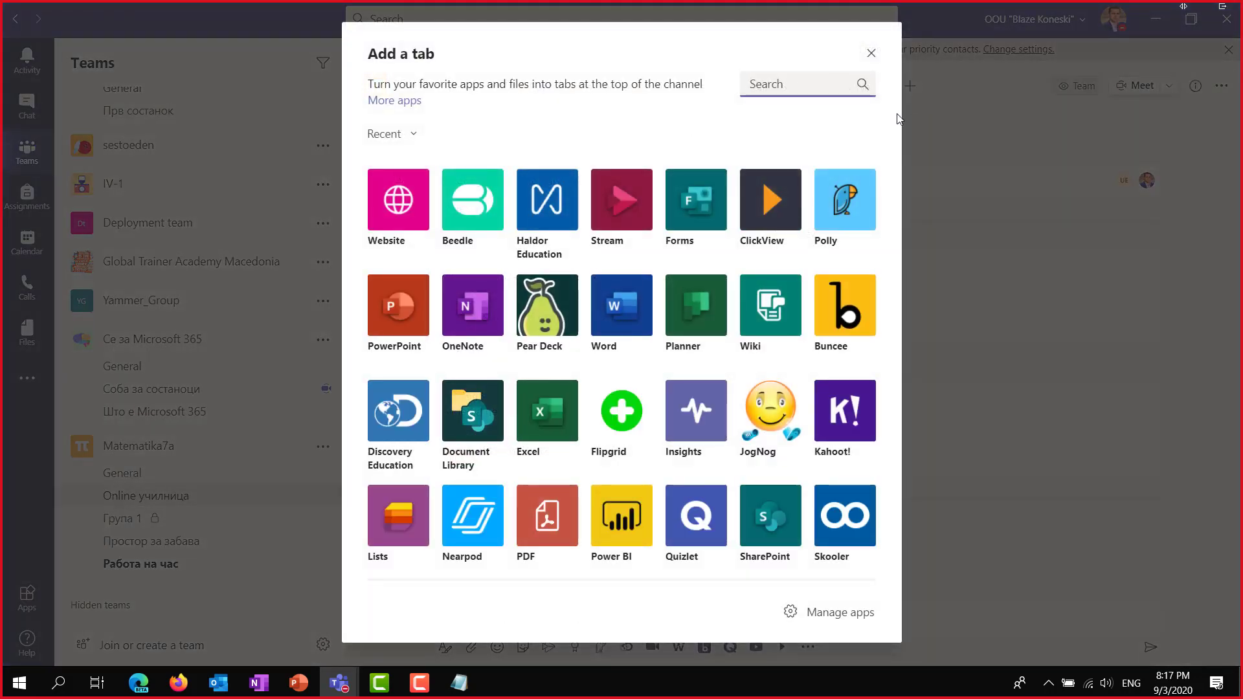
{"action": "left_click", "coordinate": [419, 231]}
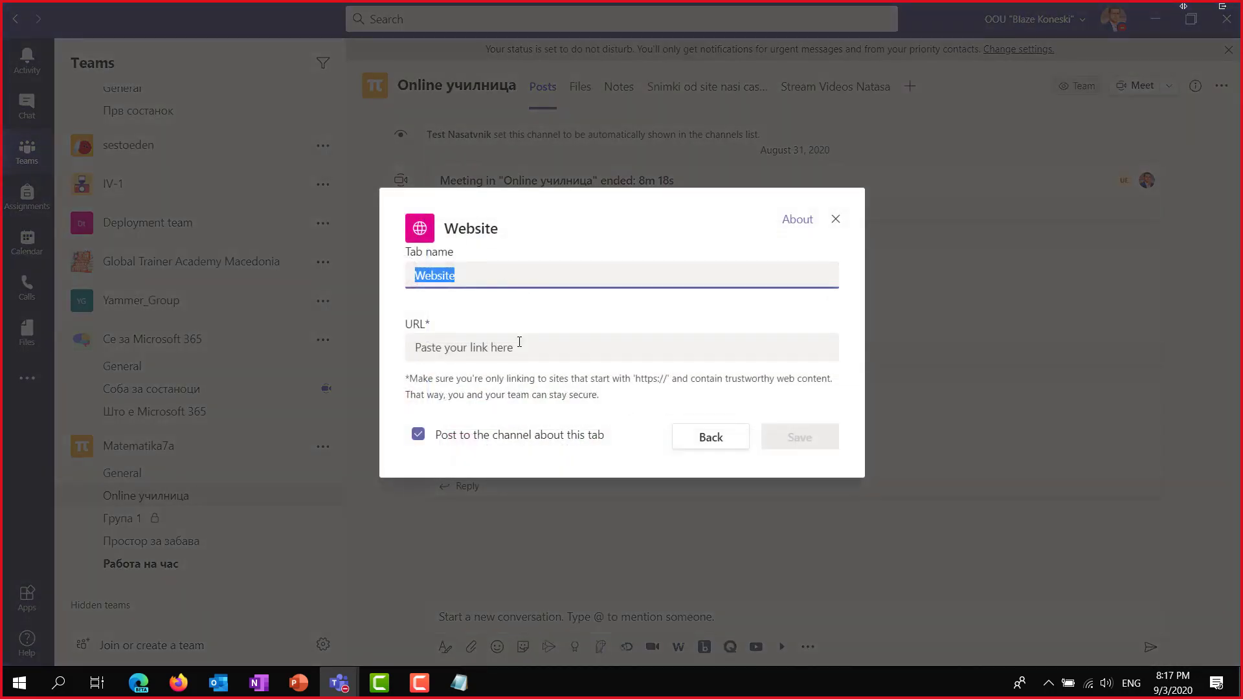
{"action": "left_click", "coordinate": [520, 343]}
{"action": "key", "text": "ctrl+v"}
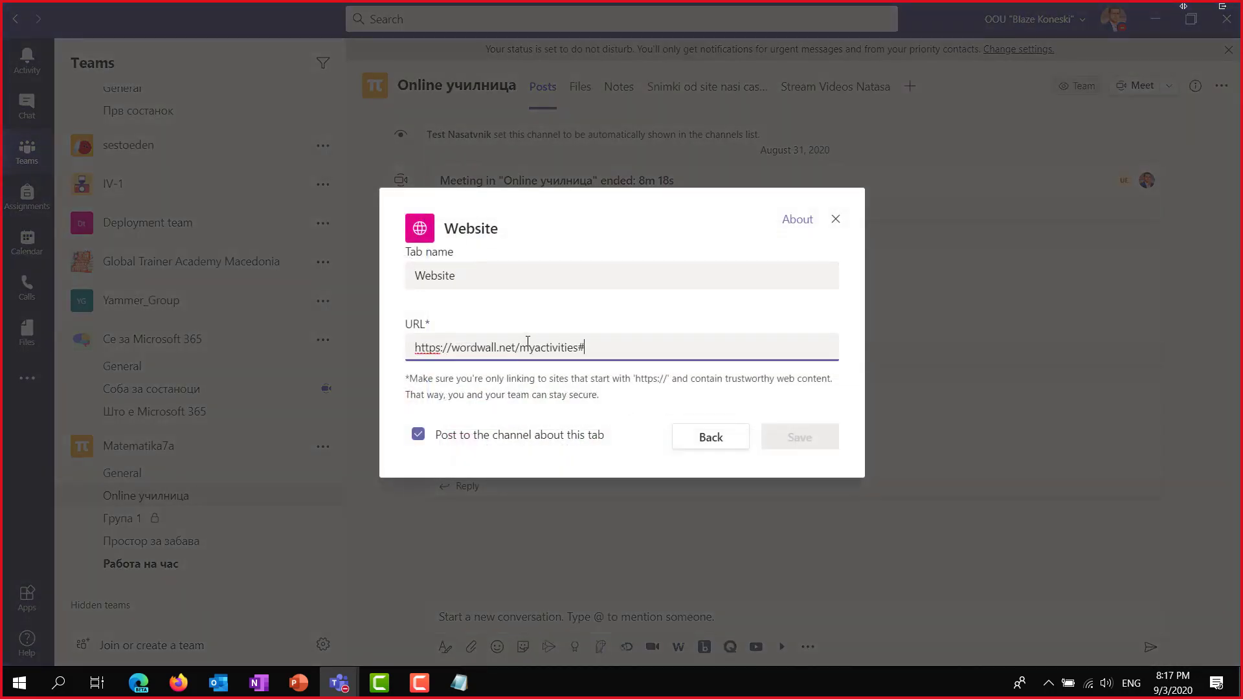
{"action": "left_click", "coordinate": [506, 274]}
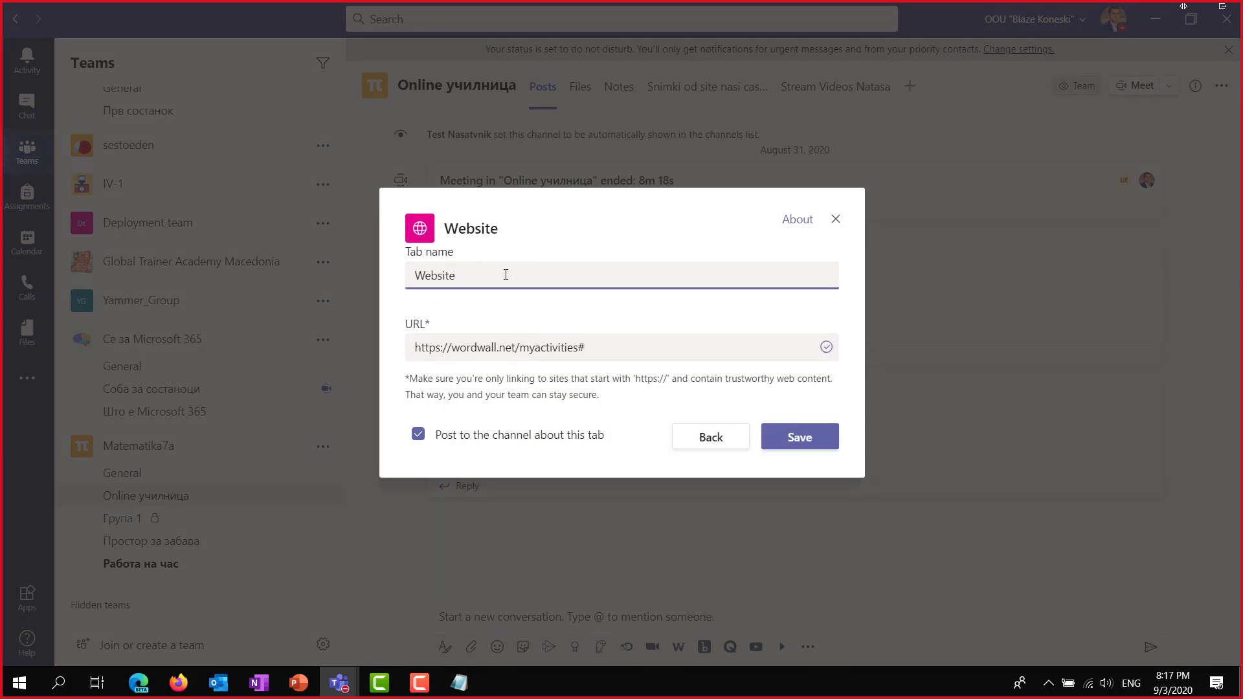
{"action": "double_click", "coordinate": [506, 274]}
{"action": "type", "text": "Wordwall"}
Save the Wordwall tab, sign in to Wordwall with Google, and maximize the meeting window.
{"action": "left_click", "coordinate": [800, 441]}
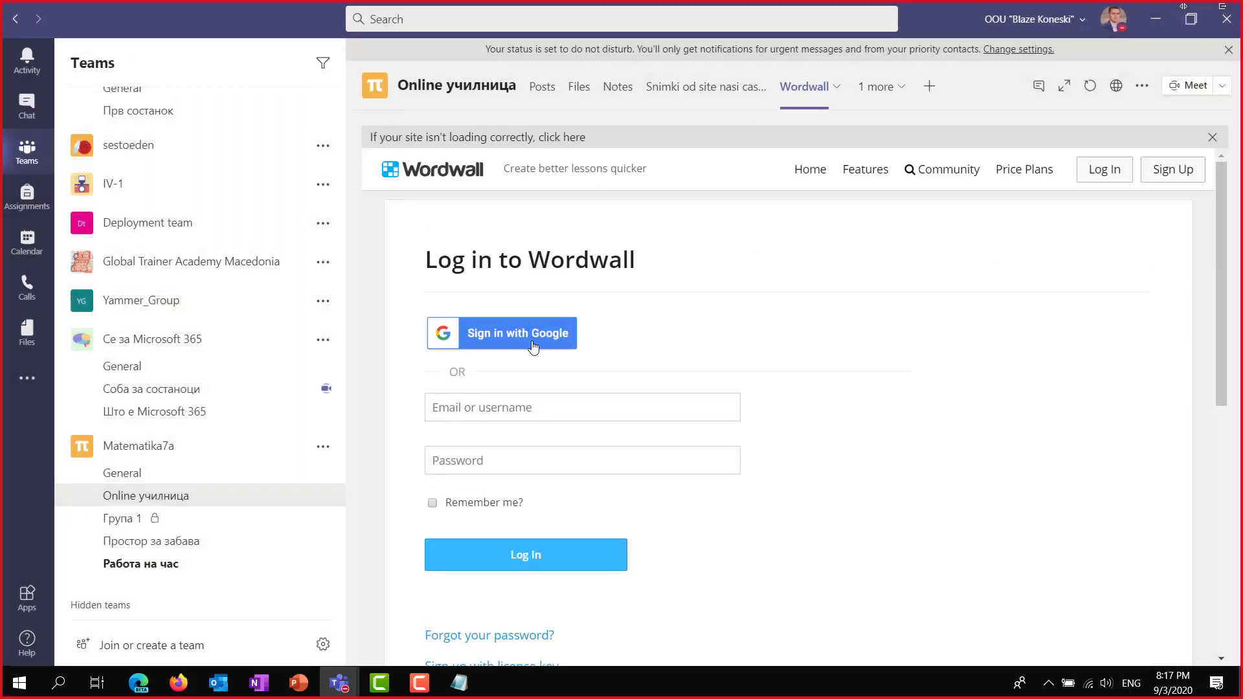
{"action": "left_click", "coordinate": [537, 336]}
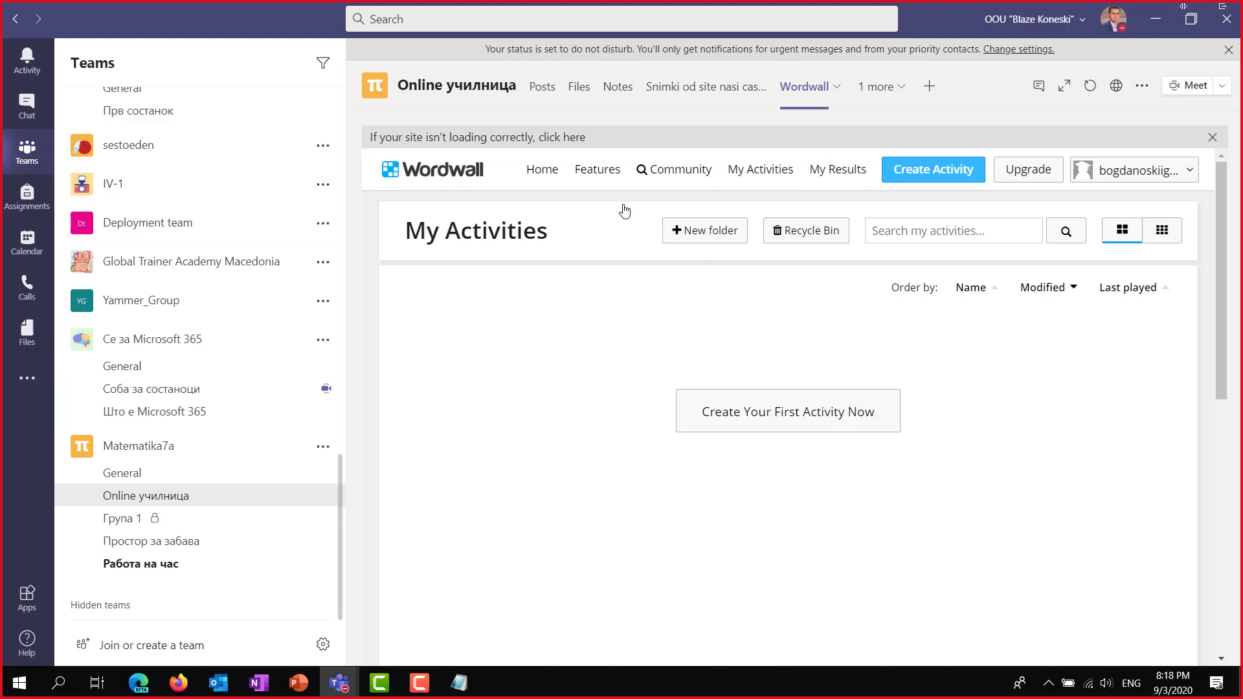
{"action": "left_click_drag", "start_coordinate": [1242, 19], "coordinate": [893, 57]}
{"action": "double_click", "coordinate": [879, 60]}
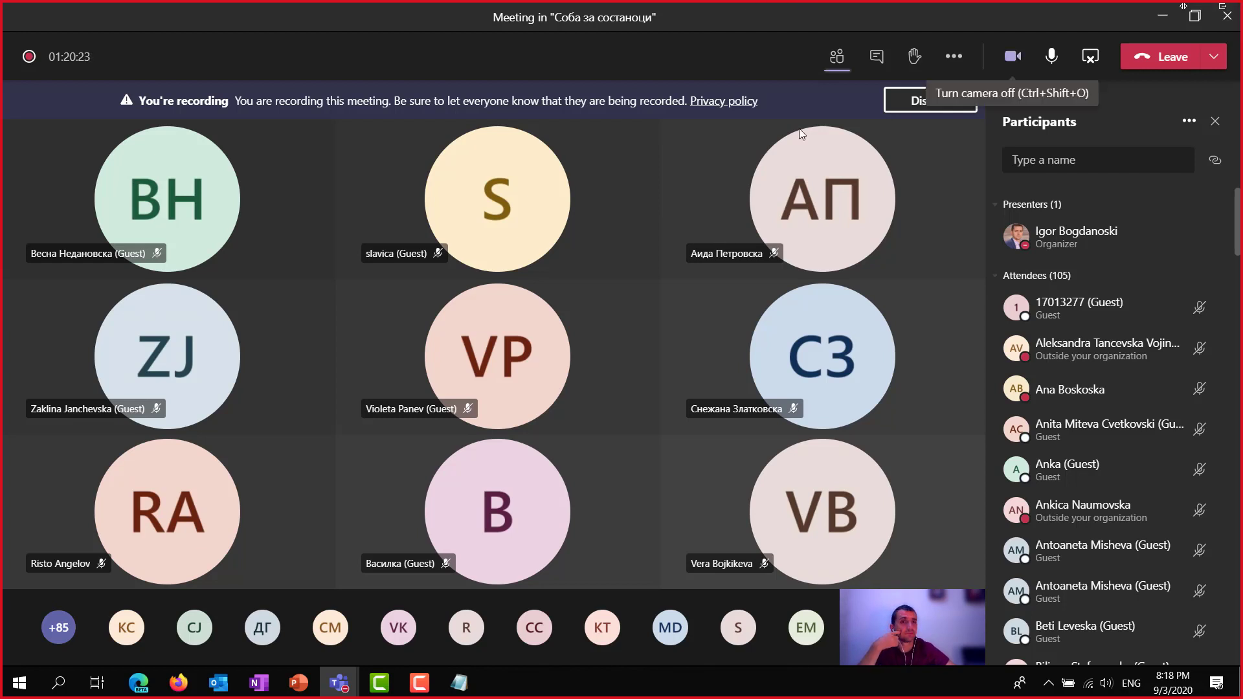
Stop and confirm ending the meeting recording, dismiss the saved notice, and show the meeting chat.
{"action": "left_click", "coordinate": [955, 59]}
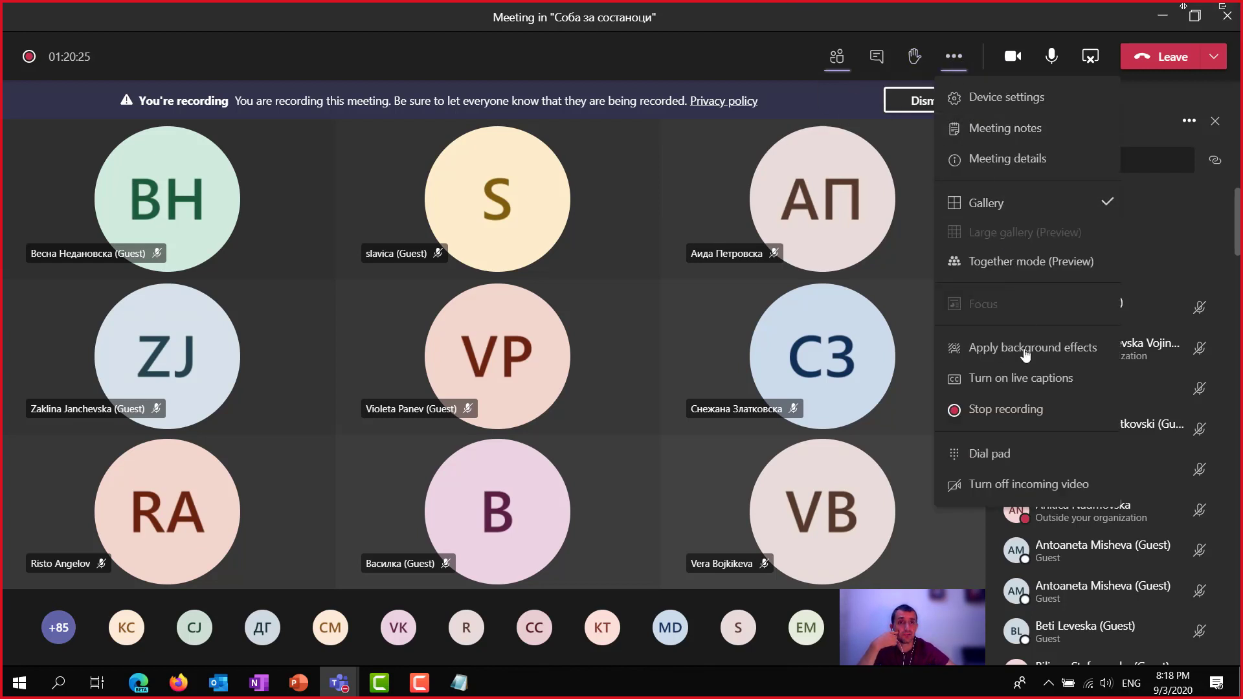
{"action": "left_click", "coordinate": [1002, 408]}
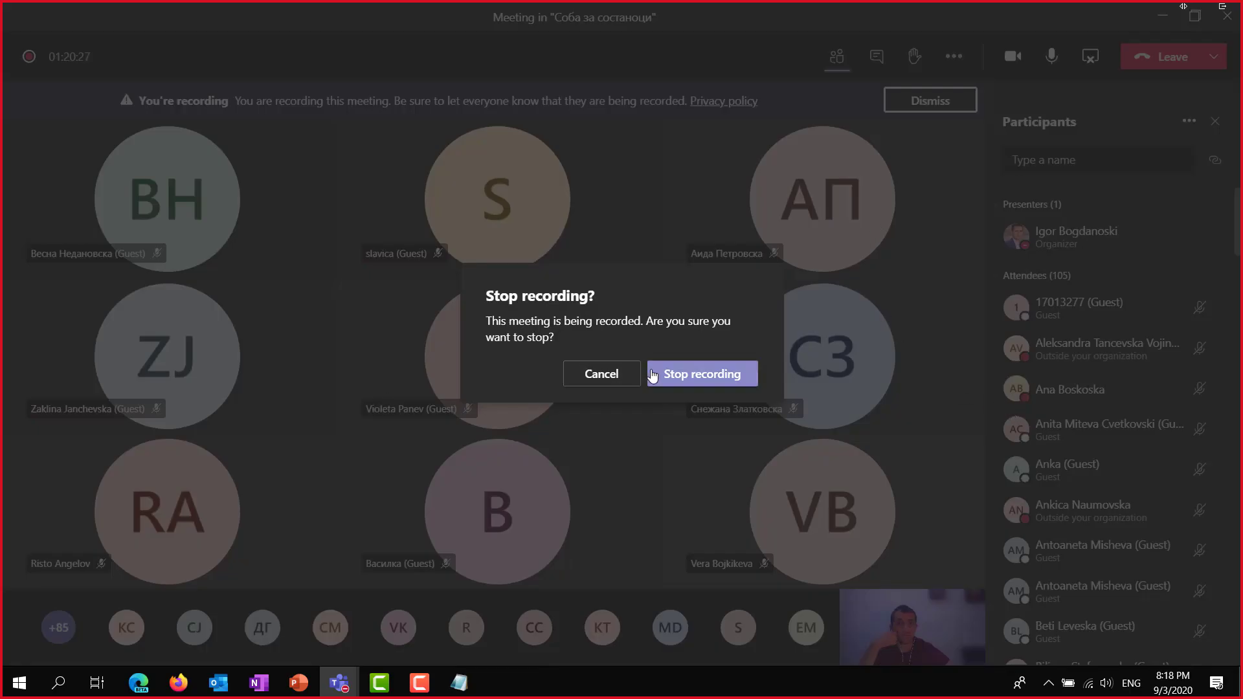
{"action": "left_click", "coordinate": [693, 380]}
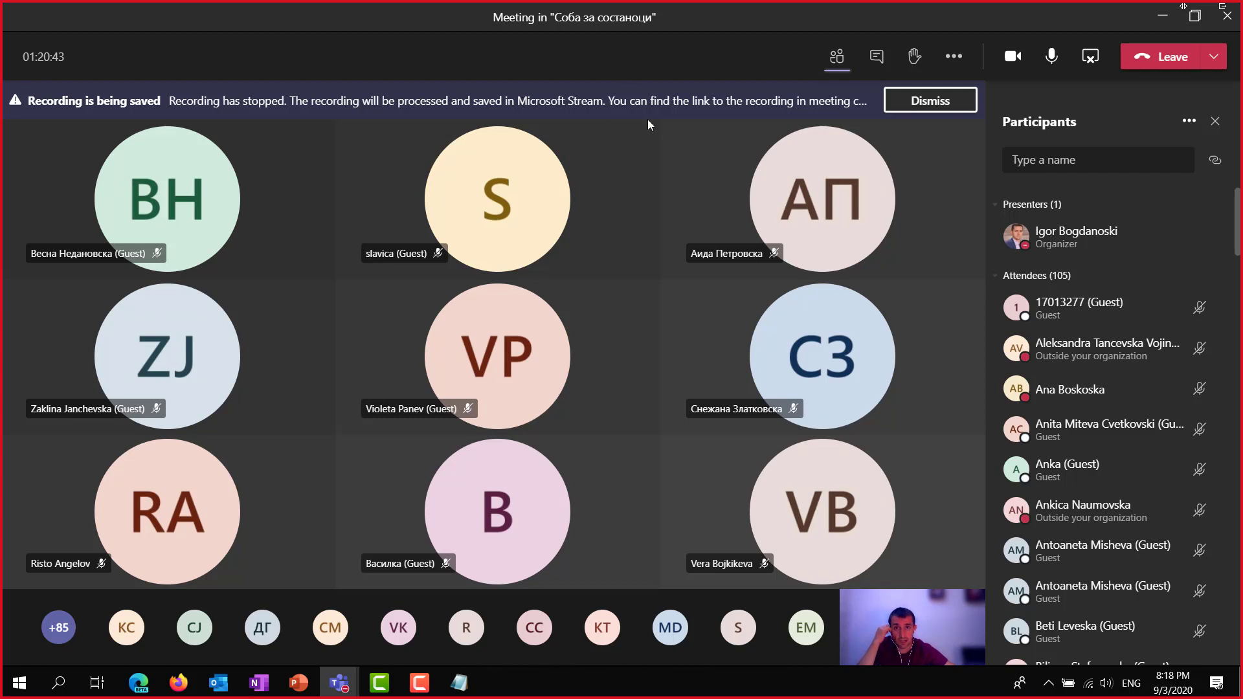
{"action": "left_click", "coordinate": [913, 102]}
{"action": "left_click", "coordinate": [886, 59]}
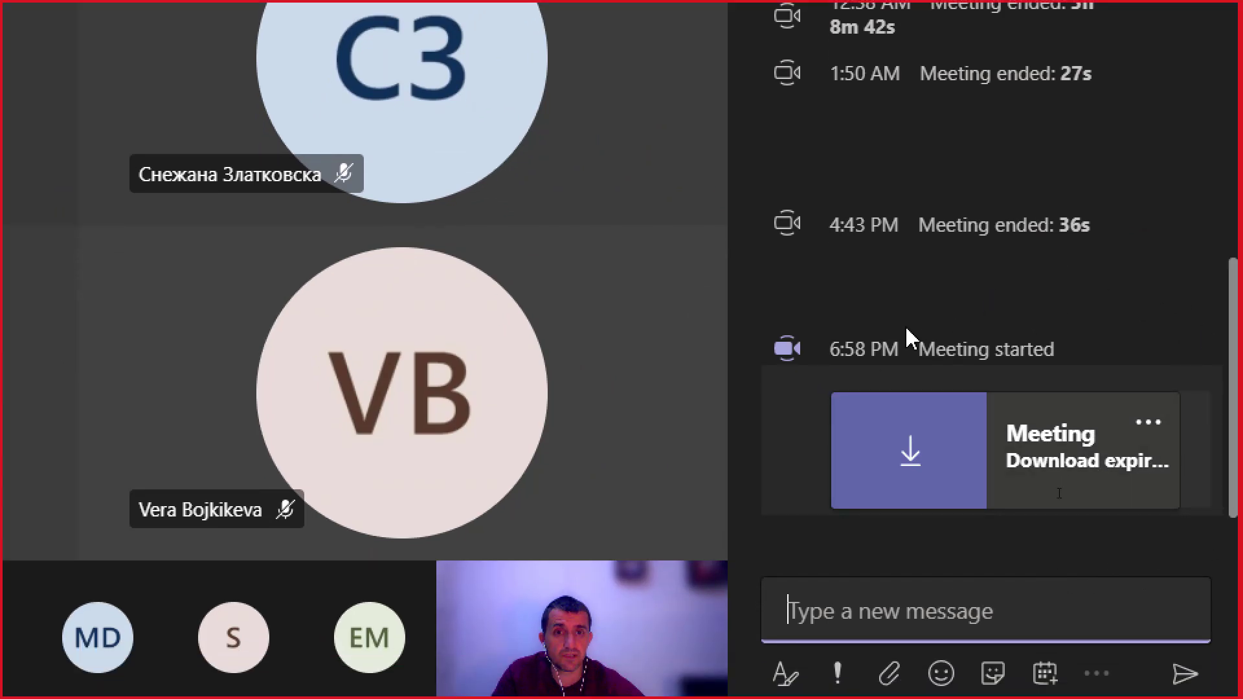
Inspect the recording card's options in the meeting chat, then return to the participants list.
{"action": "left_click", "coordinate": [1146, 426]}
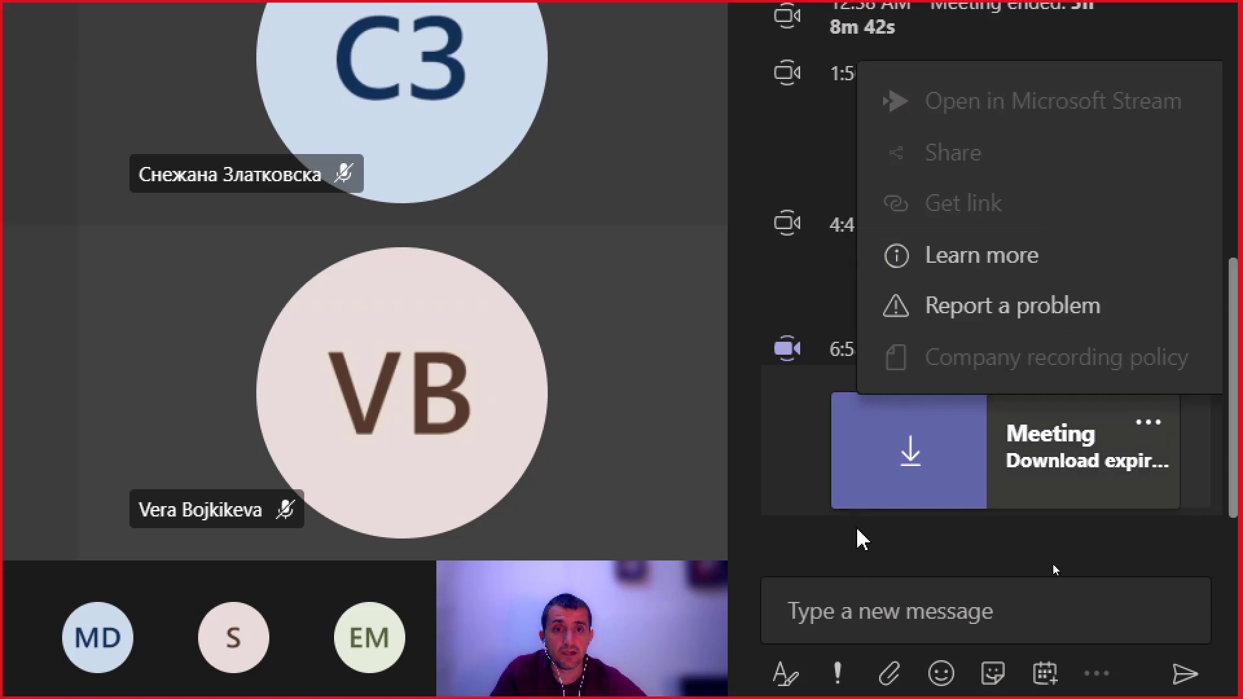
{"action": "left_click", "coordinate": [906, 467]}
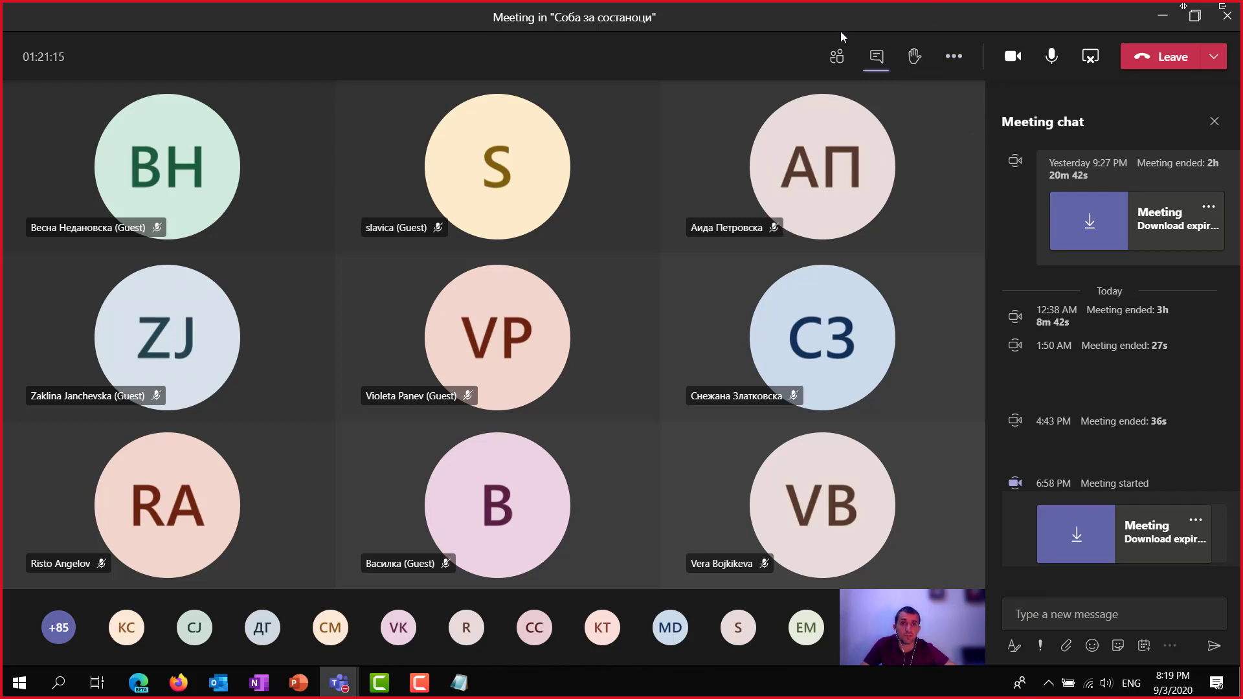
{"action": "left_click", "coordinate": [837, 56]}
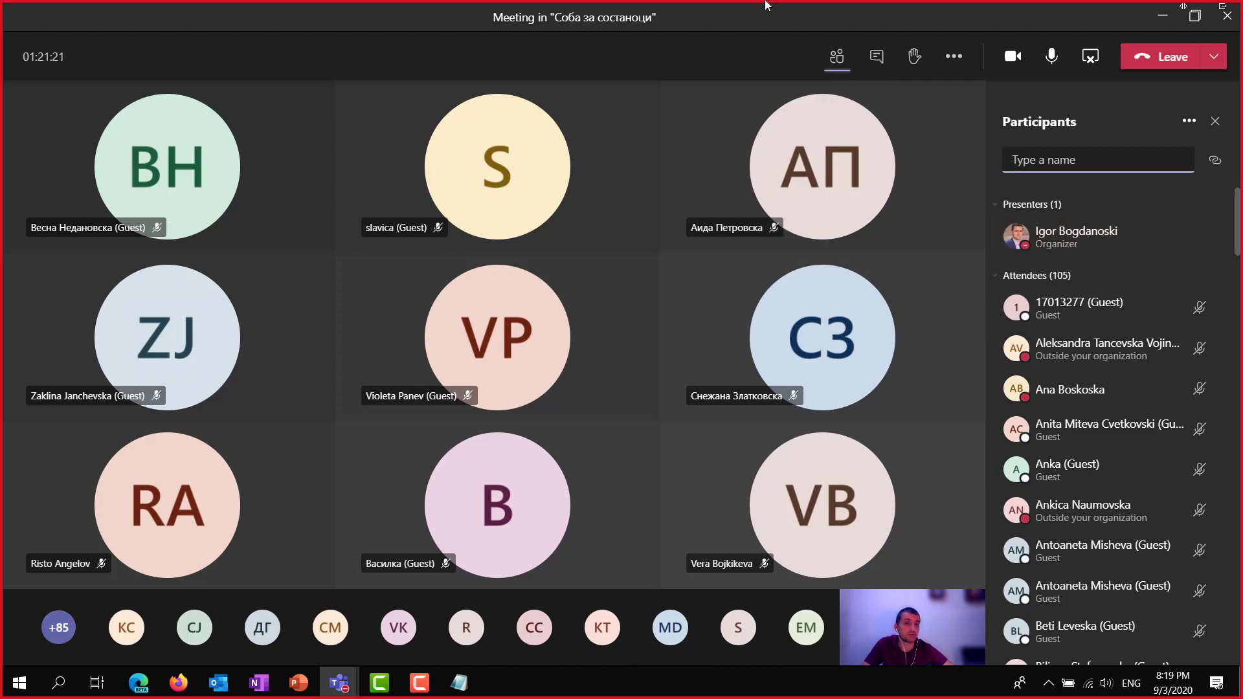
{"action": "mouse_move", "coordinate": [769, 7]}
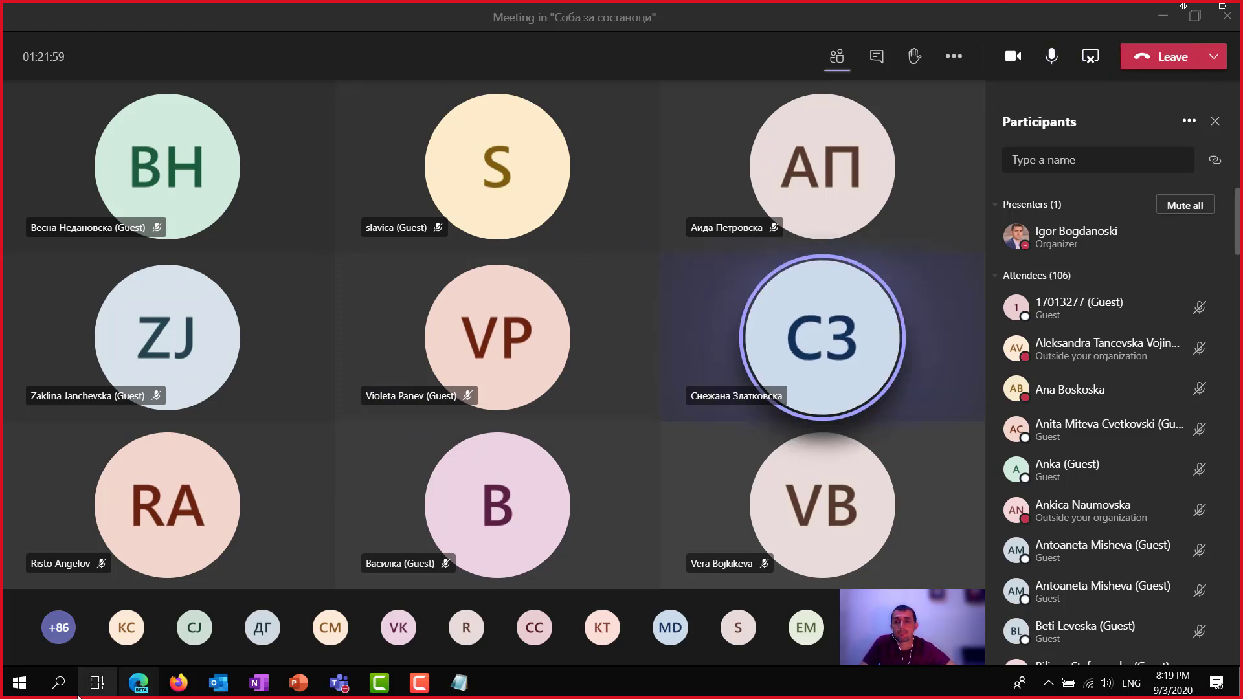
{"action": "mouse_move", "coordinate": [135, 668]}
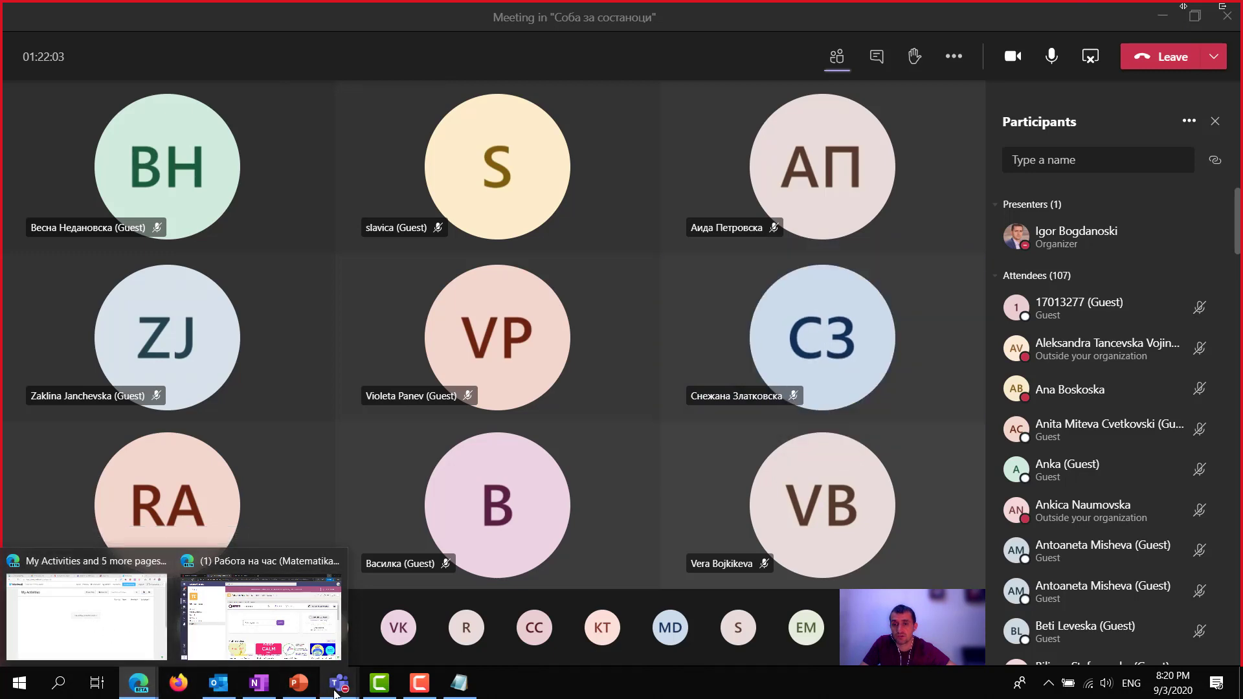
Search Teams apps for emaze, find no match, and clear the search.
{"action": "mouse_move", "coordinate": [343, 687]}
{"action": "left_click", "coordinate": [288, 596]}
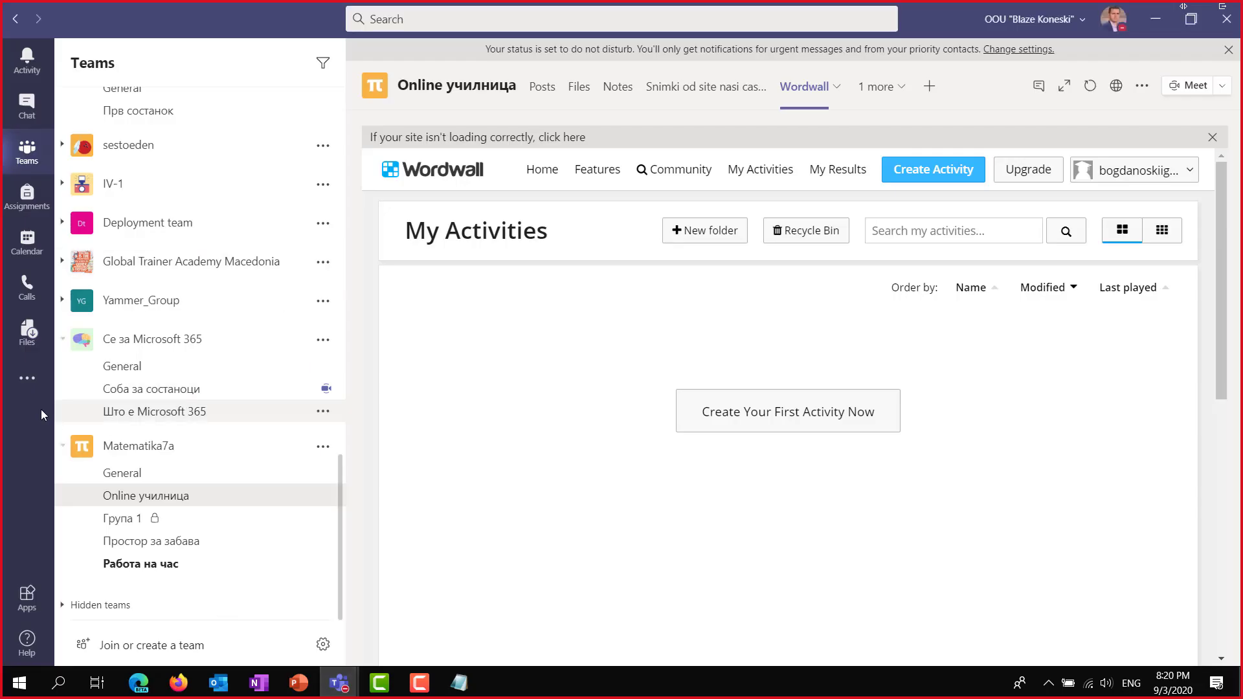
{"action": "left_click", "coordinate": [27, 377]}
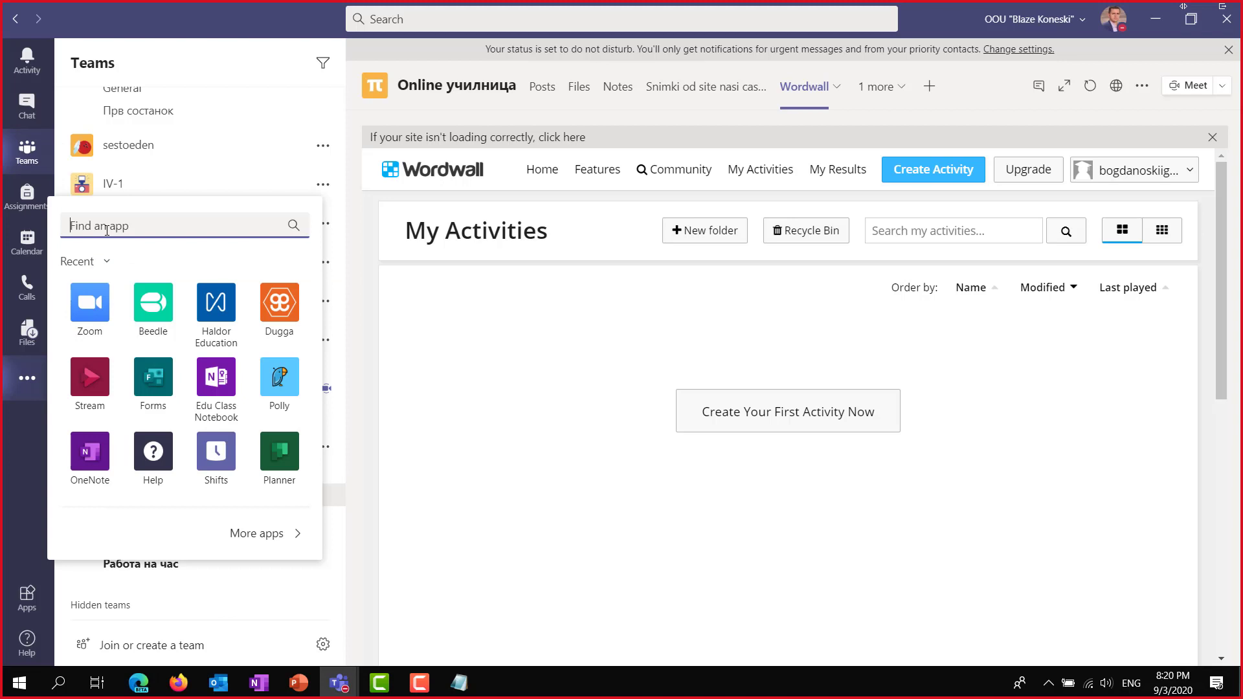
{"action": "type", "text": "emaze"}
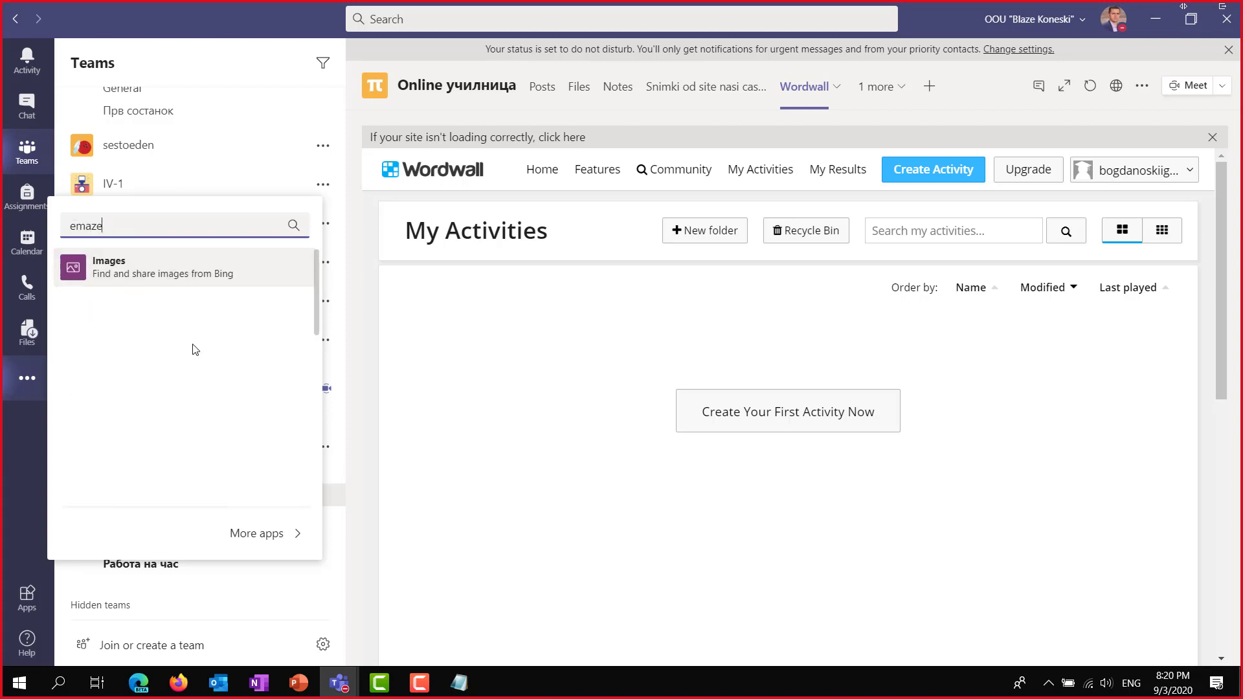
{"action": "key", "text": "BackSpace"}
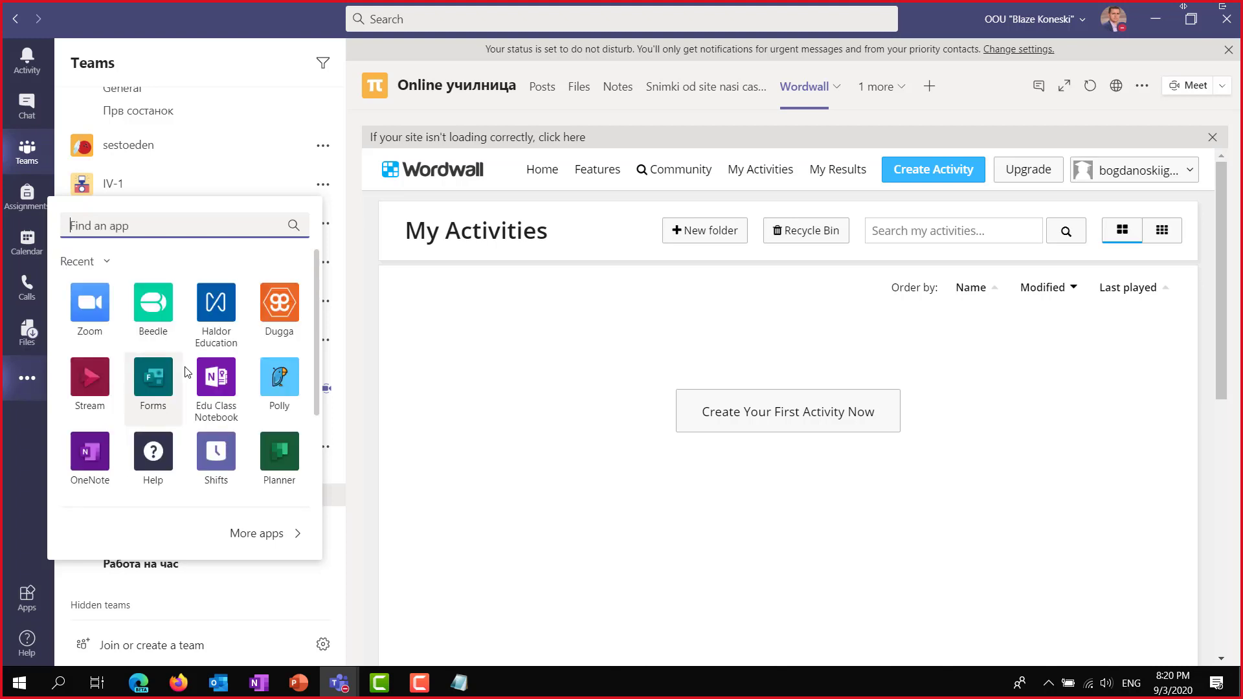
{"action": "left_click", "coordinate": [138, 682]}
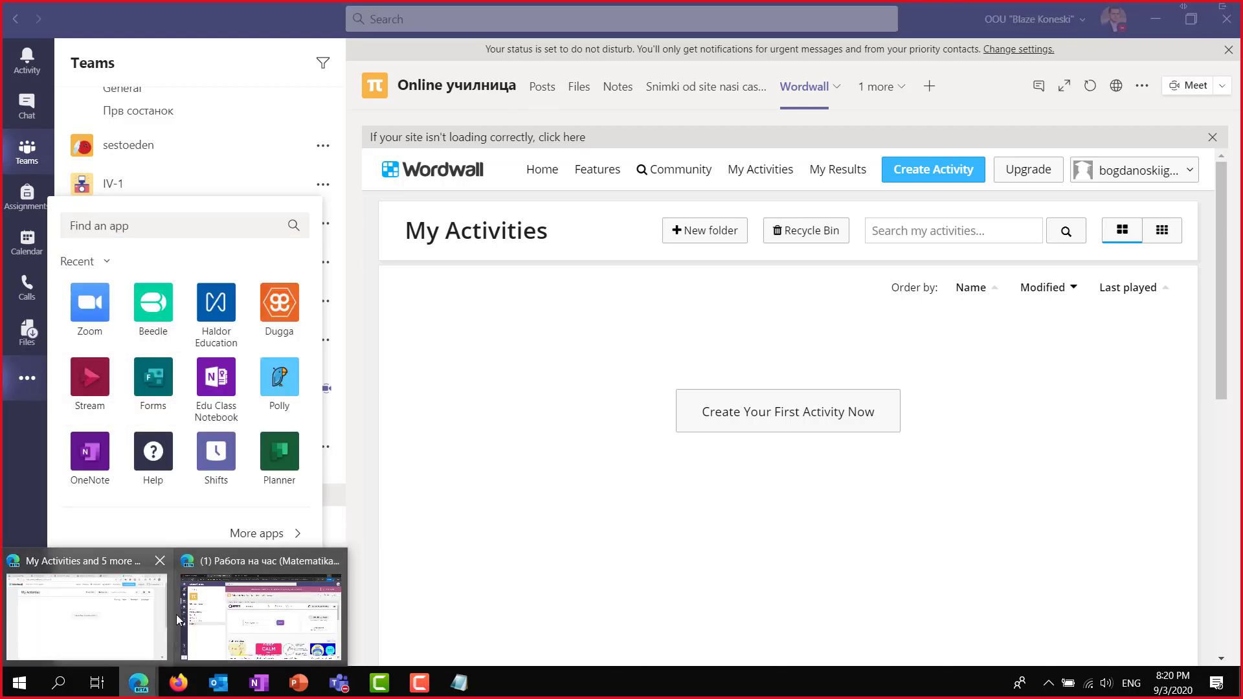
{"action": "left_click", "coordinate": [101, 628]}
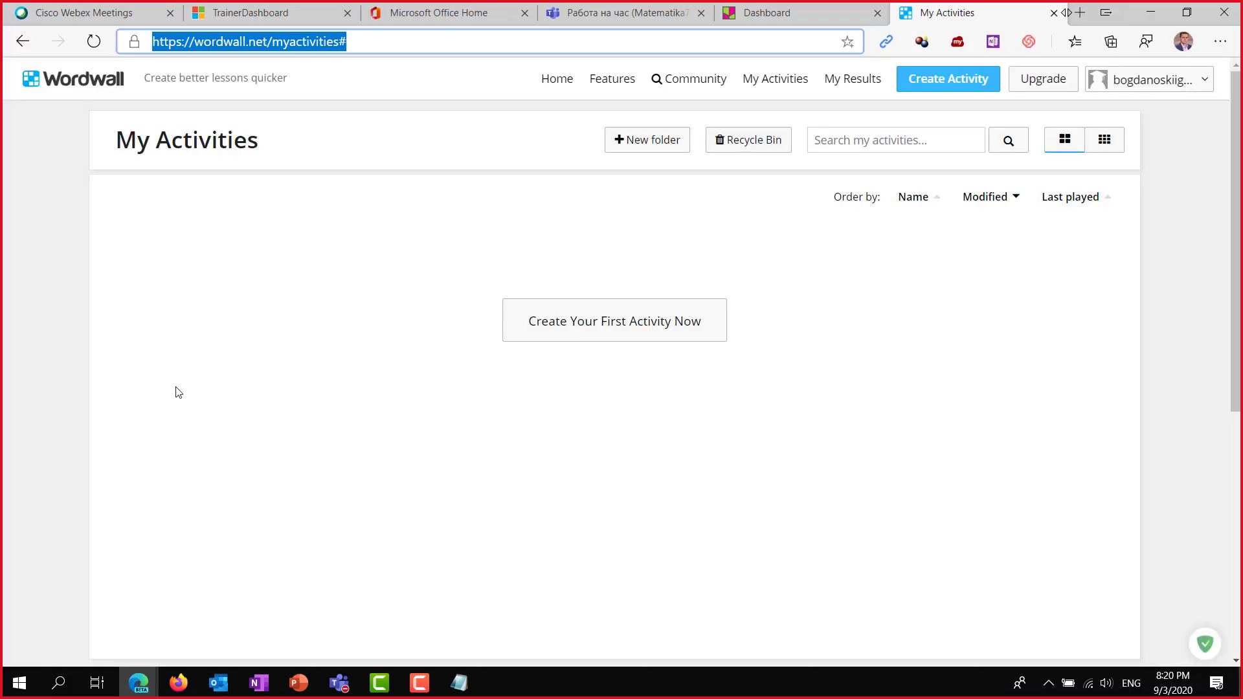
{"action": "left_click", "coordinate": [1079, 13]}
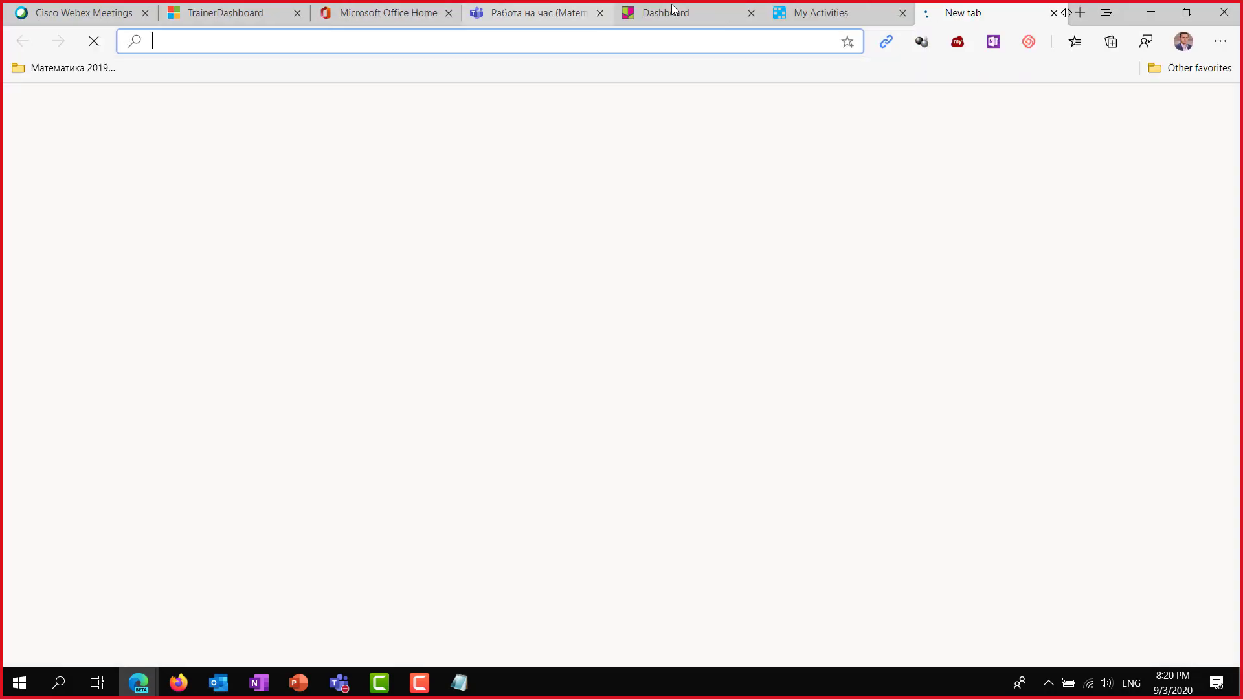
{"action": "type", "text": "emaze"}
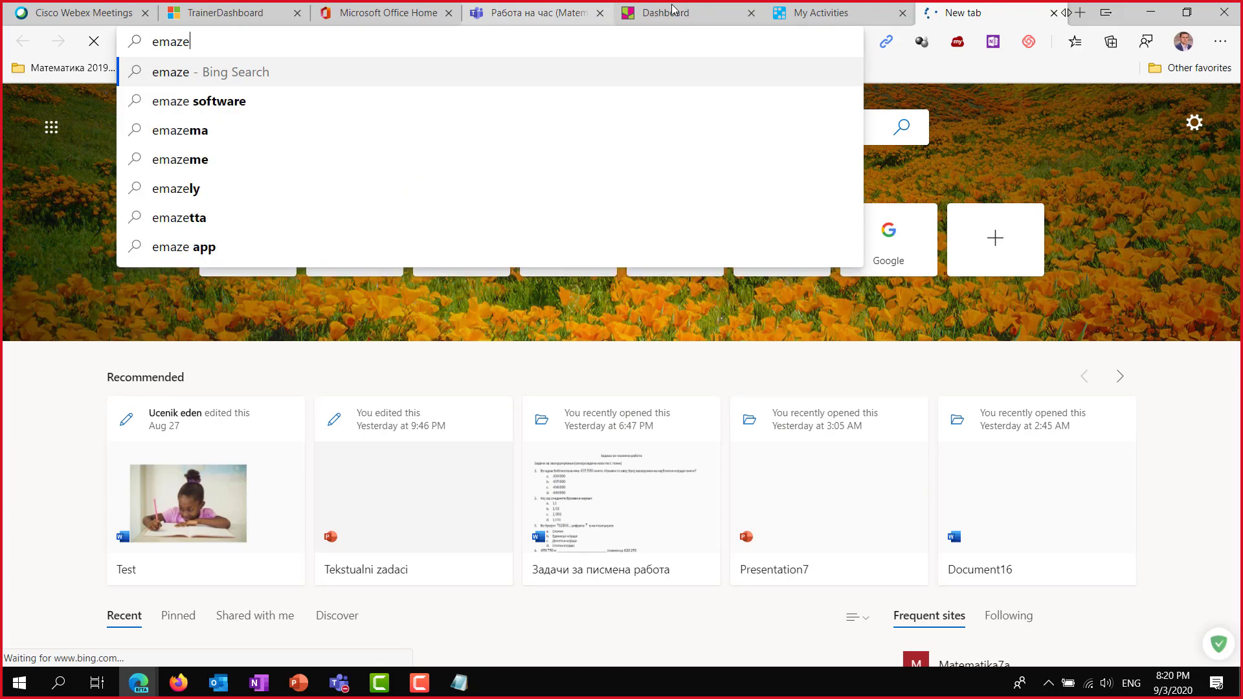
{"action": "key", "text": "Return"}
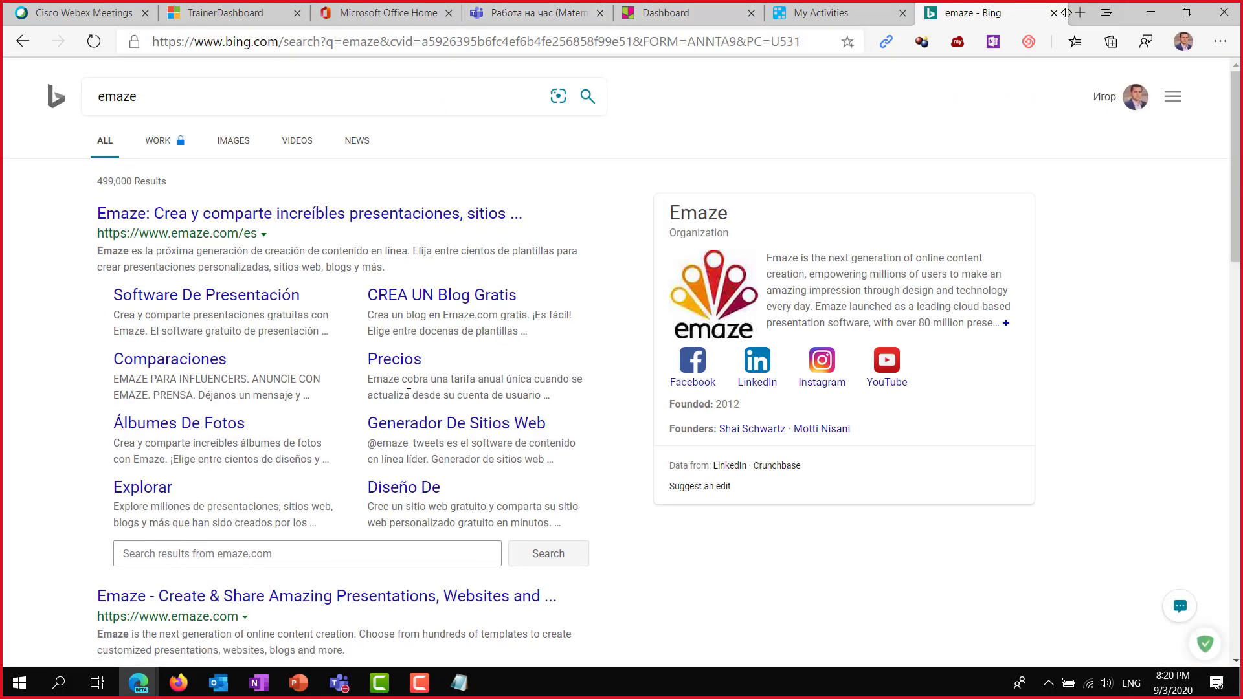
{"action": "scroll", "coordinate": [349, 369], "scroll_direction": "down", "scroll_amount": 1}
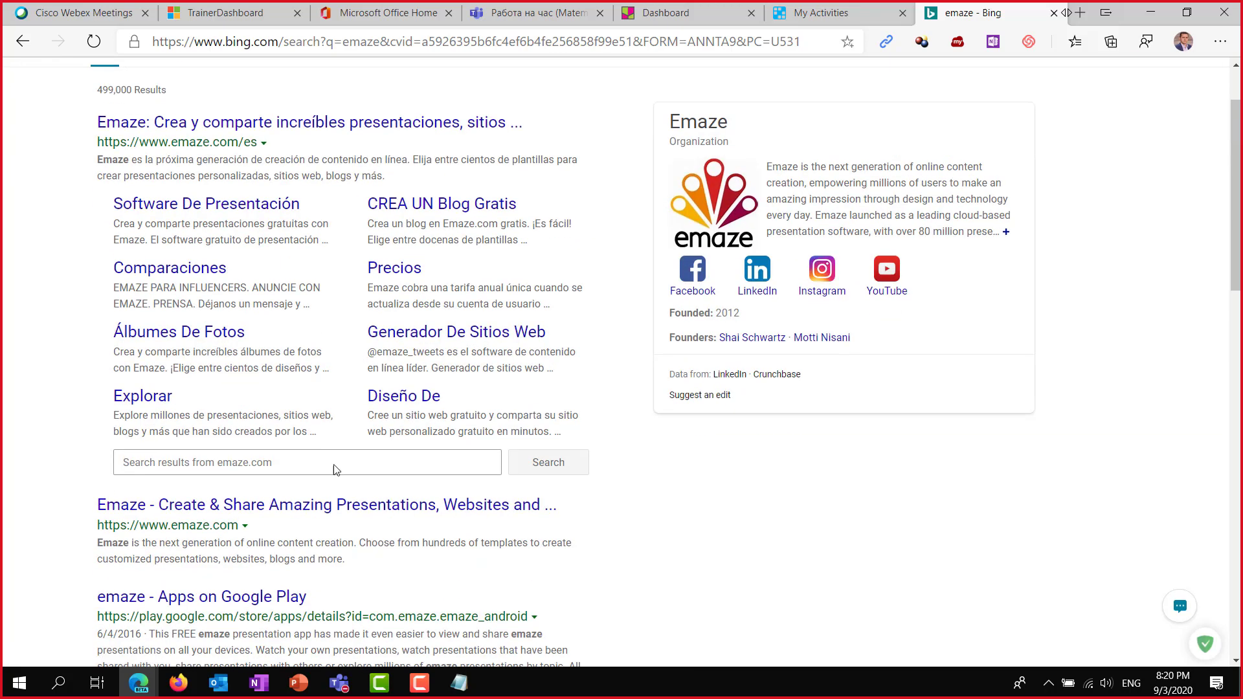
{"action": "left_click", "coordinate": [274, 508]}
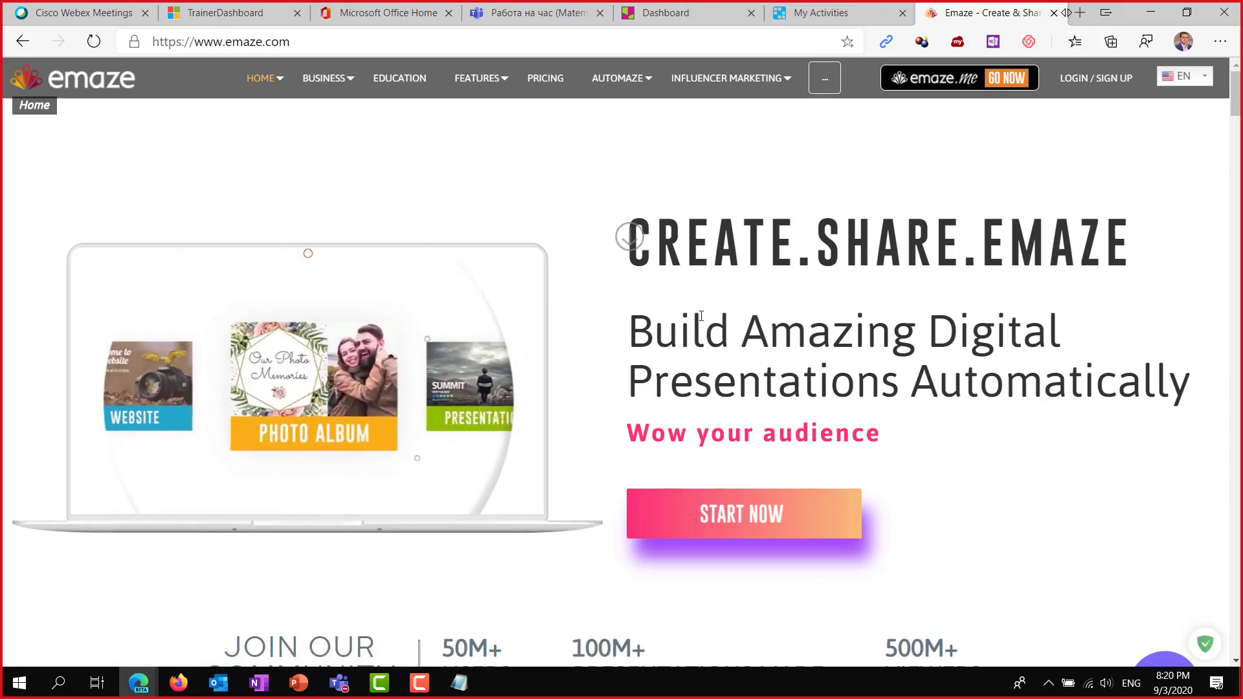
Sign up to Emaze with the Google account, allow access, and copy the presentations page address.
{"action": "scroll", "coordinate": [766, 287], "scroll_direction": "down", "scroll_amount": 3}
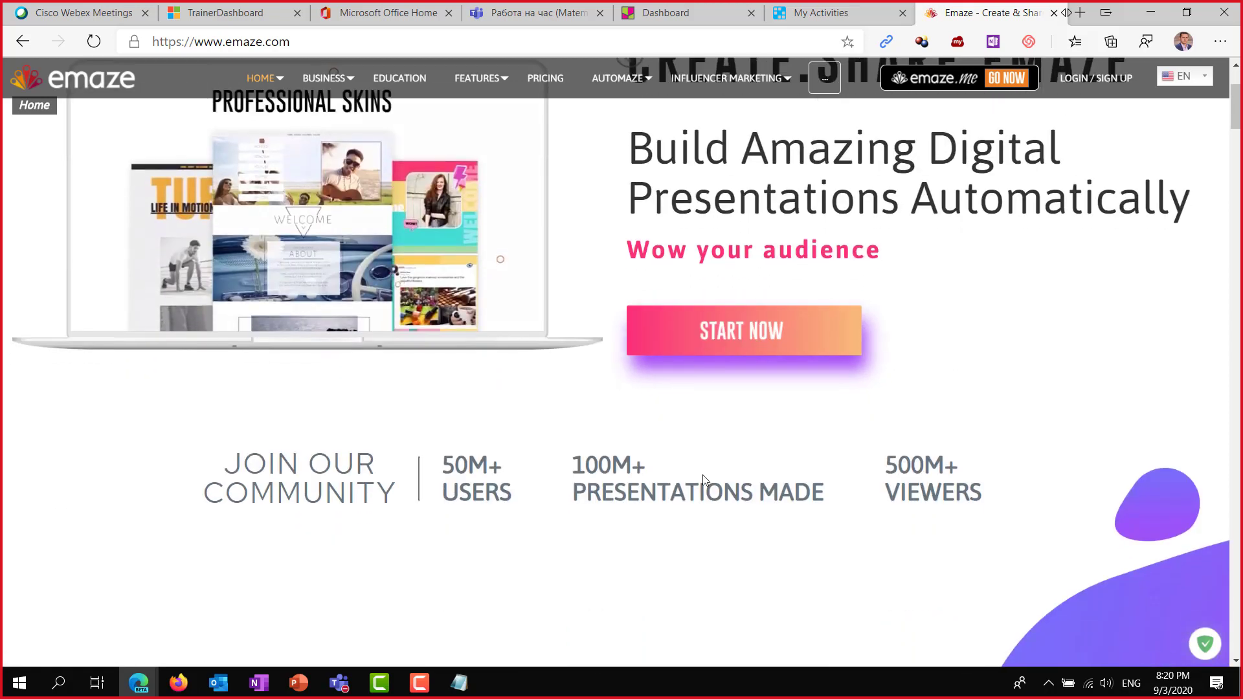
{"action": "scroll", "coordinate": [863, 457], "scroll_direction": "up", "scroll_amount": 3}
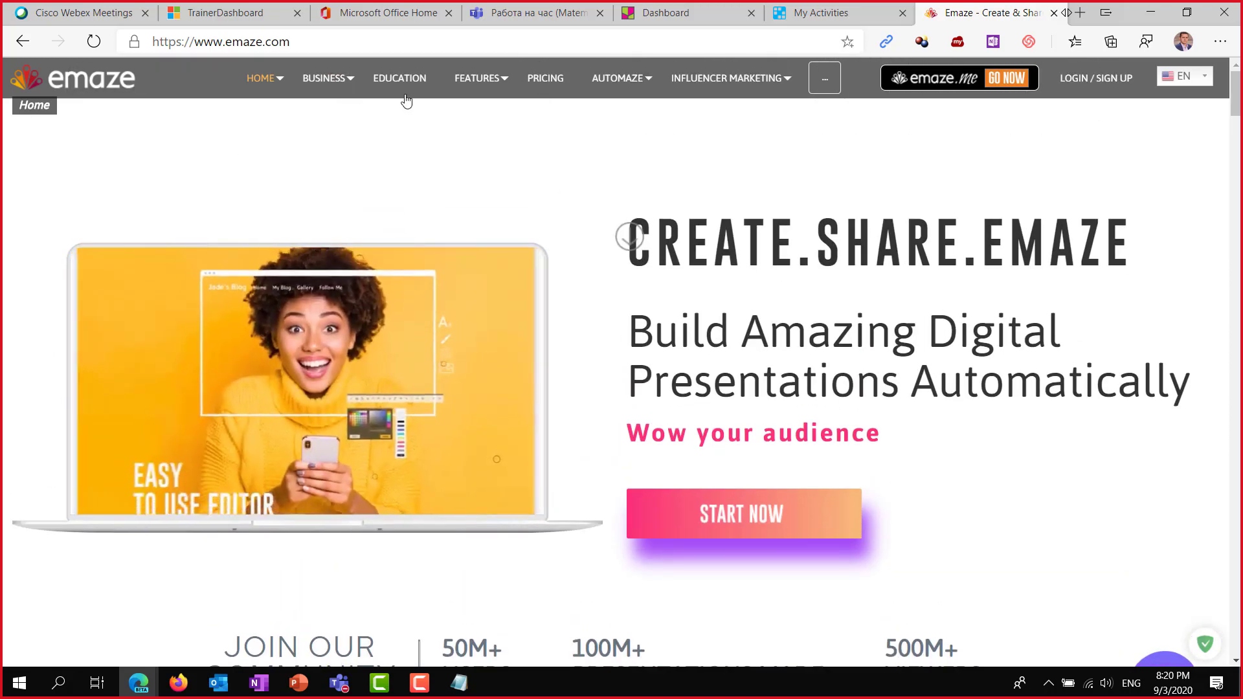
{"action": "left_click", "coordinate": [1082, 78]}
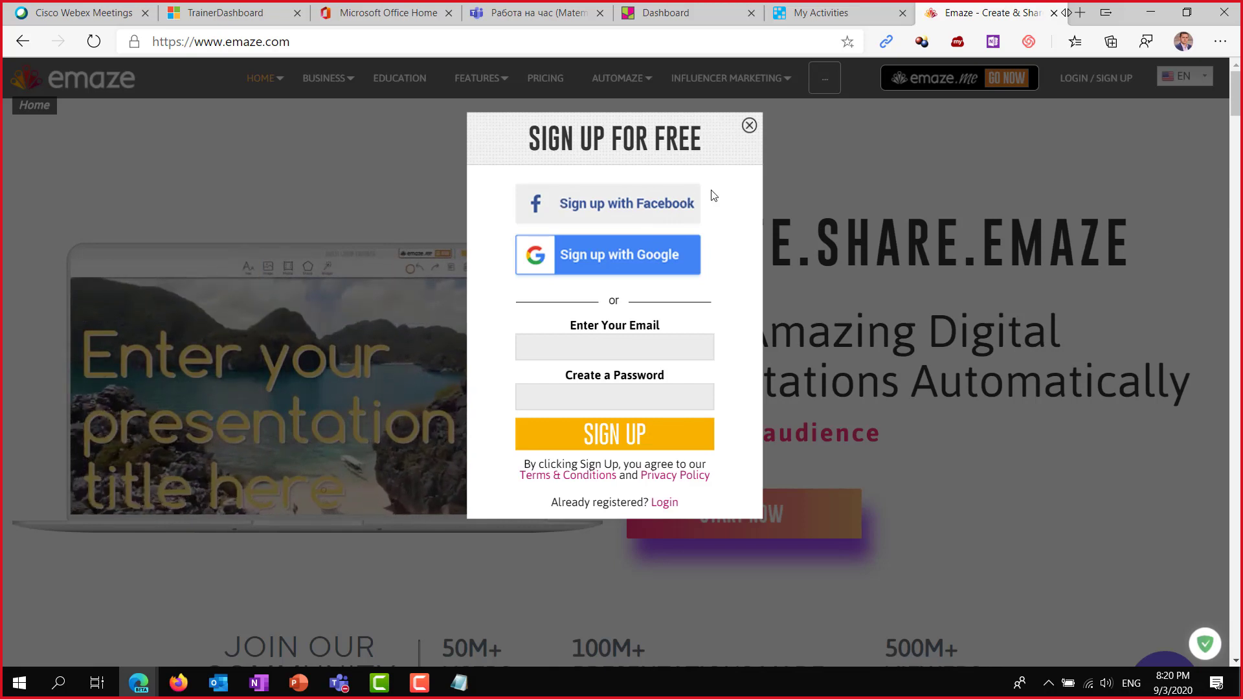
{"action": "left_click", "coordinate": [623, 255]}
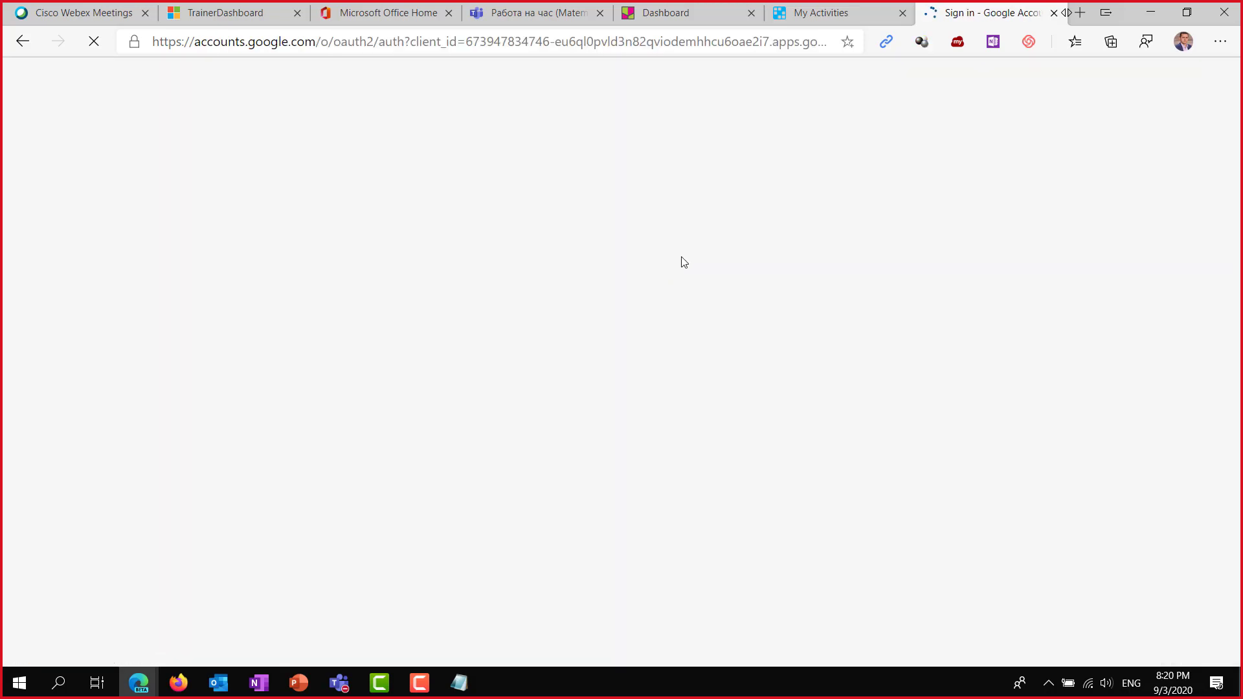
{"action": "left_click", "coordinate": [586, 354]}
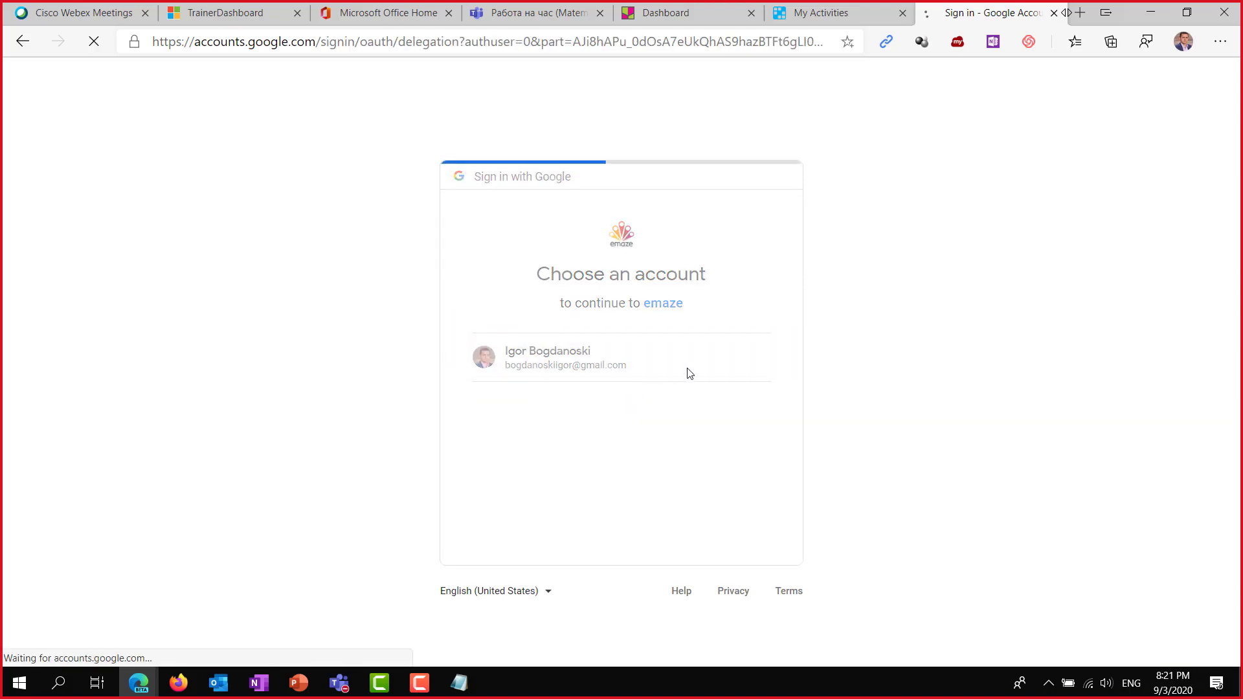
{"action": "left_click", "coordinate": [719, 584]}
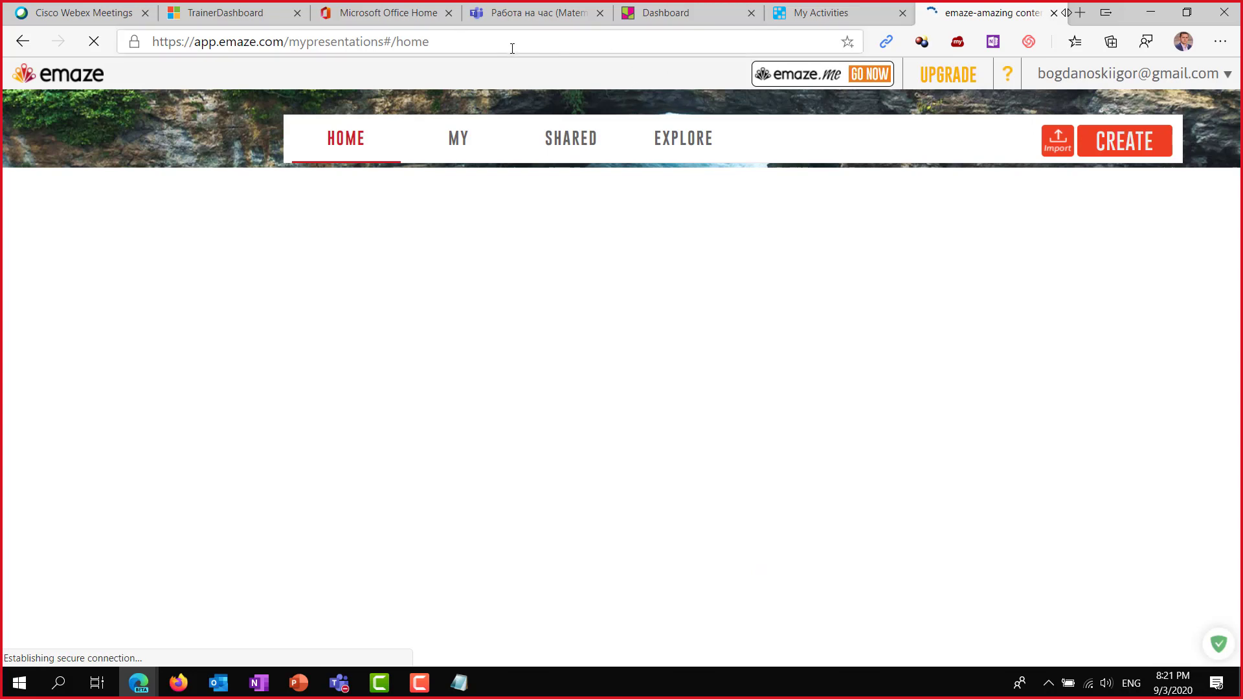
{"action": "left_click", "coordinate": [508, 36]}
{"action": "key", "text": "ctrl+c"}
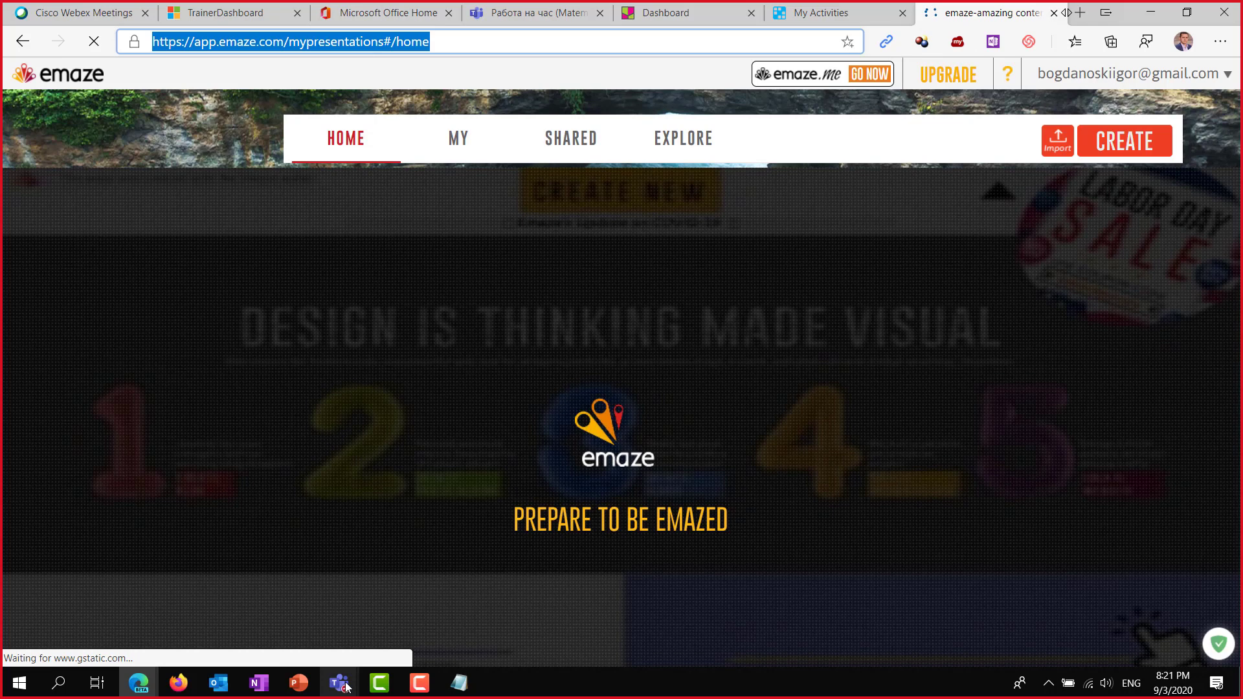
{"action": "left_click", "coordinate": [339, 682]}
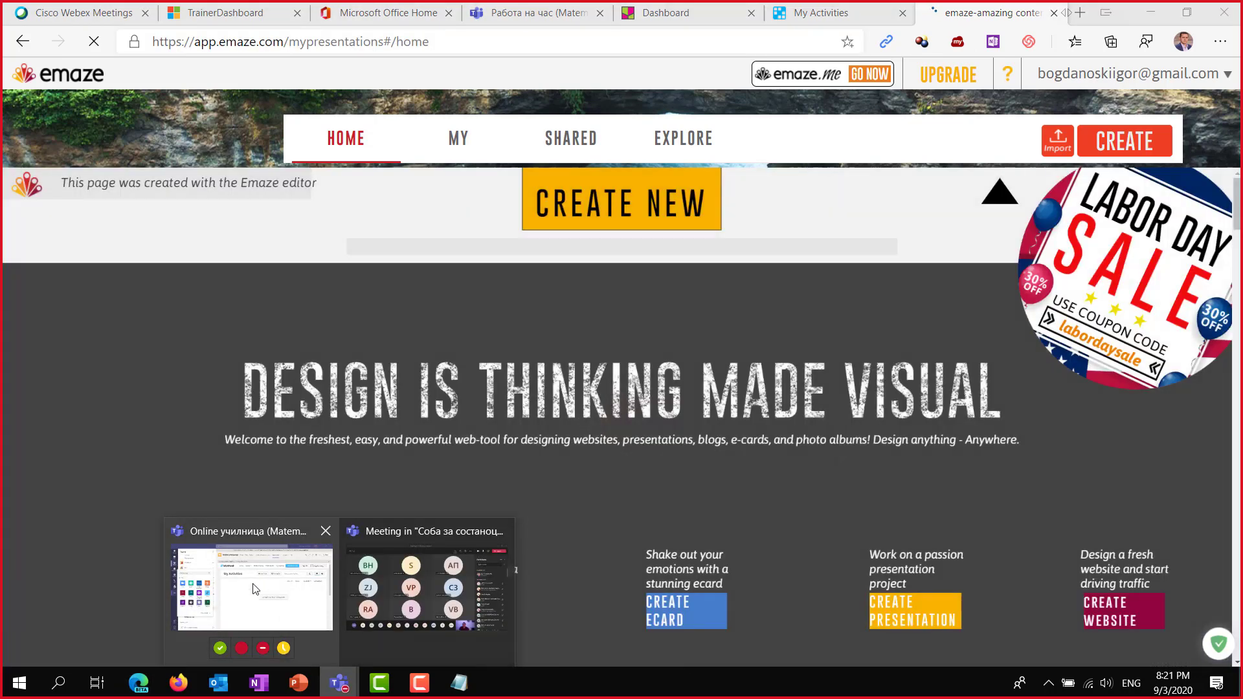
Return to Teams and open Matematika7a's Работа на час channel with its Padlet and Quizzes tabs.
{"action": "left_click", "coordinate": [284, 621]}
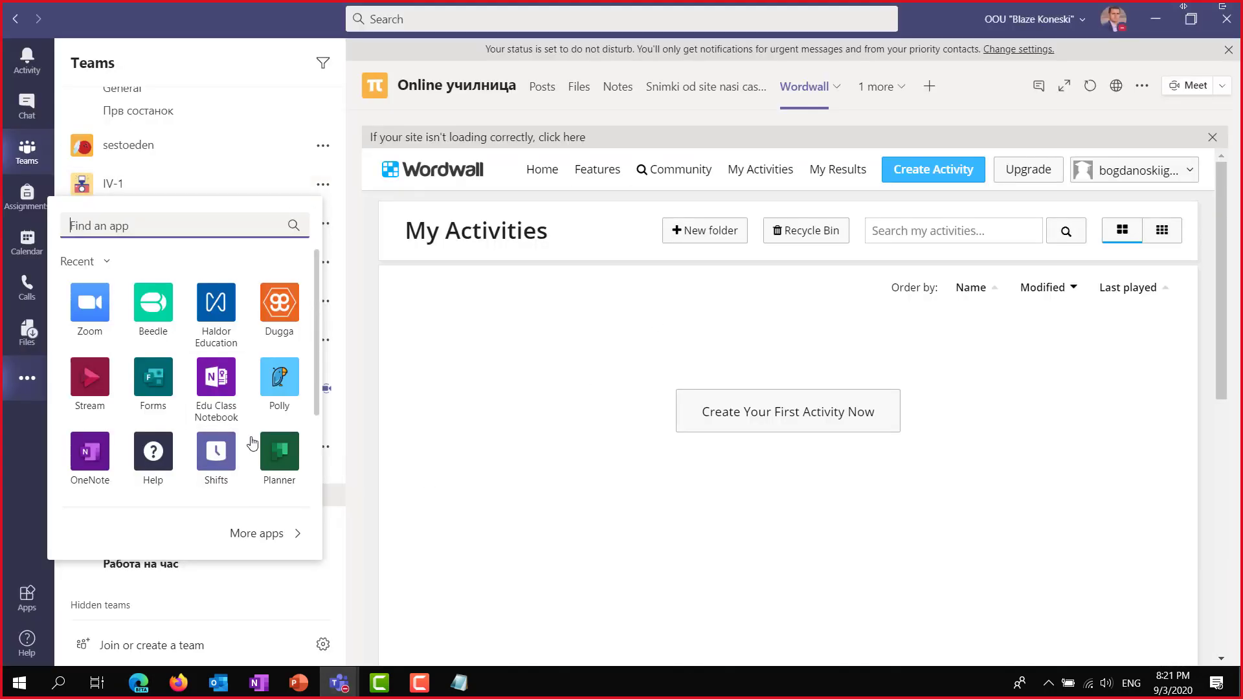
{"action": "left_click", "coordinate": [265, 605]}
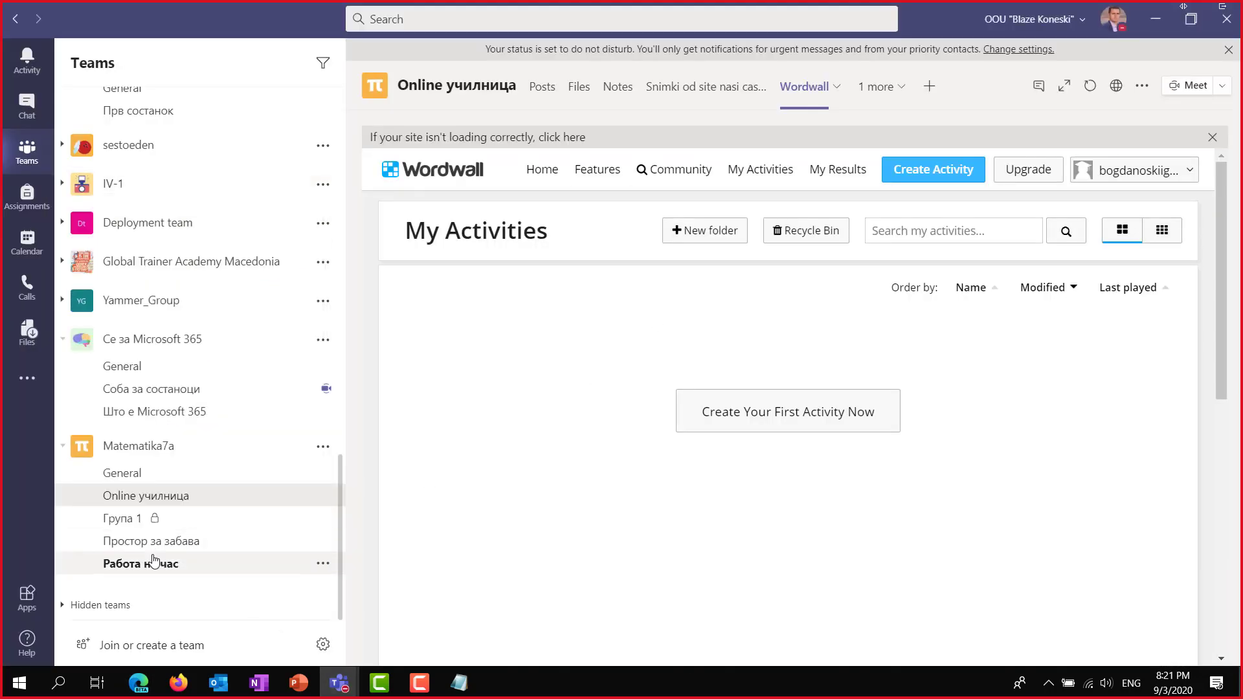
{"action": "left_click", "coordinate": [170, 542]}
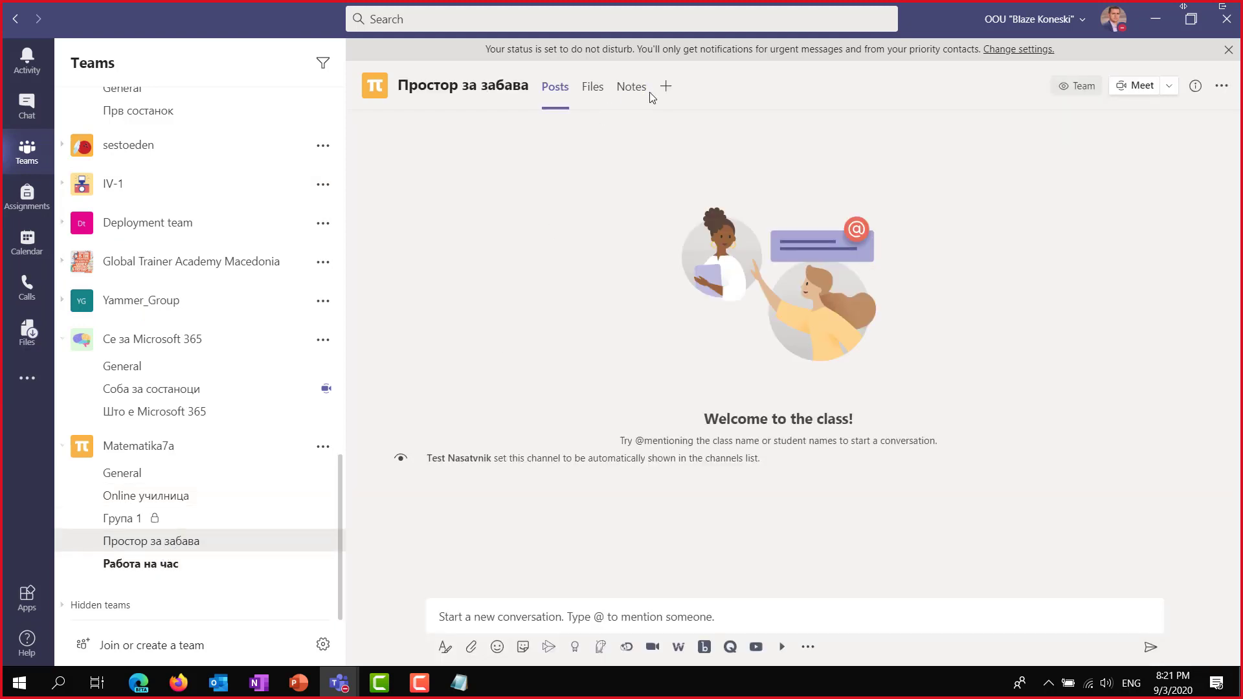
{"action": "left_click", "coordinate": [162, 565]}
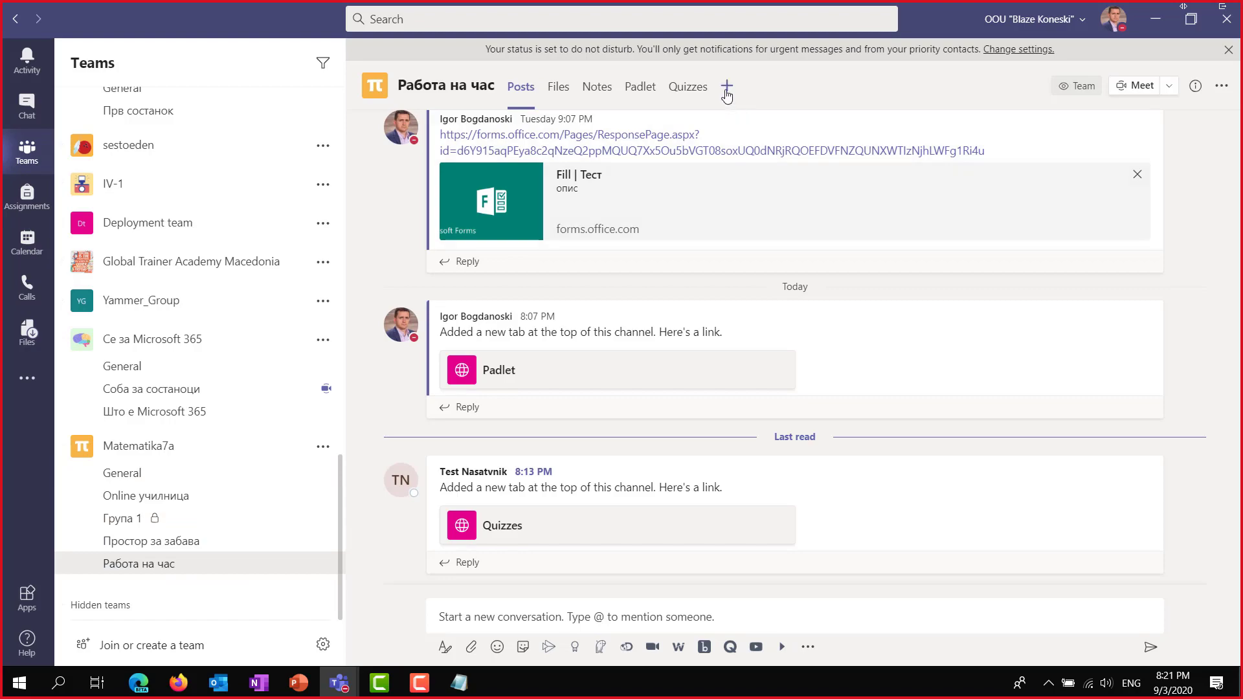
Save a Website tab named emaze pointing to app.emaze.com/mypresentations#/home.
{"action": "left_click", "coordinate": [728, 87]}
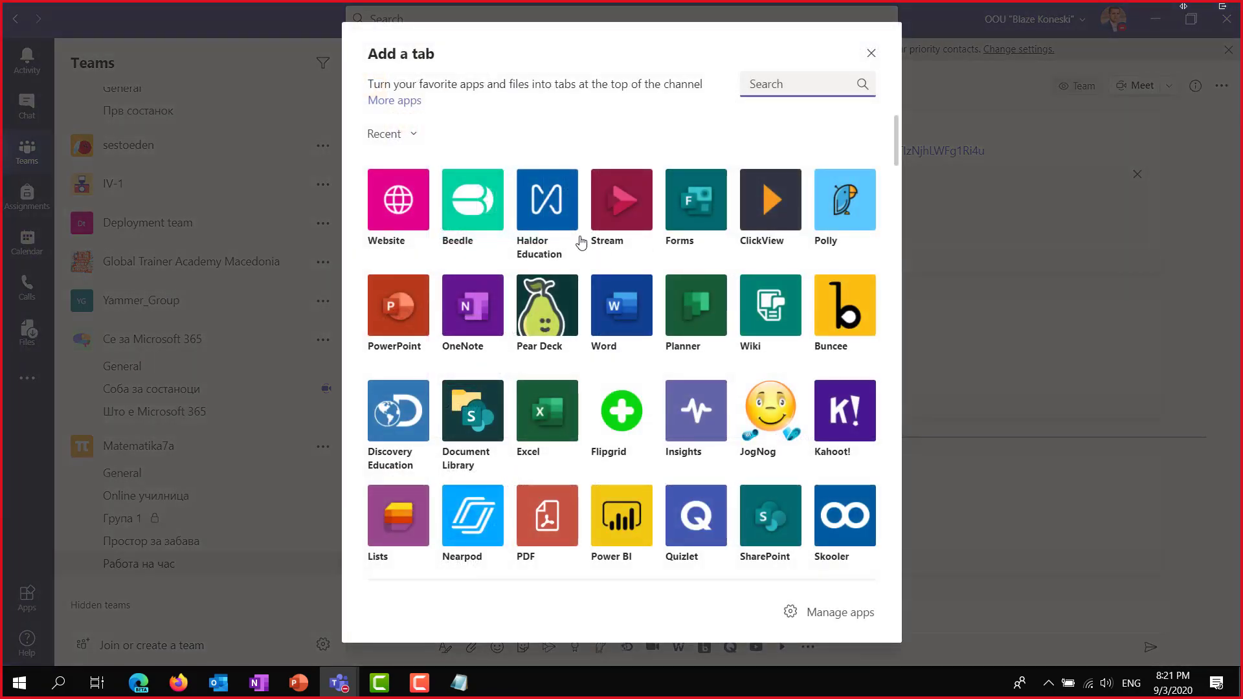
{"action": "left_click", "coordinate": [390, 208]}
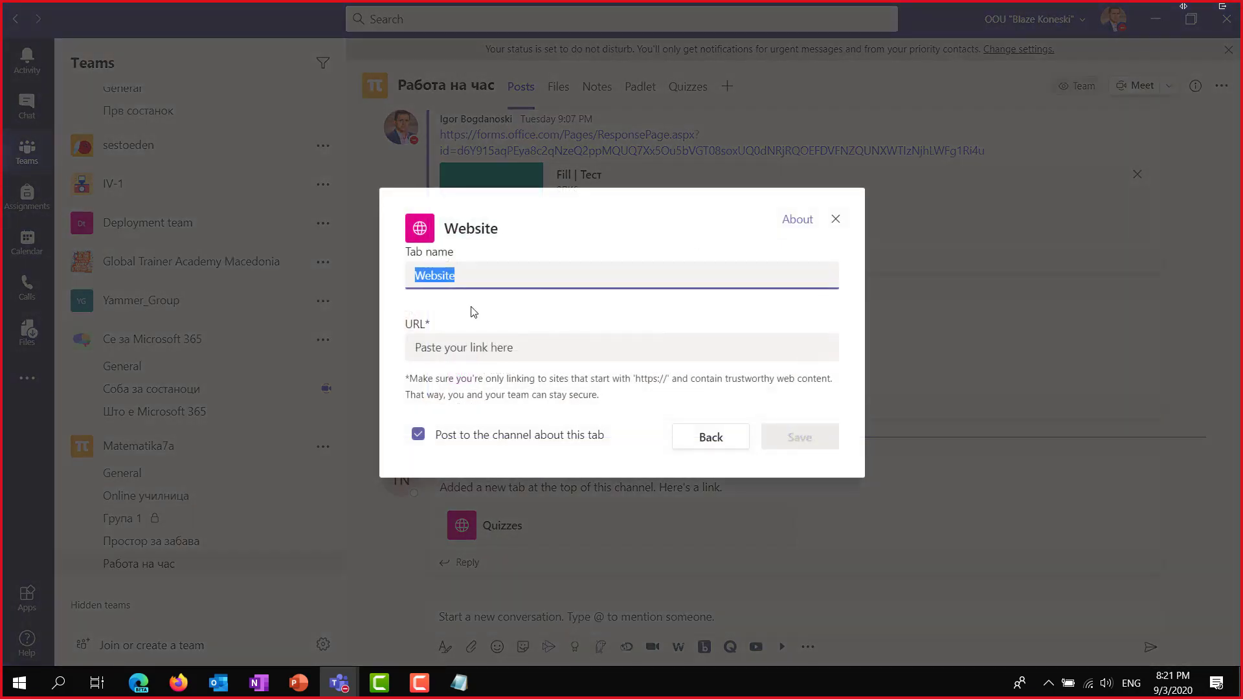
{"action": "left_click", "coordinate": [444, 361]}
{"action": "key", "text": "ctrl+v"}
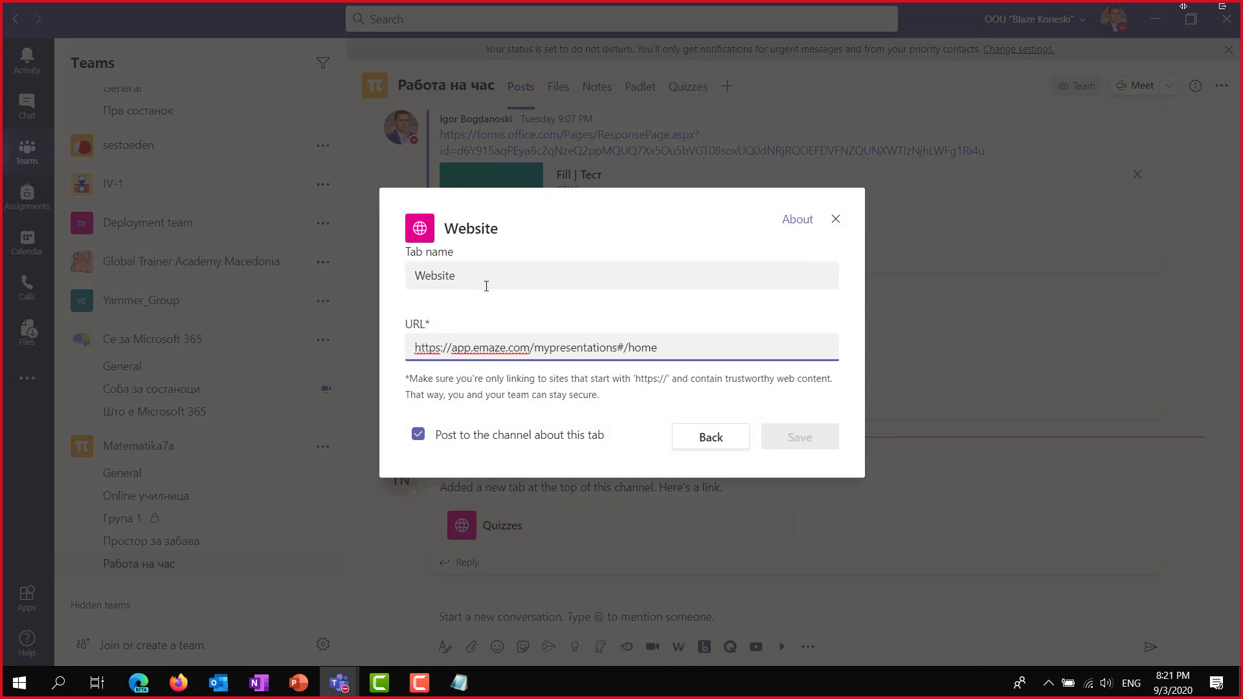
{"action": "left_click", "coordinate": [495, 279]}
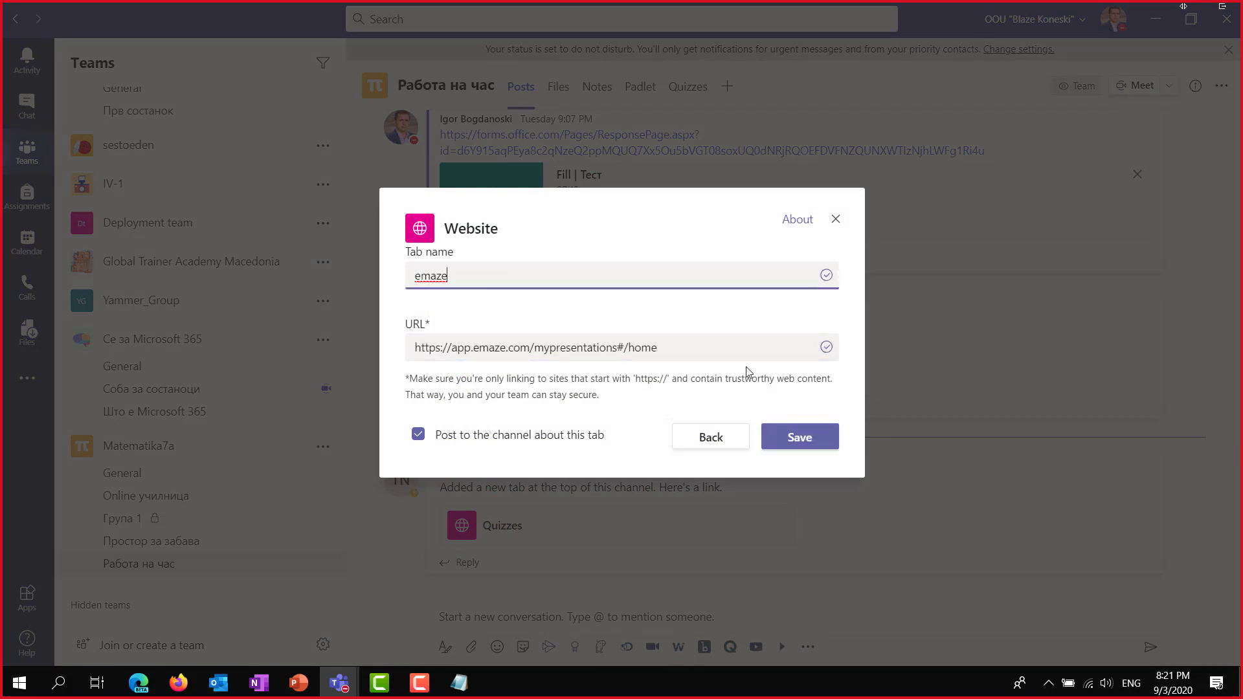
{"action": "left_click", "coordinate": [796, 435]}
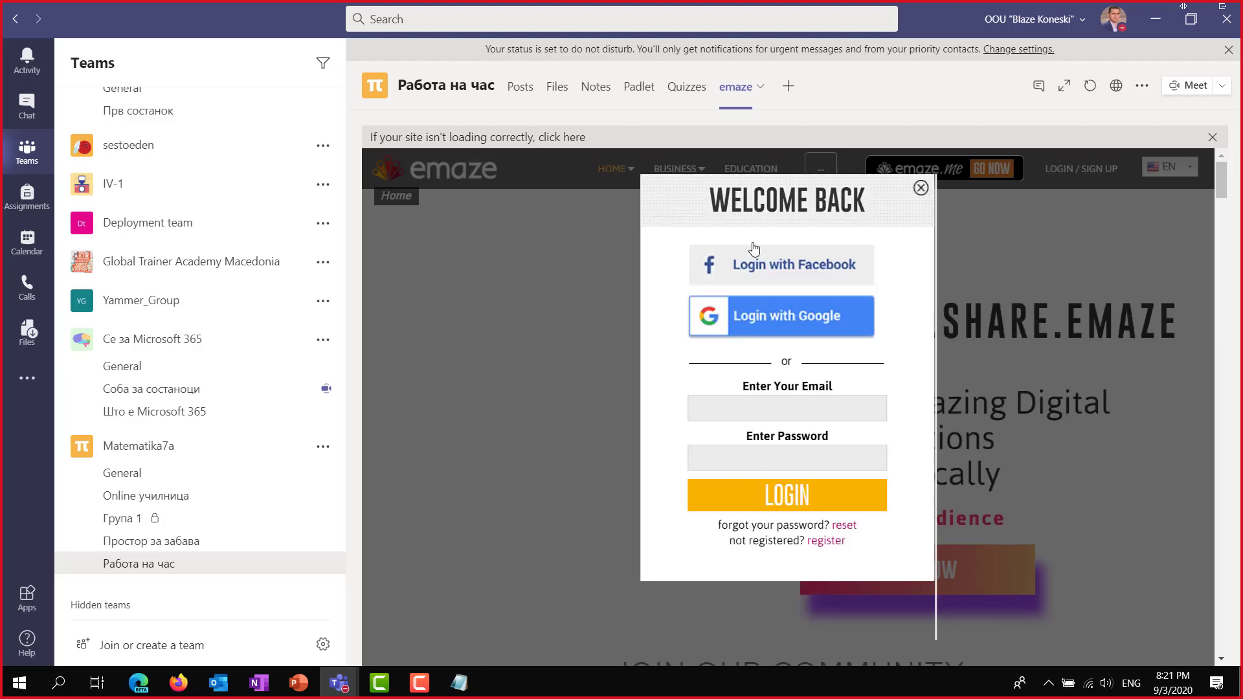
Log the emaze tab in with the Google account, allow access, and open Matematika7a General.
{"action": "left_click", "coordinate": [795, 321]}
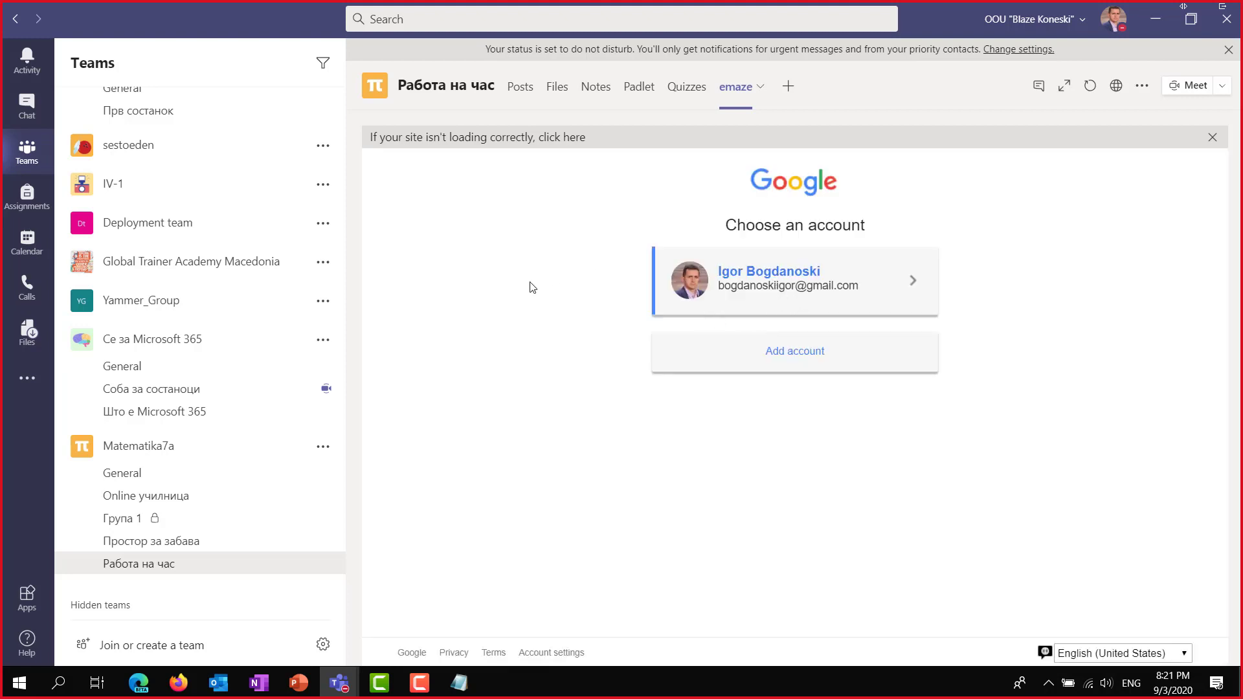
{"action": "left_click", "coordinate": [751, 289]}
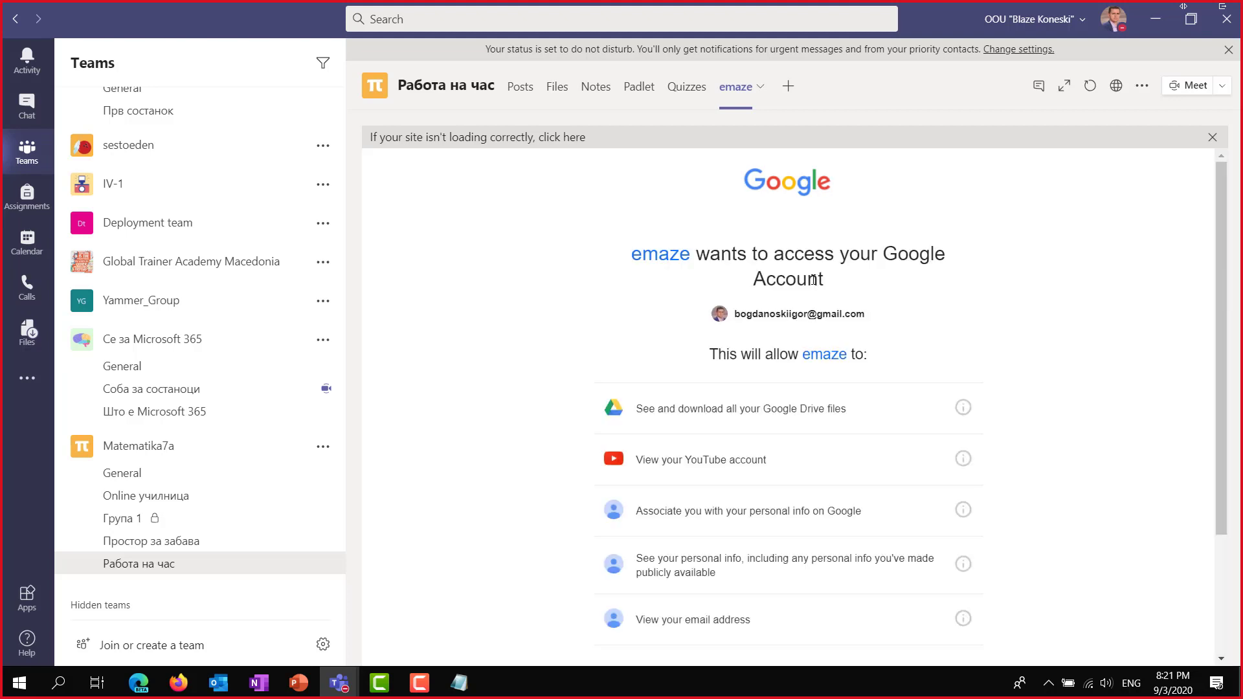
{"action": "scroll", "coordinate": [752, 440], "scroll_direction": "down", "scroll_amount": 3}
{"action": "left_click", "coordinate": [920, 578]}
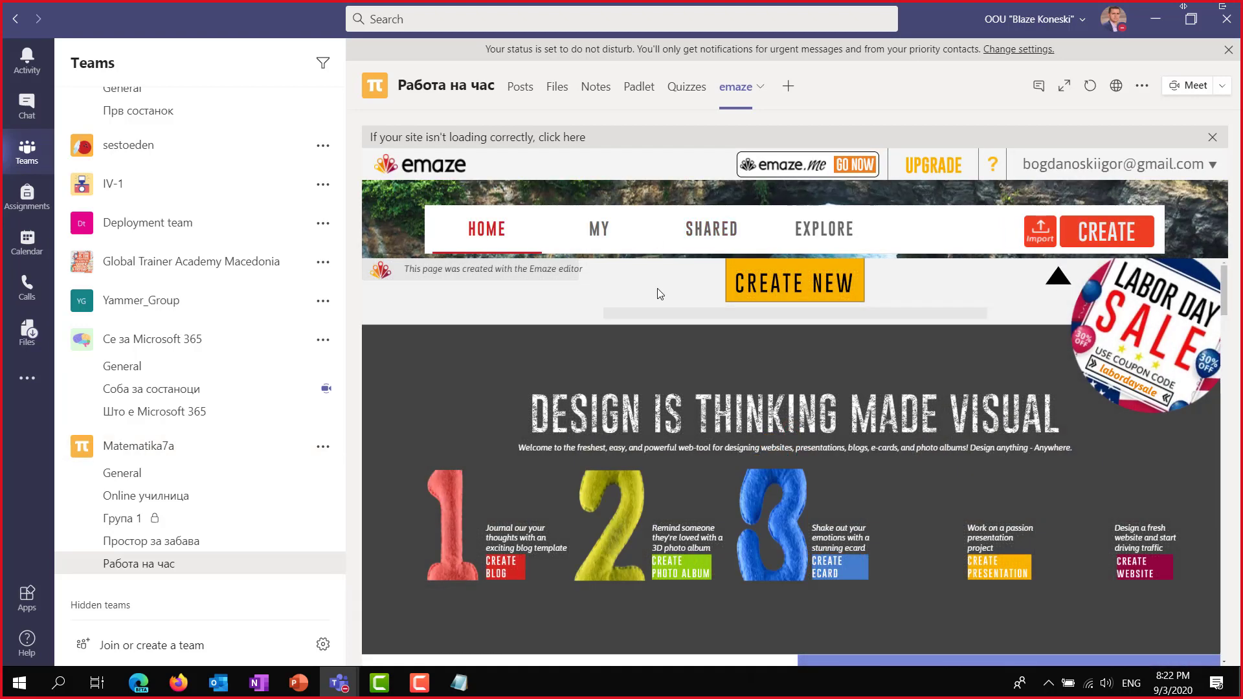
{"action": "scroll", "coordinate": [476, 427], "scroll_direction": "down", "scroll_amount": 6}
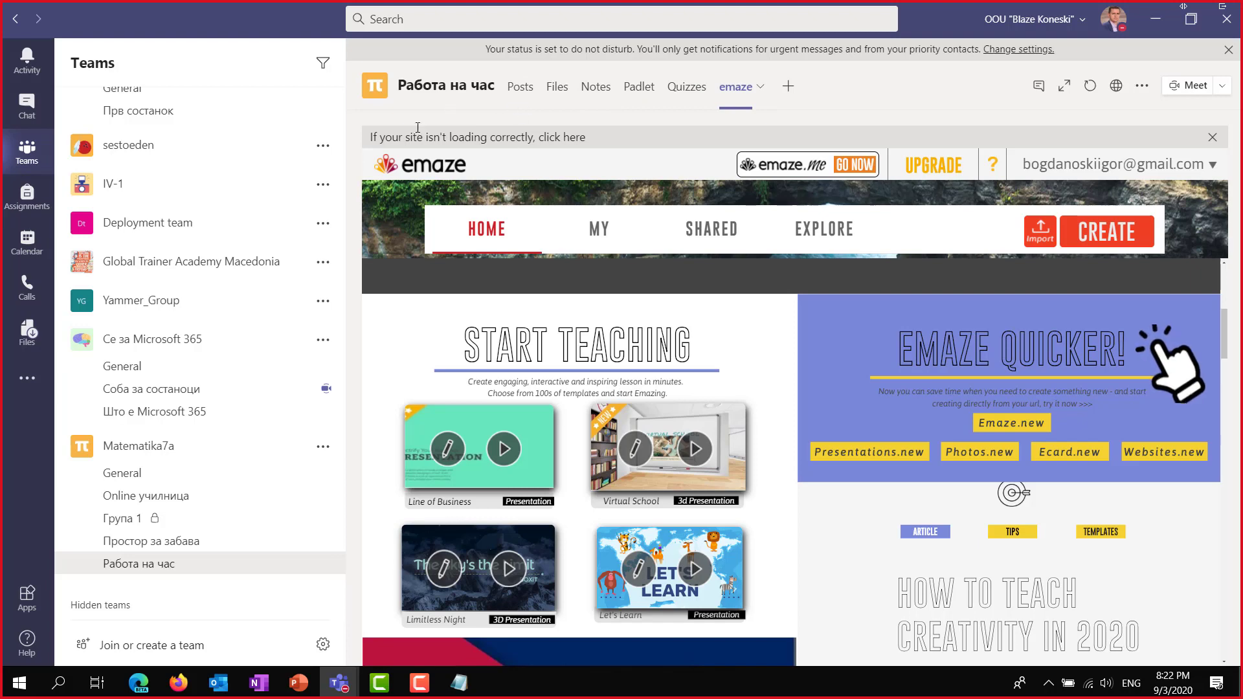
{"action": "left_click", "coordinate": [134, 475]}
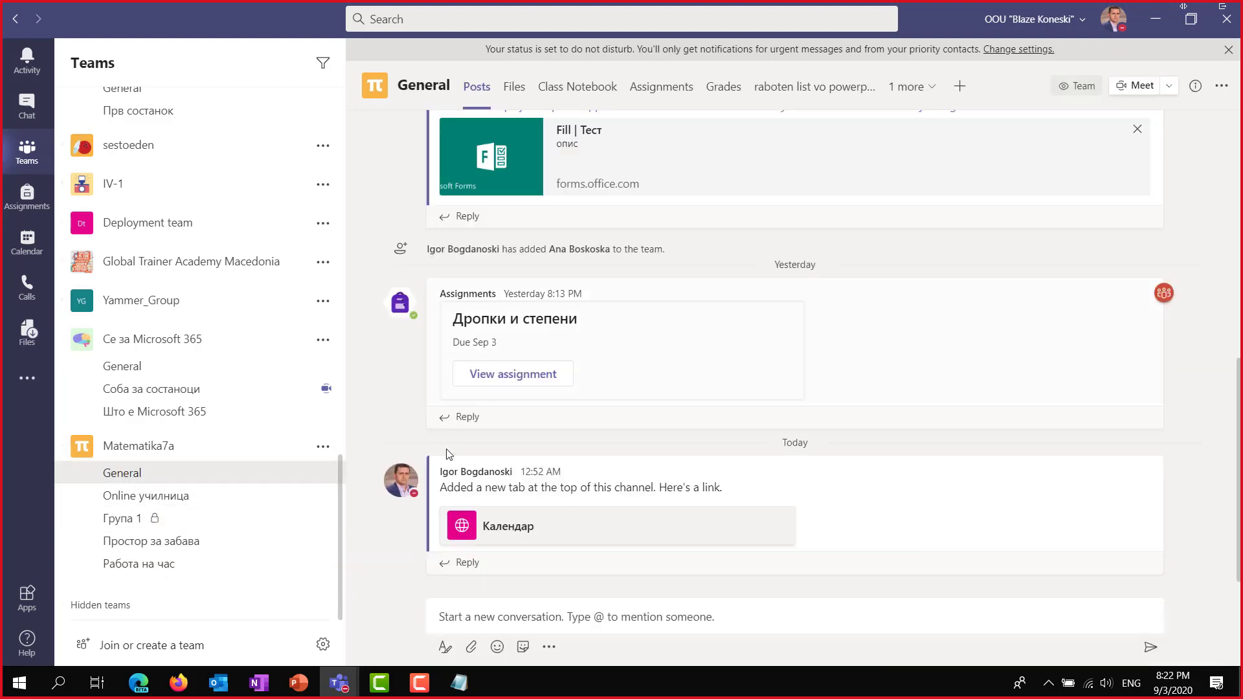
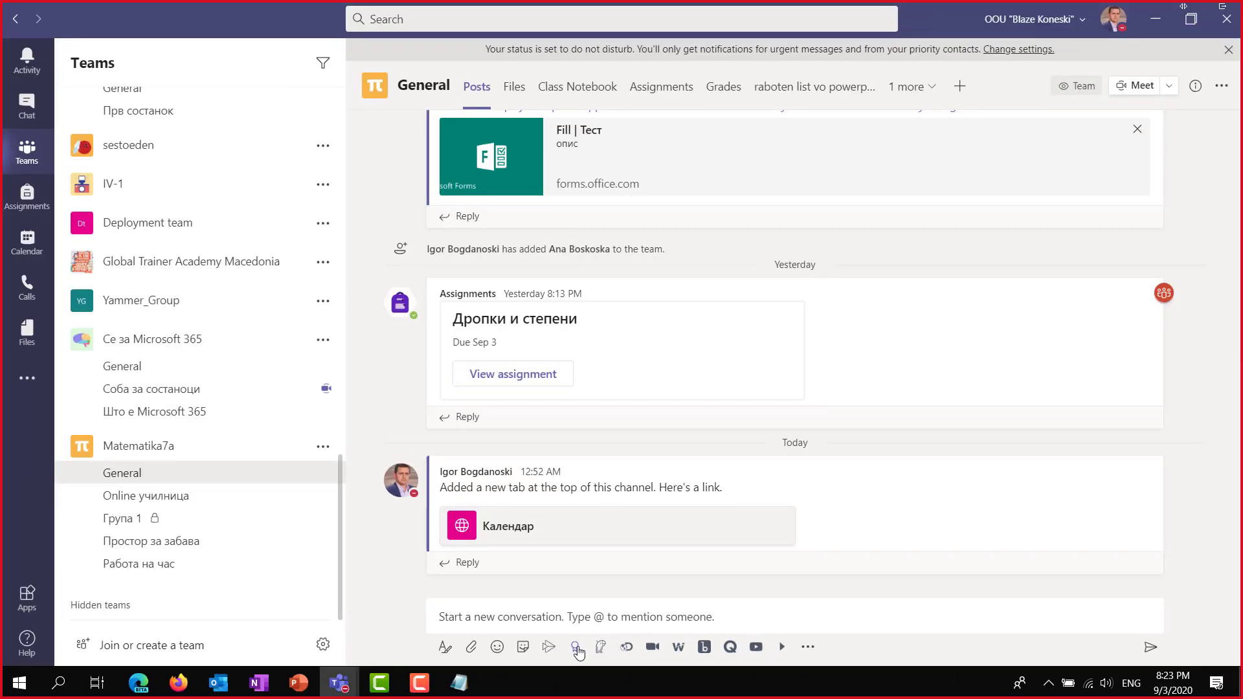
Start a Kind heart praise and add the suggested team member as recipient.
{"action": "left_click", "coordinate": [576, 647]}
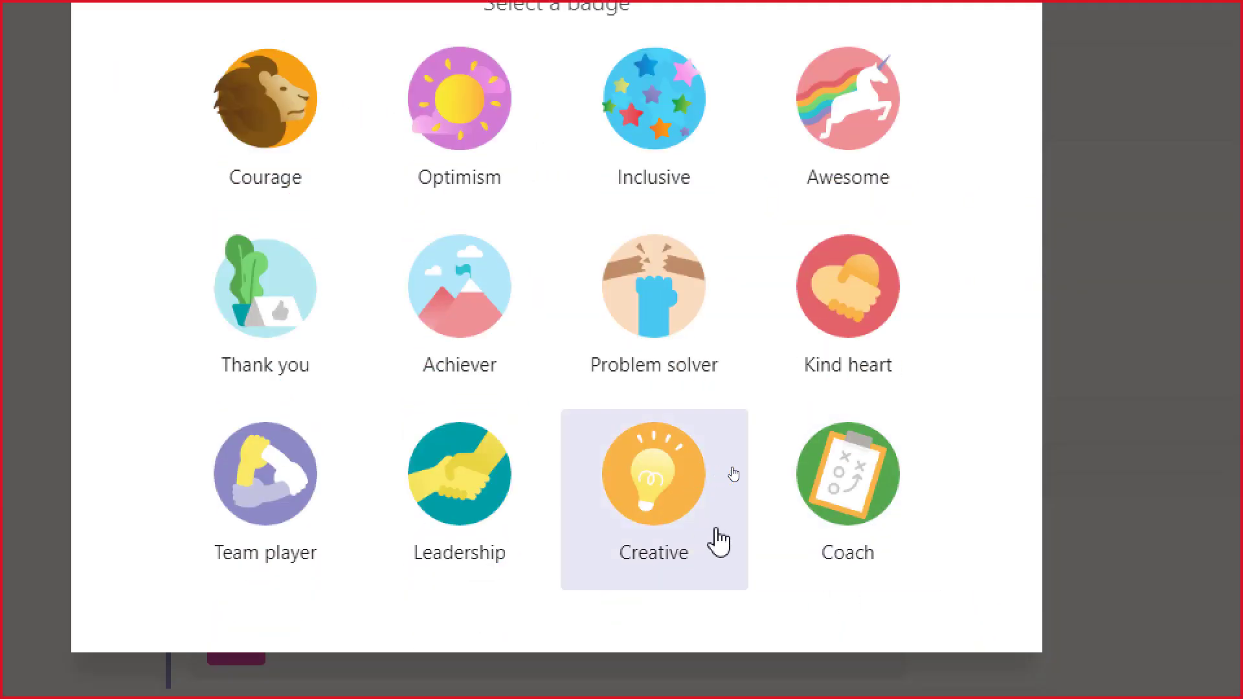
{"action": "left_click", "coordinate": [850, 292]}
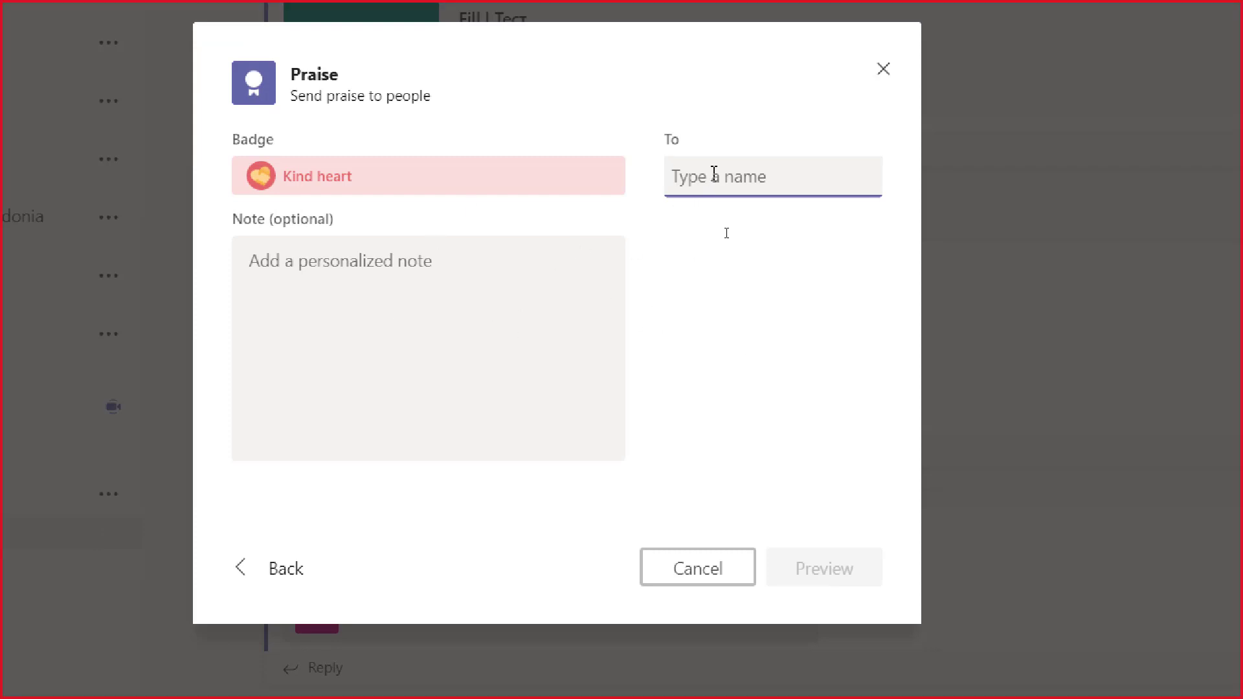
{"action": "type", "text": "Ana"}
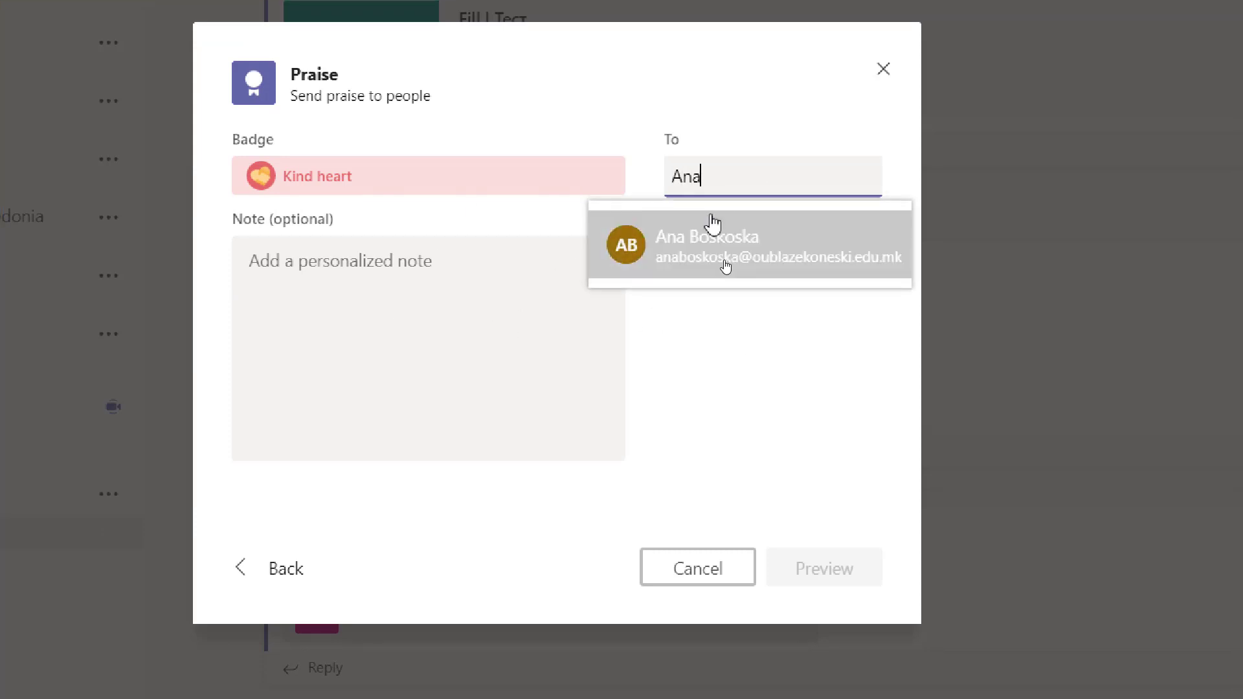
{"action": "left_click", "coordinate": [711, 230]}
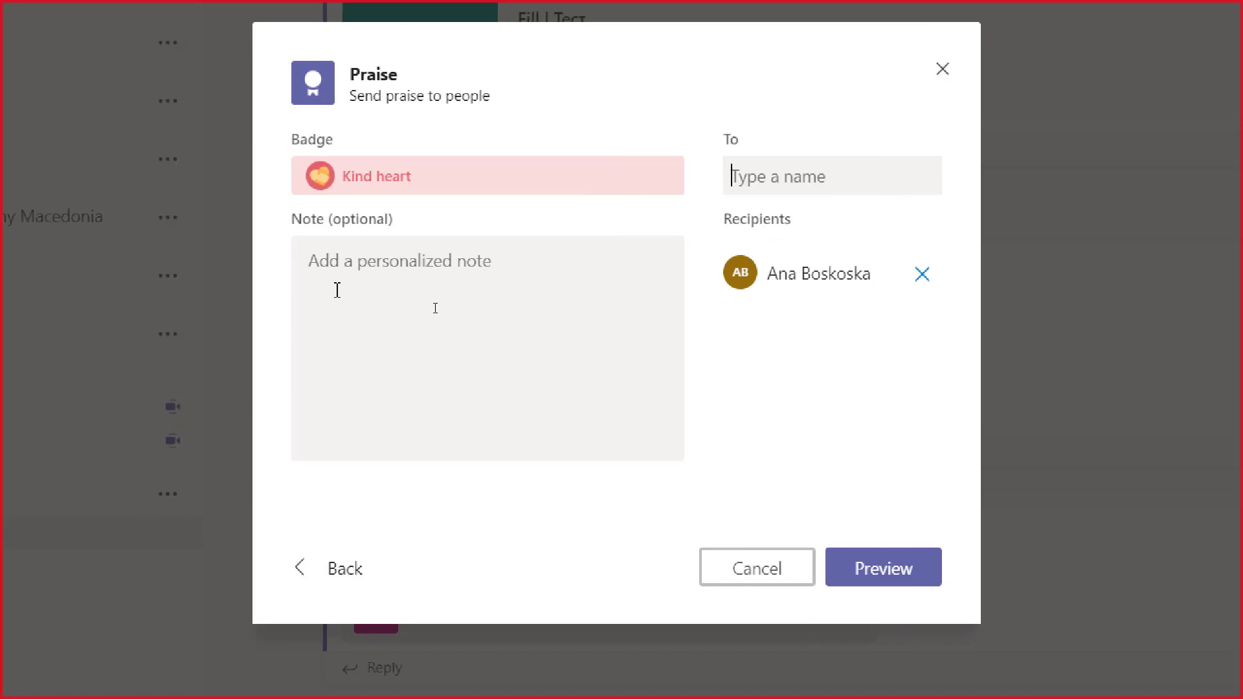
Write the note 'За Вашето залагање во текот на часовите', preview, and send the praise.
{"action": "left_click", "coordinate": [281, 273]}
{"action": "type", "text": "ZA"}
{"action": "key", "text": "ctrl+a"}
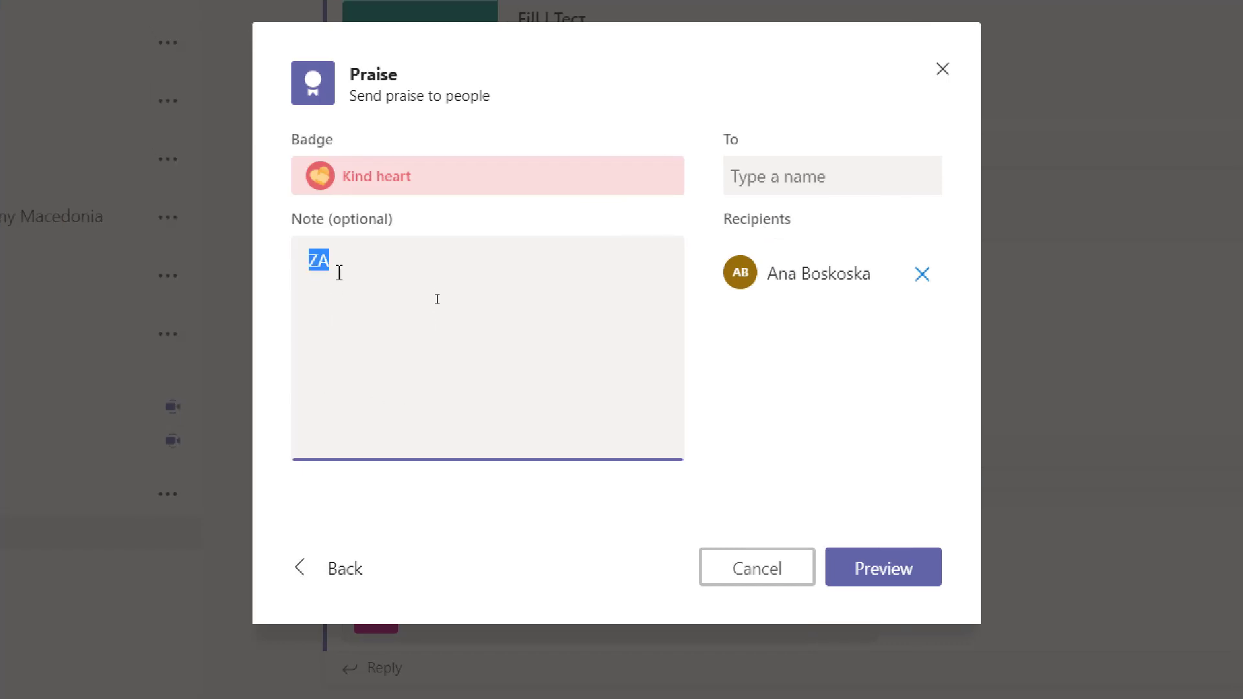
{"action": "key", "text": "super+space"}
{"action": "type", "text": "Z а "}
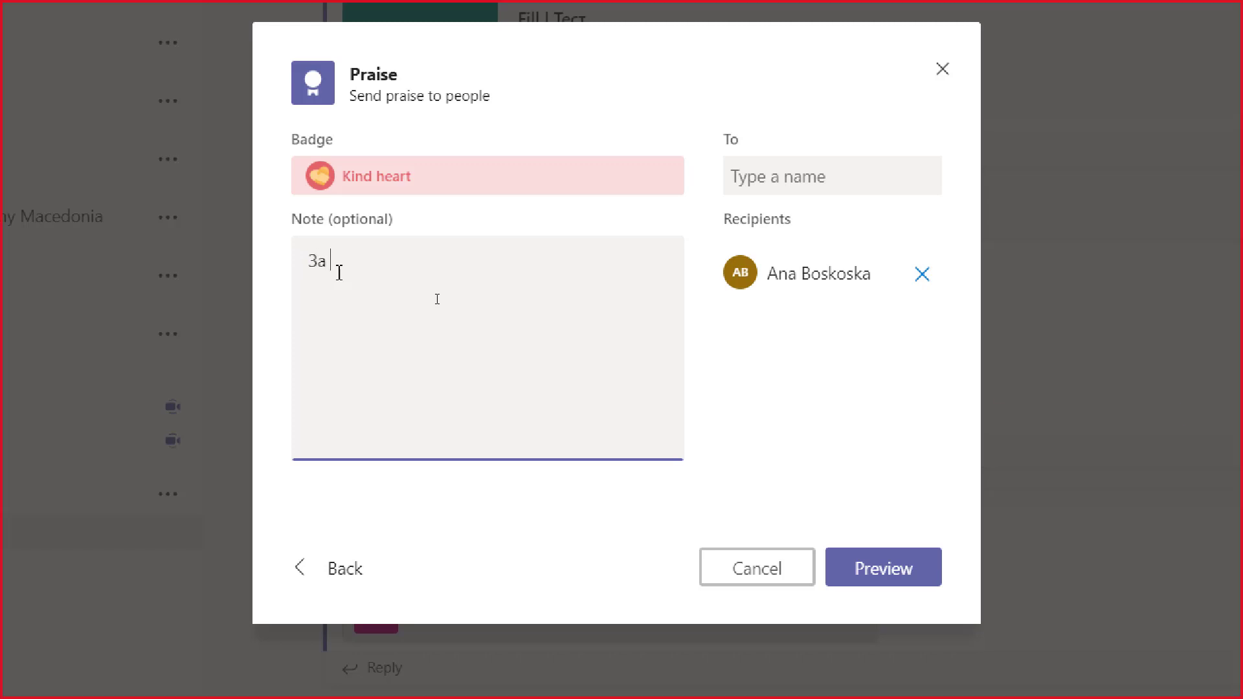
{"action": "type", "text": "Вашето залафање"}
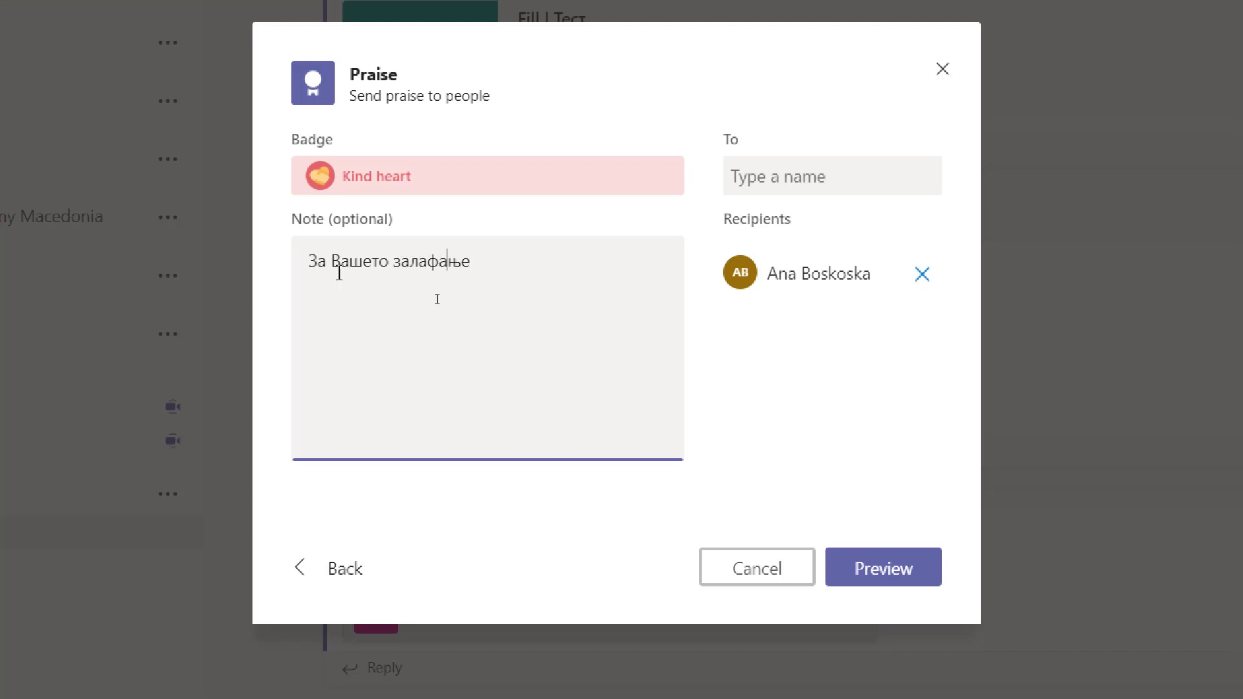
{"action": "key", "text": "Left"}
{"action": "key", "text": "shift+Left"}
{"action": "type", "text": "г"}
{"action": "key", "text": "End"}
{"action": "type", "text": "во текот на часов"}
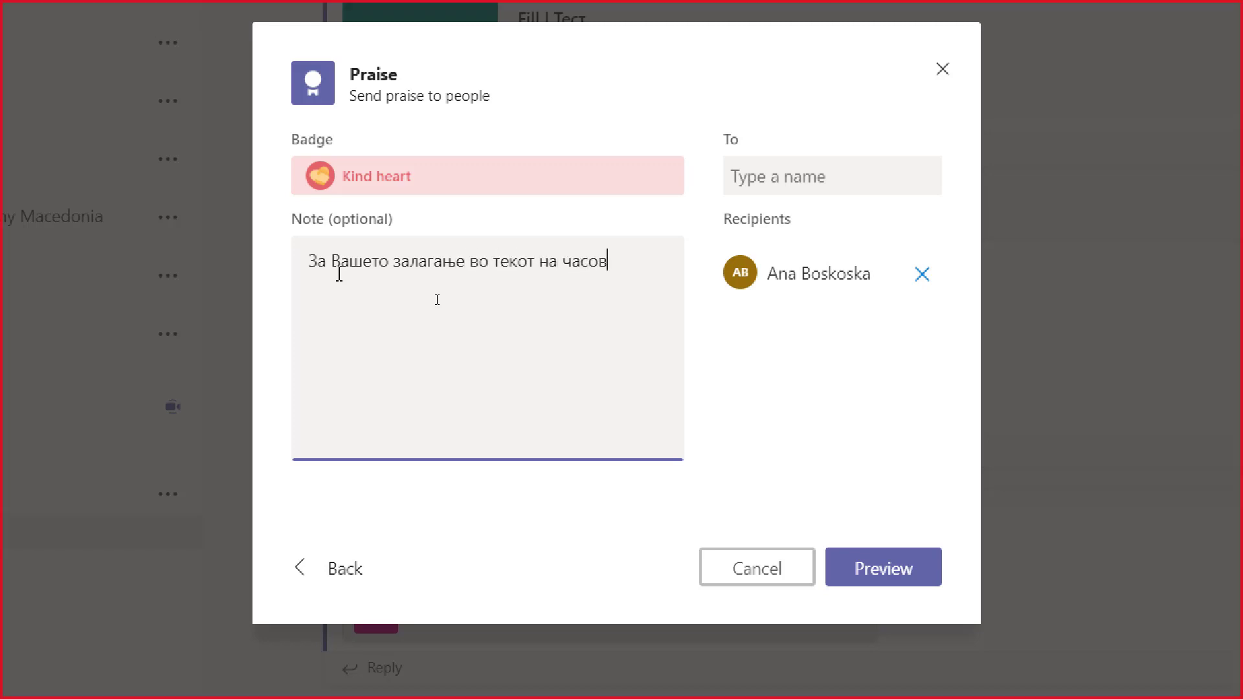
{"action": "type", "text": "ите"}
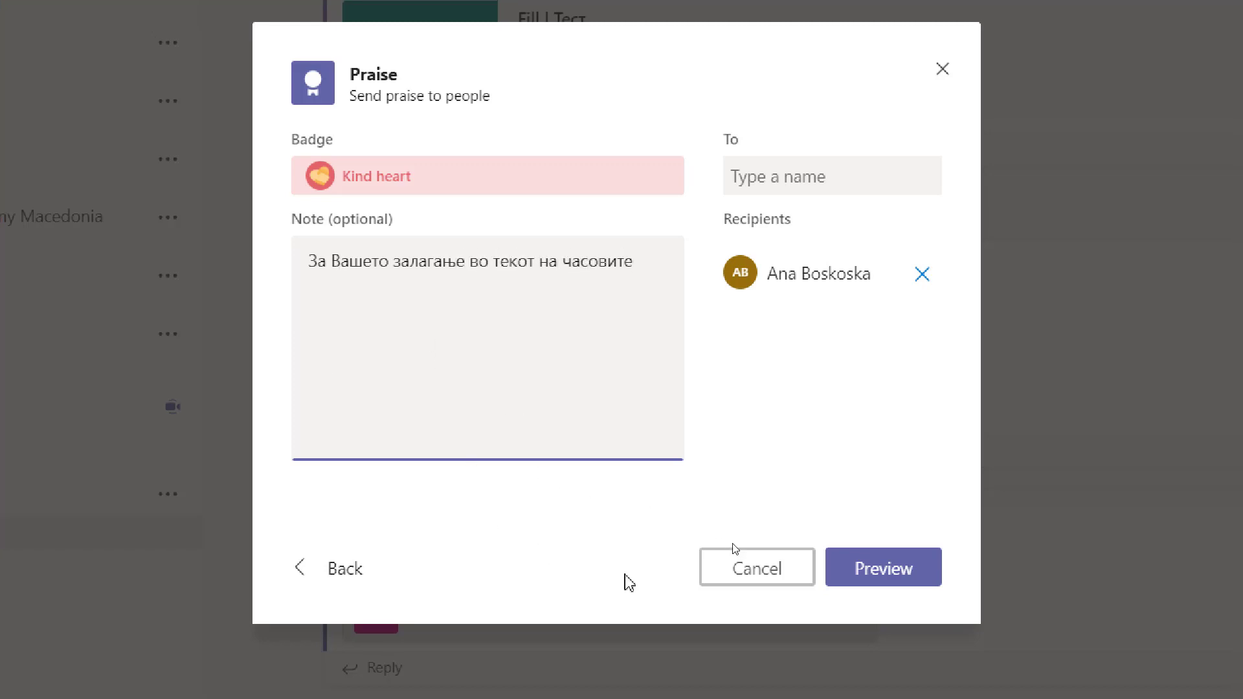
{"action": "left_click", "coordinate": [892, 551]}
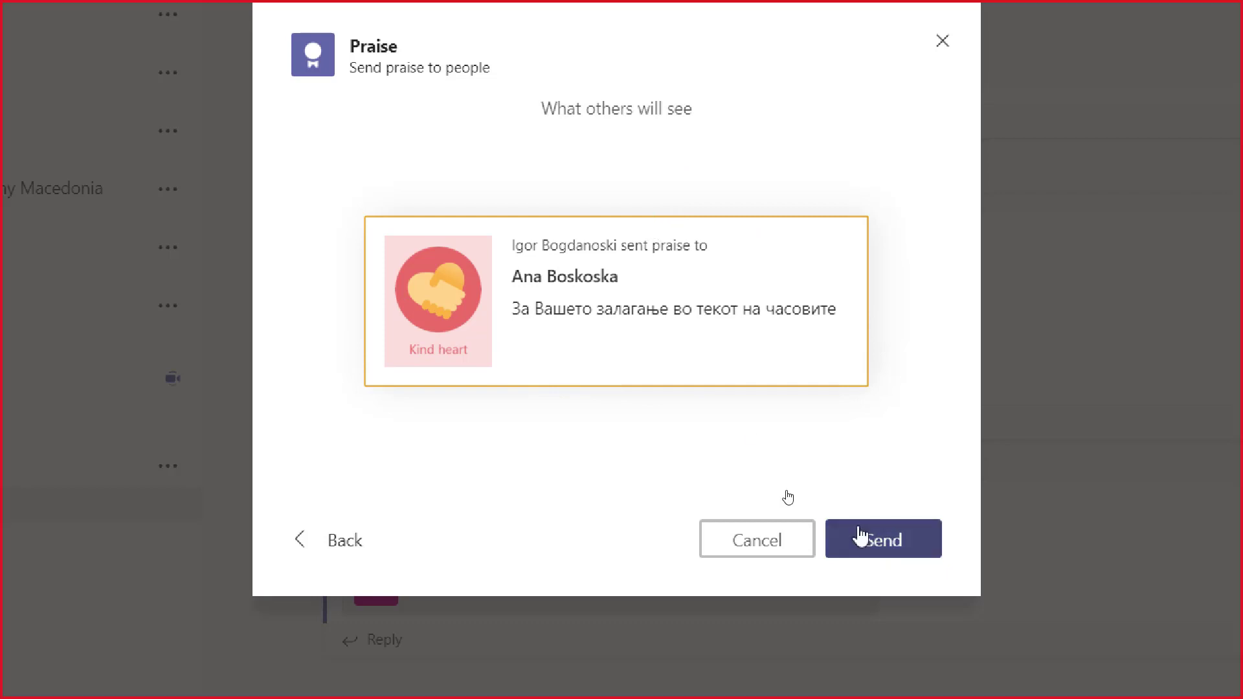
{"action": "left_click", "coordinate": [867, 543]}
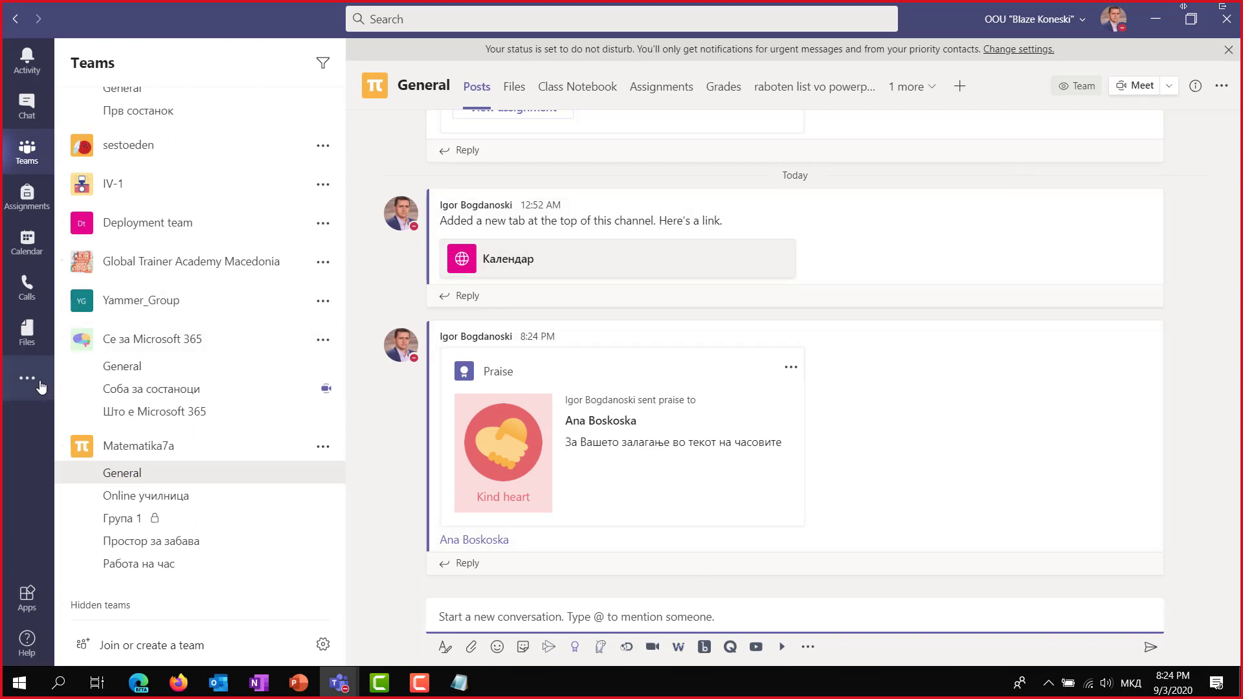
Search the added apps for 'Praise' and open the Praise app's details page.
{"action": "left_click", "coordinate": [34, 383]}
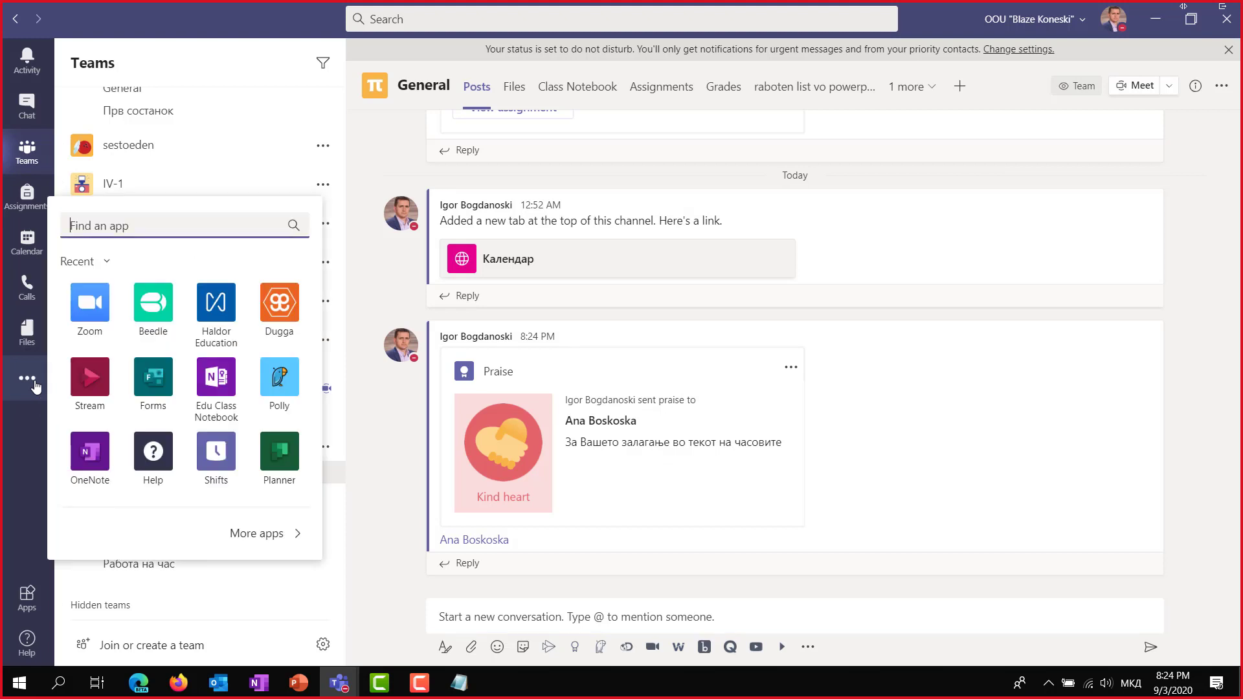
{"action": "type", "text": "Пр"}
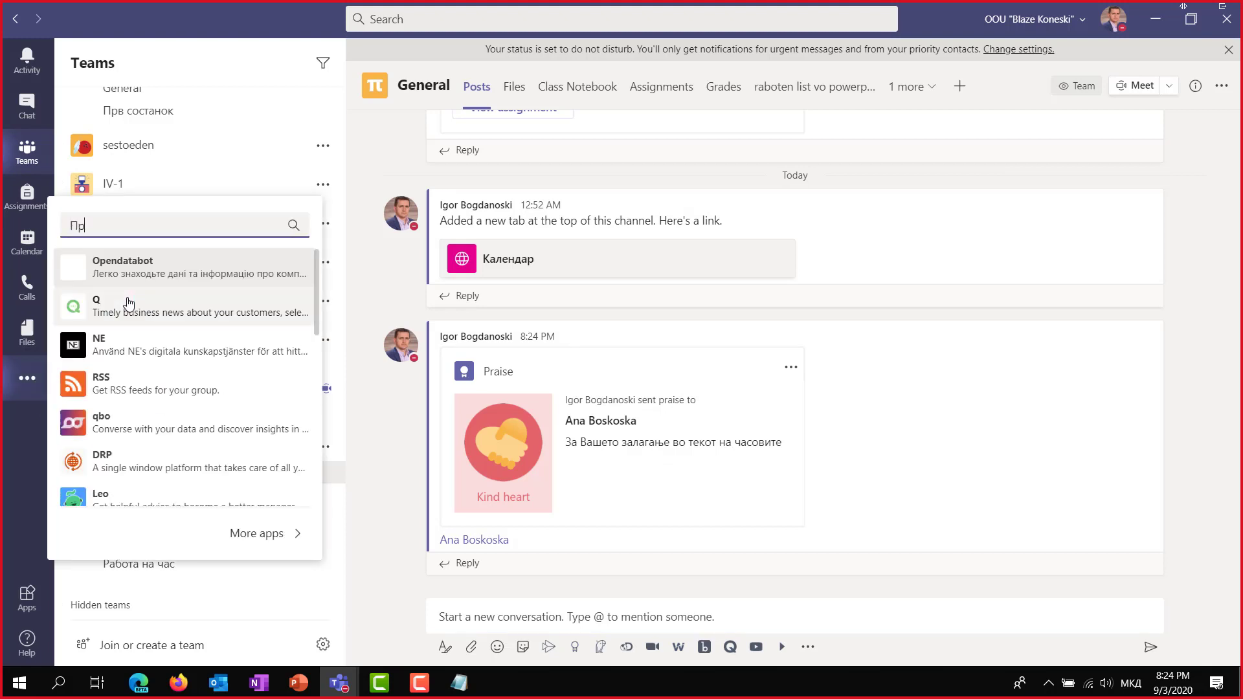
{"action": "key", "text": "BackSpace"}
{"action": "key", "text": "BackSpace"}
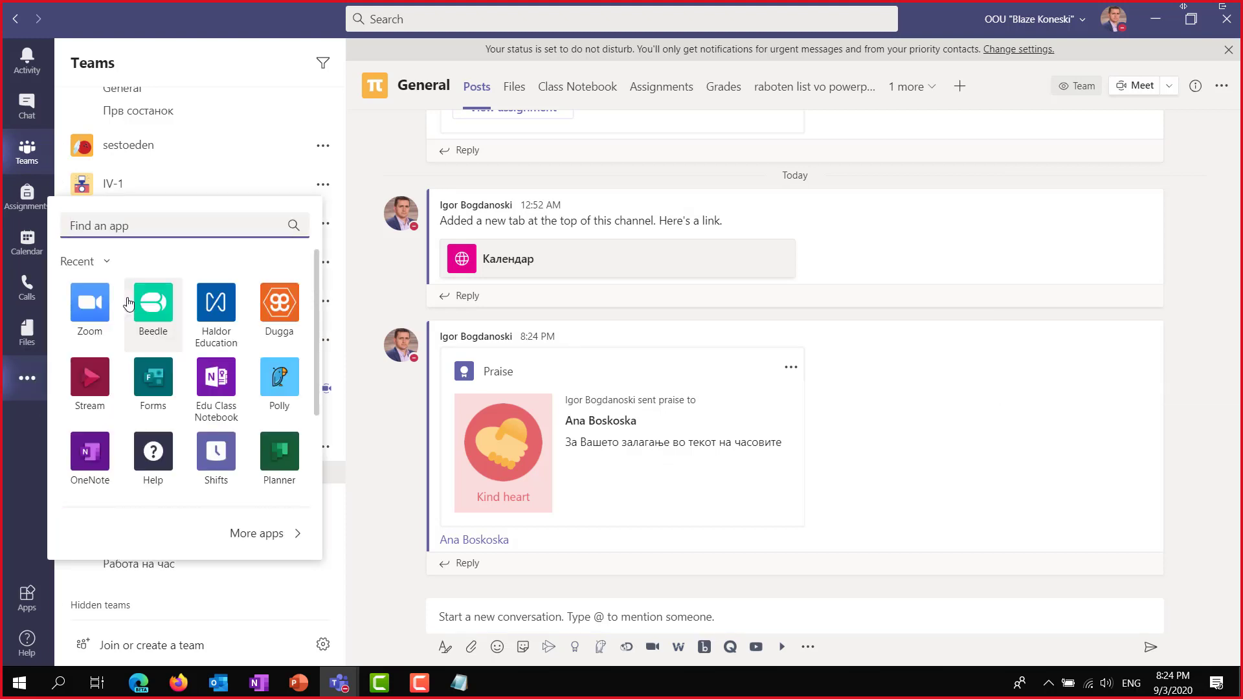
{"action": "type", "text": "Praise"}
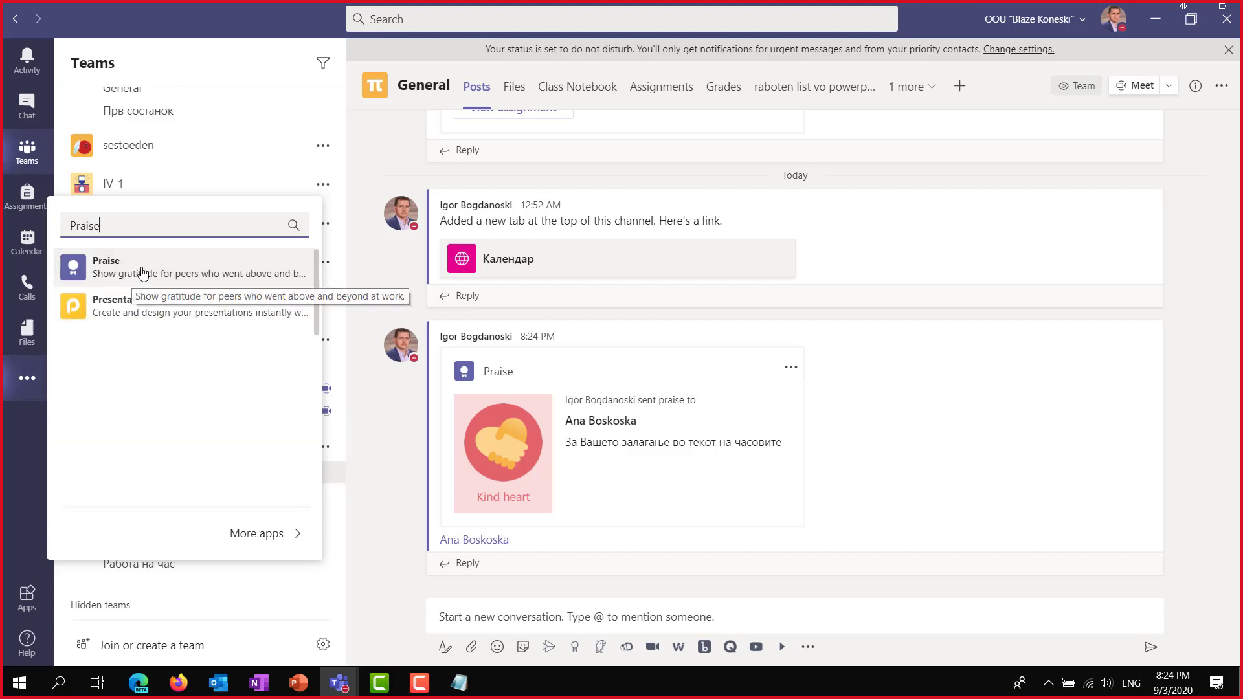
{"action": "left_click", "coordinate": [142, 271]}
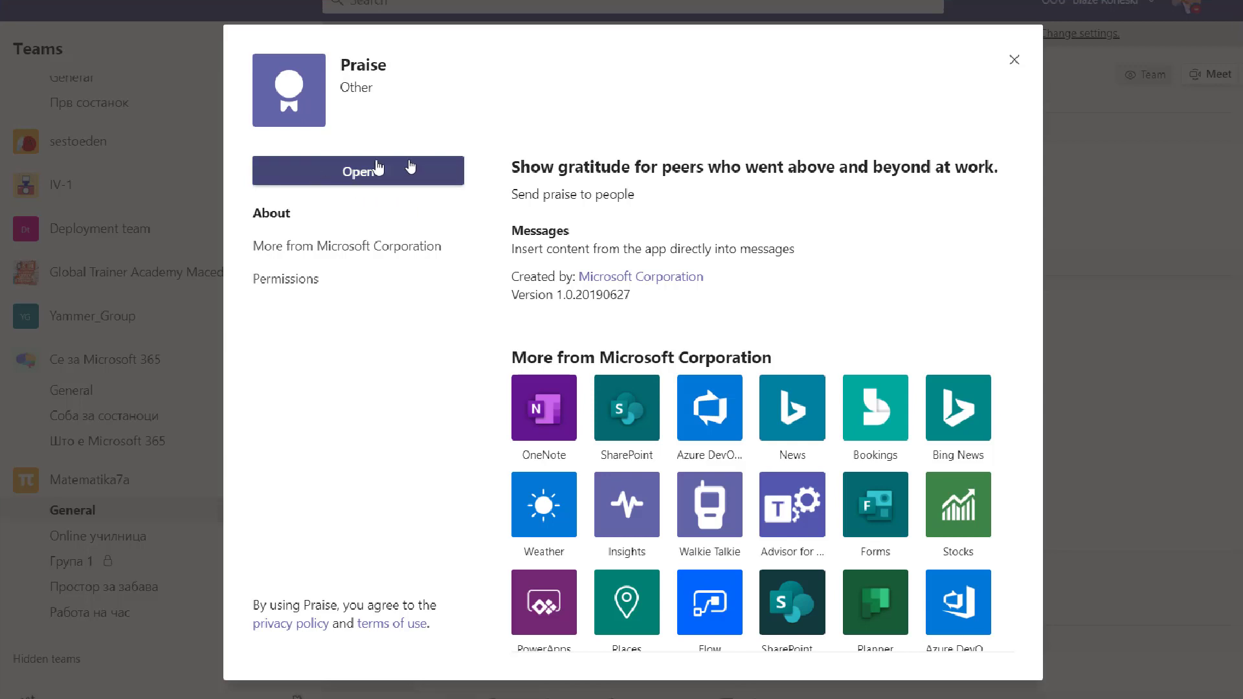
Open Praise, then close its badge picker without sending anything.
{"action": "left_click", "coordinate": [297, 172]}
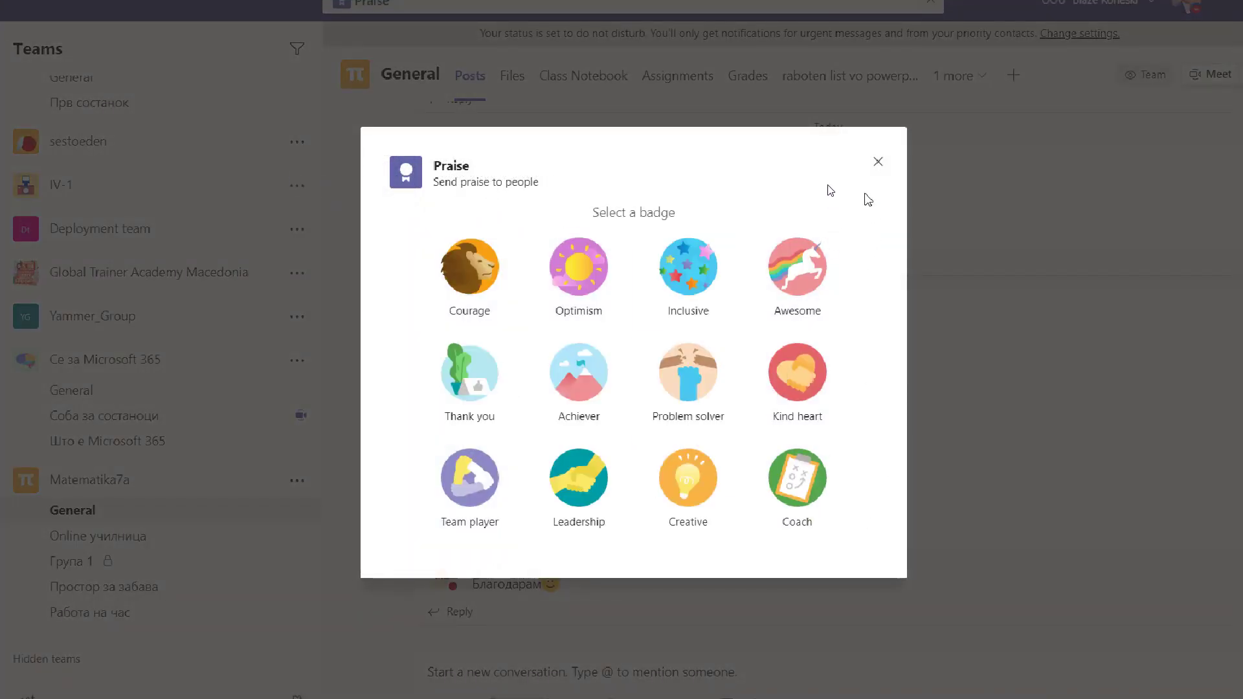
{"action": "left_click", "coordinate": [873, 167]}
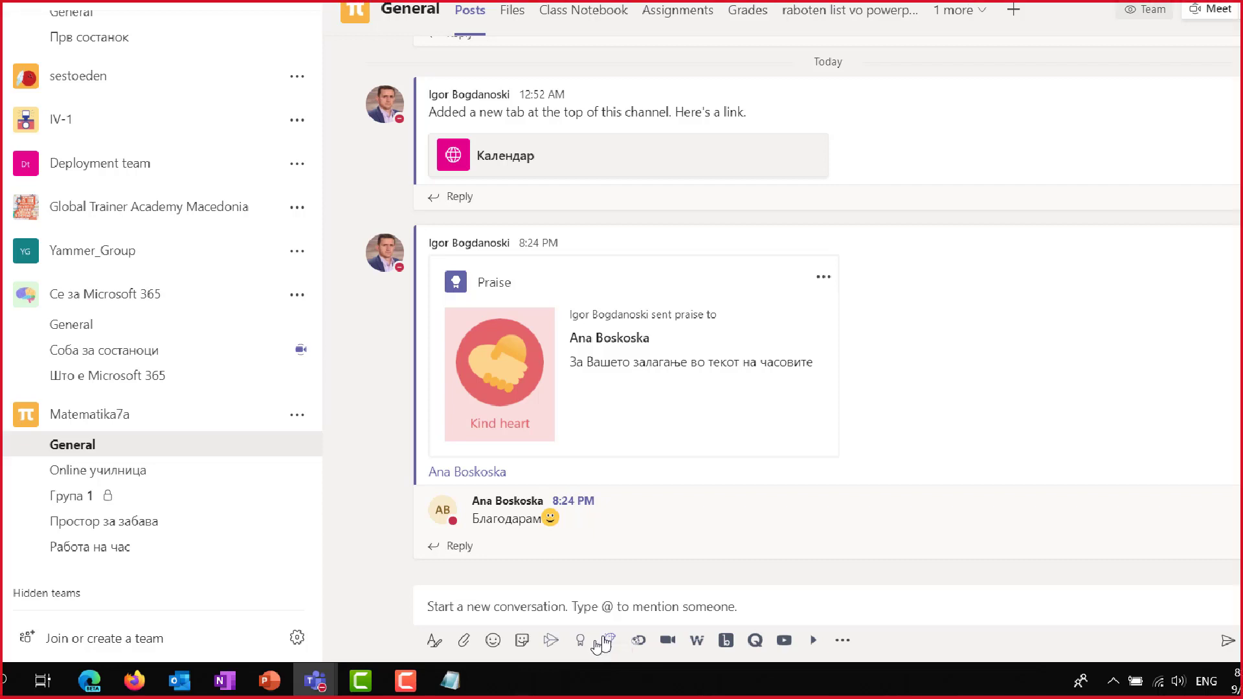
{"action": "left_click", "coordinate": [568, 596]}
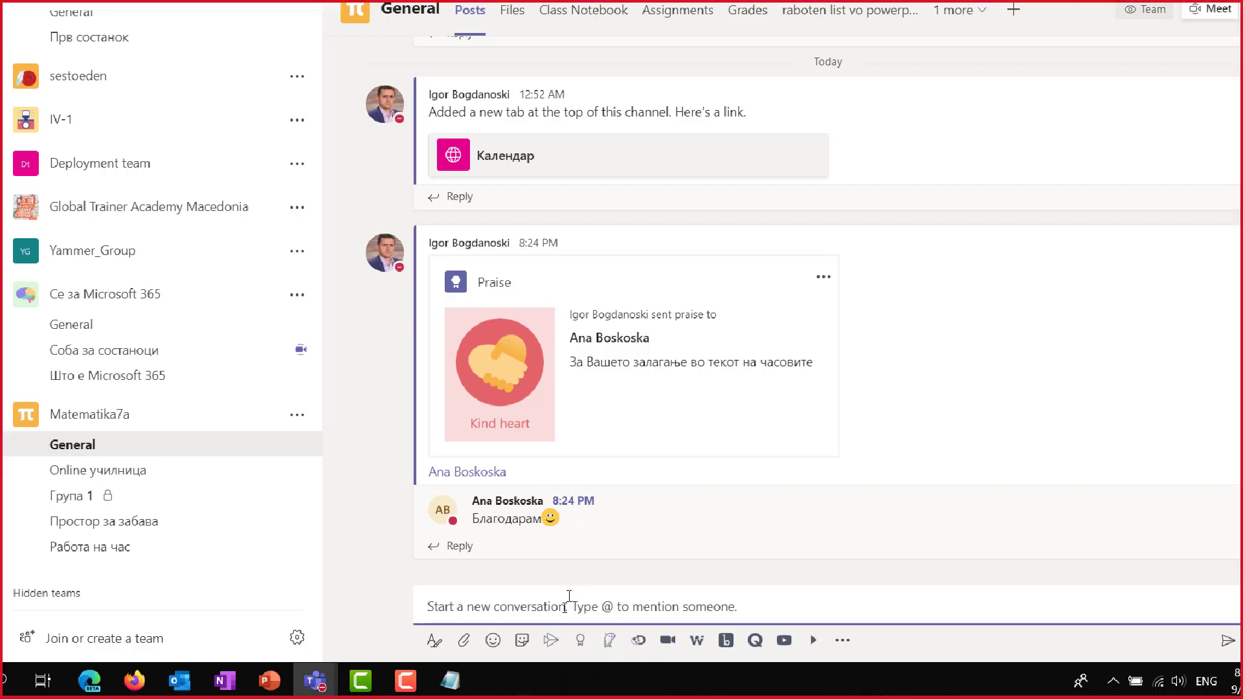
{"action": "type", "text": "@"}
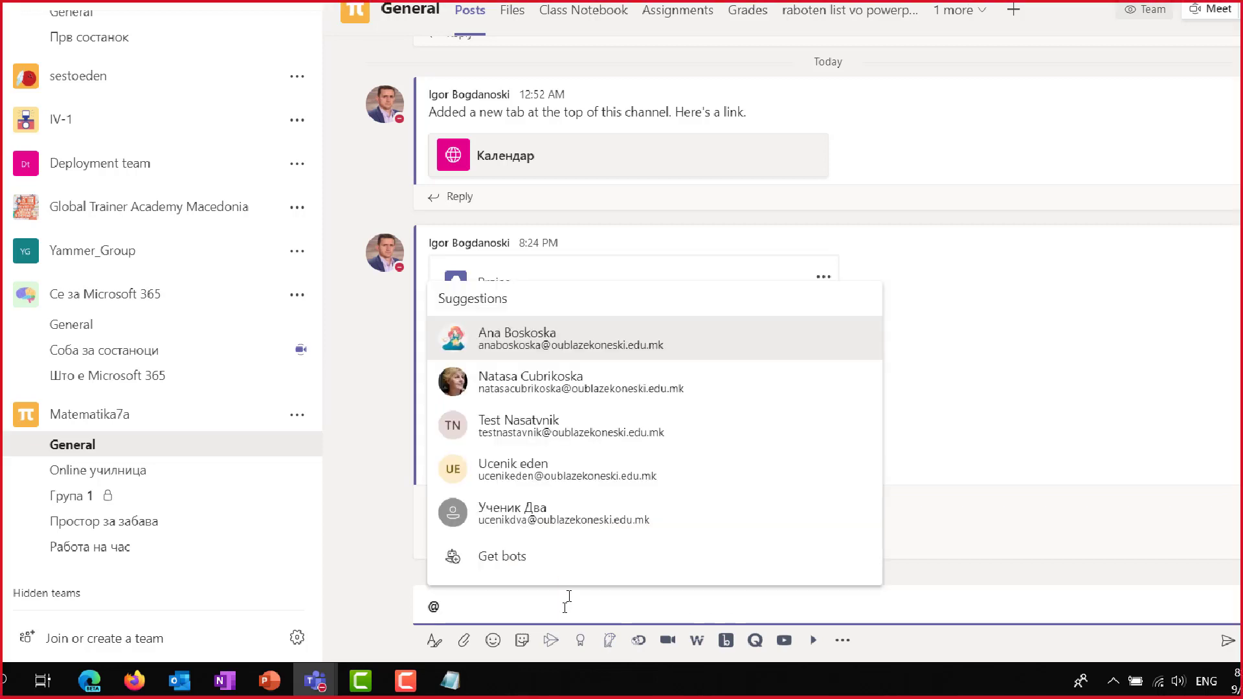
{"action": "type", "text": "pol"}
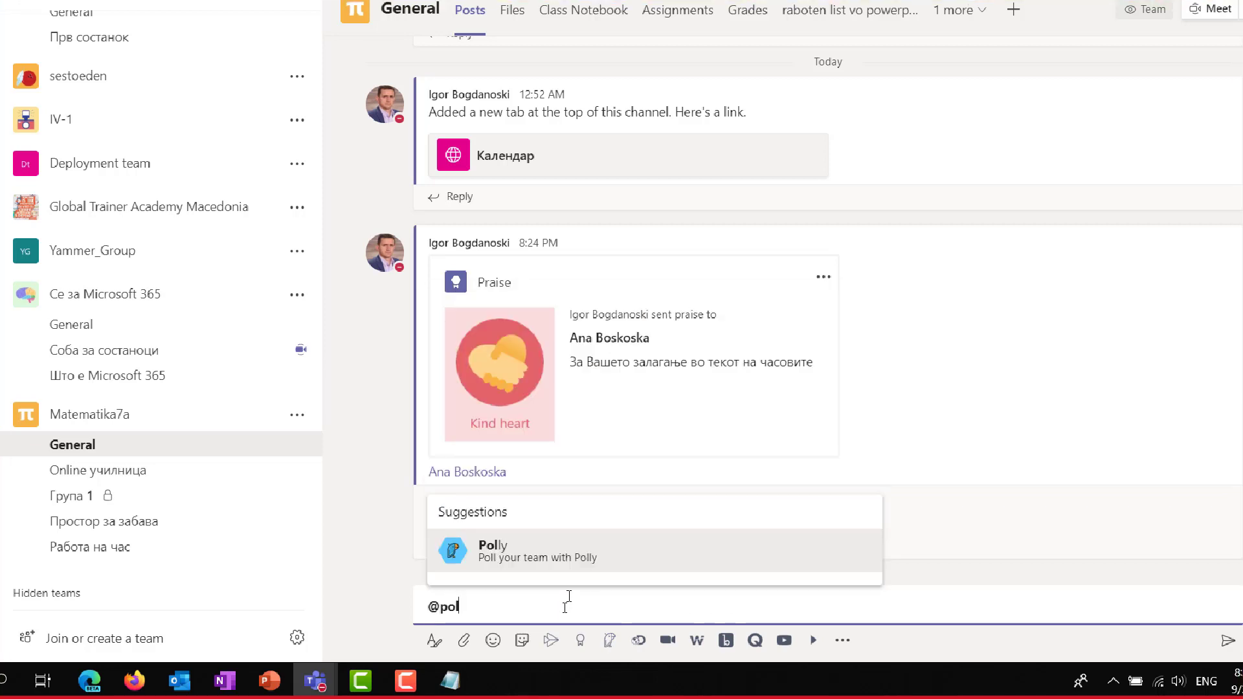
{"action": "type", "text": "l"}
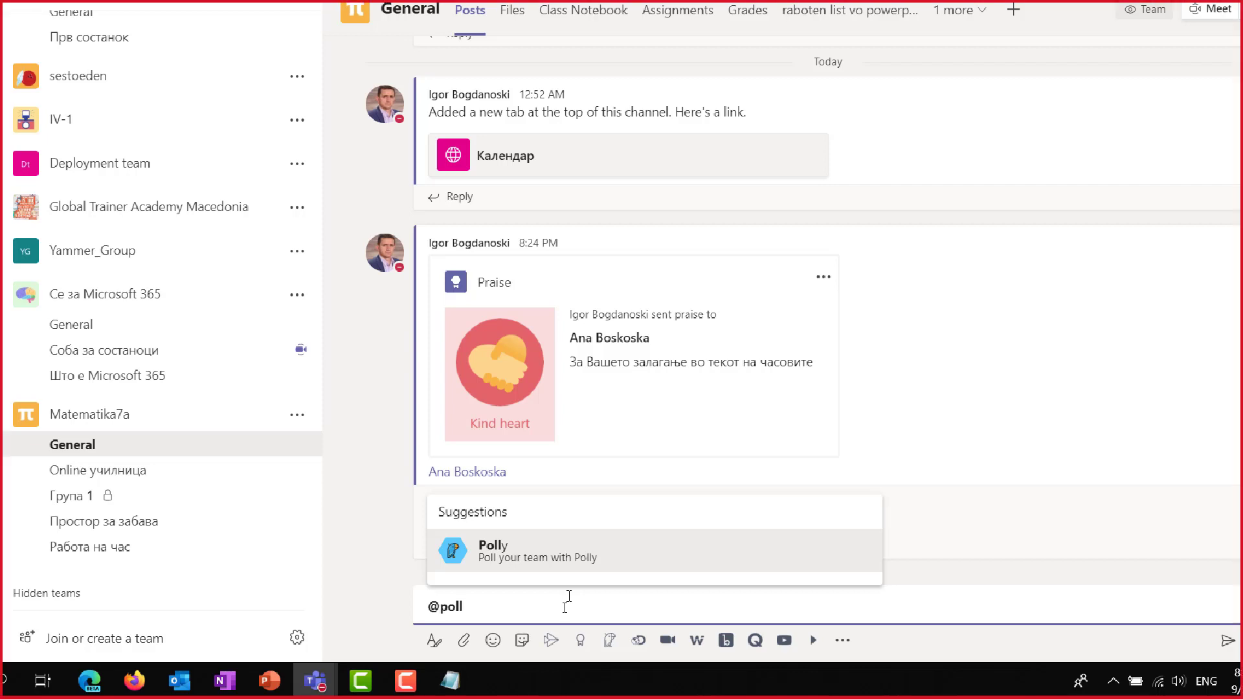
{"action": "left_click", "coordinate": [510, 557]}
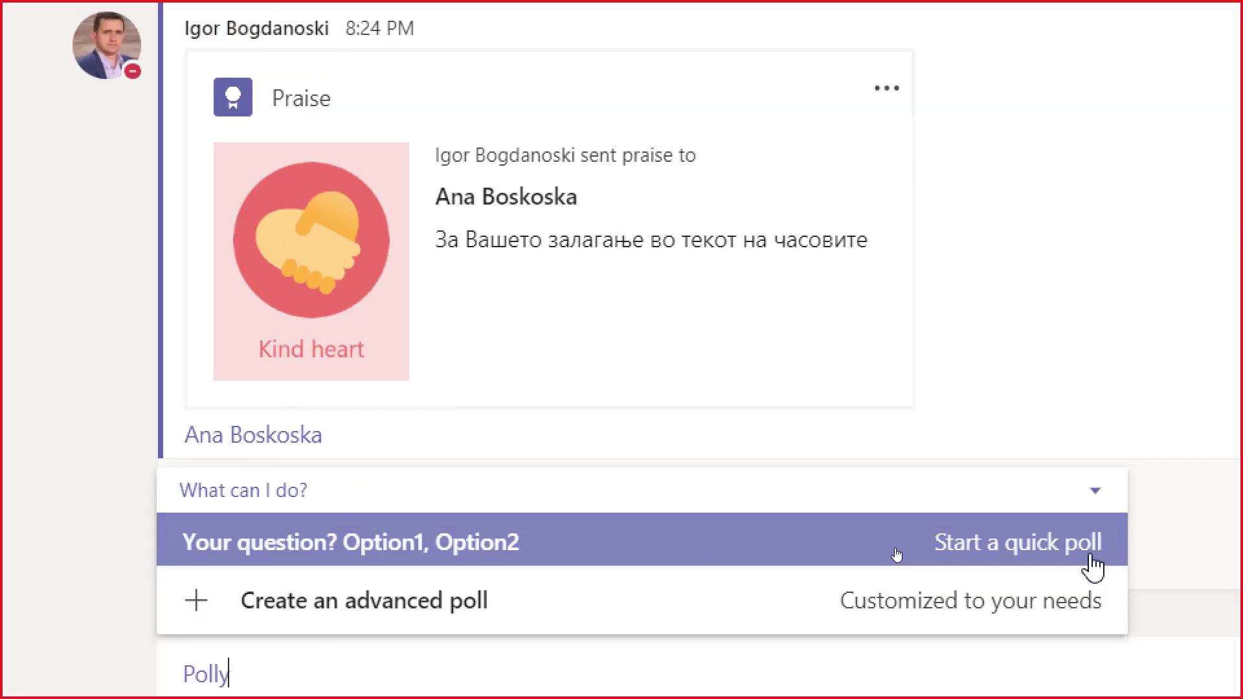
Insert Polly's quick poll template and begin replacing its placeholder question.
{"action": "left_click", "coordinate": [1090, 498]}
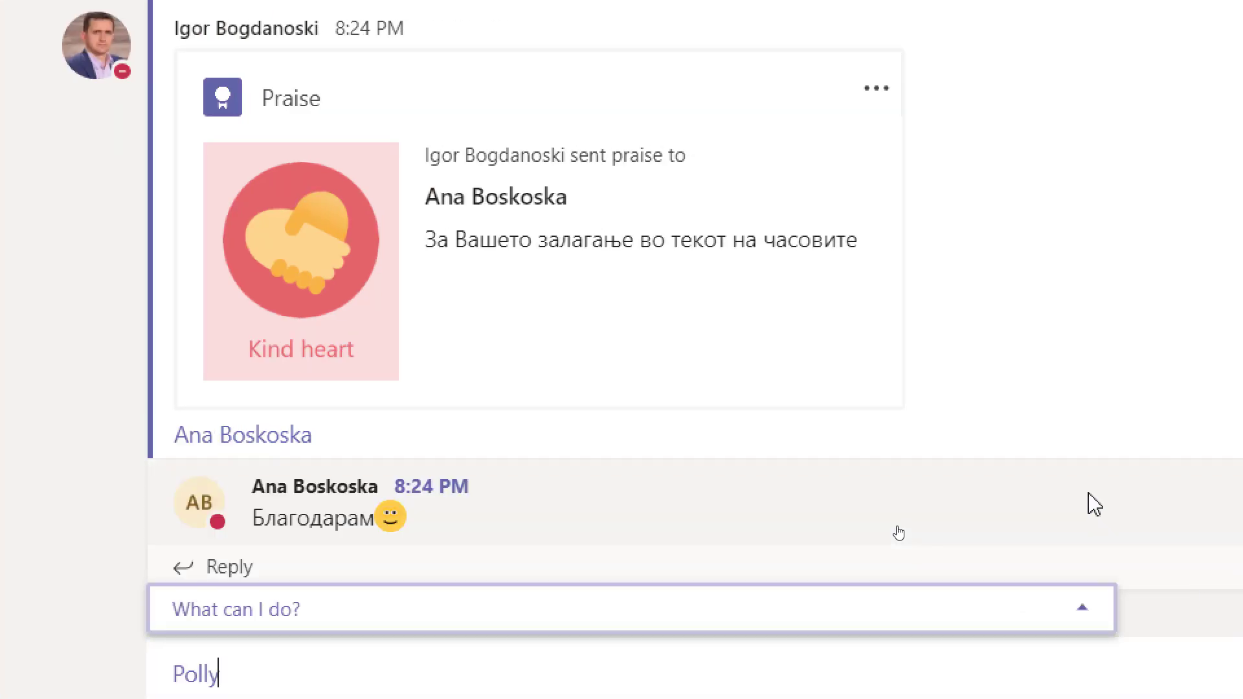
{"action": "left_click", "coordinate": [1091, 551]}
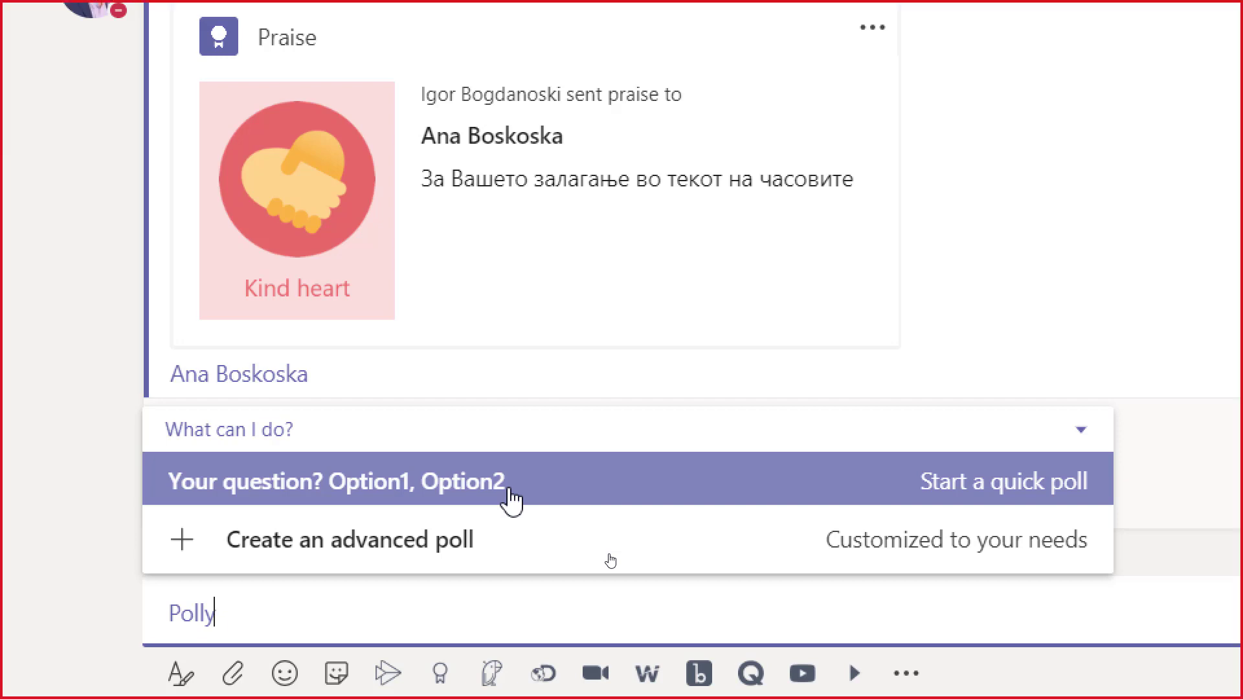
{"action": "left_click", "coordinate": [511, 498]}
{"action": "key", "text": "BackSpace"}
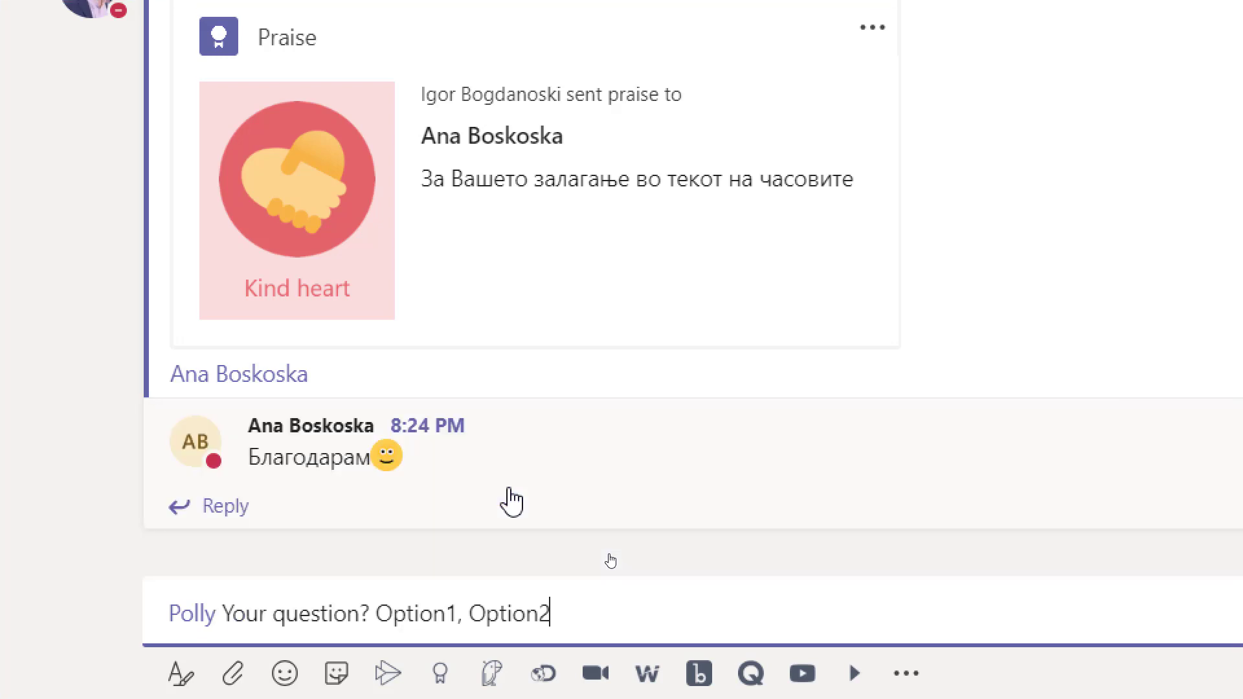
{"action": "key", "text": "Left"}
{"action": "key", "text": "Left"}
{"action": "key", "text": "Left"}
{"action": "key", "text": "Left"}
{"action": "key", "text": "Left"}
{"action": "key", "text": "Left"}
{"action": "key", "text": "Left"}
{"action": "key", "text": "Left"}
{"action": "key", "text": "Left"}
{"action": "key", "text": "Left"}
{"action": "key", "text": "Left"}
{"action": "key", "text": "Left"}
{"action": "key", "text": "ctrl+shift+Left"}
{"action": "key", "text": "ctrl+shift+Left"}
{"action": "type", "text": "mil"}
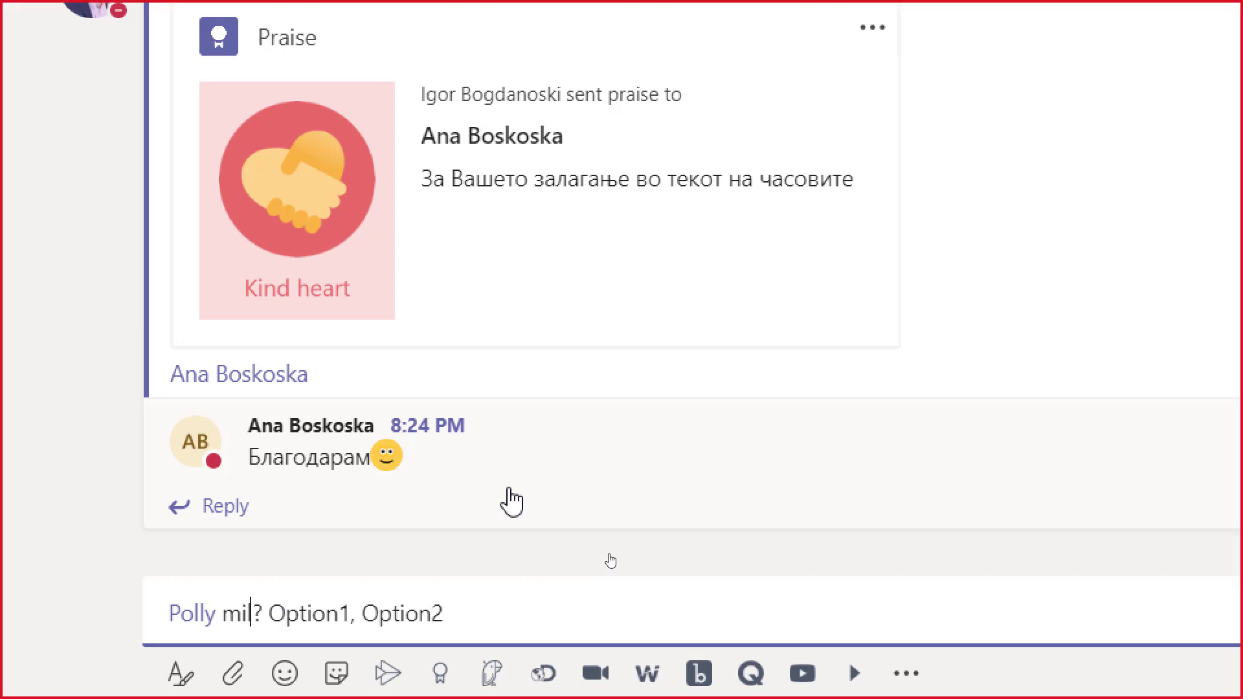
{"action": "key", "text": "ctrl+shift+Left"}
{"action": "type", "text": "Омилен оја"}
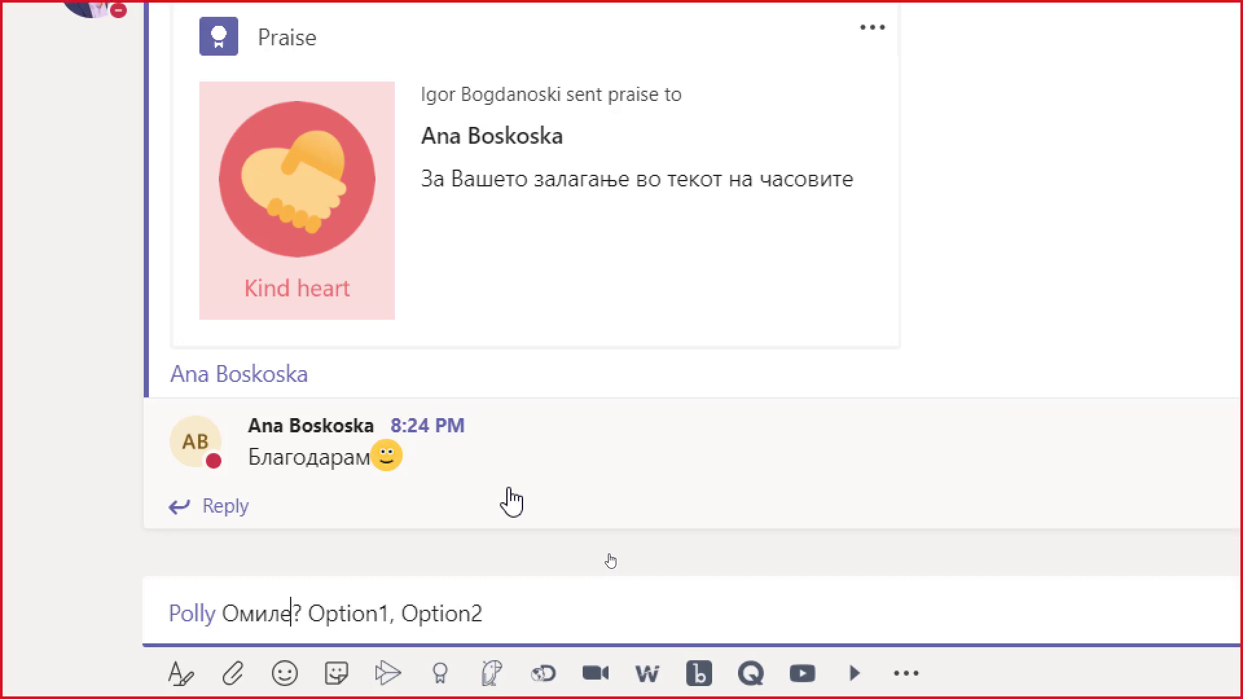
{"action": "key", "text": "Left"}
{"action": "key", "text": "Left"}
{"action": "key", "text": "Left"}
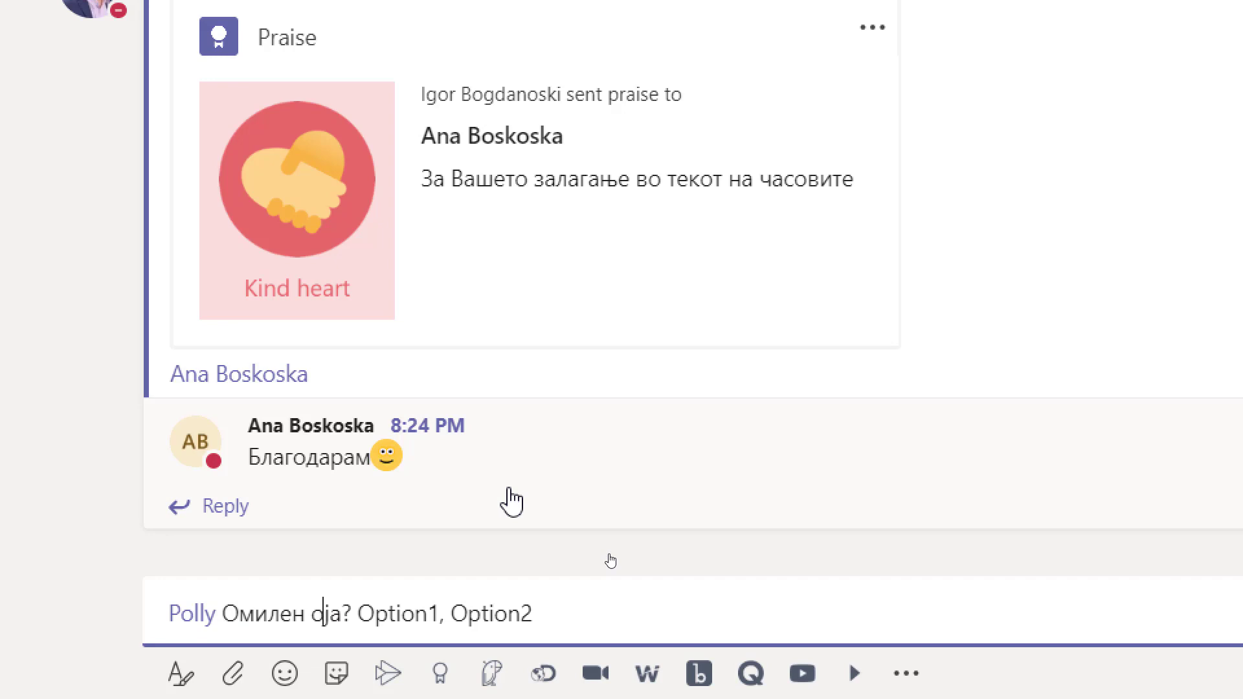
{"action": "key", "text": "ctrl+Left"}
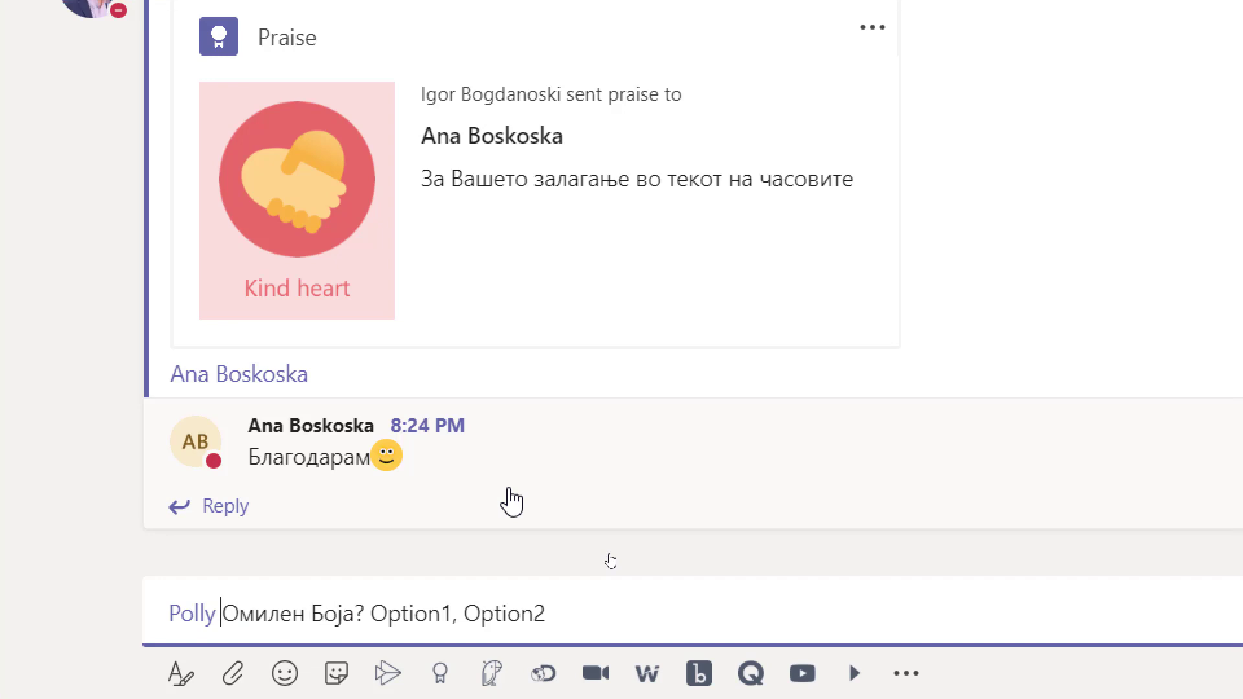
{"action": "type", "text": "Ваша"}
Fix the question's capitalisation and replace Option1/Option2 with цервена and зелена.
{"action": "key", "text": "shift+Right"}
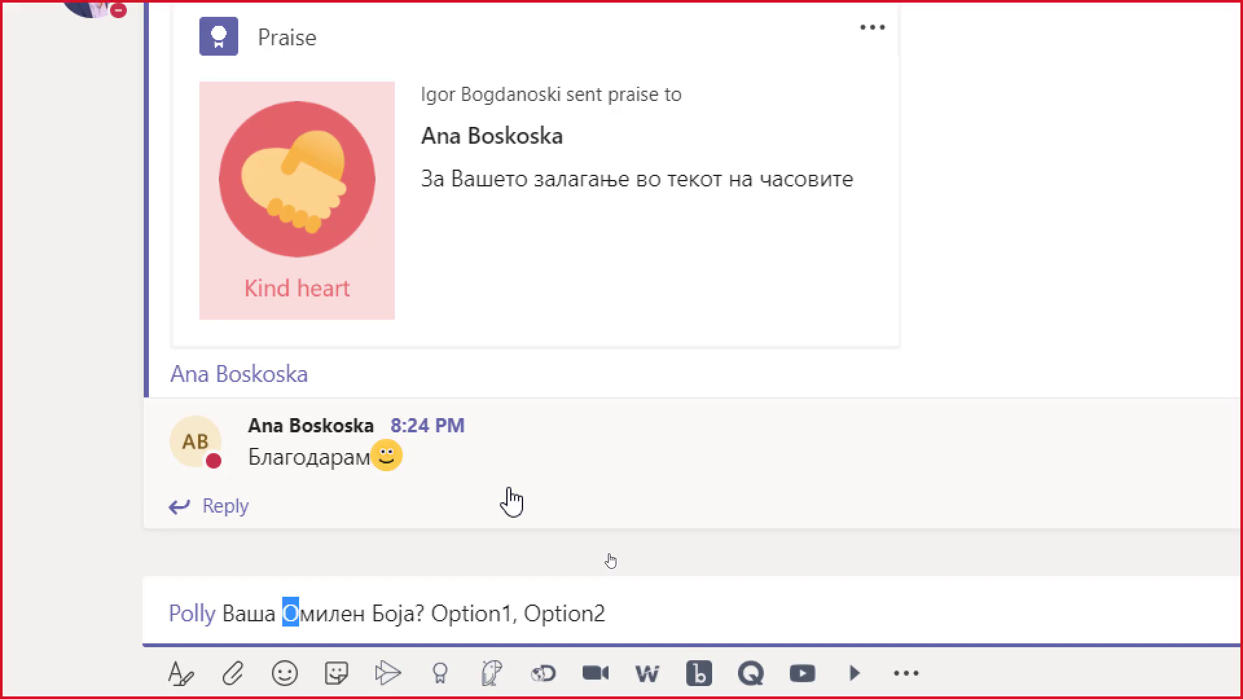
{"action": "type", "text": "о"}
{"action": "key", "text": "ctrl+Right"}
{"action": "key", "text": "shift+Right"}
{"action": "type", "text": "б"}
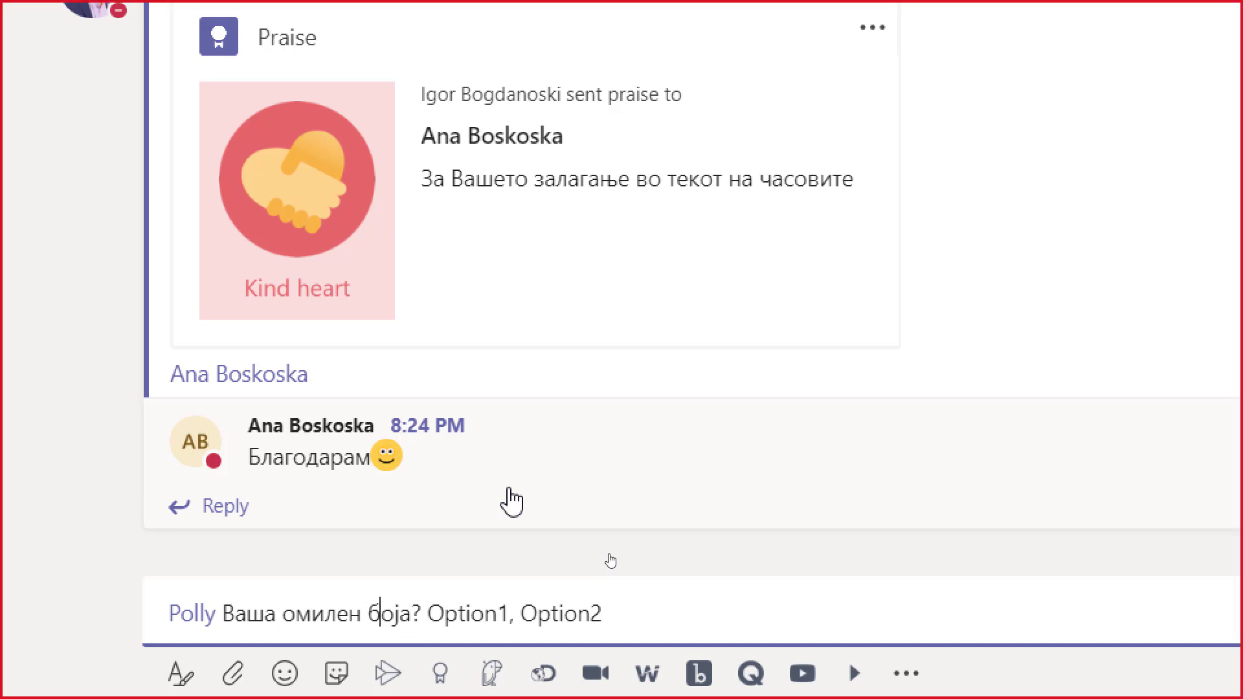
{"action": "key", "text": "Right"}
{"action": "key", "text": "Right"}
{"action": "key", "text": "Right"}
{"action": "key", "text": "Right"}
{"action": "key", "text": "Right"}
{"action": "key", "text": "ctrl+shift+Right"}
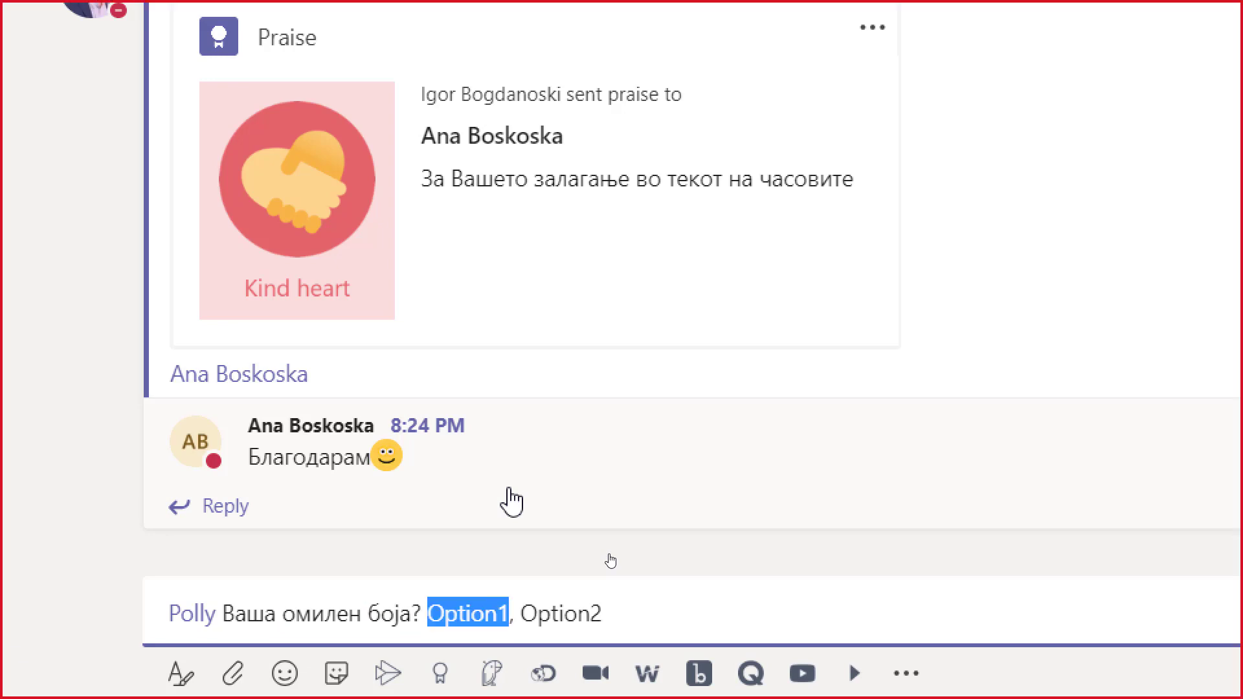
{"action": "type", "text": "цербе"}
{"action": "key", "text": "BackSpace"}
{"action": "key", "text": "BackSpace"}
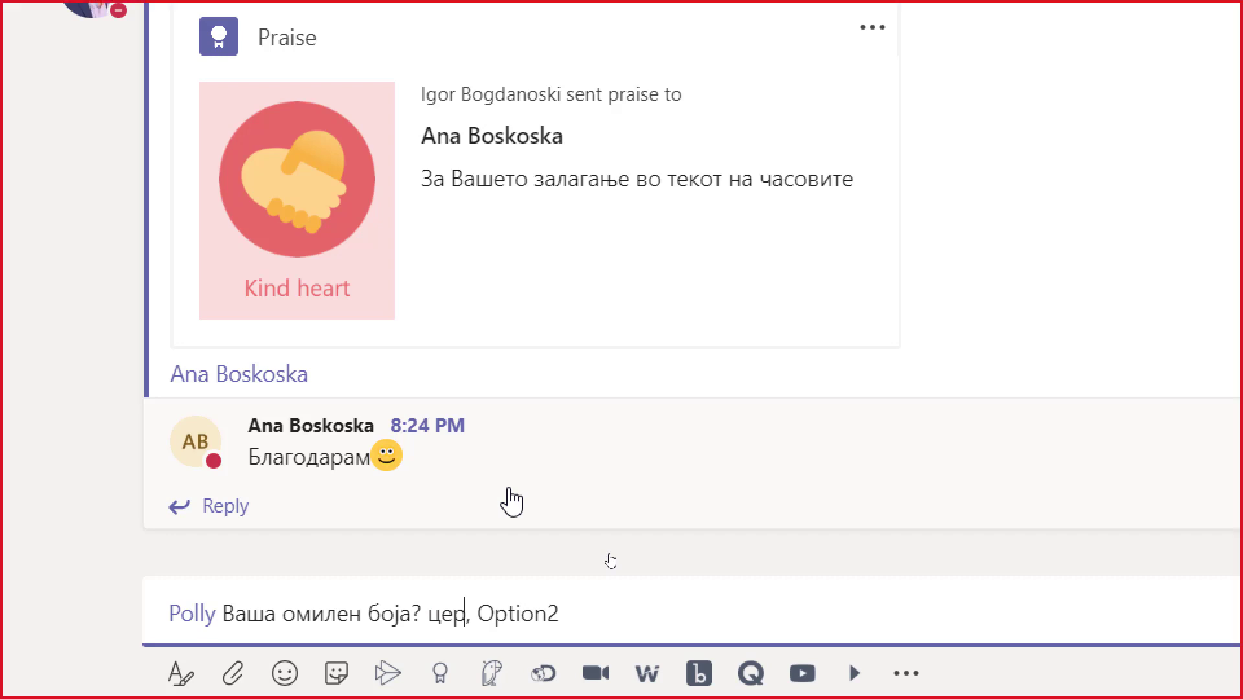
{"action": "type", "text": "вена"}
{"action": "key", "text": "Right"}
{"action": "key", "text": "Right"}
{"action": "key", "text": "ctrl+shift+Right"}
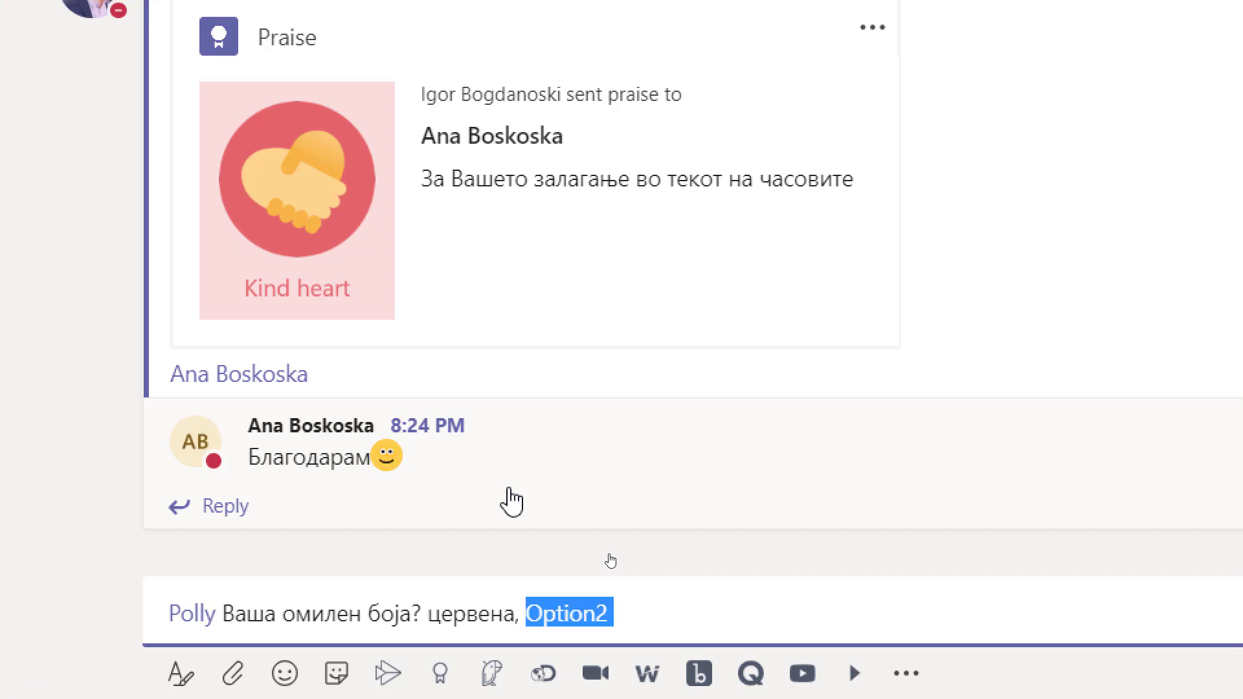
{"action": "type", "text": "зелена"}
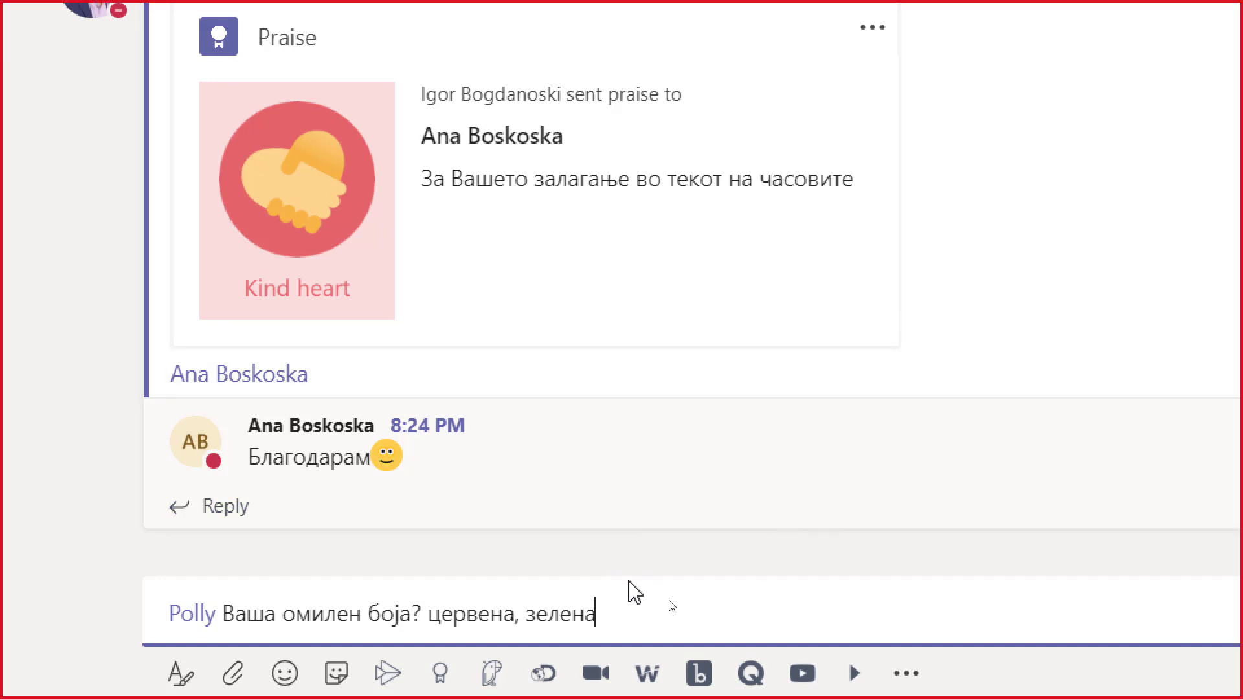
Change the question to 'Боја која најчесто ја имаше во песната?' and send the poll.
{"action": "key", "text": "Left"}
{"action": "key", "text": "Left"}
{"action": "key", "text": "Left"}
{"action": "key", "text": "Left"}
{"action": "key", "text": "Left"}
{"action": "key", "text": "Left"}
{"action": "key", "text": "Left"}
{"action": "key", "text": "Left"}
{"action": "key", "text": "Left"}
{"action": "key", "text": "Left"}
{"action": "key", "text": "ctrl+shift+Left"}
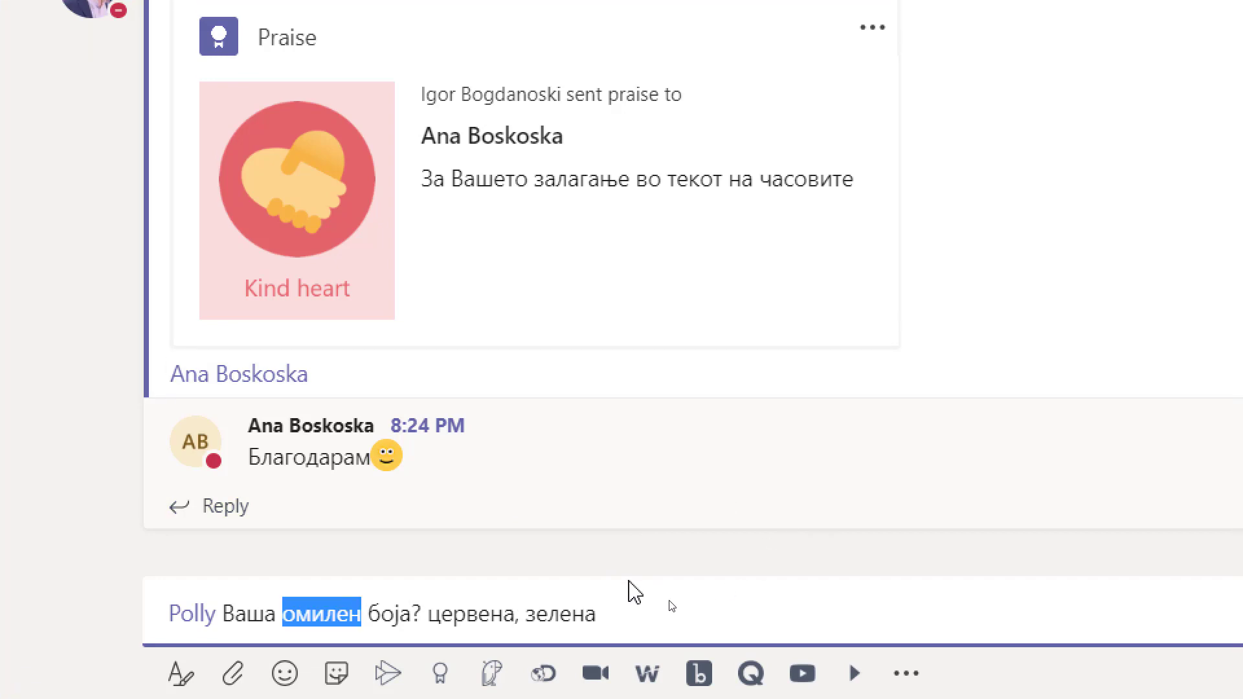
{"action": "key", "text": "BackSpace"}
{"action": "key", "text": "ctrl+shift+Left"}
{"action": "type", "text": "Боја ко"}
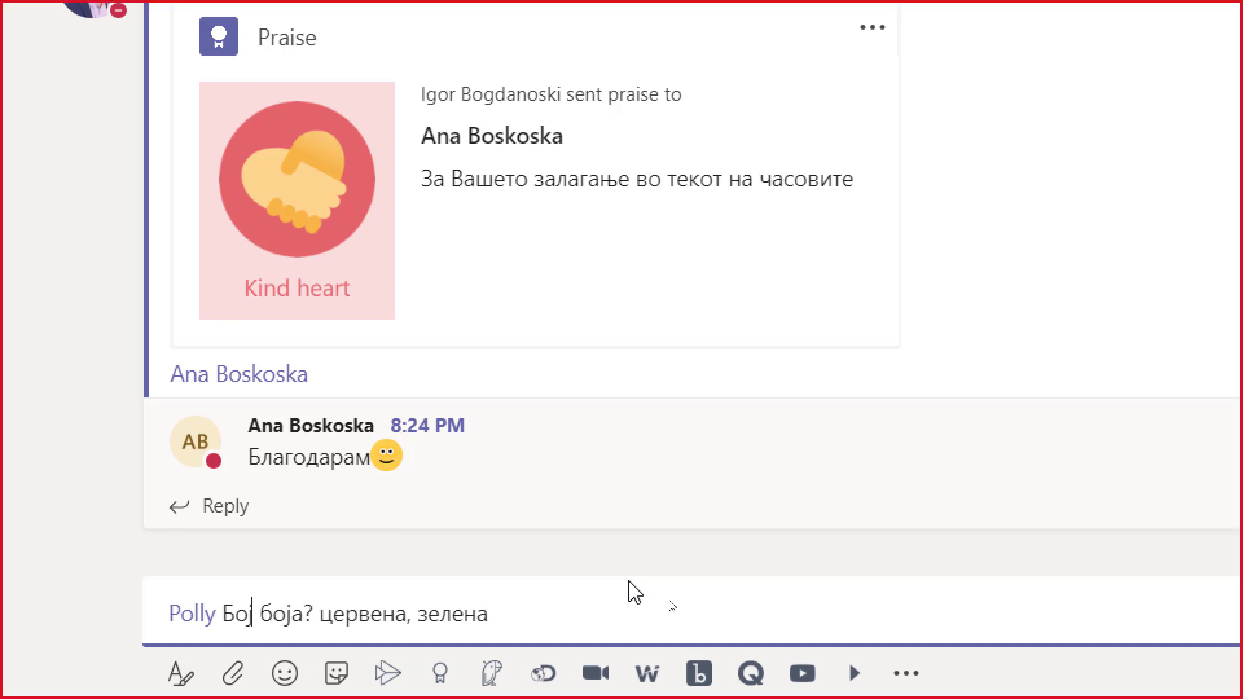
{"action": "type", "text": "ја најчесто ја"}
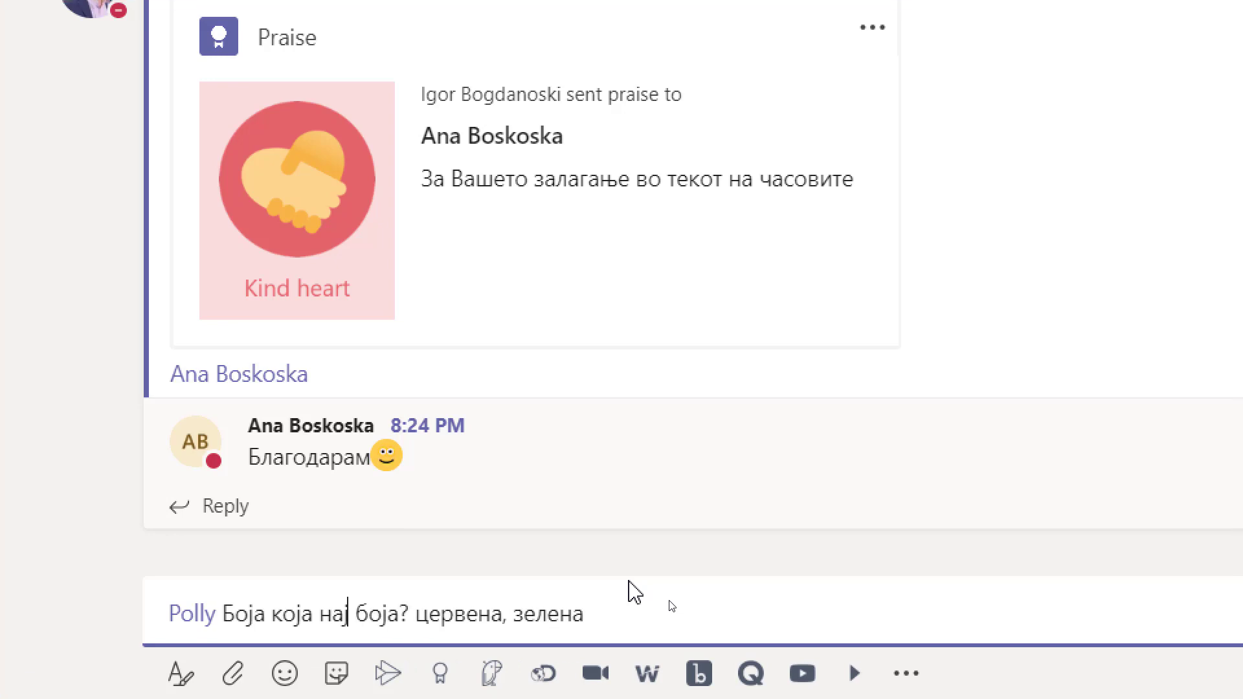
{"action": "type", "text": " имаше вопе"}
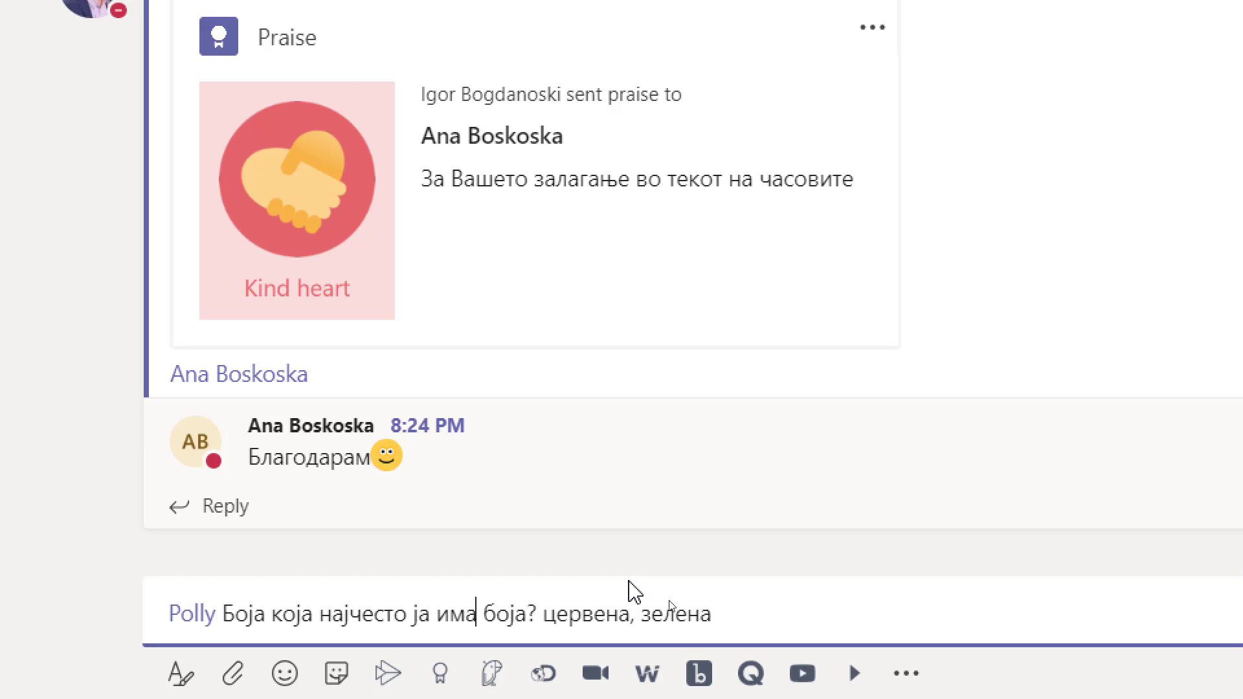
{"action": "type", "text": "сната"}
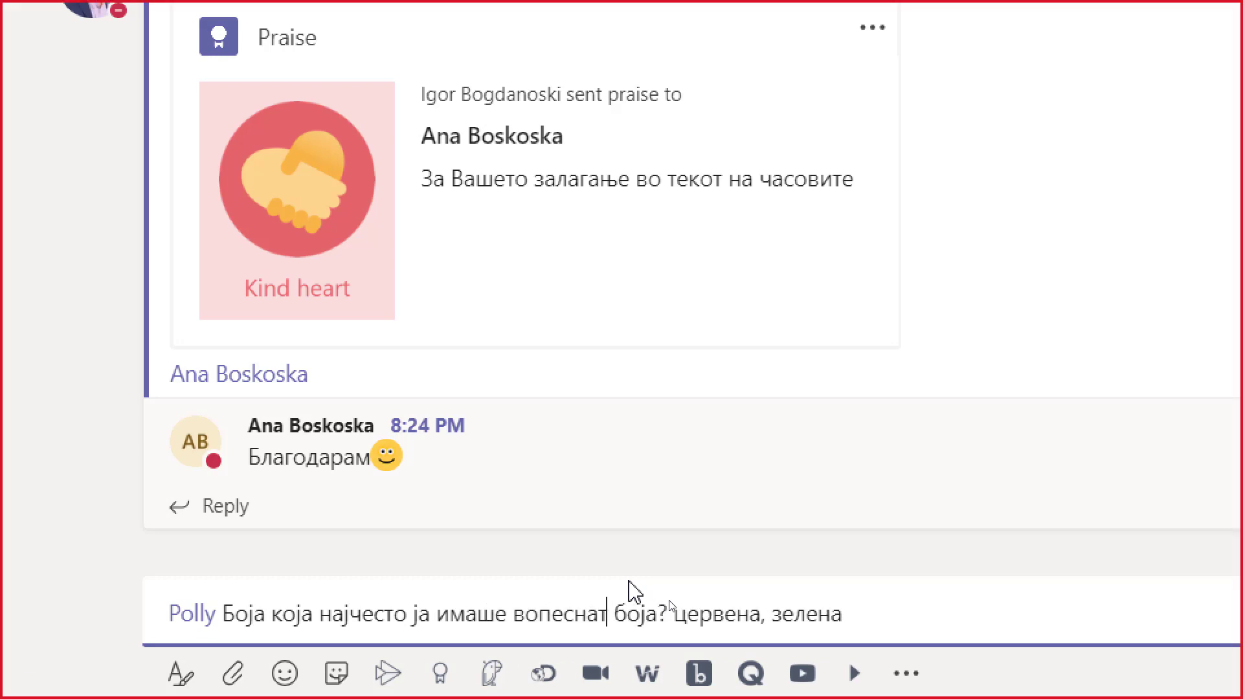
{"action": "key", "text": "ctrl+shift+Right"}
{"action": "key", "text": "BackSpace"}
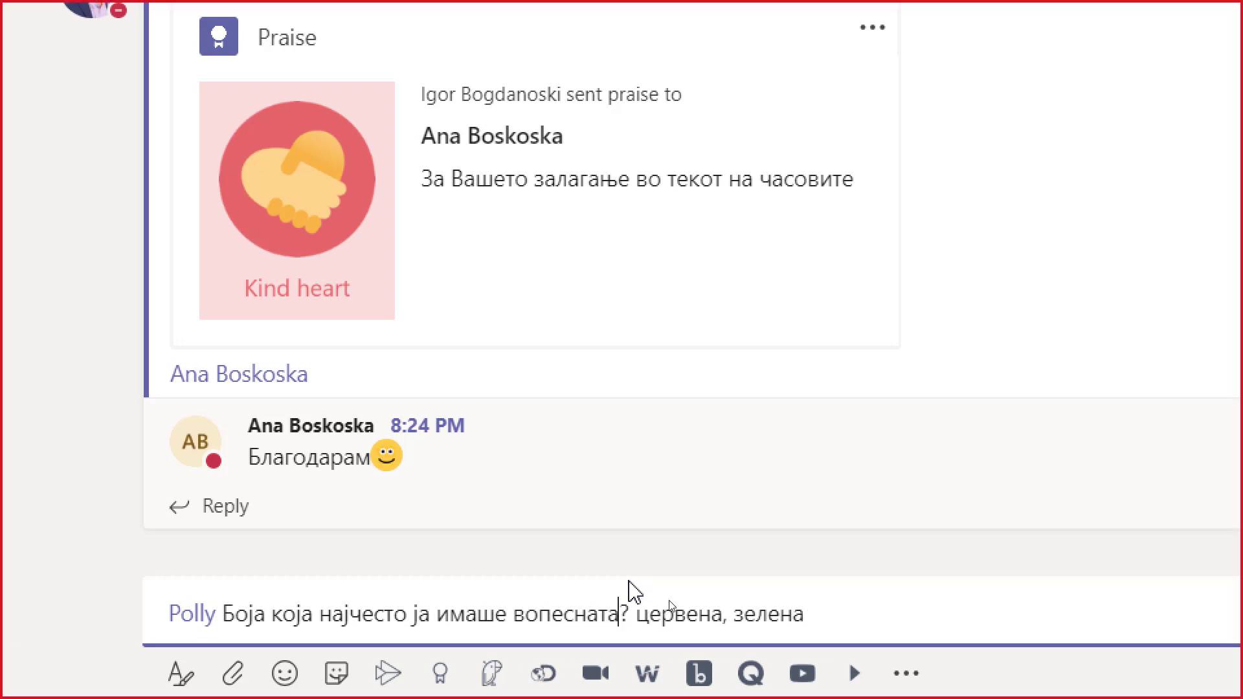
{"action": "key", "text": "ctrl+Left"}
{"action": "key", "text": "Right"}
{"action": "key", "text": "Right"}
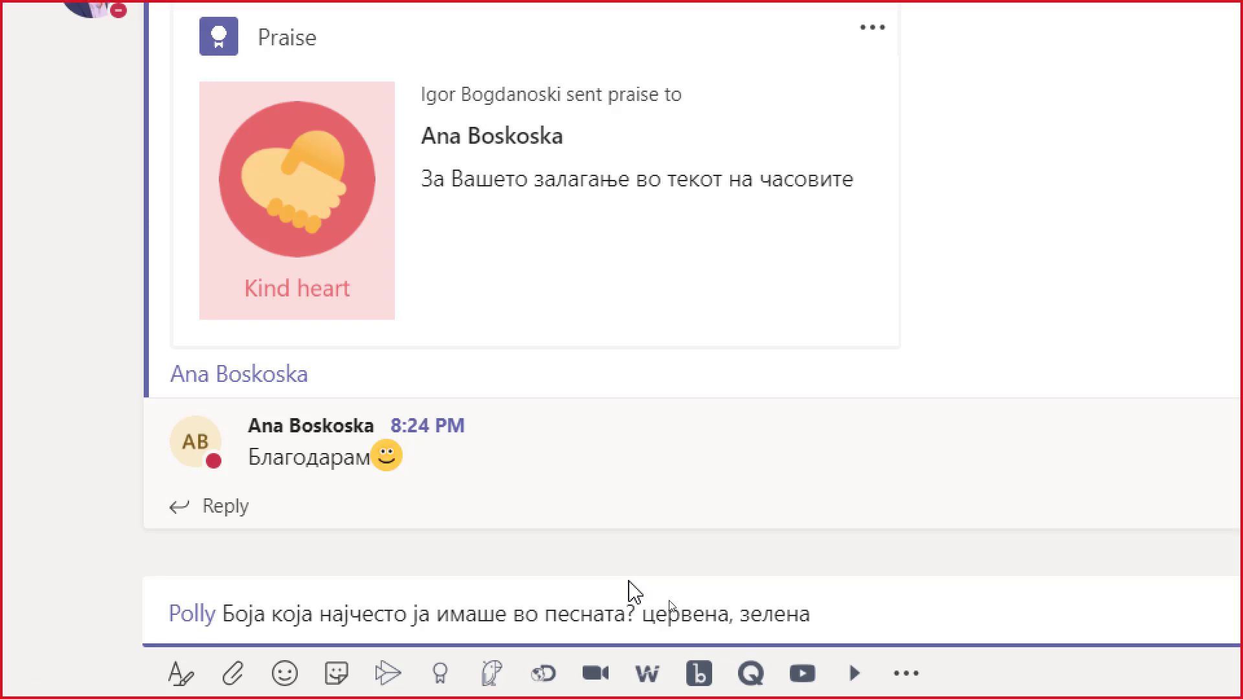
{"action": "key", "text": "Return"}
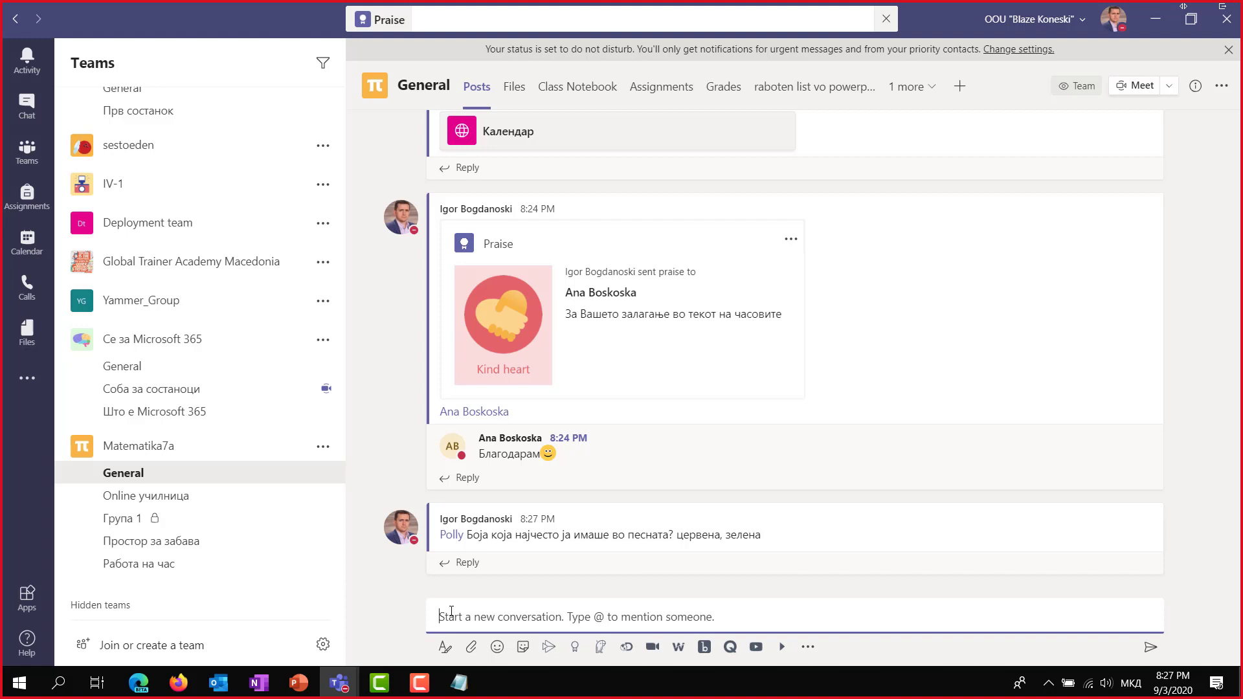
Start a Polly quick poll, set question 'Prasanje?' with answers da, ne, and send it.
{"action": "type", "text": "„"}
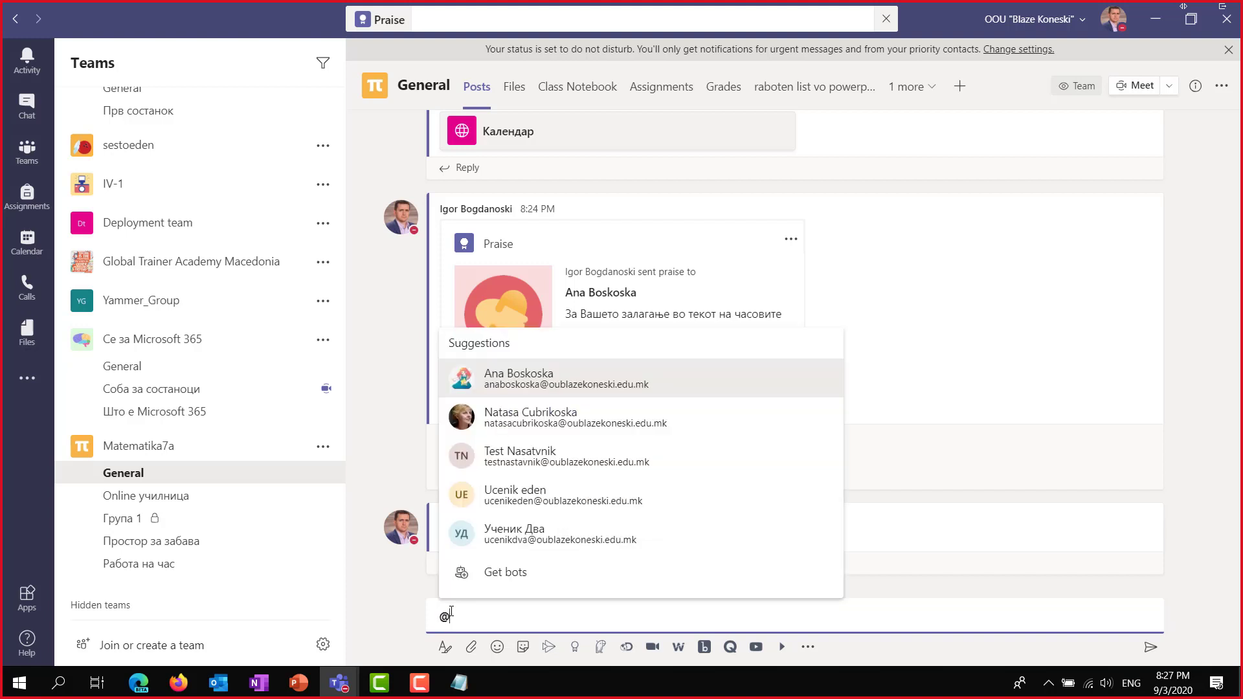
{"action": "type", "text": "pol"}
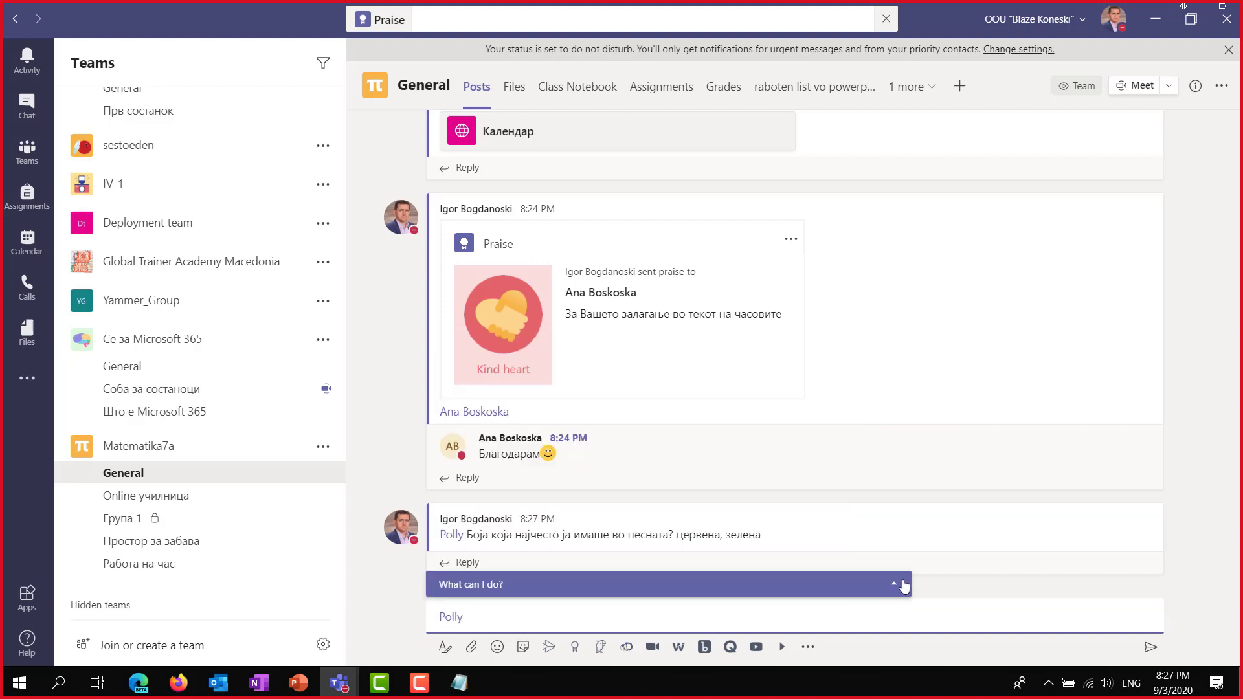
{"action": "left_click", "coordinate": [898, 583]}
{"action": "left_click", "coordinate": [826, 555]}
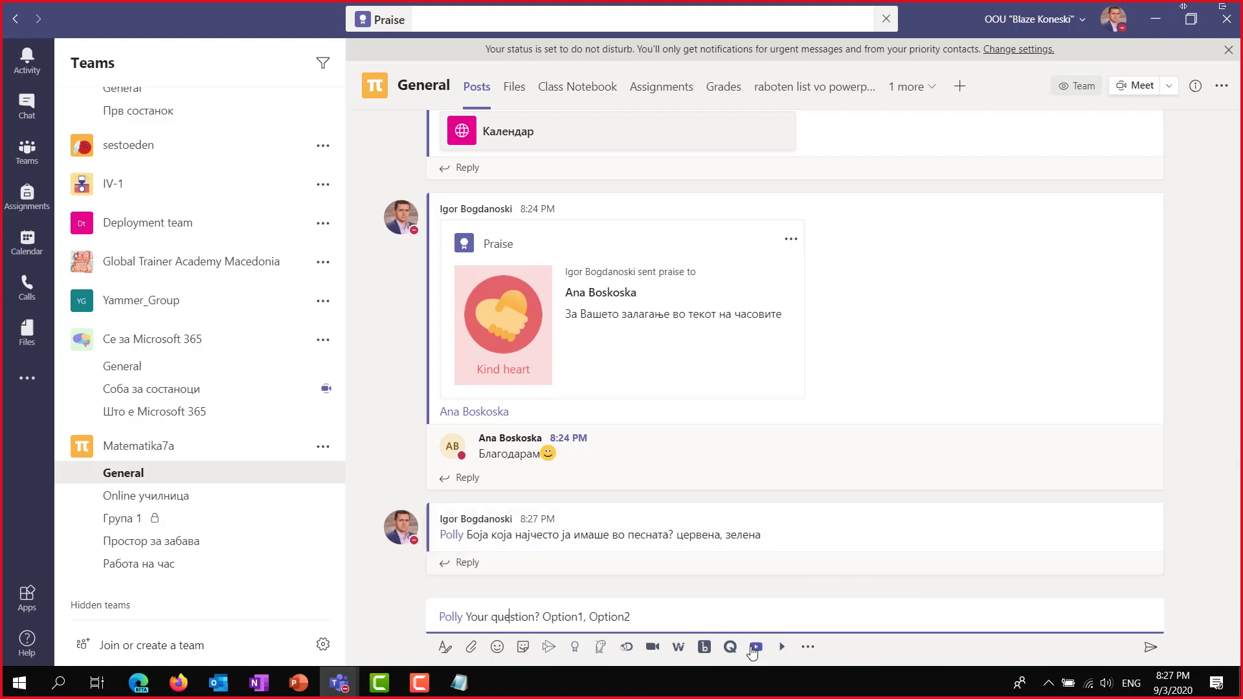
{"action": "key", "text": "ctrl+shift+Left"}
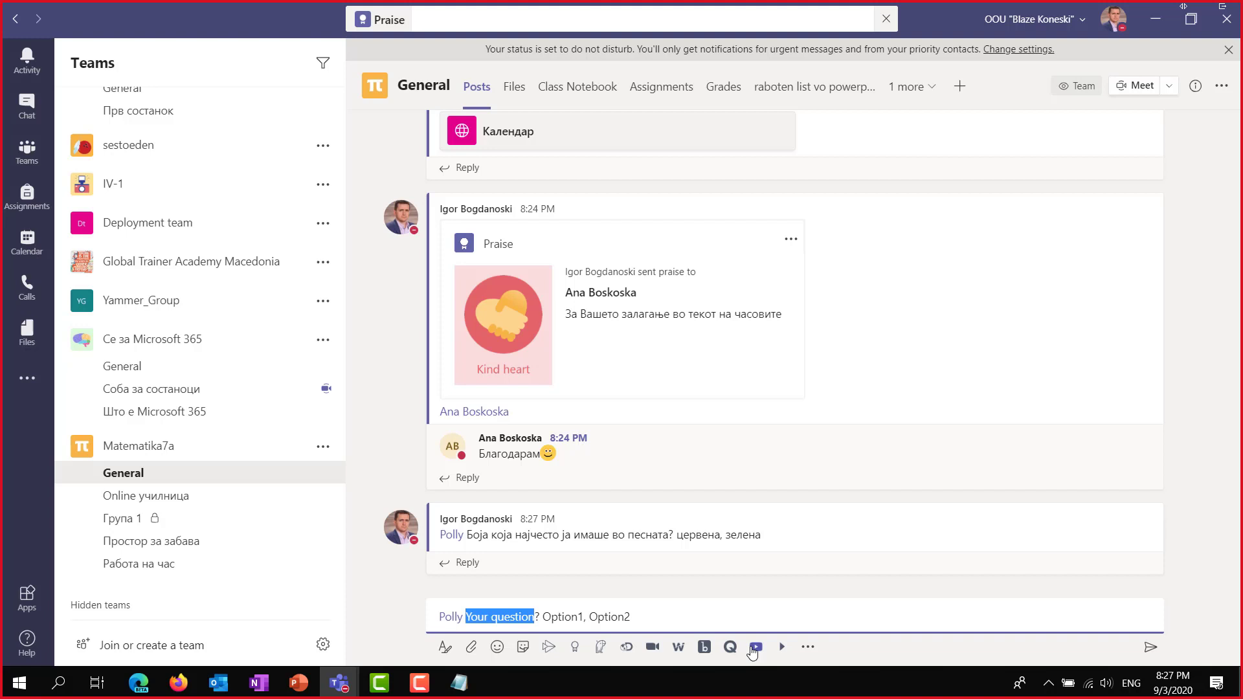
{"action": "type", "text": "Pra"}
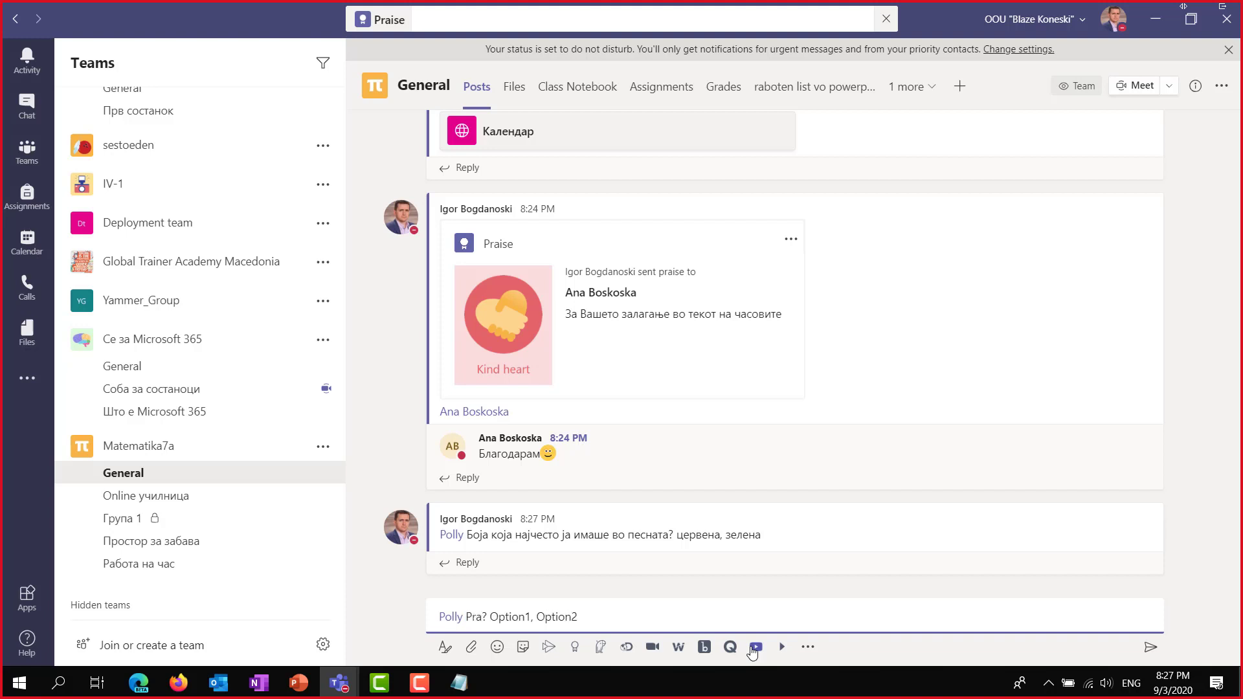
{"action": "type", "text": "sanje"}
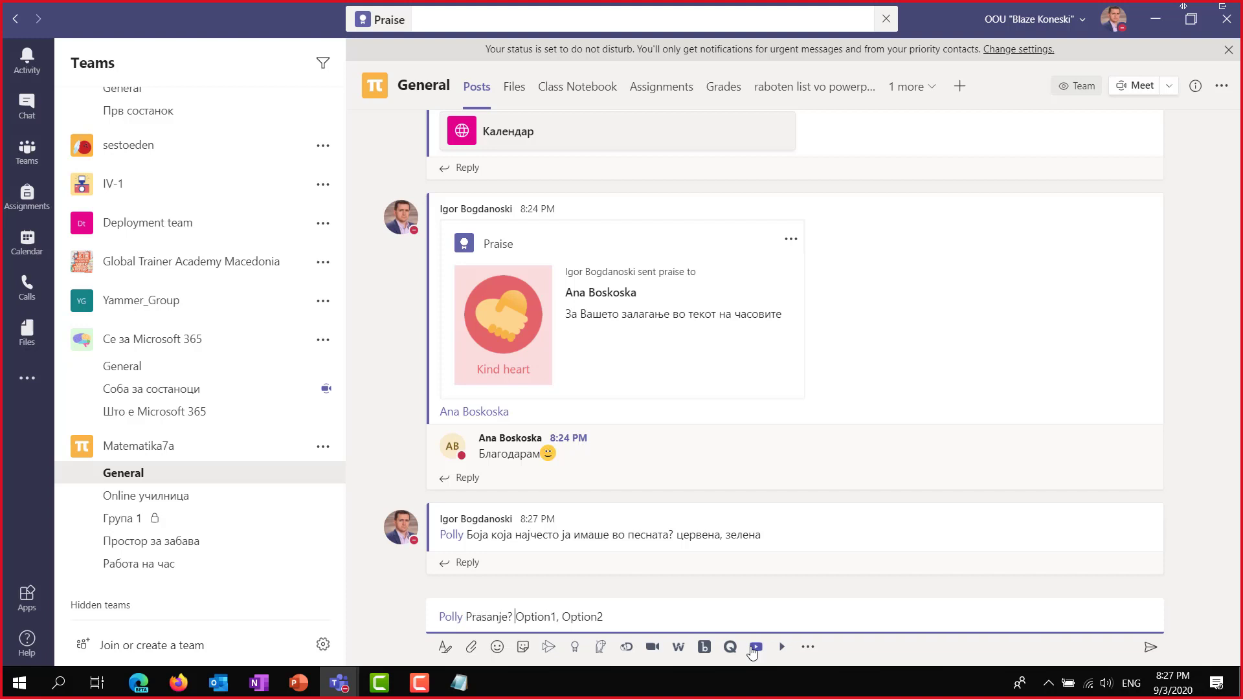
{"action": "key", "text": "ctrl+shift+Right"}
{"action": "type", "text": "da, "}
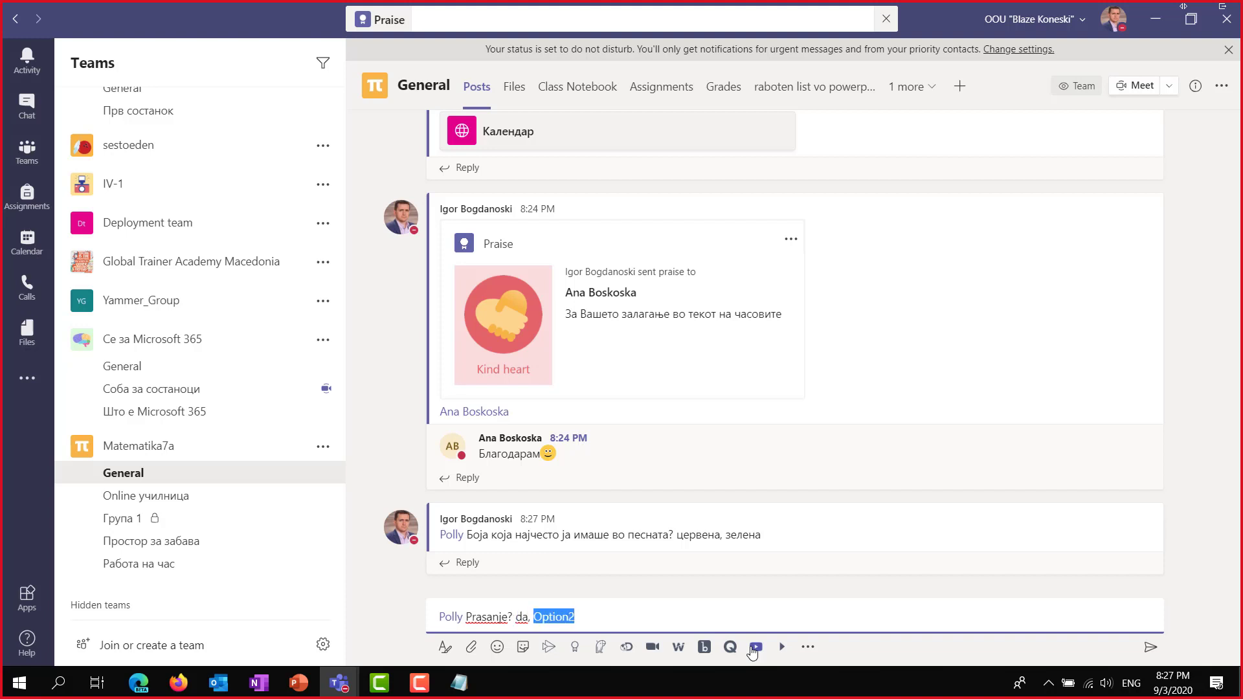
{"action": "type", "text": "ne"}
{"action": "key", "text": "Return"}
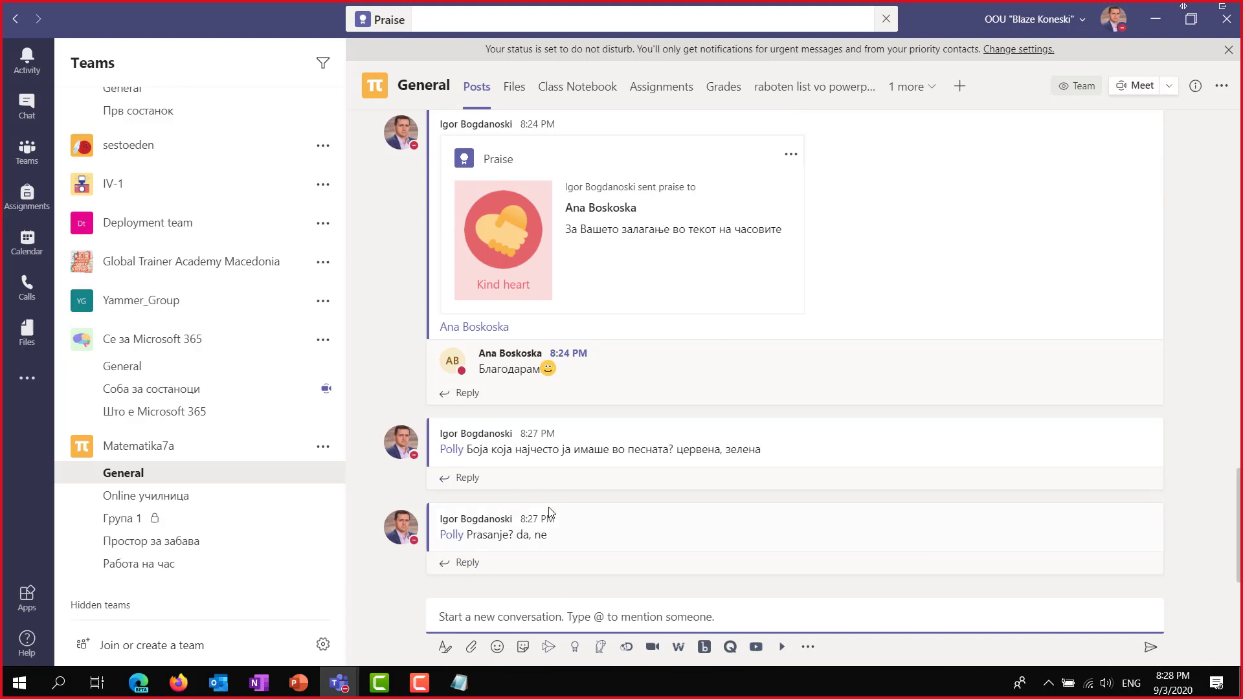
{"action": "scroll", "coordinate": [547, 511], "scroll_direction": "up", "scroll_amount": 10}
{"action": "scroll", "coordinate": [547, 508], "scroll_direction": "up", "scroll_amount": 8}
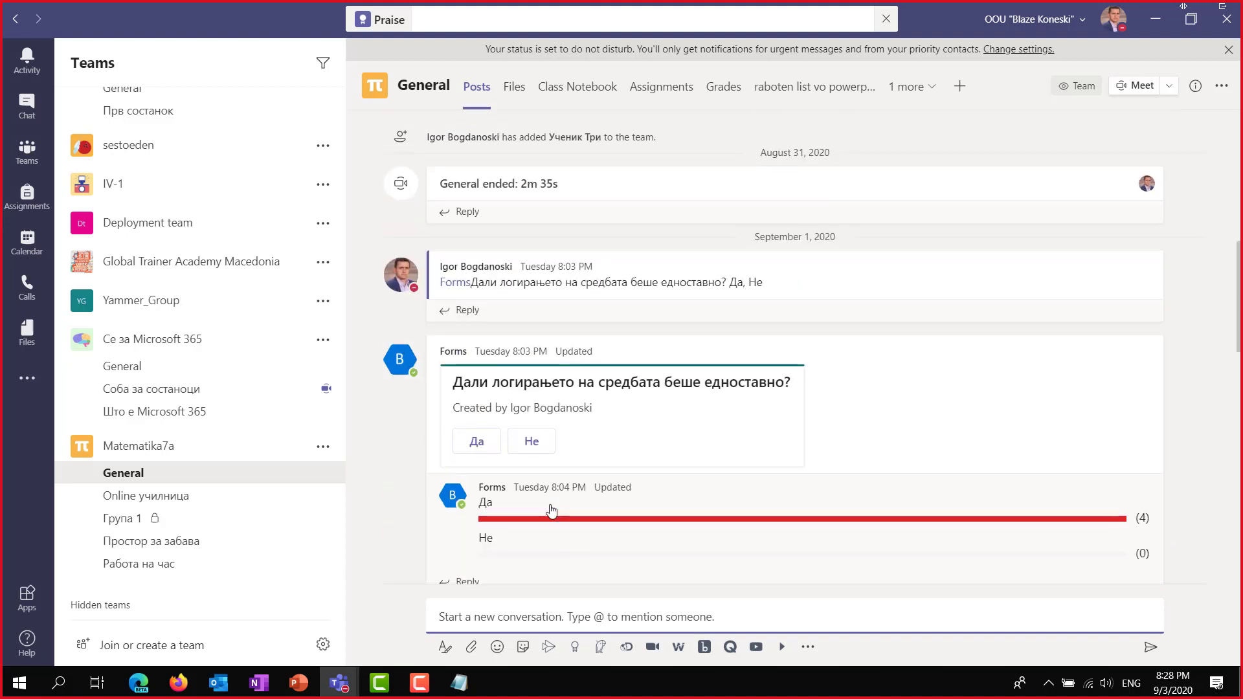
{"action": "scroll", "coordinate": [532, 437], "scroll_direction": "down", "scroll_amount": 3}
{"action": "scroll", "coordinate": [532, 438], "scroll_direction": "up", "scroll_amount": 10}
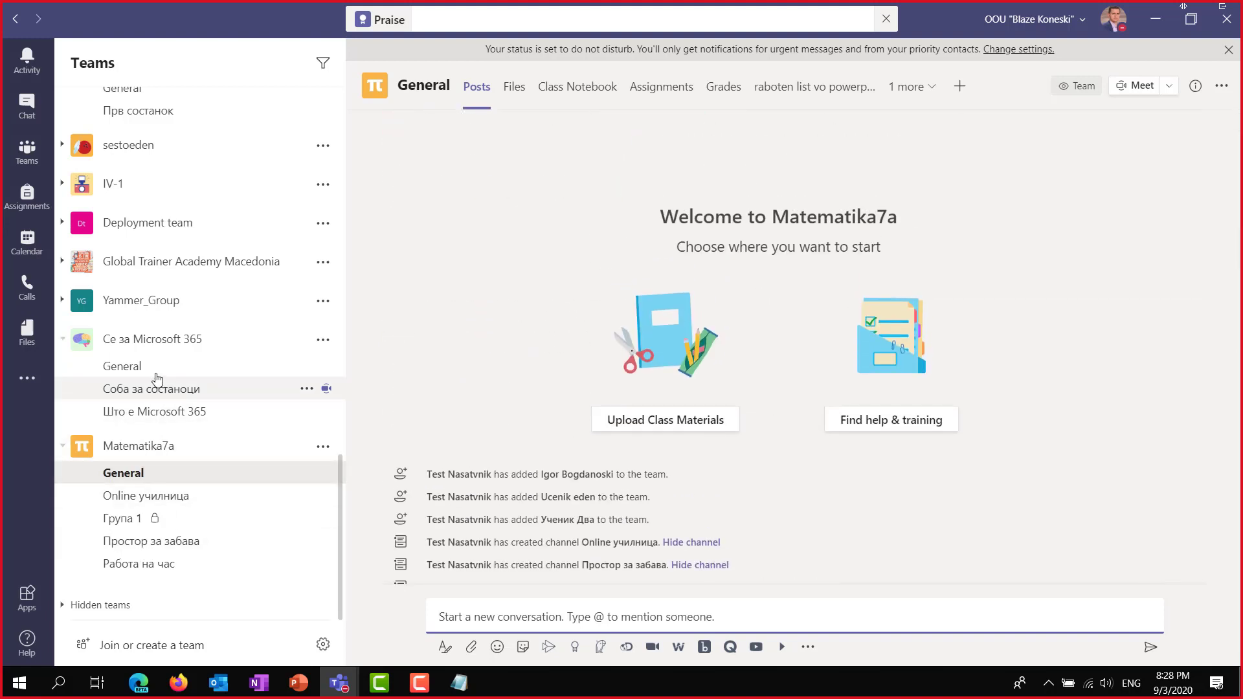
{"action": "left_click", "coordinate": [169, 496]}
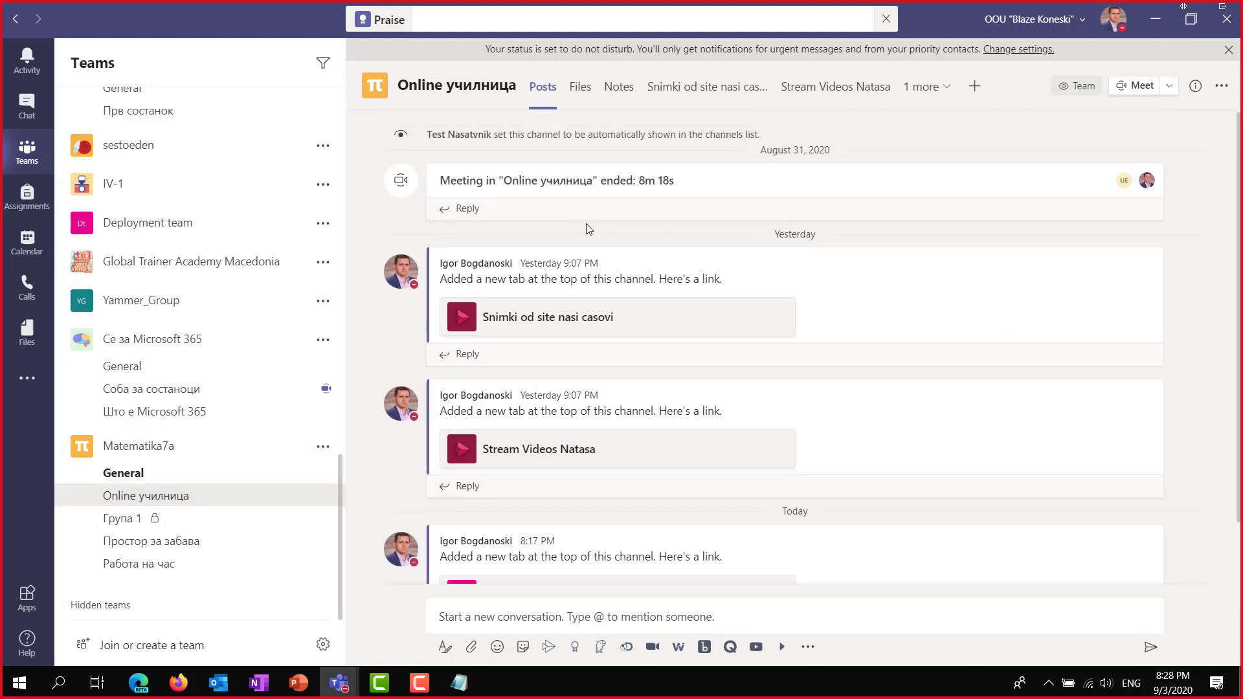
{"action": "left_click", "coordinate": [124, 524]}
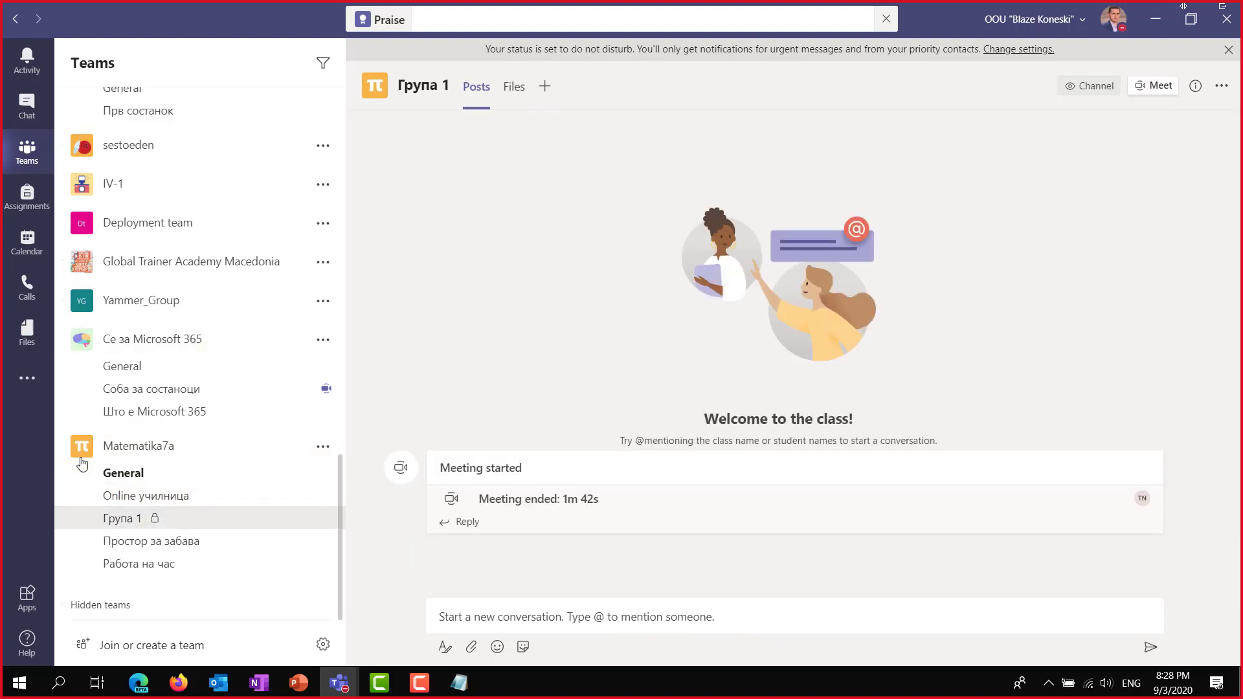
{"action": "left_click", "coordinate": [127, 542]}
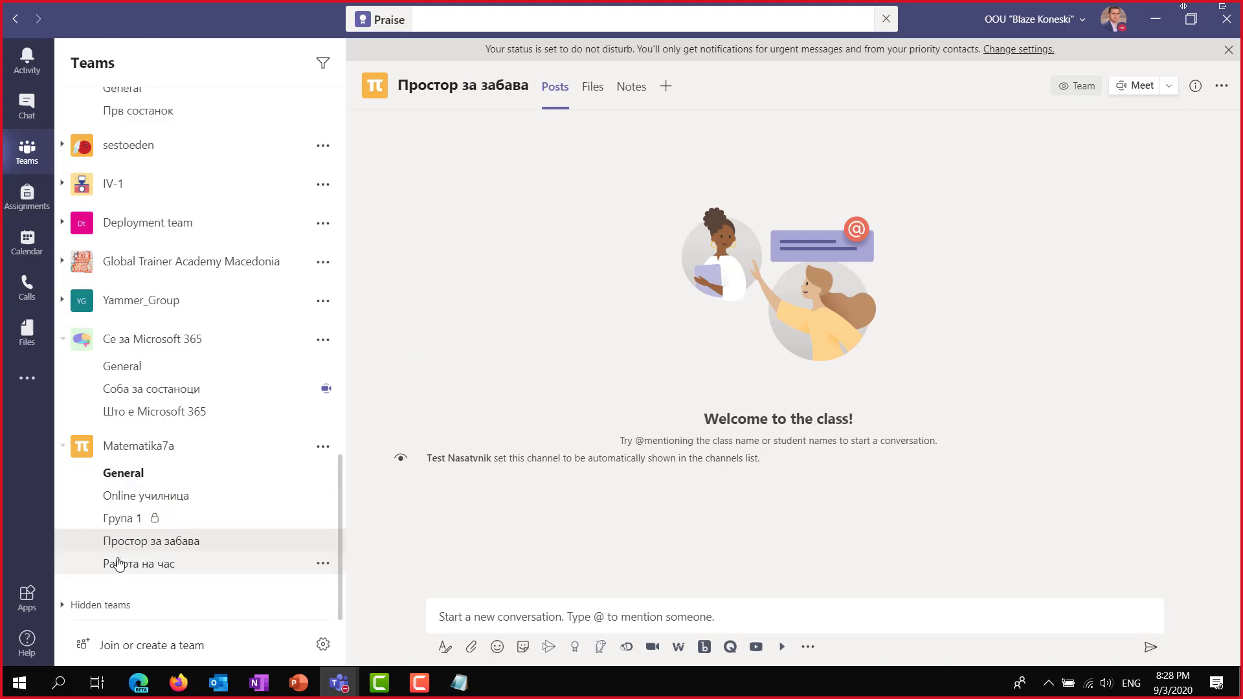
{"action": "left_click", "coordinate": [120, 564]}
{"action": "scroll", "coordinate": [659, 369], "scroll_direction": "up", "scroll_amount": 7}
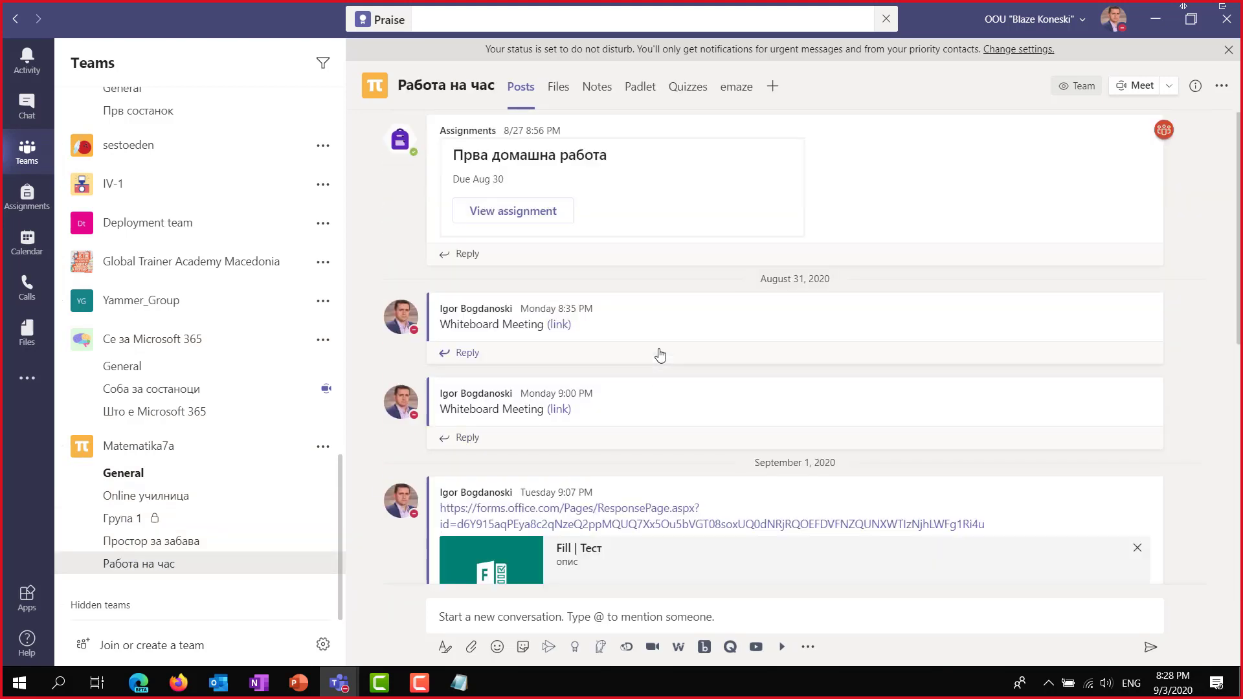
{"action": "left_click", "coordinate": [133, 364]}
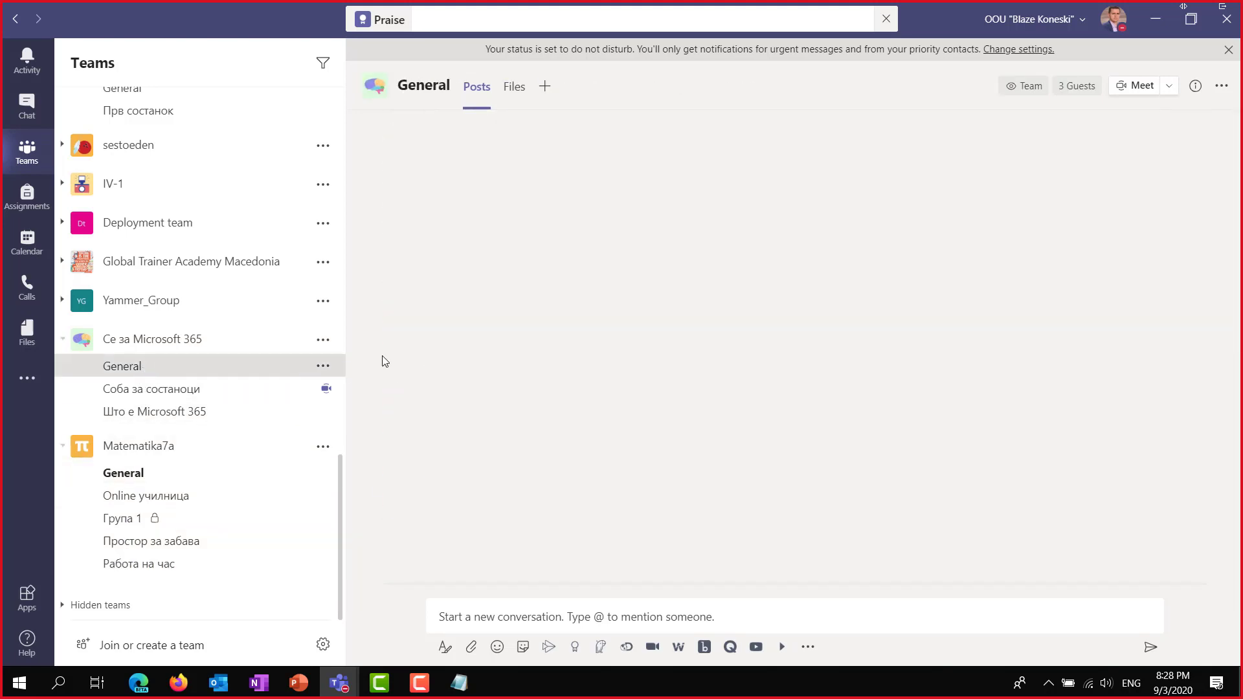
{"action": "left_click_drag", "start_coordinate": [559, 396], "coordinate": [855, 336]}
{"action": "left_click", "coordinate": [875, 330]}
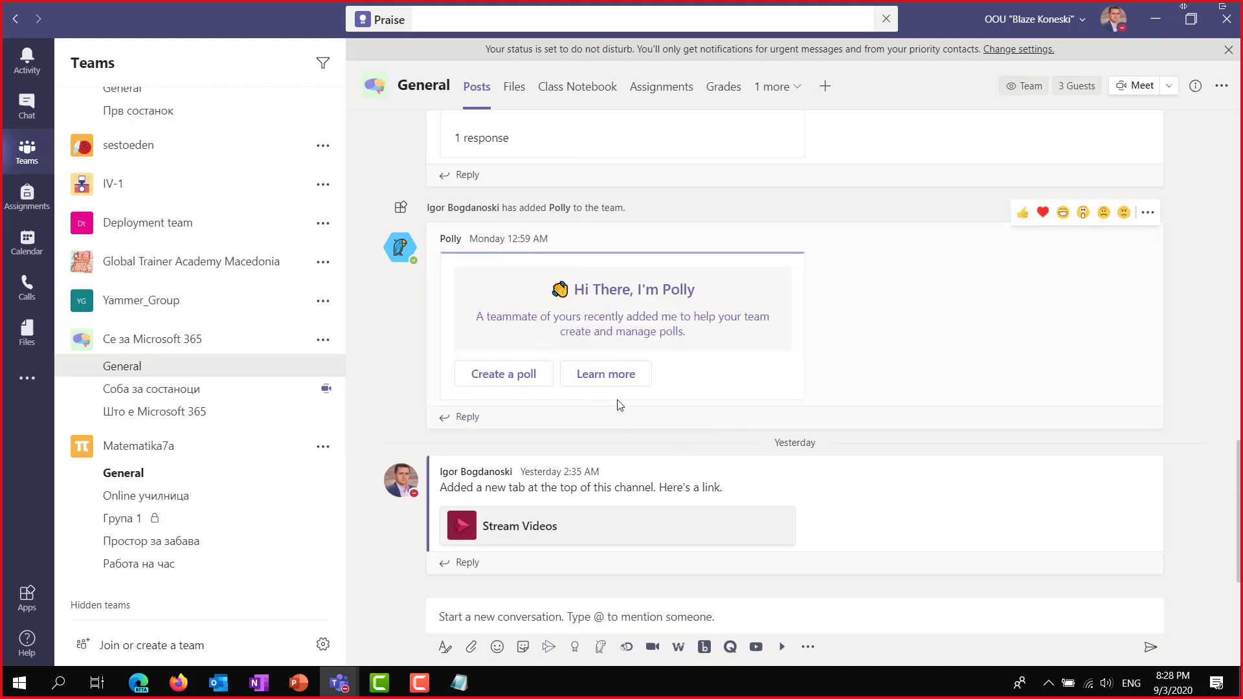
{"action": "scroll", "coordinate": [620, 382], "scroll_direction": "up", "scroll_amount": 8}
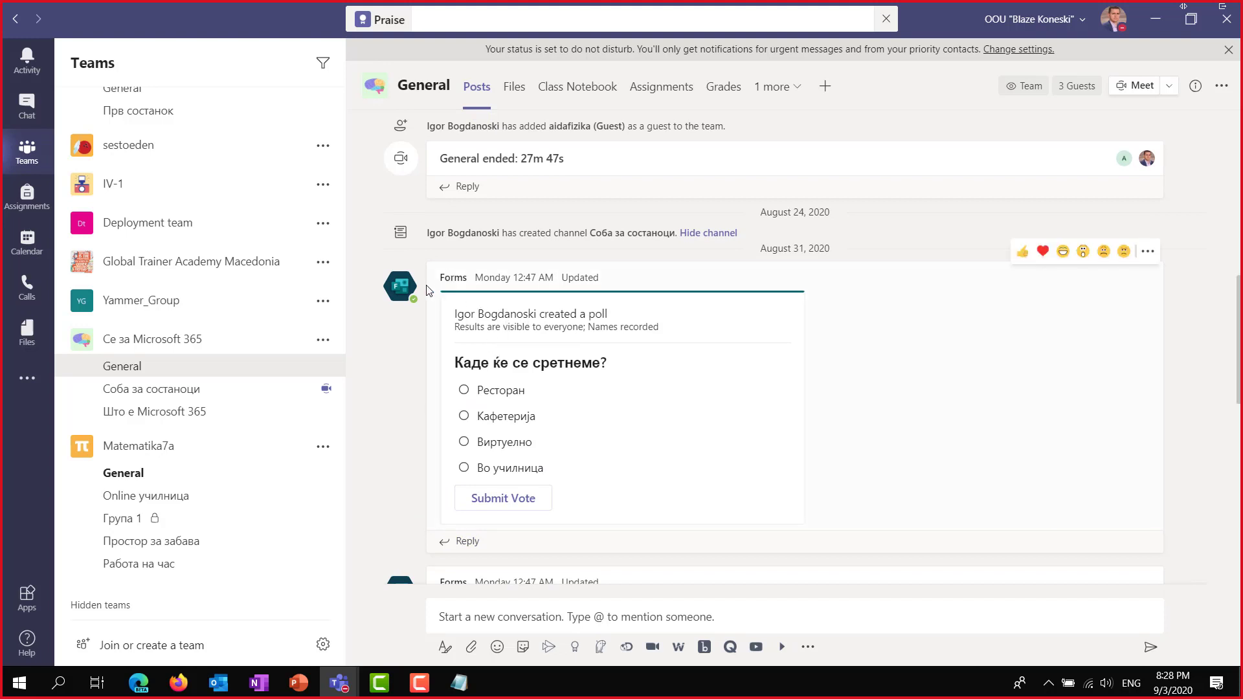
{"action": "scroll", "coordinate": [441, 311], "scroll_direction": "up", "scroll_amount": 3}
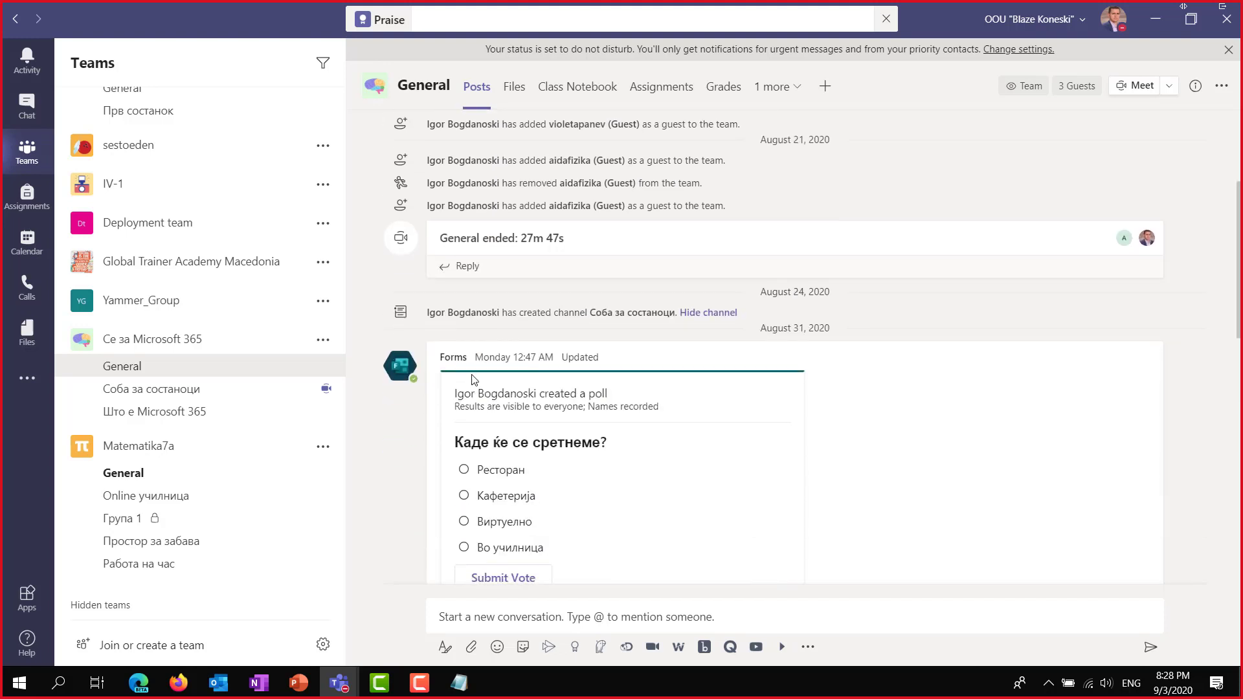
{"action": "scroll", "coordinate": [453, 395], "scroll_direction": "down", "scroll_amount": 9}
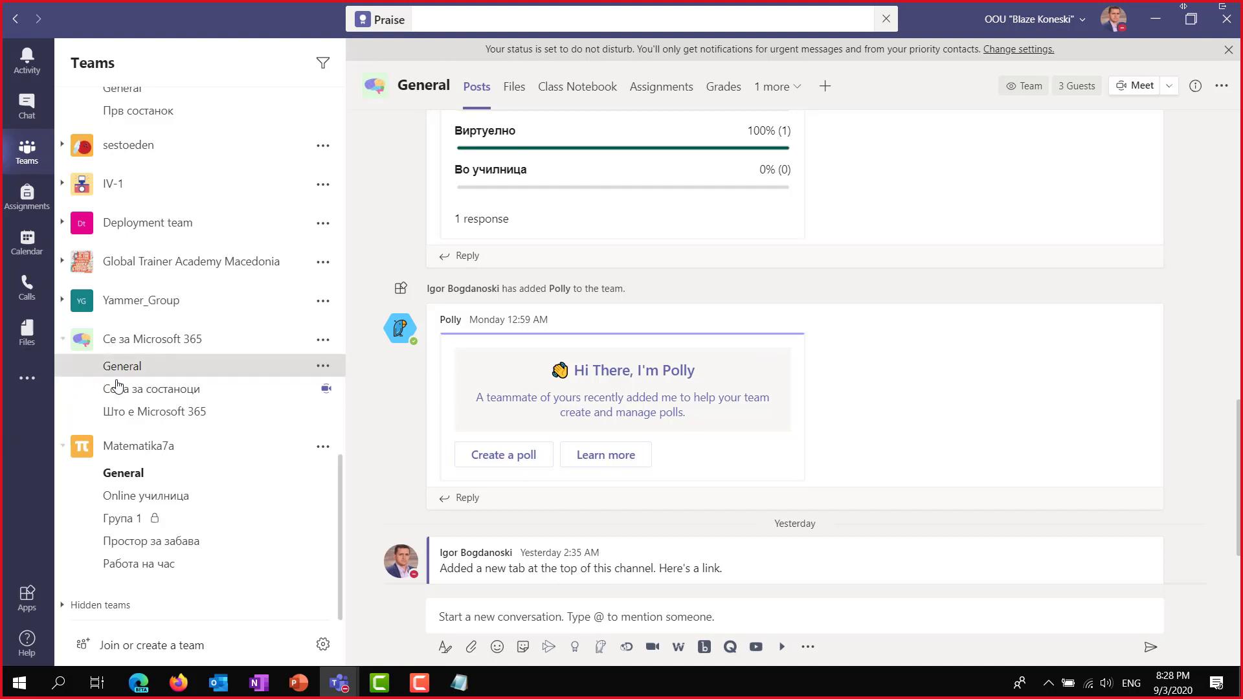
{"action": "left_click", "coordinate": [511, 457]}
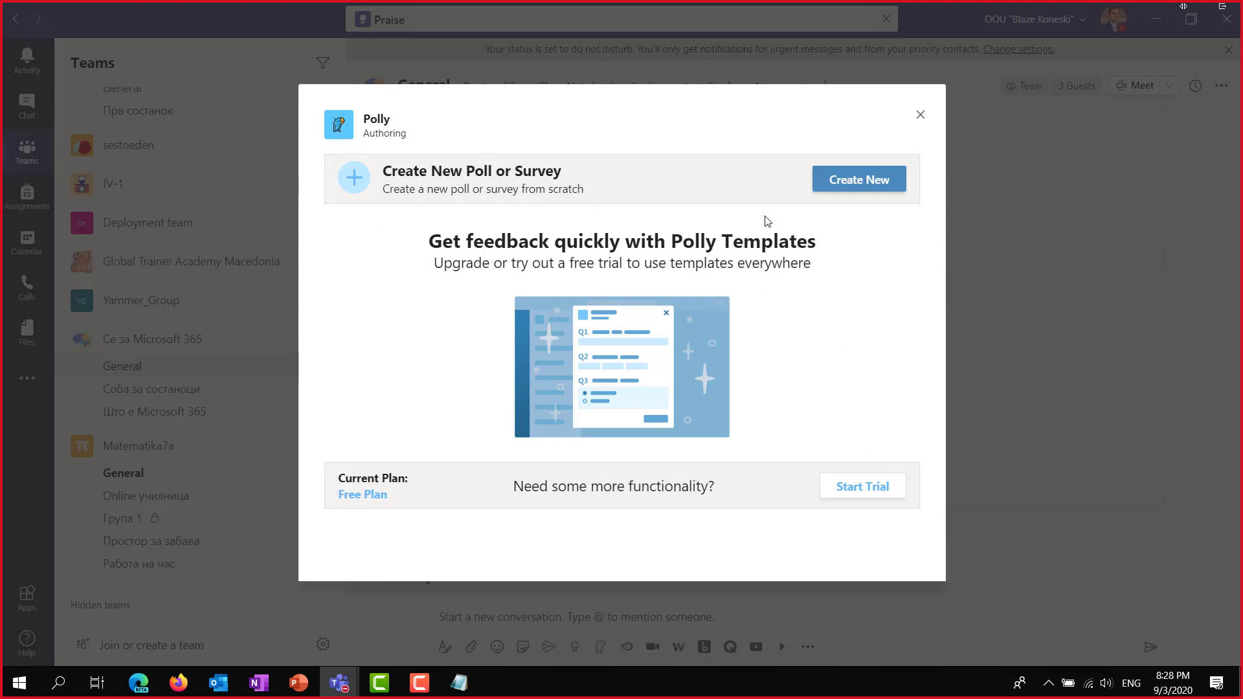
{"action": "left_click", "coordinate": [869, 186]}
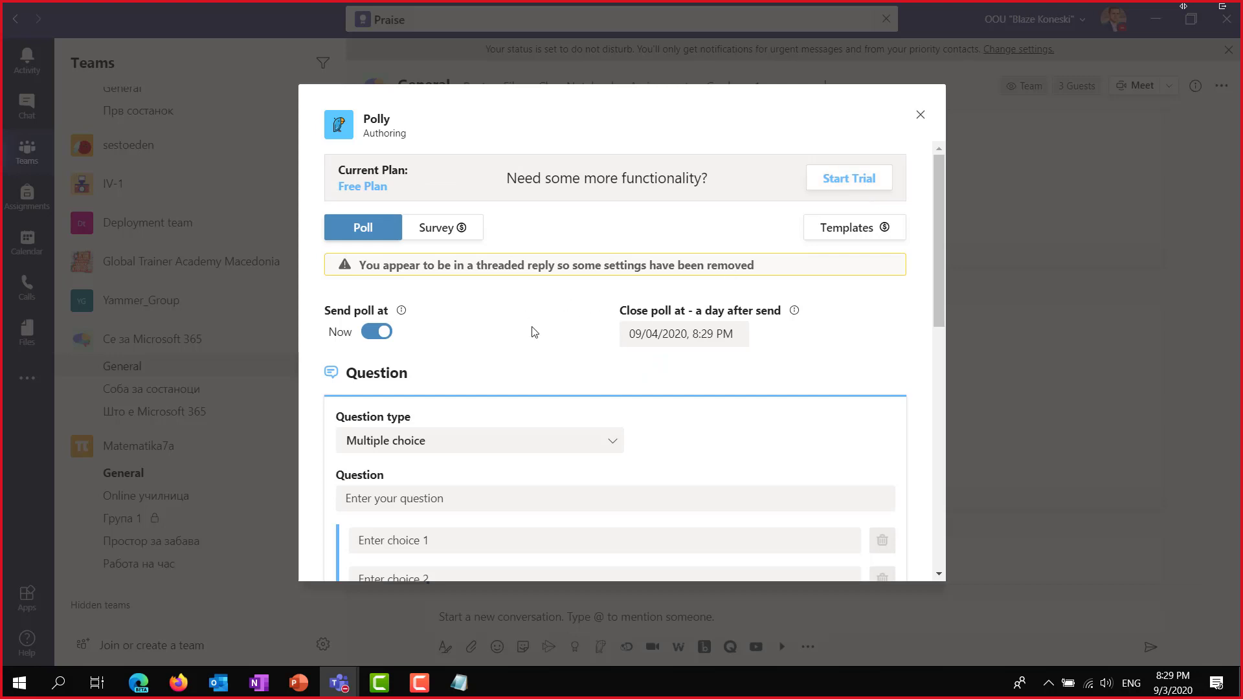
{"action": "scroll", "coordinate": [571, 391], "scroll_direction": "down", "scroll_amount": 10}
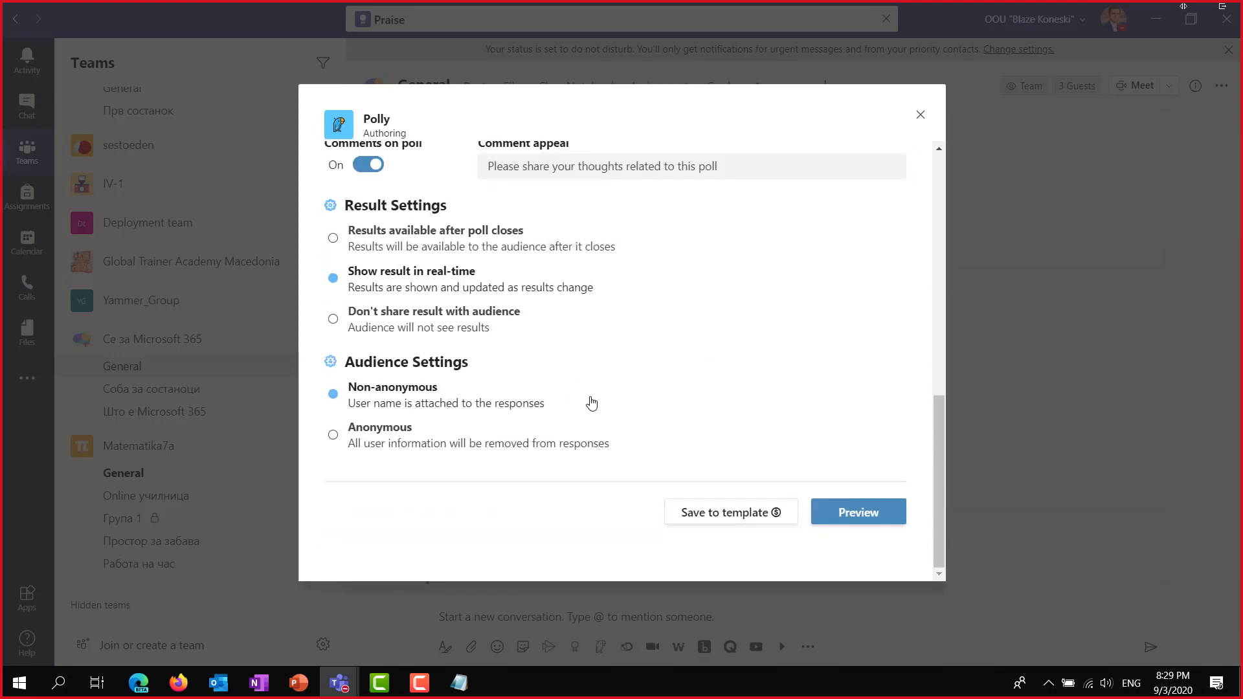
{"action": "scroll", "coordinate": [591, 403], "scroll_direction": "up", "scroll_amount": 10}
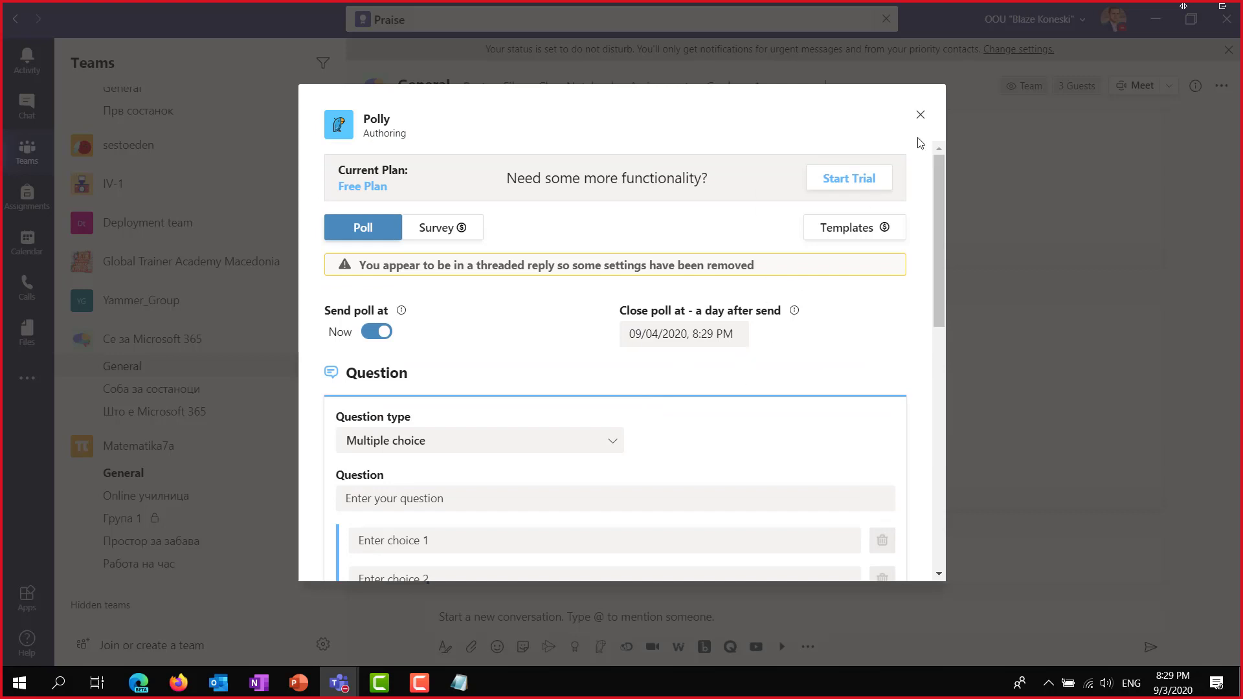
{"action": "left_click", "coordinate": [920, 116]}
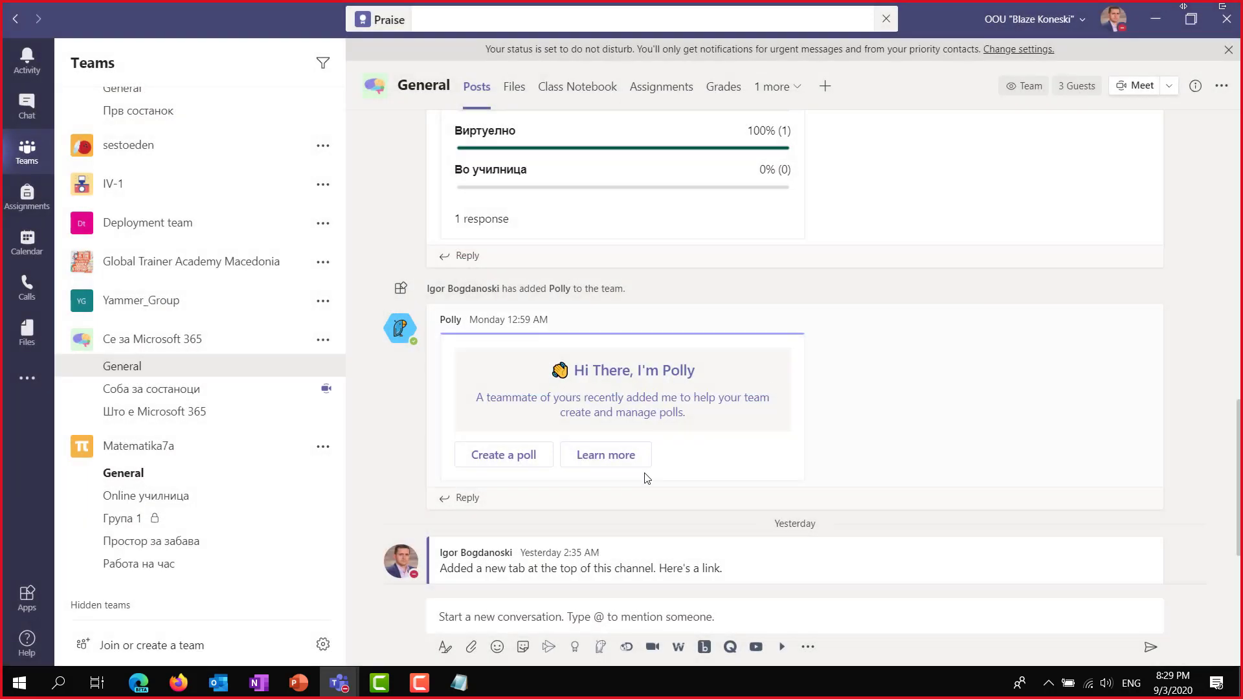
View Polly's details card in Matematika7a General, then open Polly's personal chat from the apps list.
{"action": "scroll", "coordinate": [650, 453], "scroll_direction": "down", "scroll_amount": 1}
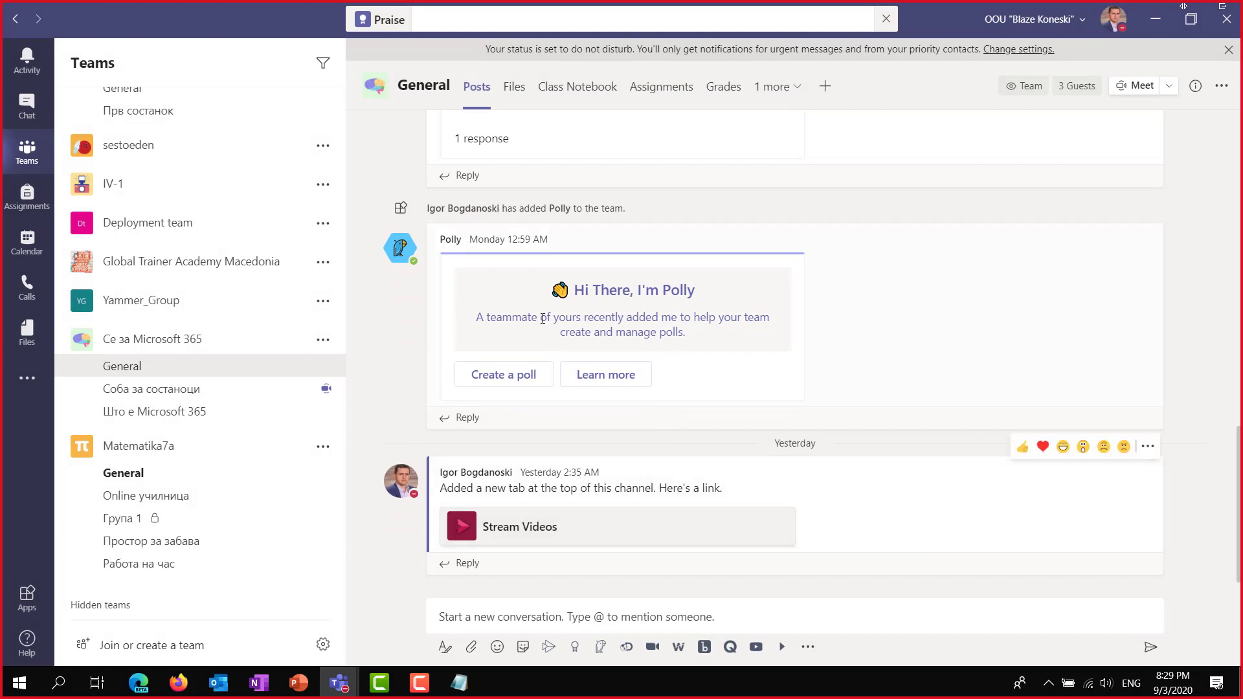
{"action": "left_click", "coordinate": [152, 482]}
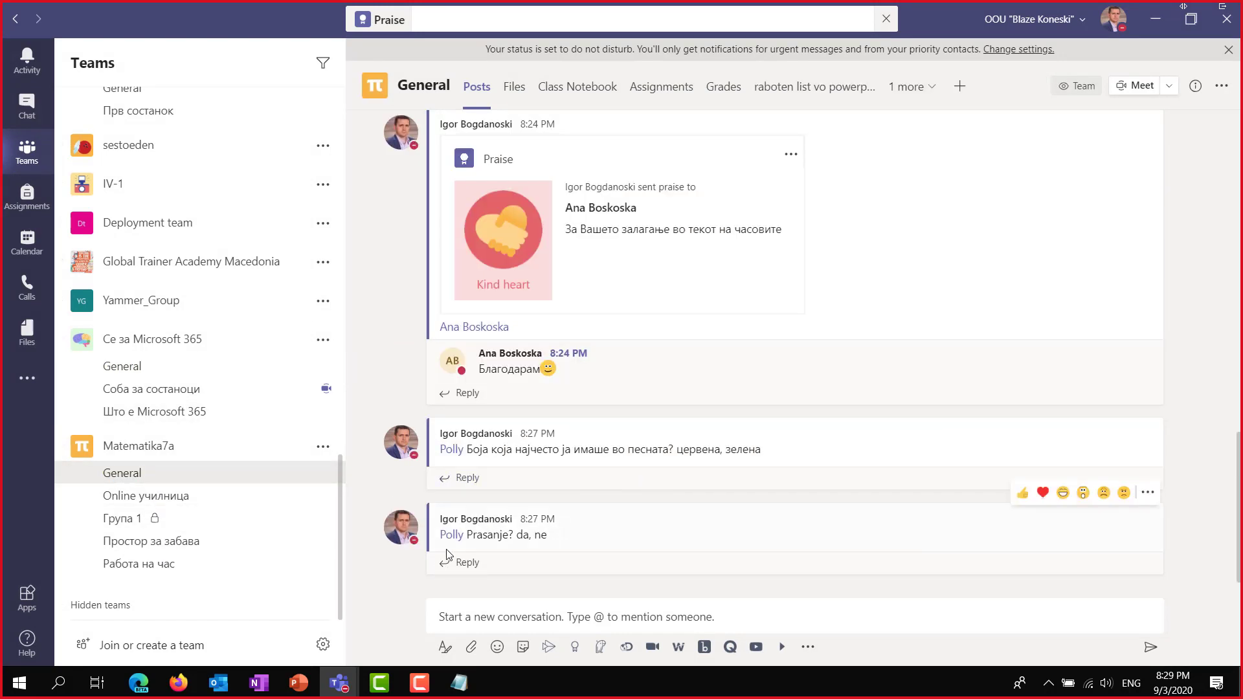
{"action": "left_click", "coordinate": [451, 539]}
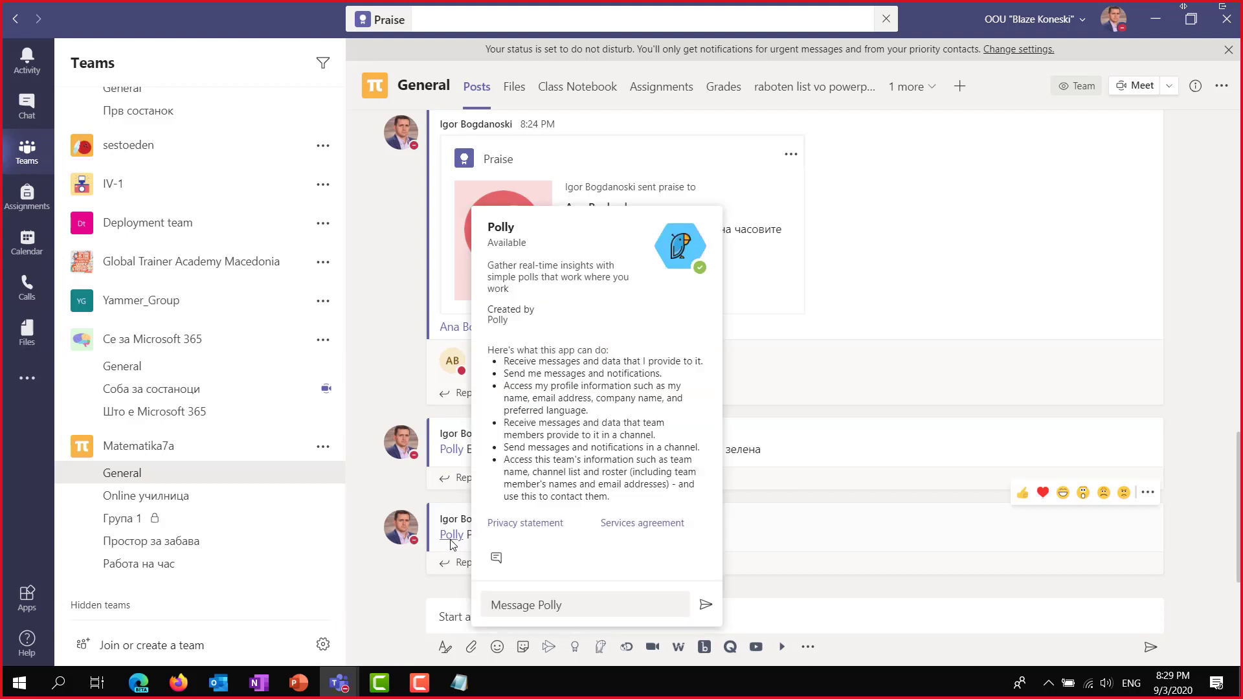
{"action": "left_click", "coordinate": [638, 557]}
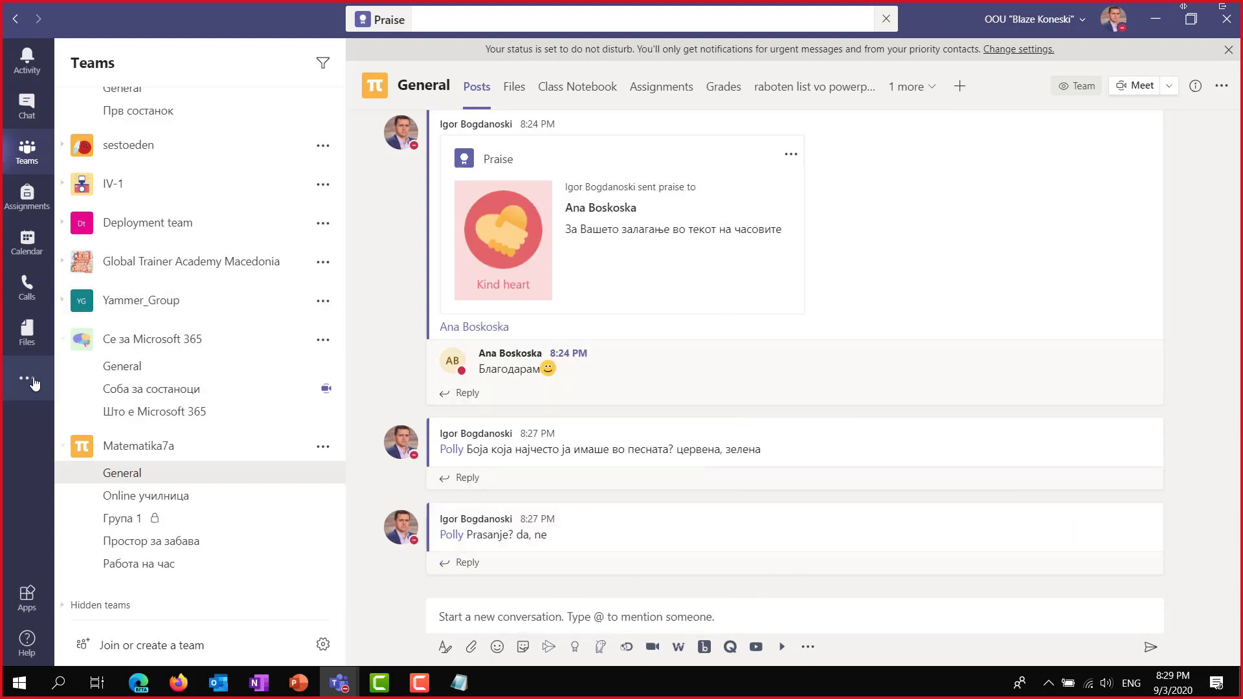
{"action": "left_click", "coordinate": [27, 378]}
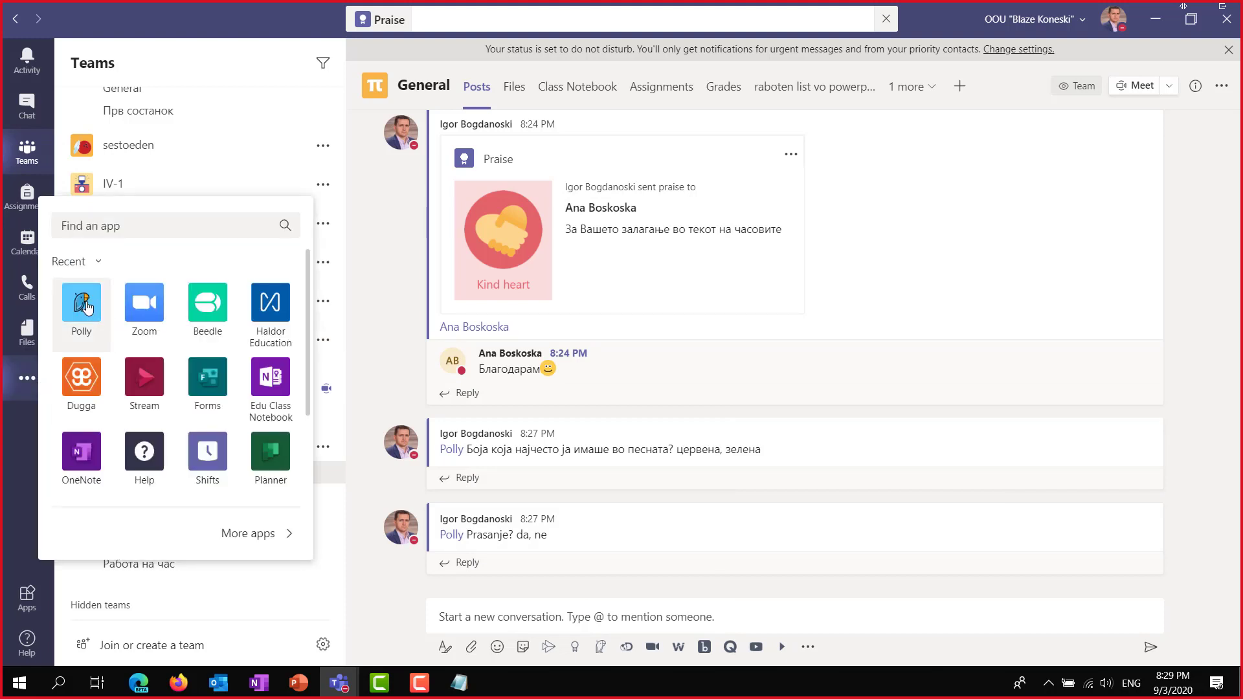
{"action": "left_click", "coordinate": [87, 305]}
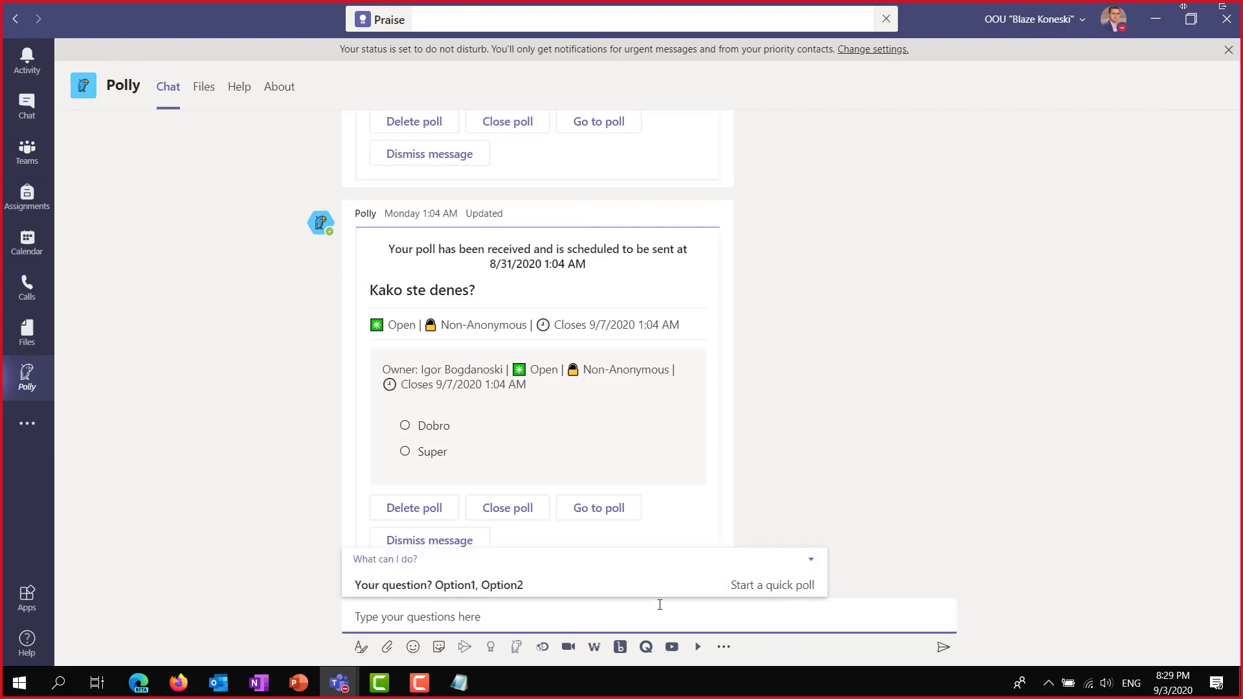
{"action": "scroll", "coordinate": [449, 288], "scroll_direction": "up", "scroll_amount": 10}
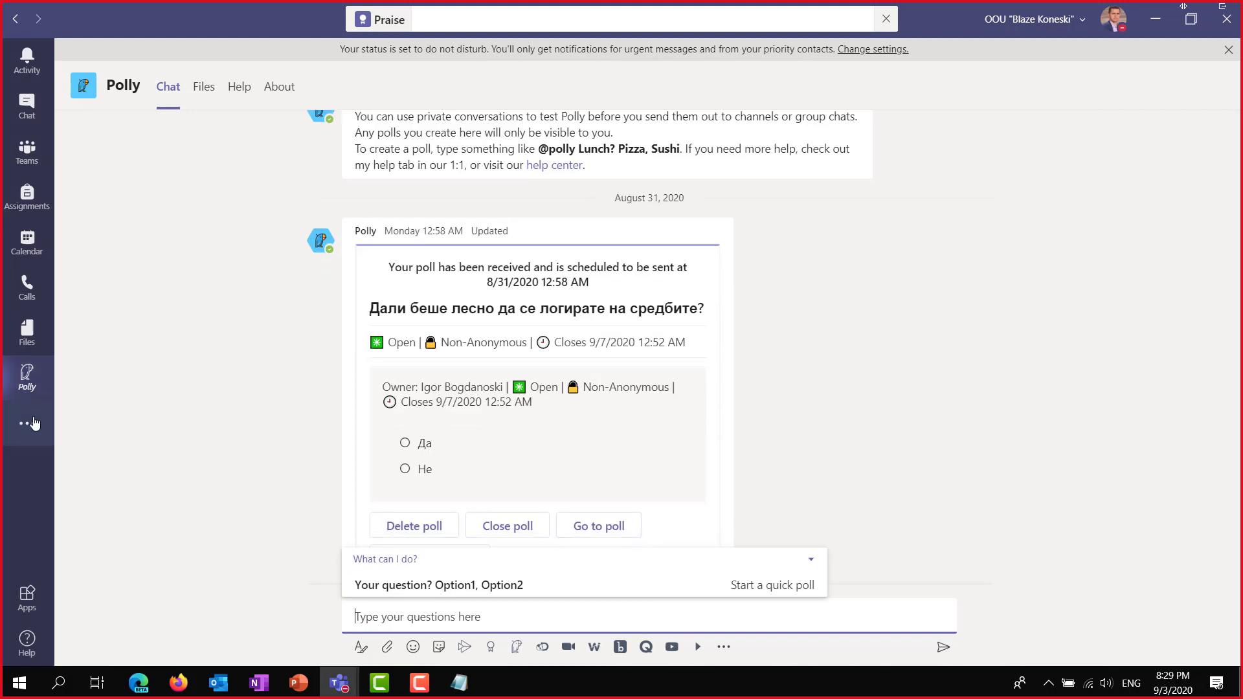
Find Polly via the 'Pol' app search and choose Add to a team from its Open menu.
{"action": "left_click", "coordinate": [37, 424]}
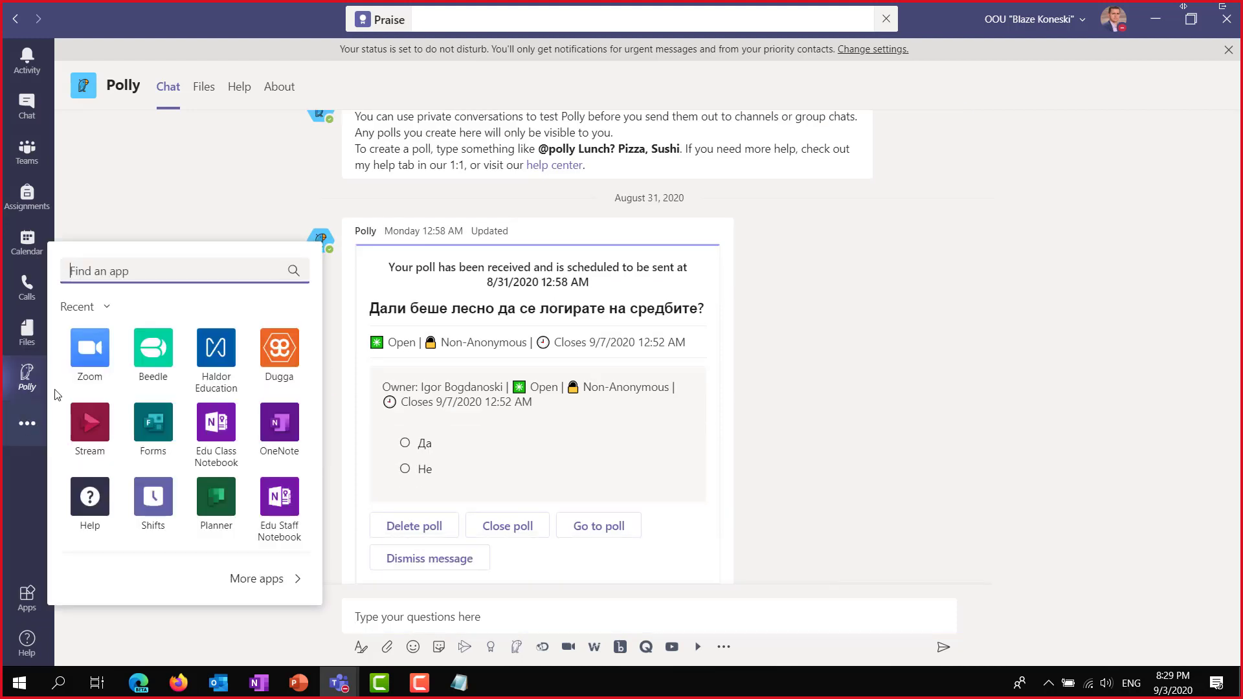
{"action": "type", "text": "Pol"}
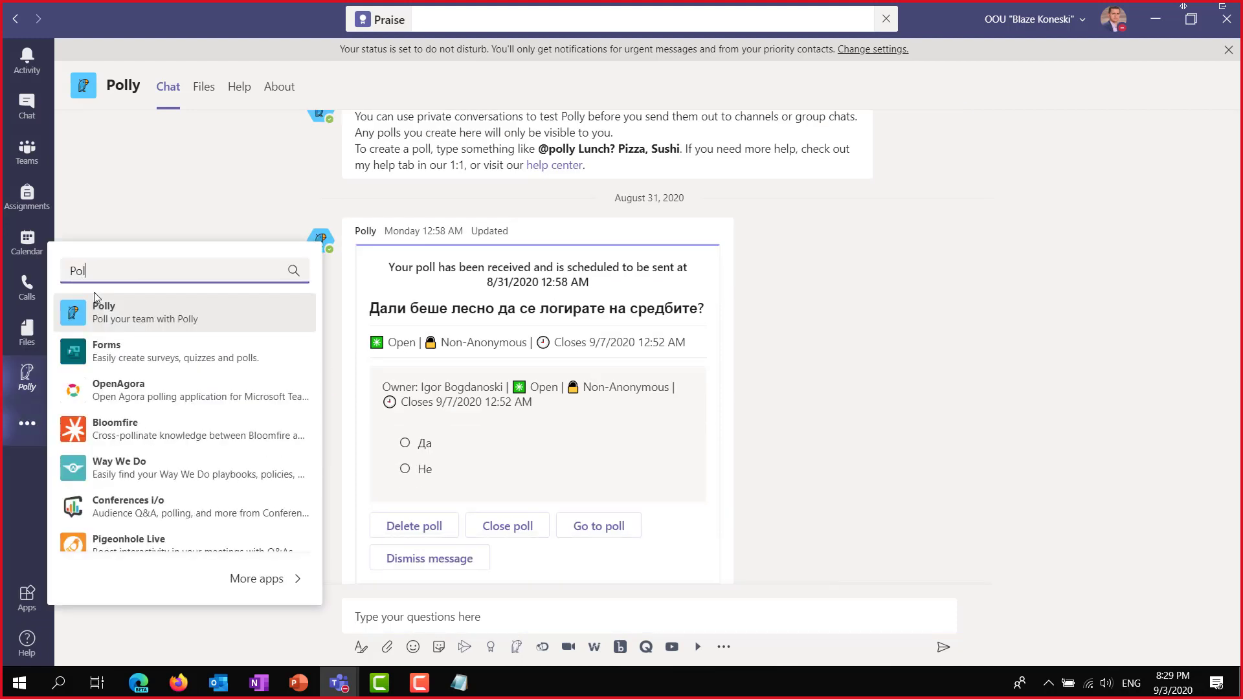
{"action": "left_click", "coordinate": [147, 317]}
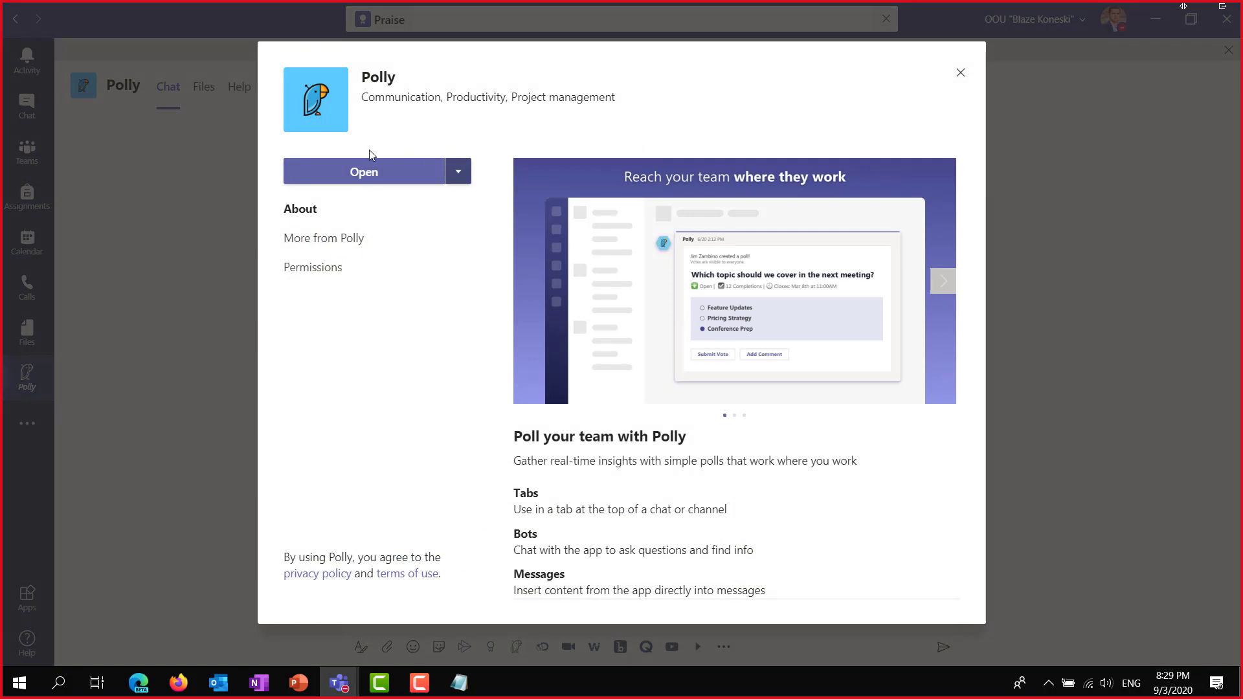
{"action": "left_click", "coordinate": [458, 176]}
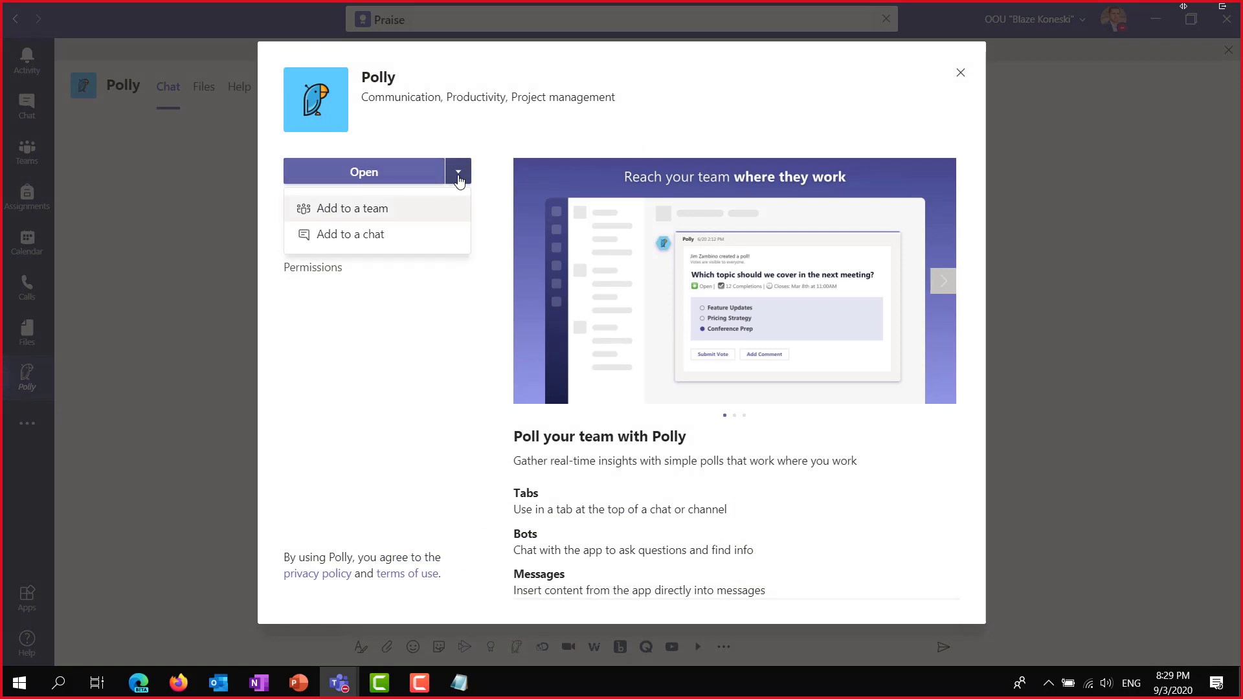
{"action": "left_click", "coordinate": [566, 86]}
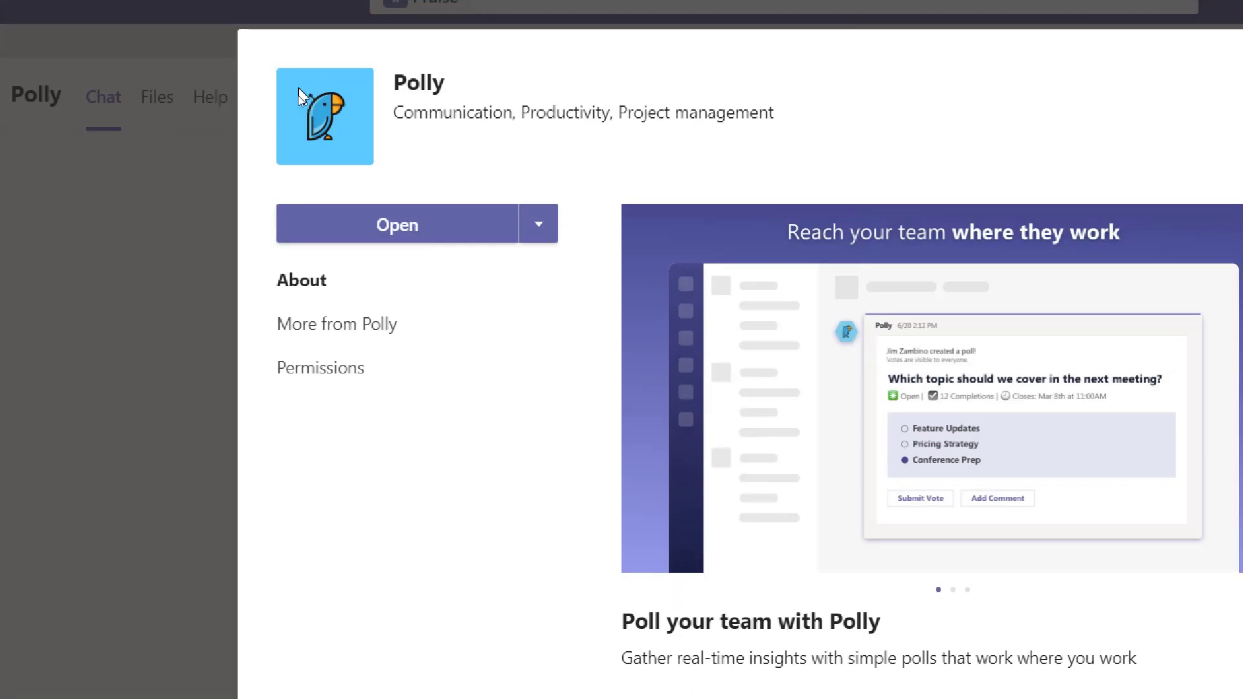
{"action": "left_click", "coordinate": [538, 234]}
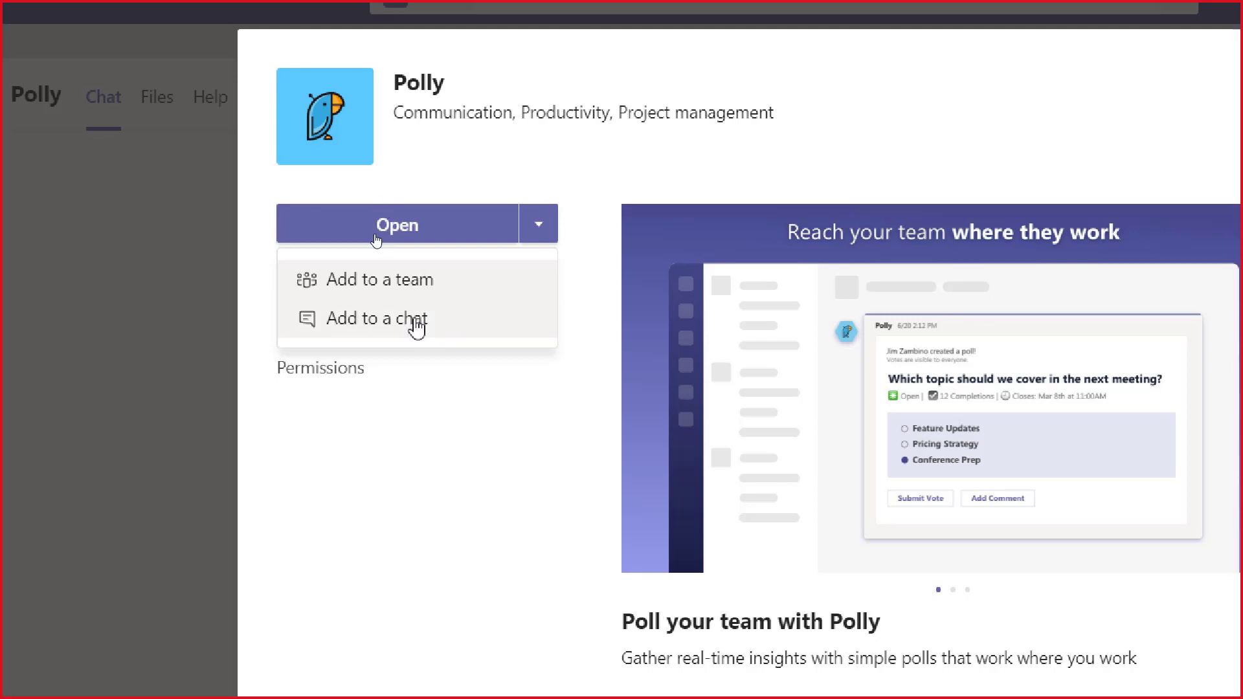
{"action": "left_click", "coordinate": [346, 285]}
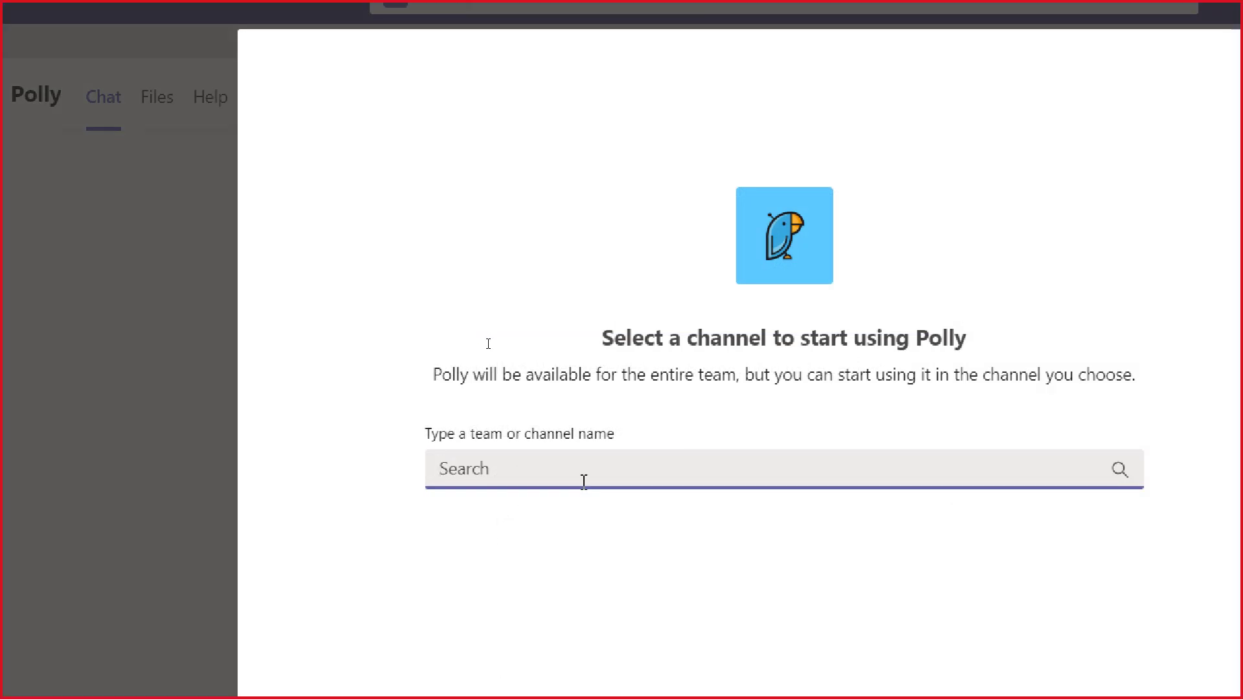
Pick the sestopet team's General channel and save Polly as a tab there.
{"action": "type", "text": "Se"}
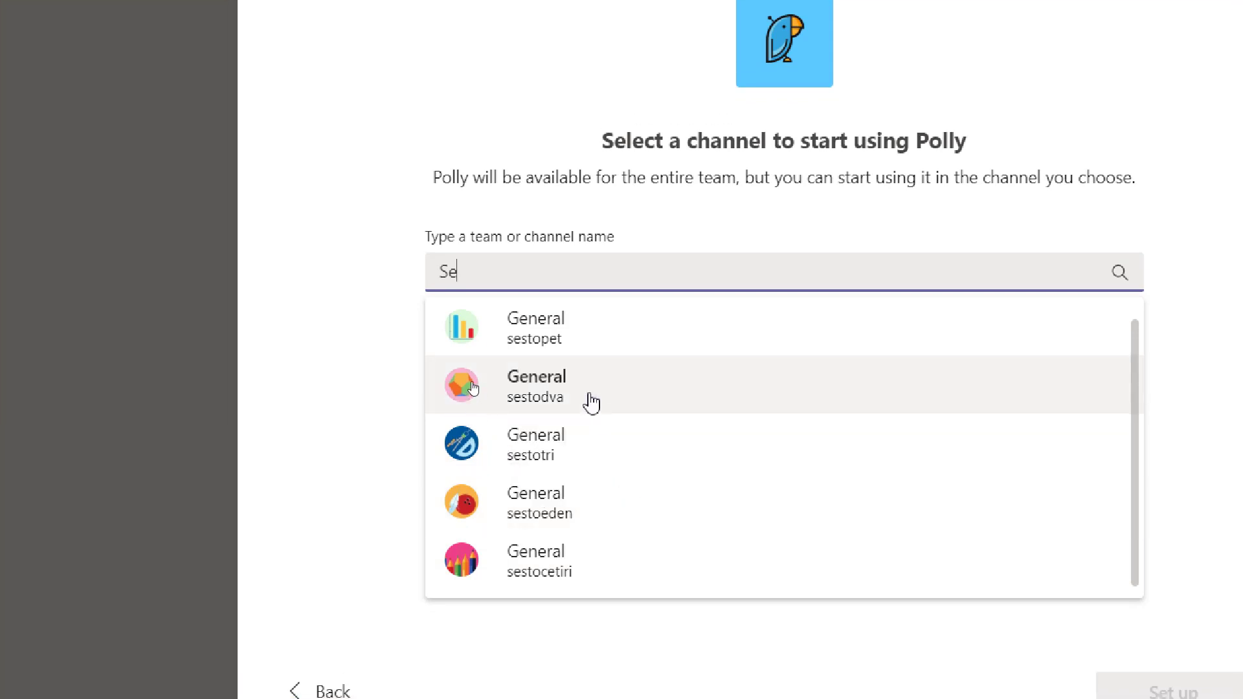
{"action": "scroll", "coordinate": [556, 337], "scroll_direction": "up", "scroll_amount": 1}
{"action": "left_click", "coordinate": [555, 336]}
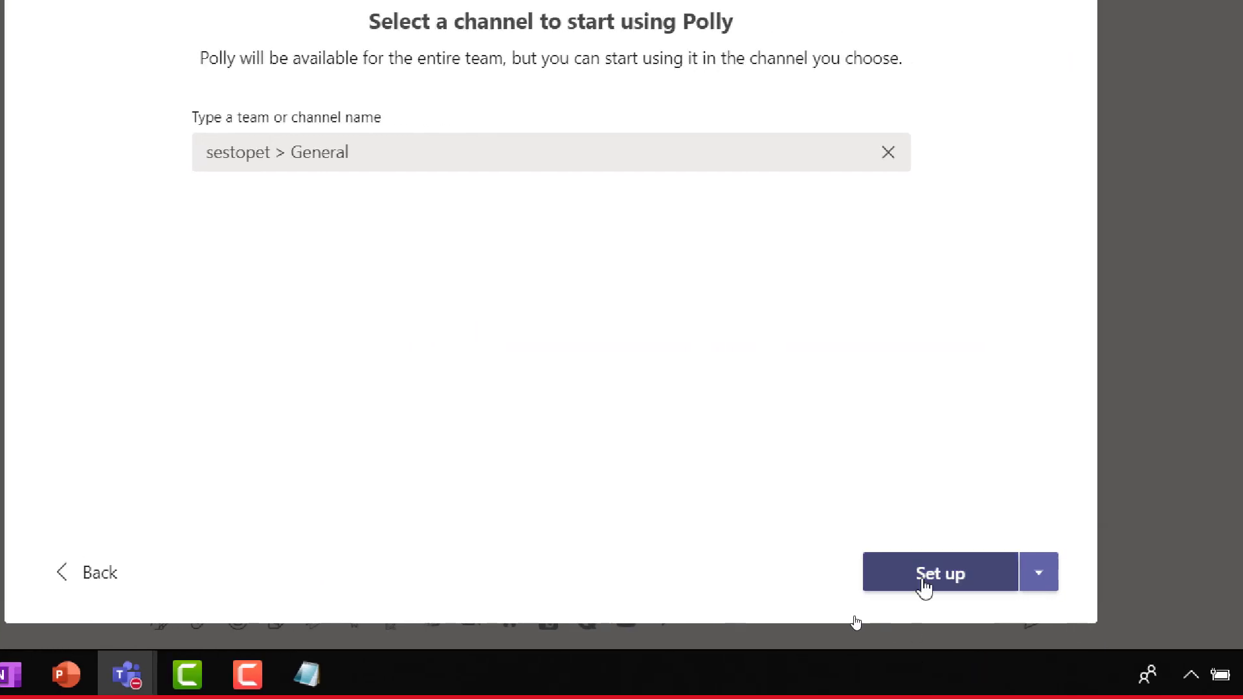
{"action": "left_click", "coordinate": [1043, 579]}
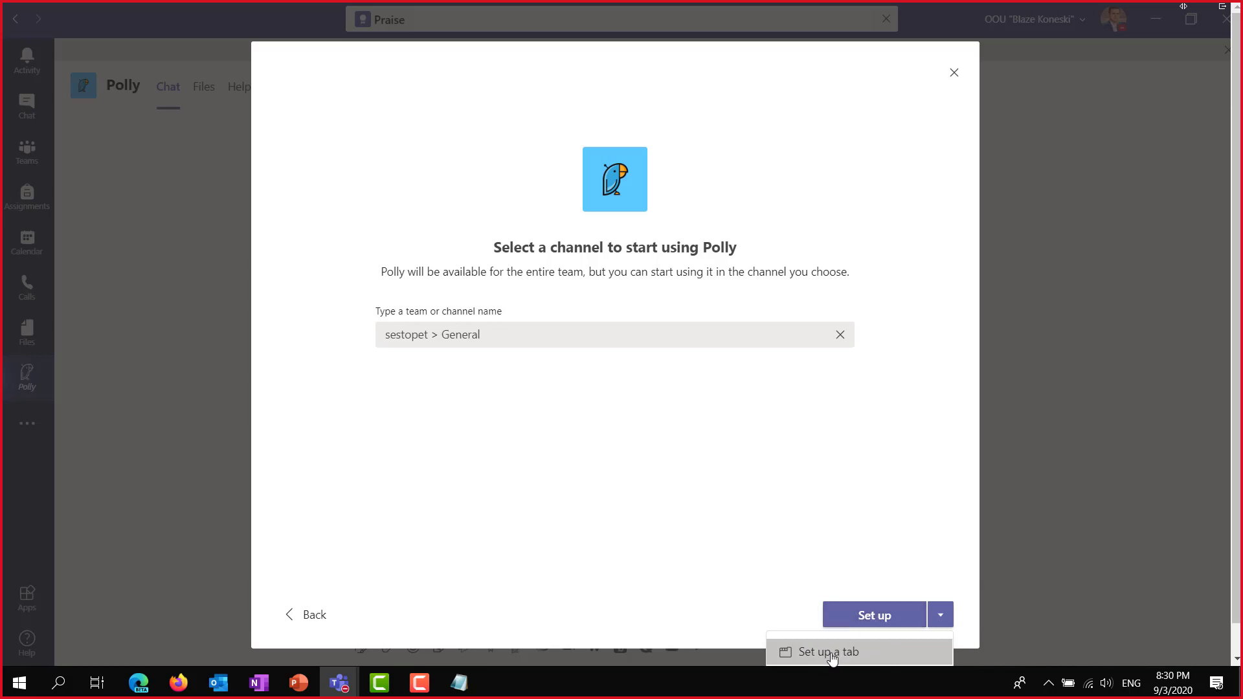
{"action": "left_click", "coordinate": [867, 615]}
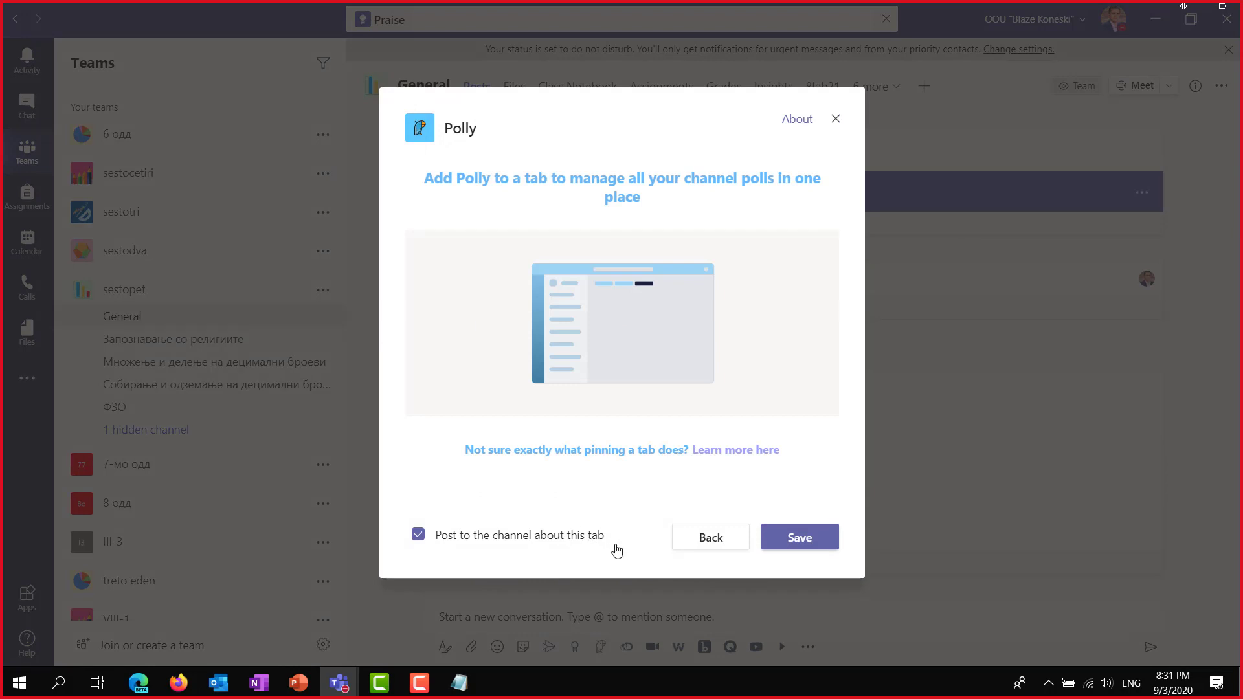
{"action": "left_click", "coordinate": [800, 541]}
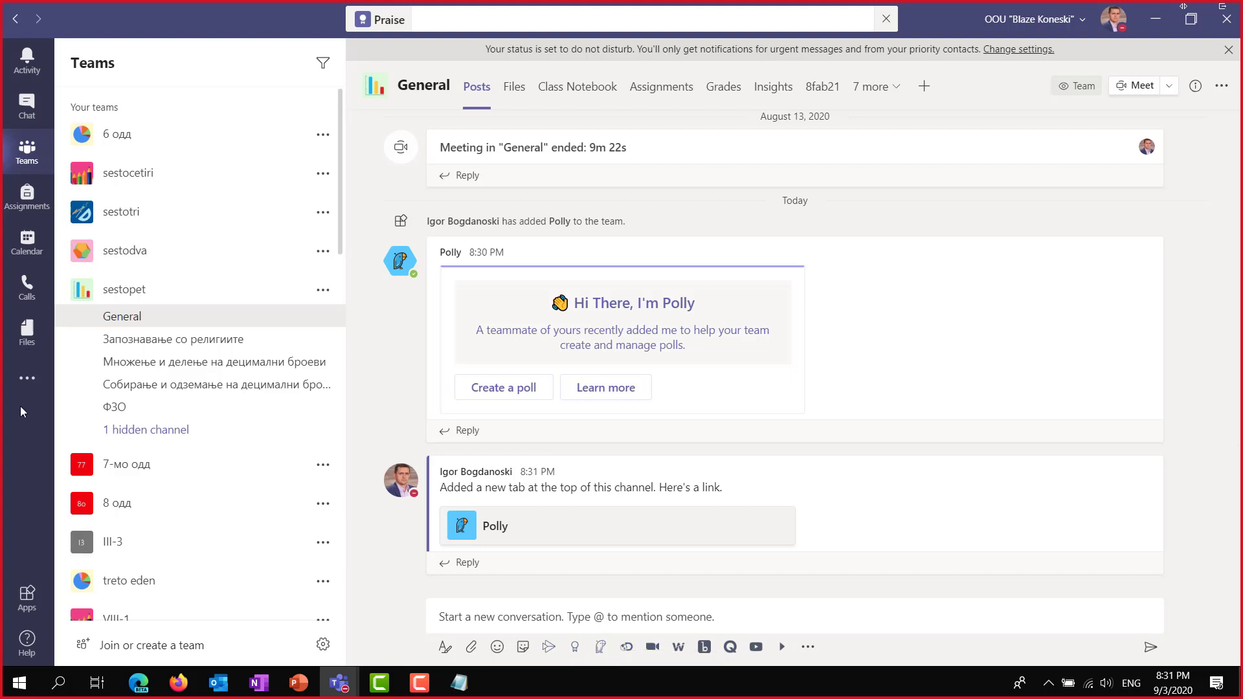
Find Discovery Education via the 'Dicover' app search and choose Add to a team.
{"action": "left_click", "coordinate": [50, 371]}
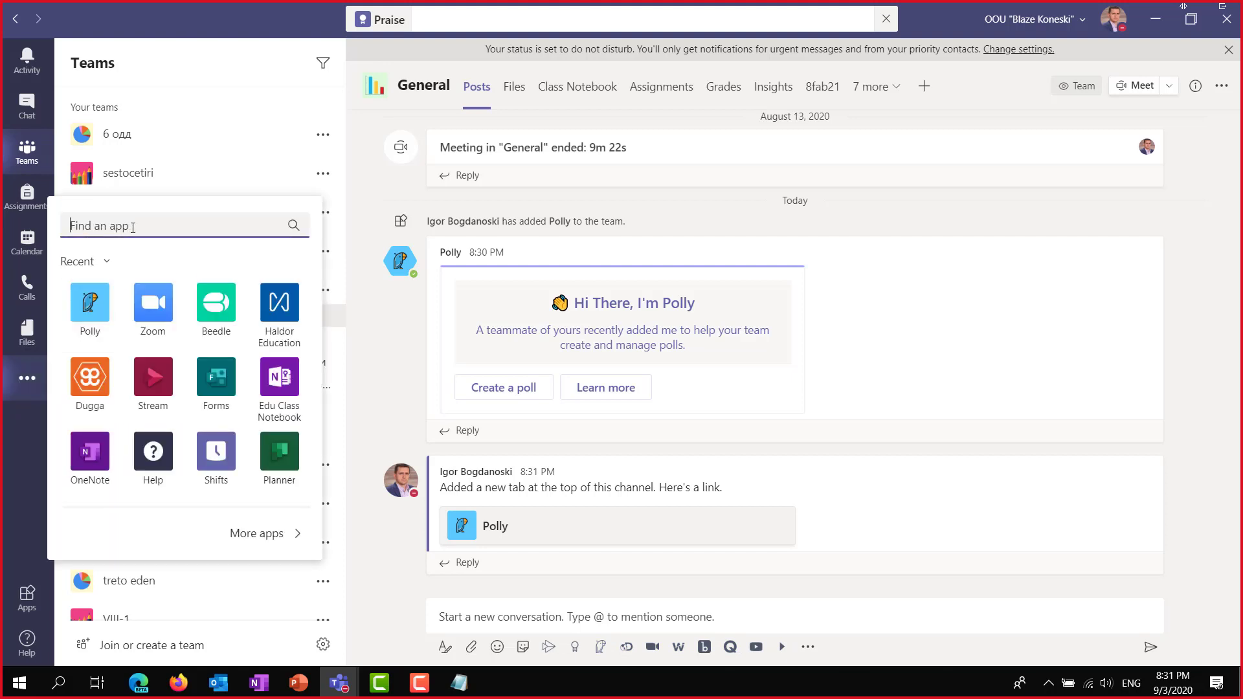
{"action": "type", "text": "Di"}
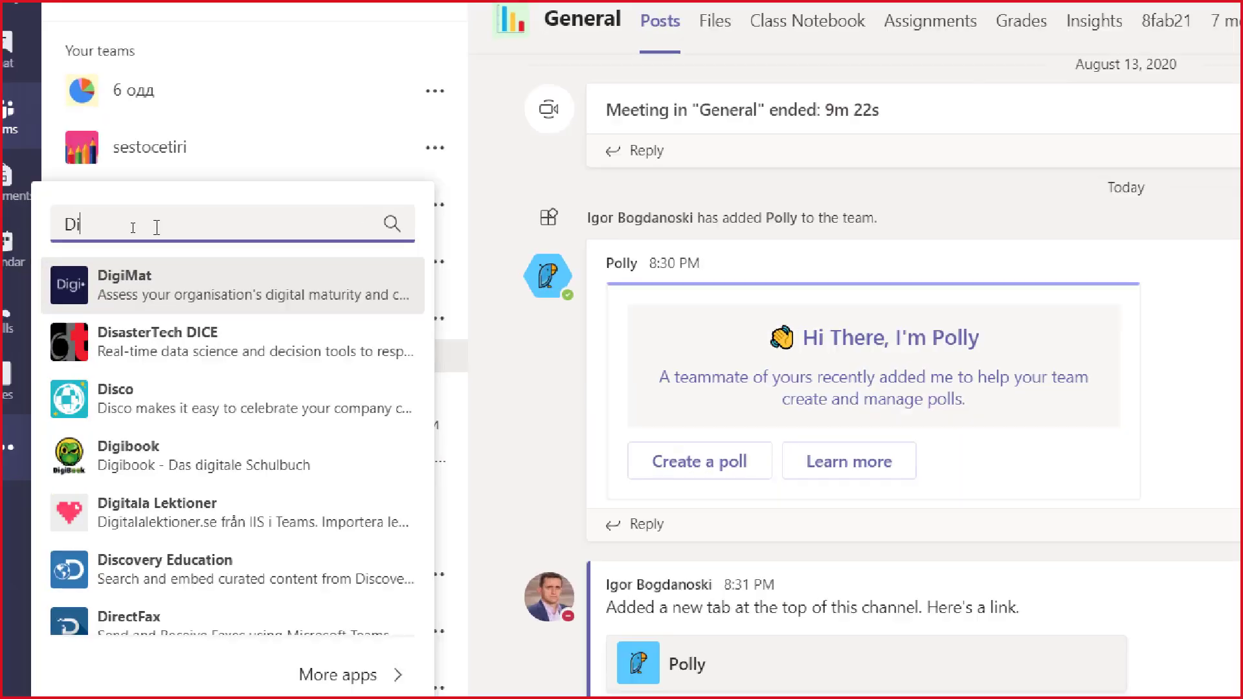
{"action": "type", "text": "covery"}
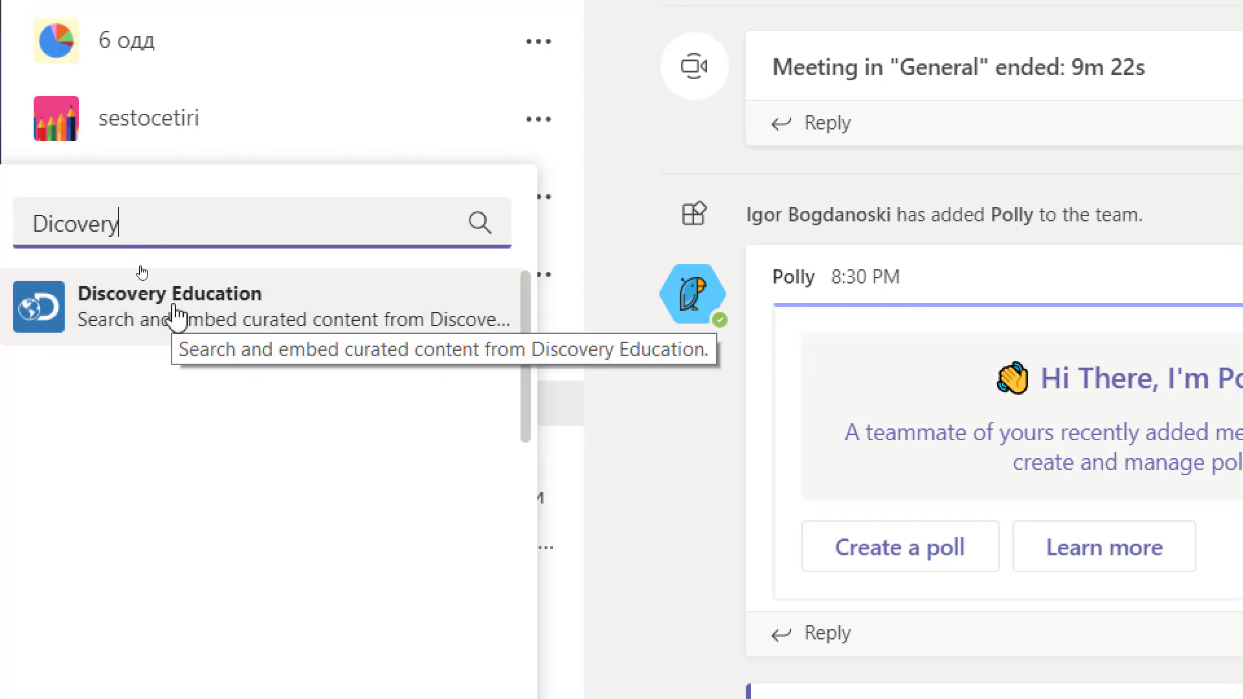
{"action": "left_click", "coordinate": [174, 317]}
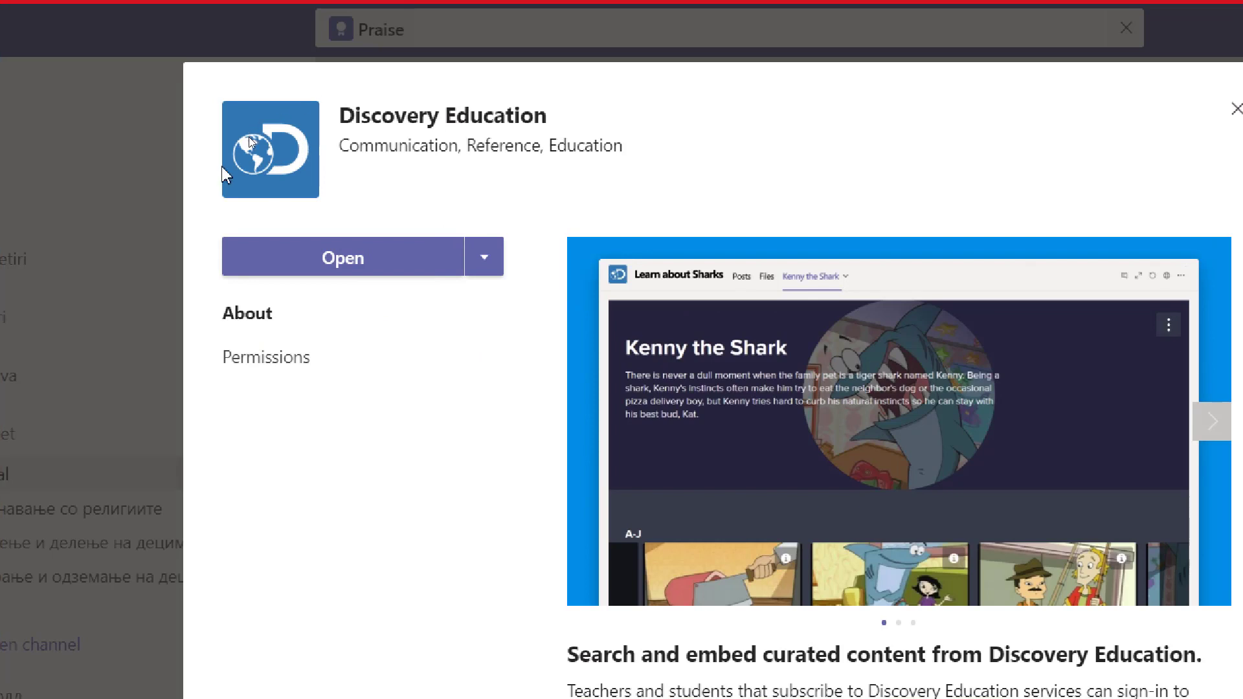
{"action": "left_click", "coordinate": [487, 256]}
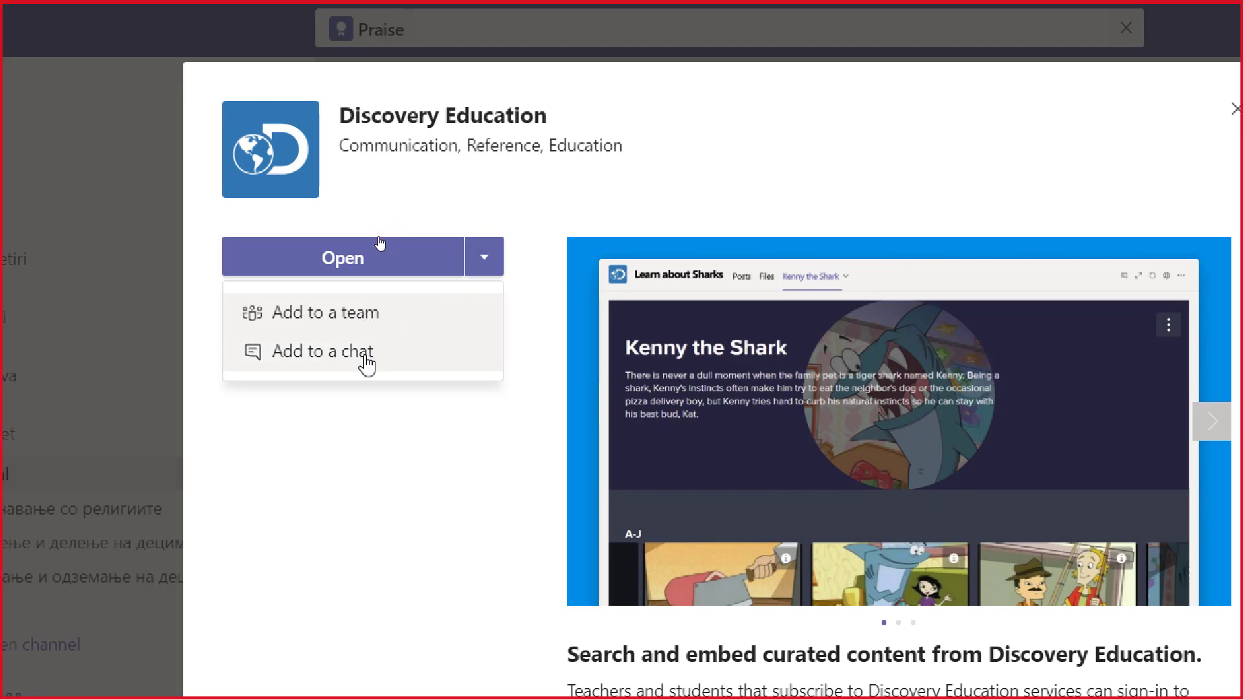
{"action": "left_click", "coordinate": [341, 329]}
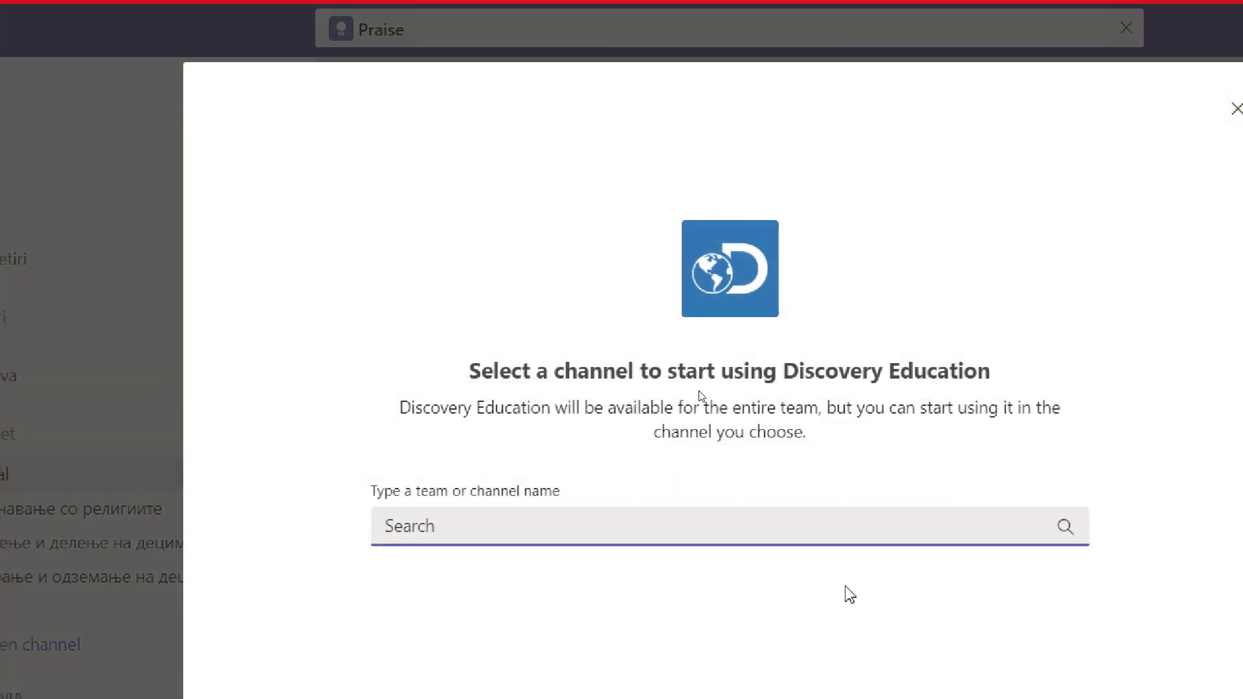
Select Matematika7a's General channel and set Discovery Education up as a tab.
{"action": "type", "text": "Ma"}
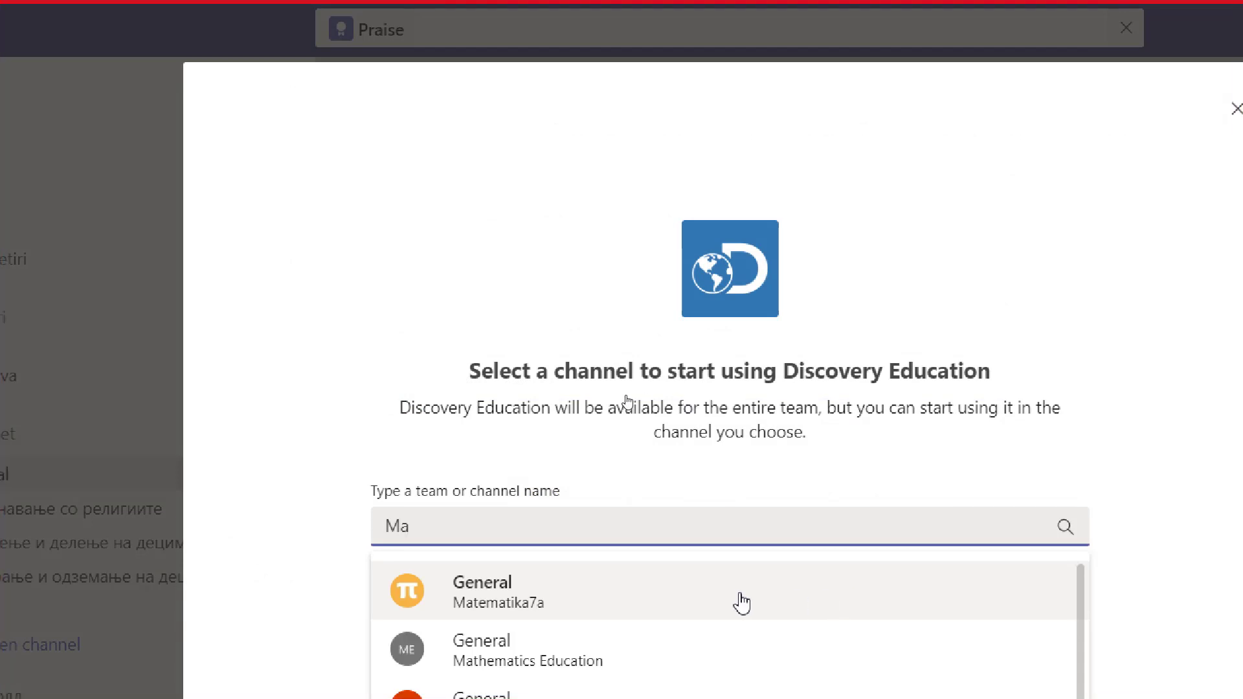
{"action": "scroll", "coordinate": [756, 621], "scroll_direction": "down", "scroll_amount": 1}
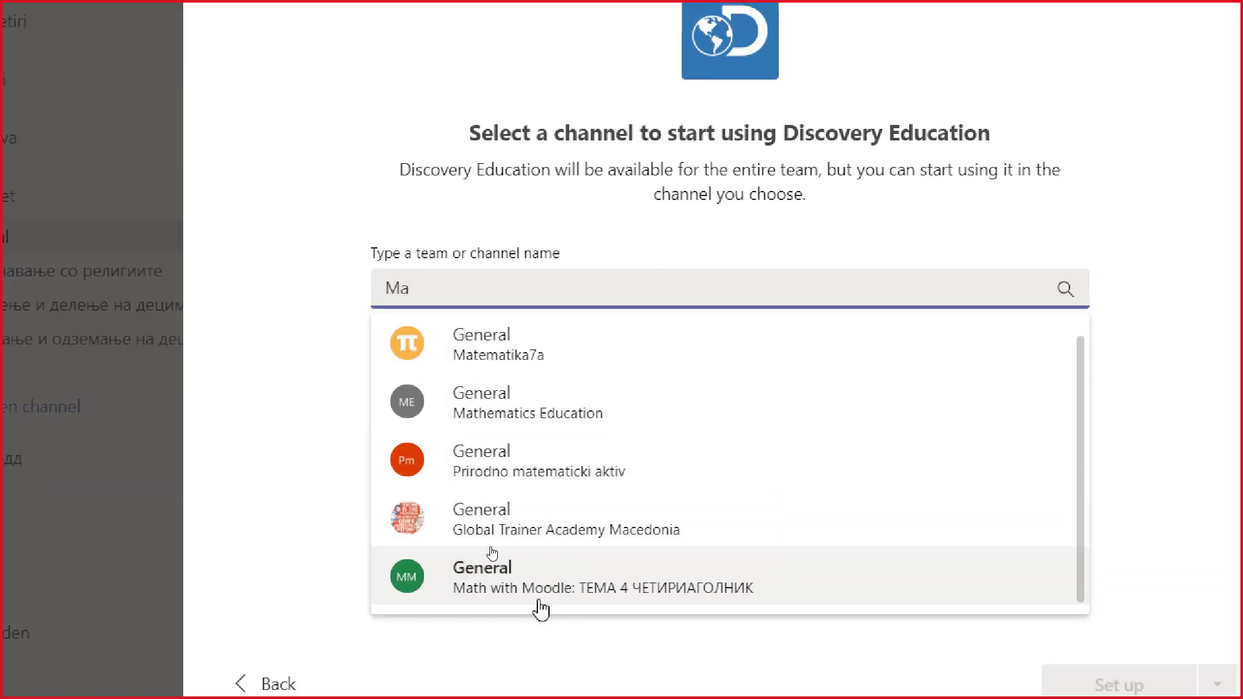
{"action": "left_click", "coordinate": [494, 354]}
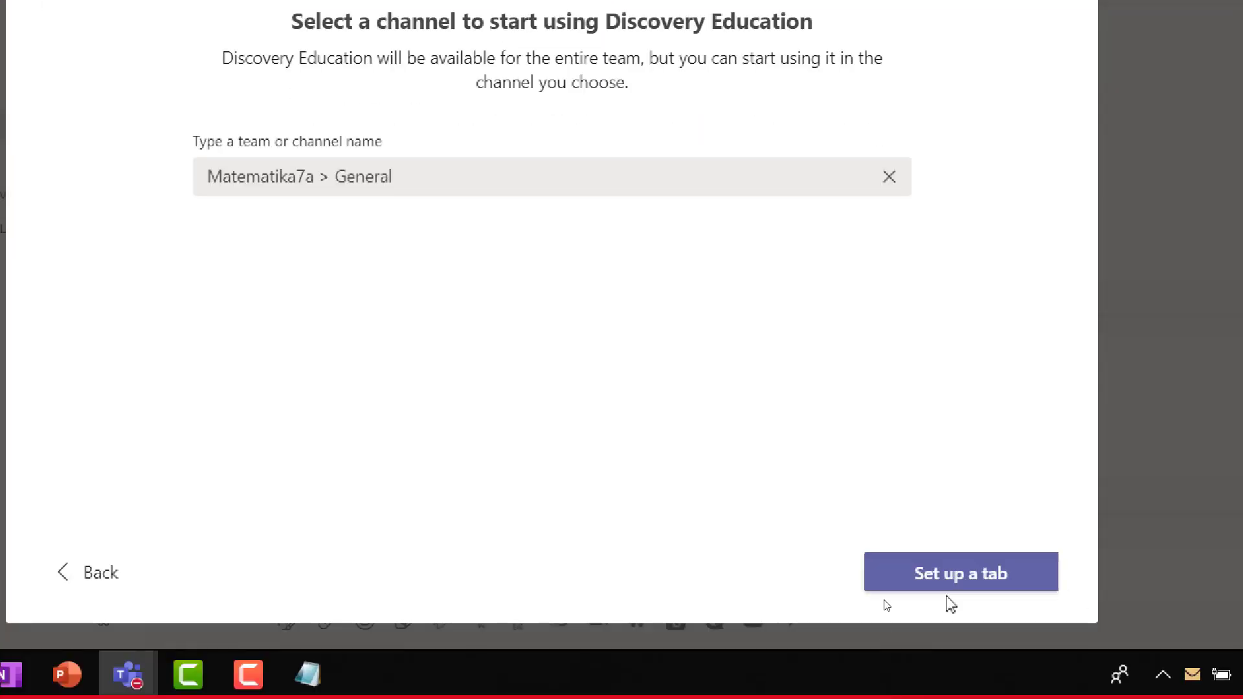
{"action": "left_click", "coordinate": [954, 581]}
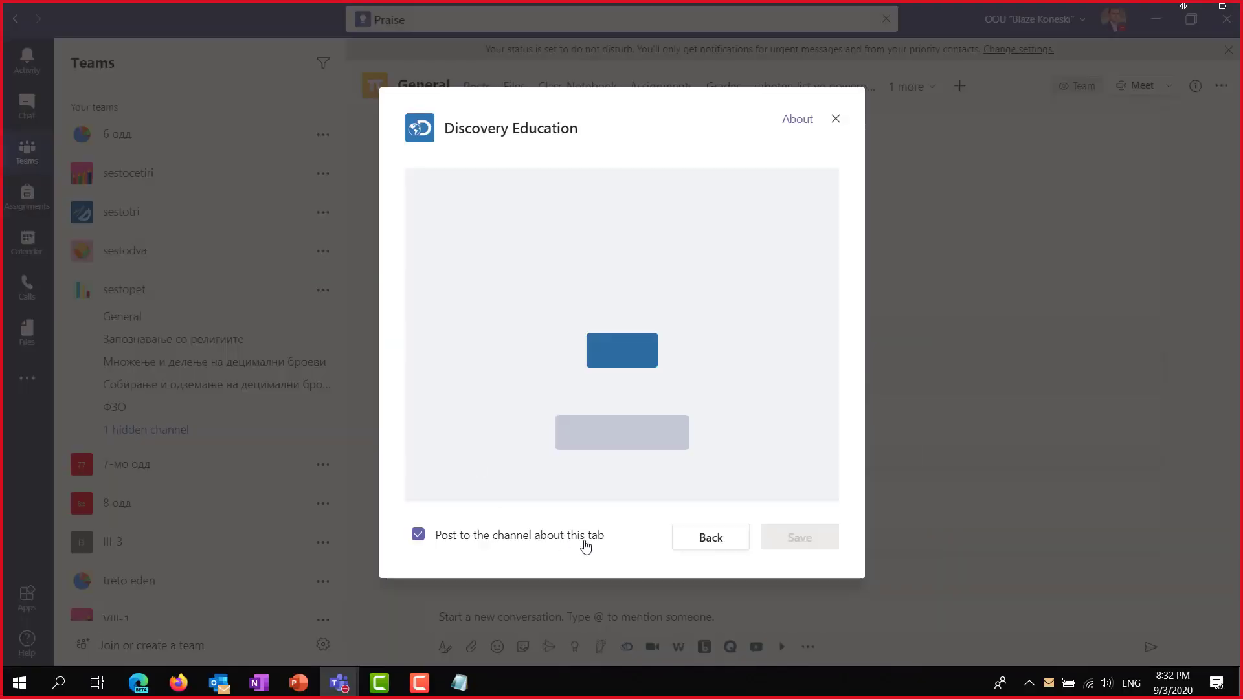
Sign in to Discovery Education with the Office 365 account and accept the requested permissions.
{"action": "left_click", "coordinate": [620, 353]}
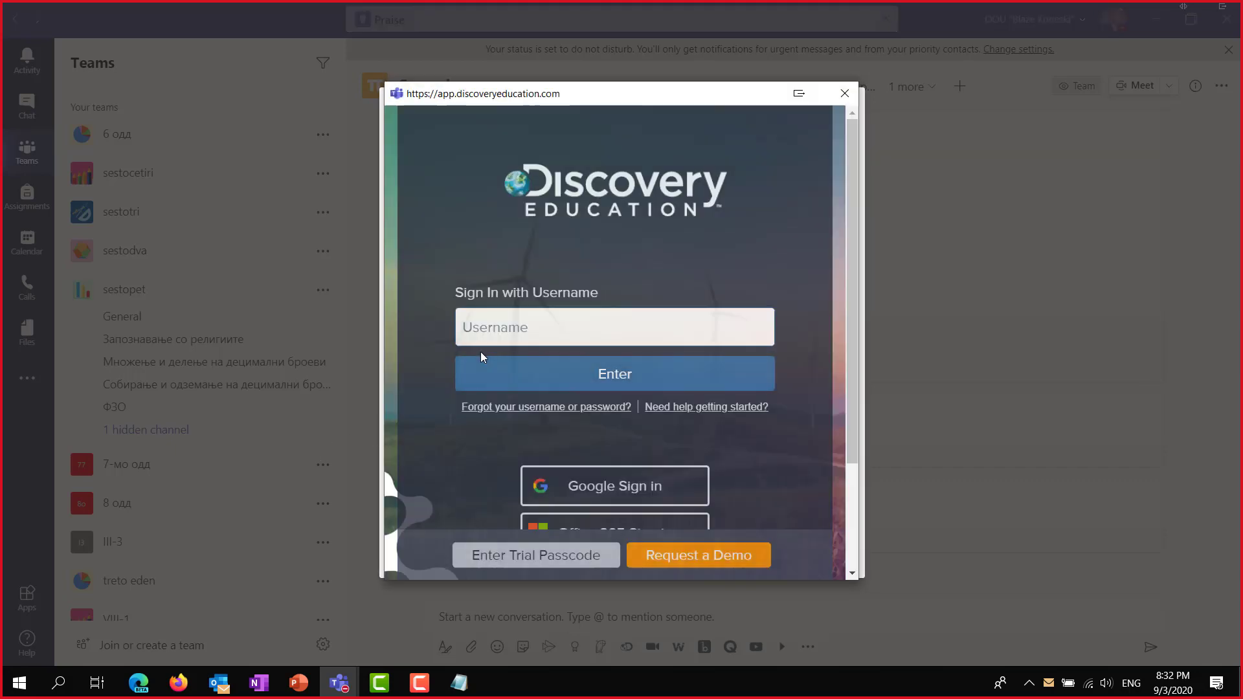
{"action": "scroll", "coordinate": [599, 531], "scroll_direction": "down", "scroll_amount": 2}
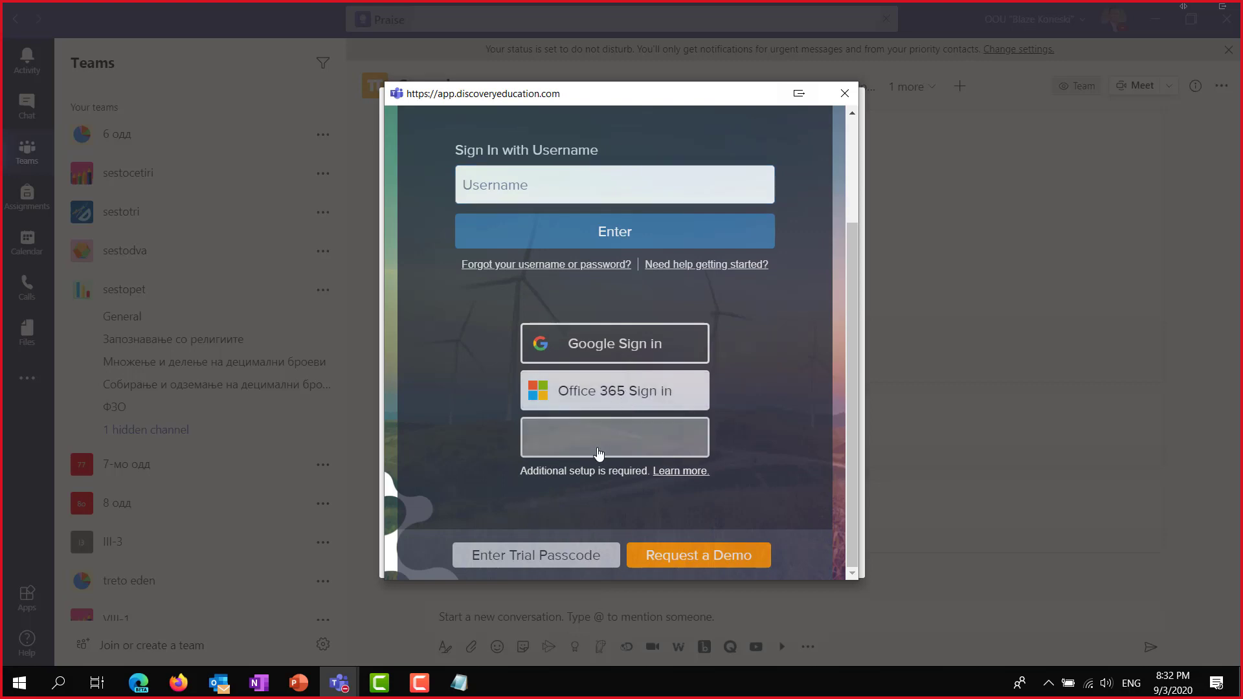
{"action": "left_click", "coordinate": [596, 393]}
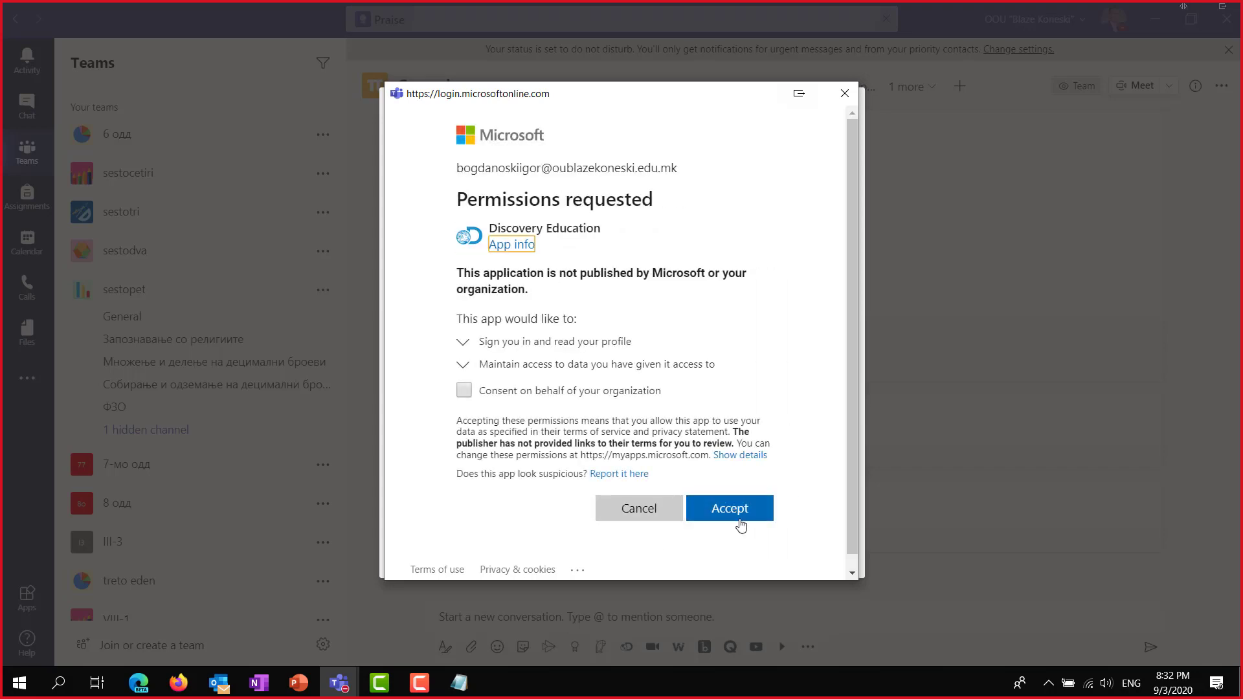
{"action": "left_click", "coordinate": [740, 509]}
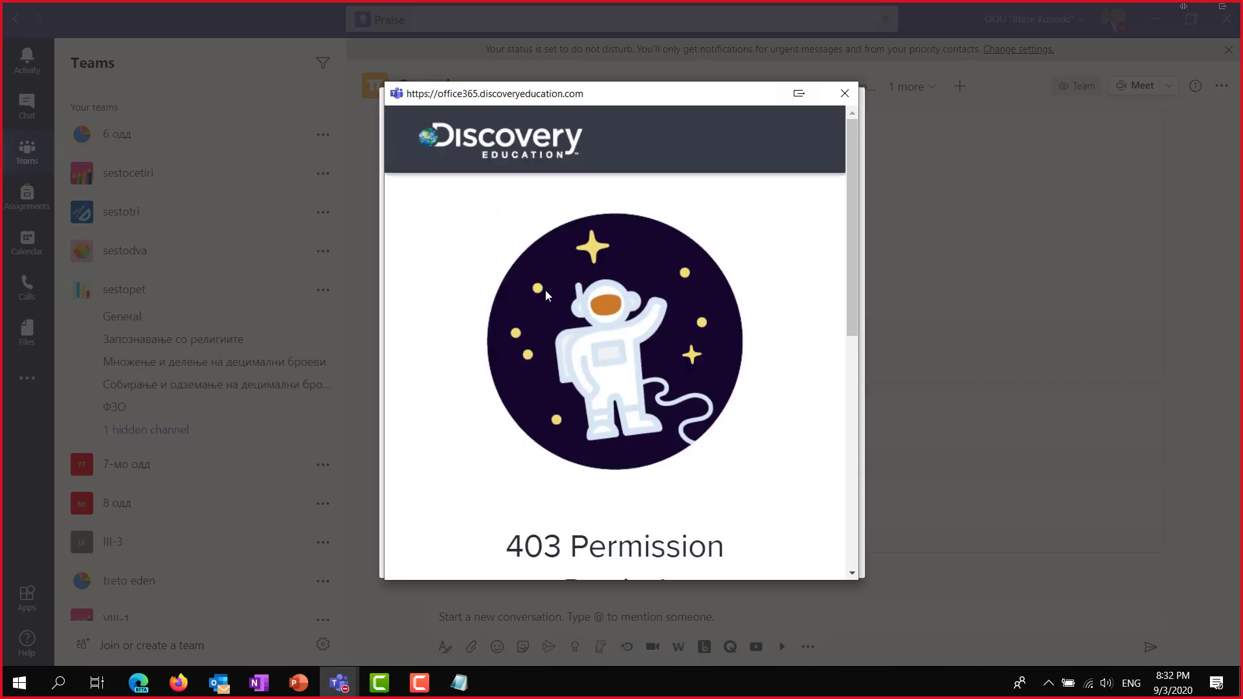
Close the 403 Permission Denied window and cancel the Discovery Education tab setup.
{"action": "scroll", "coordinate": [702, 408], "scroll_direction": "down", "scroll_amount": 4}
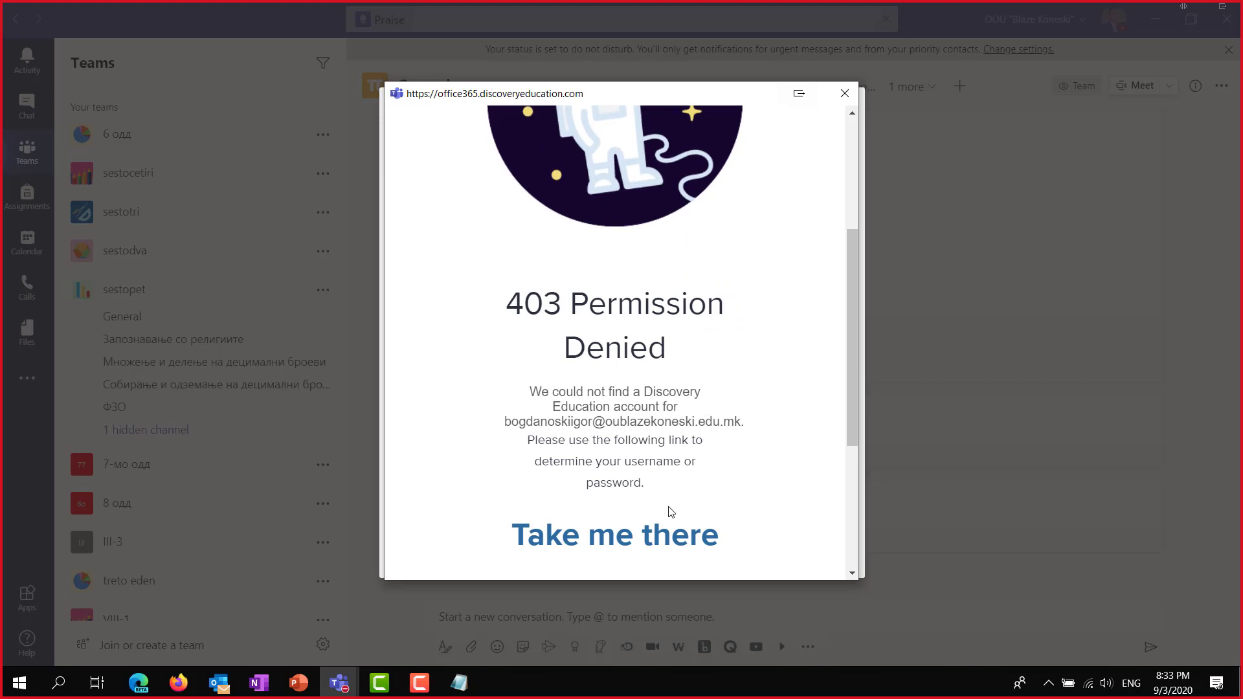
{"action": "scroll", "coordinate": [666, 514], "scroll_direction": "down", "scroll_amount": 4}
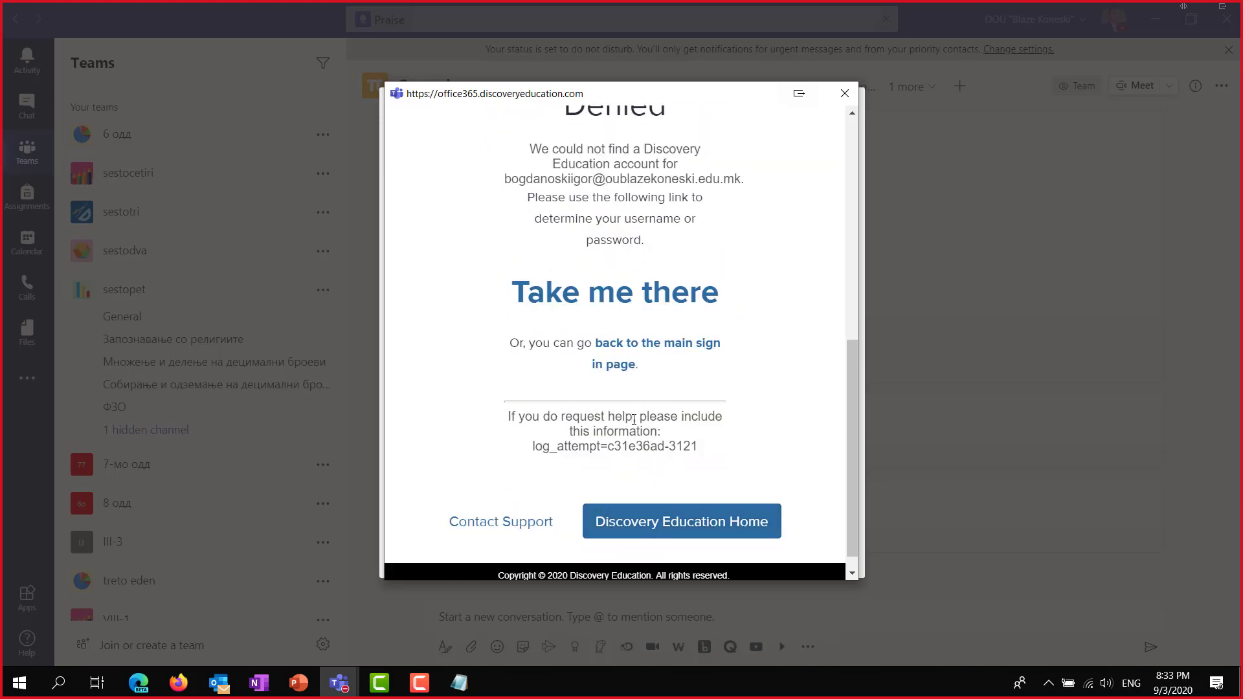
{"action": "scroll", "coordinate": [634, 420], "scroll_direction": "down", "scroll_amount": 1}
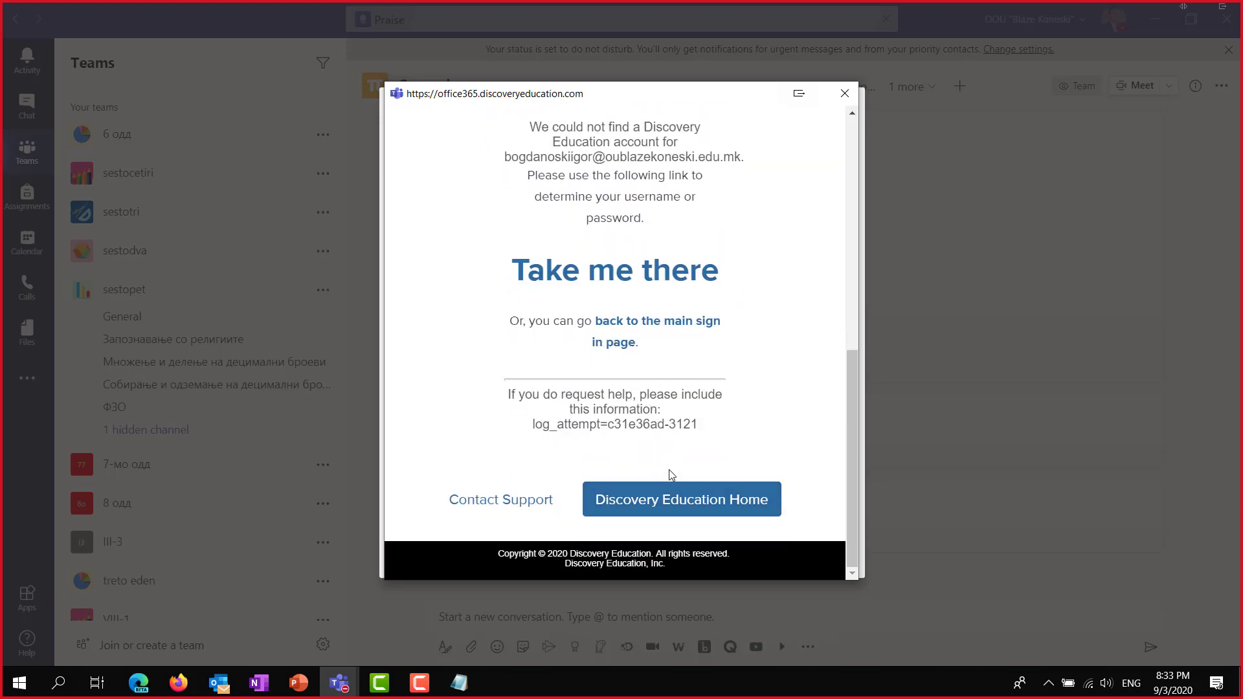
{"action": "scroll", "coordinate": [673, 485], "scroll_direction": "up", "scroll_amount": 3}
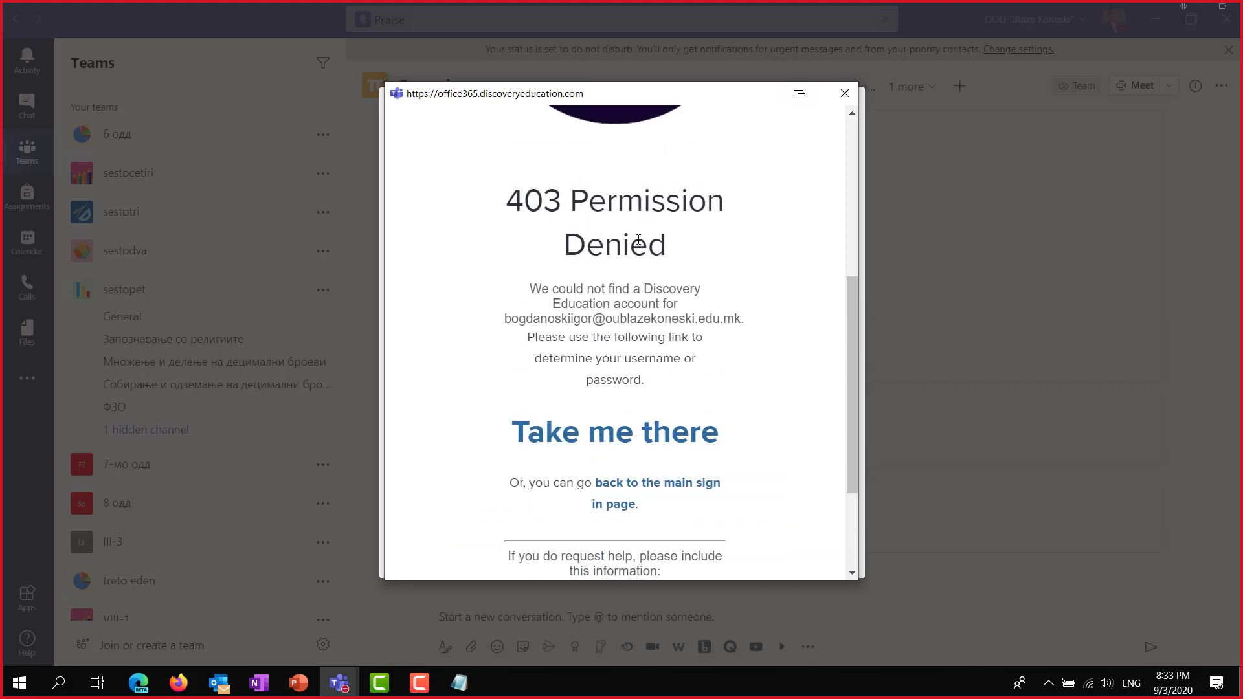
{"action": "left_click", "coordinate": [842, 95]}
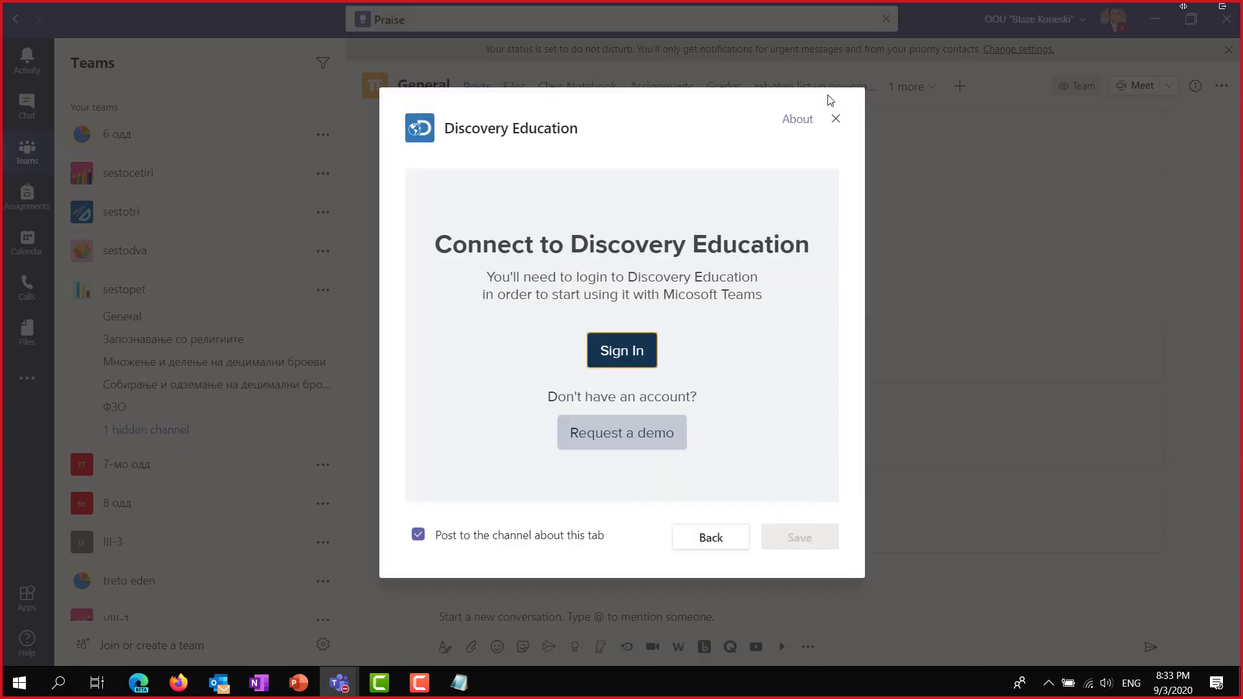
{"action": "left_click", "coordinate": [834, 119]}
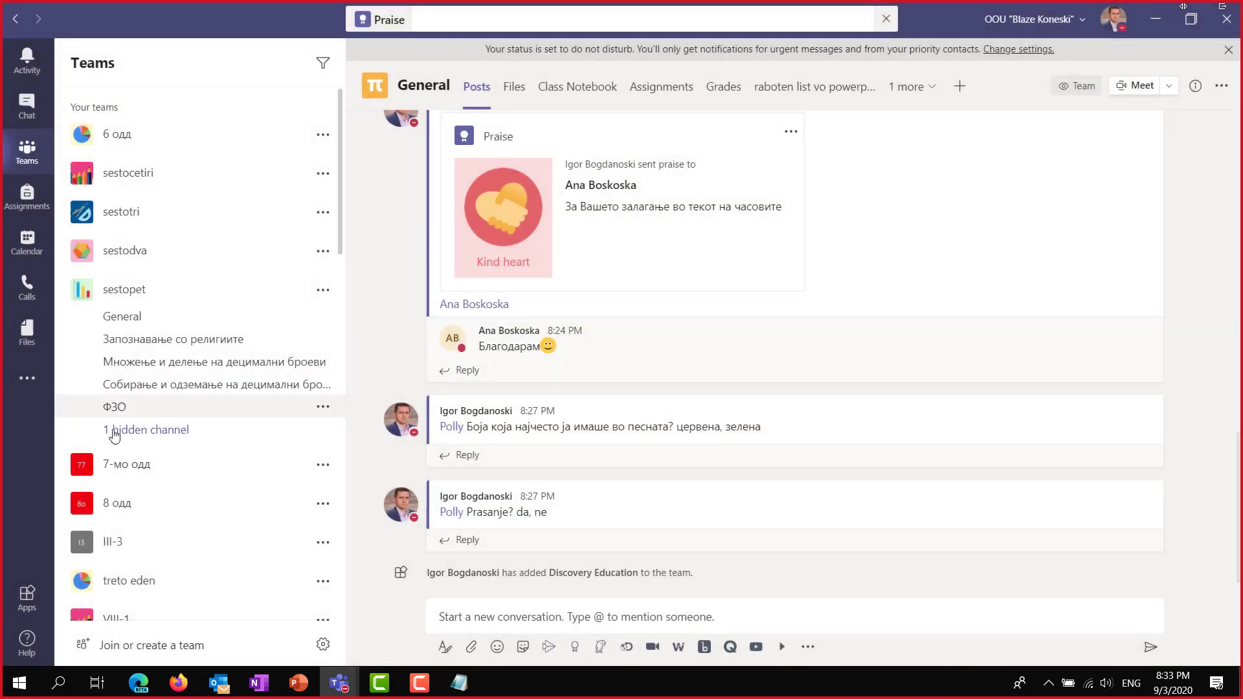
Search Discovery Education Interactives for 'Biol' from the channel conversation.
{"action": "scroll", "coordinate": [175, 583], "scroll_direction": "down", "scroll_amount": 10}
{"action": "scroll", "coordinate": [189, 573], "scroll_direction": "down", "scroll_amount": 5}
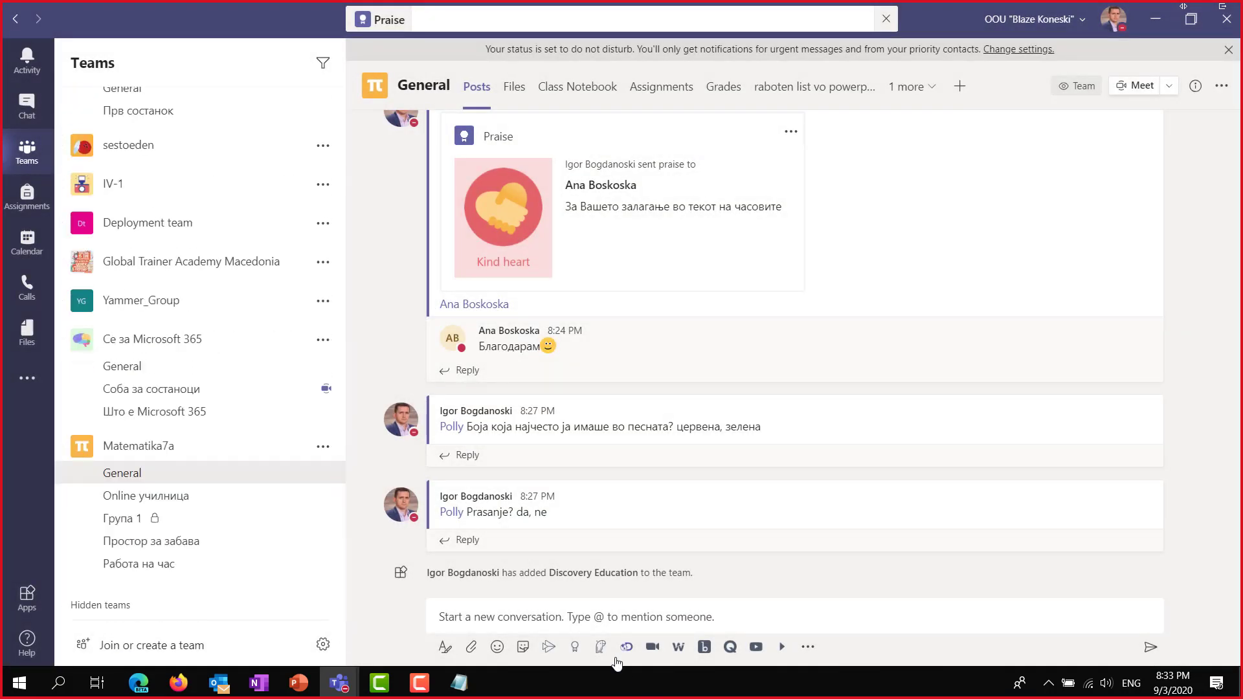
{"action": "left_click", "coordinate": [626, 649]}
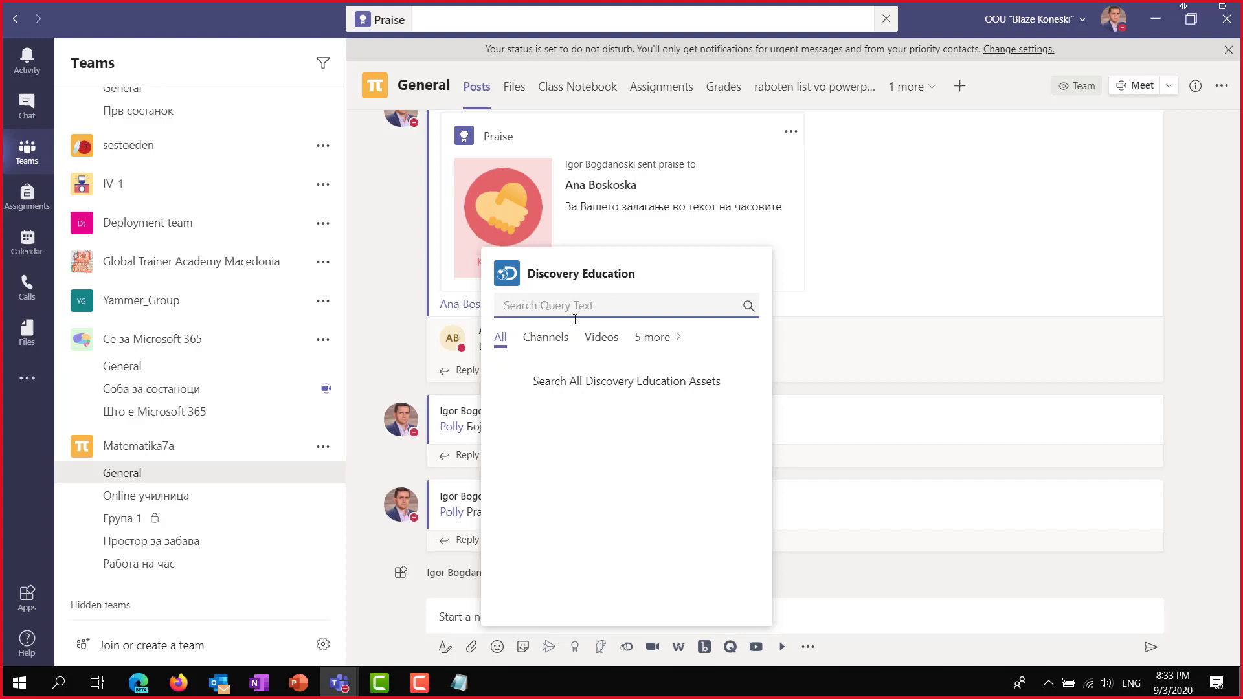
{"action": "left_click", "coordinate": [556, 344]}
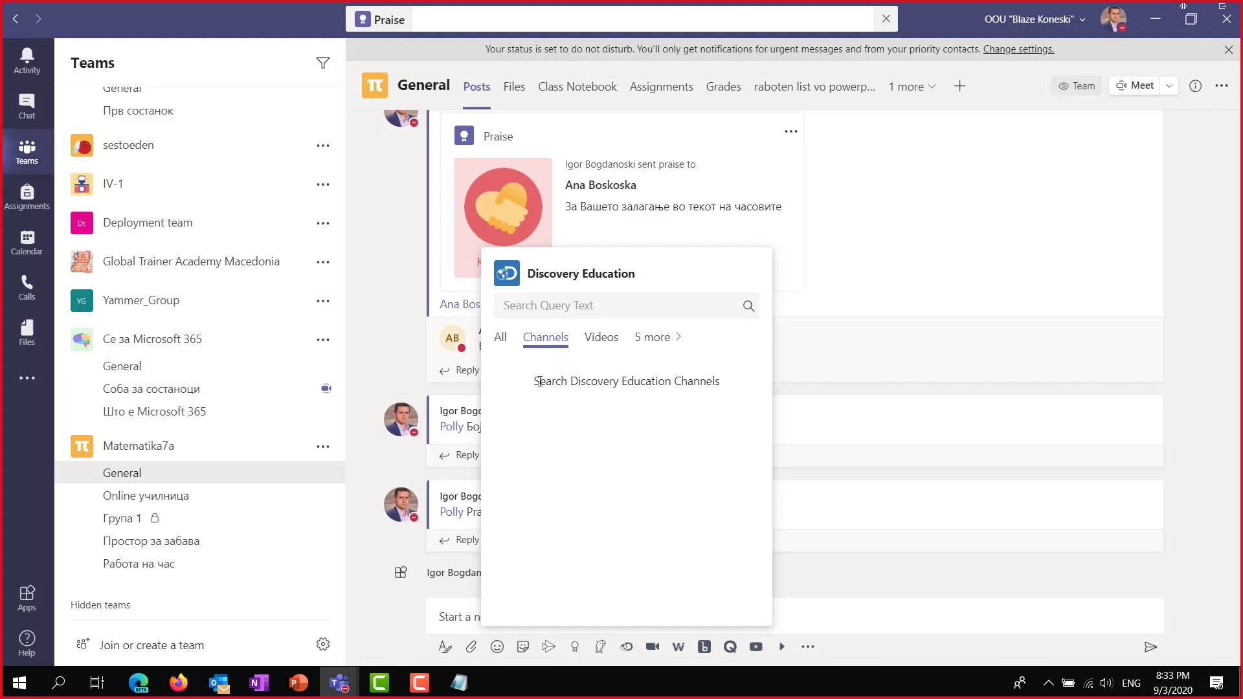
{"action": "left_click", "coordinate": [602, 347]}
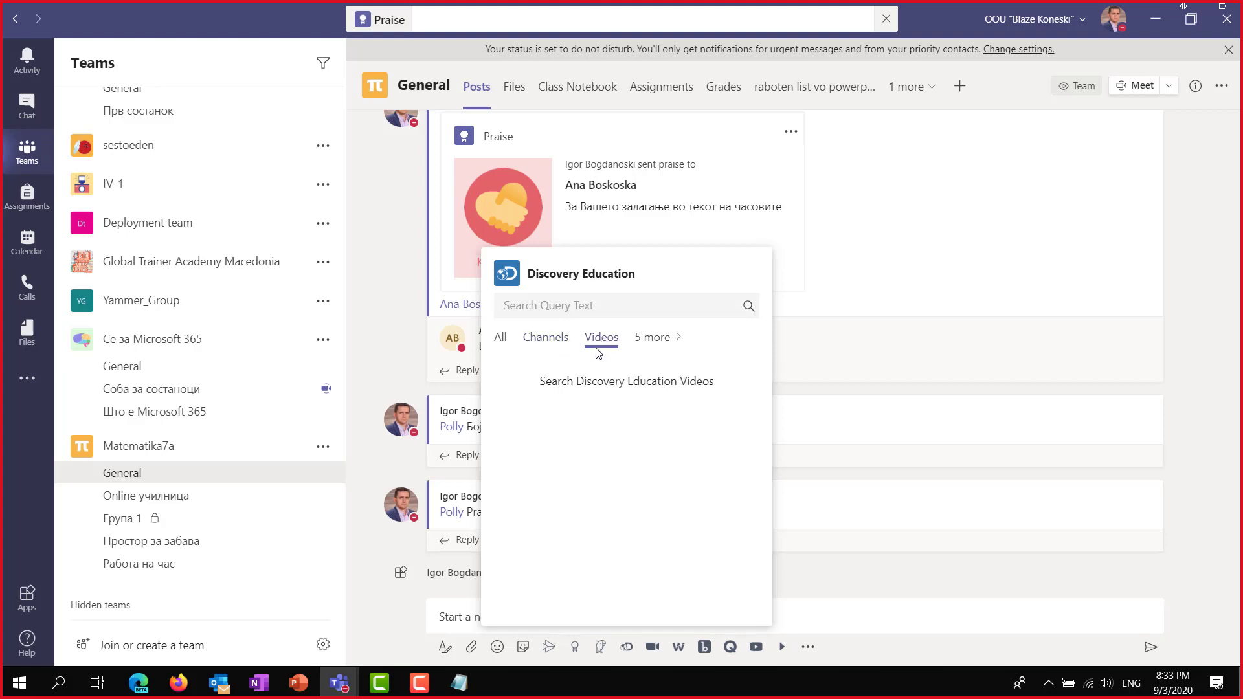
{"action": "left_click", "coordinate": [665, 341]}
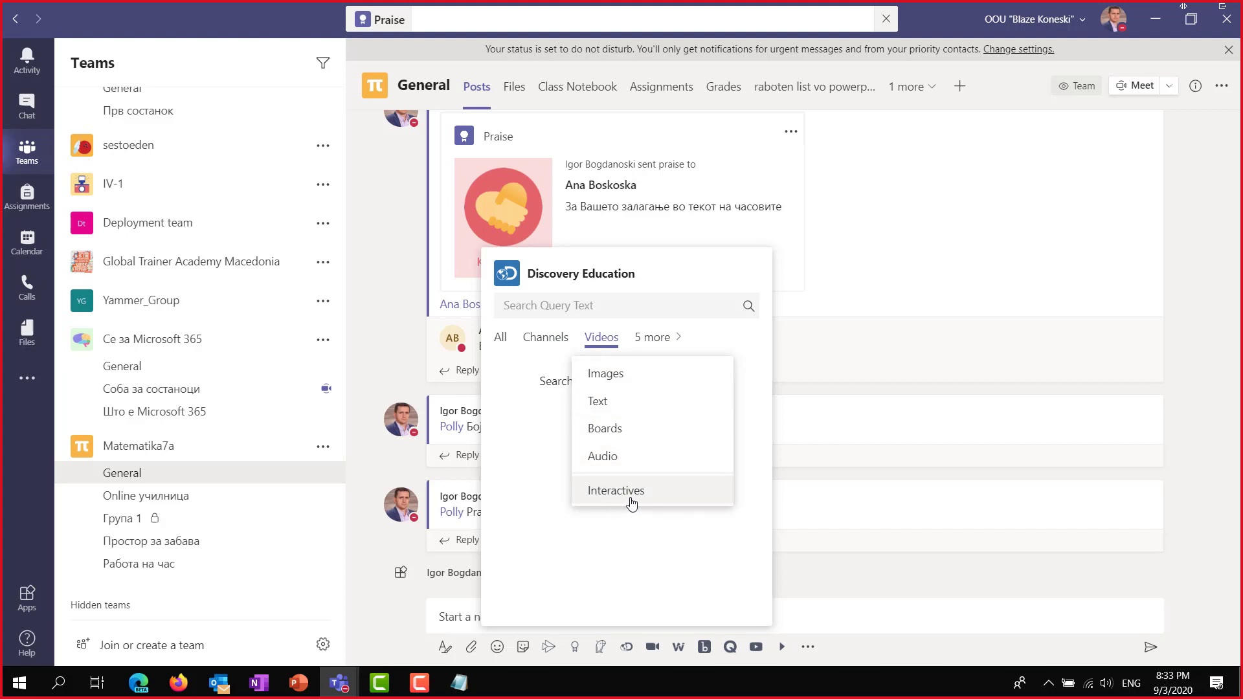
{"action": "left_click", "coordinate": [631, 502]}
{"action": "left_click", "coordinate": [569, 314]}
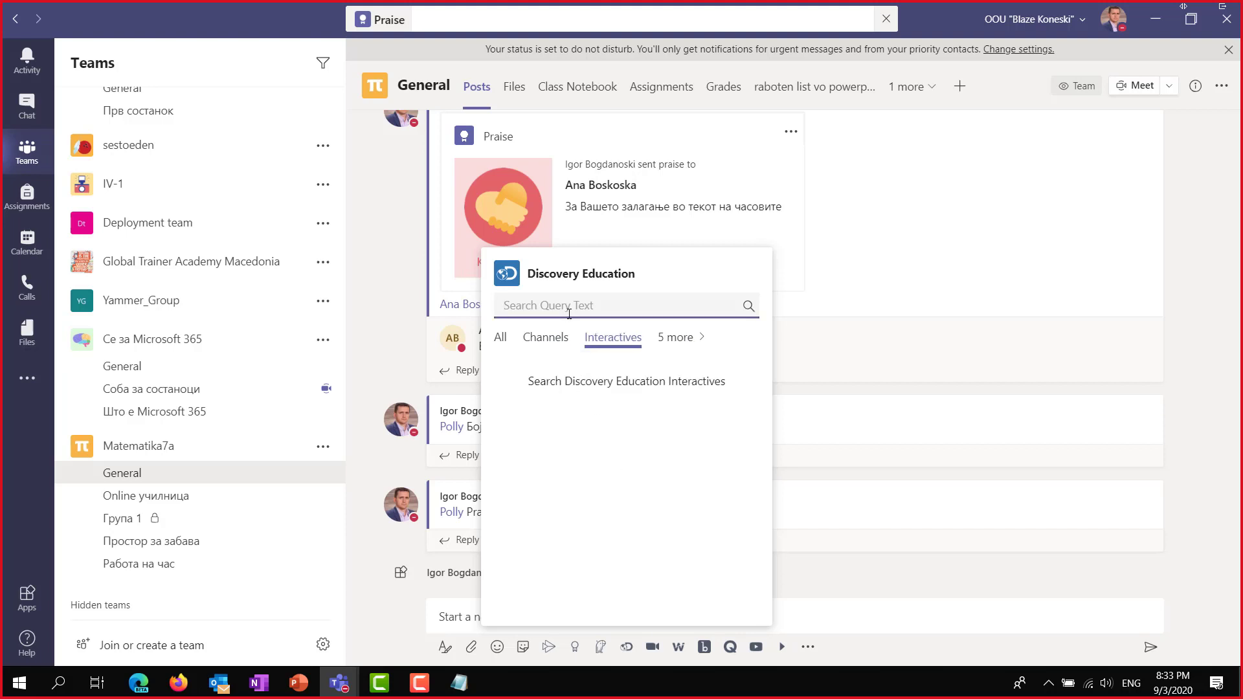
{"action": "type", "text": "Biol"}
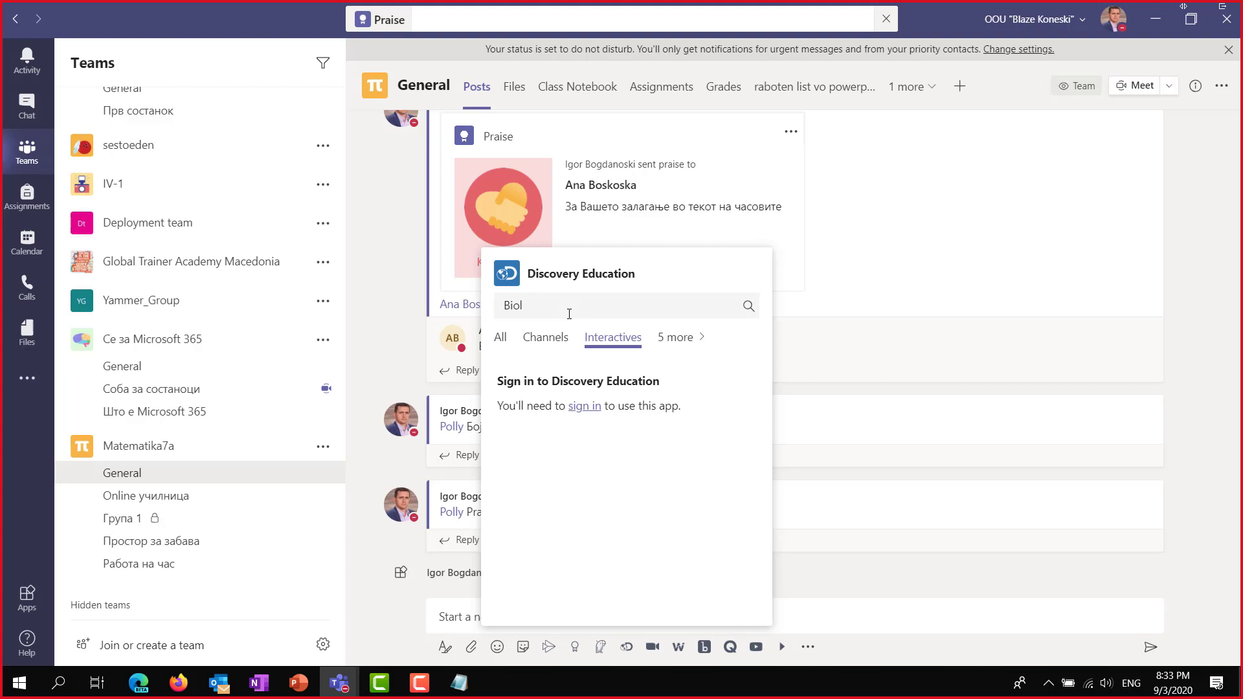
{"action": "left_click", "coordinate": [552, 304]}
Retry the Office 365 sign-in, then close the failed window and the search panel.
{"action": "left_click", "coordinate": [585, 406]}
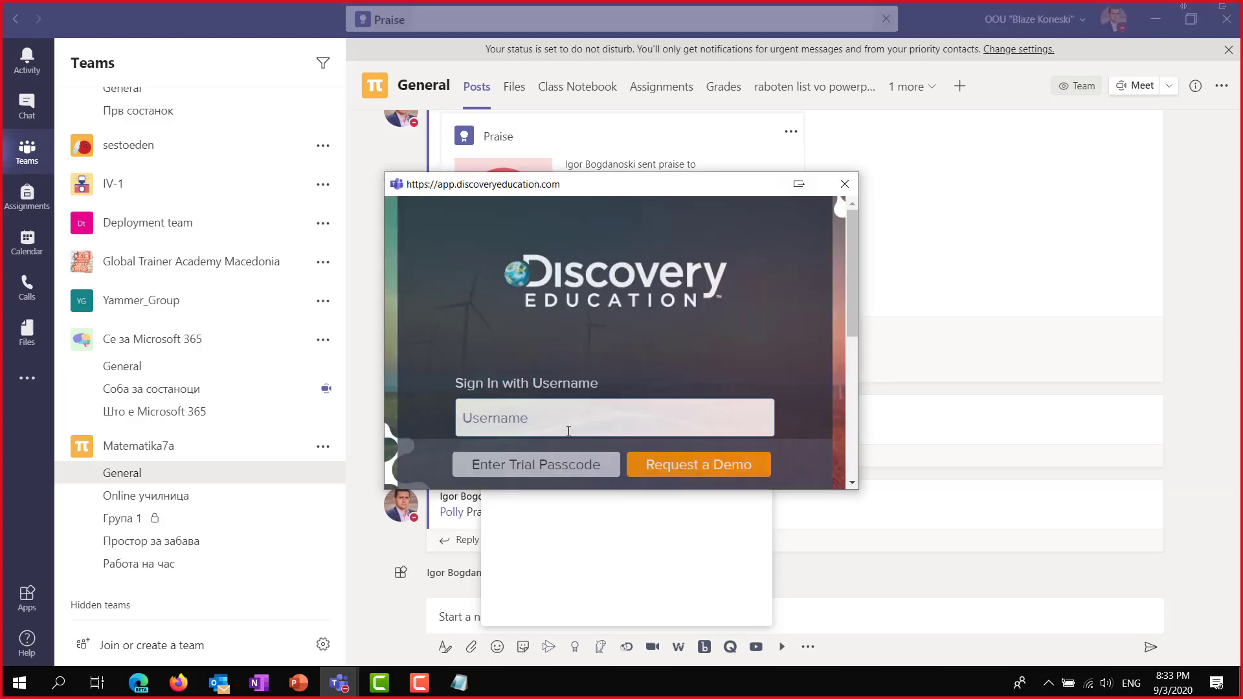
{"action": "scroll", "coordinate": [568, 431], "scroll_direction": "down", "scroll_amount": 5}
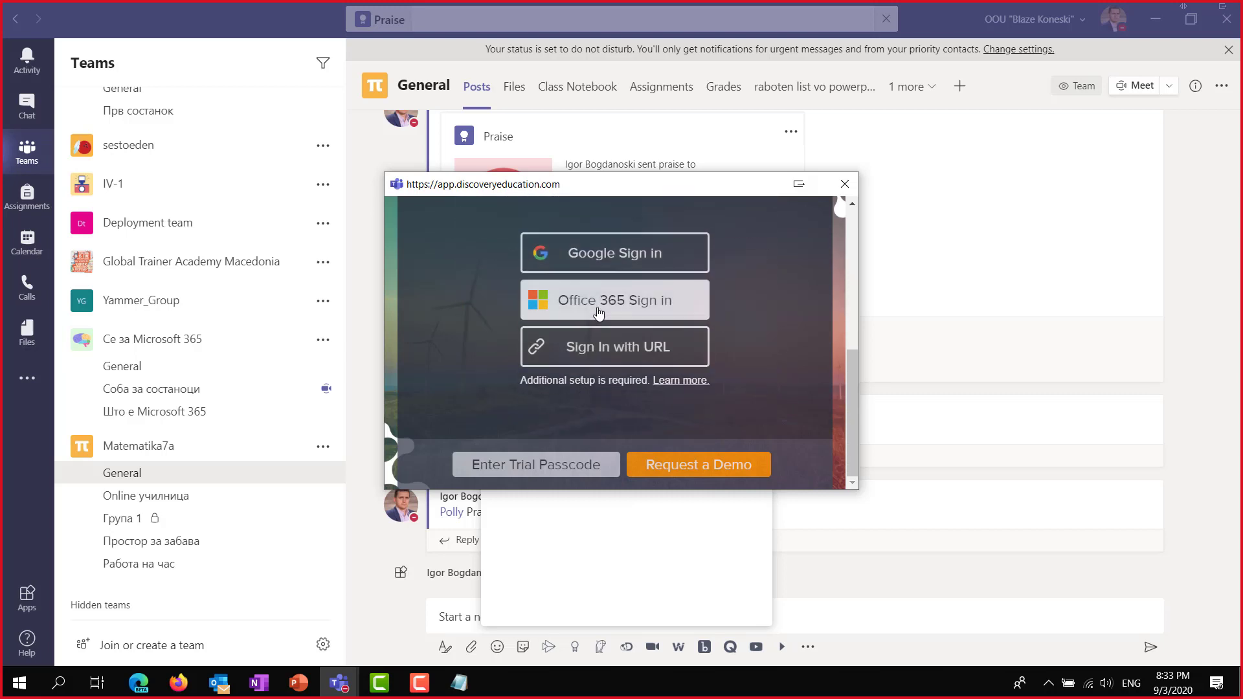
{"action": "left_click", "coordinate": [598, 312]}
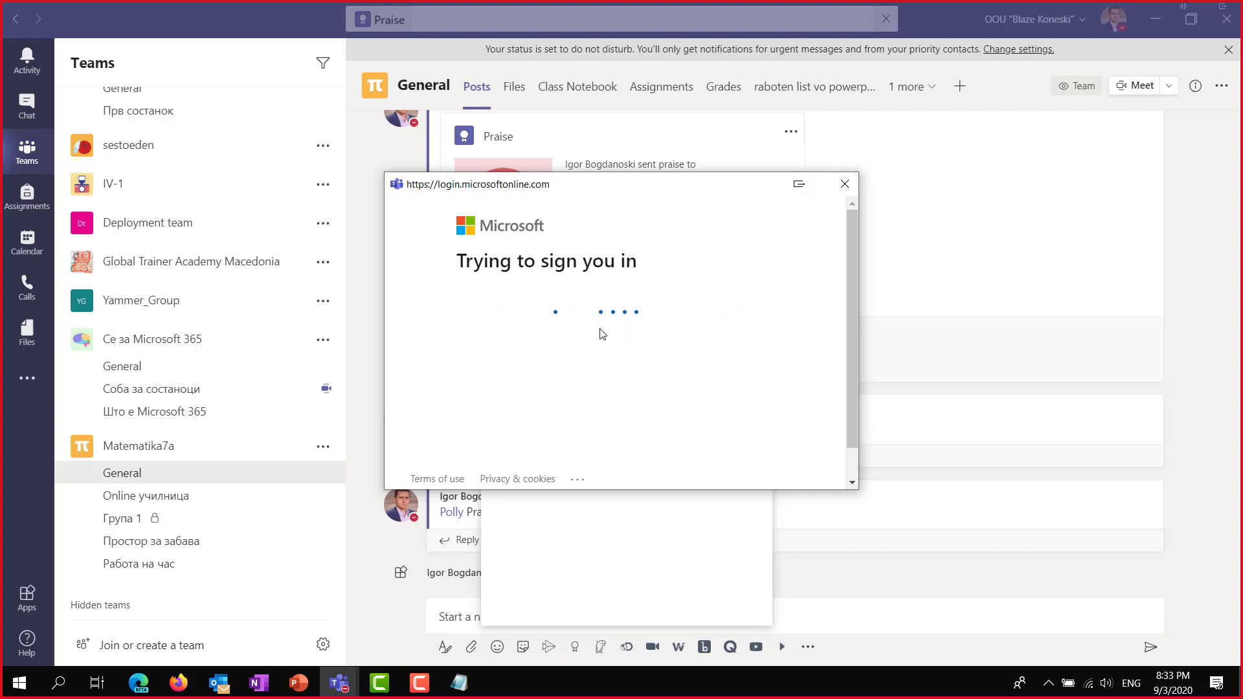
{"action": "scroll", "coordinate": [615, 375], "scroll_direction": "down", "scroll_amount": 6}
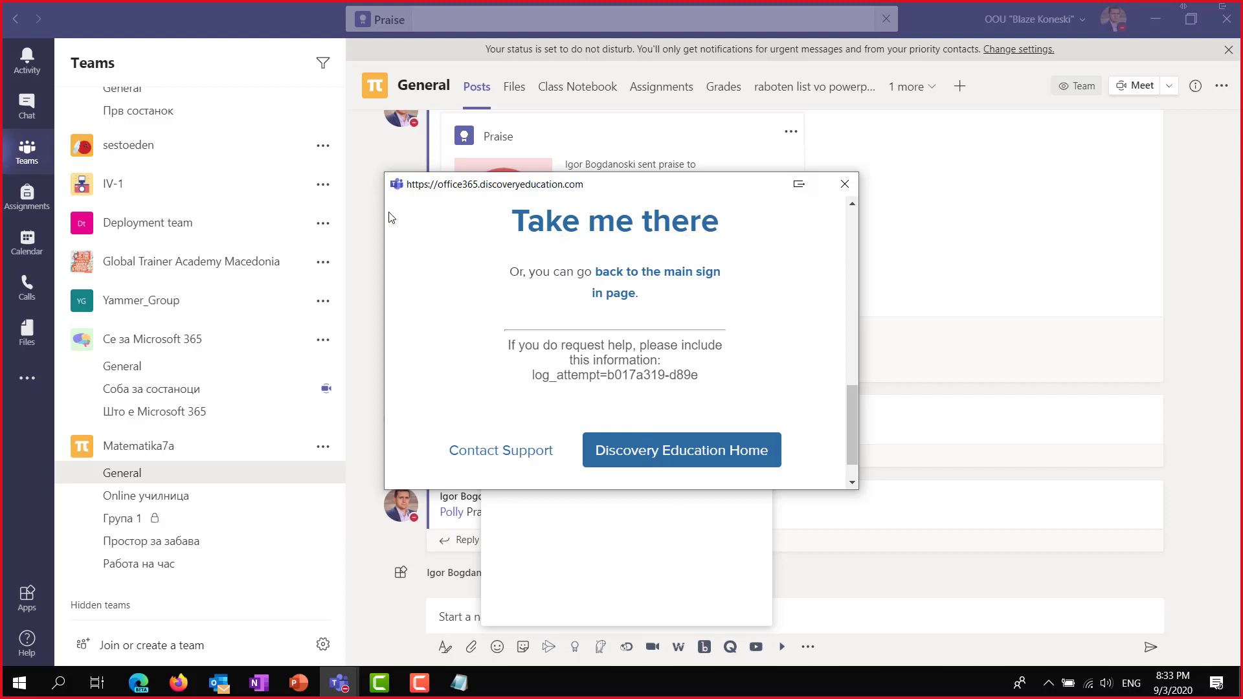
{"action": "left_click", "coordinate": [844, 183]}
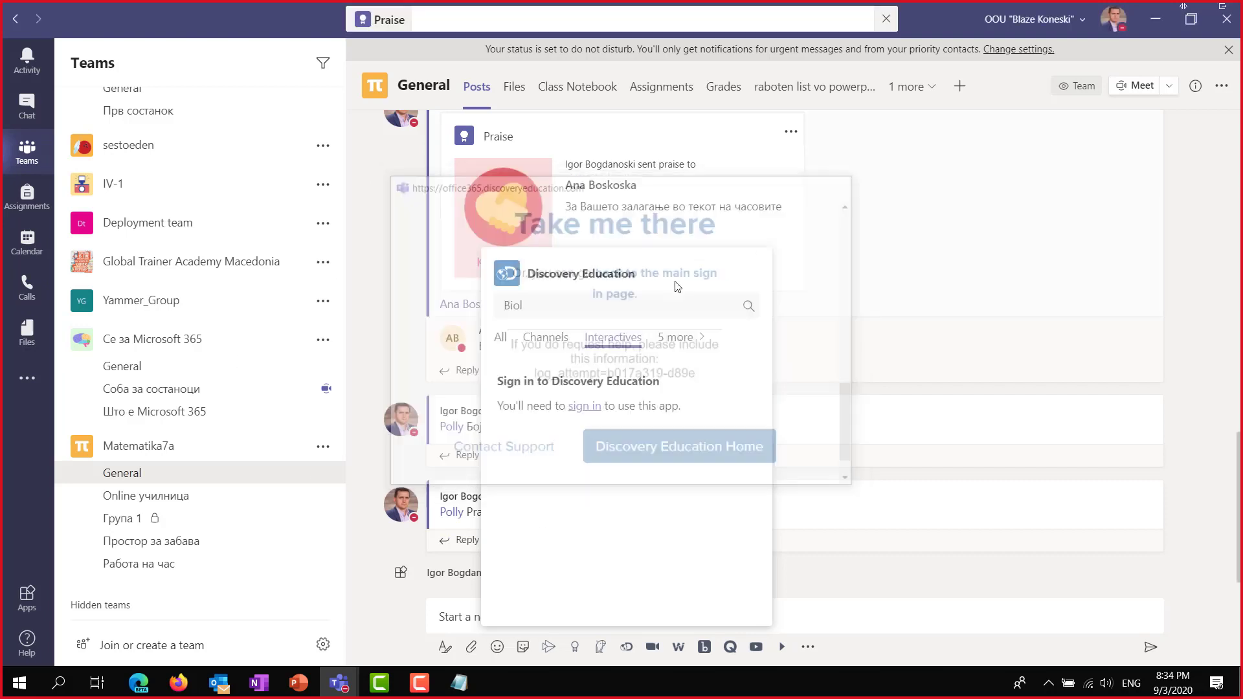
{"action": "left_click", "coordinate": [858, 658]}
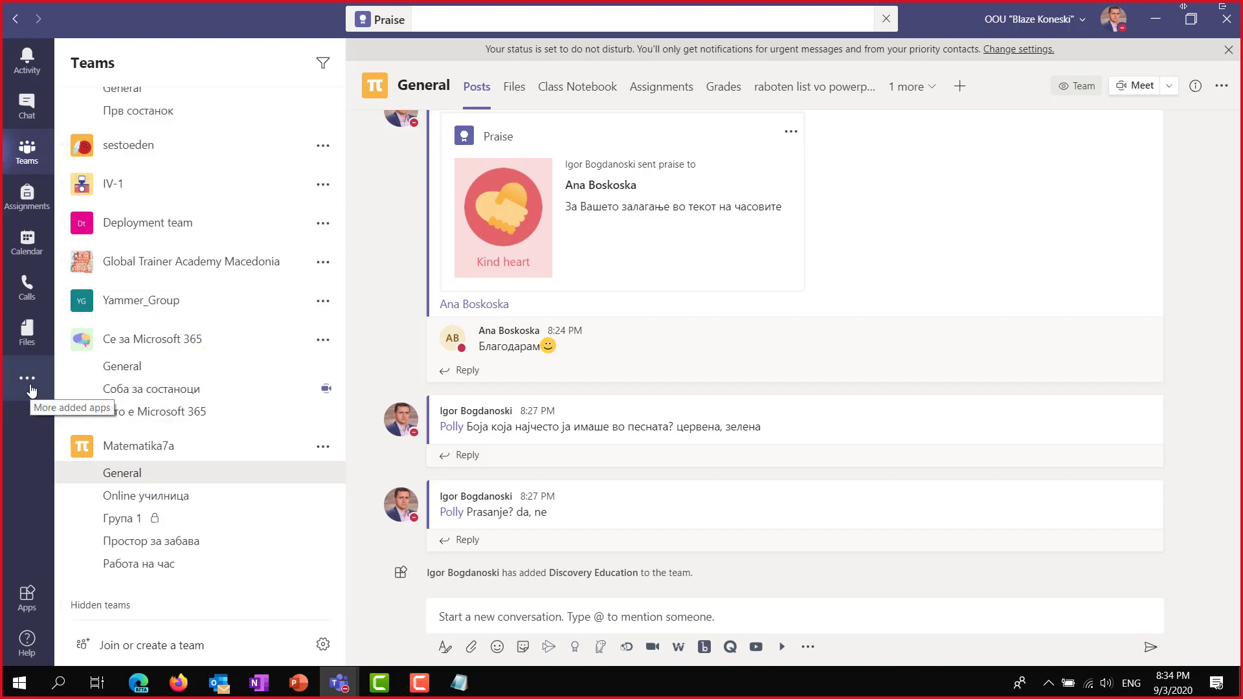
Open the Zoom app from the left rail's list of added apps.
{"action": "left_click", "coordinate": [29, 389]}
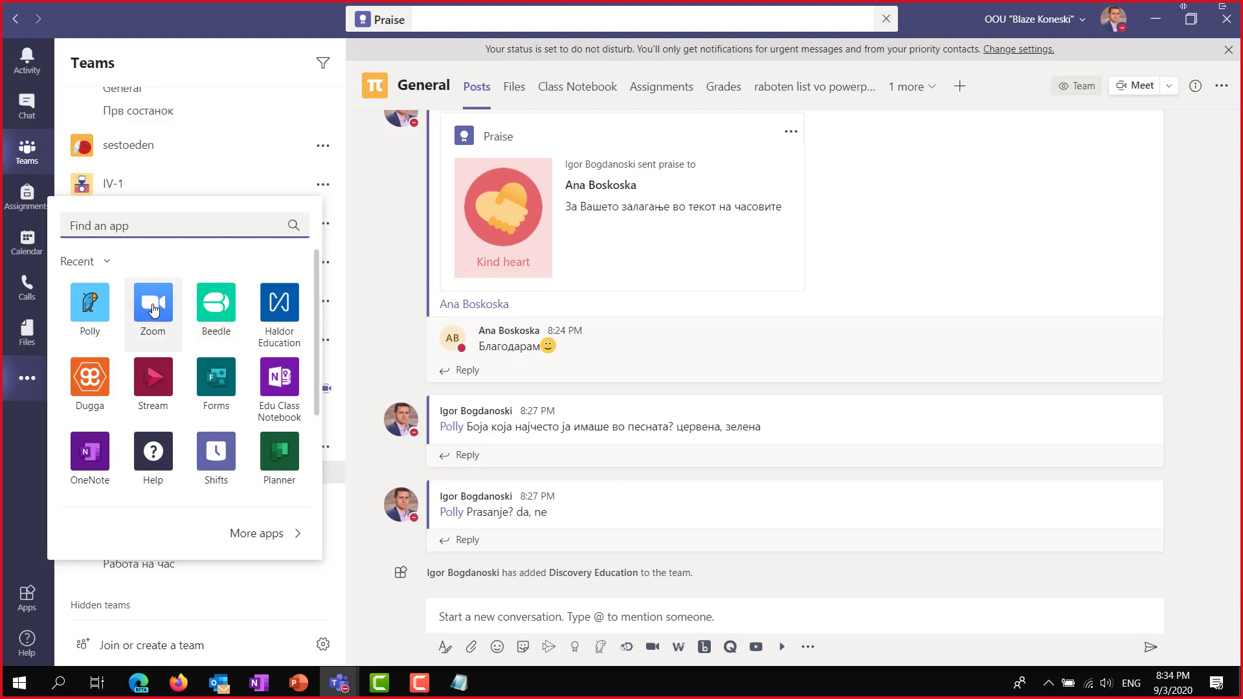
{"action": "left_click", "coordinate": [154, 310]}
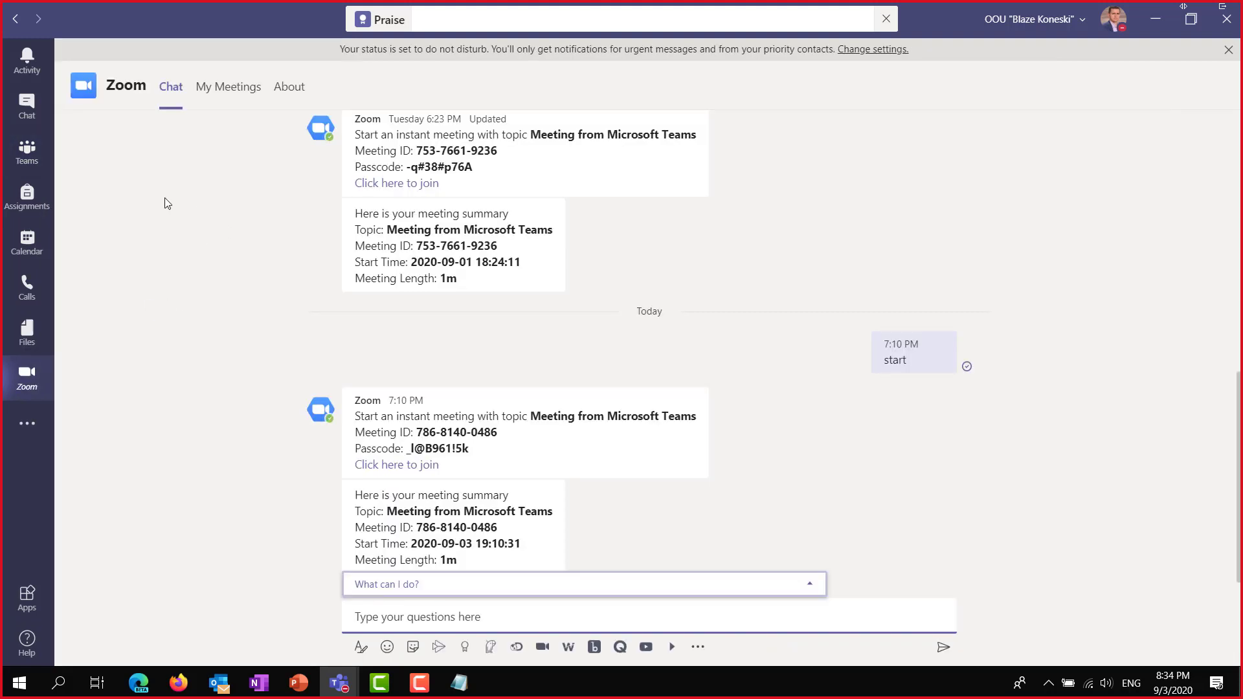
Check Zoom's scheduled meetings and About page, then return to the Zoom chat.
{"action": "mouse_move", "coordinate": [111, 91]}
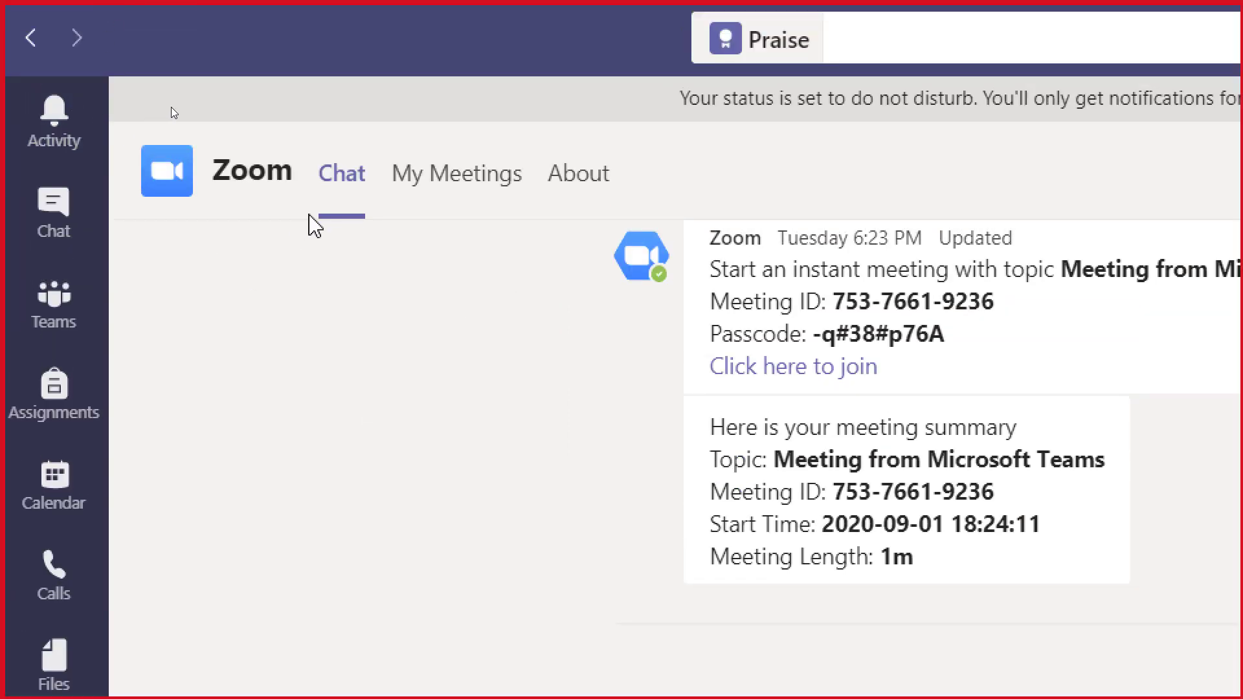
{"action": "left_click", "coordinate": [435, 187]}
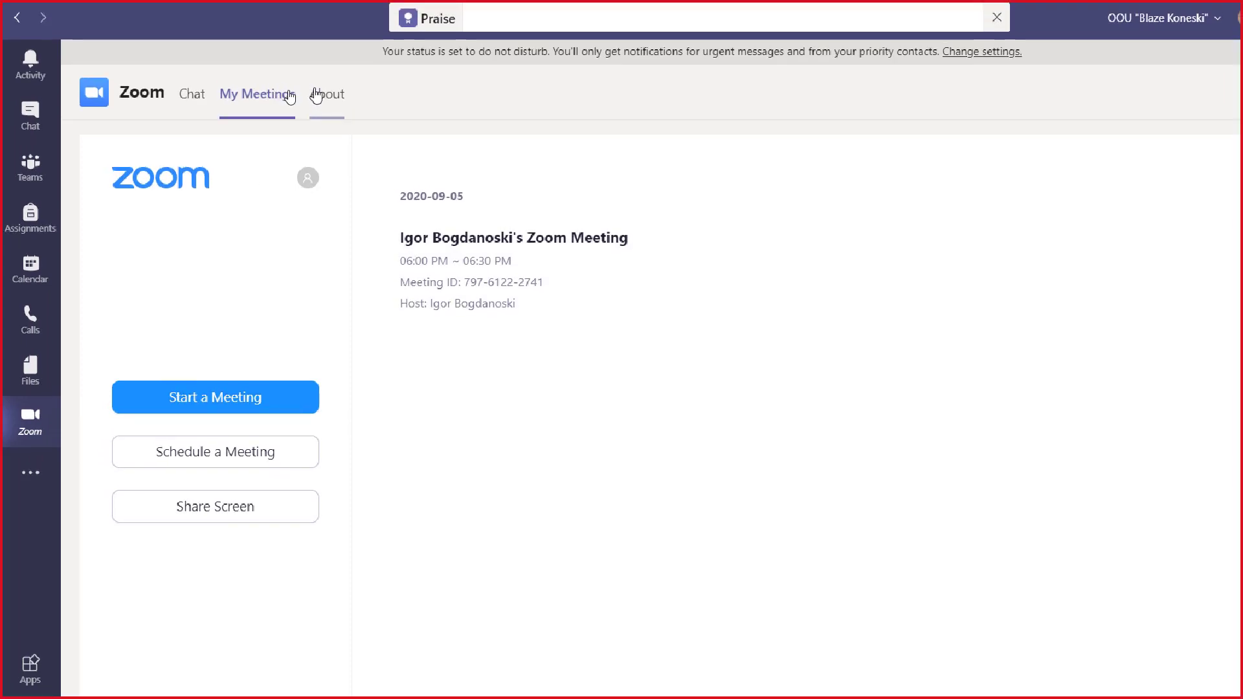
{"action": "left_click", "coordinate": [322, 97]}
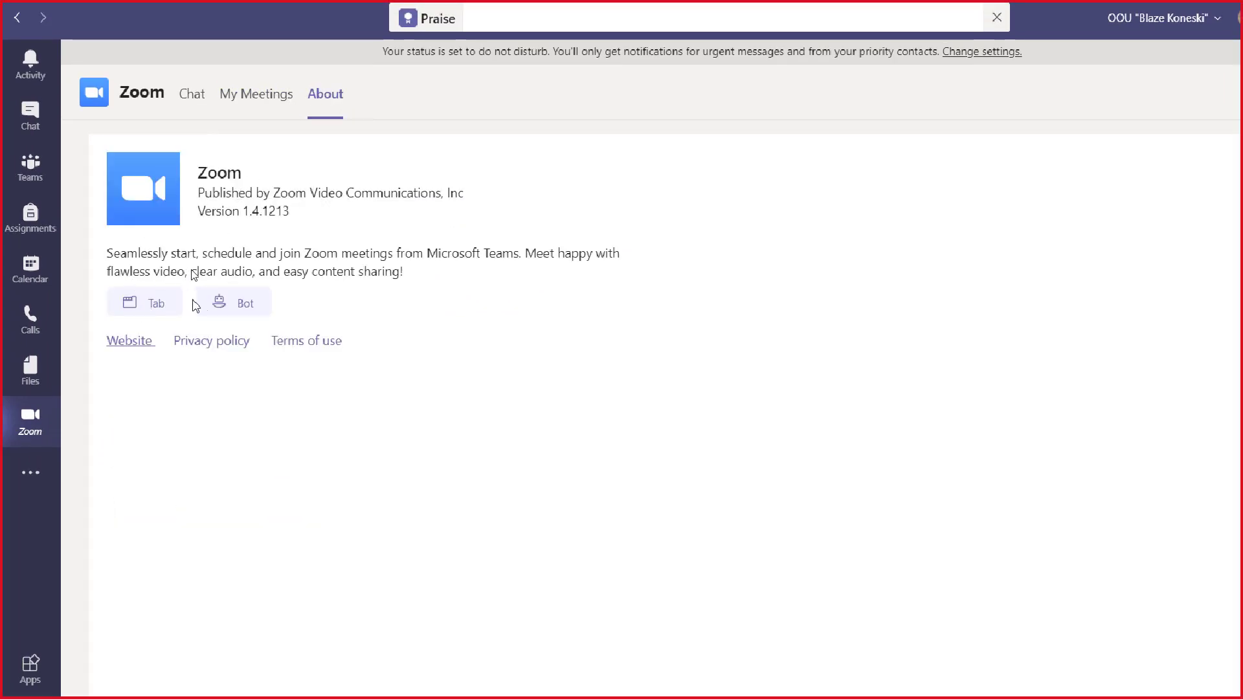
{"action": "left_click", "coordinate": [193, 95]}
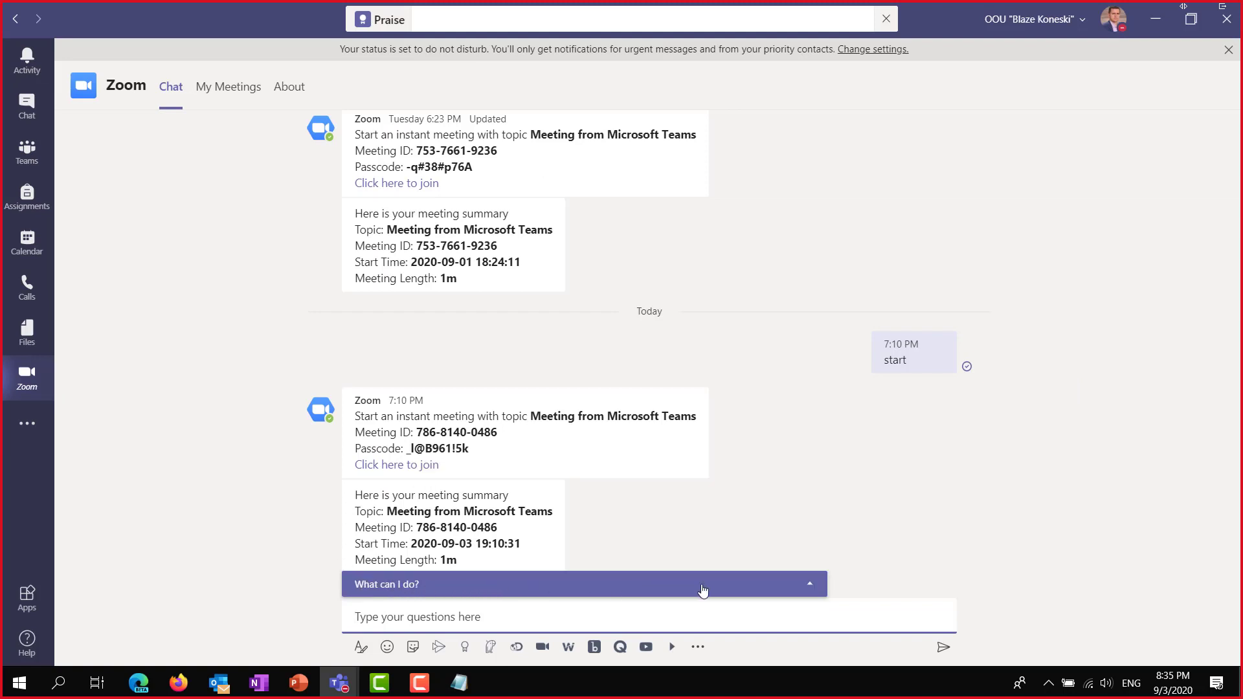
Send the 'start' command to the Zoom bot to create an instant meeting.
{"action": "left_click", "coordinate": [811, 589]}
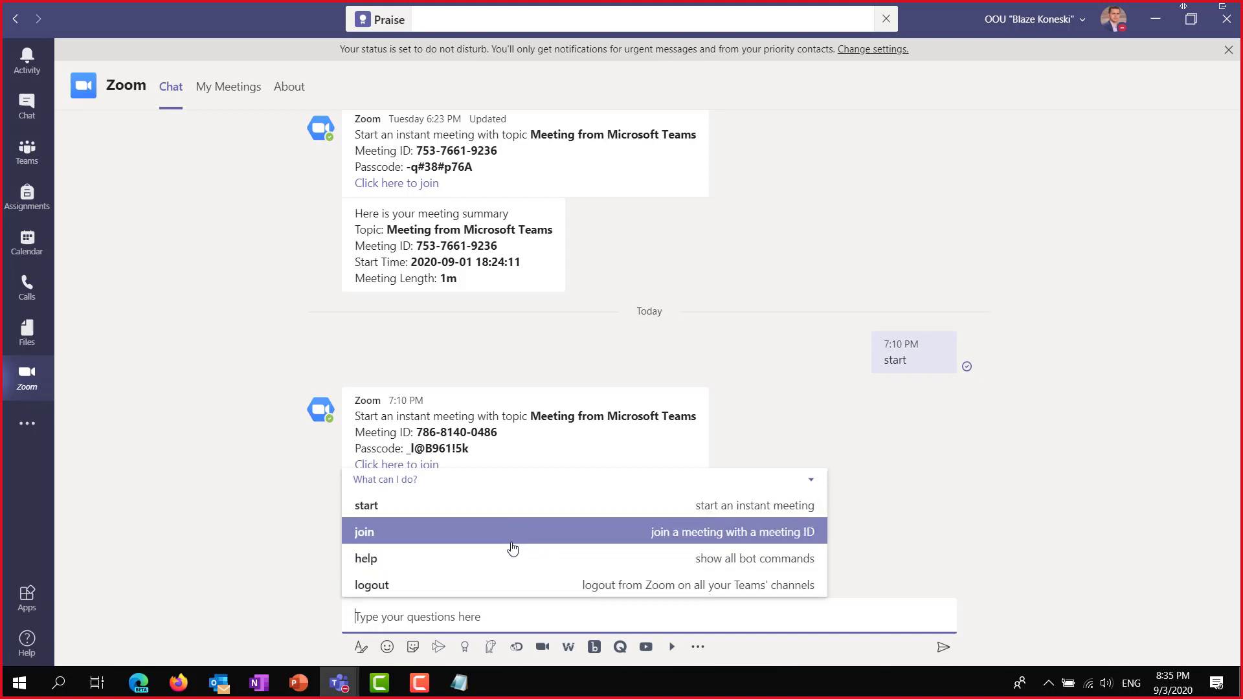
{"action": "left_click", "coordinate": [463, 512]}
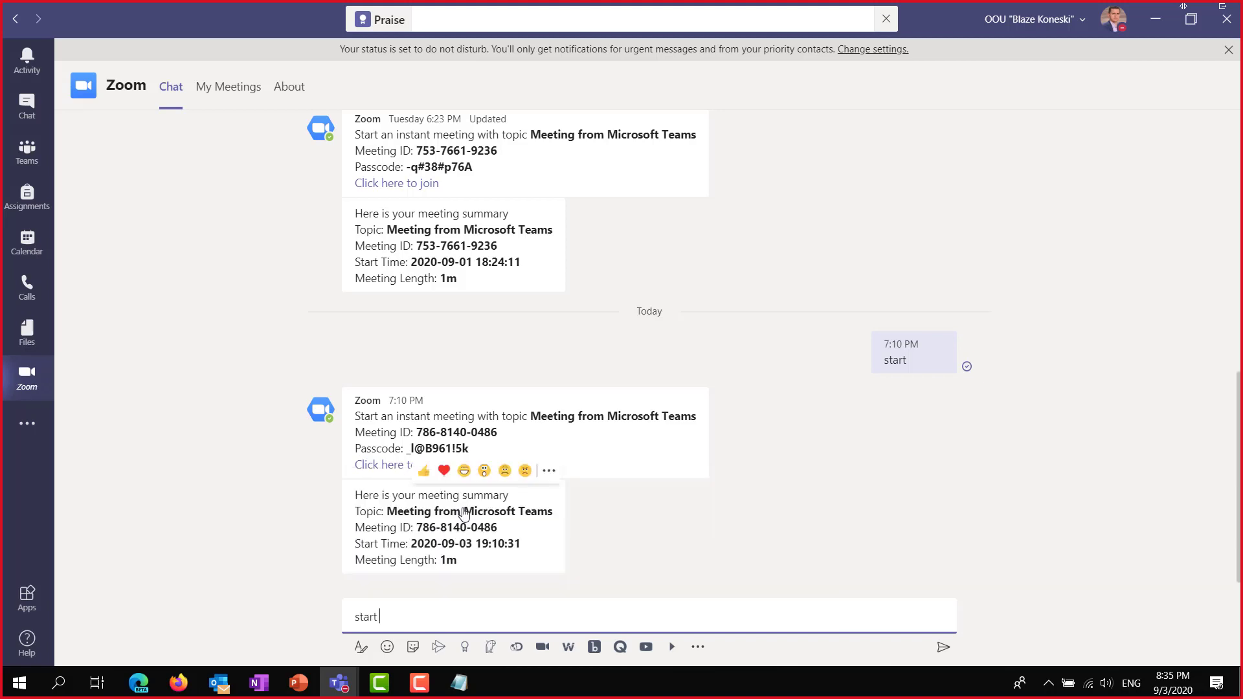
{"action": "key", "text": "Return"}
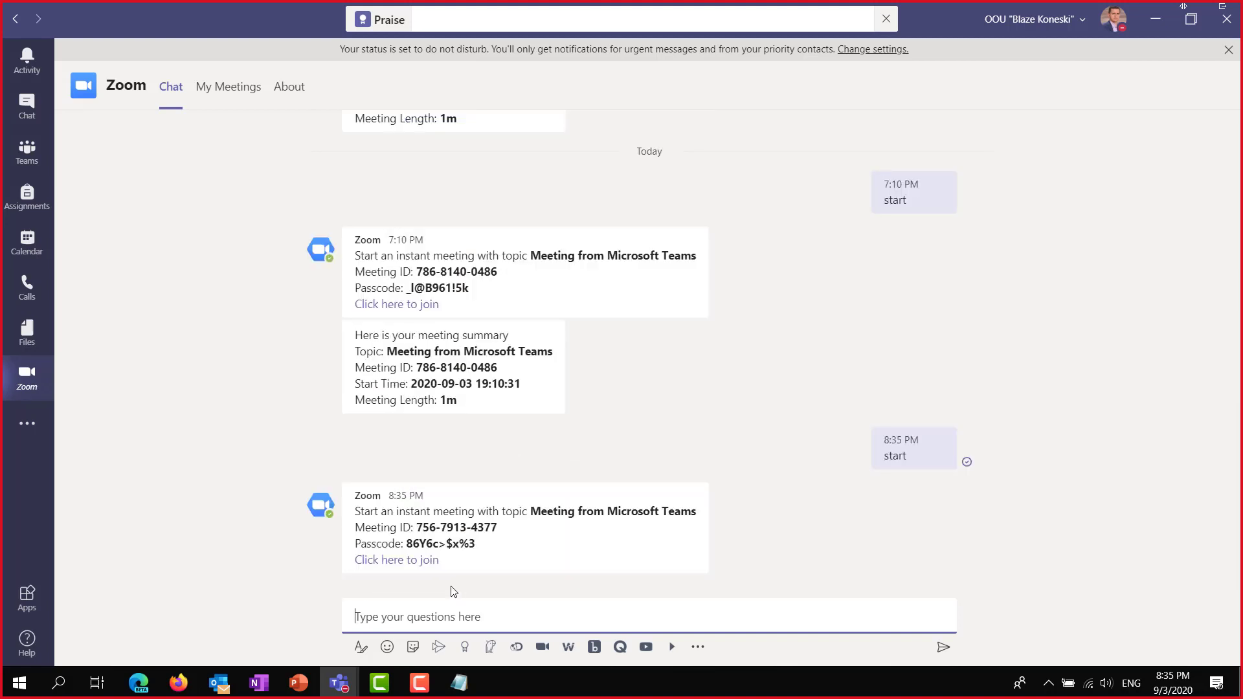
Copy the new meeting's topic, ID and passcode from the meeting card.
{"action": "mouse_move", "coordinate": [500, 548]}
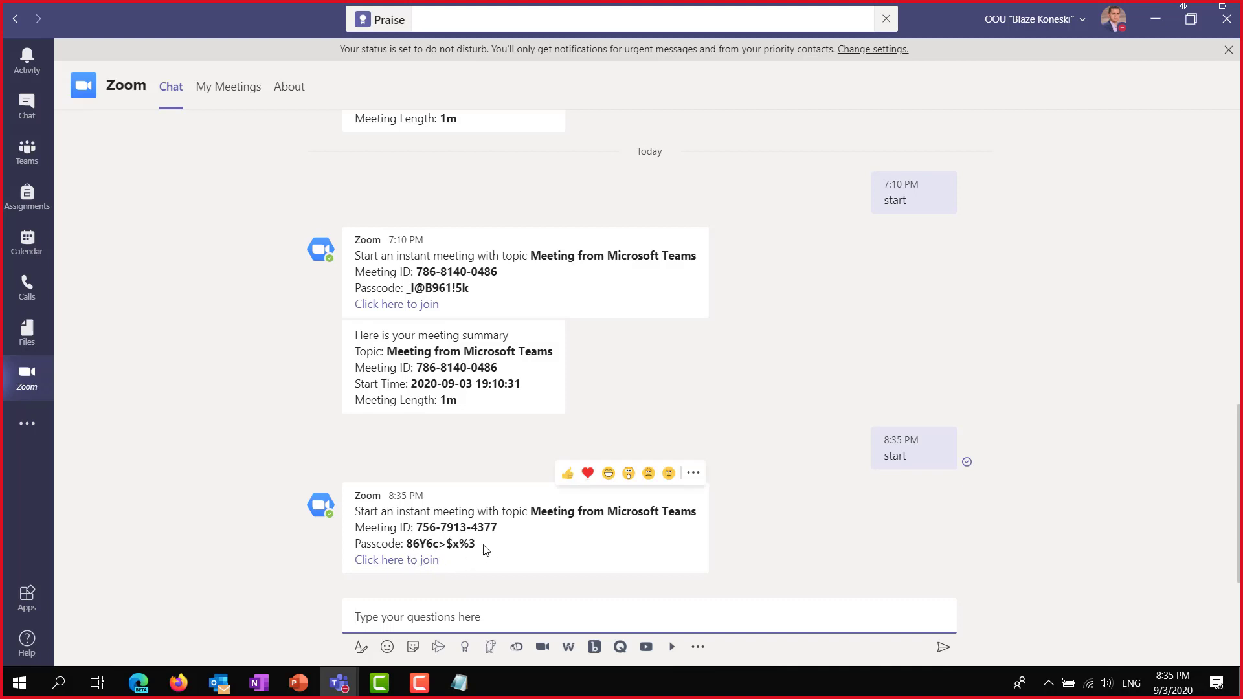
{"action": "left_click_drag", "start_coordinate": [481, 550], "coordinate": [358, 514]}
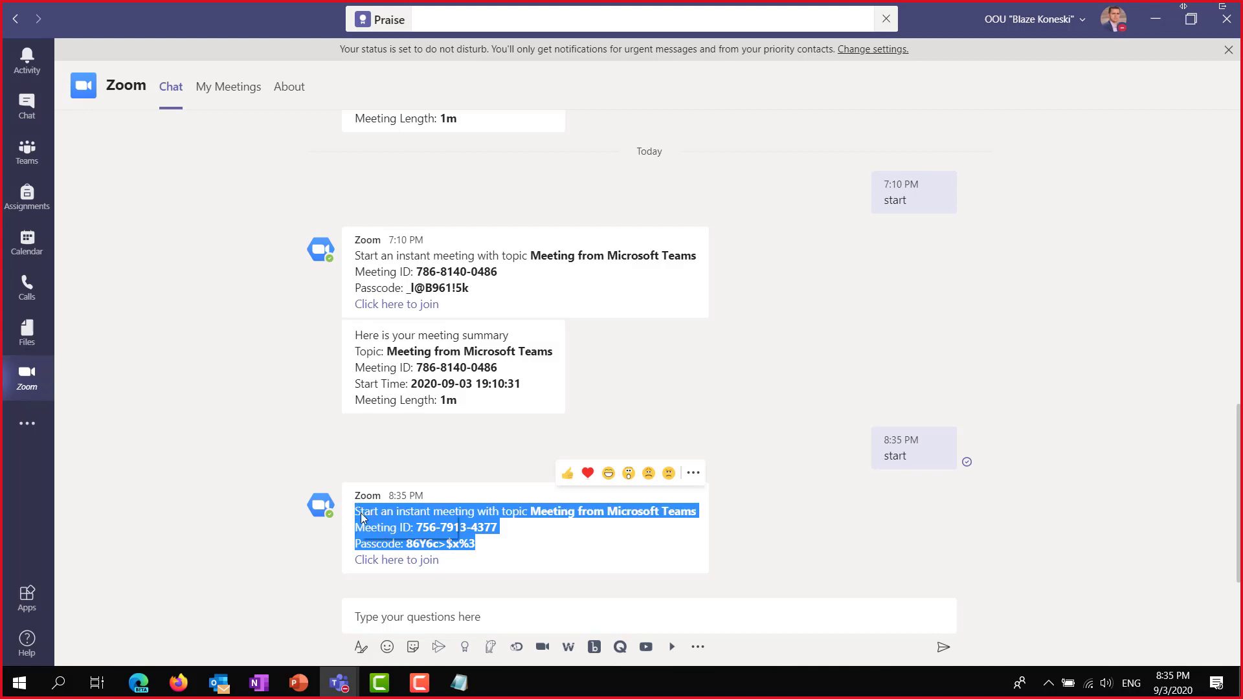
{"action": "right_click", "coordinate": [358, 515]}
{"action": "left_click", "coordinate": [372, 521]}
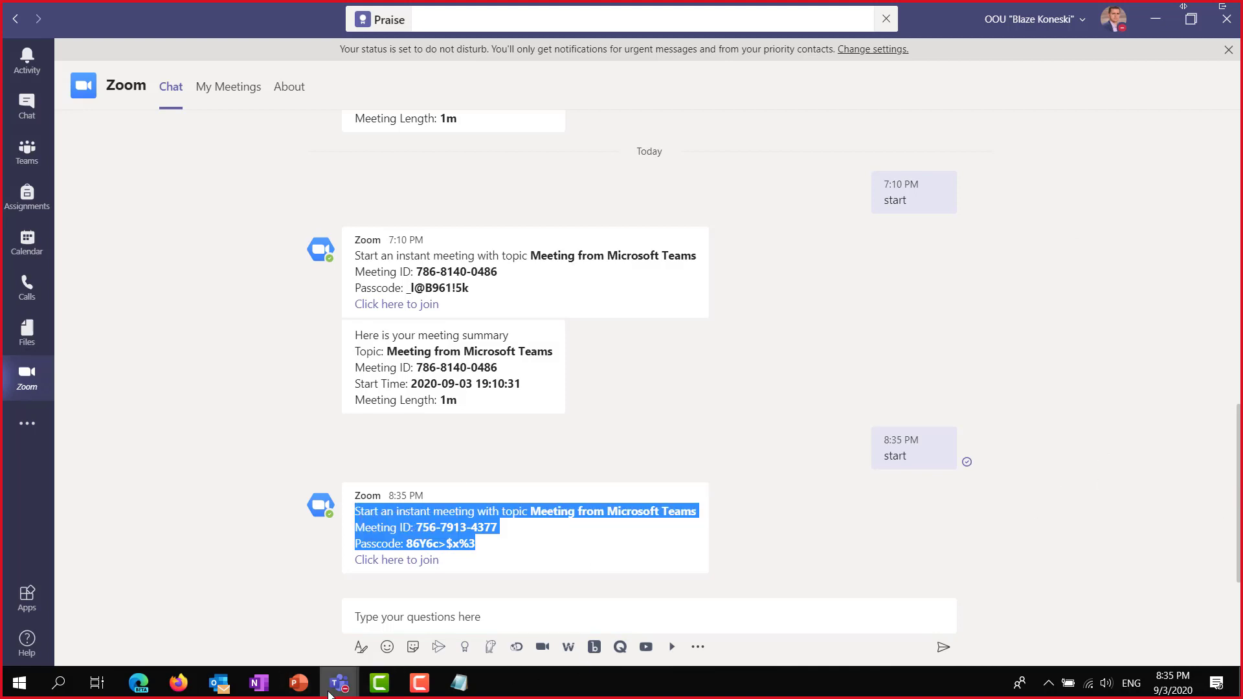
Open the new Zoom meeting's join link from the Teams meeting chat.
{"action": "mouse_move", "coordinate": [330, 686]}
{"action": "left_click", "coordinate": [397, 570]}
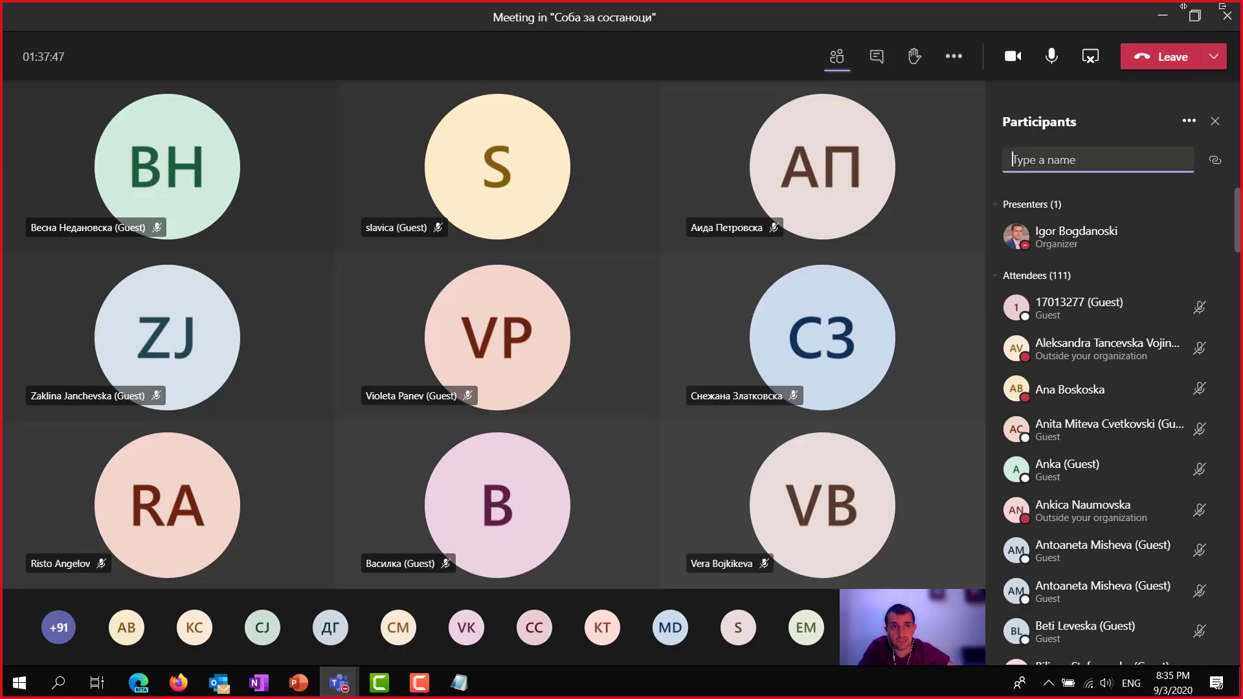
{"action": "left_click", "coordinate": [877, 57]}
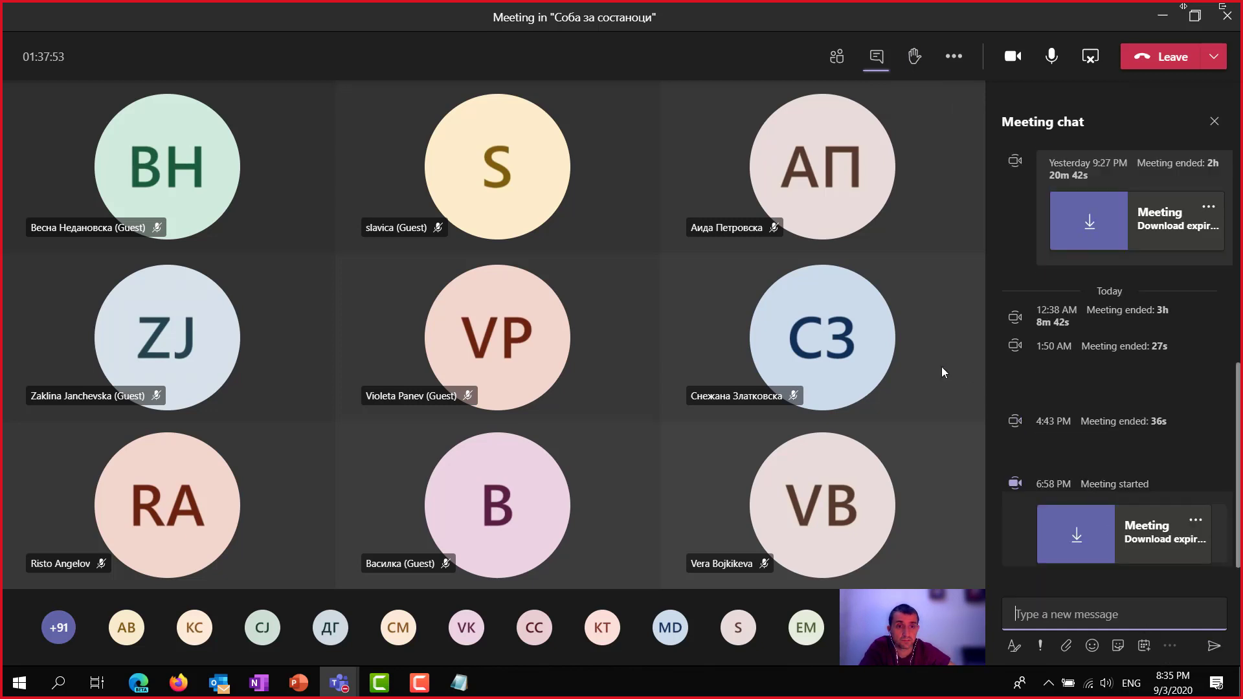
{"action": "left_click", "coordinate": [1156, 21]}
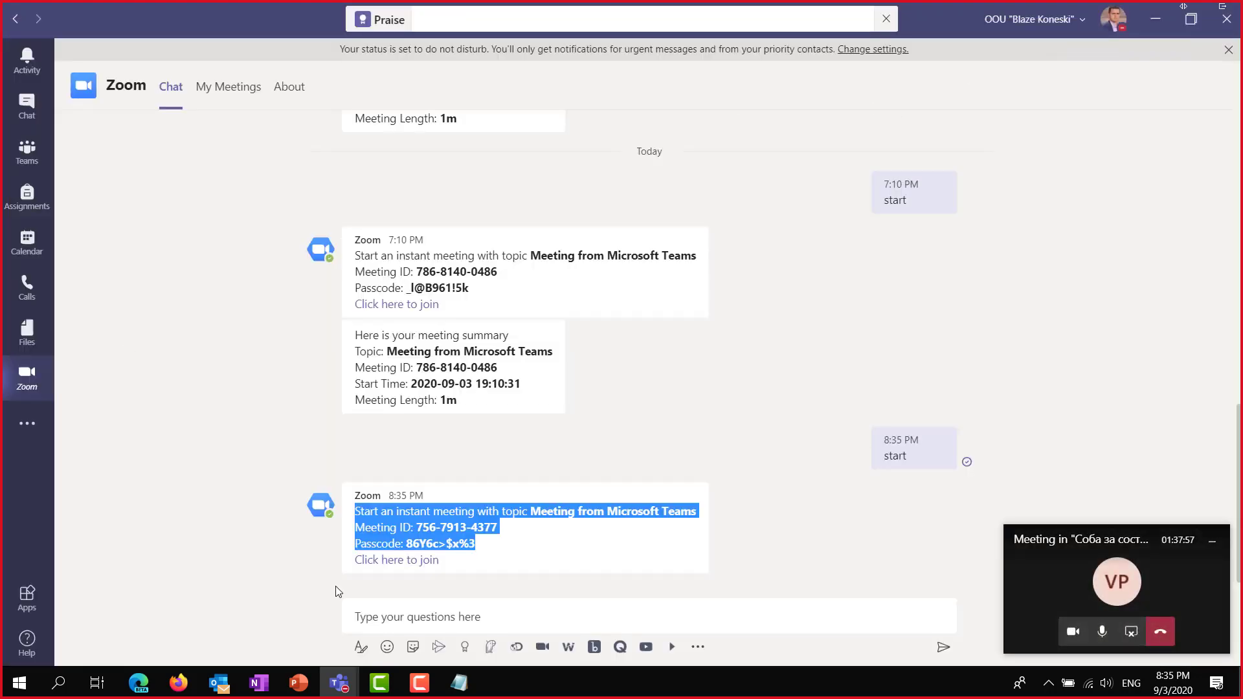
{"action": "left_click", "coordinate": [391, 566]}
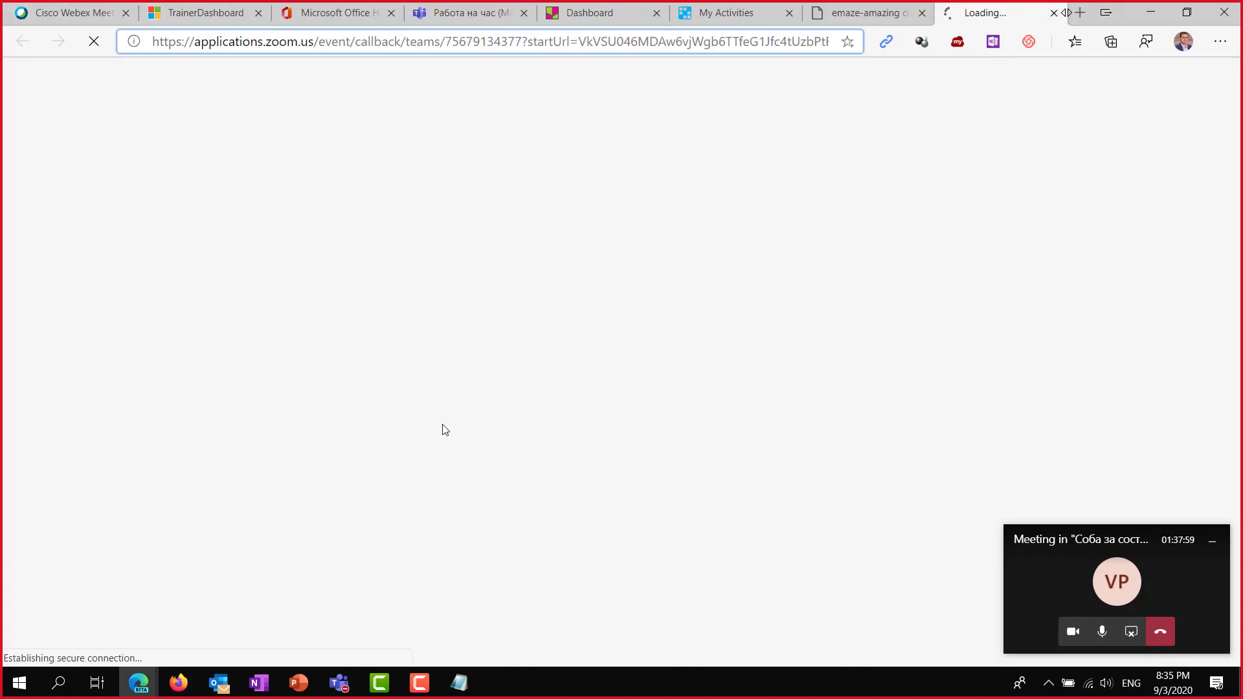
Launch the meeting in the Zoom desktop app and exit full screen.
{"action": "left_click", "coordinate": [1212, 542]}
{"action": "left_click", "coordinate": [723, 161]}
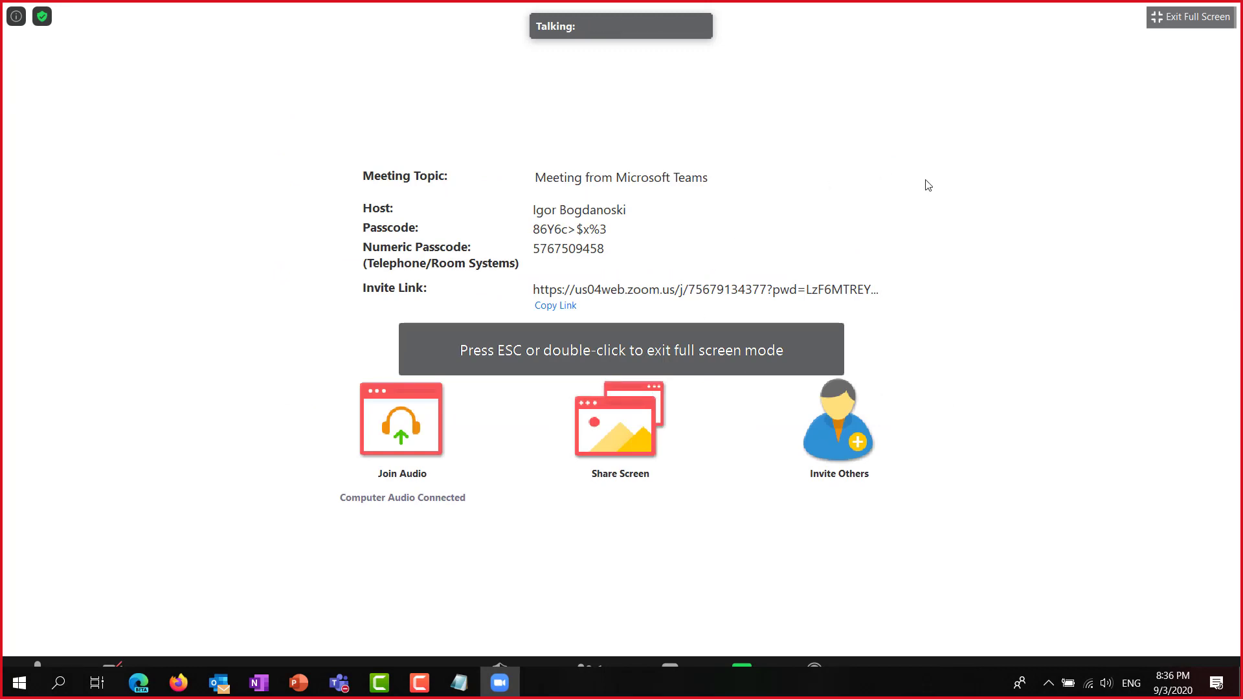
{"action": "left_click", "coordinate": [1168, 17]}
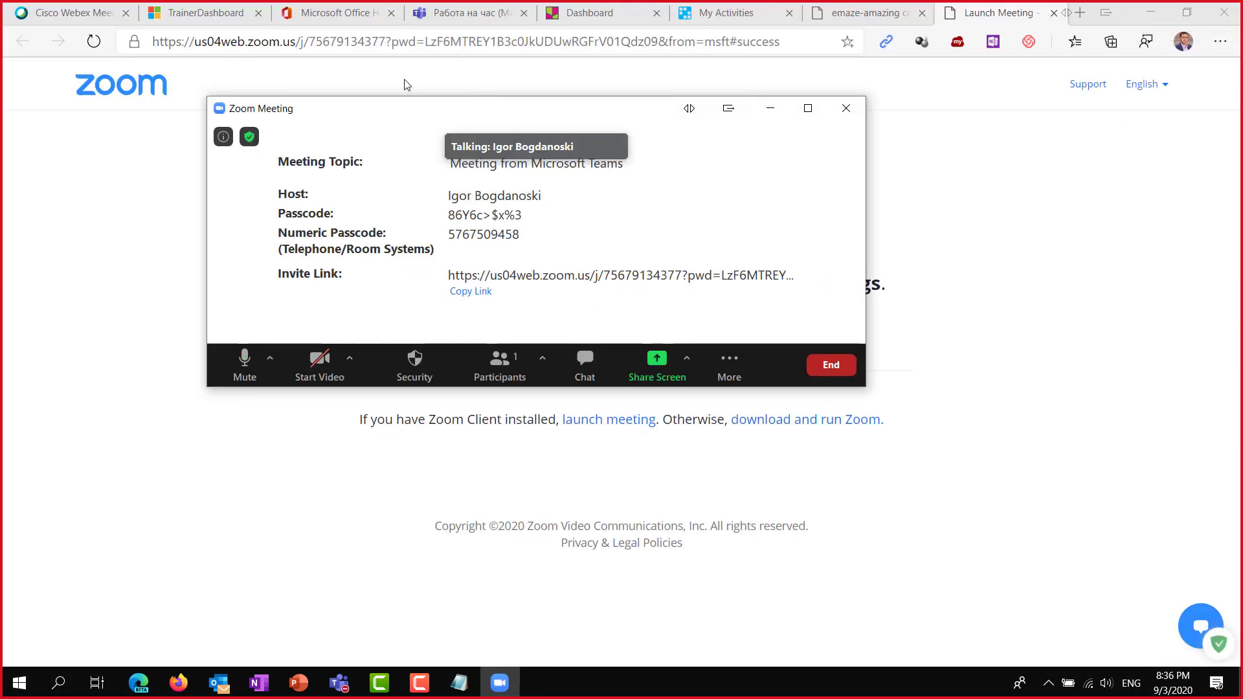
Move the Zoom meeting window off-screen and bring the Teams meeting back.
{"action": "left_click_drag", "start_coordinate": [397, 119], "coordinate": [392, 214]}
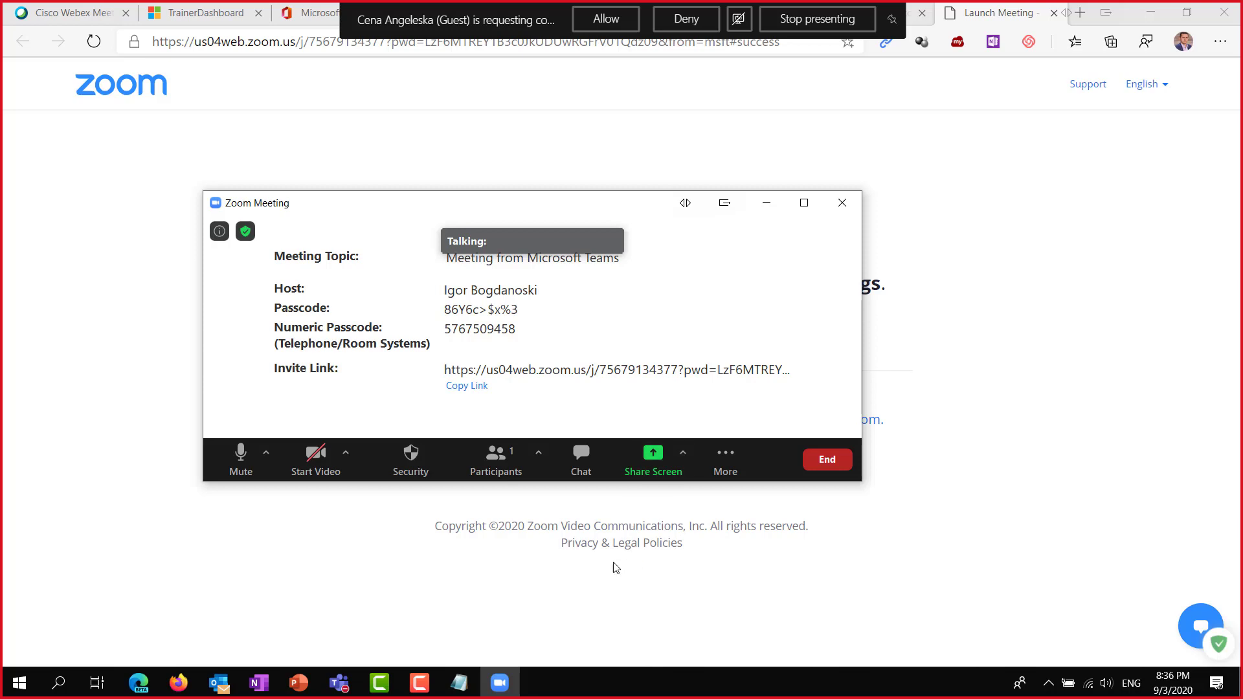
{"action": "left_click_drag", "start_coordinate": [568, 200], "coordinate": [1242, 123]}
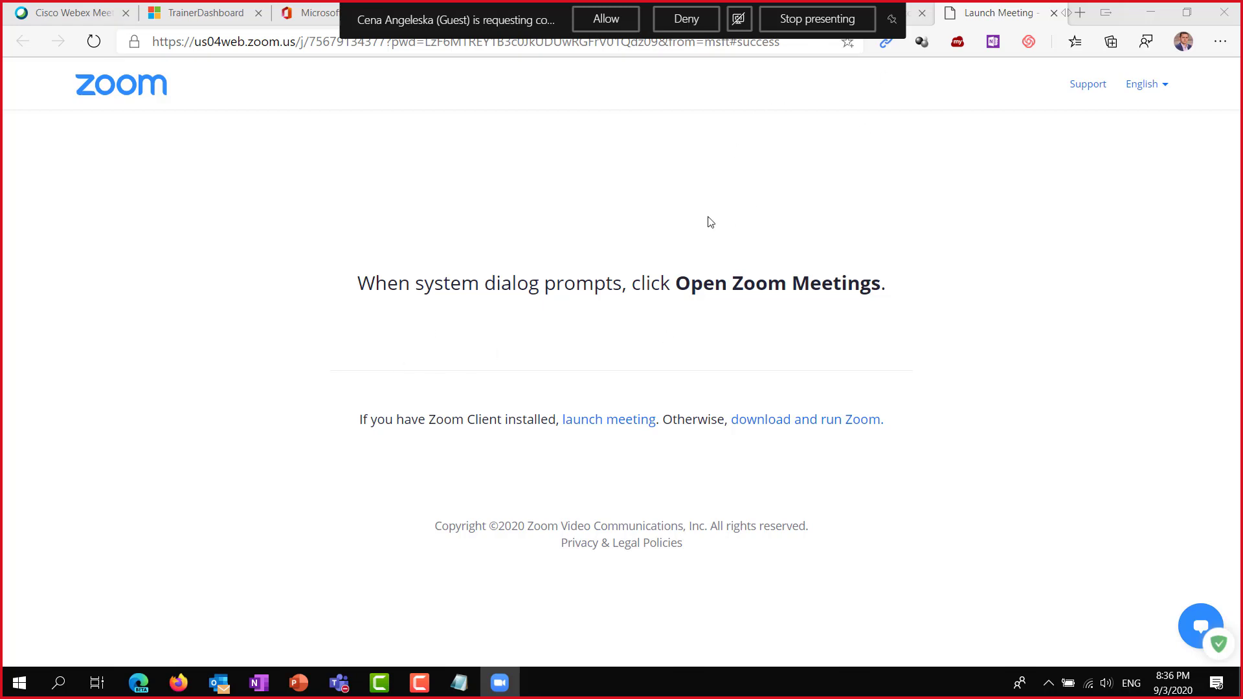
{"action": "mouse_move", "coordinate": [341, 690]}
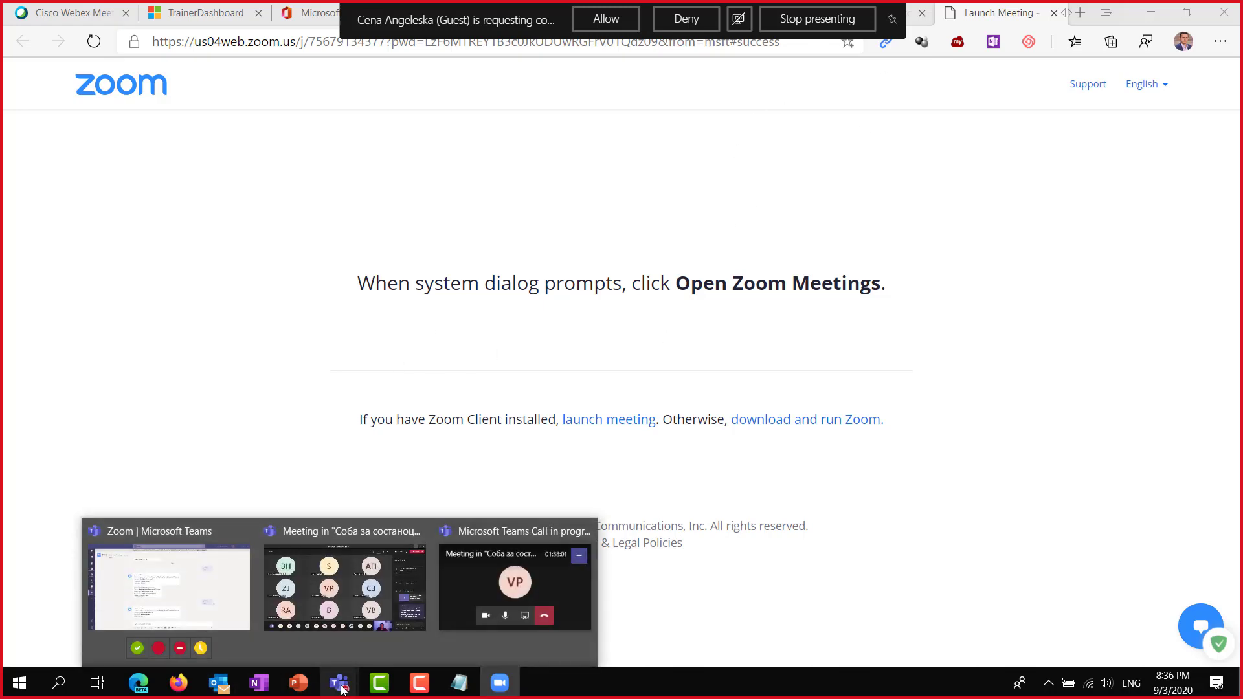
{"action": "left_click", "coordinate": [348, 584]}
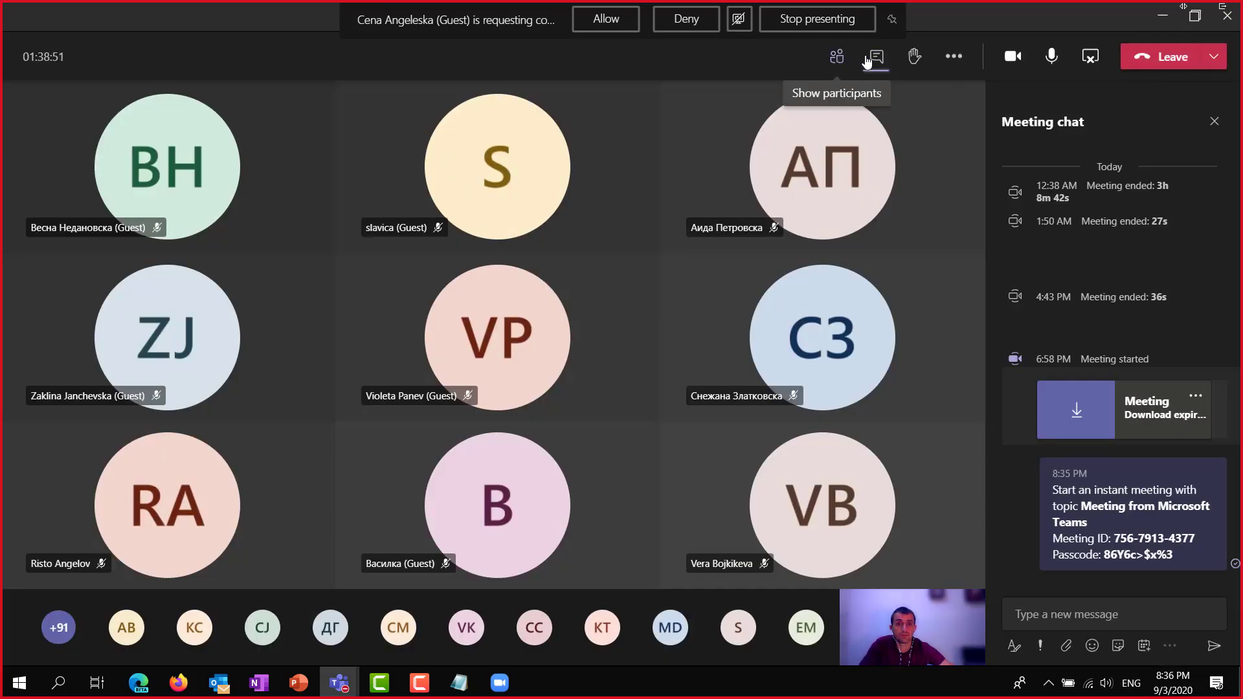
Show the meeting's participants, then switch the main window back to the Zoom chat.
{"action": "left_click", "coordinate": [838, 57]}
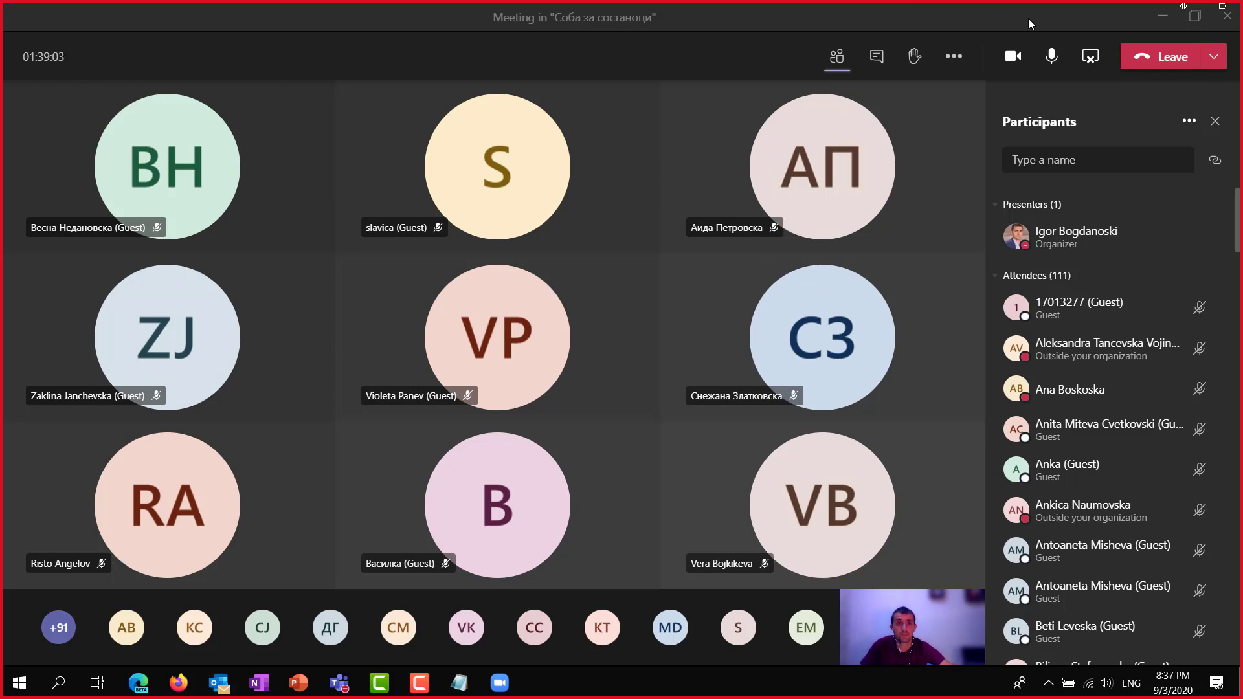
{"action": "mouse_move", "coordinate": [348, 692]}
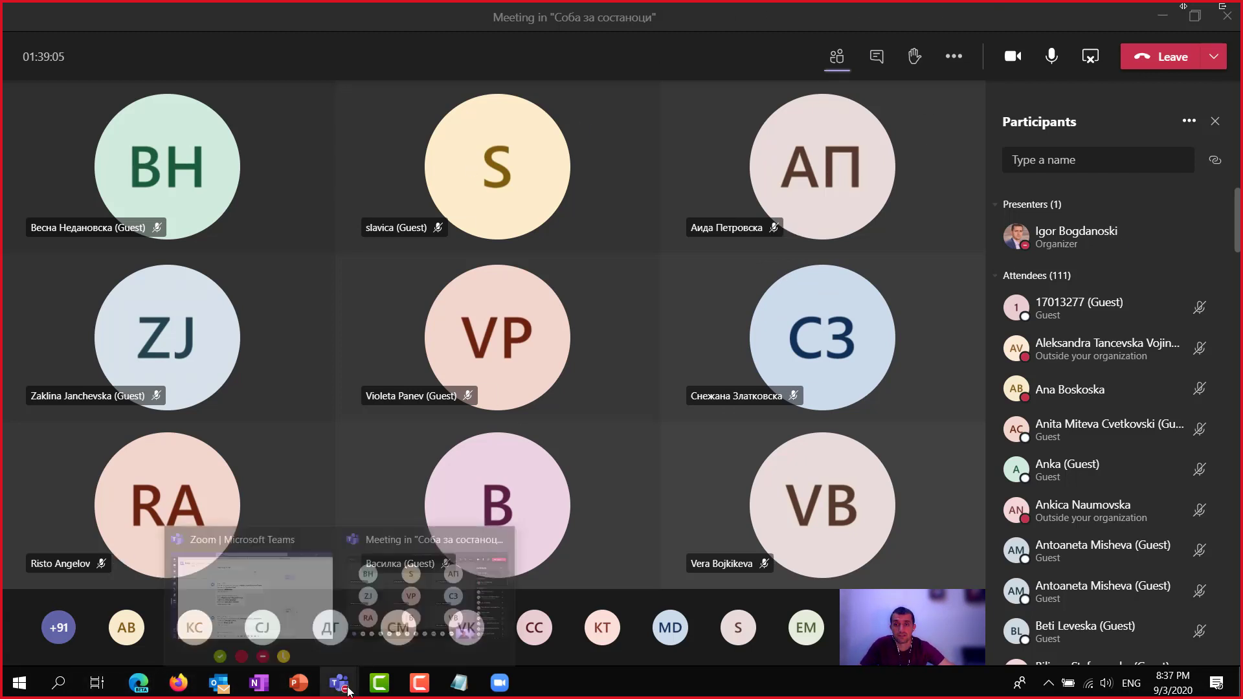
{"action": "left_click", "coordinate": [246, 576]}
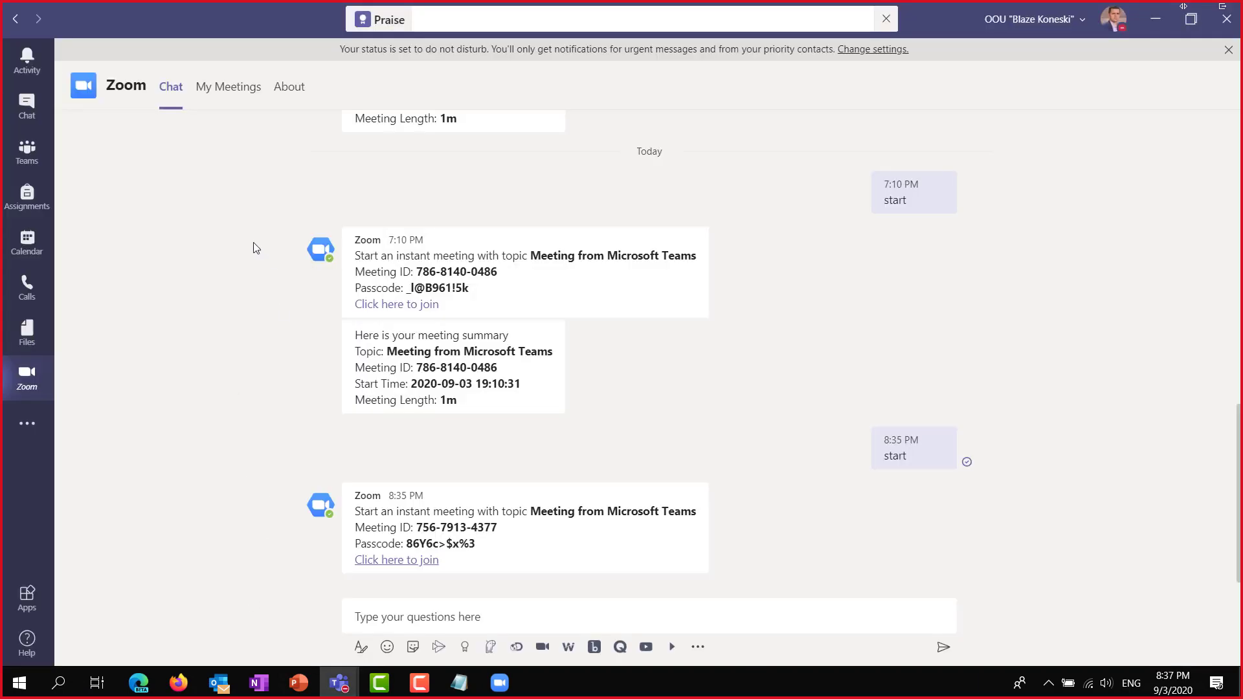
{"action": "mouse_move", "coordinate": [129, 104]}
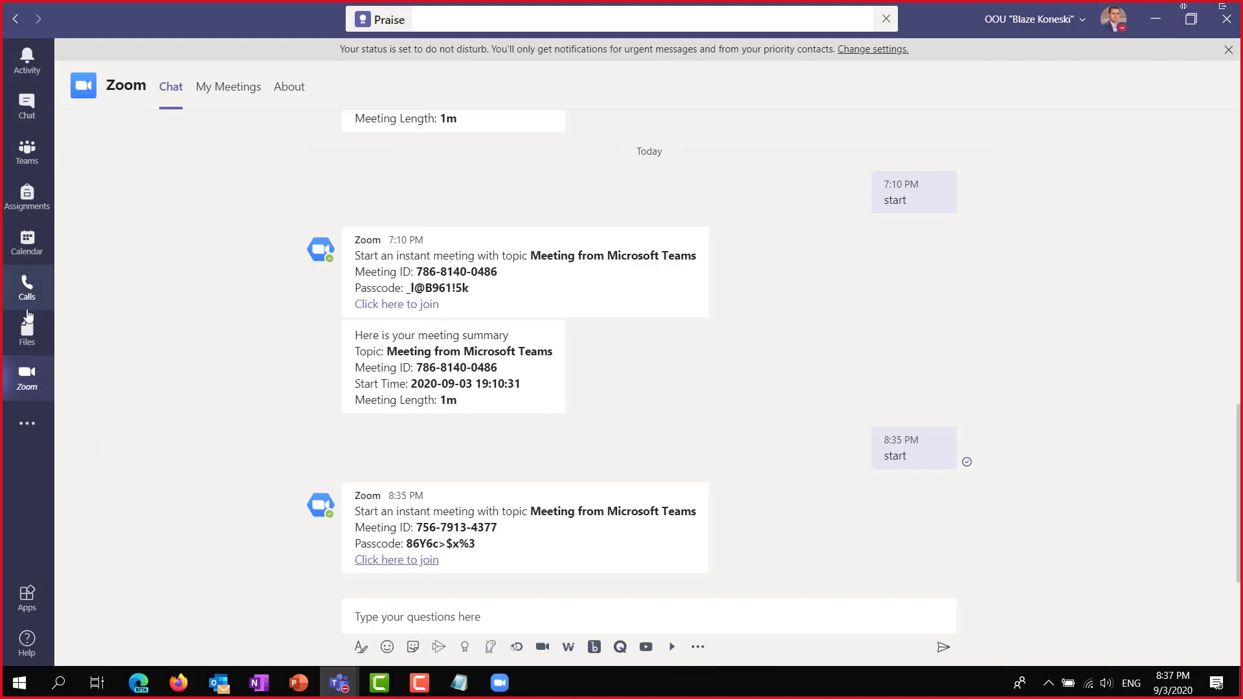
Search the apps for 'Cisco' and open the Cisco Webex Meetings details page.
{"action": "left_click", "coordinate": [26, 433]}
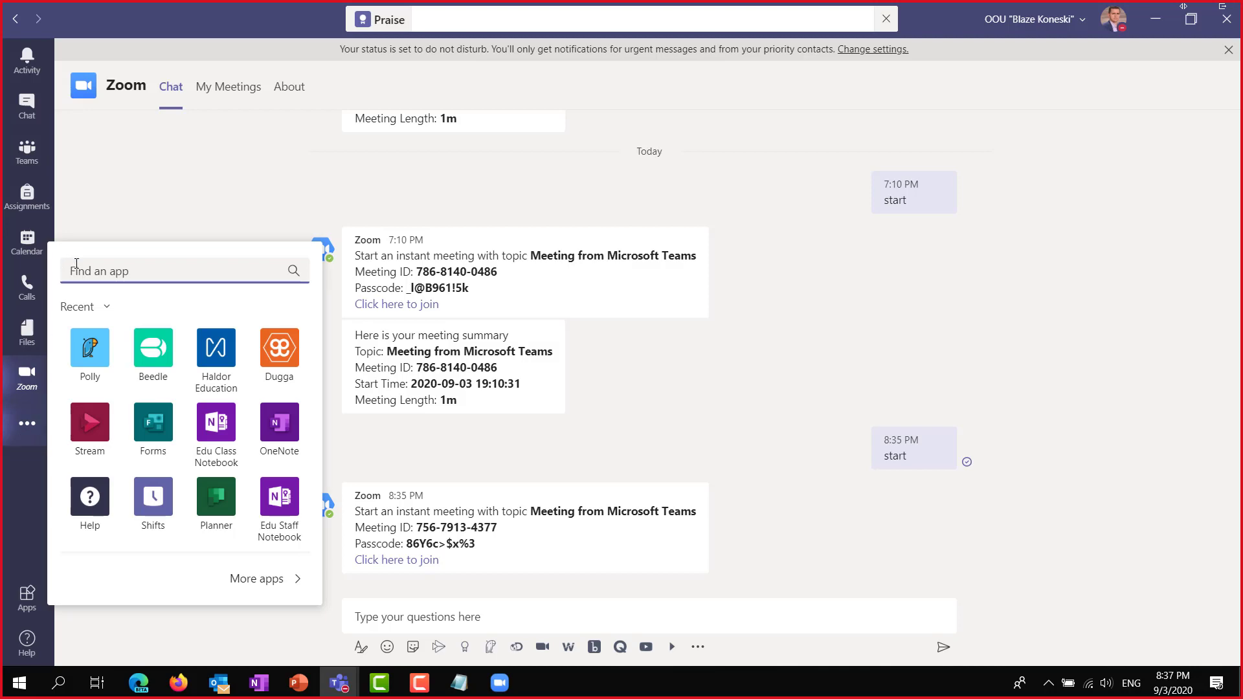
{"action": "type", "text": "C"}
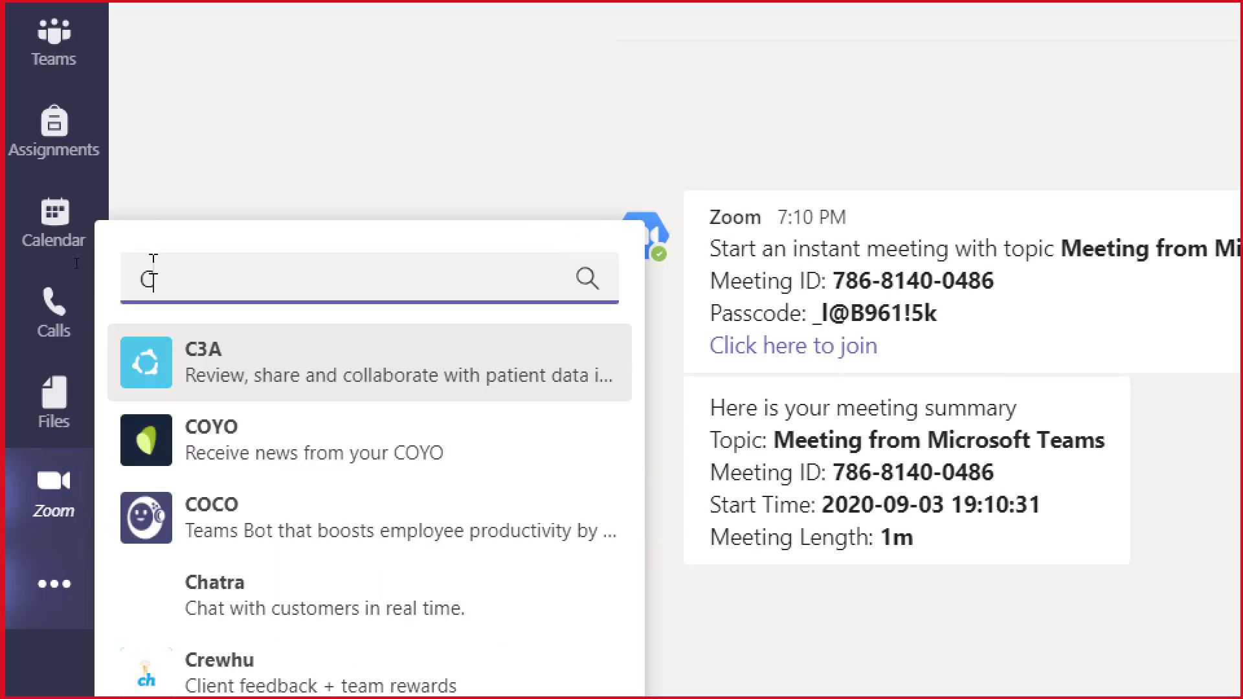
{"action": "type", "text": "isco"}
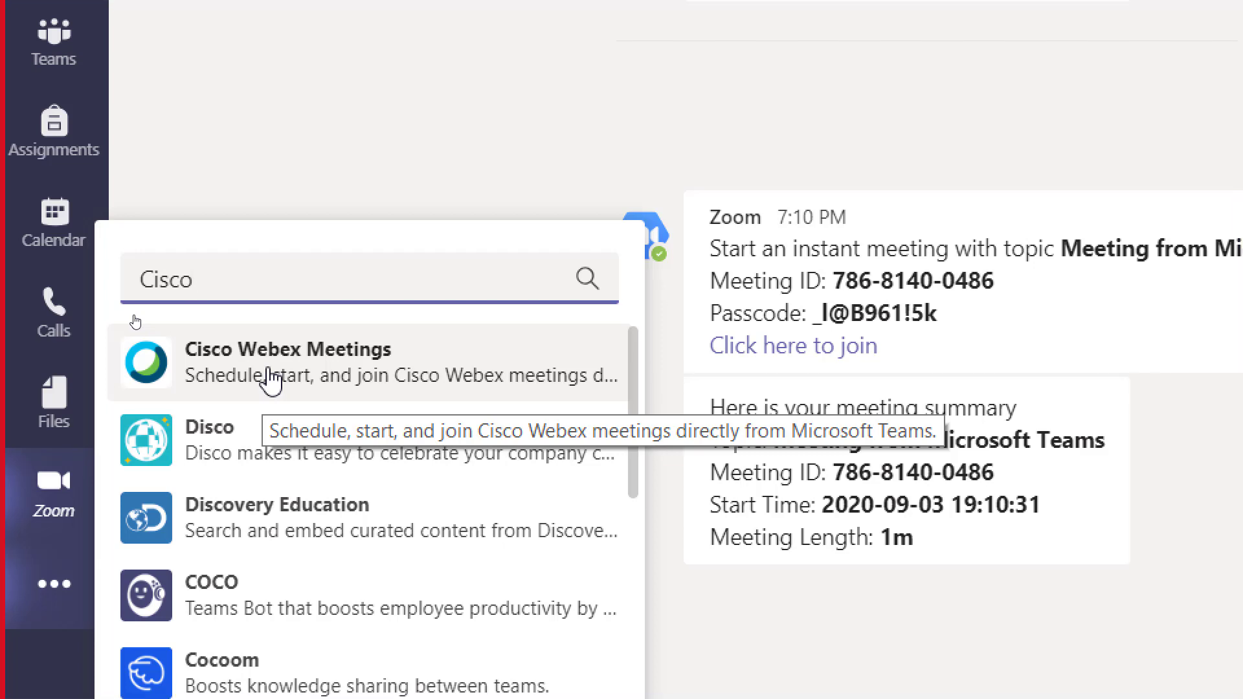
{"action": "left_click", "coordinate": [278, 373]}
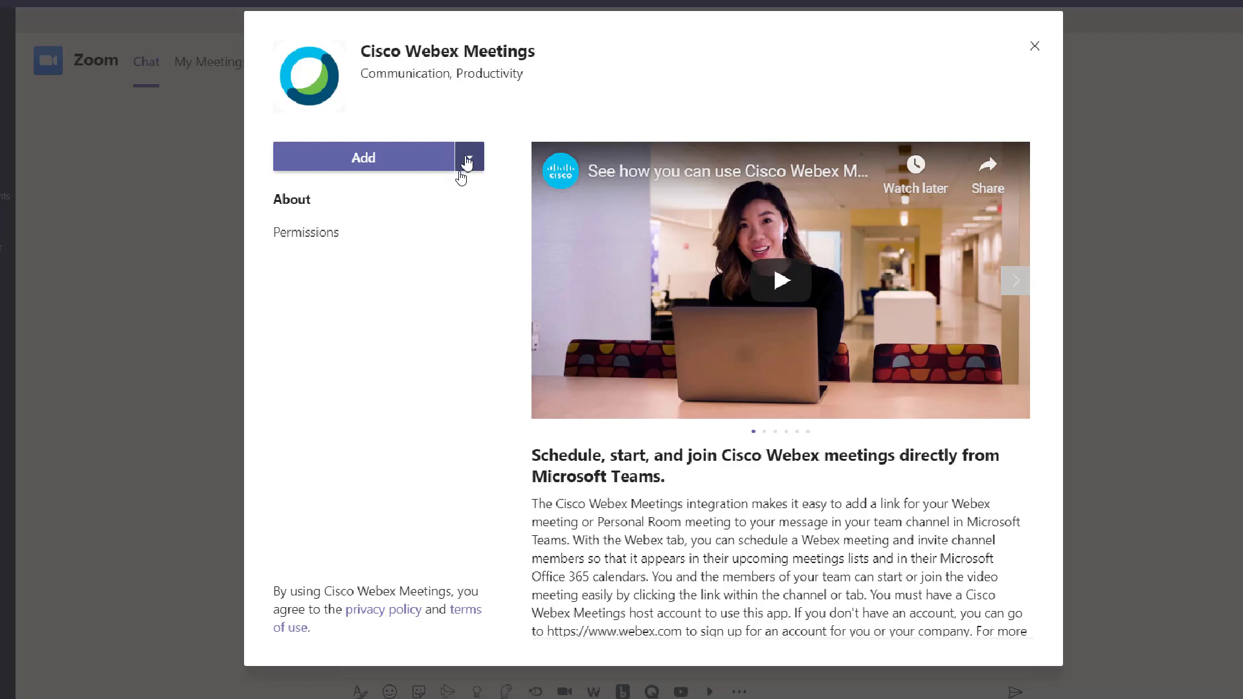
Add Cisco Webex Meetings to Matematika7a's General channel and choose to set it up as a tab.
{"action": "left_click", "coordinate": [470, 161]}
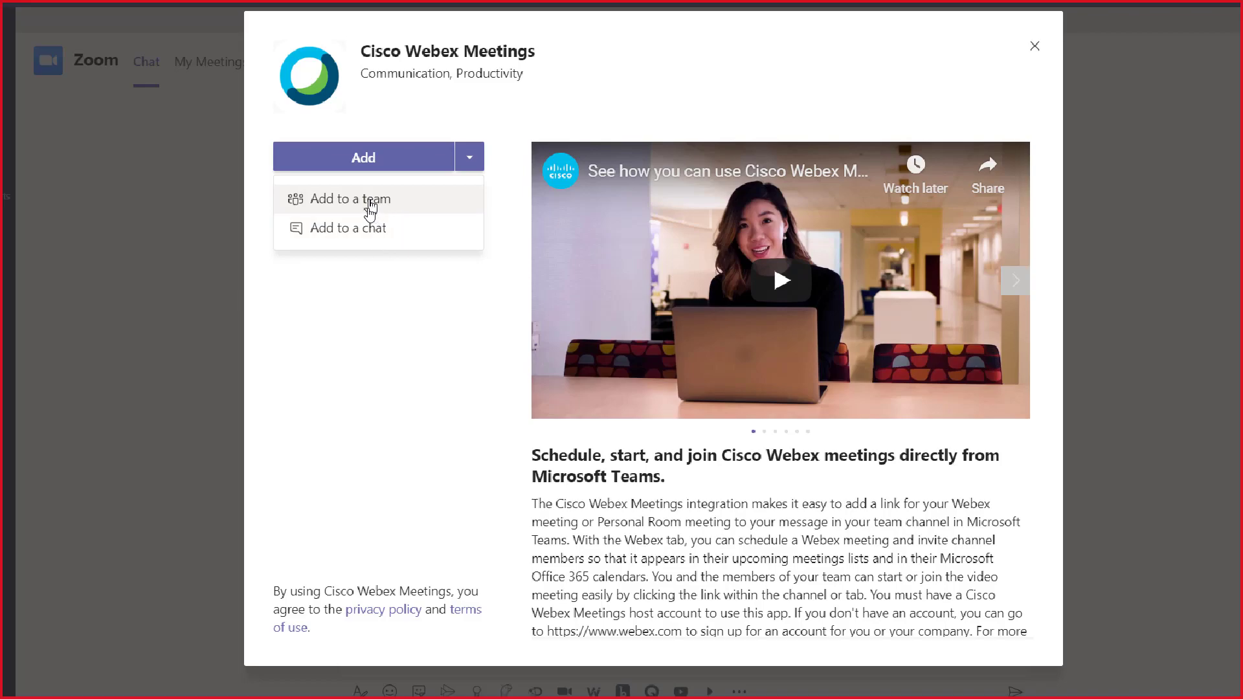
{"action": "left_click", "coordinate": [370, 206]}
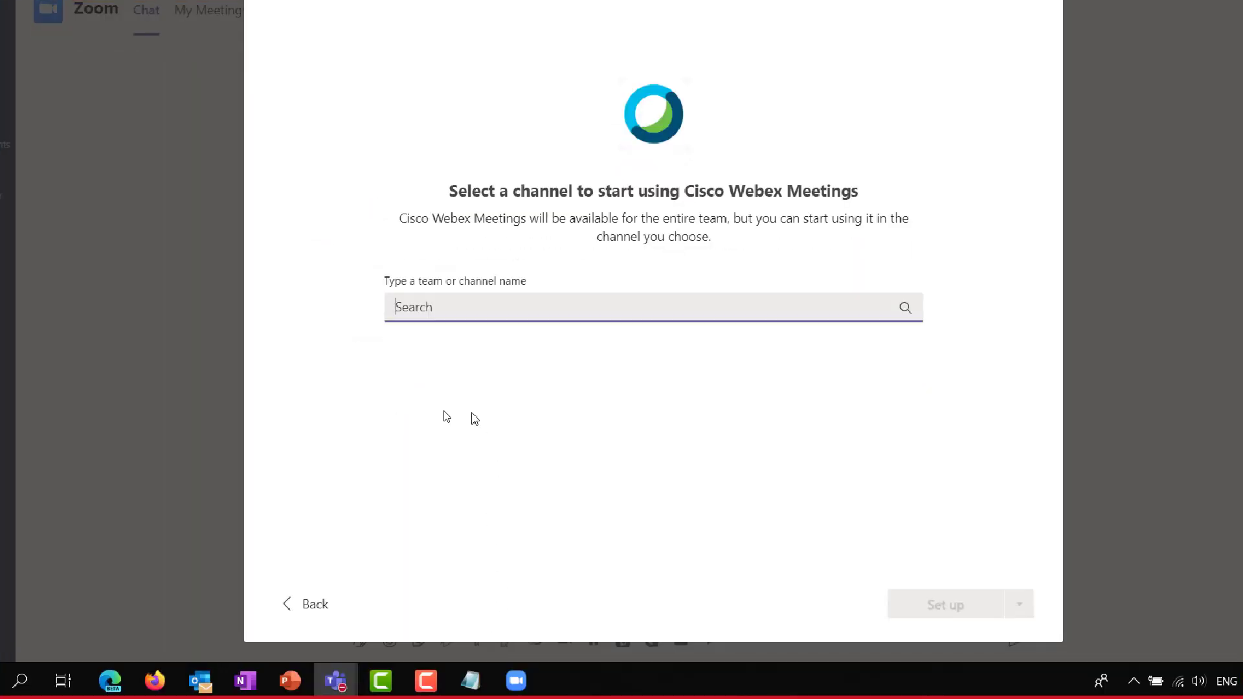
{"action": "type", "text": "M"}
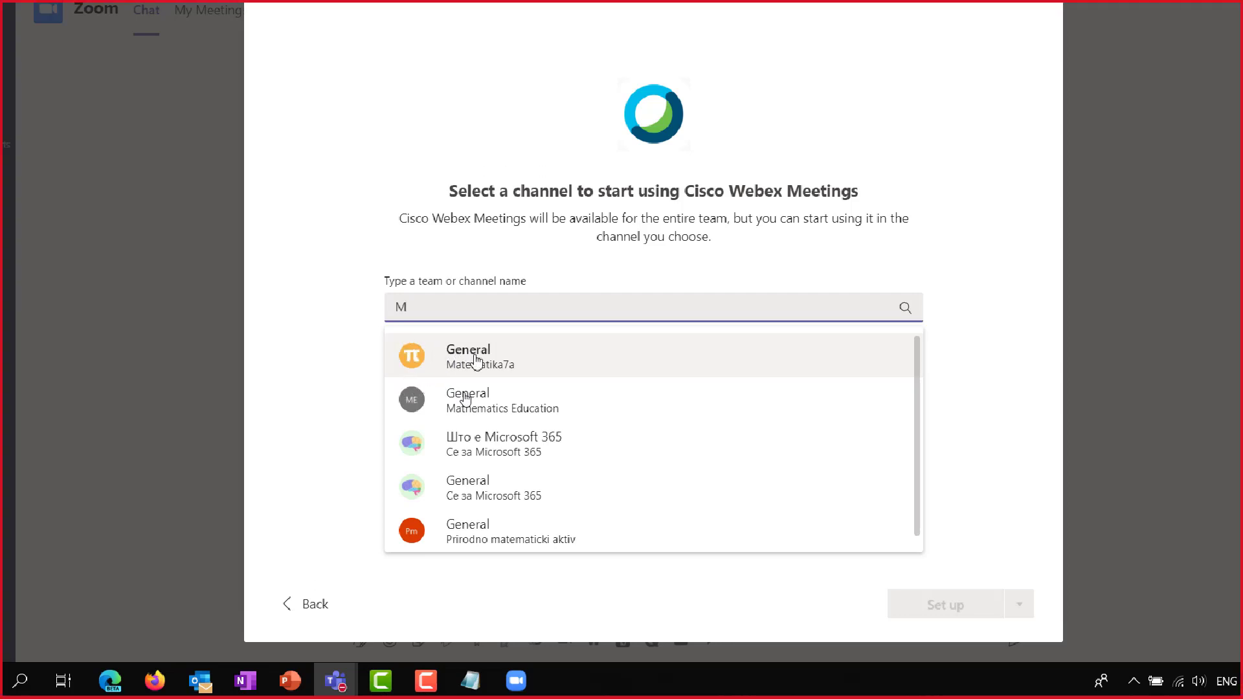
{"action": "left_click", "coordinate": [487, 364]}
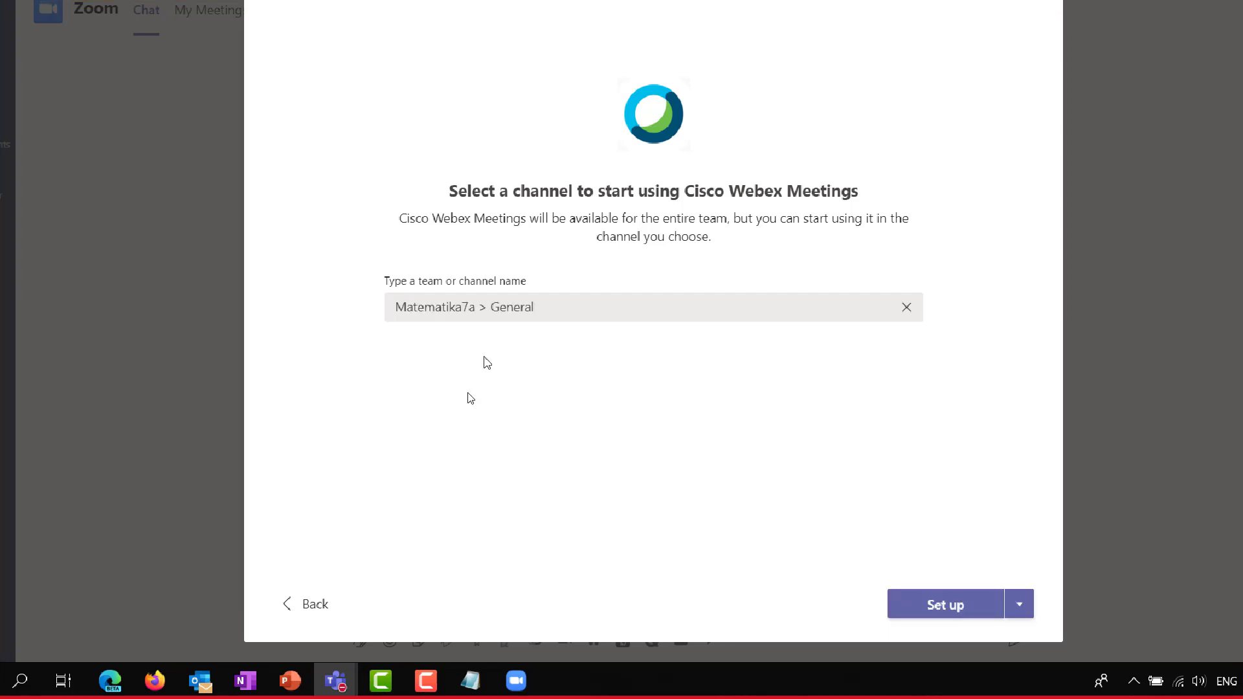
{"action": "left_click", "coordinate": [1020, 608]}
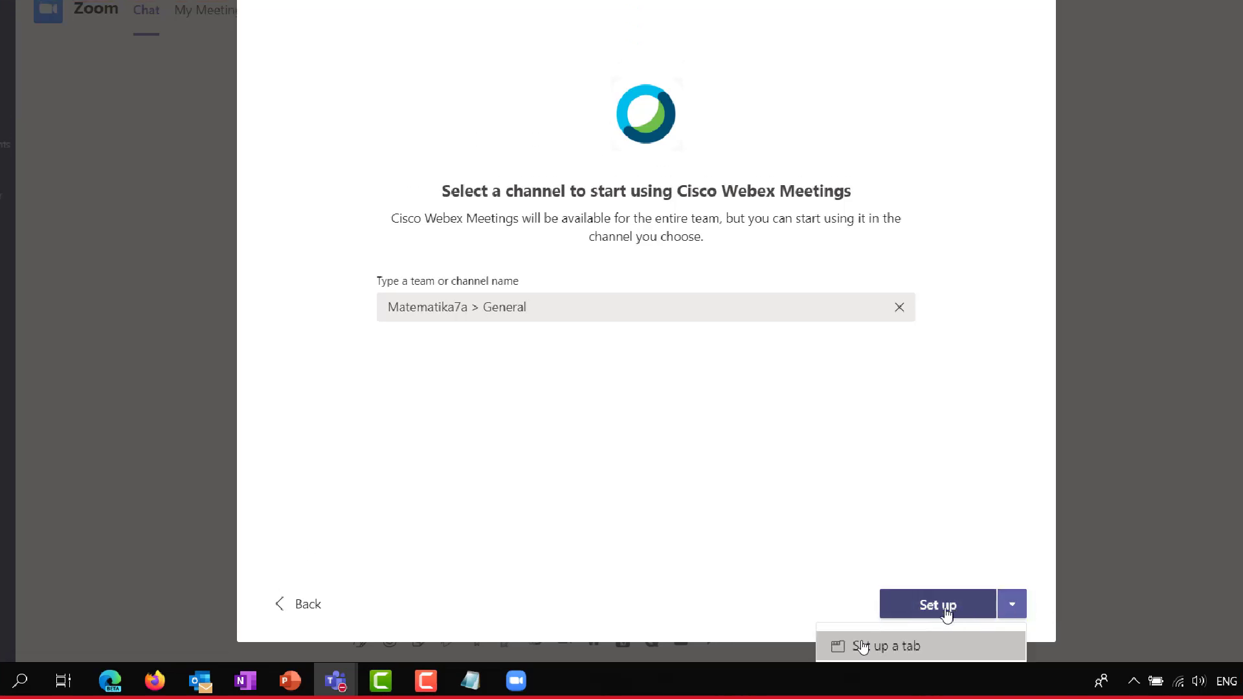
{"action": "left_click", "coordinate": [915, 640]}
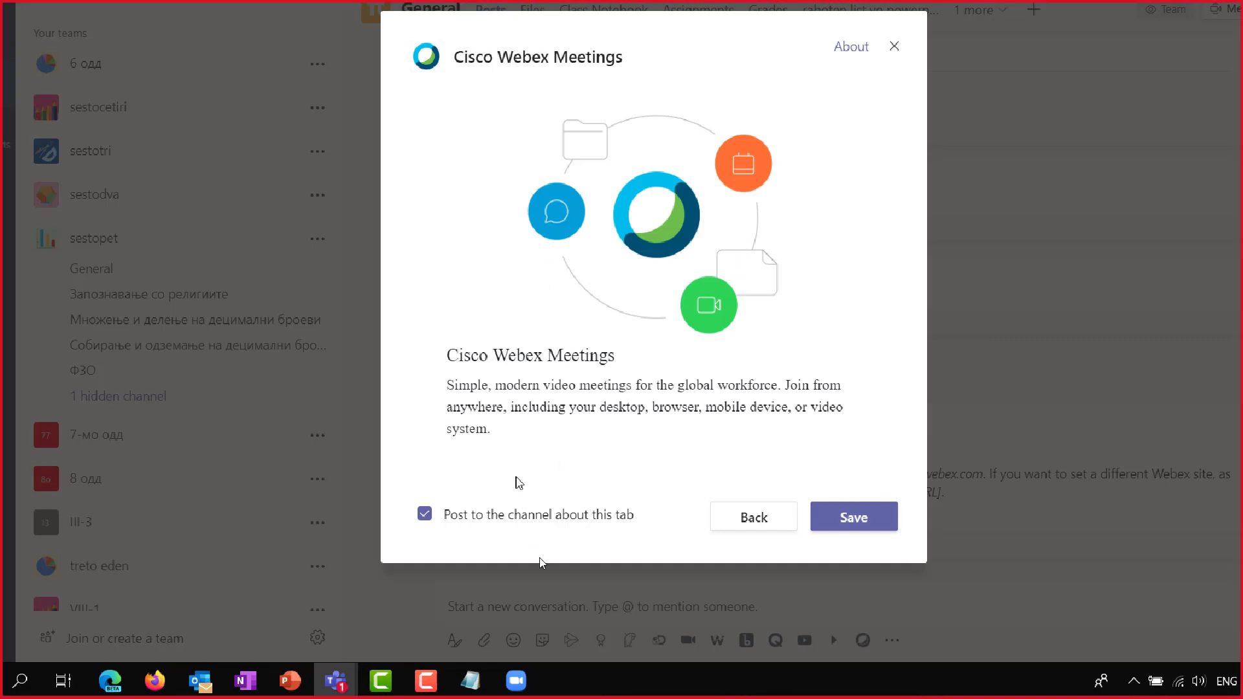
Save the Webex tab and accept the permissions Cisco Webex Meetings requests.
{"action": "left_click", "coordinate": [854, 518]}
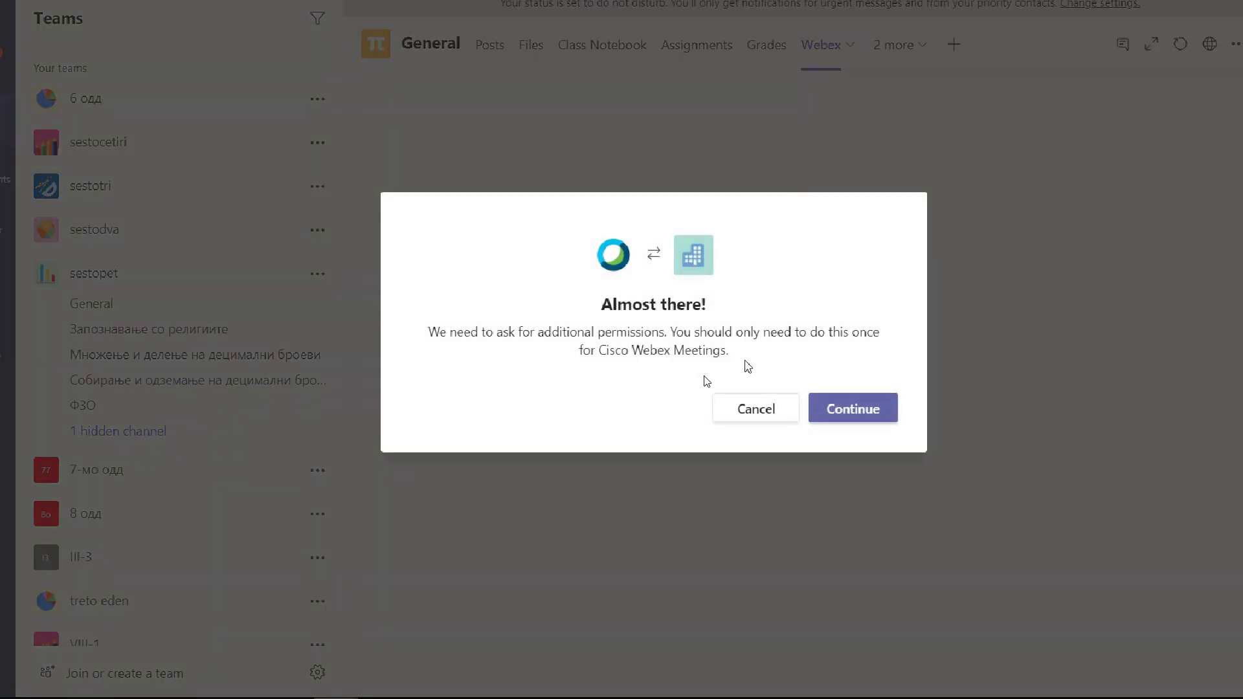
{"action": "left_click", "coordinate": [853, 414]}
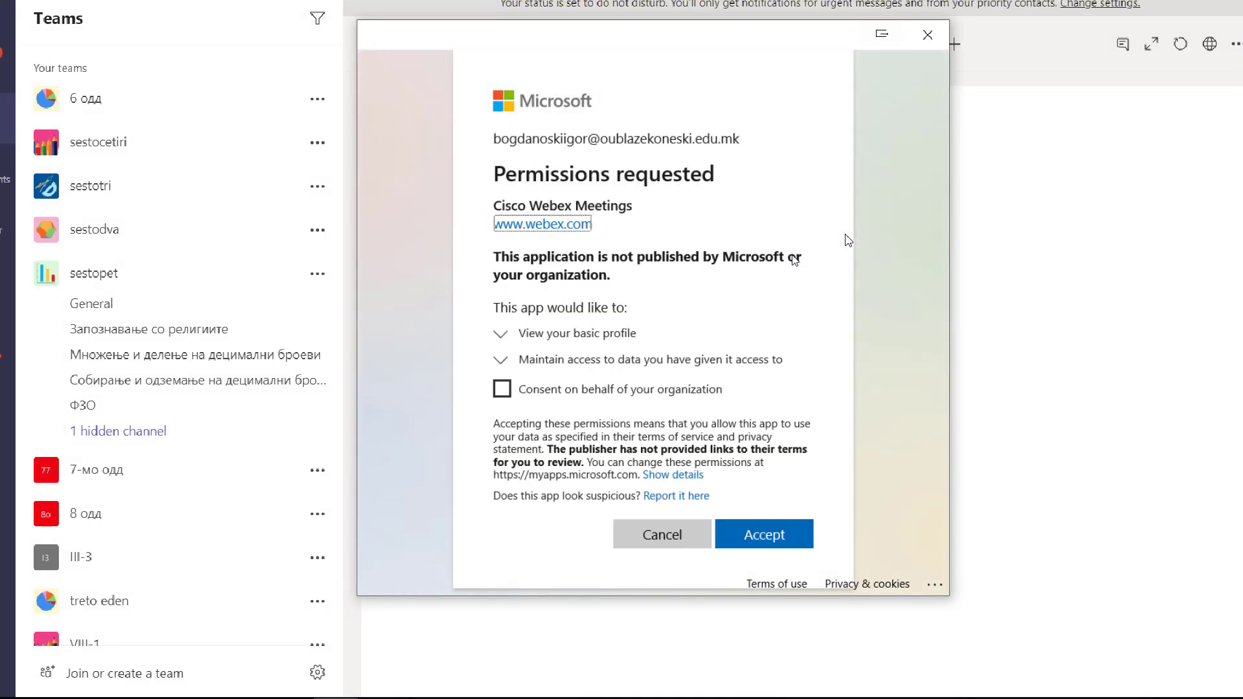
{"action": "left_click", "coordinate": [725, 535]}
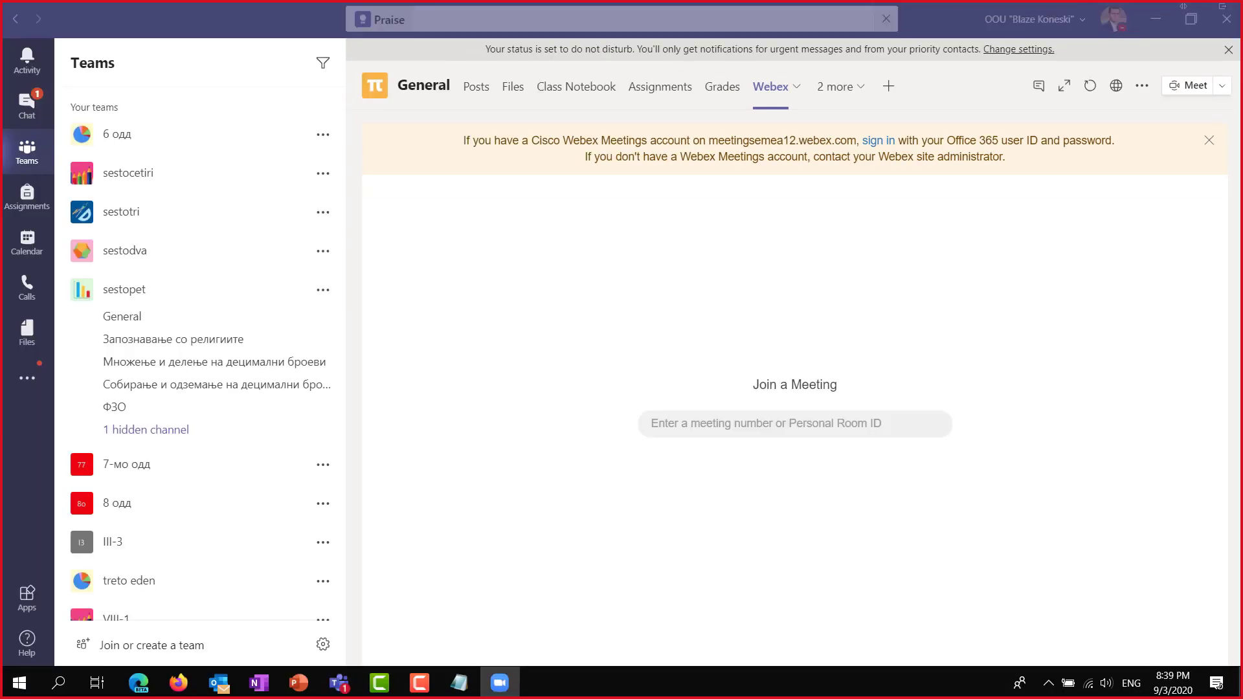
Bring the Zoom meeting window into view, dismiss the waiting-room notice, and share Screen 1.
{"action": "left_click_drag", "start_coordinate": [1242, 11], "coordinate": [614, 93]}
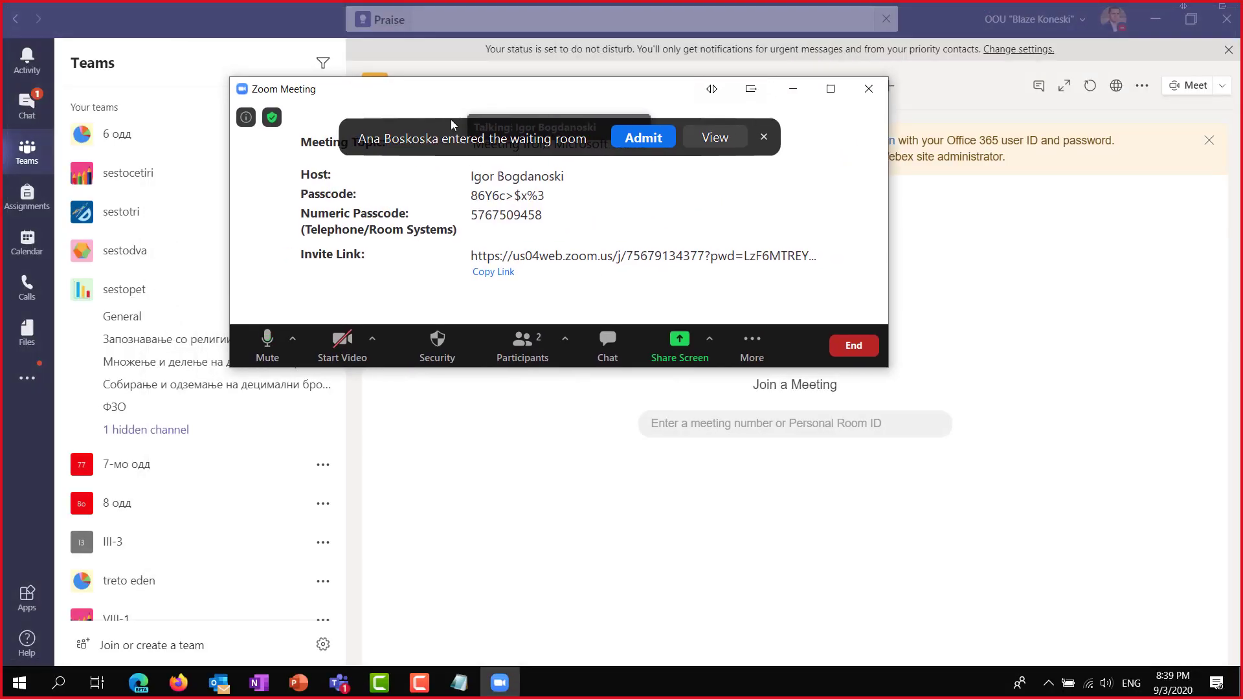
{"action": "left_click_drag", "start_coordinate": [444, 125], "coordinate": [422, 208]}
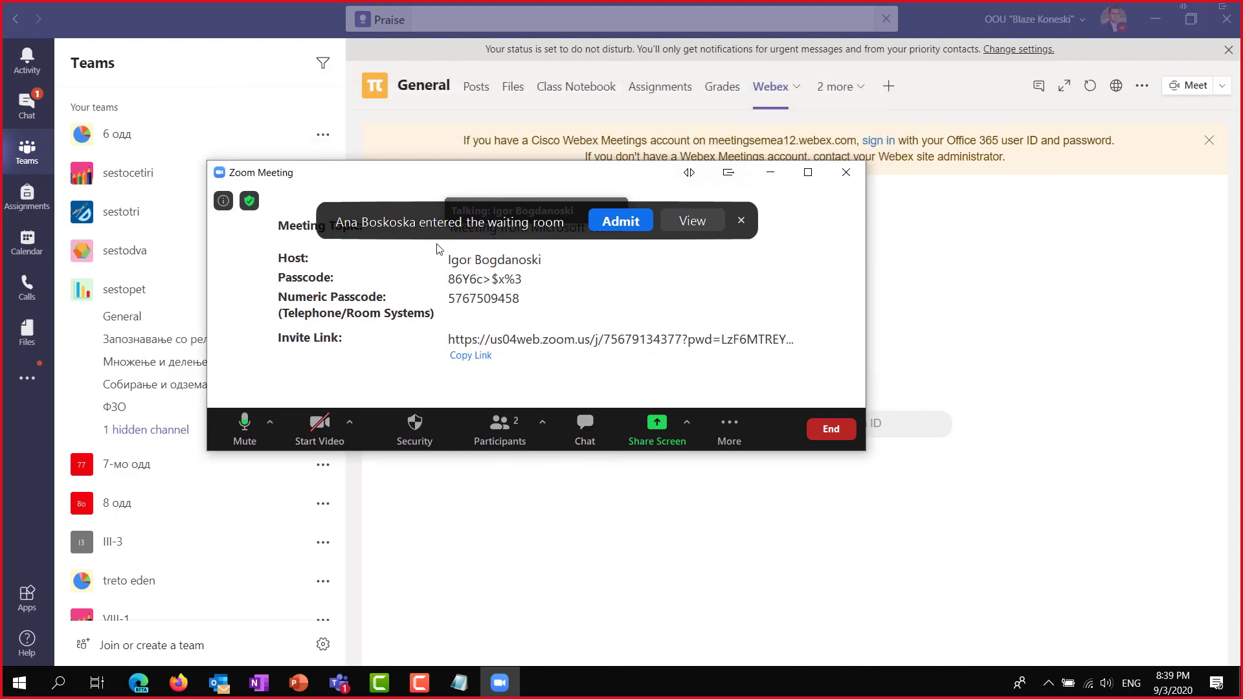
{"action": "left_click", "coordinate": [620, 221]}
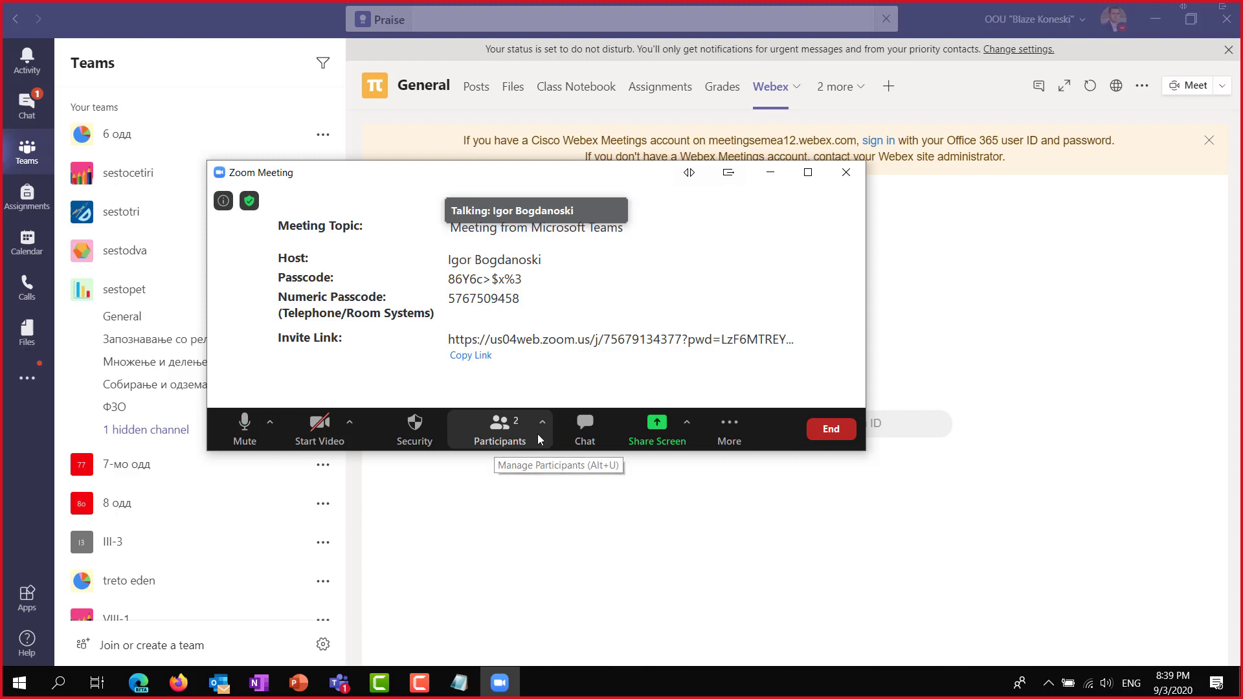
{"action": "left_click_drag", "start_coordinate": [396, 188], "coordinate": [550, 255]}
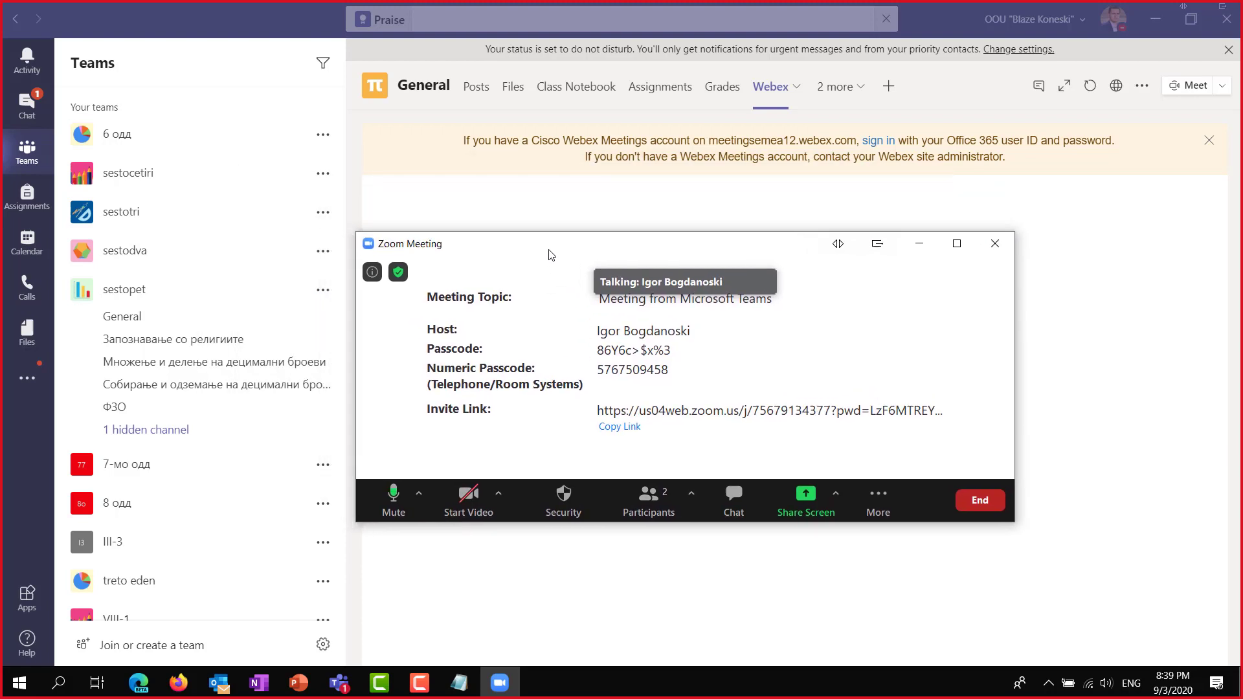
{"action": "left_click", "coordinate": [835, 497]}
{"action": "left_click", "coordinate": [786, 510]}
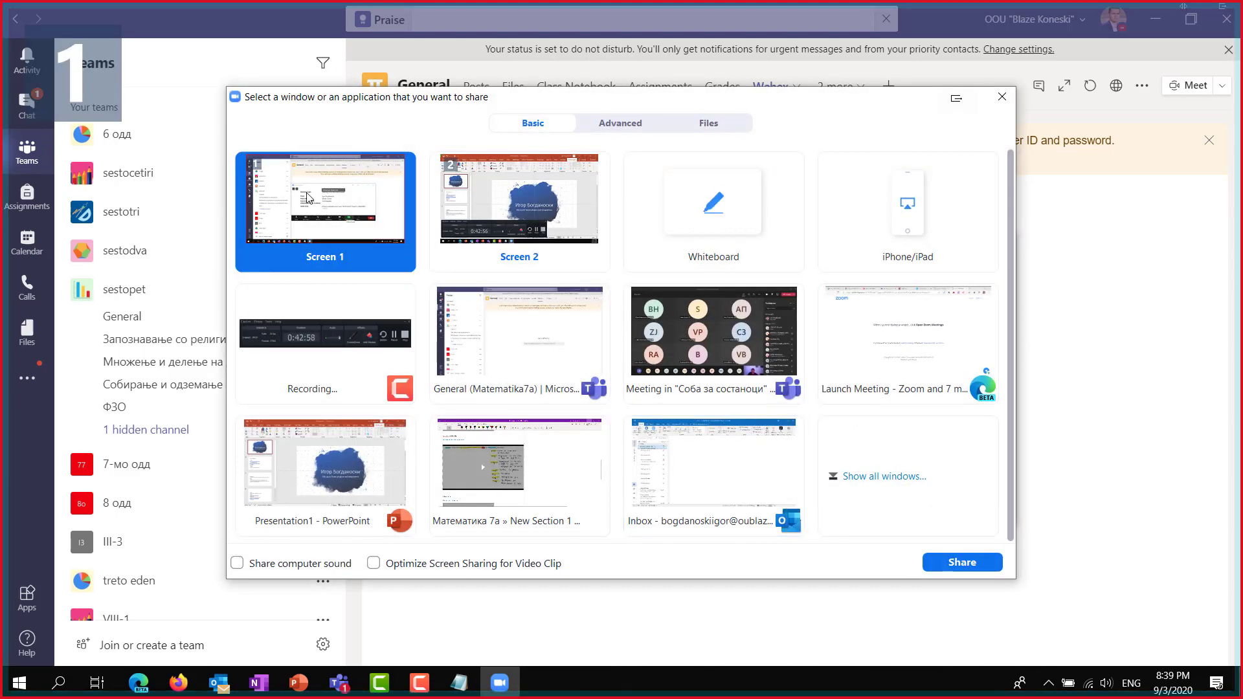
{"action": "left_click", "coordinate": [957, 563]}
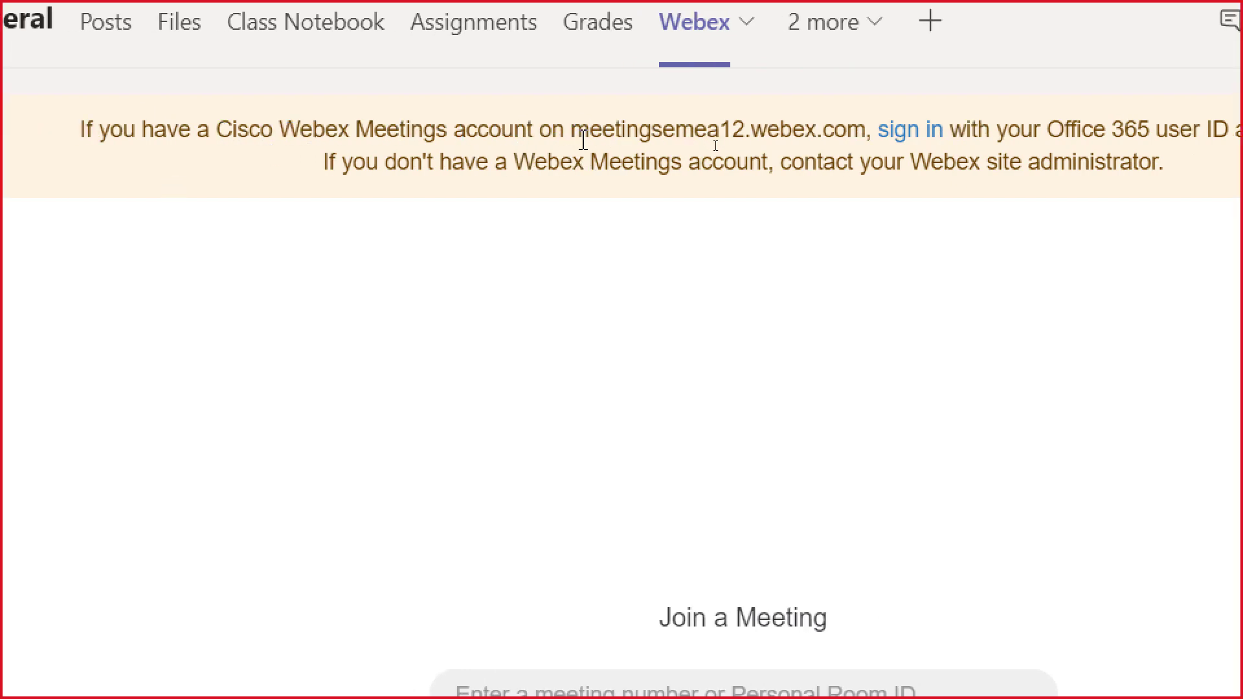
Highlight the Webex site address in the tab banner and follow its sign-in link.
{"action": "left_click_drag", "start_coordinate": [574, 132], "coordinate": [856, 139]}
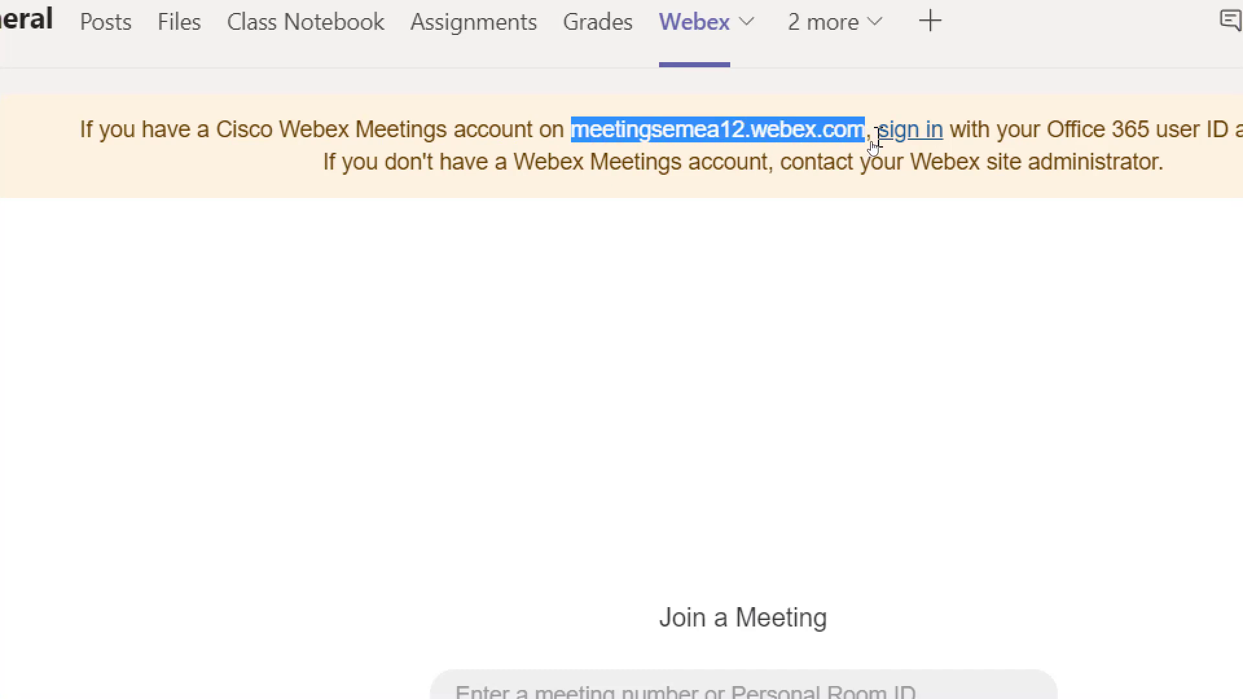
{"action": "left_click", "coordinate": [905, 138]}
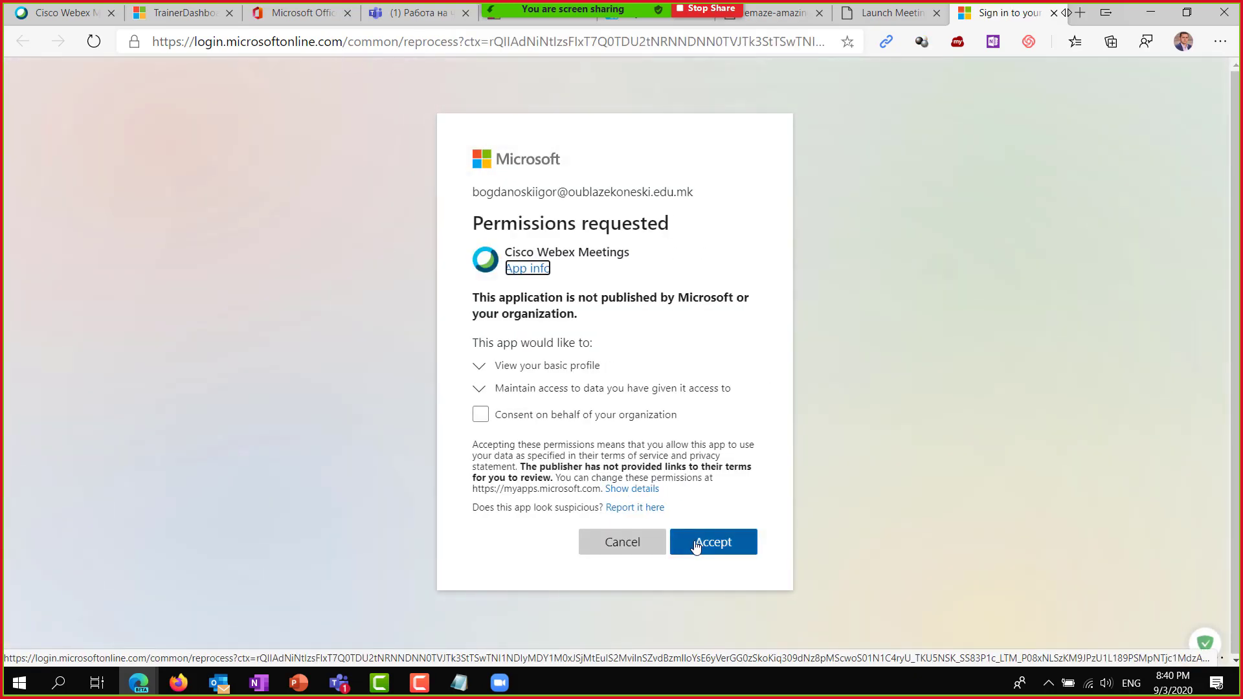
Accept the Cisco Webex Meetings permissions and close the Webex Enterprise tab.
{"action": "left_click", "coordinate": [696, 547]}
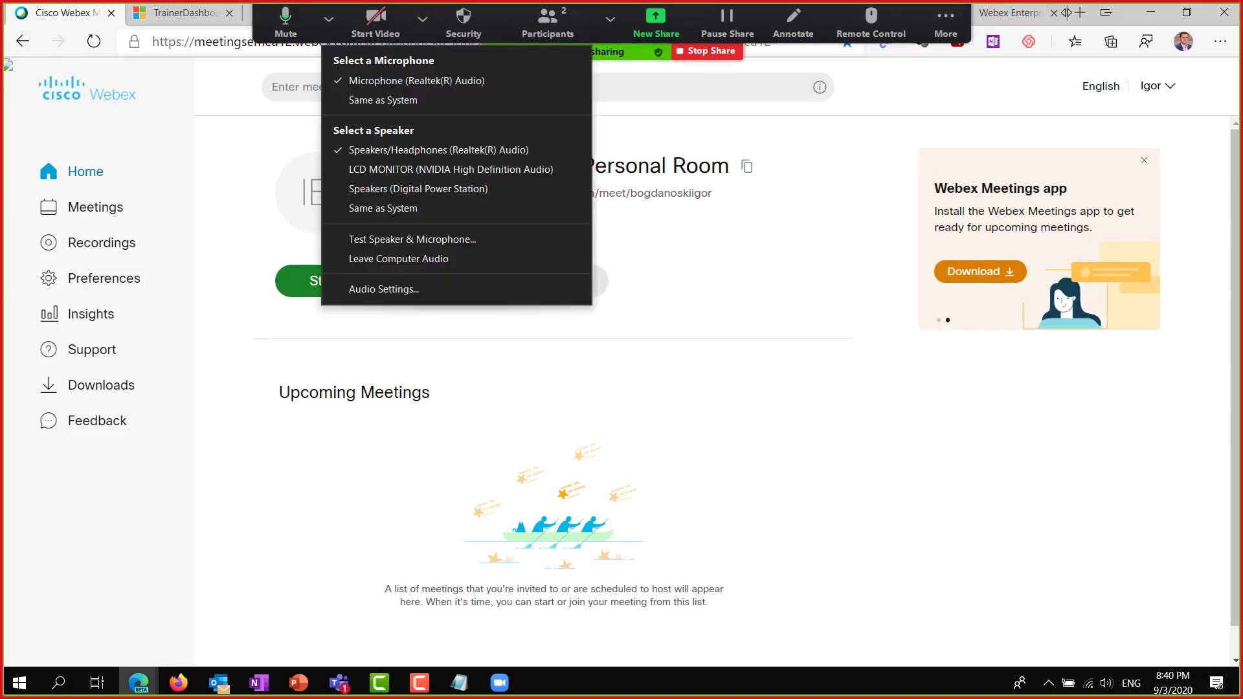
{"action": "left_click", "coordinate": [1005, 15]}
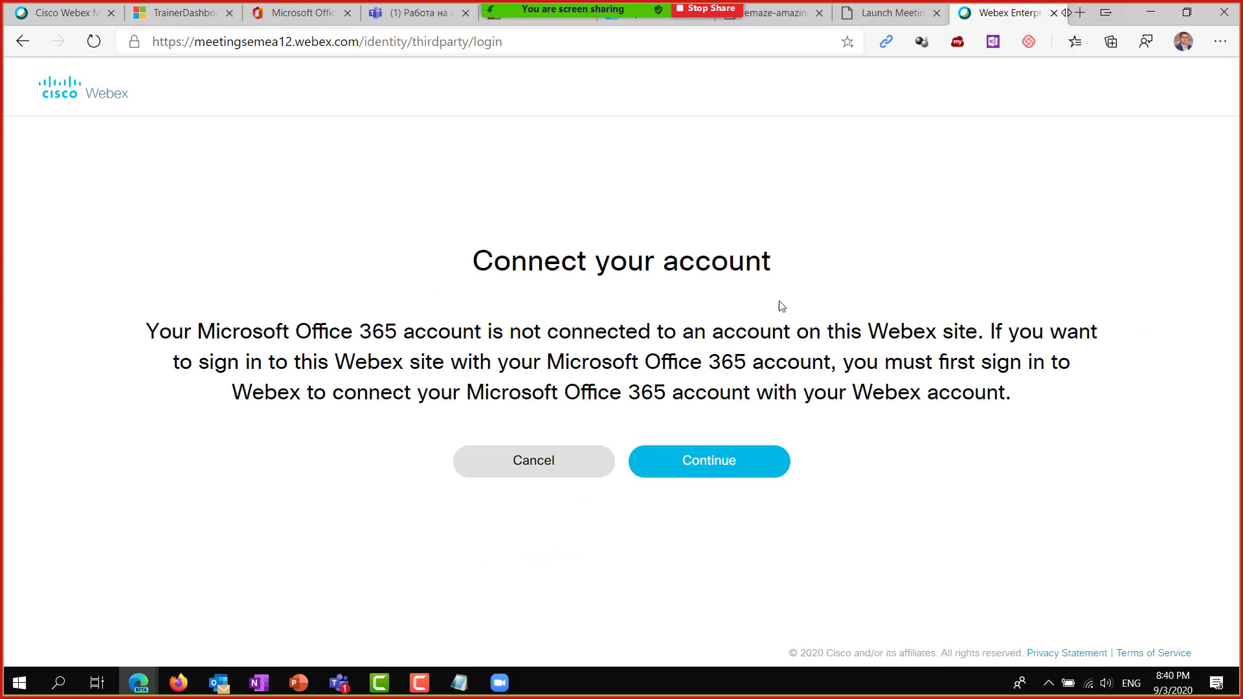
{"action": "right_click", "coordinate": [971, 23]}
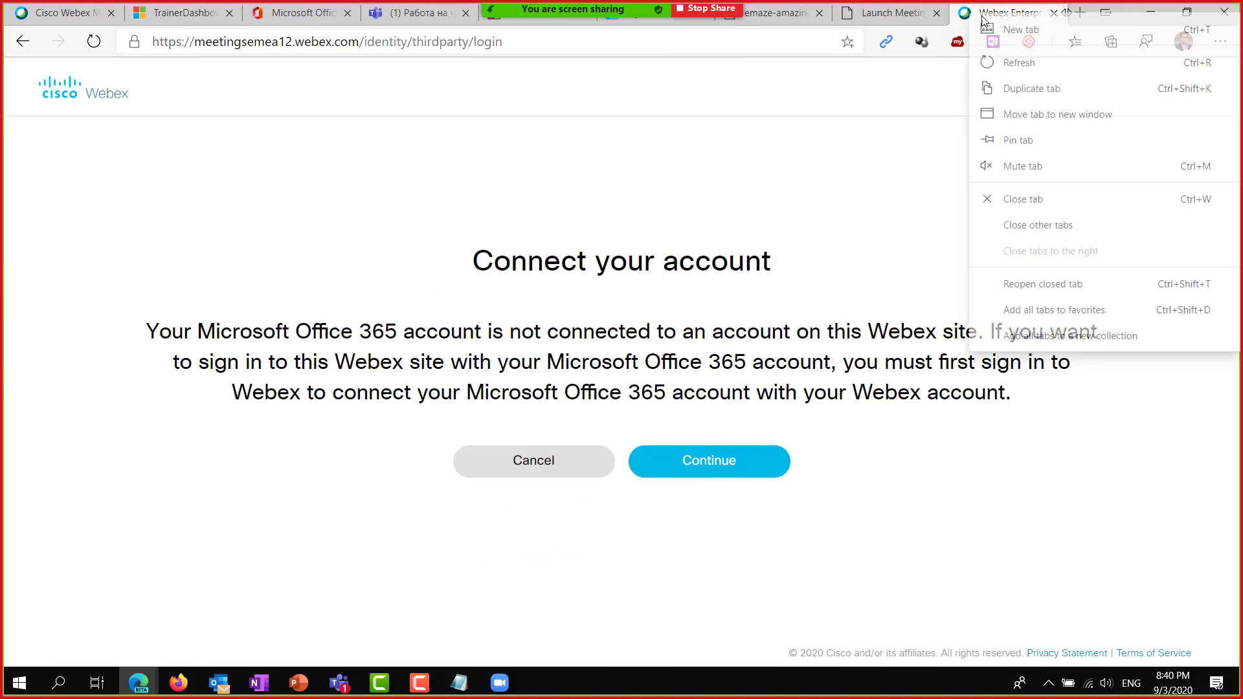
{"action": "left_click", "coordinate": [994, 197]}
On the Webex personal room dashboard, check the room link and start a meeting.
{"action": "left_click", "coordinate": [30, 9]}
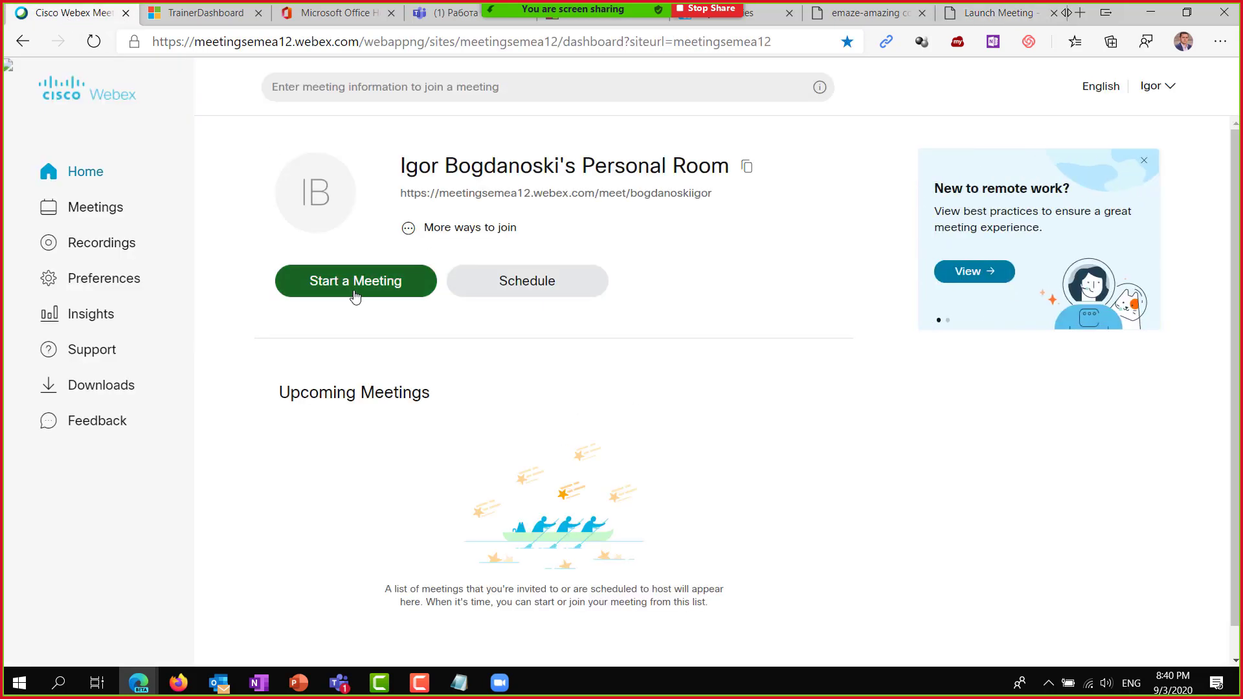
{"action": "left_click_drag", "start_coordinate": [400, 193], "coordinate": [612, 201]}
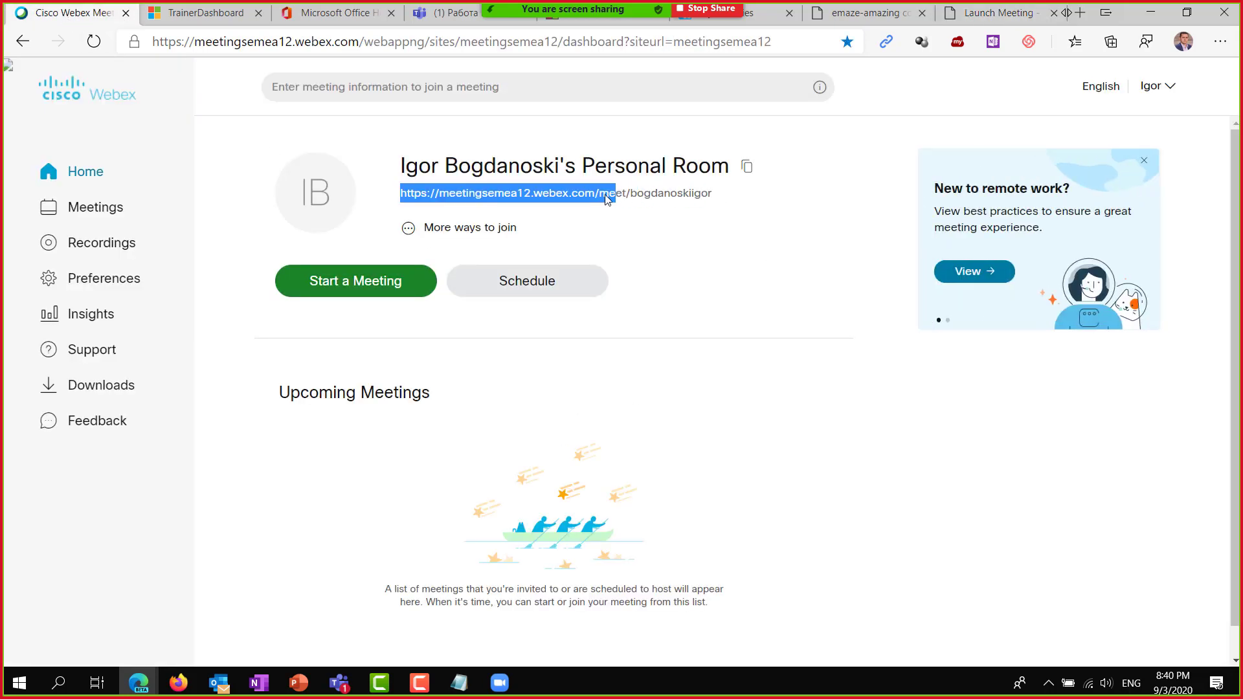
{"action": "left_click", "coordinate": [678, 208]}
{"action": "left_click_drag", "start_coordinate": [400, 193], "coordinate": [717, 202]}
{"action": "left_click", "coordinate": [277, 335]}
{"action": "left_click", "coordinate": [366, 292]}
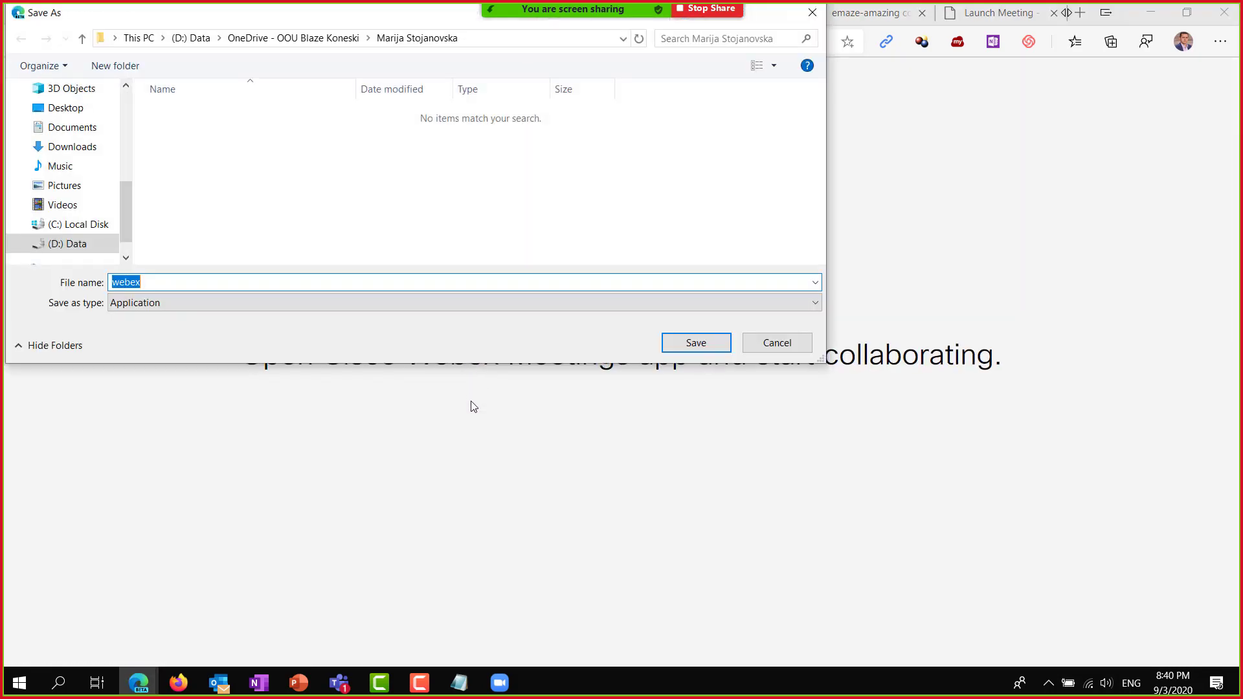
Cancel saving the Webex installer to (D:) Data and dismiss the Zoom waiting-room notice.
{"action": "left_click_drag", "start_coordinate": [211, 16], "coordinate": [325, 125]}
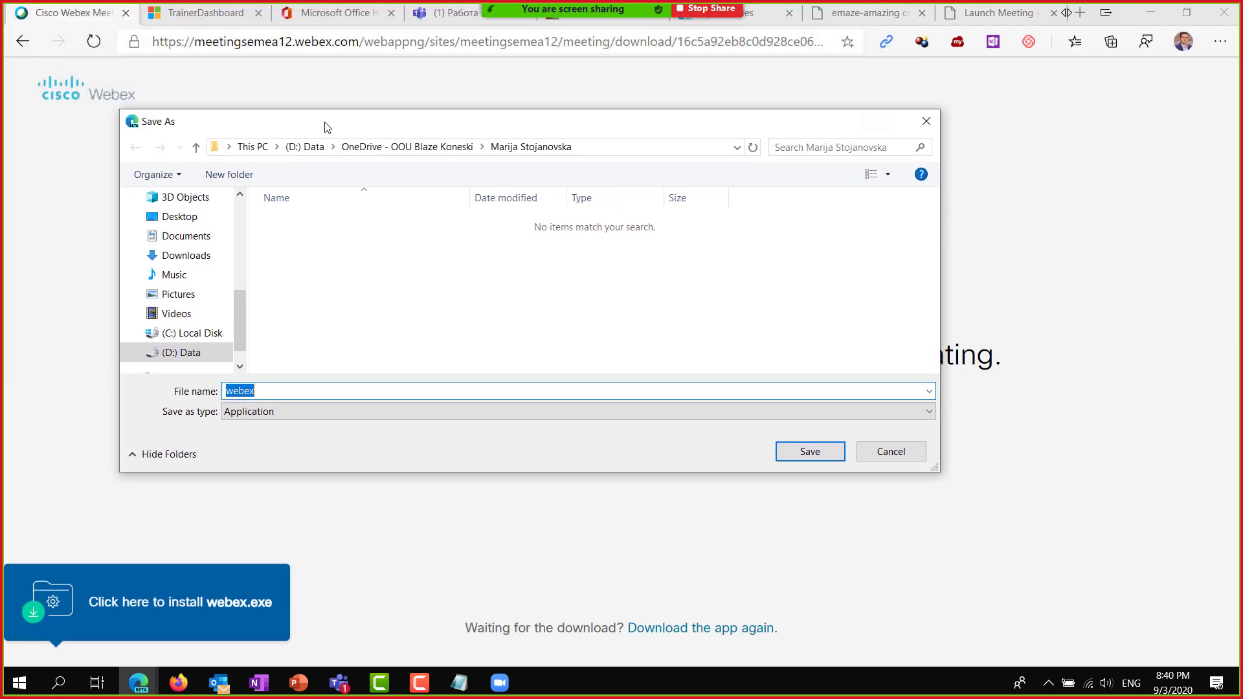
{"action": "left_click", "coordinate": [310, 147]}
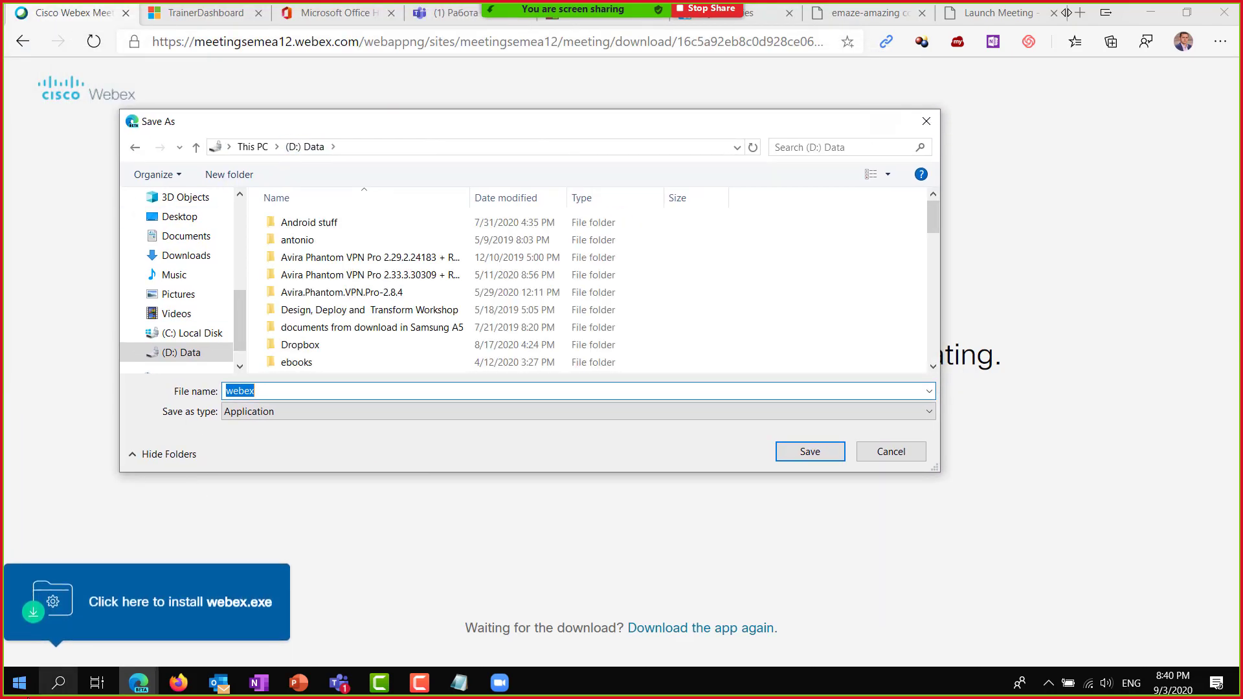
{"action": "left_click", "coordinate": [890, 452]}
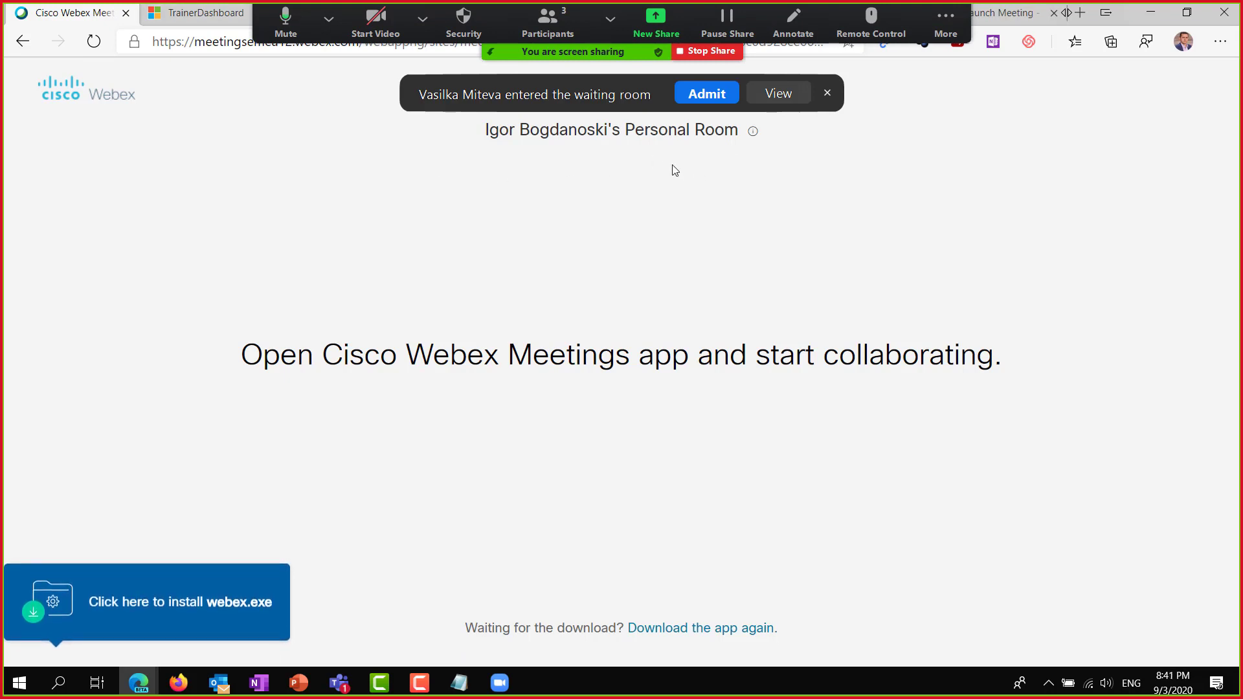
{"action": "left_click", "coordinate": [714, 100]}
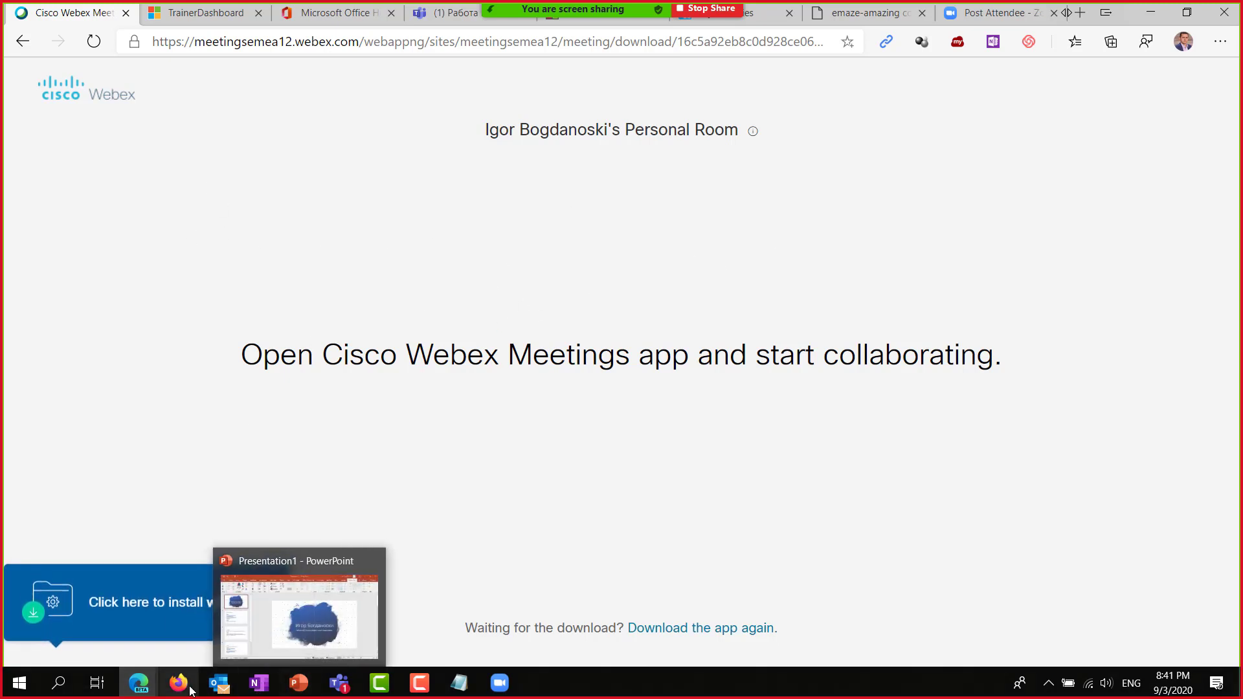
Bring the Matematika7a Teams window forward and open the Календар tab from the extra tabs list.
{"action": "mouse_move", "coordinate": [339, 687]}
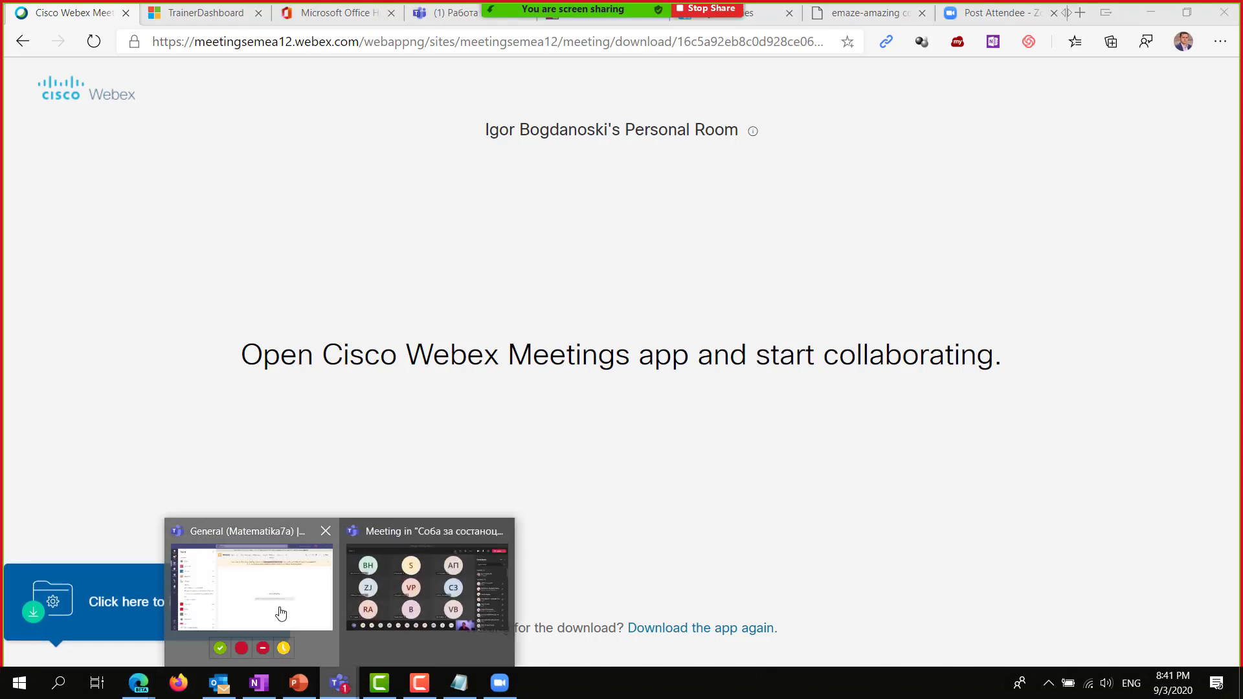
{"action": "left_click", "coordinate": [277, 611]}
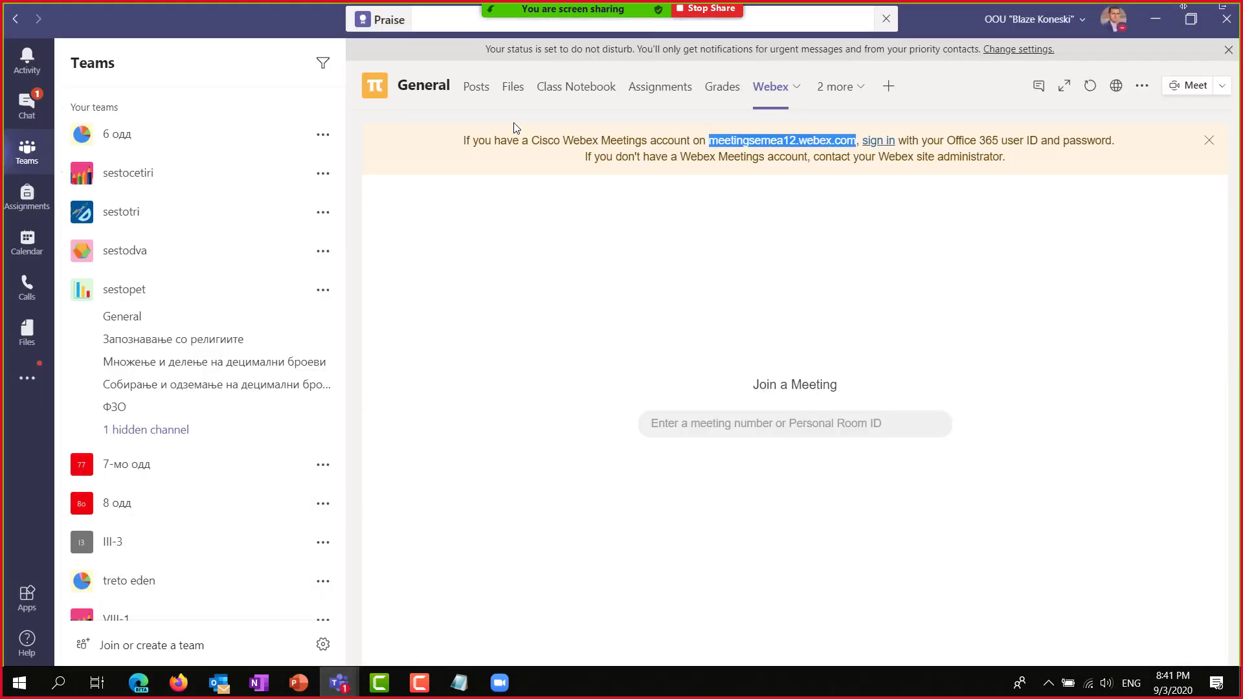
{"action": "scroll", "coordinate": [278, 494], "scroll_direction": "down", "scroll_amount": 15}
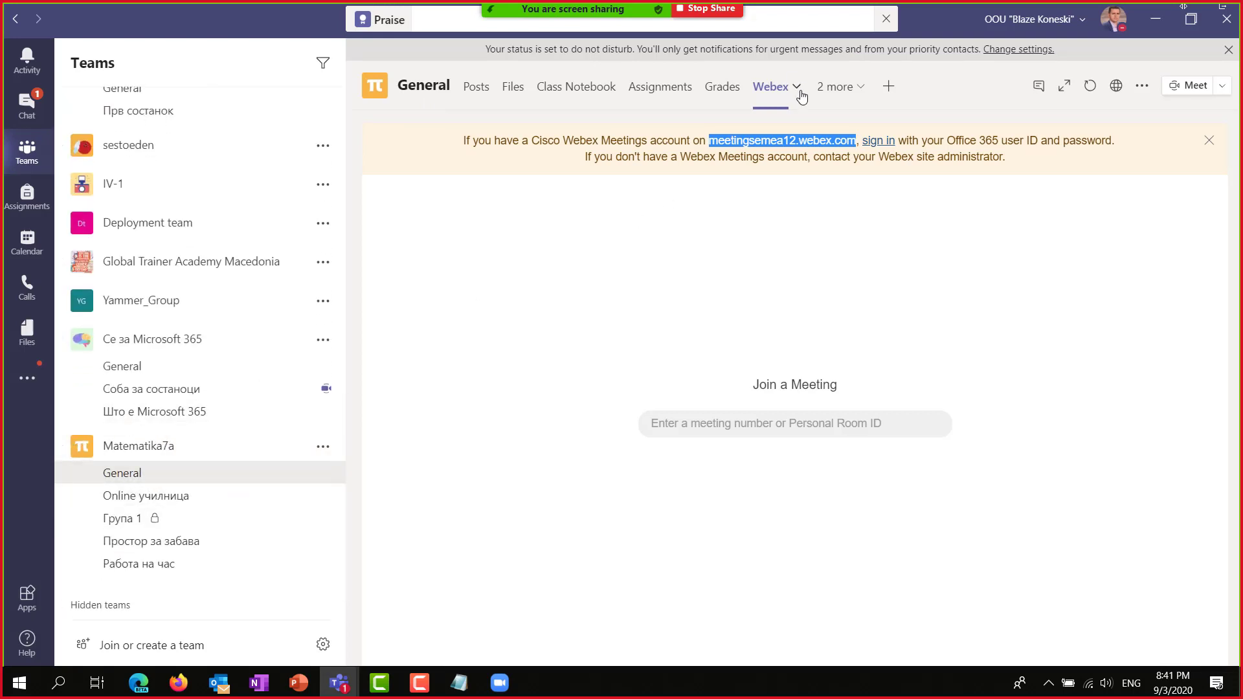
{"action": "left_click", "coordinate": [800, 94]}
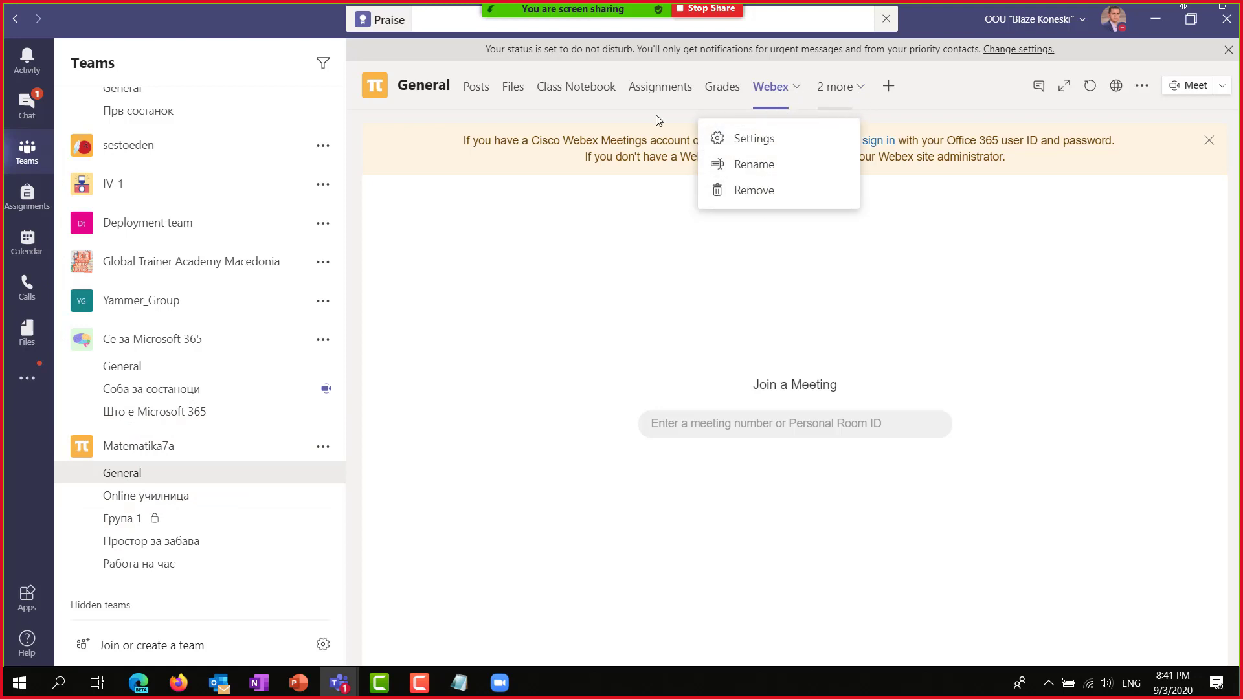
{"action": "left_click", "coordinate": [863, 94]}
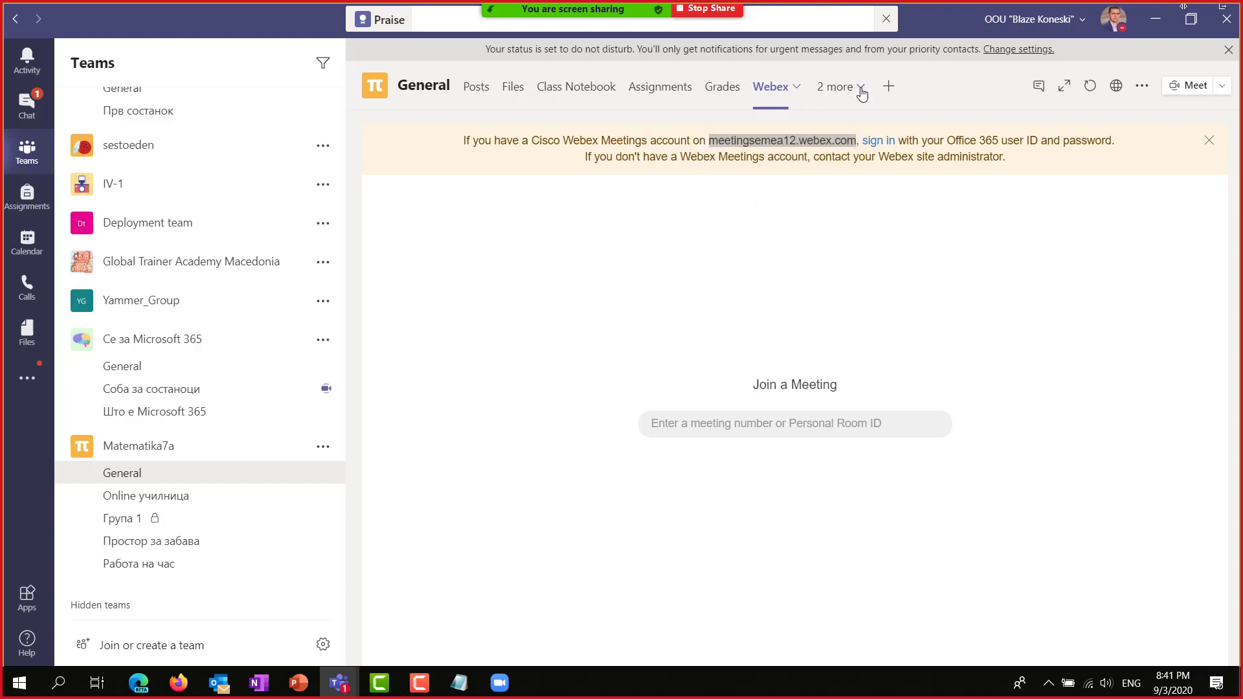
{"action": "left_click", "coordinate": [861, 94]}
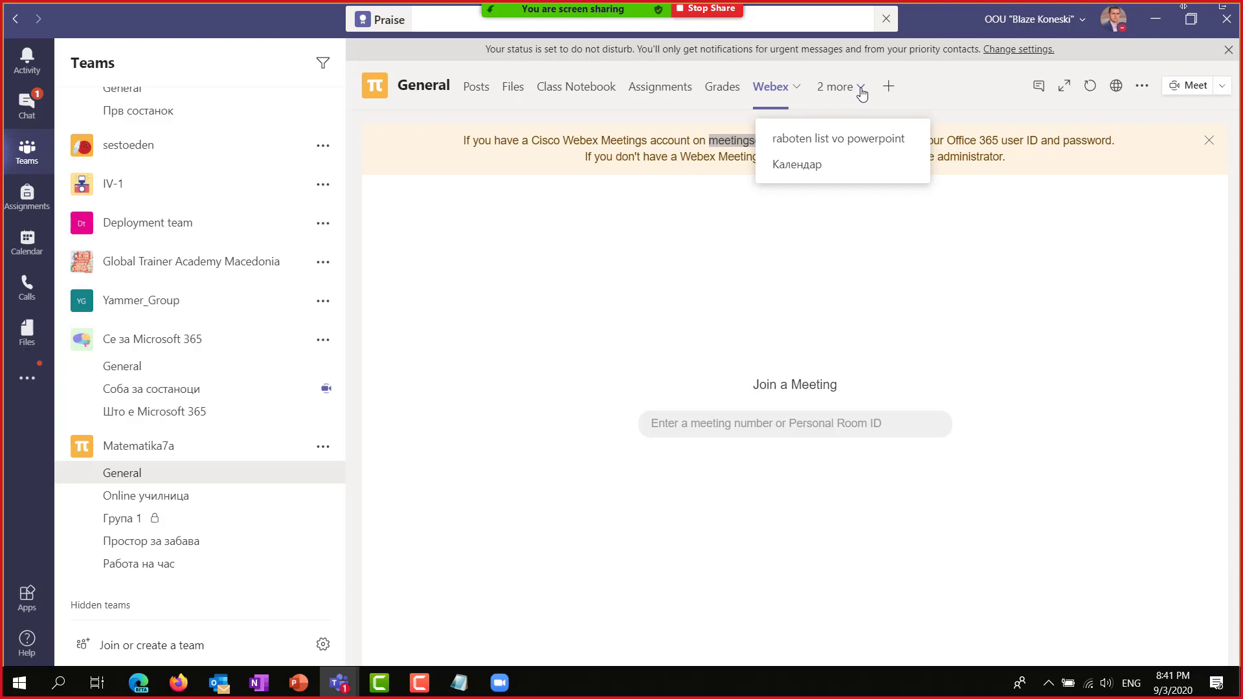
{"action": "left_click", "coordinate": [798, 167]}
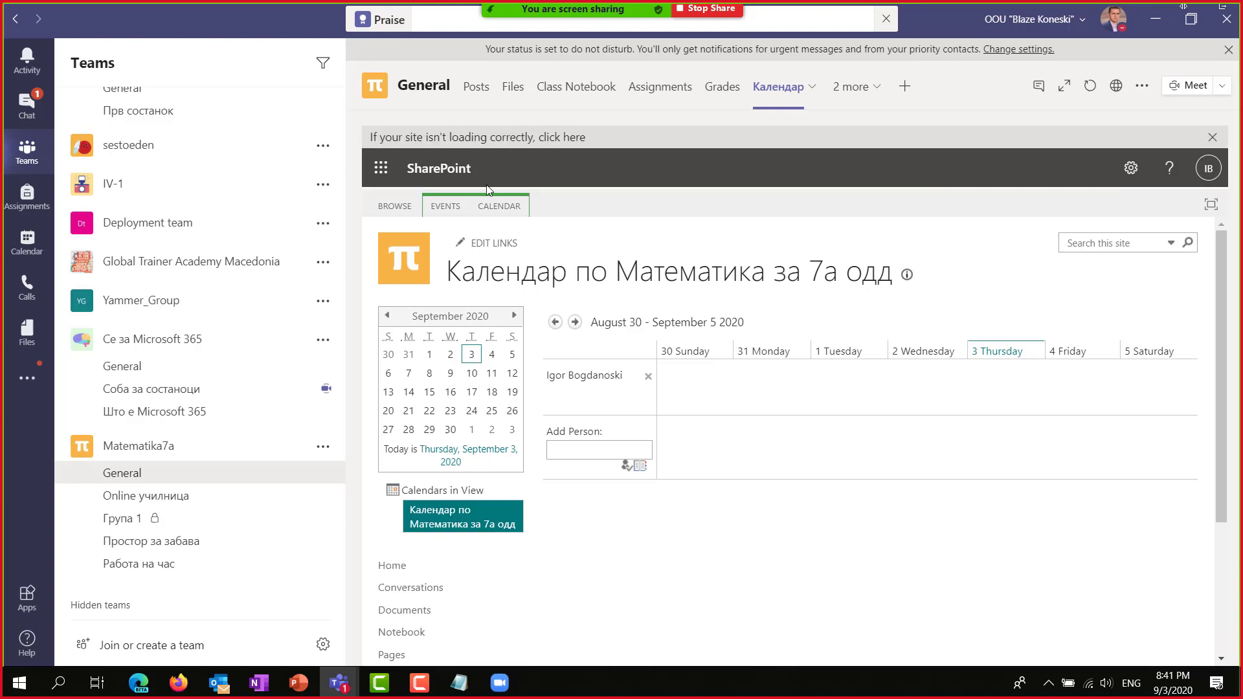
Show the class calendar in Month view for September 2020, then open Teams' personal Calendar.
{"action": "left_click", "coordinate": [502, 207]}
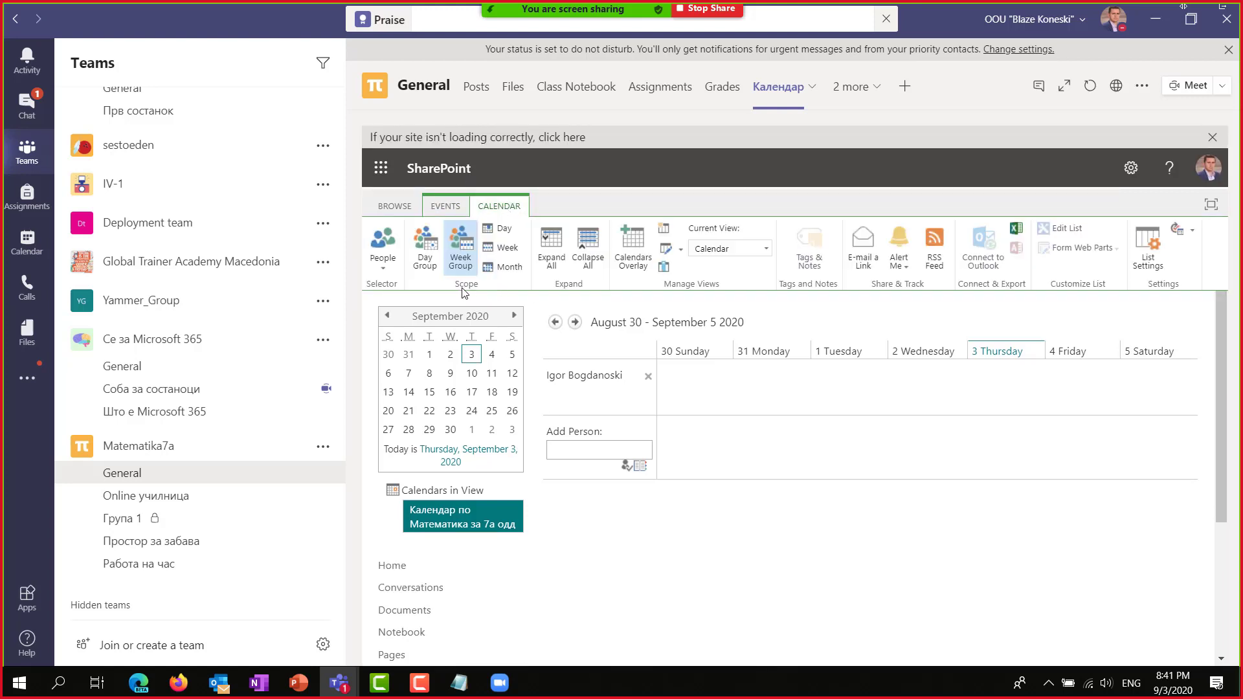
{"action": "left_click", "coordinate": [507, 266]}
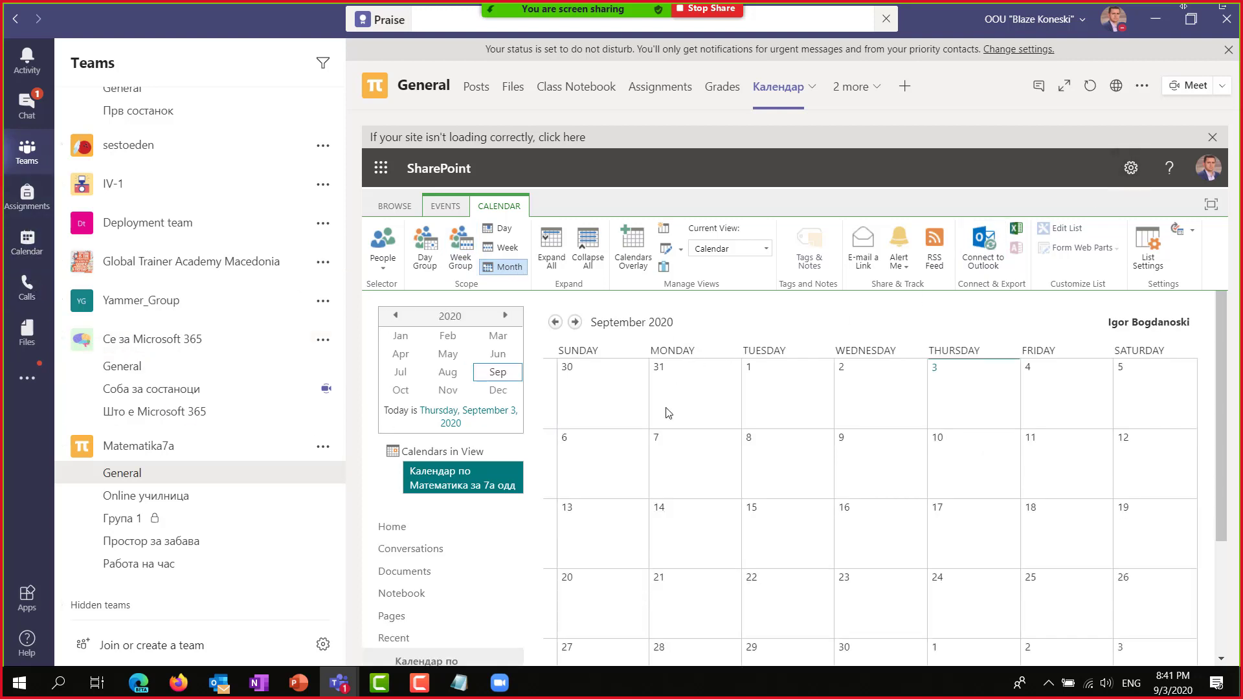
{"action": "scroll", "coordinate": [685, 436], "scroll_direction": "down", "scroll_amount": 1}
{"action": "scroll", "coordinate": [688, 437], "scroll_direction": "up", "scroll_amount": 1}
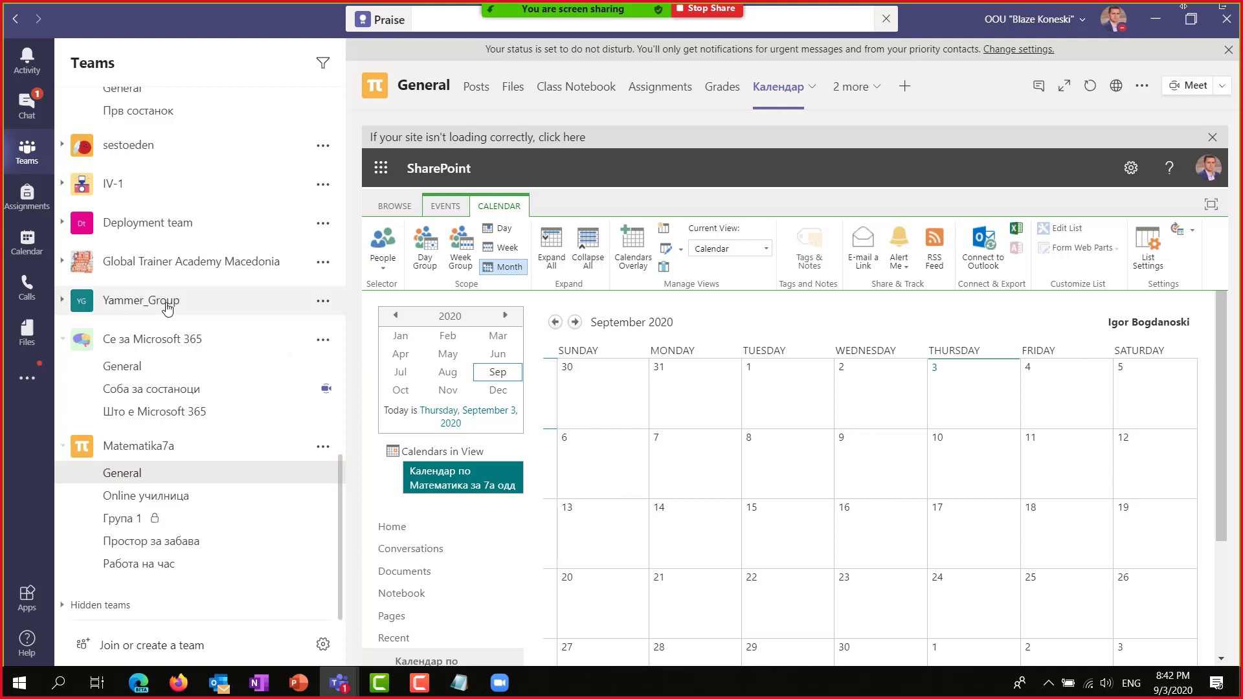
{"action": "left_click", "coordinate": [28, 252]}
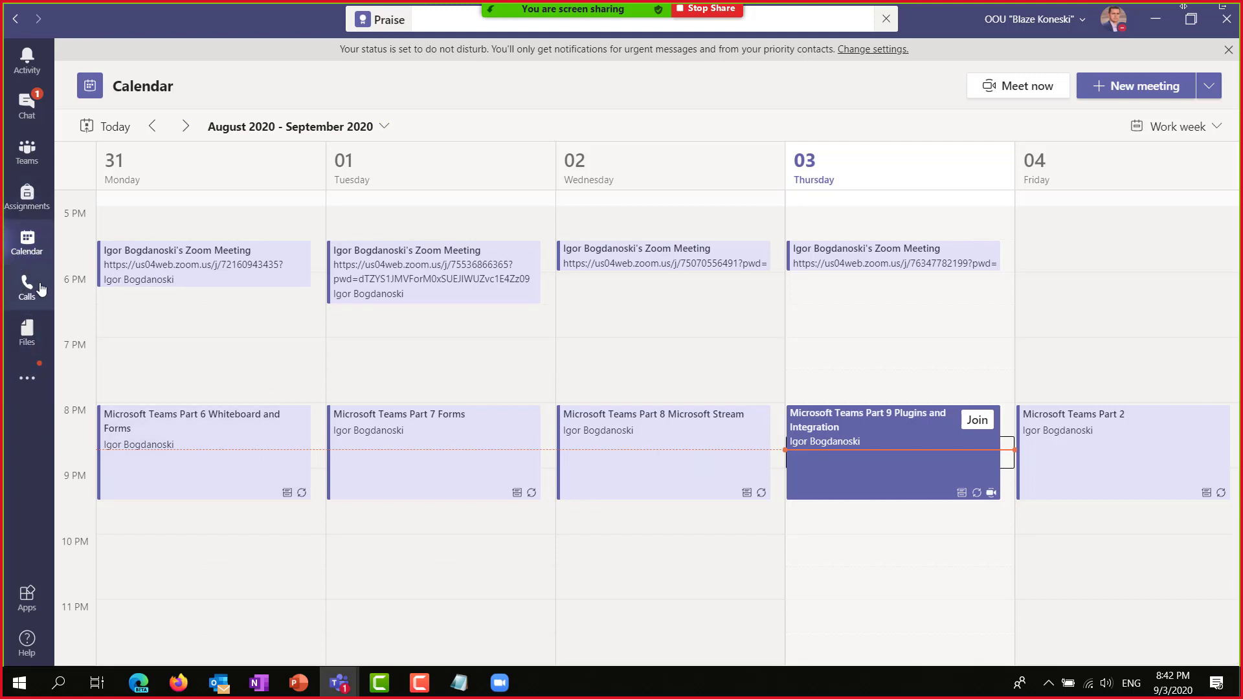
Return to the Teams channel view and show the list of more added apps.
{"action": "left_click", "coordinate": [27, 152]}
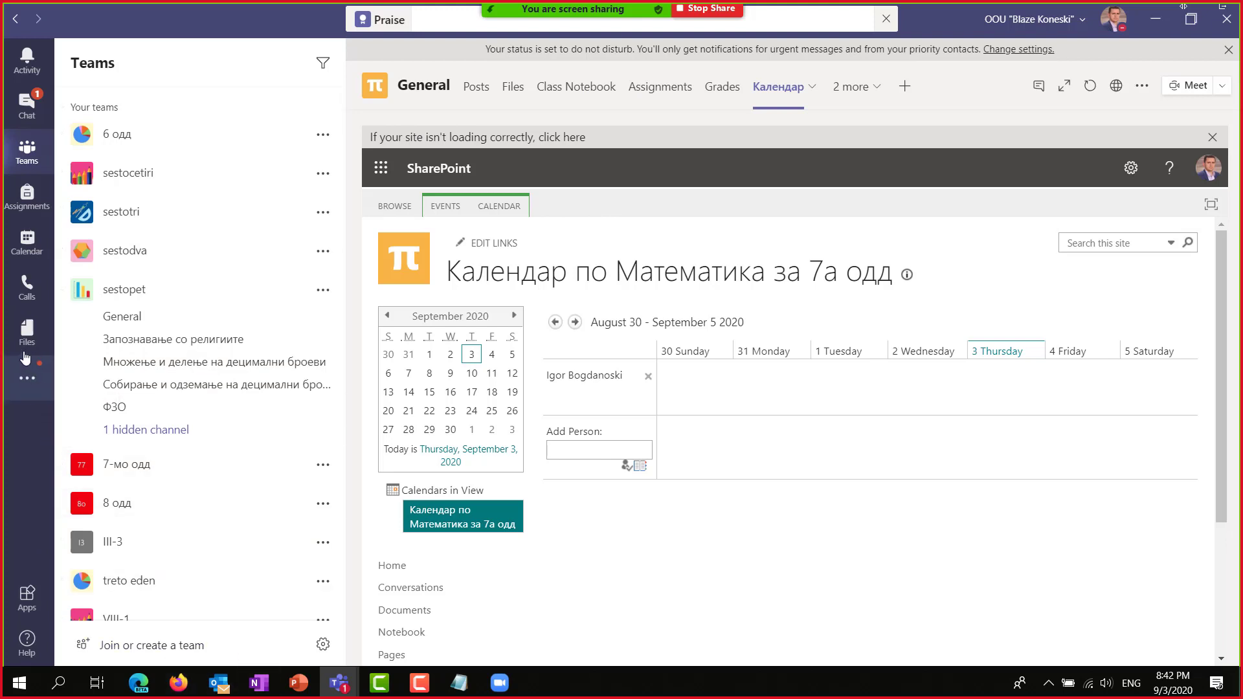
{"action": "left_click", "coordinate": [27, 378]}
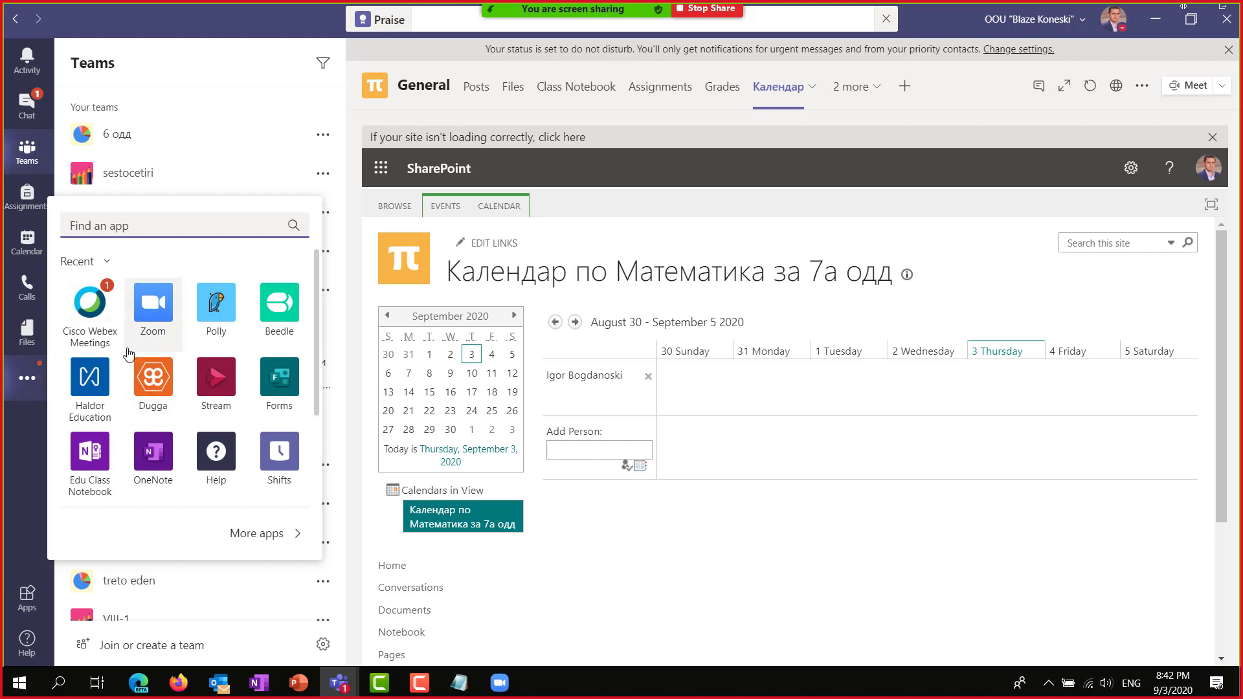
Launch Dugga from the Recent apps flyout.
{"action": "left_click", "coordinate": [154, 388]}
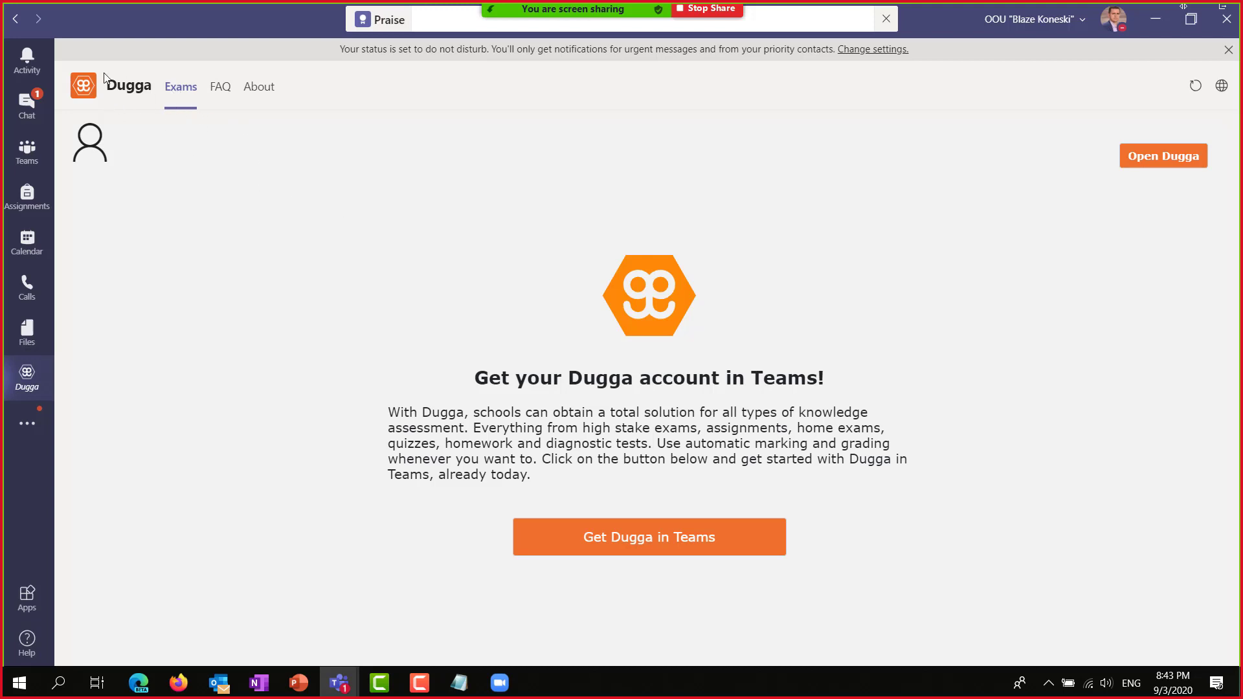
In a new Edge tab, load dugga.com, trimming the suggested sign-up path from the address.
{"action": "mouse_move", "coordinate": [145, 688]}
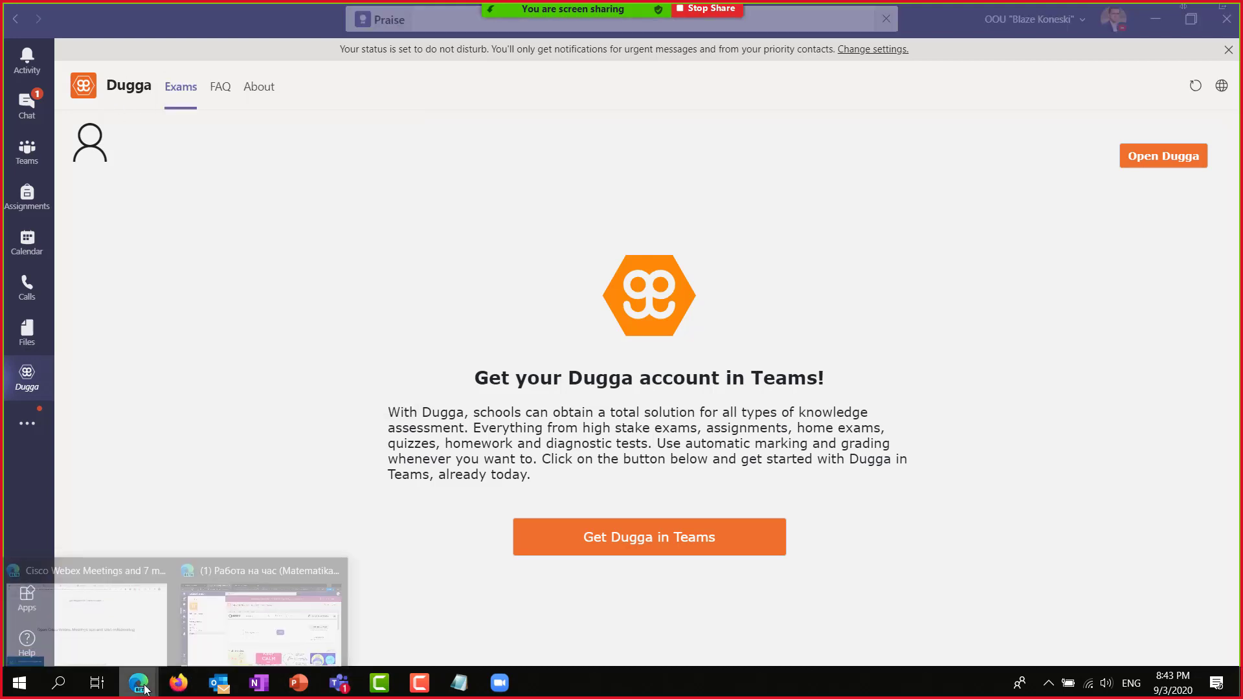
{"action": "left_click", "coordinate": [116, 621]}
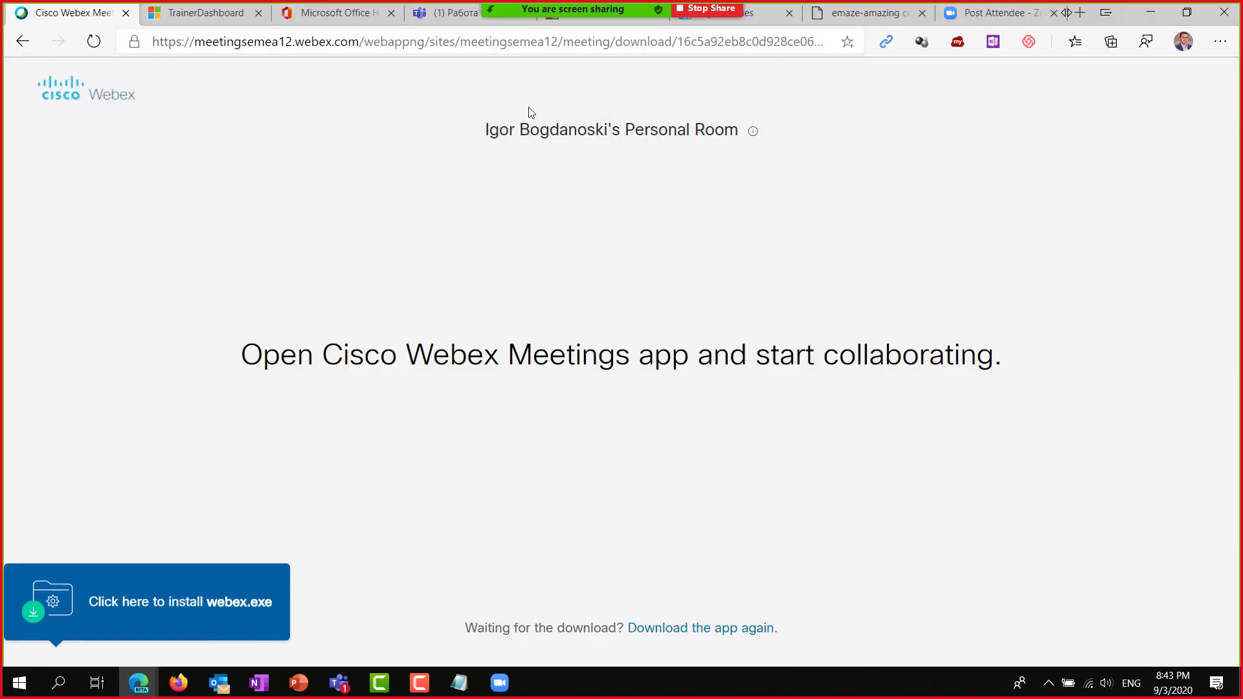
{"action": "key", "text": "ctrl+t"}
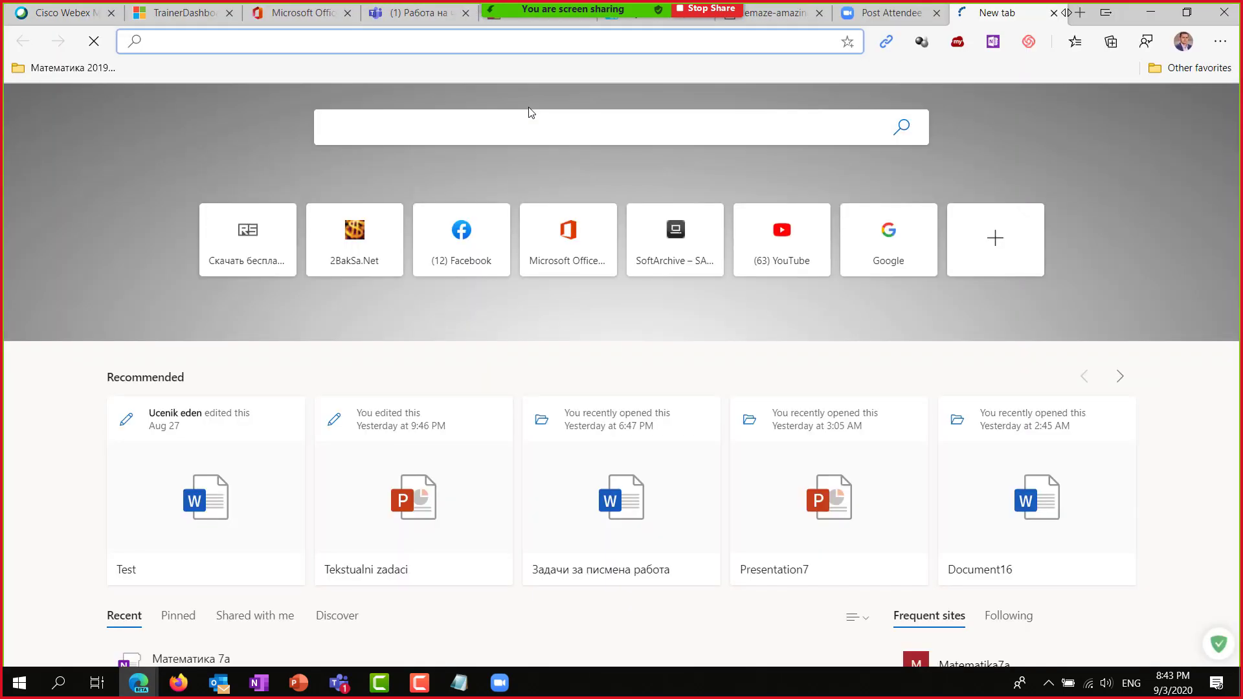
{"action": "type", "text": "gga.com/microsoft-sign-up/"}
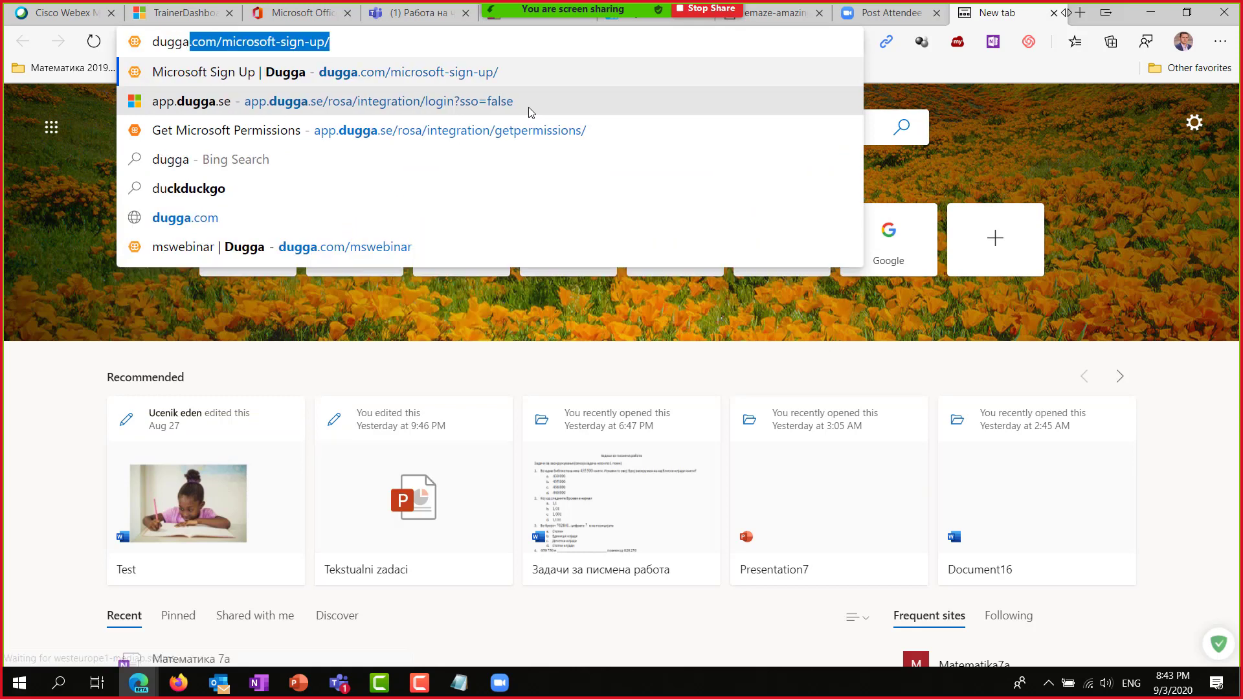
{"action": "key", "text": "Right"}
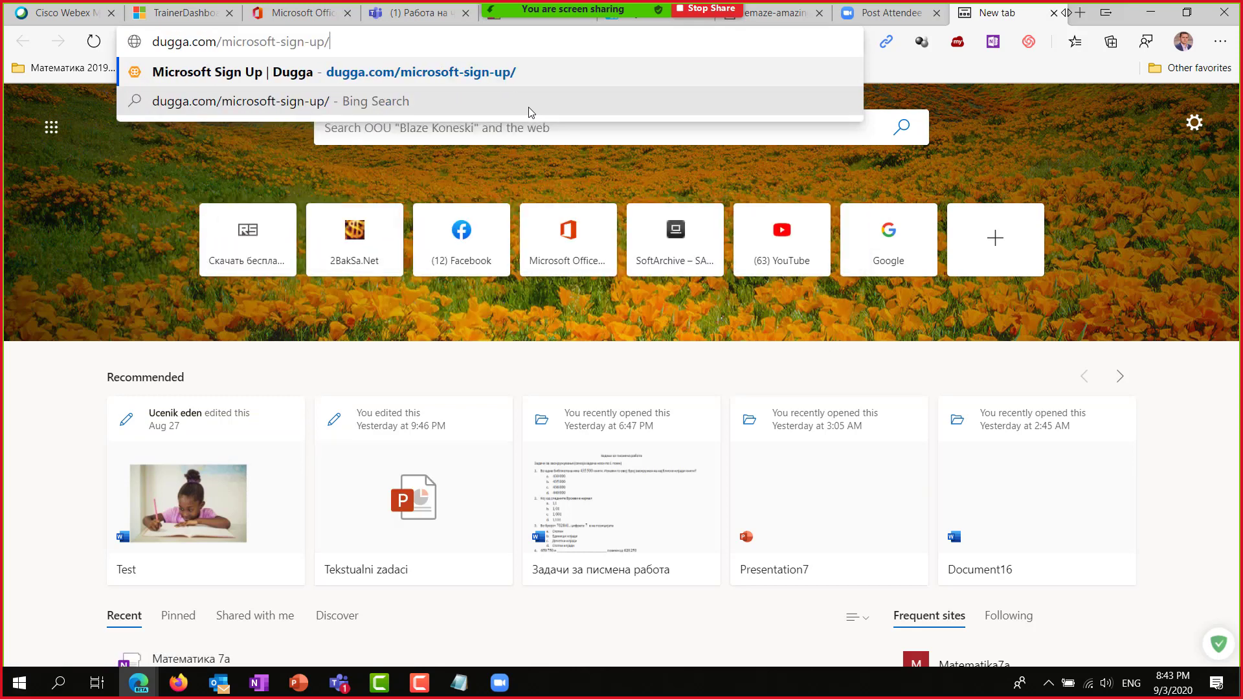
{"action": "key", "text": "shift+Left"}
{"action": "key", "text": "shift+Left"}
{"action": "key", "text": "shift+Left"}
{"action": "key", "text": "shift+Left"}
{"action": "key", "text": "shift+Left"}
{"action": "key", "text": "shift+Left"}
{"action": "key", "text": "shift+Left"}
{"action": "key", "text": "shift+Left"}
{"action": "key", "text": "shift+Left"}
{"action": "key", "text": "shift+Left"}
{"action": "key", "text": "shift+Left"}
{"action": "key", "text": "shift+Left"}
{"action": "key", "text": "shift+Left"}
{"action": "key", "text": "shift+Left"}
{"action": "key", "text": "shift+Left"}
{"action": "key", "text": "shift+Left"}
{"action": "key", "text": "shift+Left"}
{"action": "key", "text": "shift+Left"}
{"action": "key", "text": "BackSpace"}
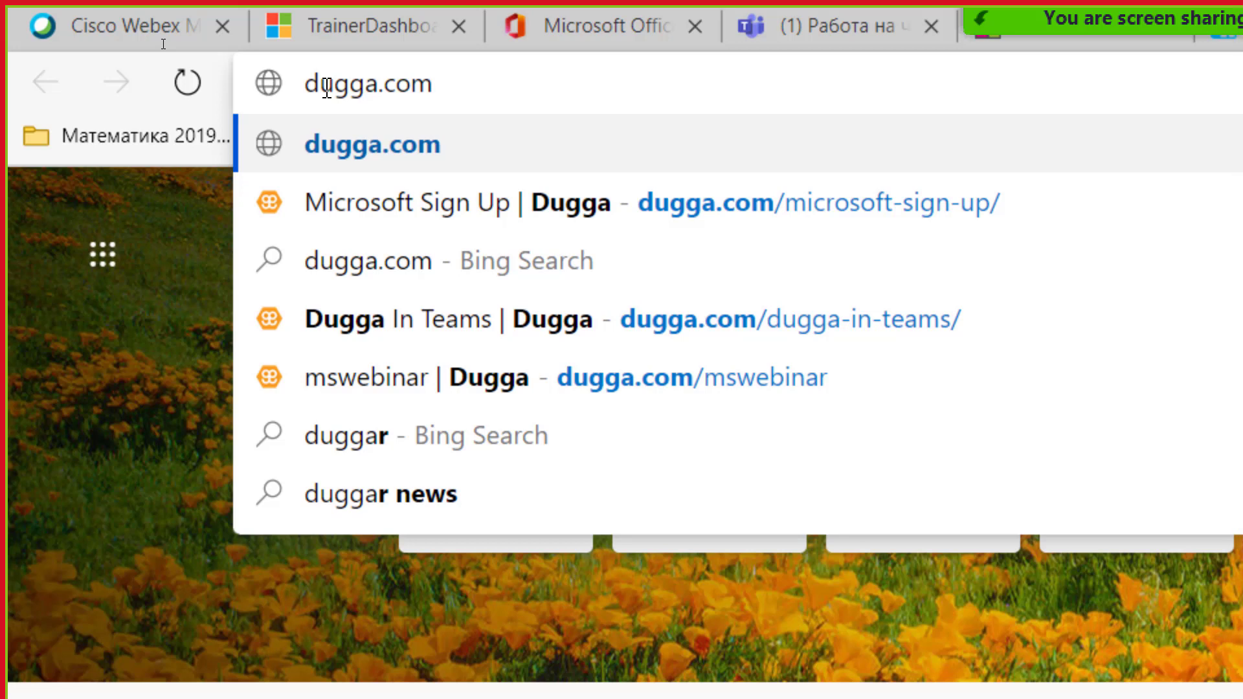
{"action": "key", "text": "Return"}
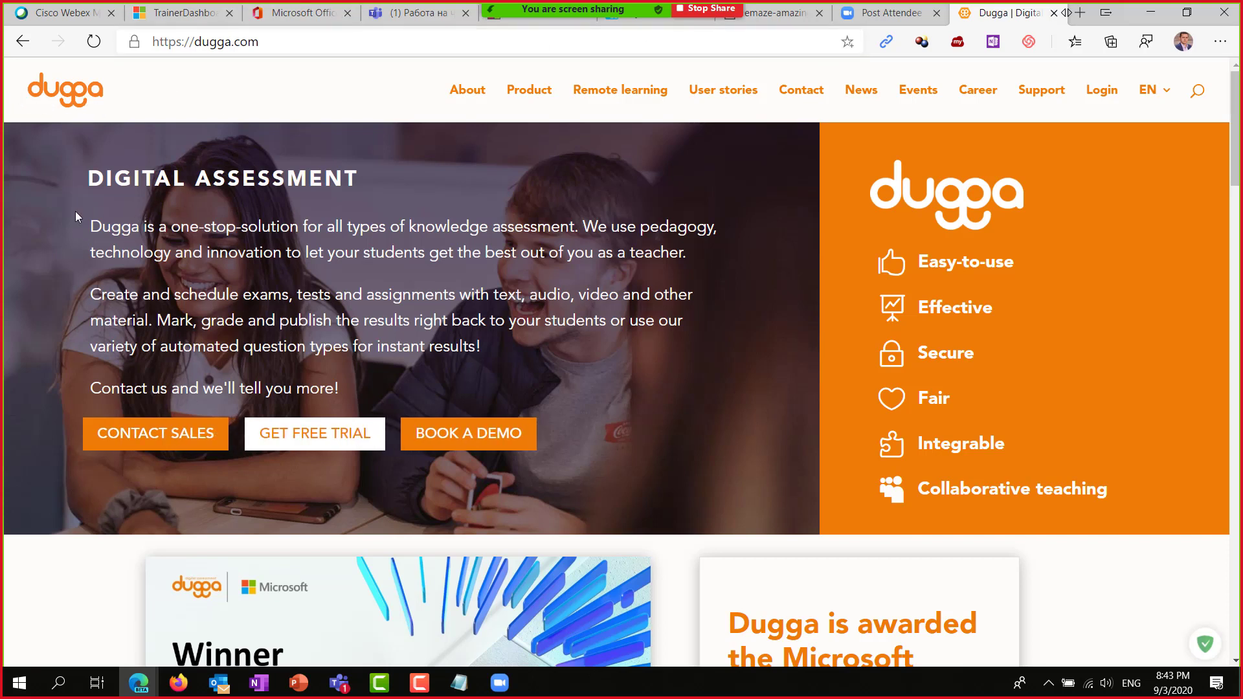
Go to the Dugga login page and log in with a Microsoft account.
{"action": "left_click", "coordinate": [1099, 92]}
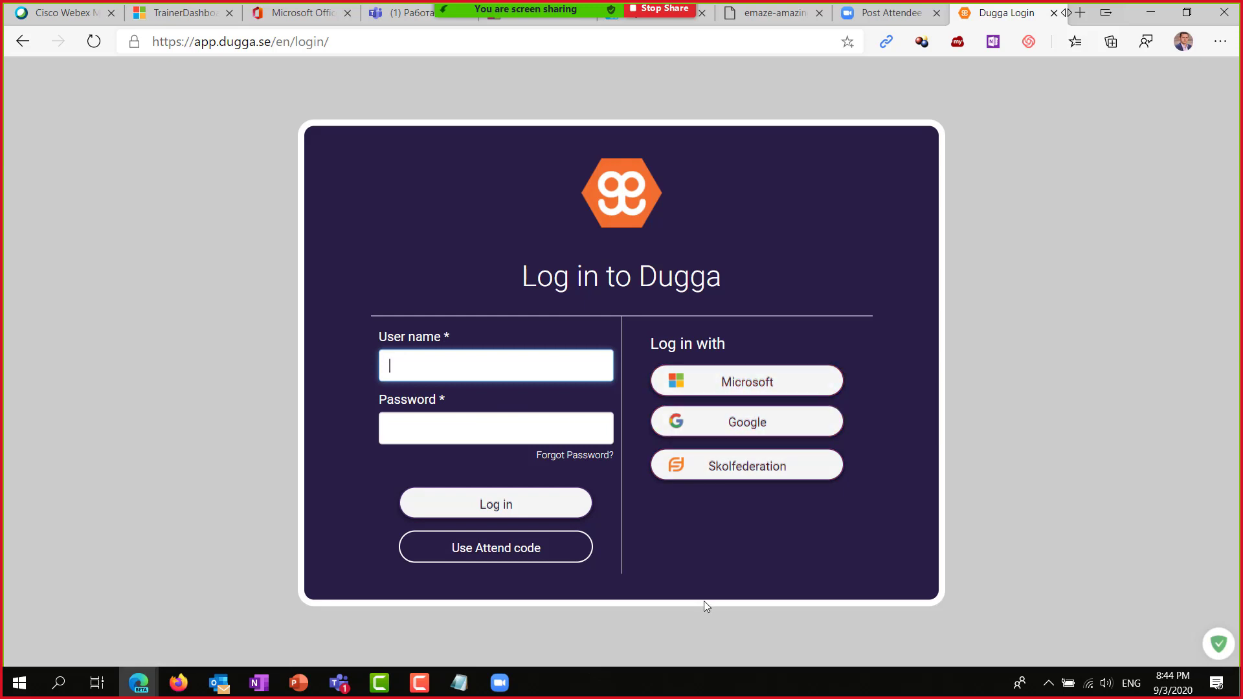
{"action": "key", "text": "alt+Tab"}
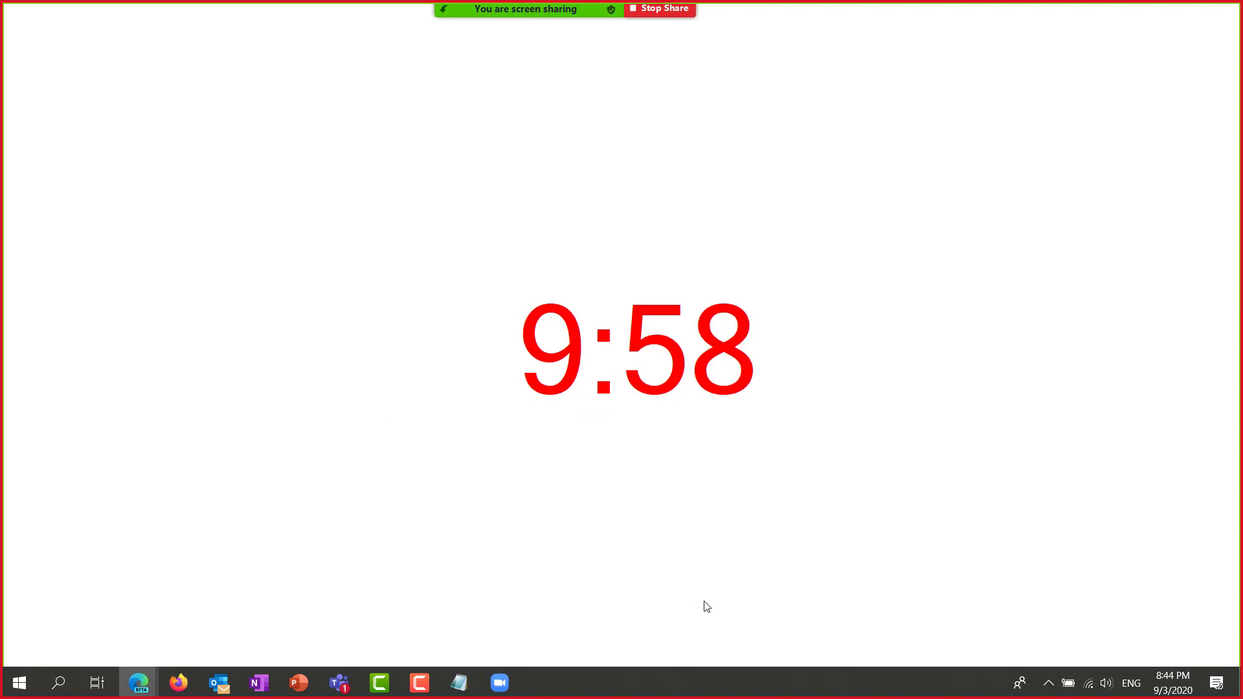
{"action": "key", "text": "alt+Tab"}
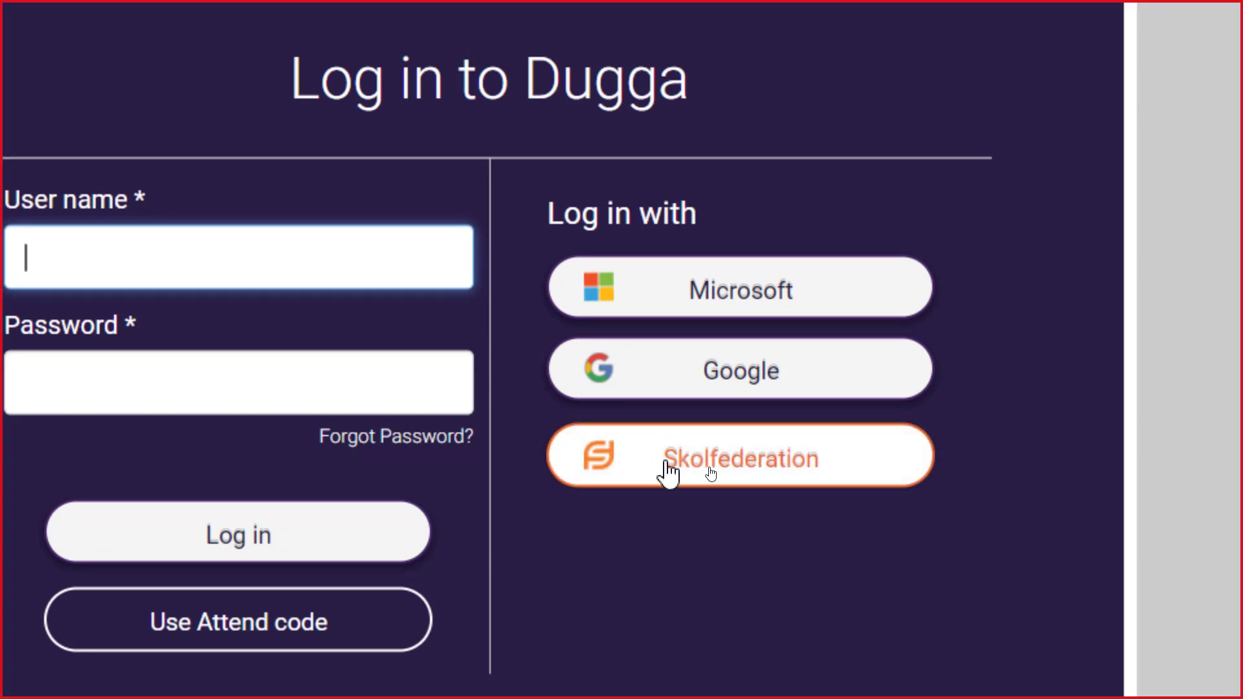
{"action": "left_click", "coordinate": [675, 308]}
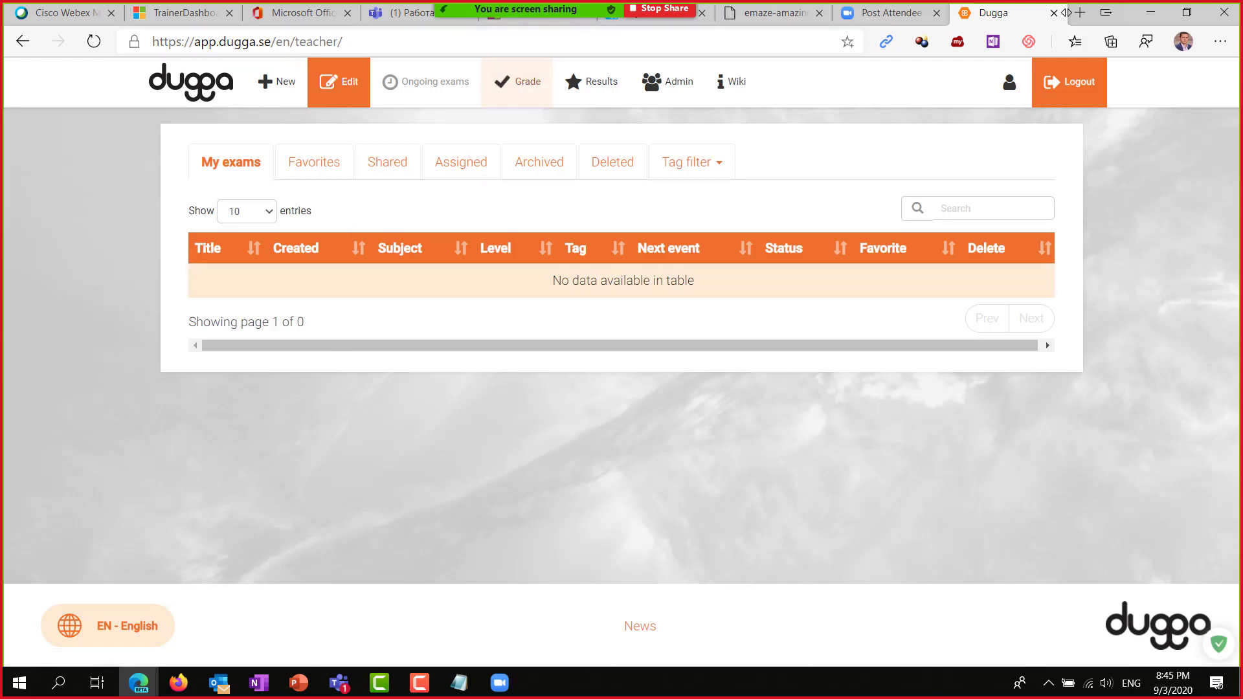
Return to Teams, look through the added apps (Polly, Zoom, Beedle, Forms), then open More apps.
{"action": "mouse_move", "coordinate": [339, 684]}
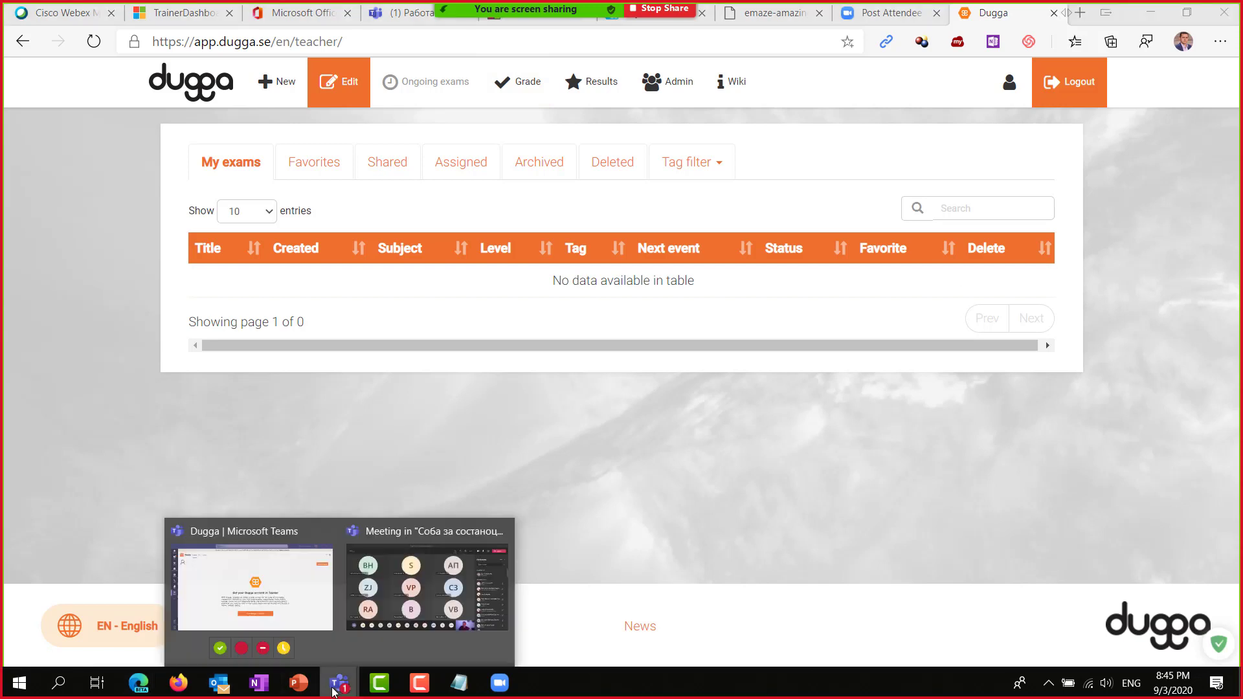
{"action": "left_click", "coordinate": [259, 587]}
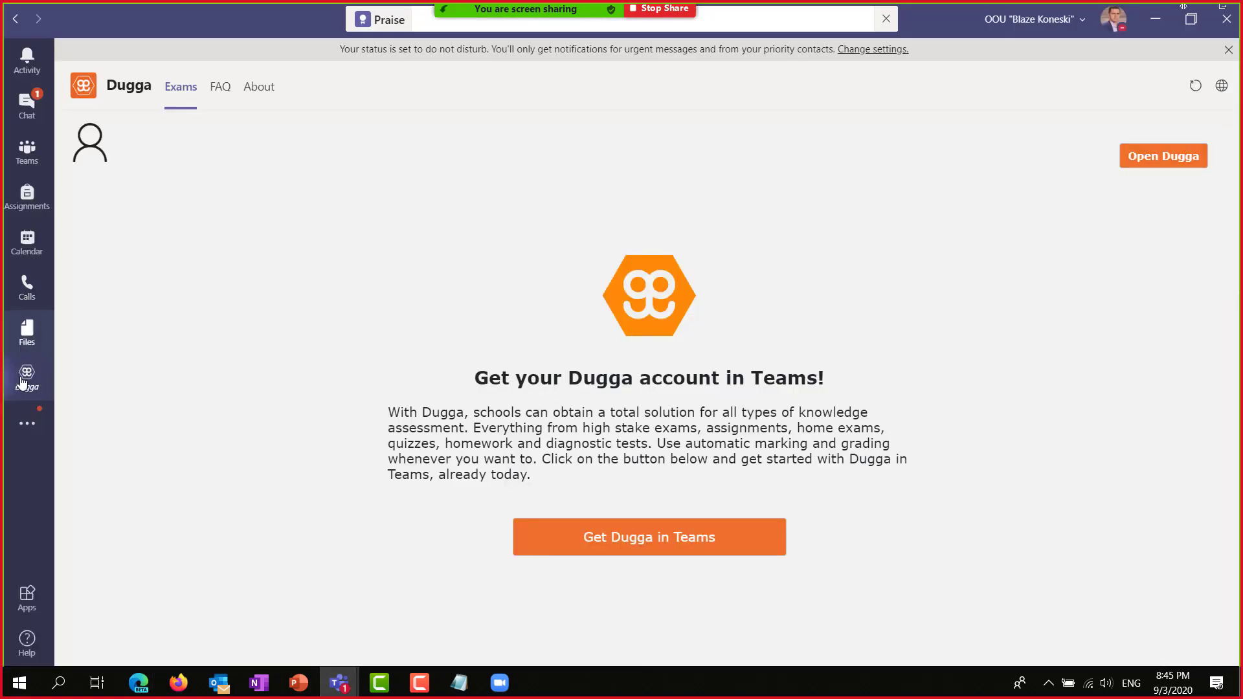
{"action": "left_click", "coordinate": [27, 422]}
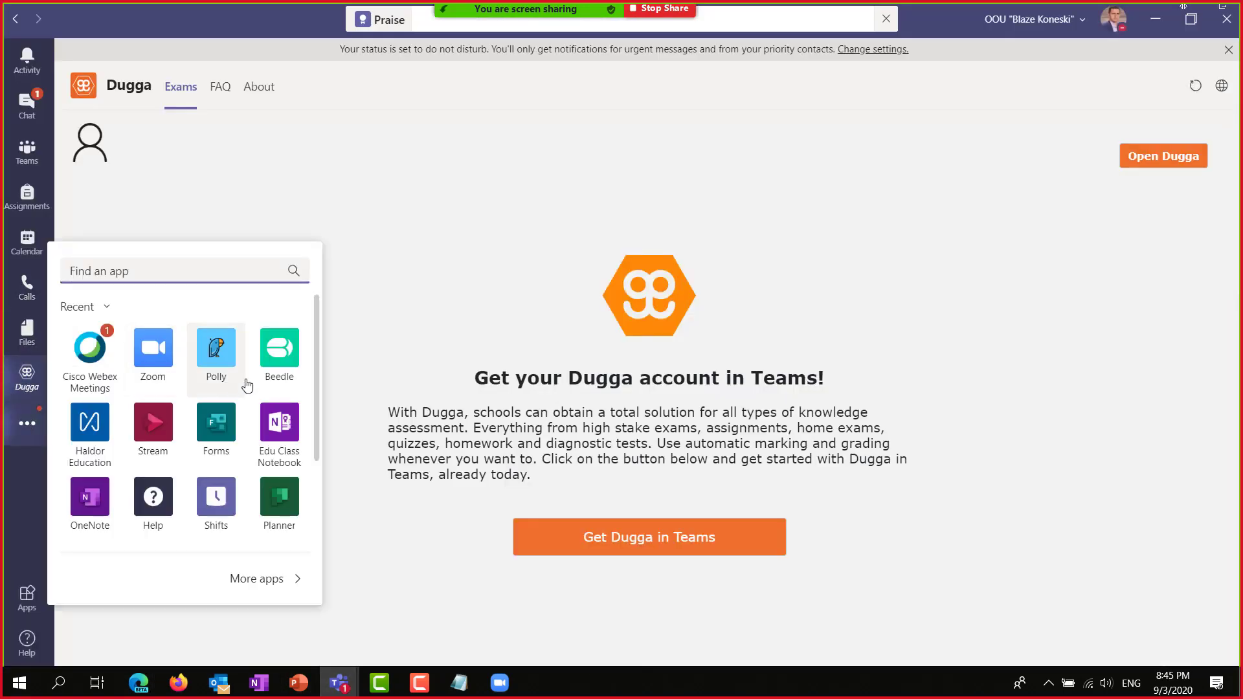
{"action": "scroll", "coordinate": [214, 408], "scroll_direction": "down", "scroll_amount": 1}
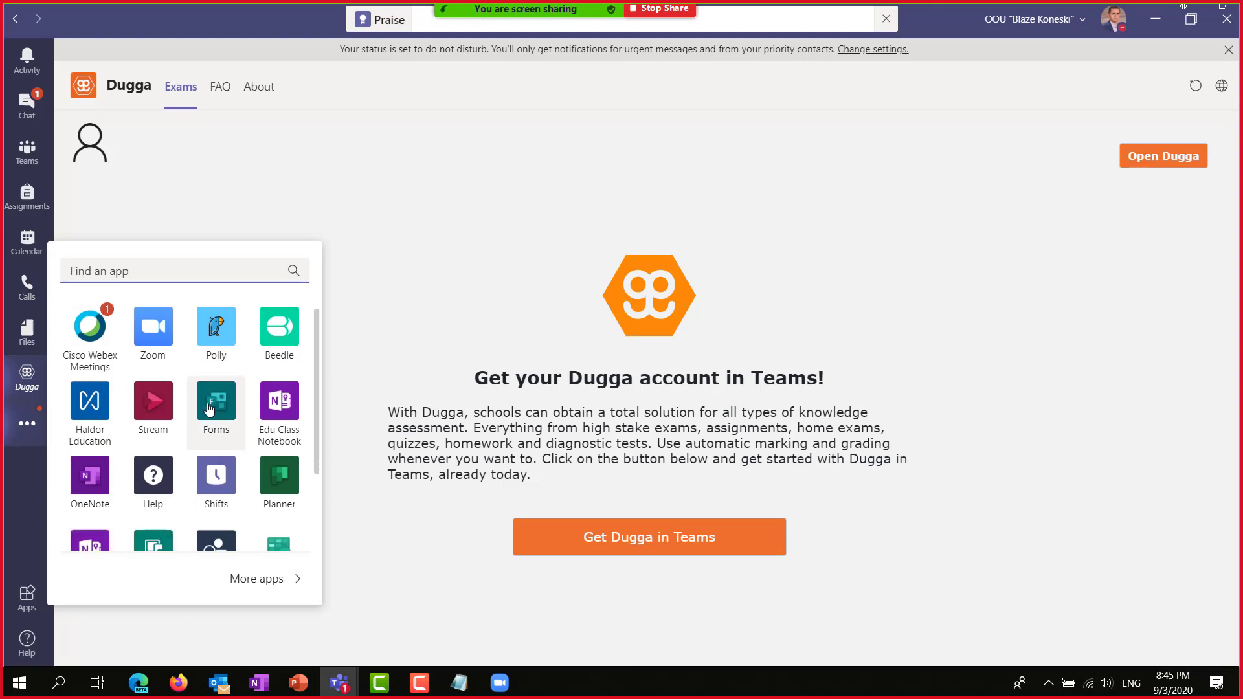
{"action": "scroll", "coordinate": [258, 404], "scroll_direction": "down", "scroll_amount": 1}
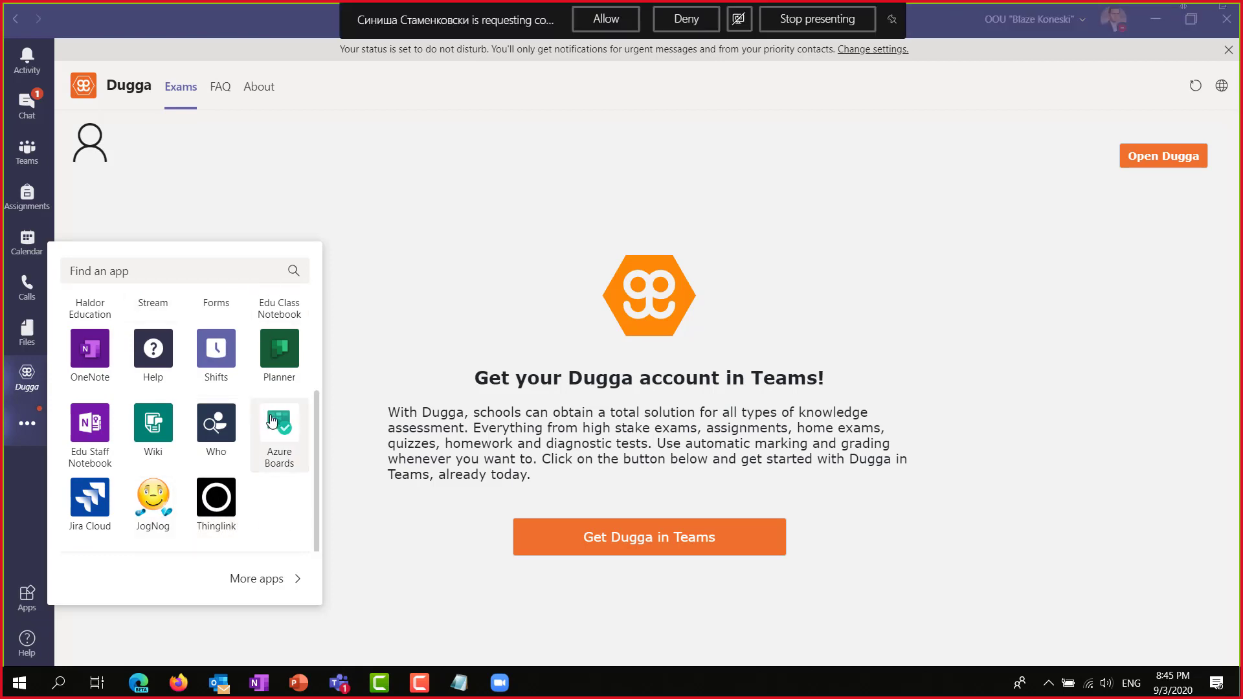
{"action": "left_click", "coordinate": [28, 427]}
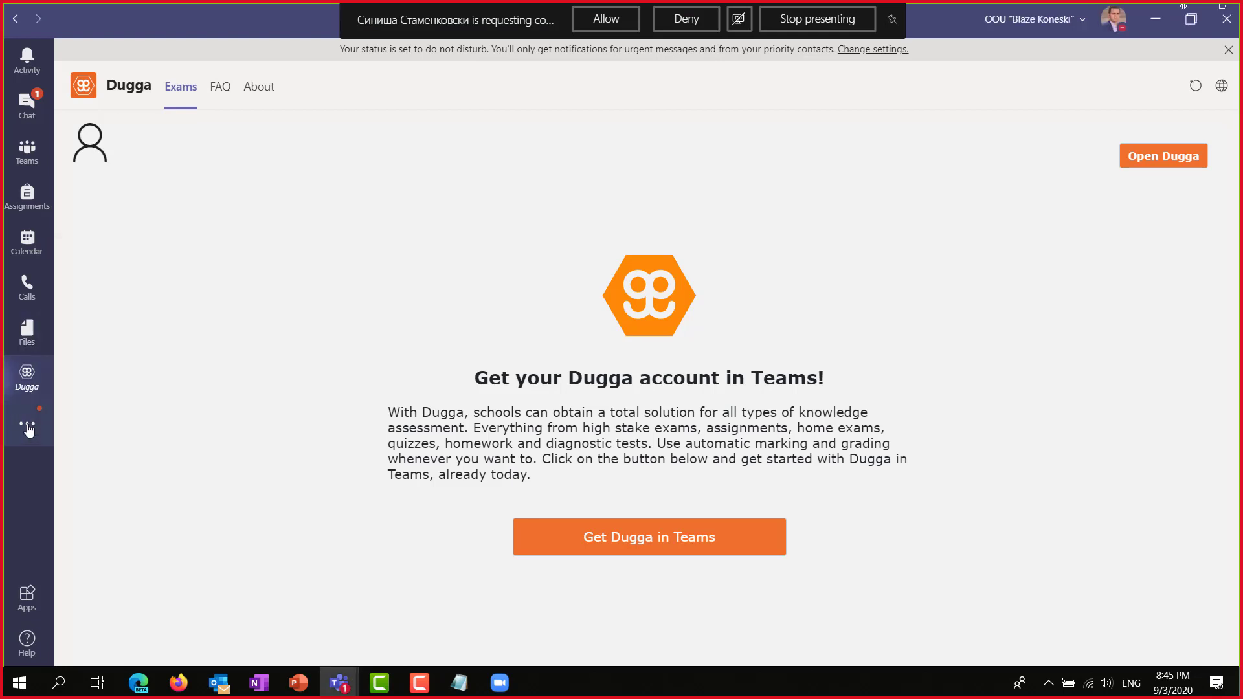
{"action": "left_click", "coordinate": [28, 427]}
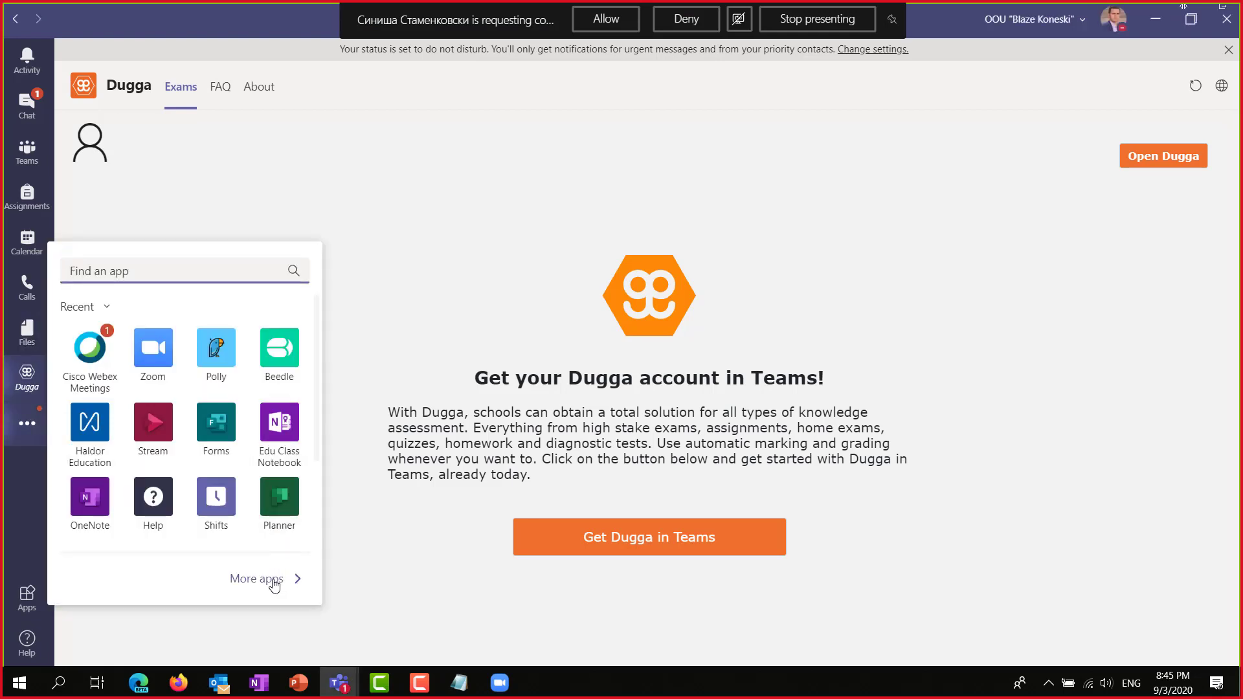
{"action": "left_click", "coordinate": [271, 580]}
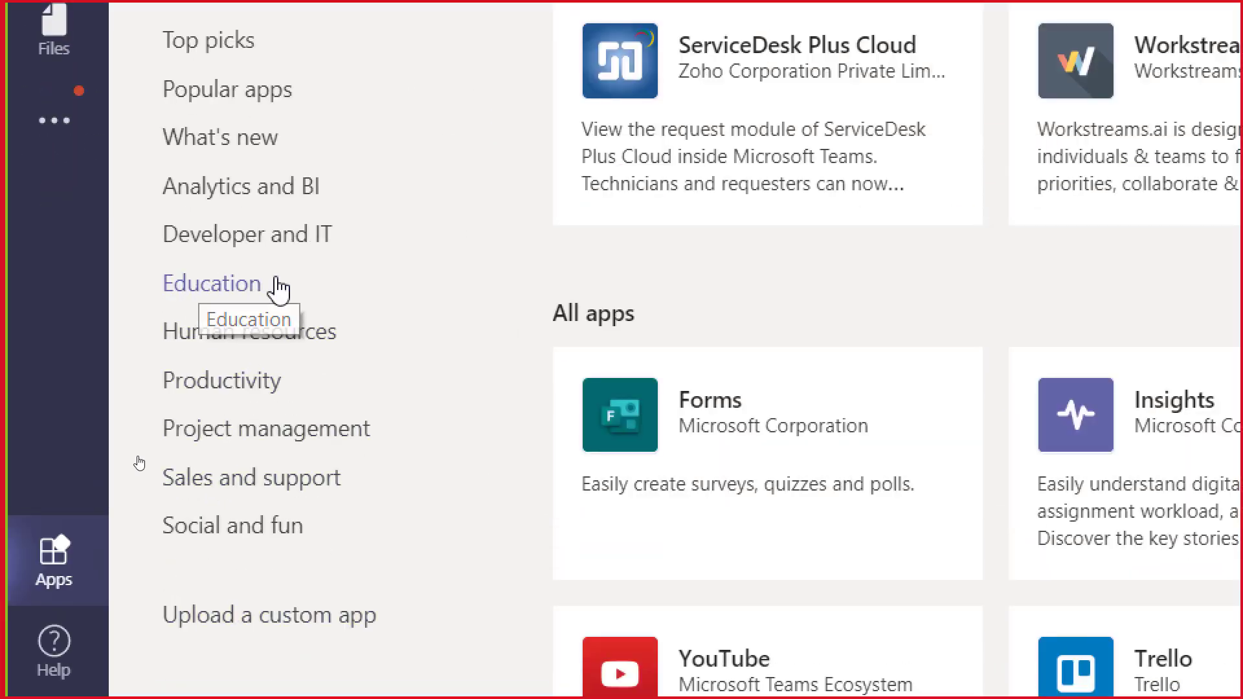
Filter the app store to the Education category to list Kahoot!, Quizlet and Flipgrid.
{"action": "left_click", "coordinate": [249, 292]}
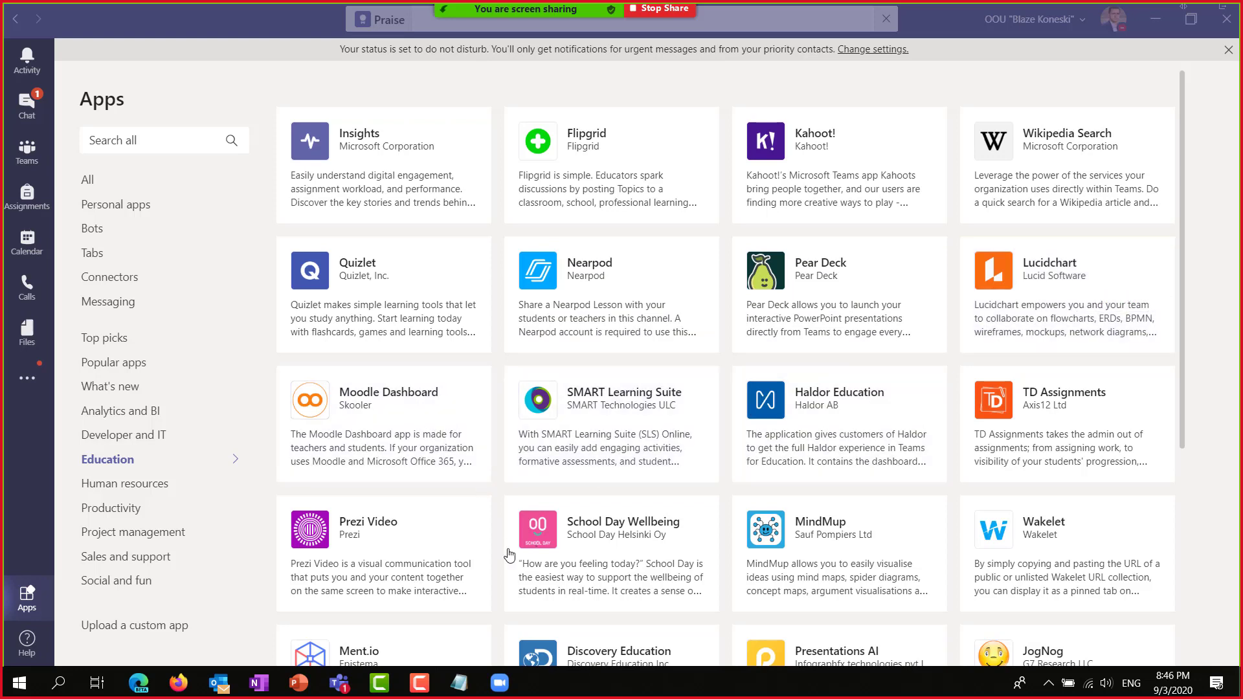
{"action": "scroll", "coordinate": [369, 525], "scroll_direction": "down", "scroll_amount": 2}
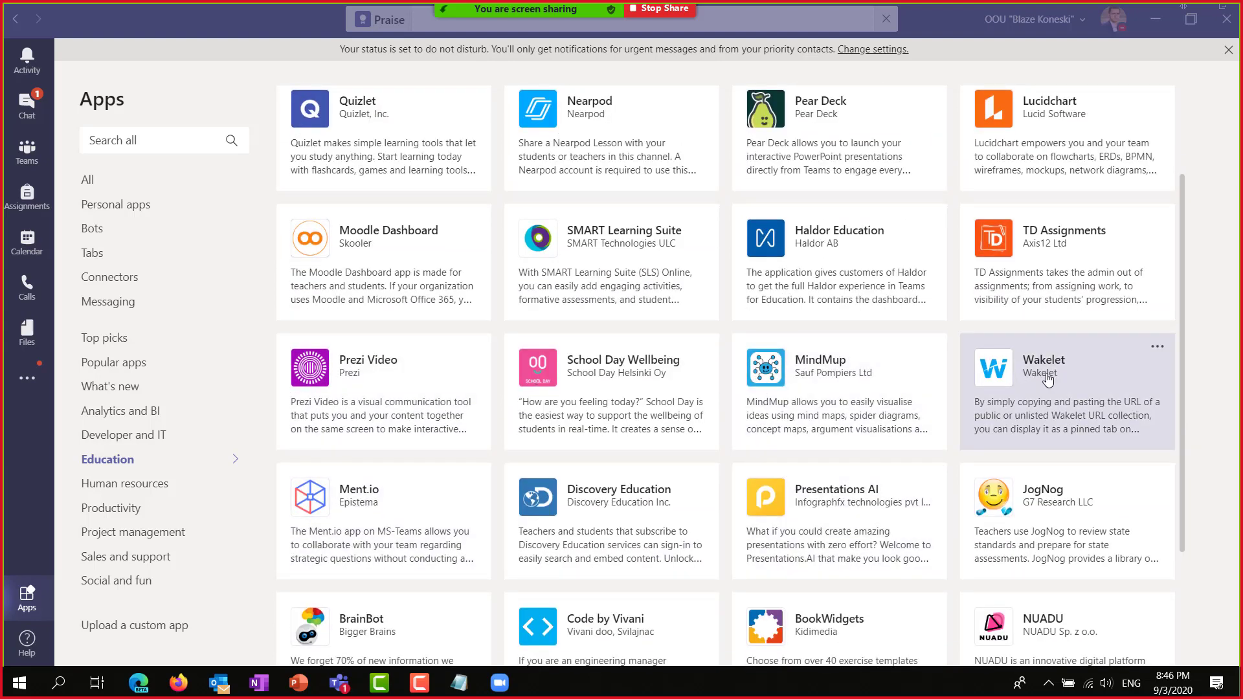
{"action": "scroll", "coordinate": [654, 521], "scroll_direction": "down", "scroll_amount": 3}
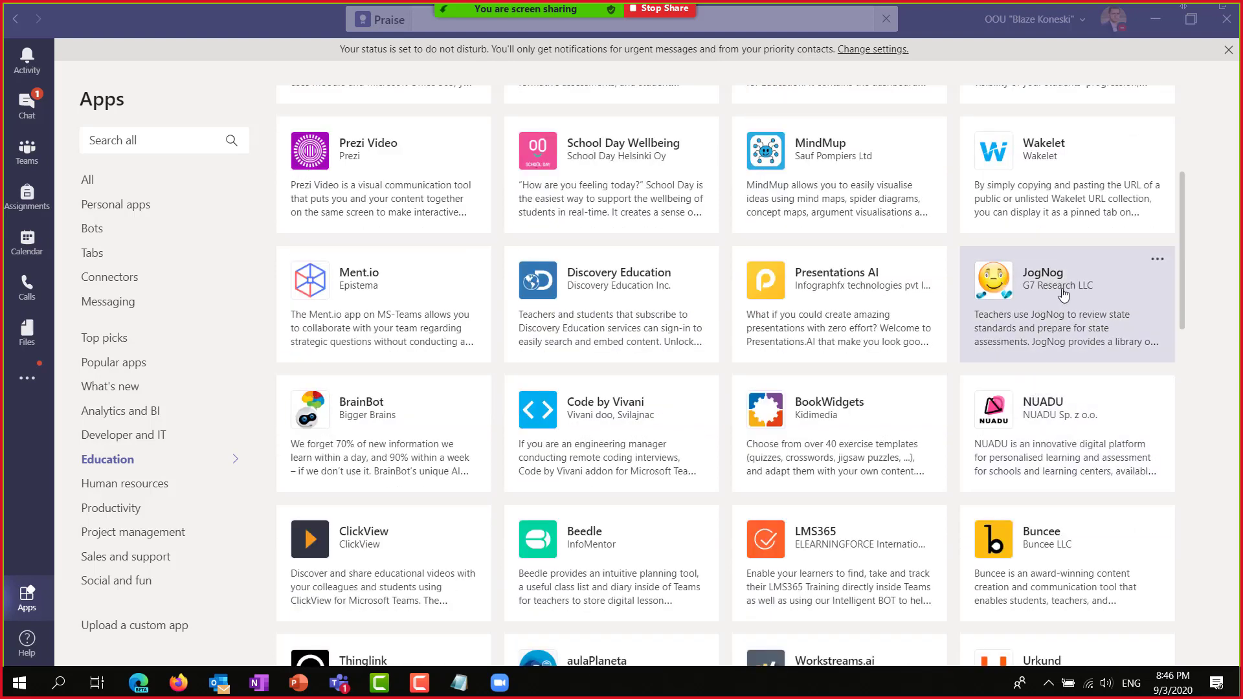
{"action": "scroll", "coordinate": [1062, 408], "scroll_direction": "down", "scroll_amount": 1}
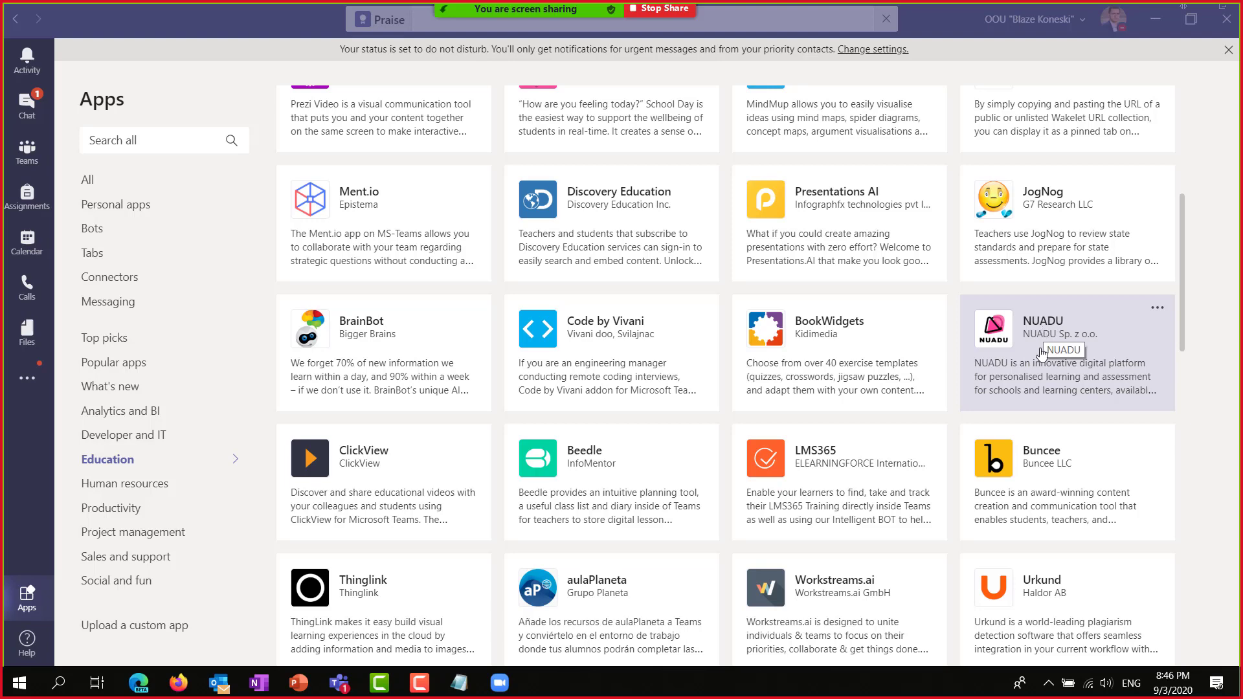
{"action": "scroll", "coordinate": [1025, 367], "scroll_direction": "down", "scroll_amount": 1}
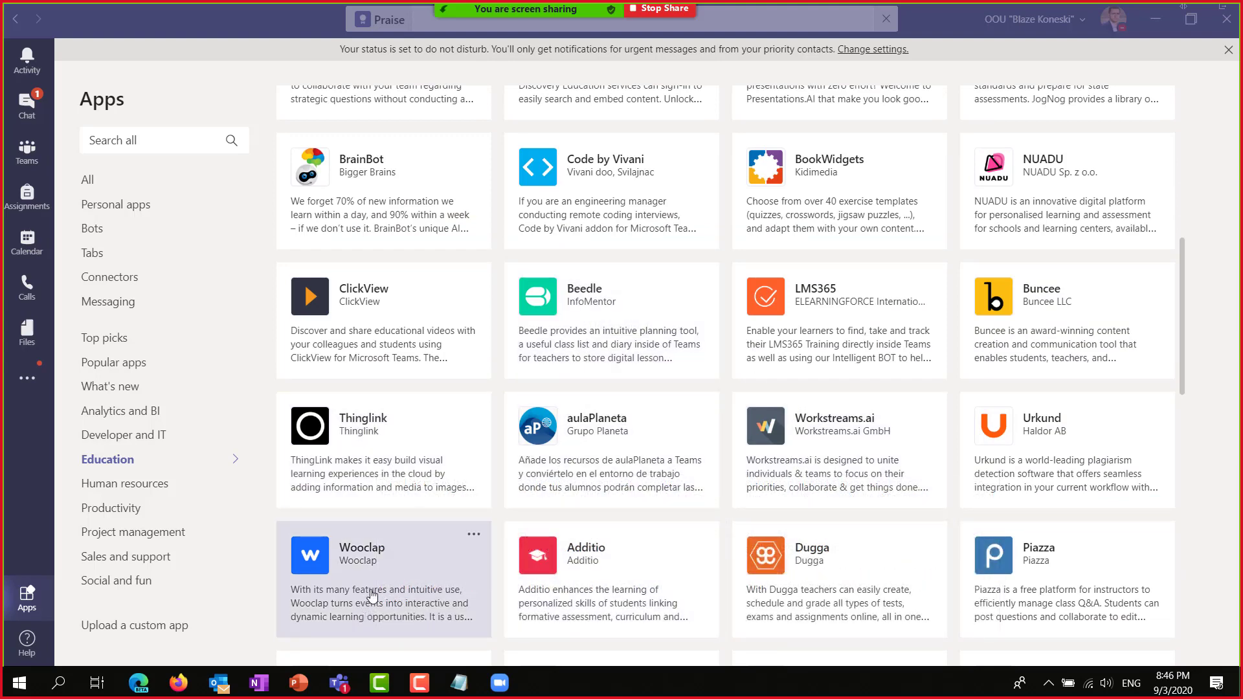
{"action": "scroll", "coordinate": [749, 538], "scroll_direction": "down", "scroll_amount": 3}
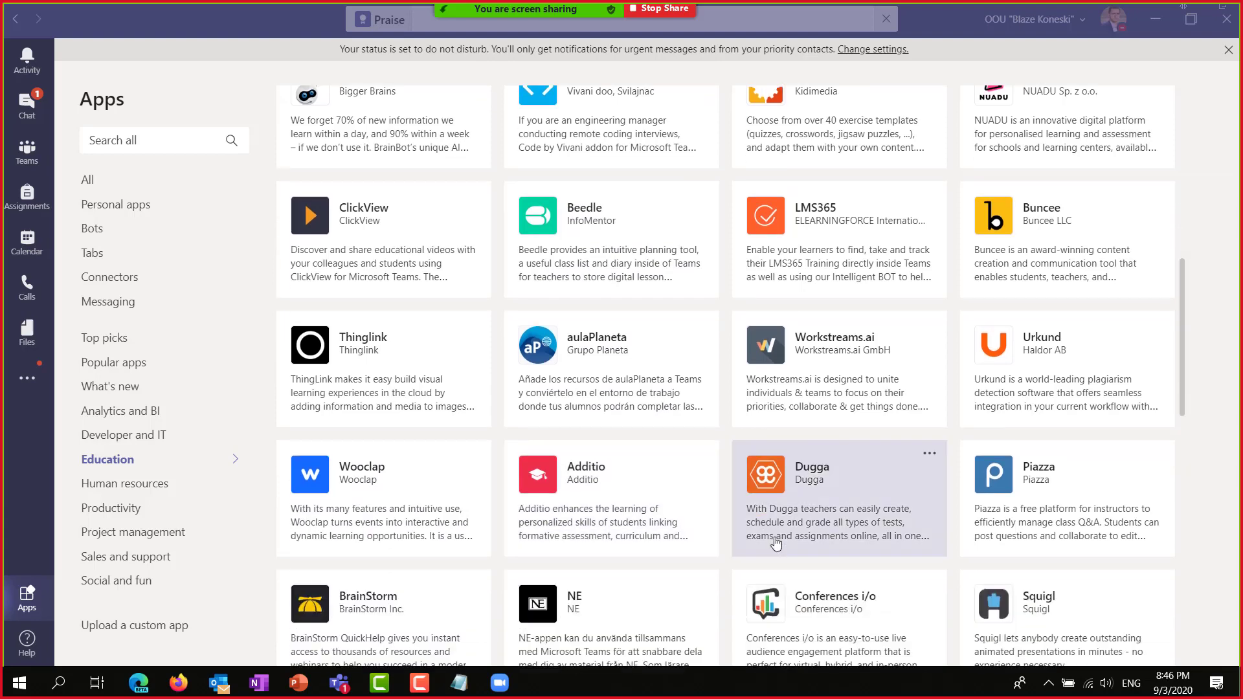
{"action": "scroll", "coordinate": [671, 504], "scroll_direction": "down", "scroll_amount": 2}
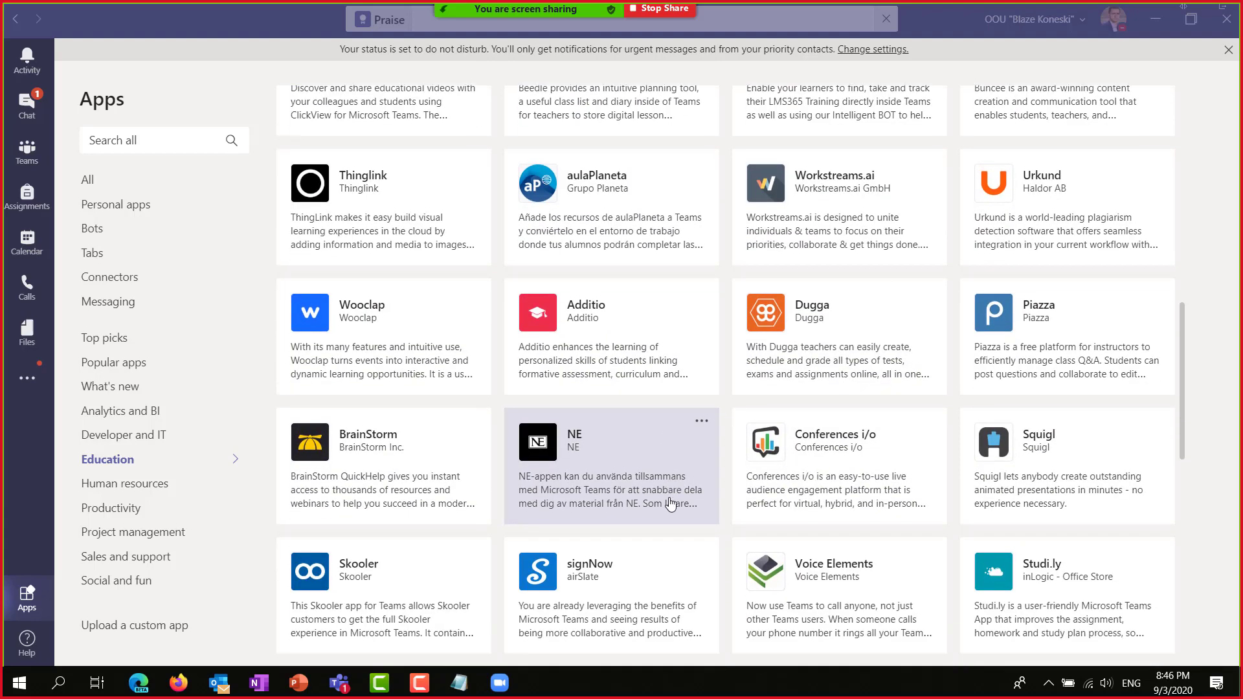
{"action": "scroll", "coordinate": [670, 498], "scroll_direction": "down", "scroll_amount": 4}
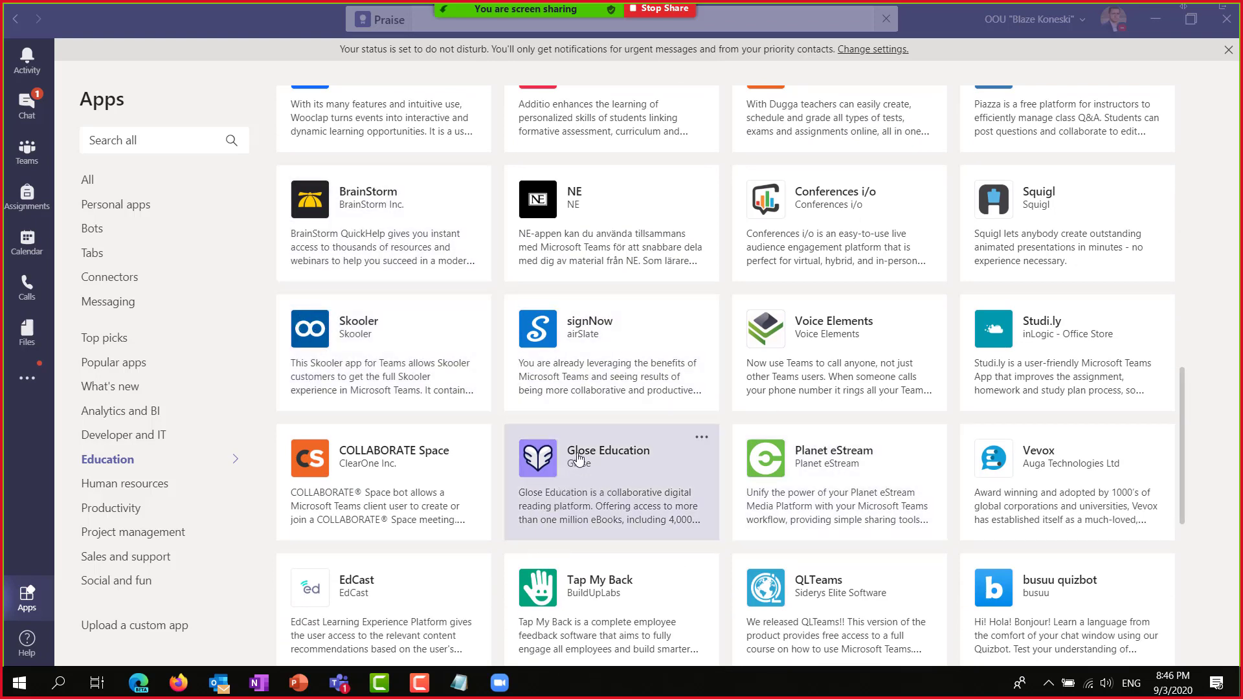
{"action": "scroll", "coordinate": [580, 482], "scroll_direction": "down", "scroll_amount": 1}
{"action": "scroll", "coordinate": [586, 414], "scroll_direction": "down", "scroll_amount": 2}
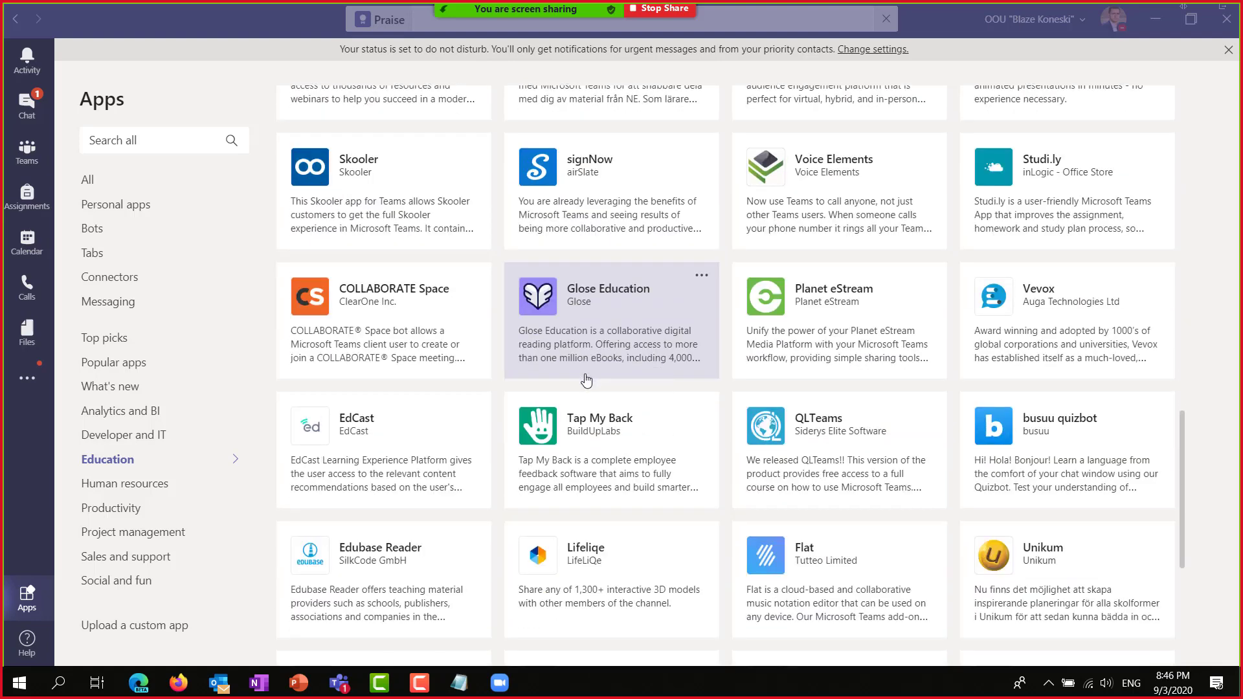
{"action": "scroll", "coordinate": [543, 463], "scroll_direction": "down", "scroll_amount": 2}
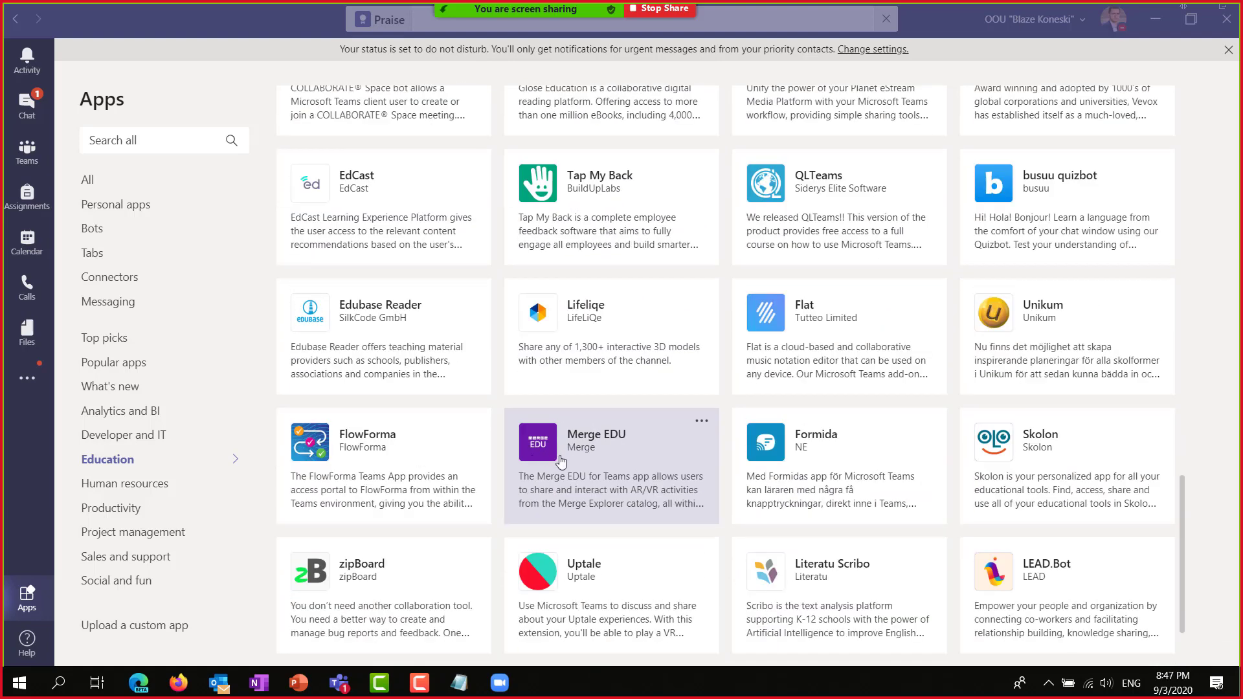
{"action": "scroll", "coordinate": [929, 468], "scroll_direction": "down", "scroll_amount": 4}
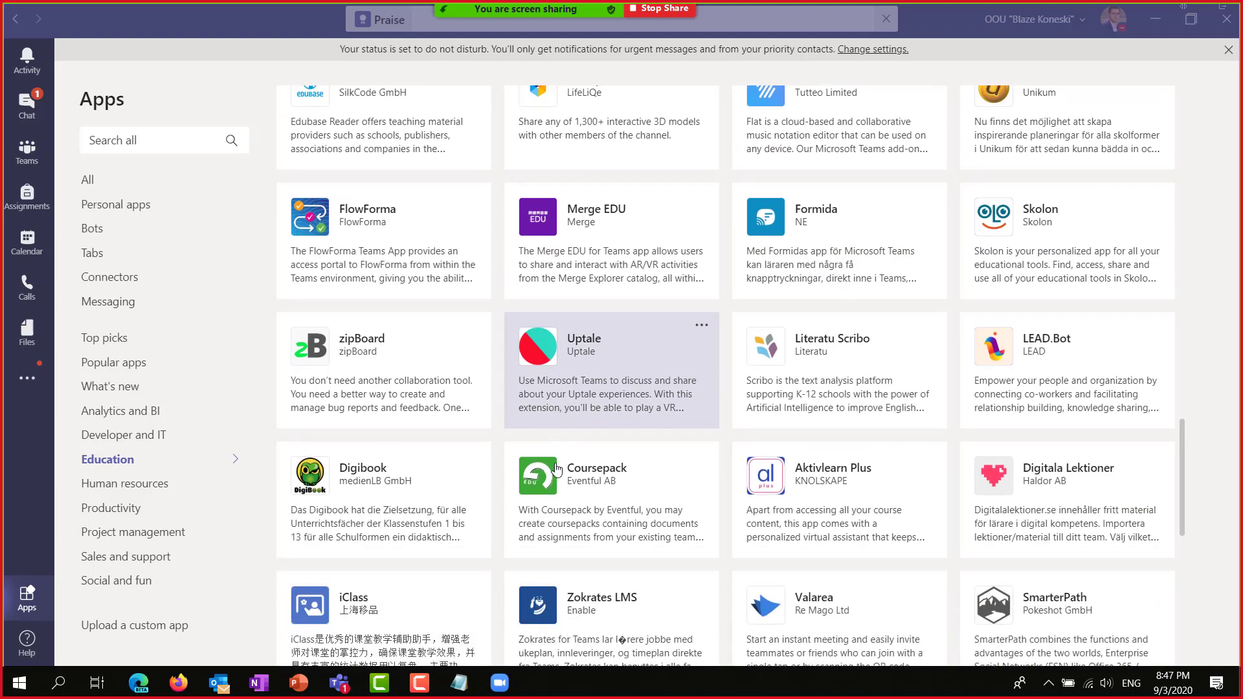
{"action": "scroll", "coordinate": [622, 492], "scroll_direction": "down", "scroll_amount": 3}
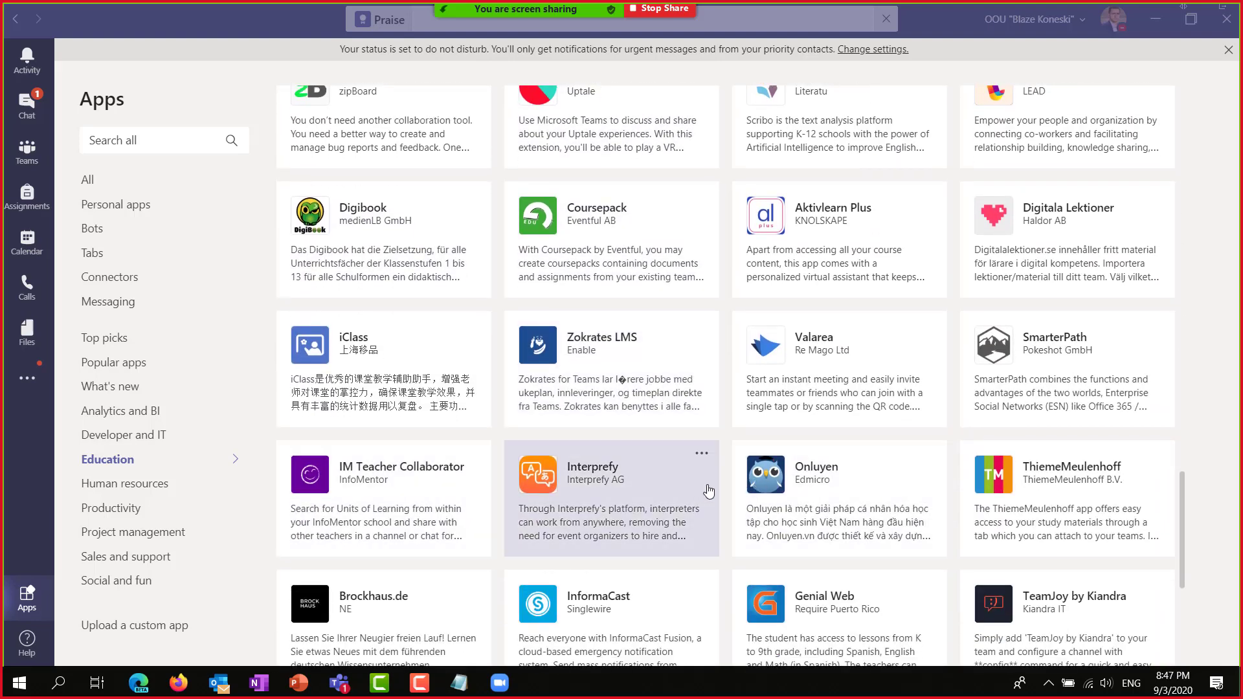
{"action": "scroll", "coordinate": [739, 571], "scroll_direction": "down", "scroll_amount": 4}
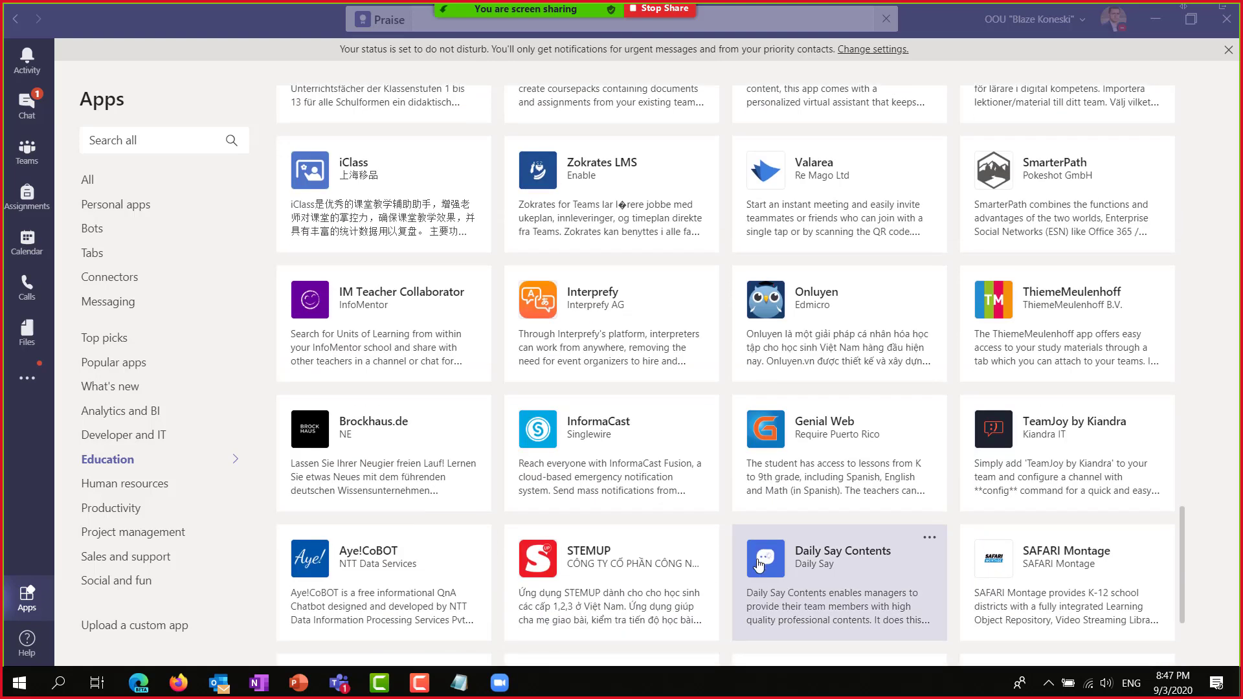
{"action": "scroll", "coordinate": [818, 525], "scroll_direction": "down", "scroll_amount": 3}
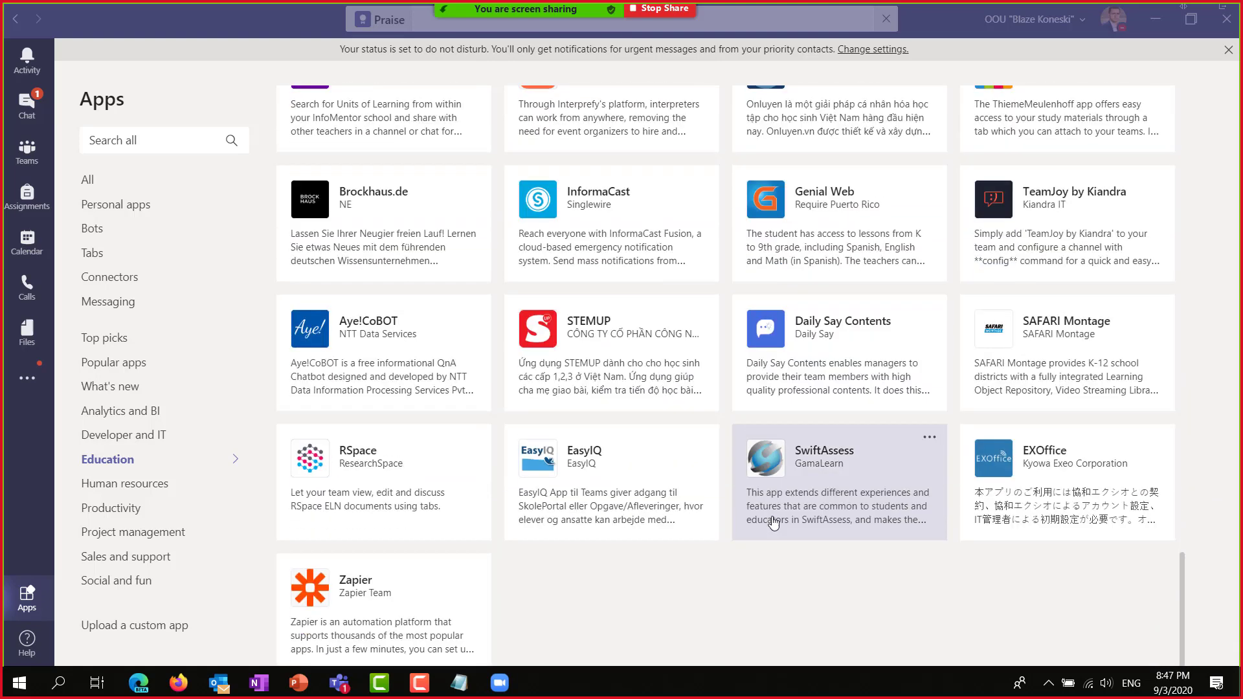
{"action": "scroll", "coordinate": [499, 498], "scroll_direction": "up", "scroll_amount": 15}
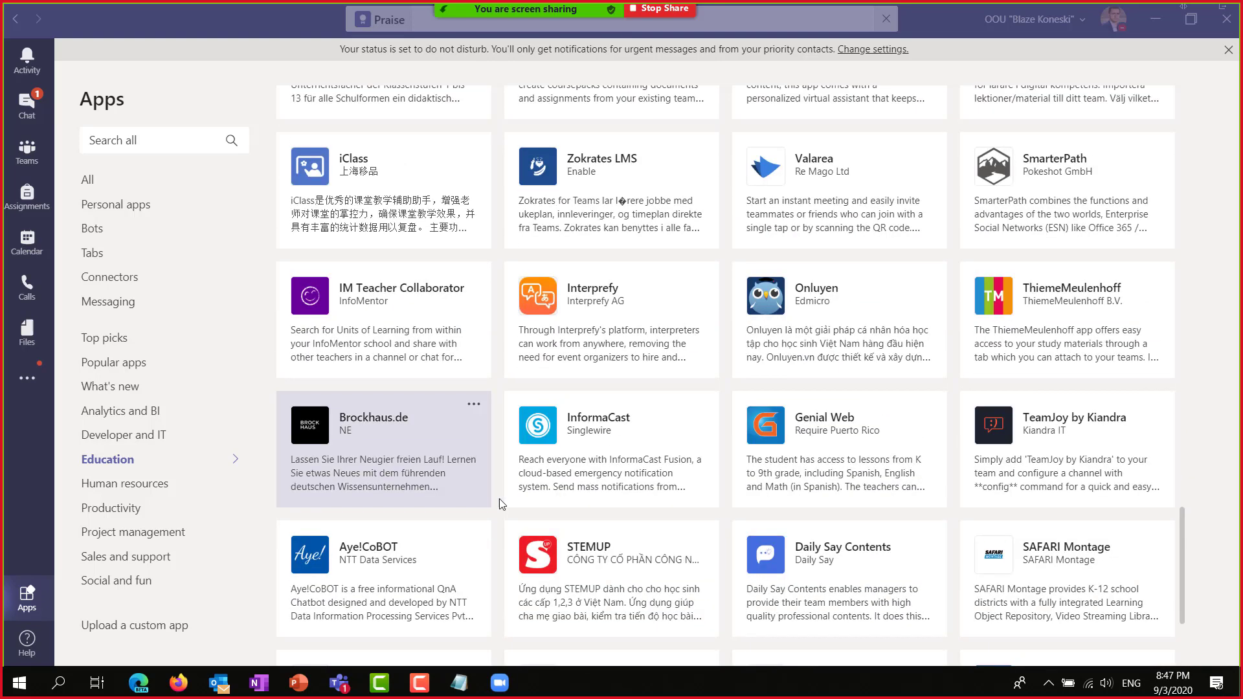
{"action": "scroll", "coordinate": [500, 504], "scroll_direction": "up", "scroll_amount": 16}
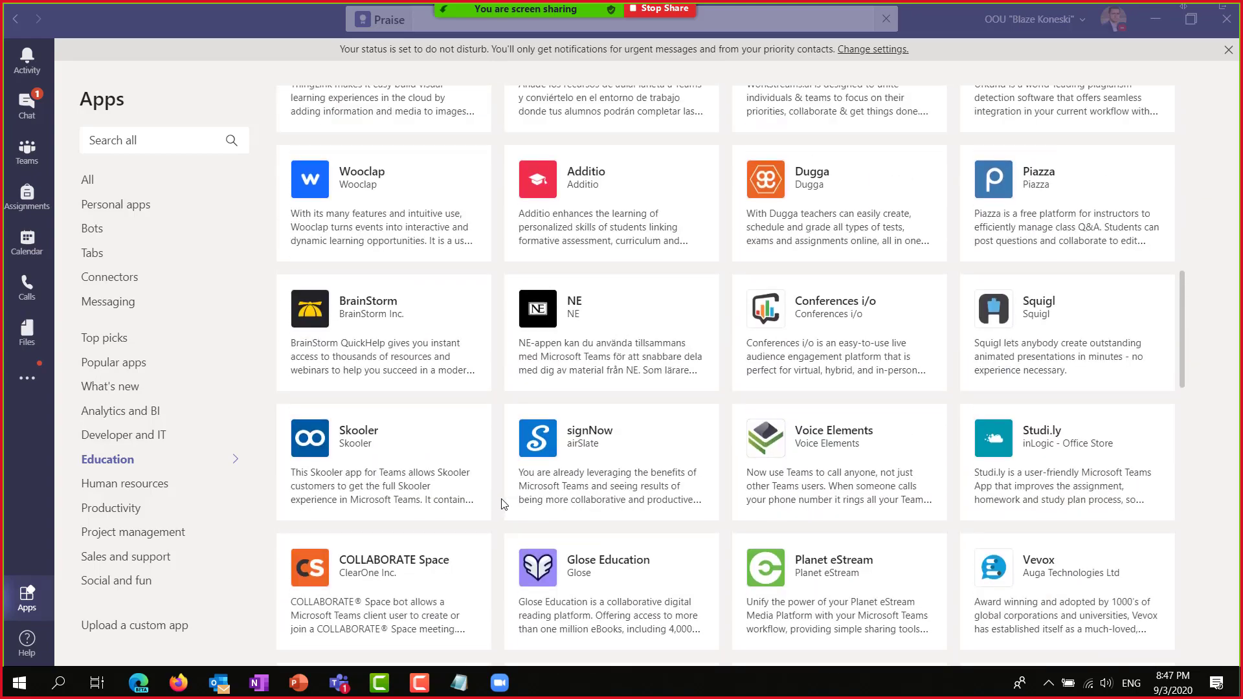
{"action": "scroll", "coordinate": [563, 505], "scroll_direction": "up", "scroll_amount": 6}
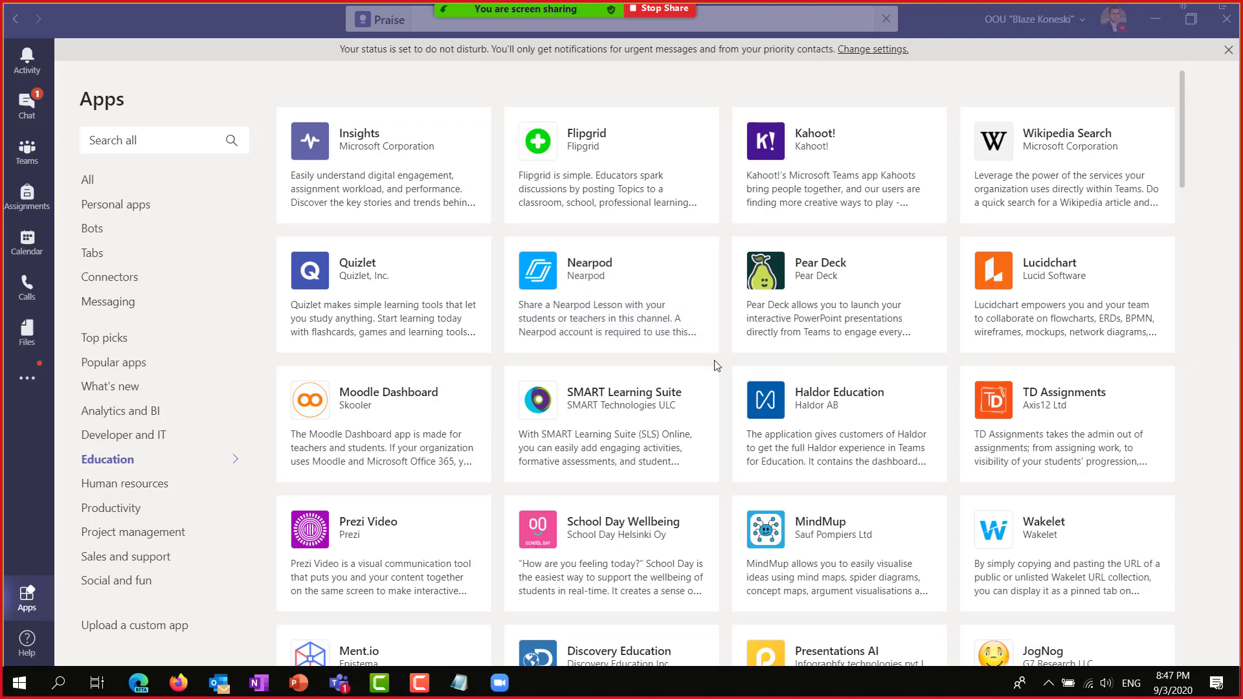
{"action": "scroll", "coordinate": [749, 395], "scroll_direction": "down", "scroll_amount": 5}
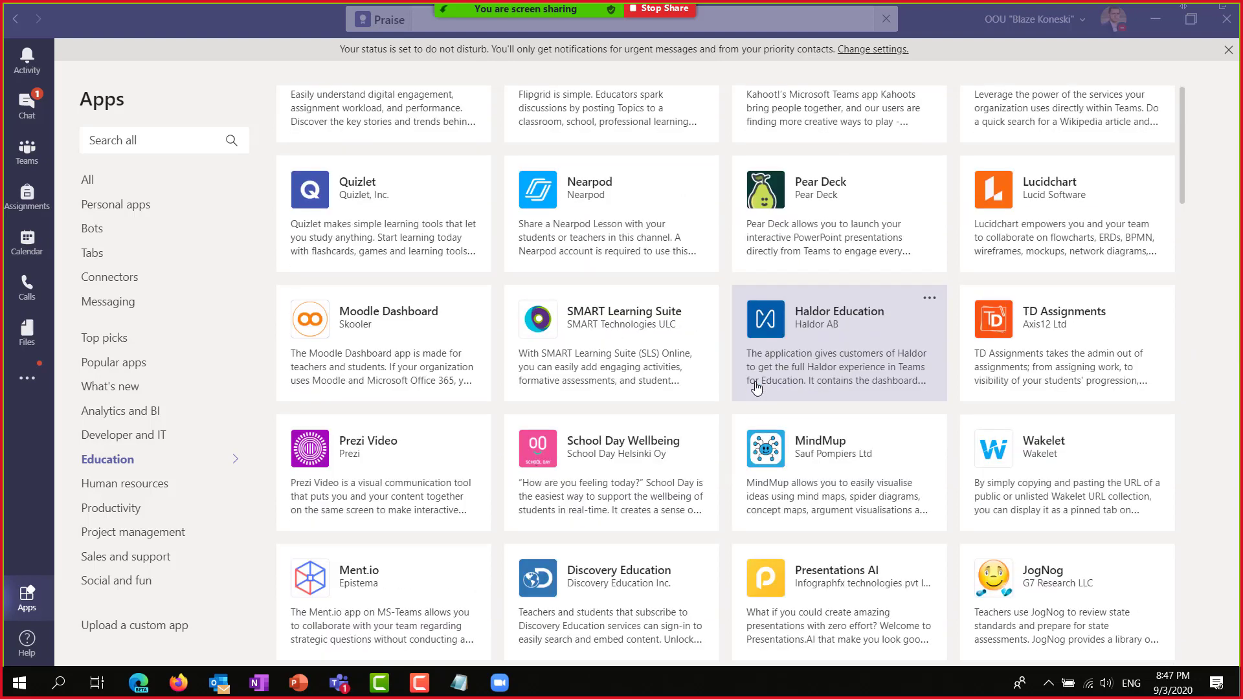
{"action": "scroll", "coordinate": [702, 361], "scroll_direction": "up", "scroll_amount": 1}
{"action": "scroll", "coordinate": [702, 362], "scroll_direction": "up", "scroll_amount": 3}
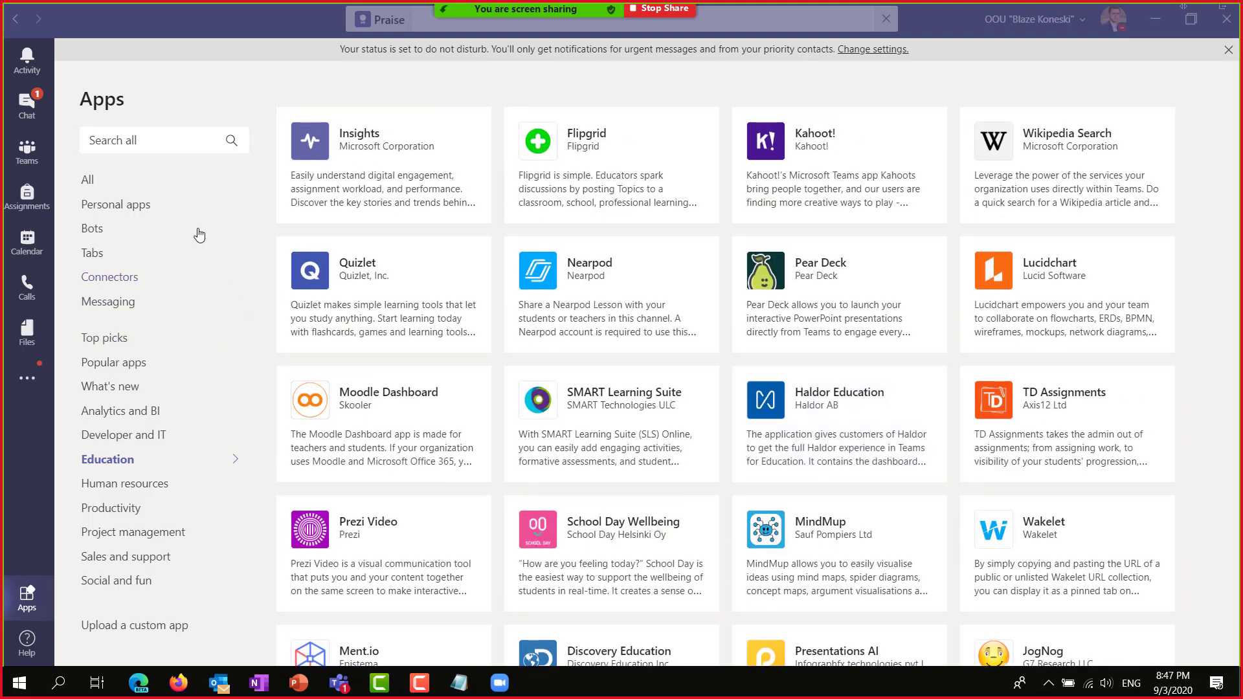
{"action": "left_click", "coordinate": [165, 139]}
{"action": "type", "text": "Mantima"}
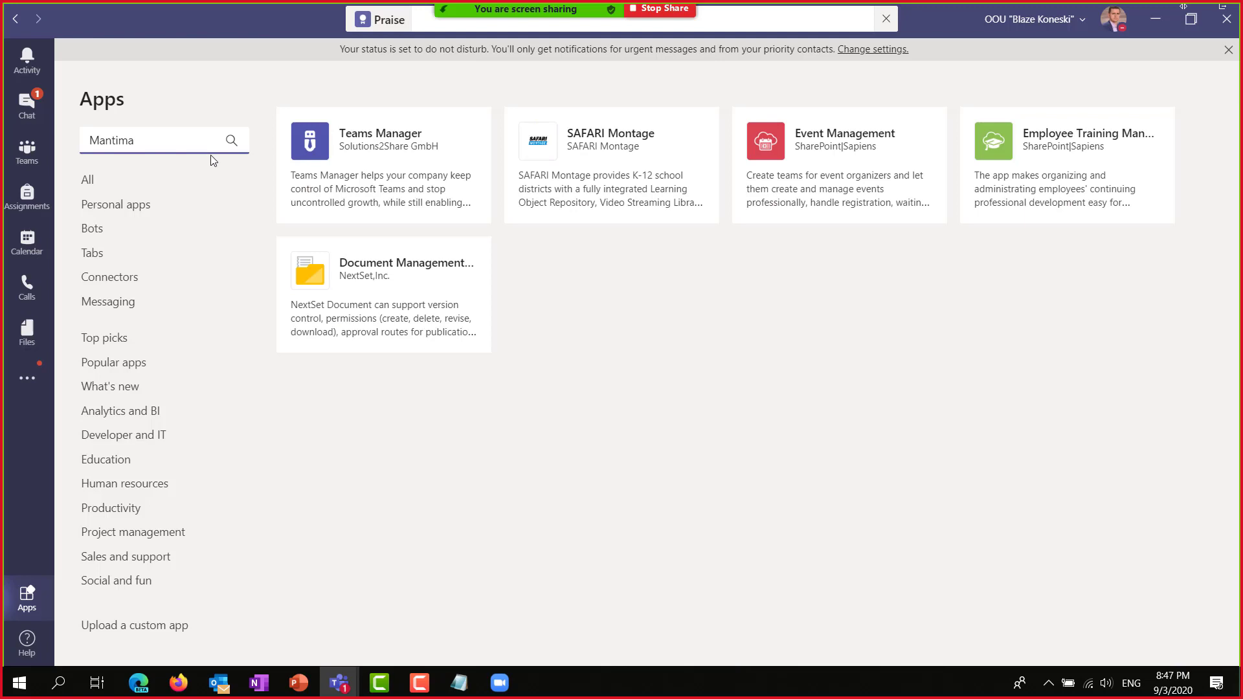
{"action": "key", "text": "BackSpace"}
{"action": "key", "text": "BackSpace"}
{"action": "key", "text": "BackSpace"}
{"action": "key", "text": "BackSpace"}
{"action": "key", "text": "BackSpace"}
{"action": "key", "text": "BackSpace"}
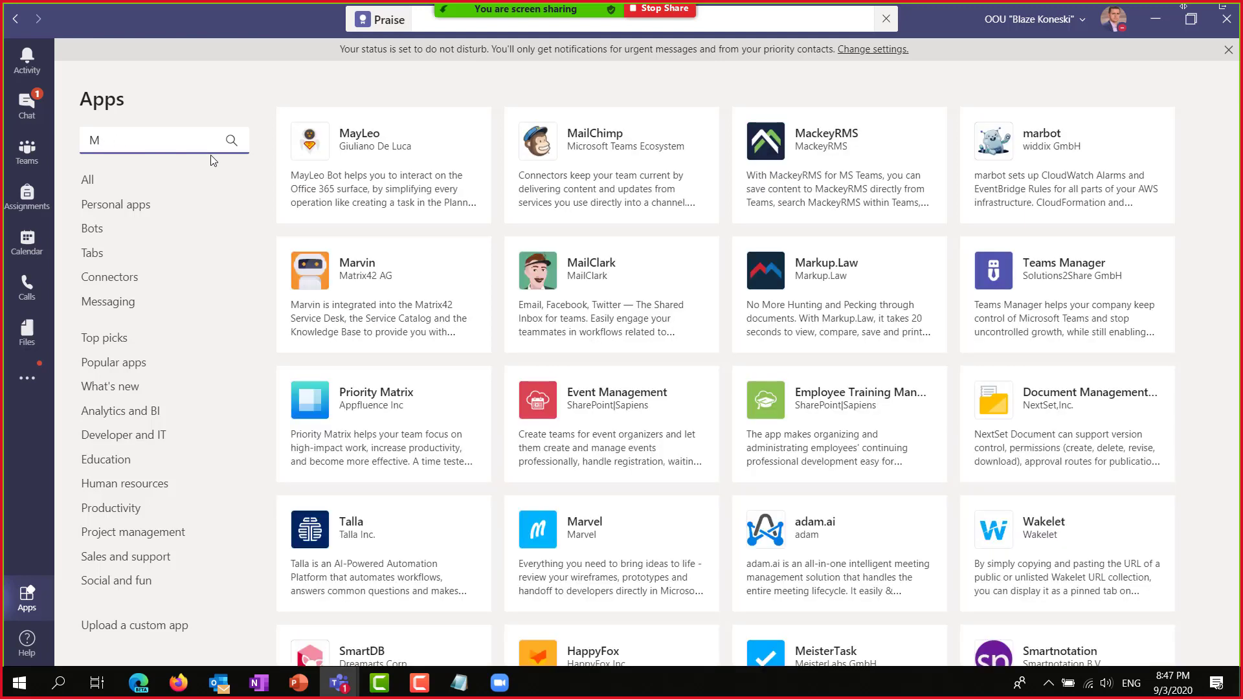
{"action": "type", "text": "enti"}
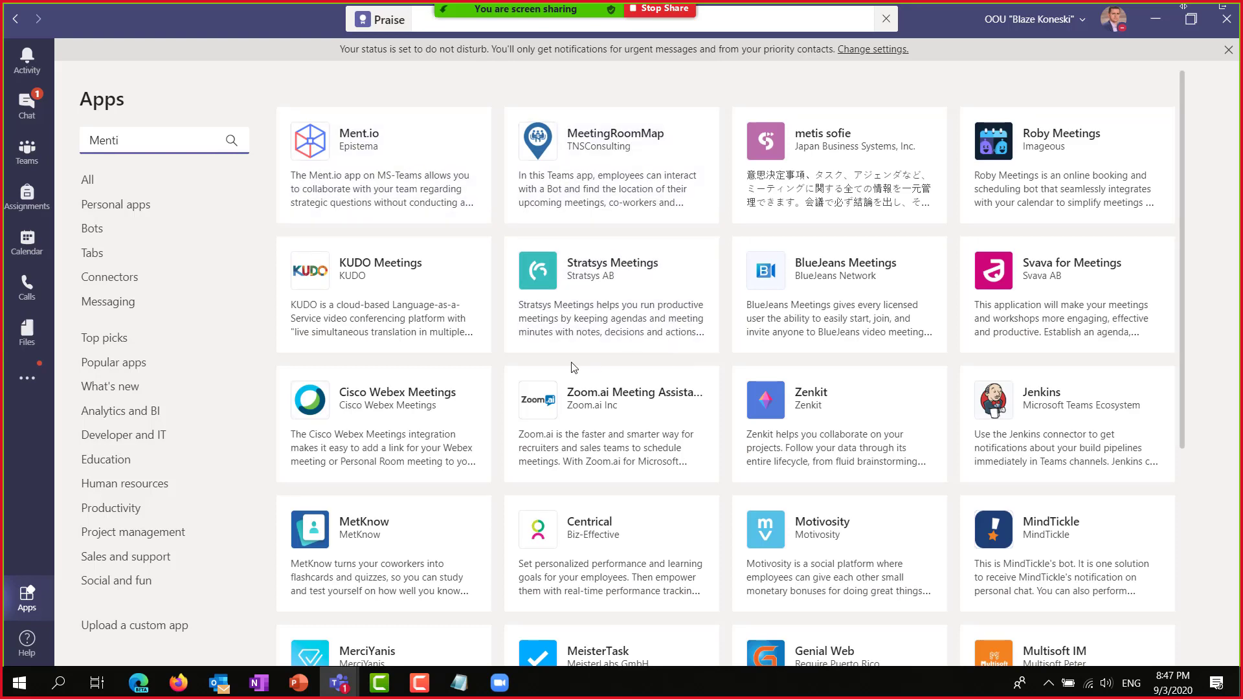
{"action": "scroll", "coordinate": [599, 394], "scroll_direction": "down", "scroll_amount": 1}
{"action": "scroll", "coordinate": [599, 395], "scroll_direction": "down", "scroll_amount": 4}
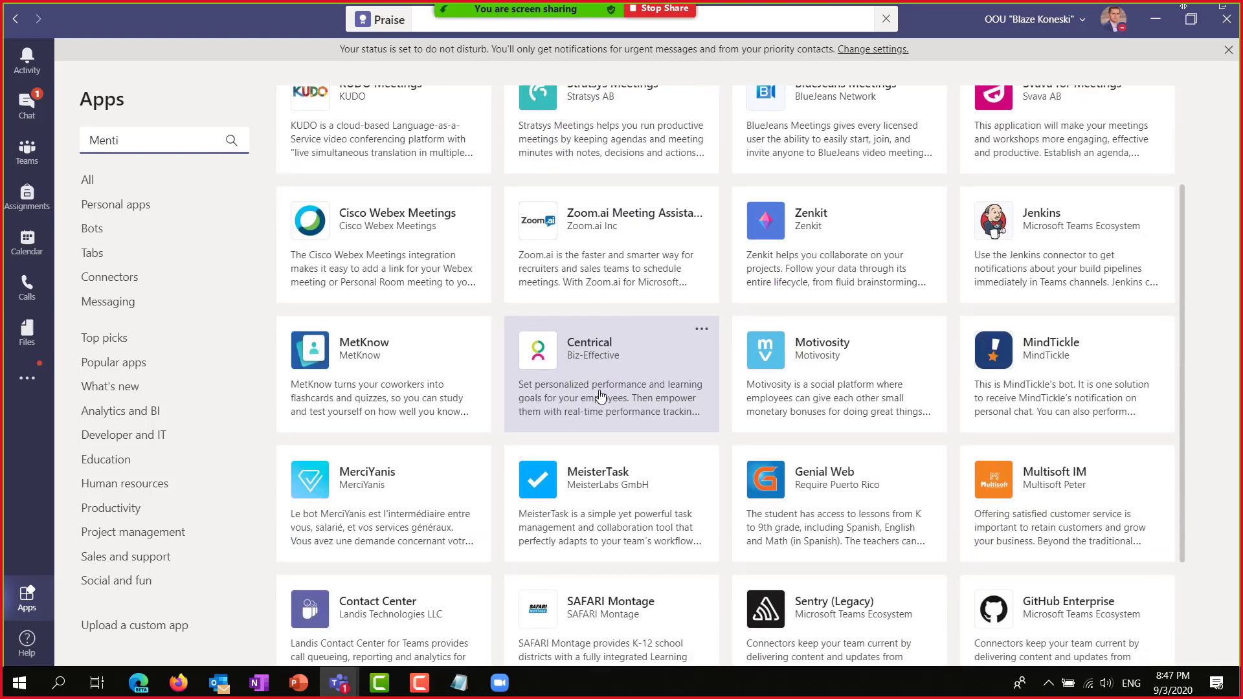
{"action": "scroll", "coordinate": [298, 314], "scroll_direction": "up", "scroll_amount": 5}
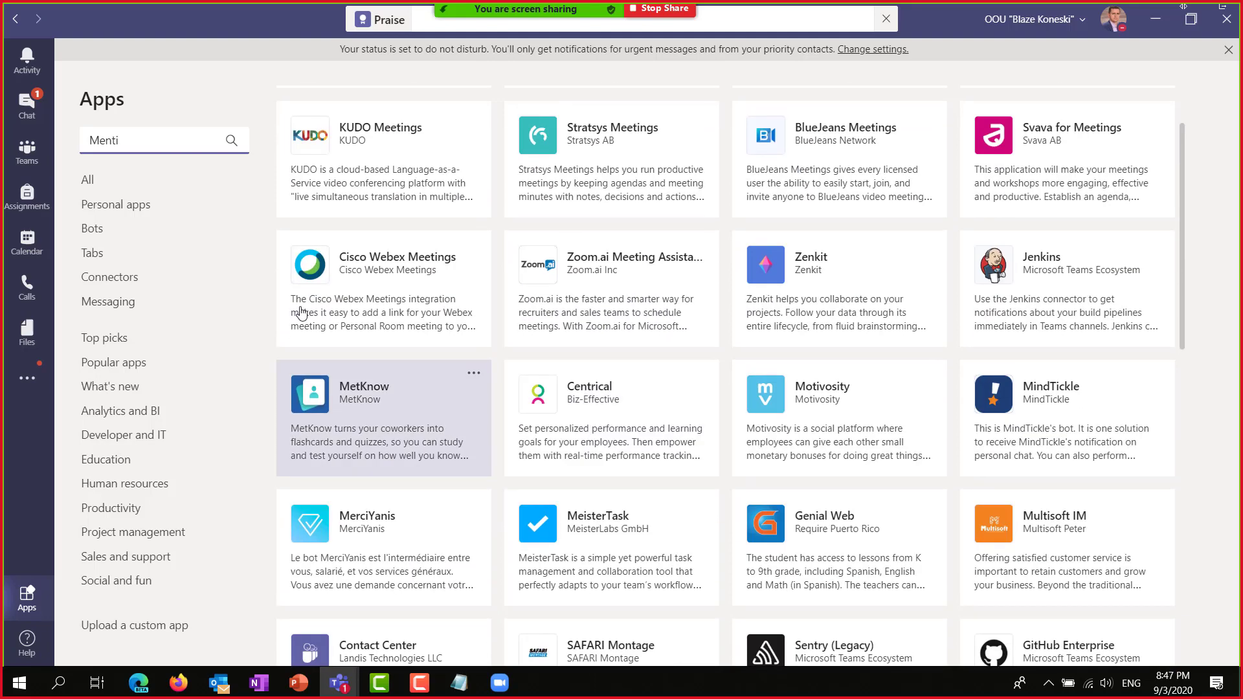
{"action": "left_click_drag", "start_coordinate": [130, 144], "coordinate": [40, 143]}
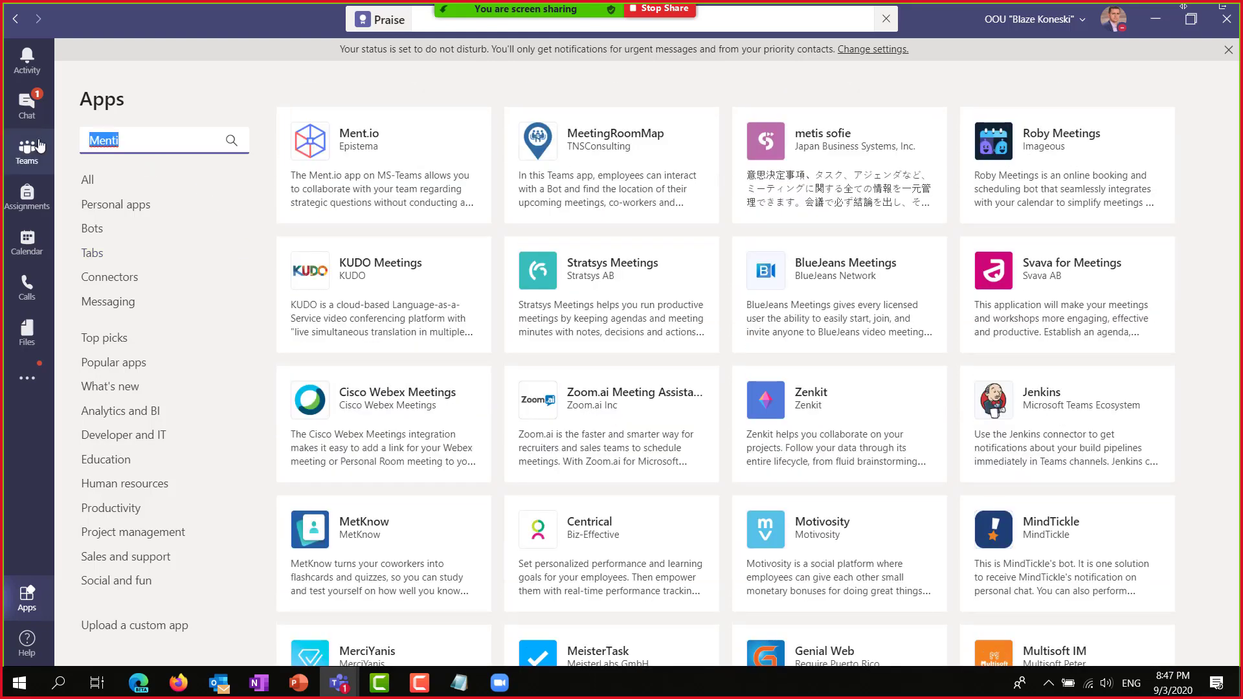
{"action": "key", "text": "BackSpace"}
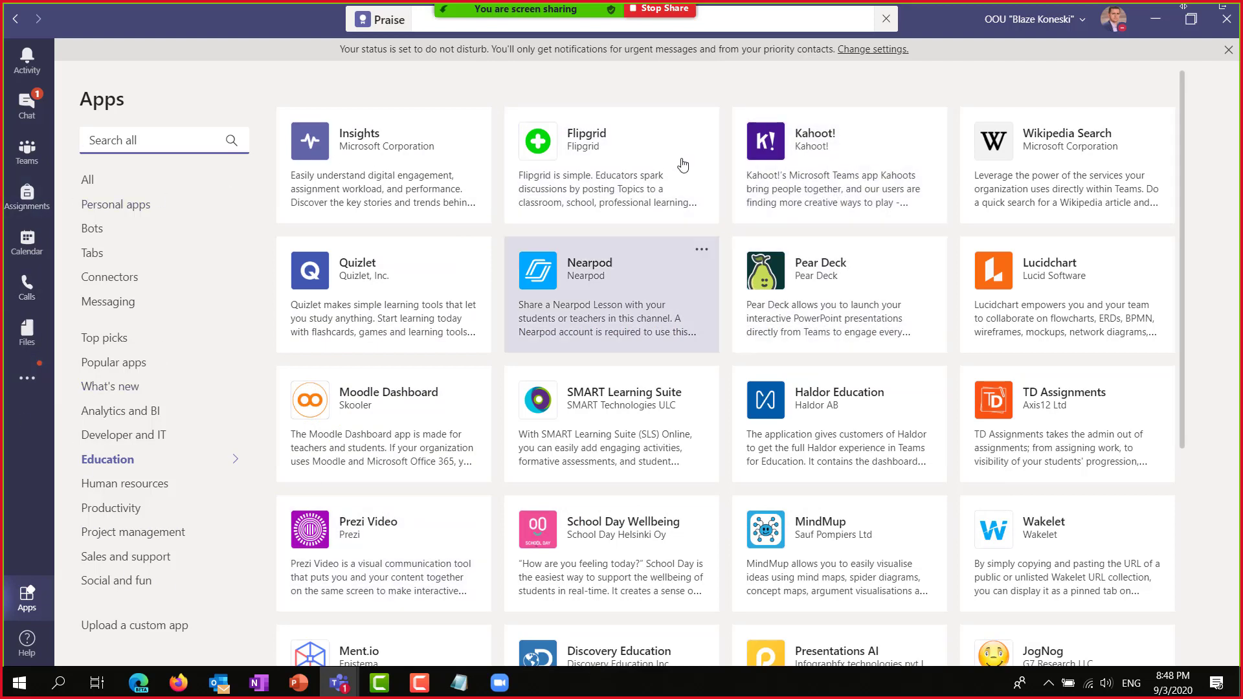
Add Kahoot! to a team, searching 'Mate' and picking Matematika7a > General, then Set up.
{"action": "left_click", "coordinate": [790, 142]}
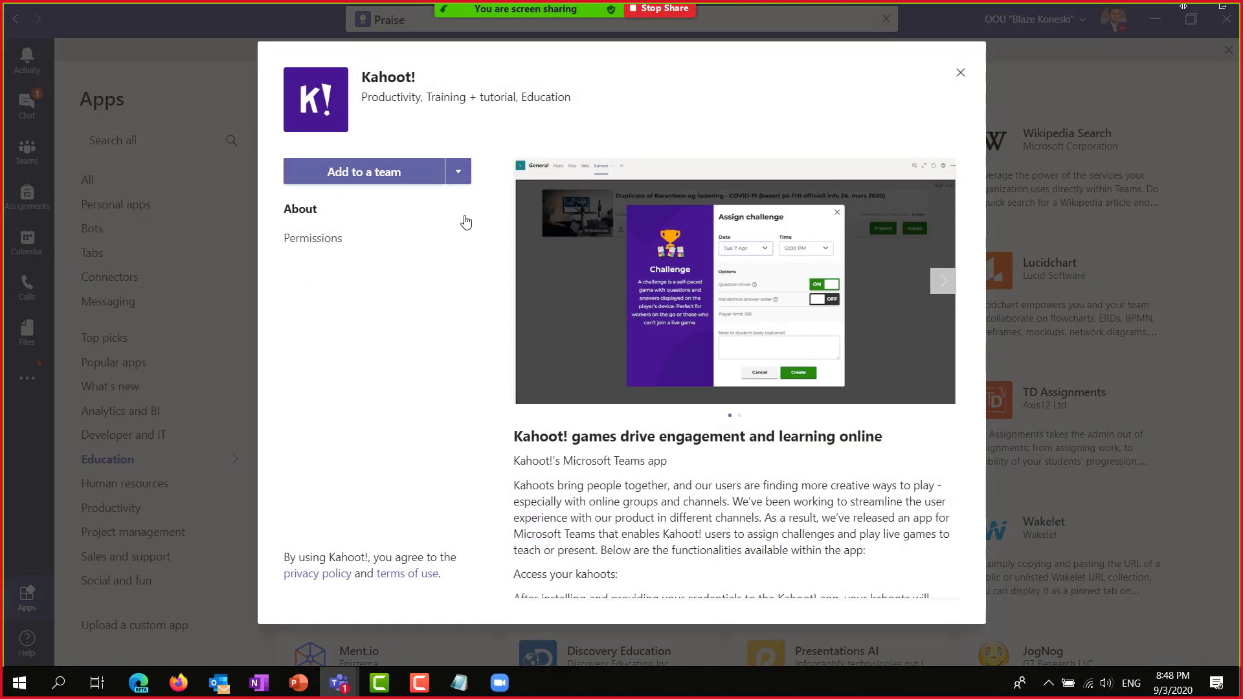
{"action": "left_click", "coordinate": [461, 175]}
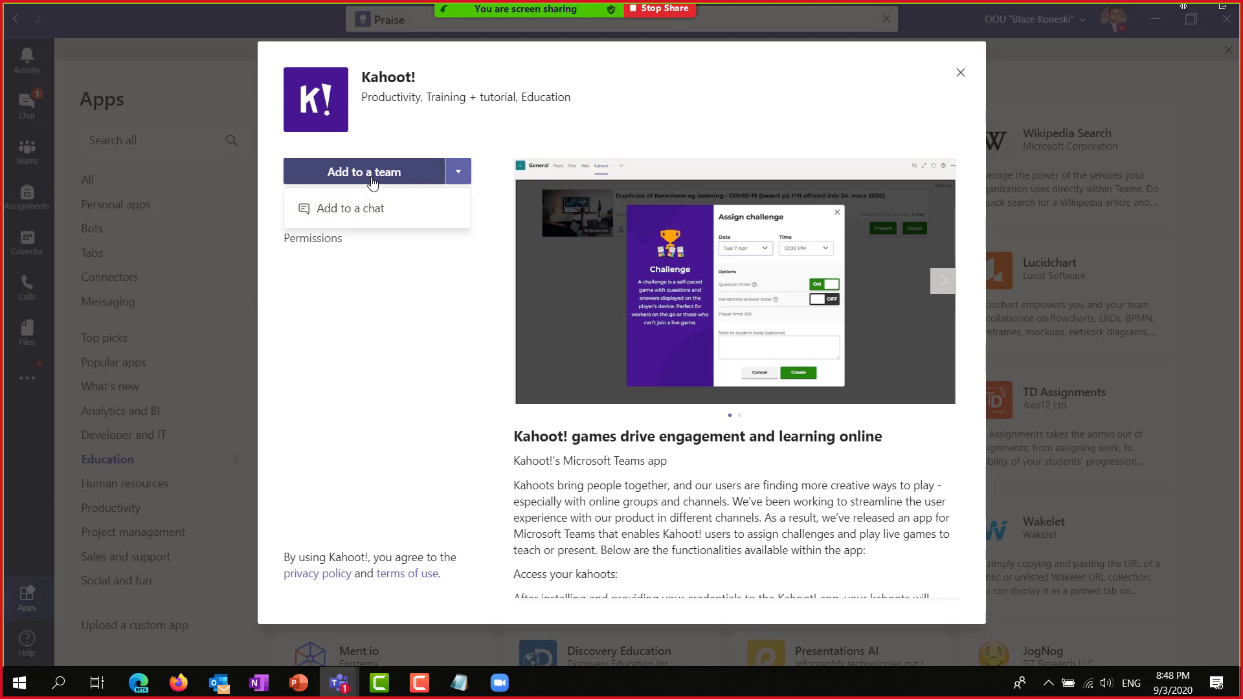
{"action": "left_click", "coordinate": [372, 180]}
{"action": "left_click", "coordinate": [470, 357]}
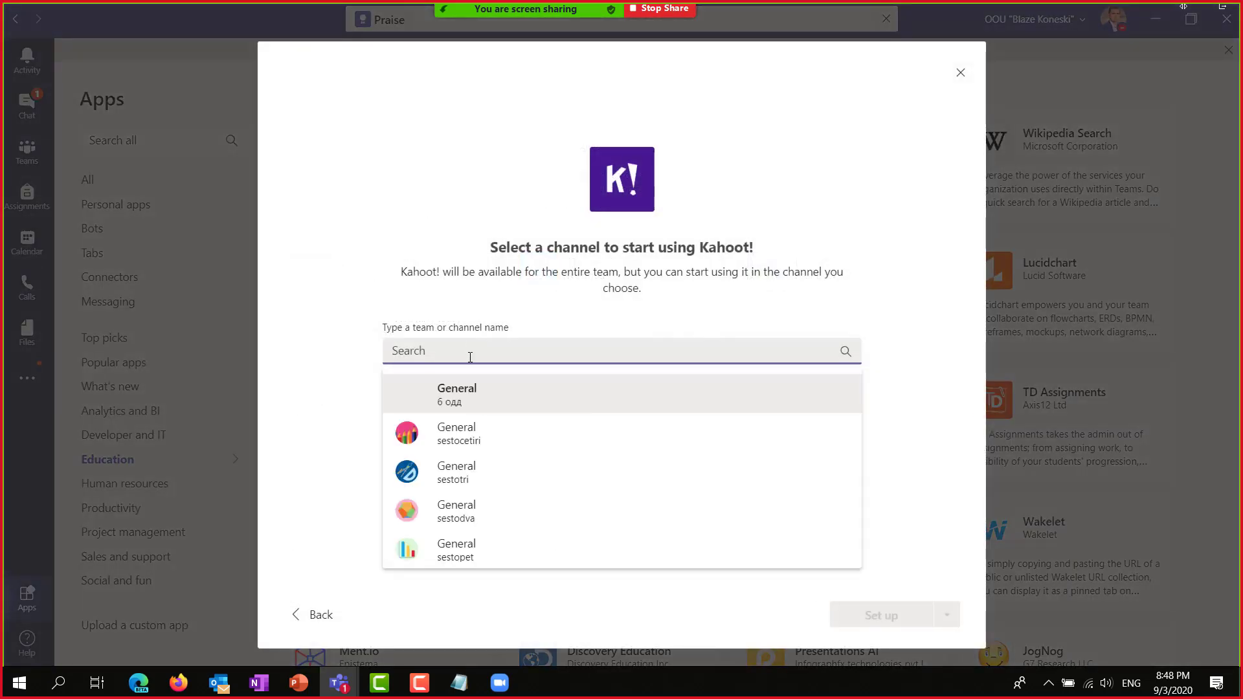
{"action": "type", "text": "Mate"}
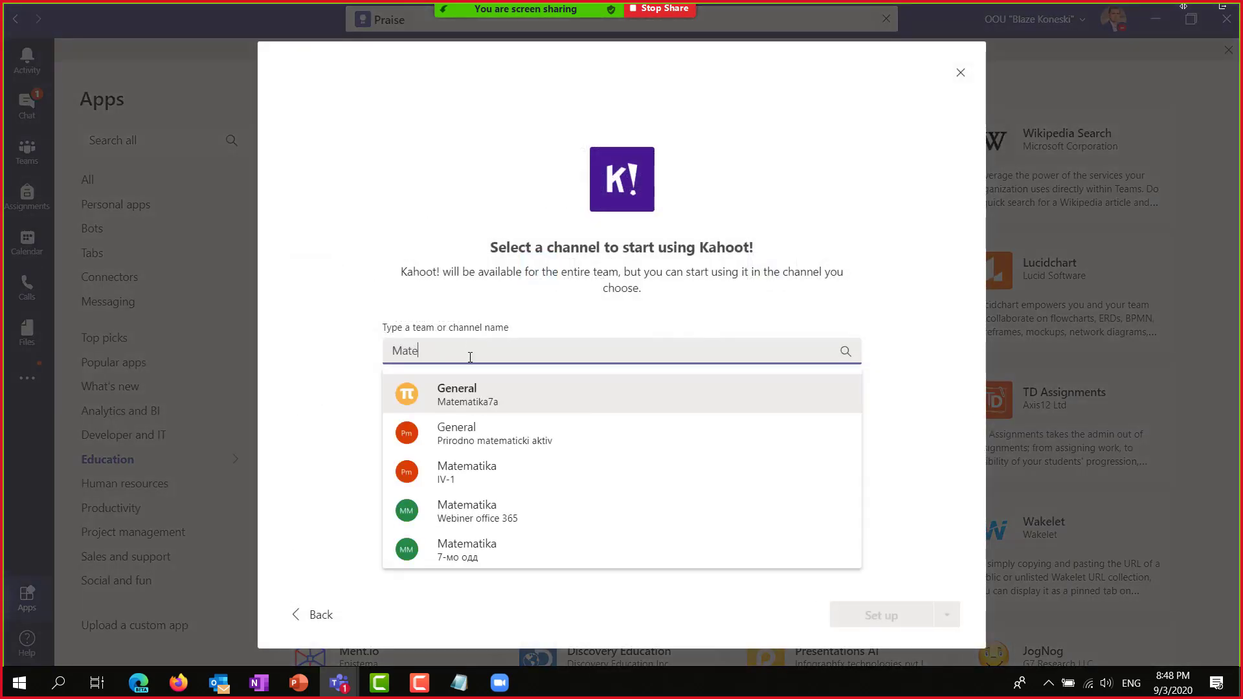
{"action": "left_click", "coordinate": [479, 407]}
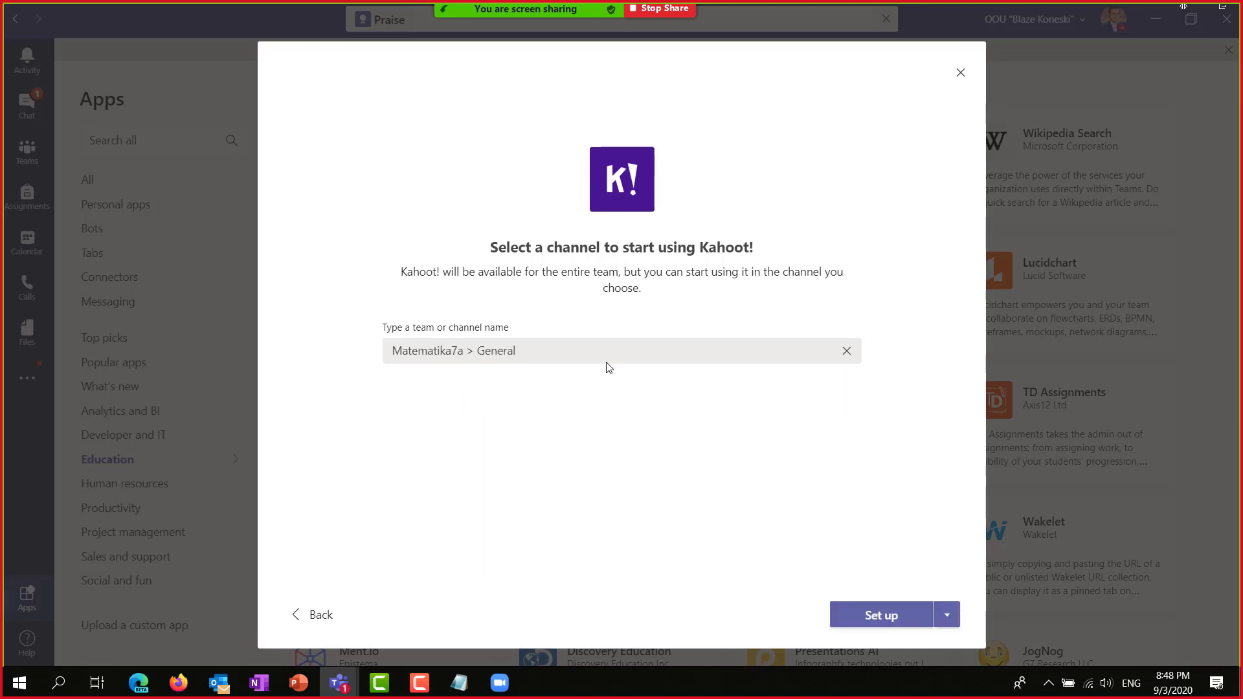
{"action": "left_click", "coordinate": [868, 619]}
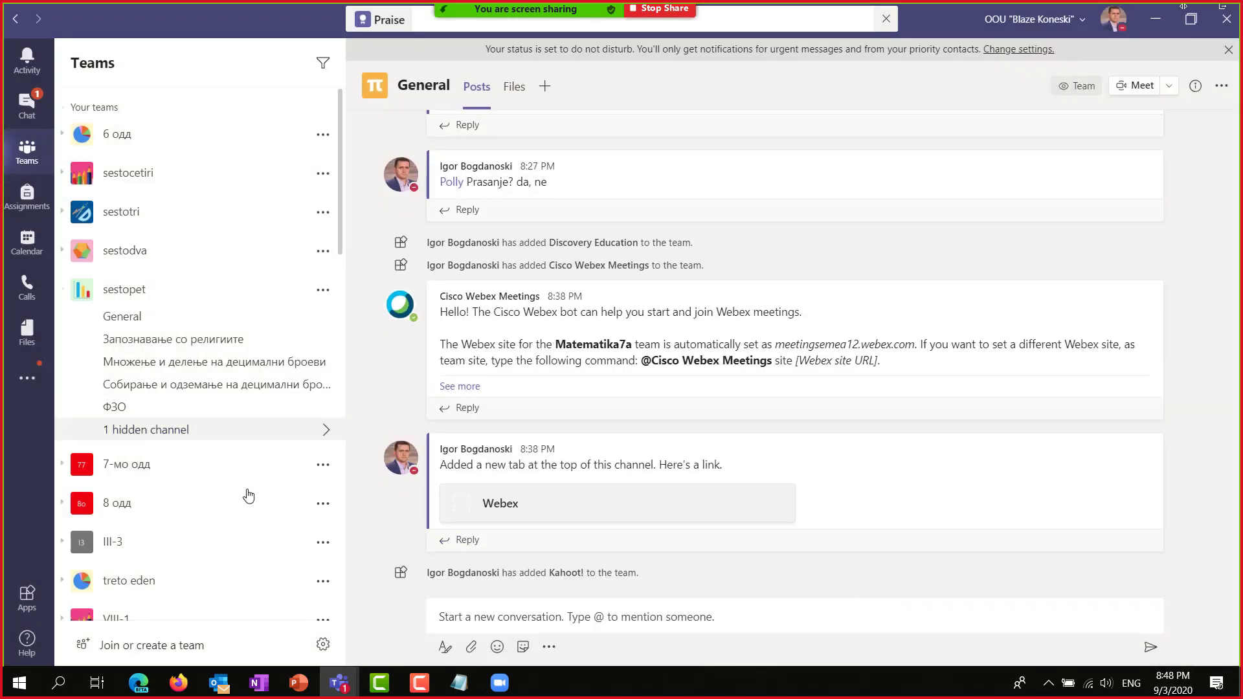
Try signing in to Kahoot! with the school Microsoft account, then reopen the sign-in form.
{"action": "scroll", "coordinate": [249, 496], "scroll_direction": "down", "scroll_amount": 15}
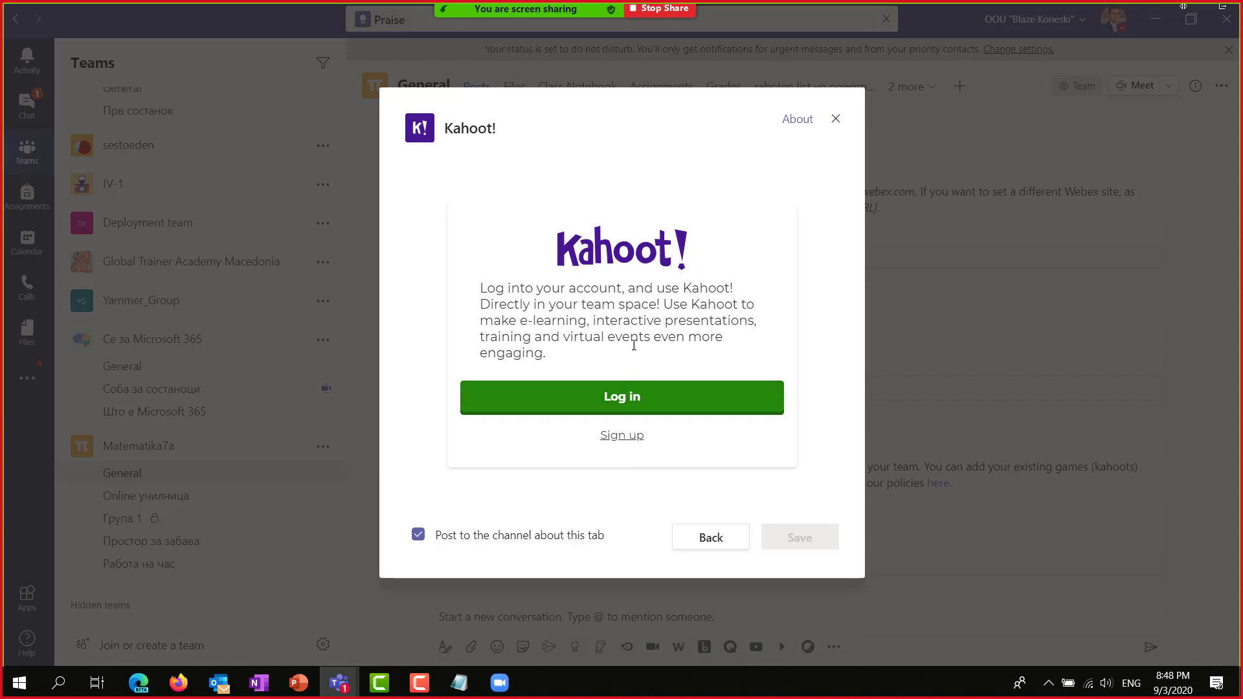
{"action": "left_click", "coordinate": [632, 405]}
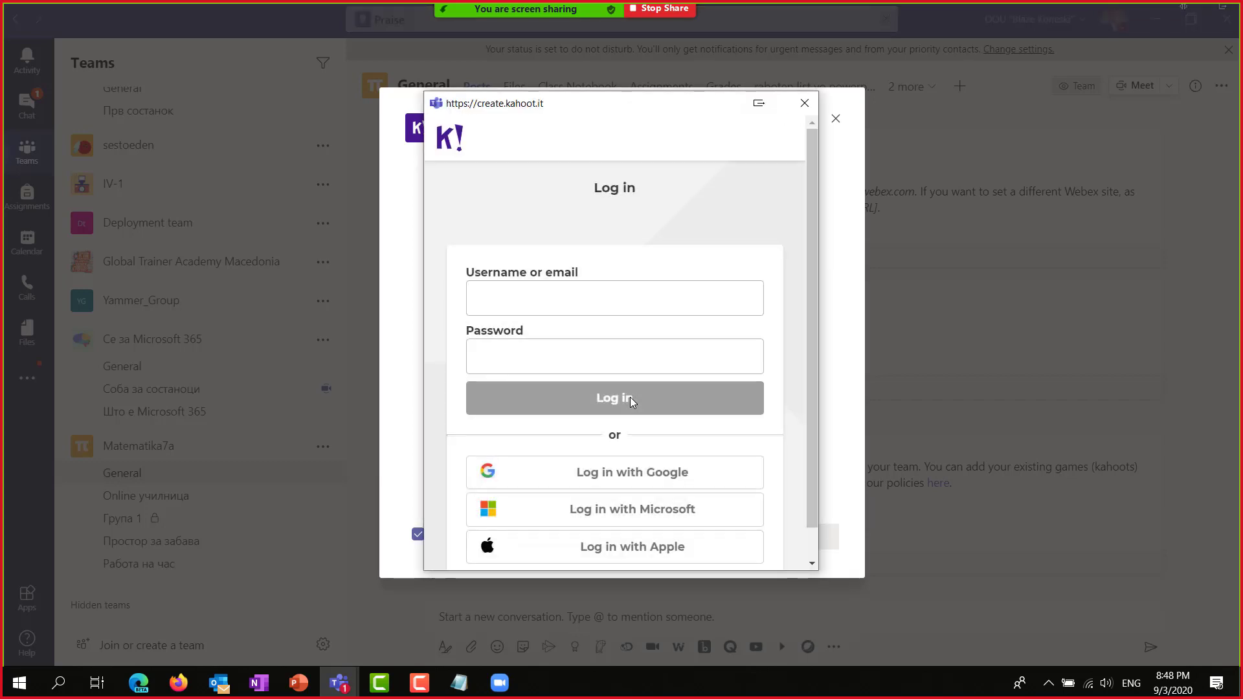
{"action": "left_click", "coordinate": [670, 519]}
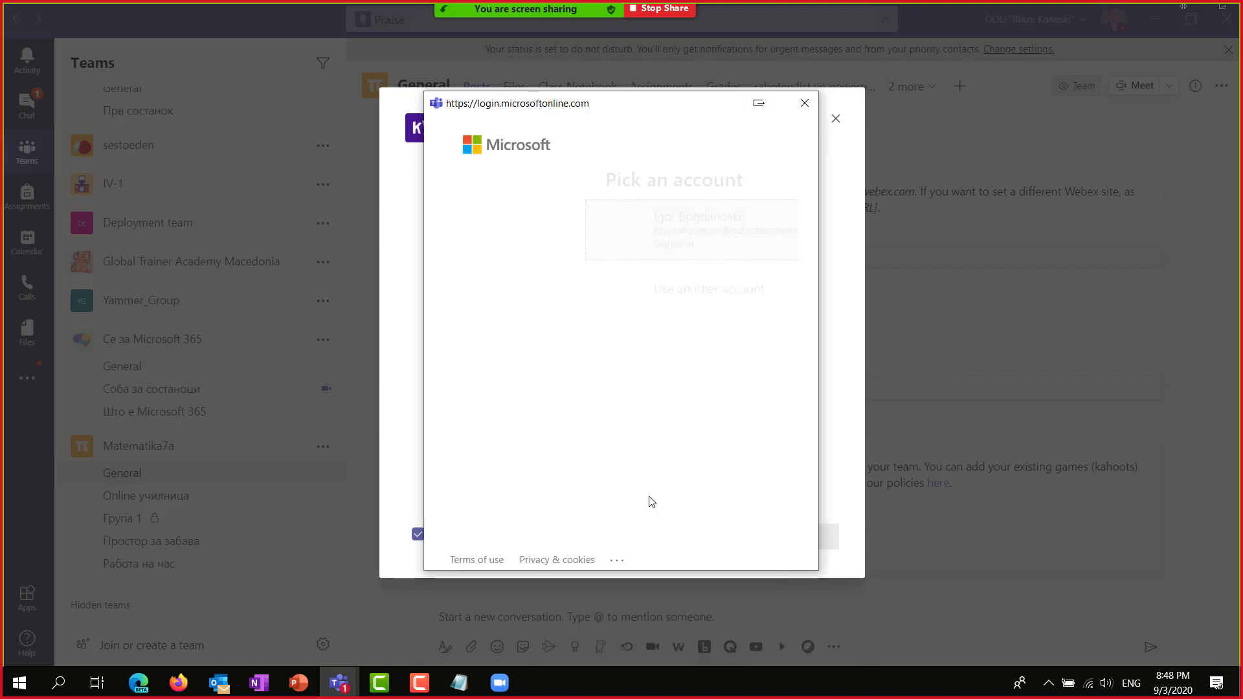
{"action": "left_click", "coordinate": [549, 242]}
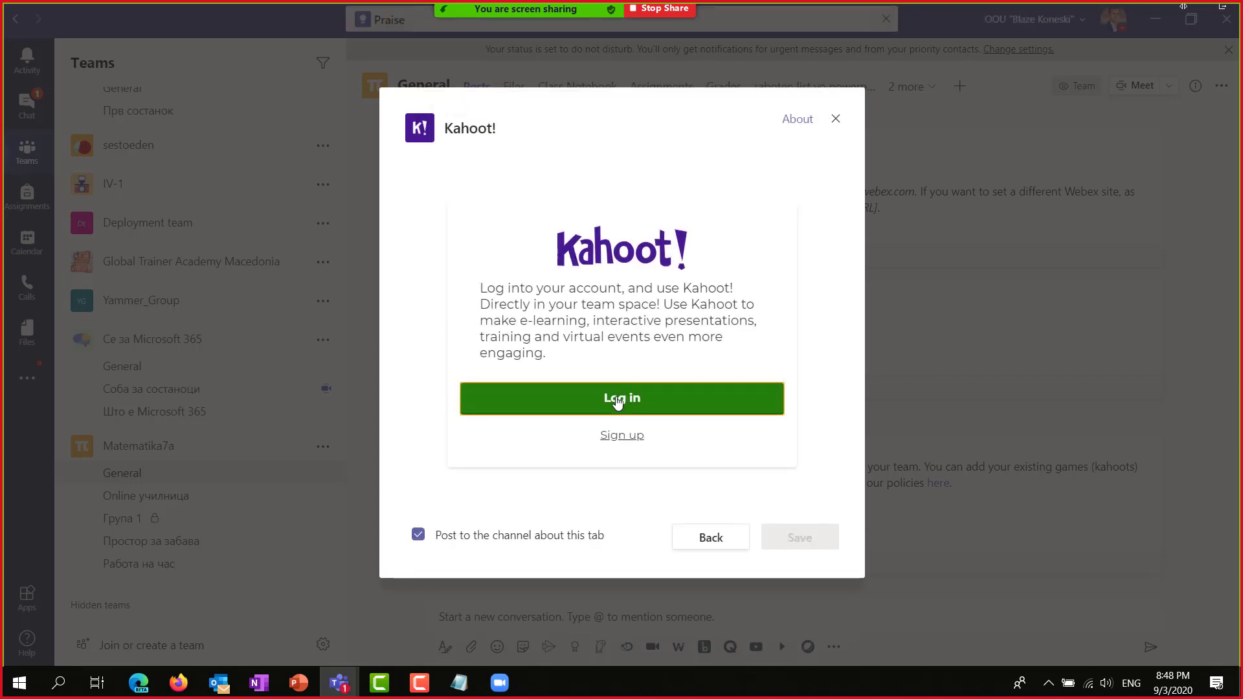
{"action": "left_click", "coordinate": [618, 399]}
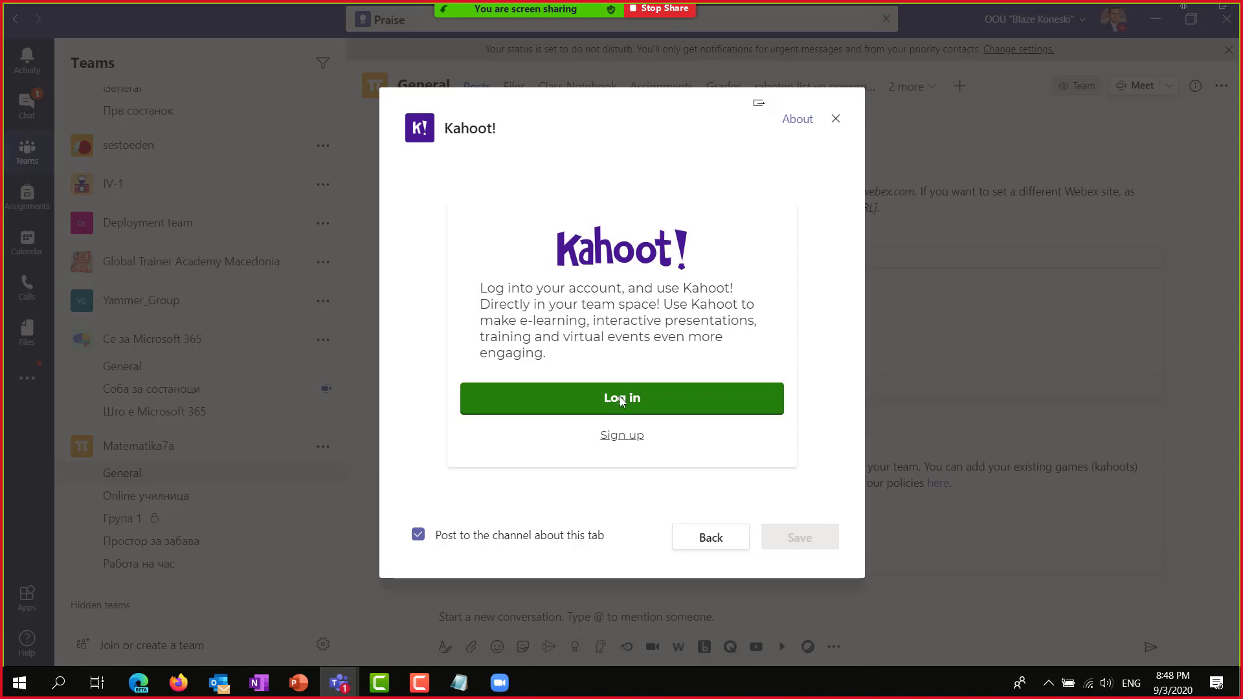
Enter the Kahoot! username and password, submit, and reopen the empty sign-in form.
{"action": "scroll", "coordinate": [693, 477], "scroll_direction": "down", "scroll_amount": 1}
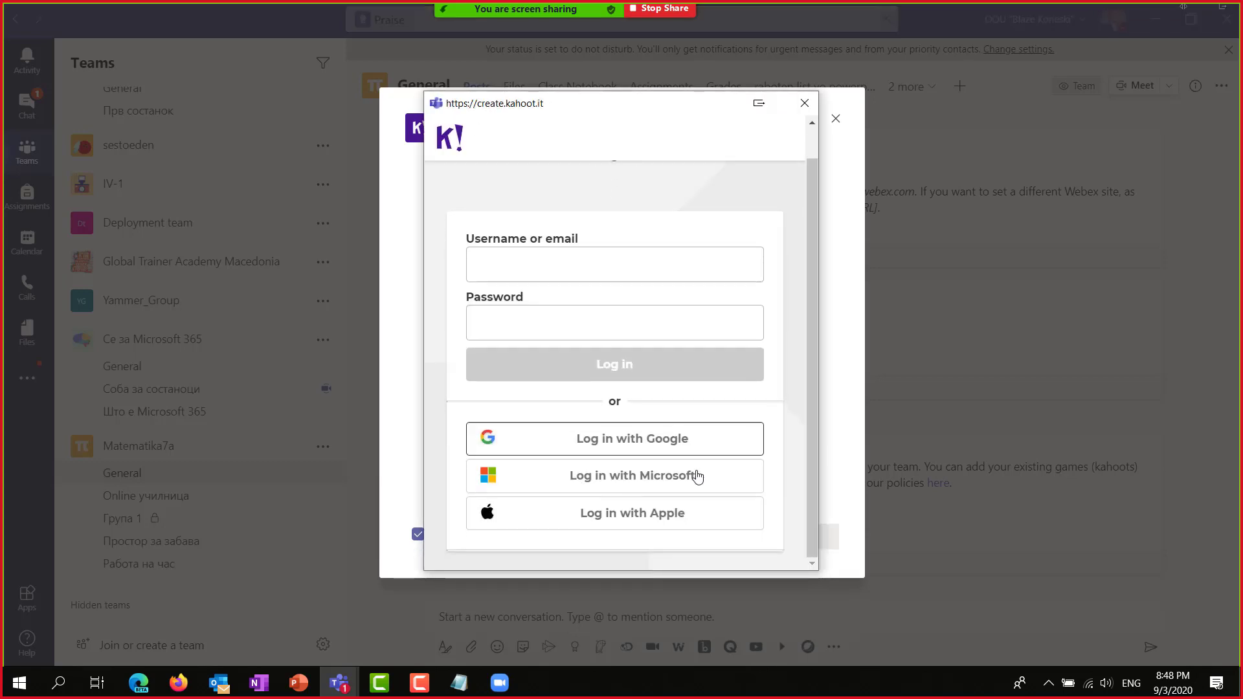
{"action": "left_click", "coordinate": [563, 257]}
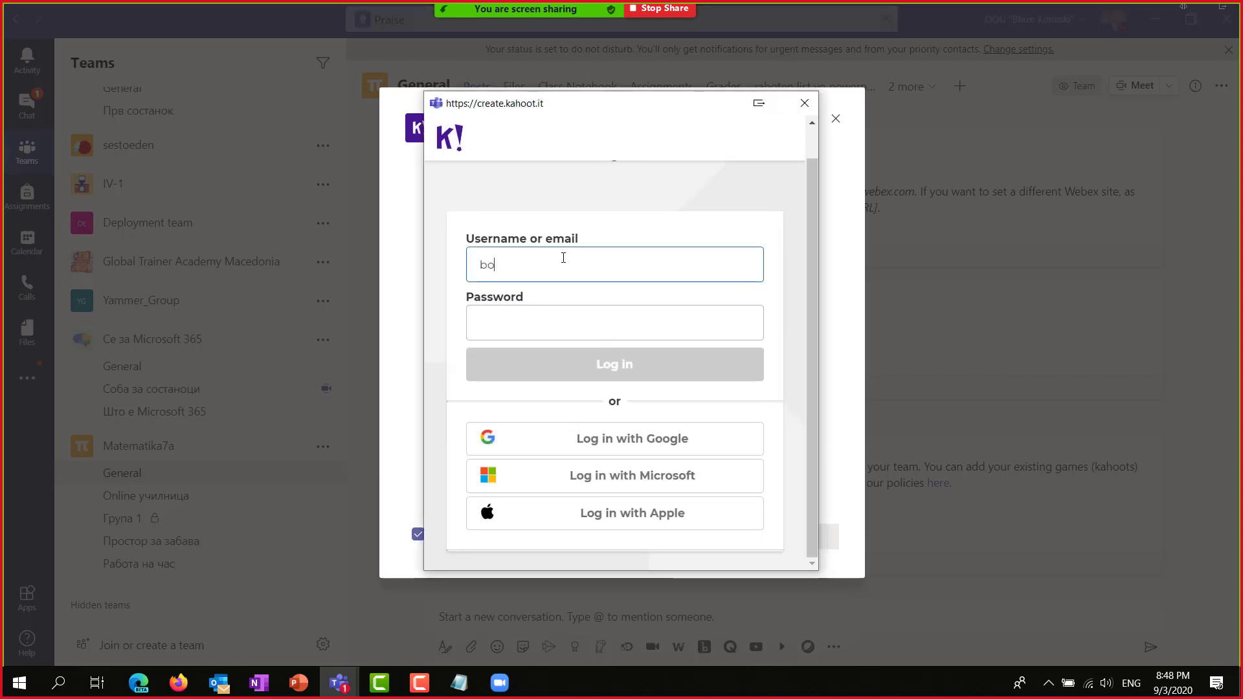
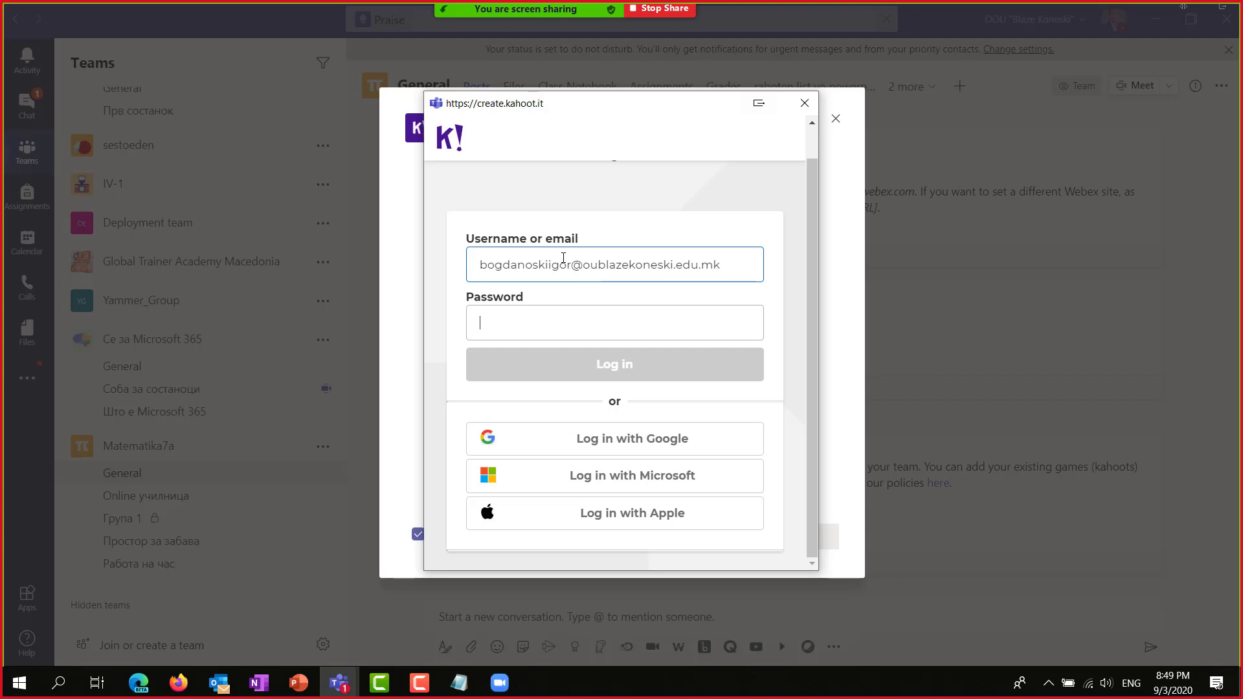
{"action": "type", "text": "••"}
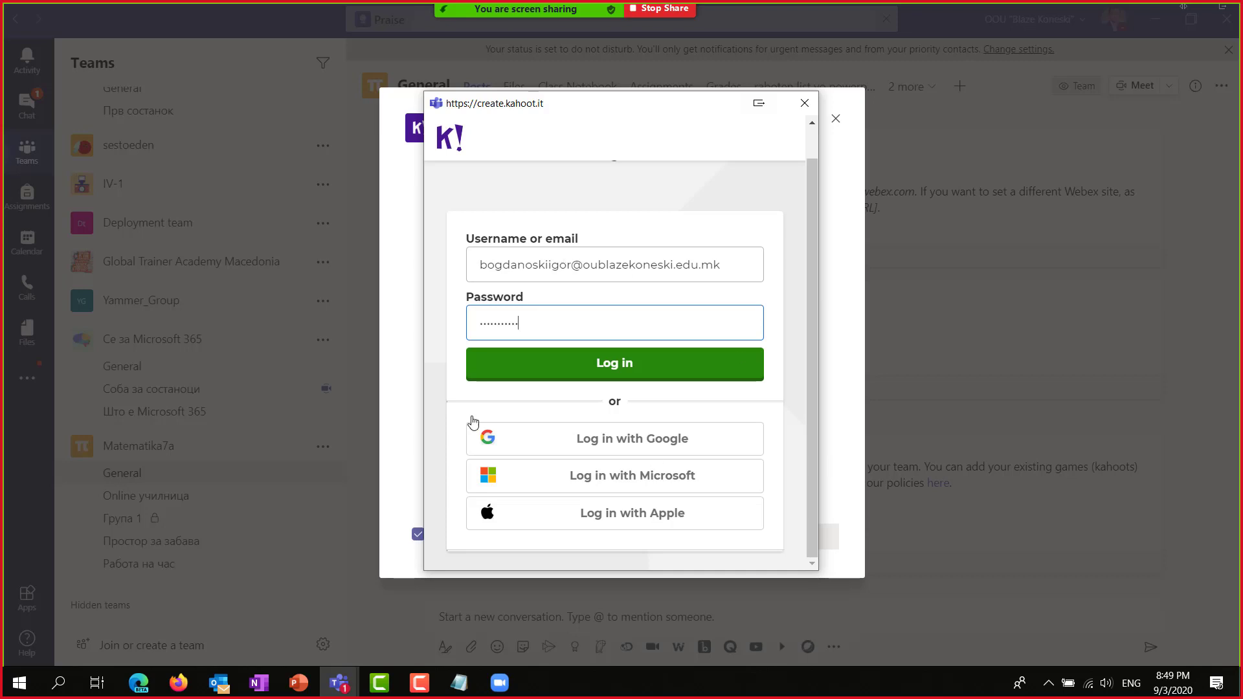
{"action": "left_click", "coordinate": [577, 367]}
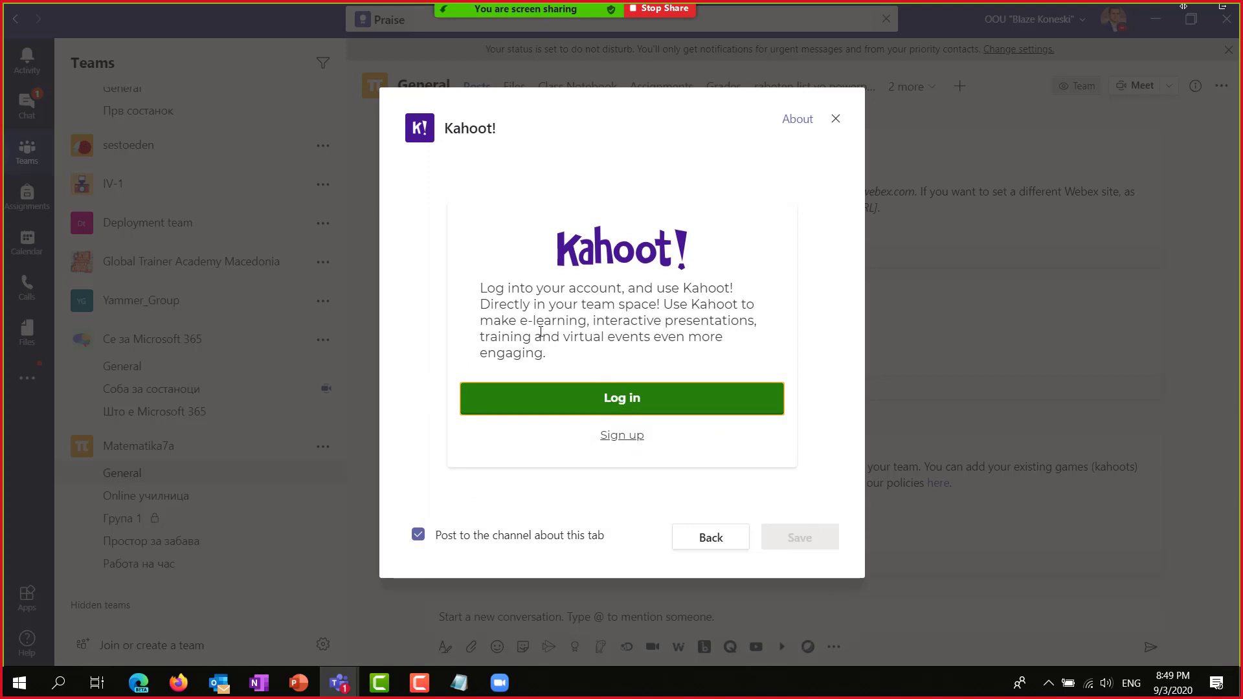
{"action": "left_click", "coordinate": [625, 400]}
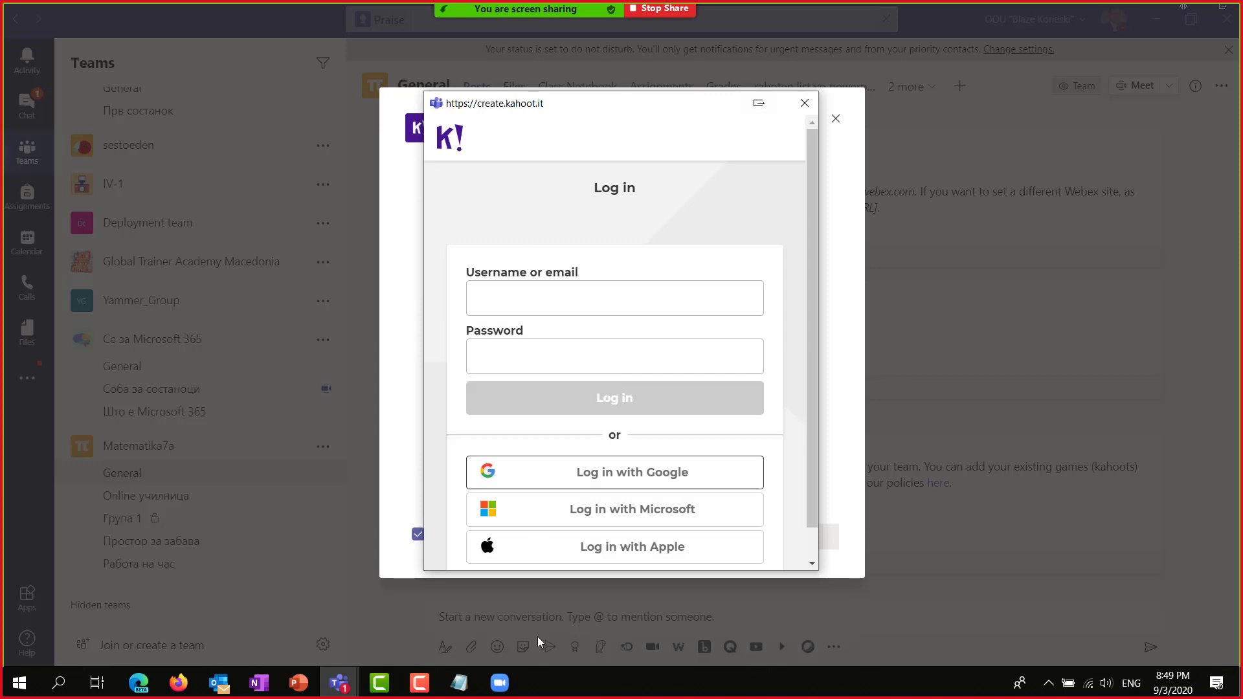
{"action": "left_click", "coordinate": [138, 683]}
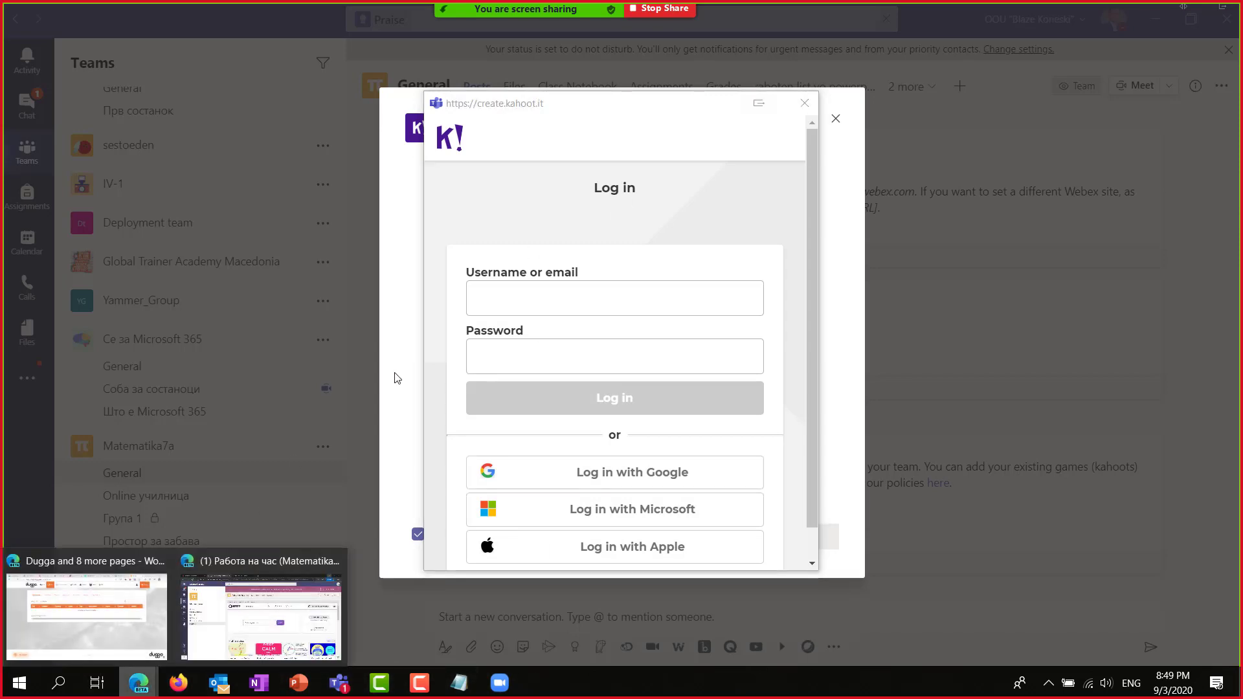
Open kahoot.com in a new Edge tab and log in with the saved account.
{"action": "left_click", "coordinate": [126, 599]}
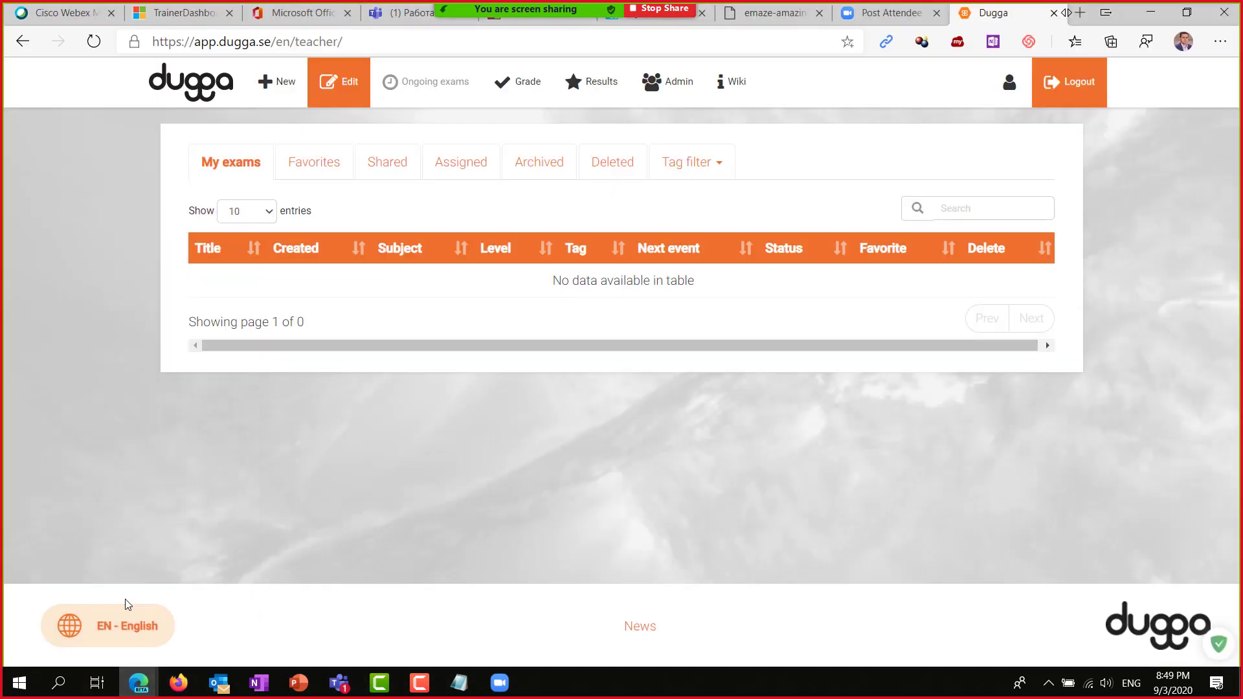
{"action": "key", "text": "ctrl+t"}
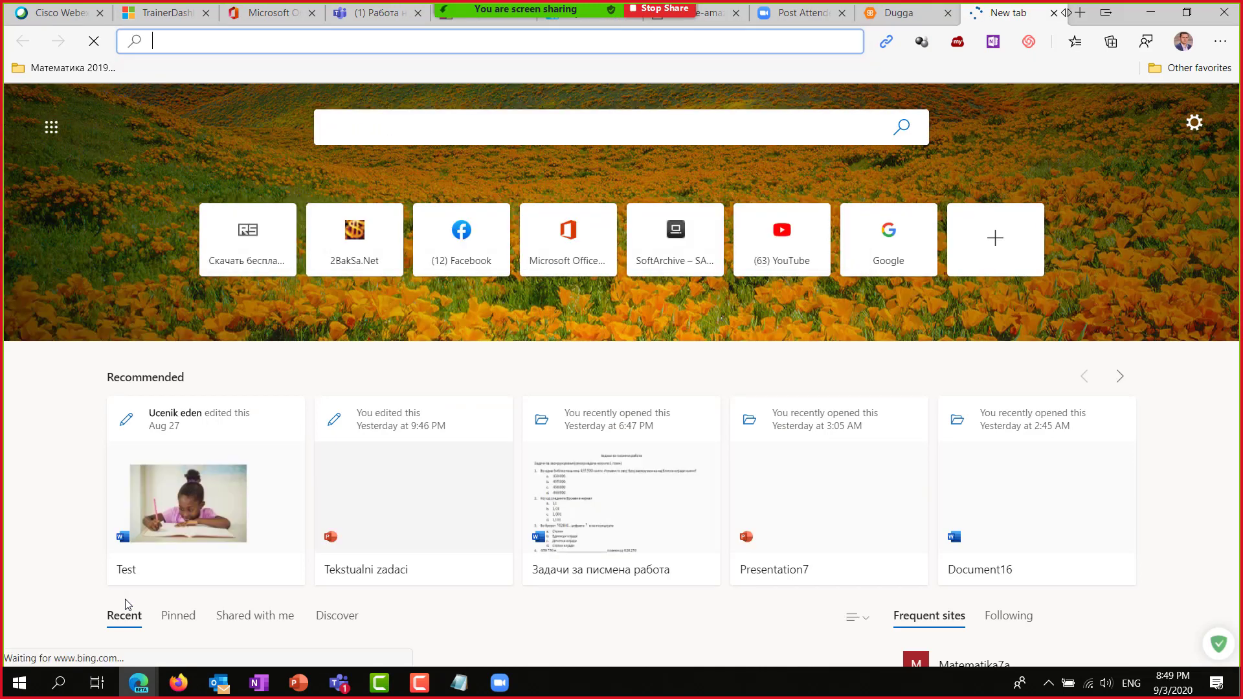
{"action": "type", "text": "kahoot.c"}
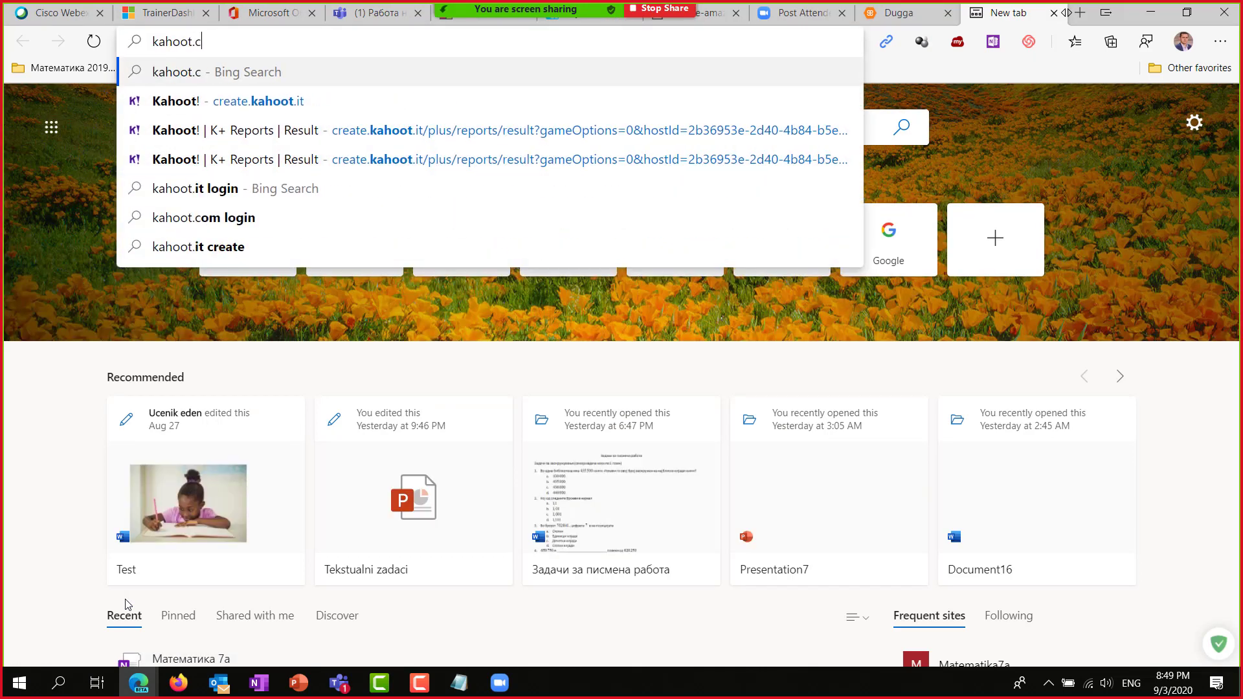
{"action": "type", "text": "om"}
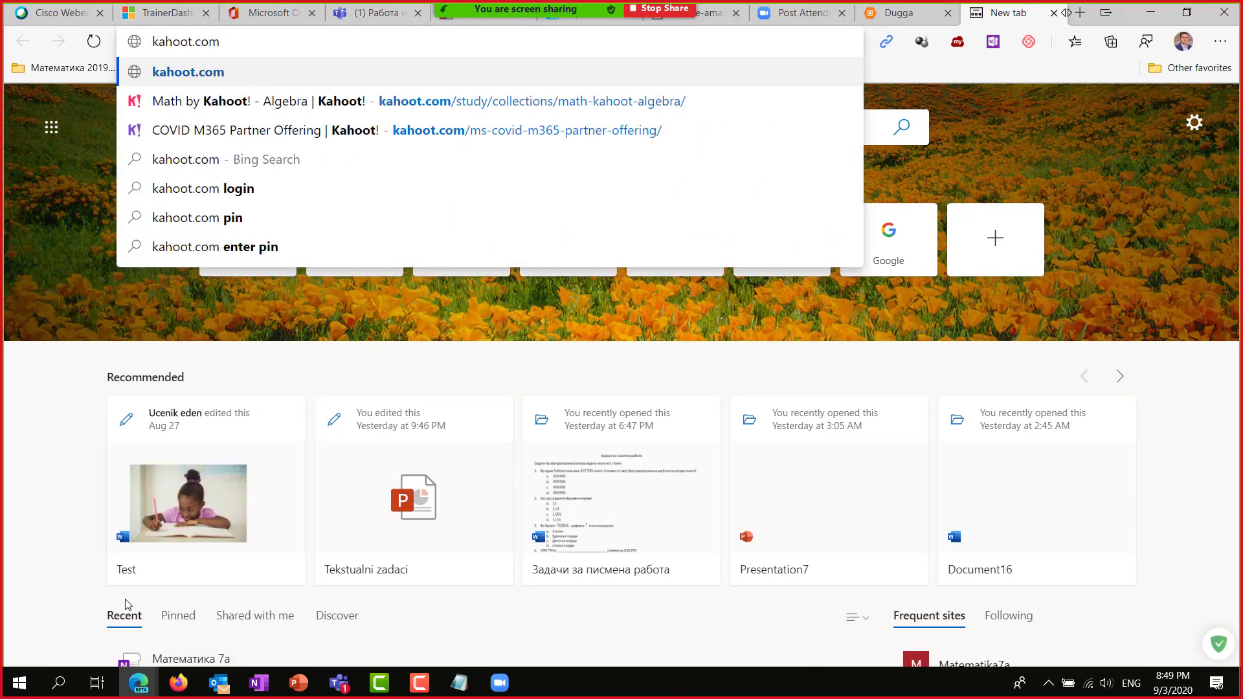
{"action": "key", "text": "Return"}
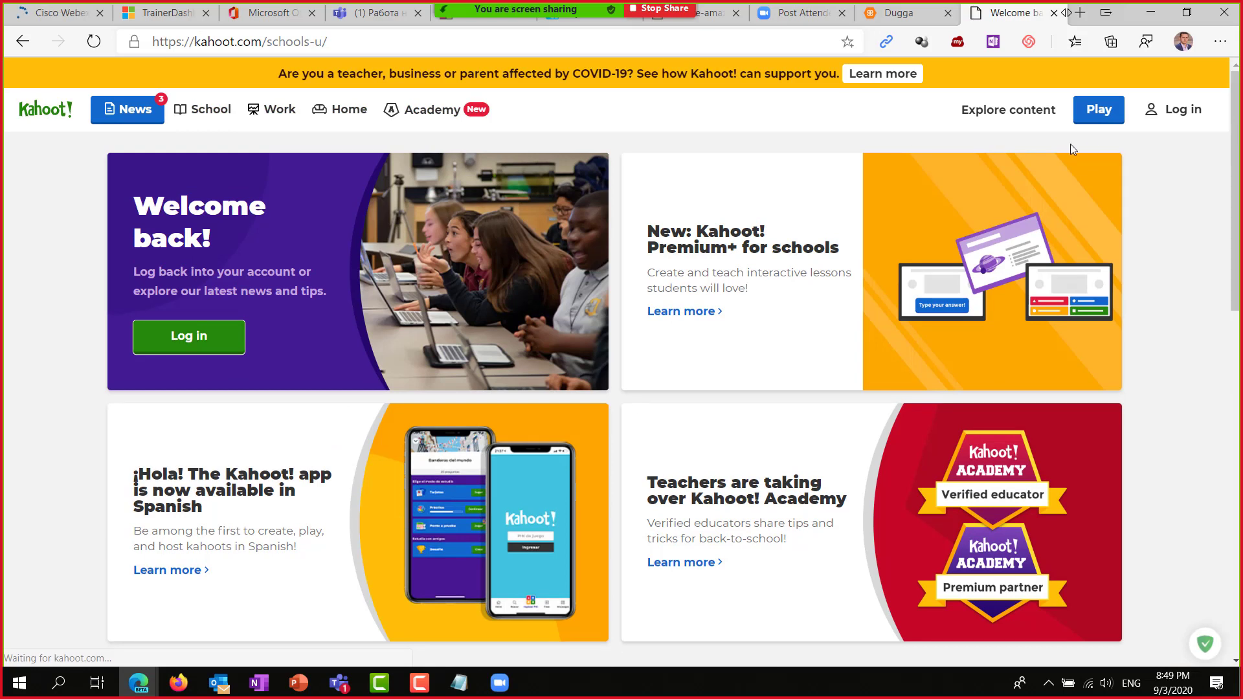
{"action": "left_click", "coordinate": [1180, 114]}
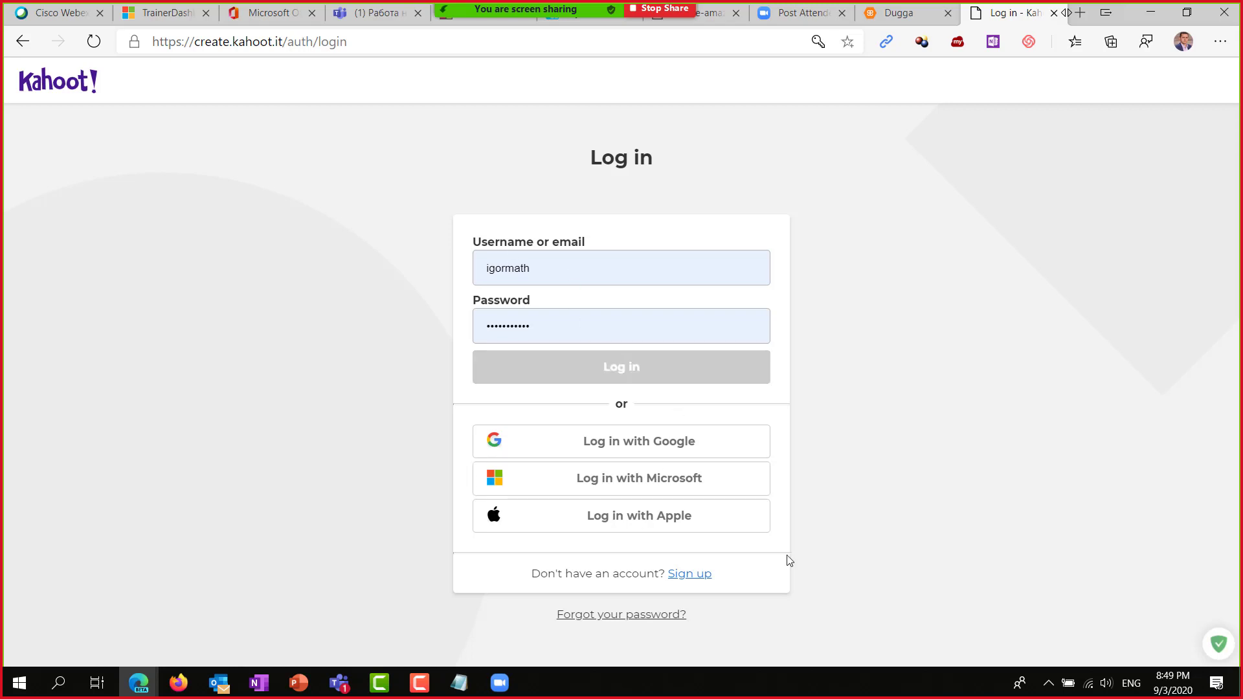
{"action": "left_click", "coordinate": [657, 370]}
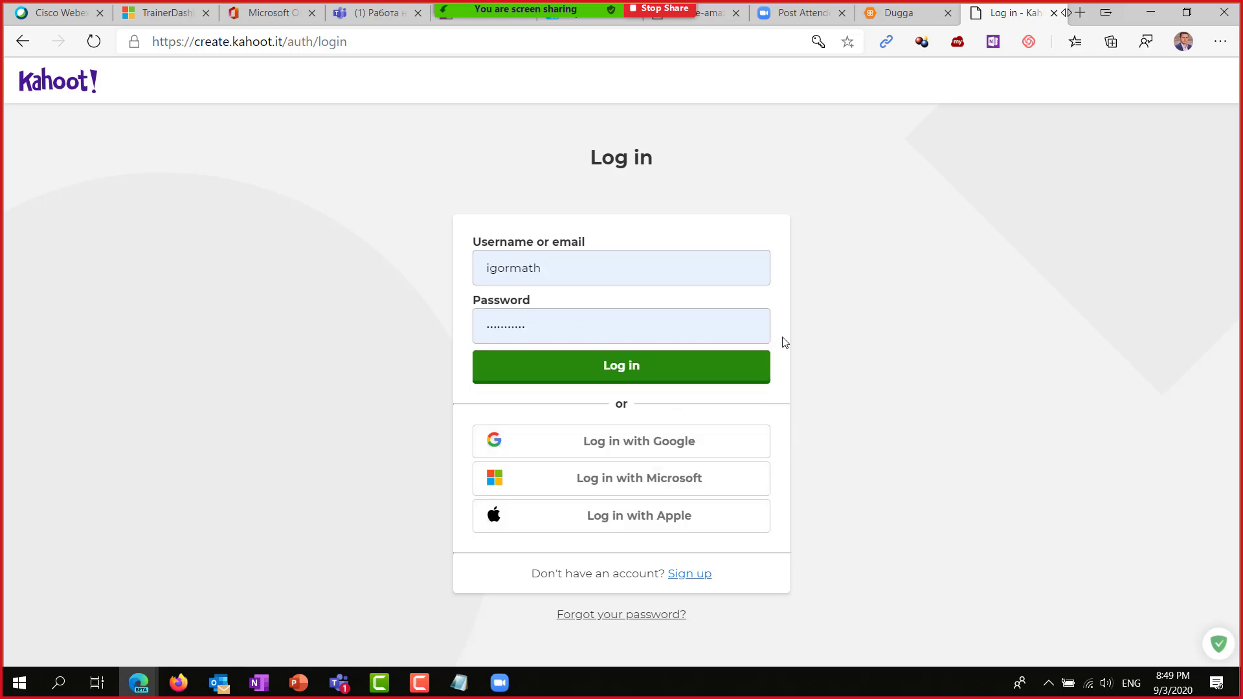
{"action": "left_click", "coordinate": [565, 268]}
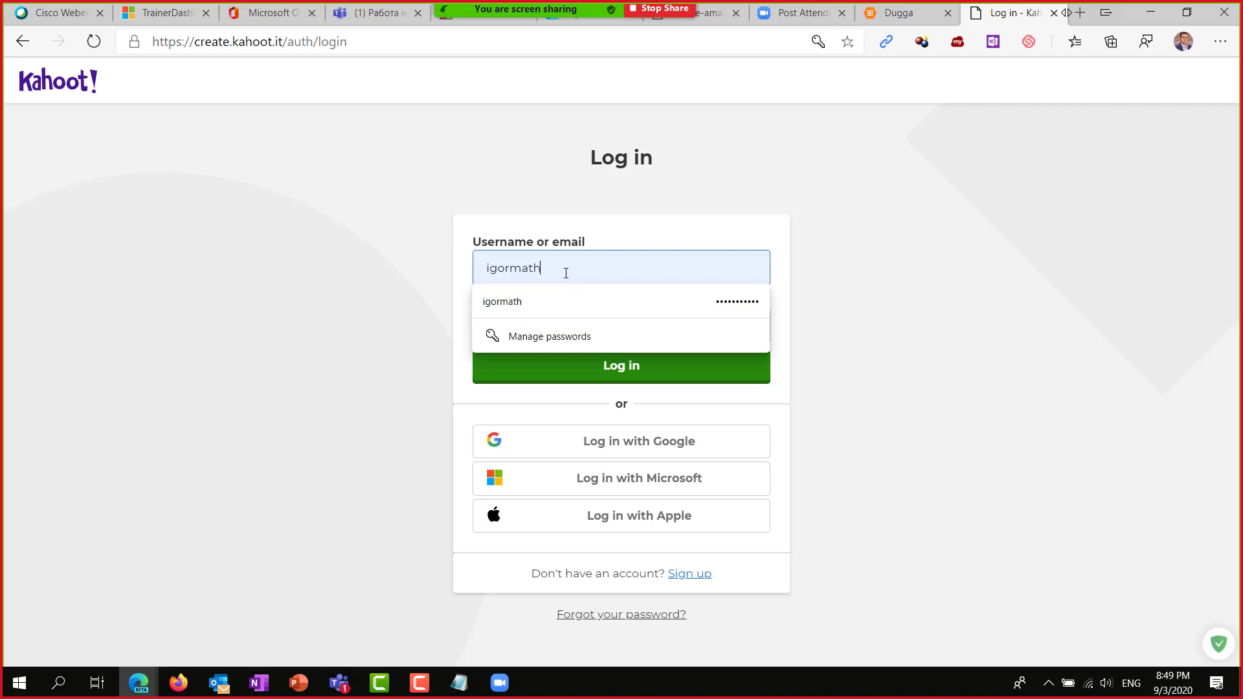
{"action": "left_click", "coordinate": [600, 355]}
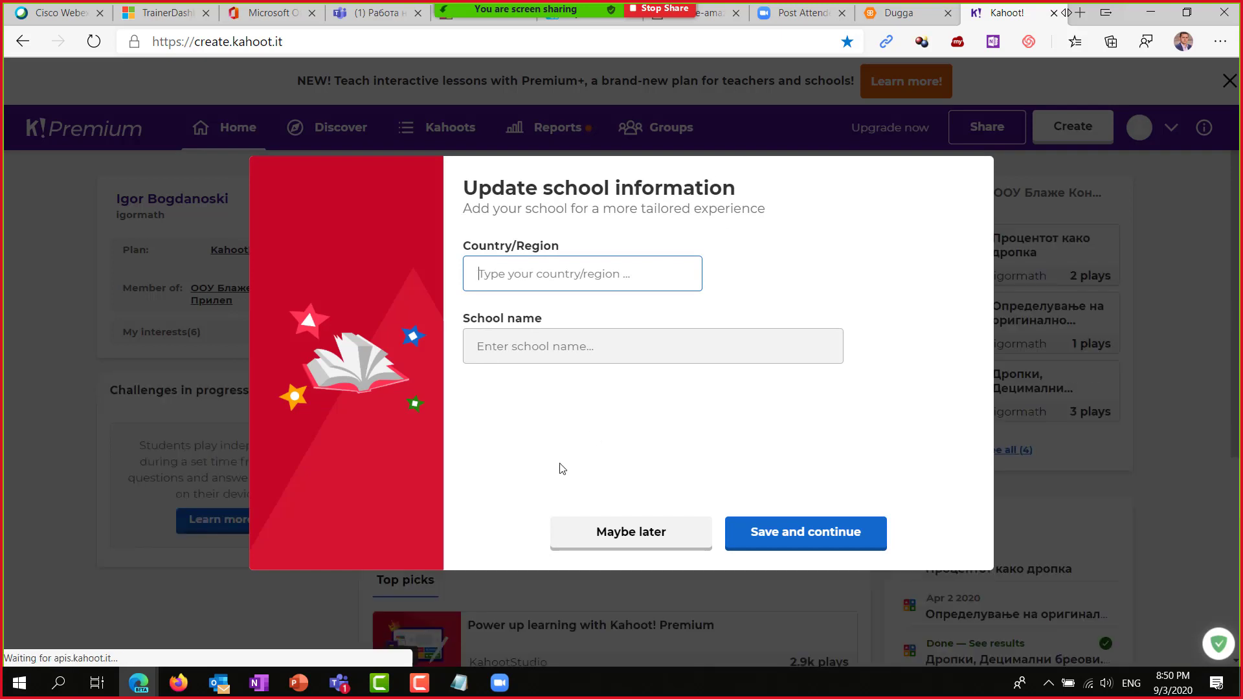
Skip the school-info prompt with Maybe later and dismiss the Premium+ offer to reach the home page.
{"action": "left_click", "coordinate": [623, 535]}
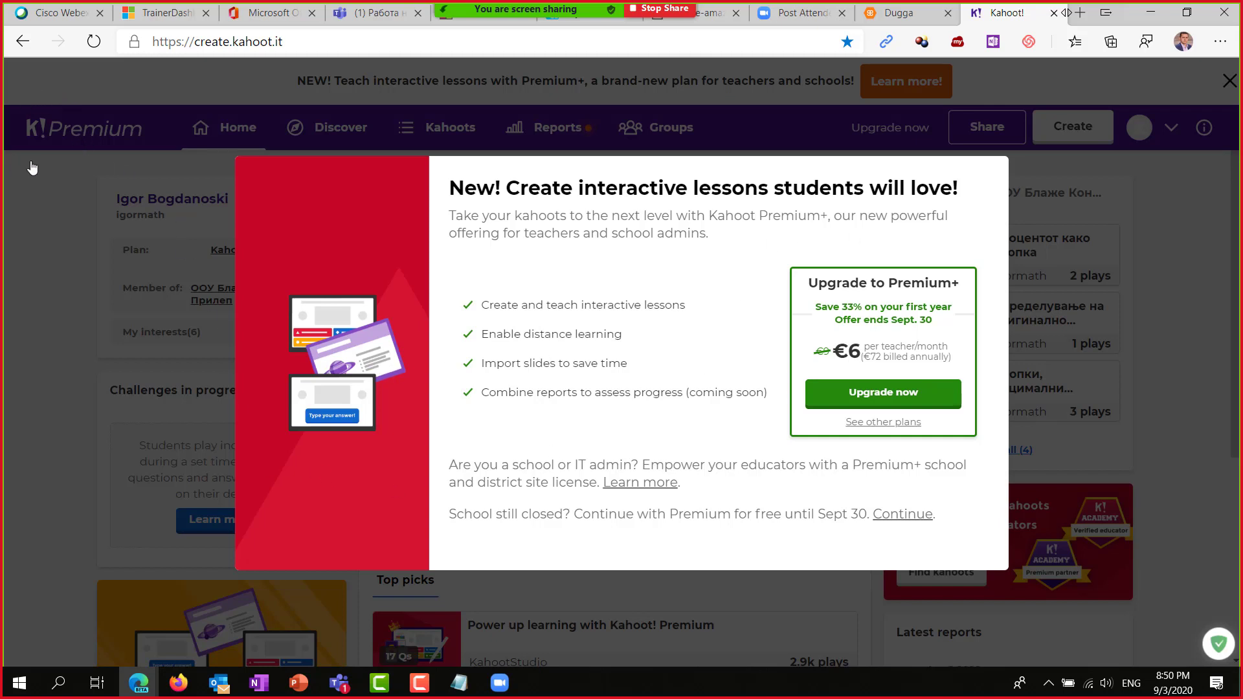
{"action": "key", "text": "Escape"}
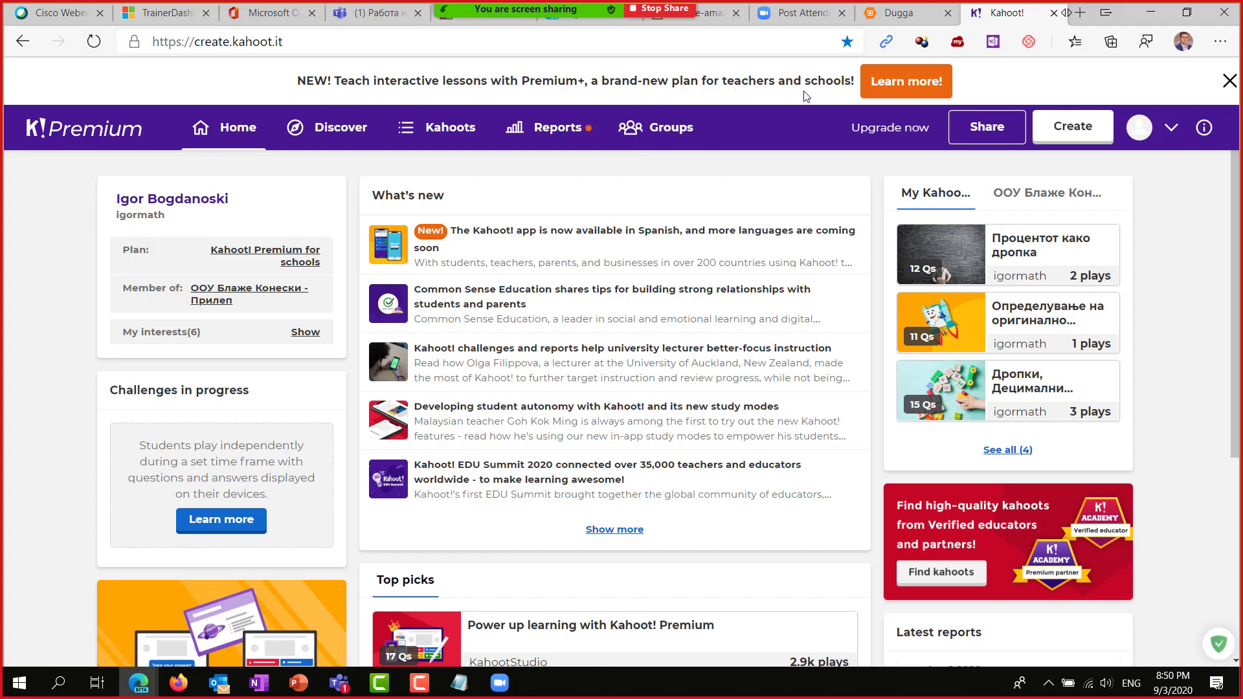
{"action": "mouse_move", "coordinate": [295, 82]}
{"action": "left_mouse_down"}
{"action": "mouse_move", "coordinate": [472, 80]}
{"action": "mouse_move", "coordinate": [318, 75]}
{"action": "left_mouse_up"}
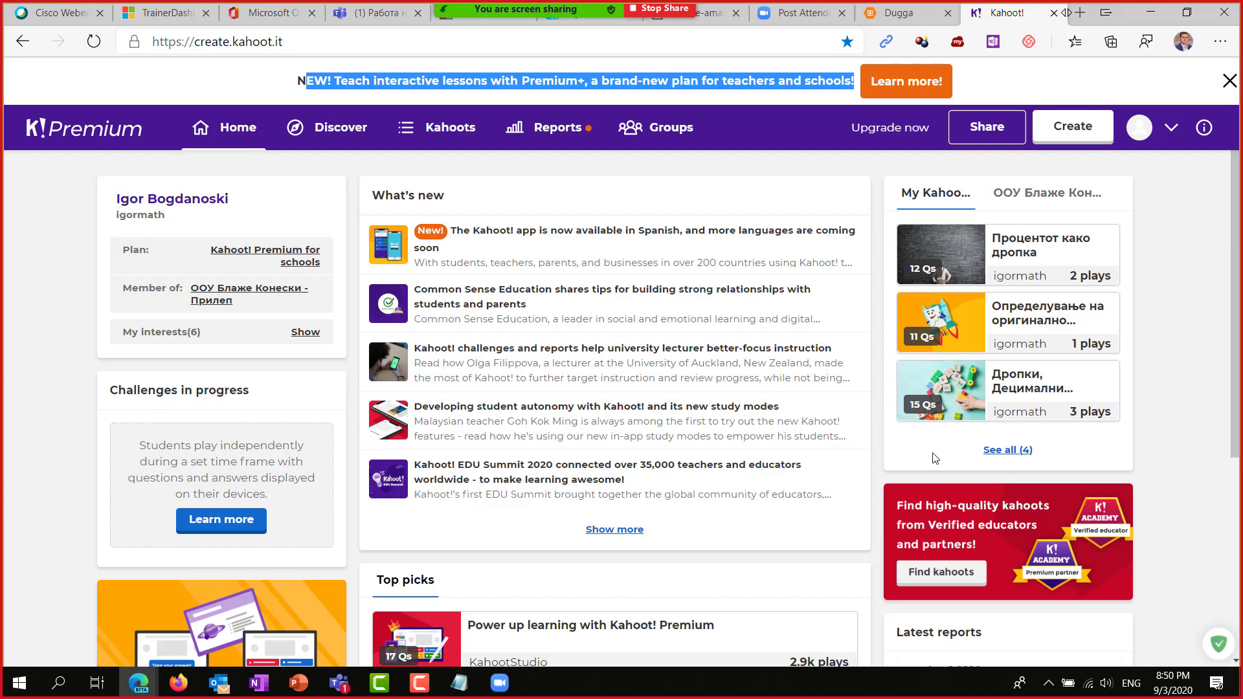
{"action": "scroll", "coordinate": [826, 422], "scroll_direction": "down", "scroll_amount": 5}
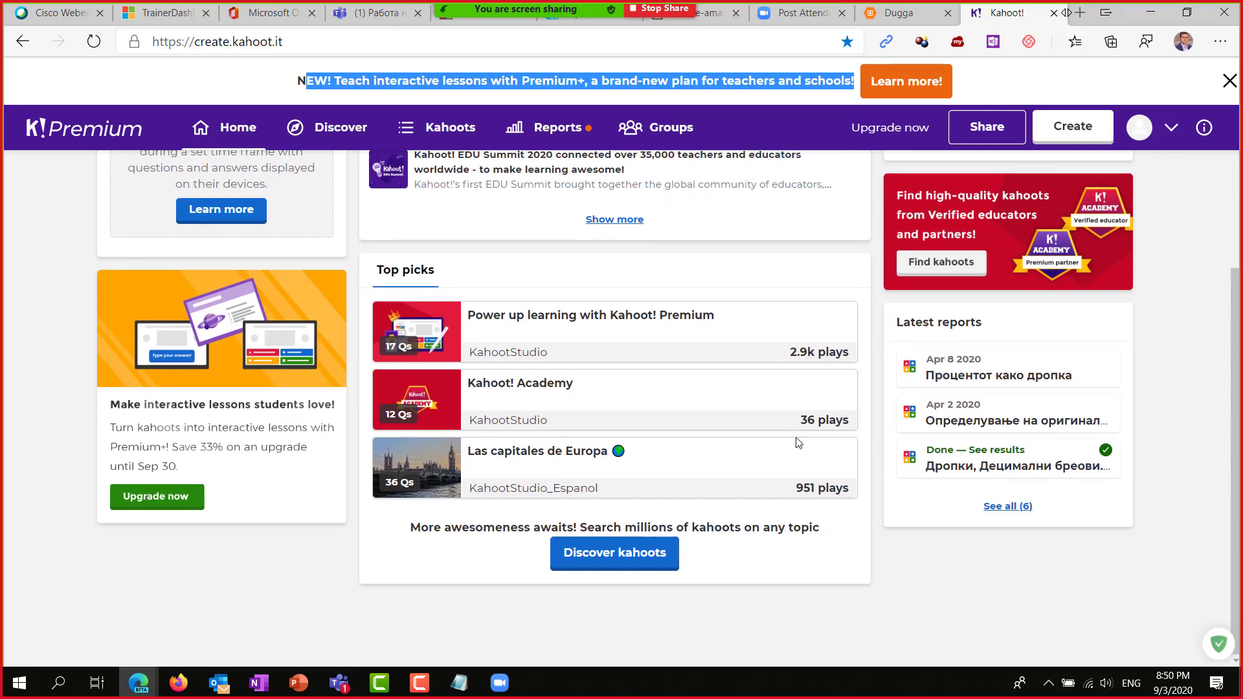
{"action": "scroll", "coordinate": [803, 440], "scroll_direction": "up", "scroll_amount": 4}
{"action": "scroll", "coordinate": [799, 432], "scroll_direction": "up", "scroll_amount": 1}
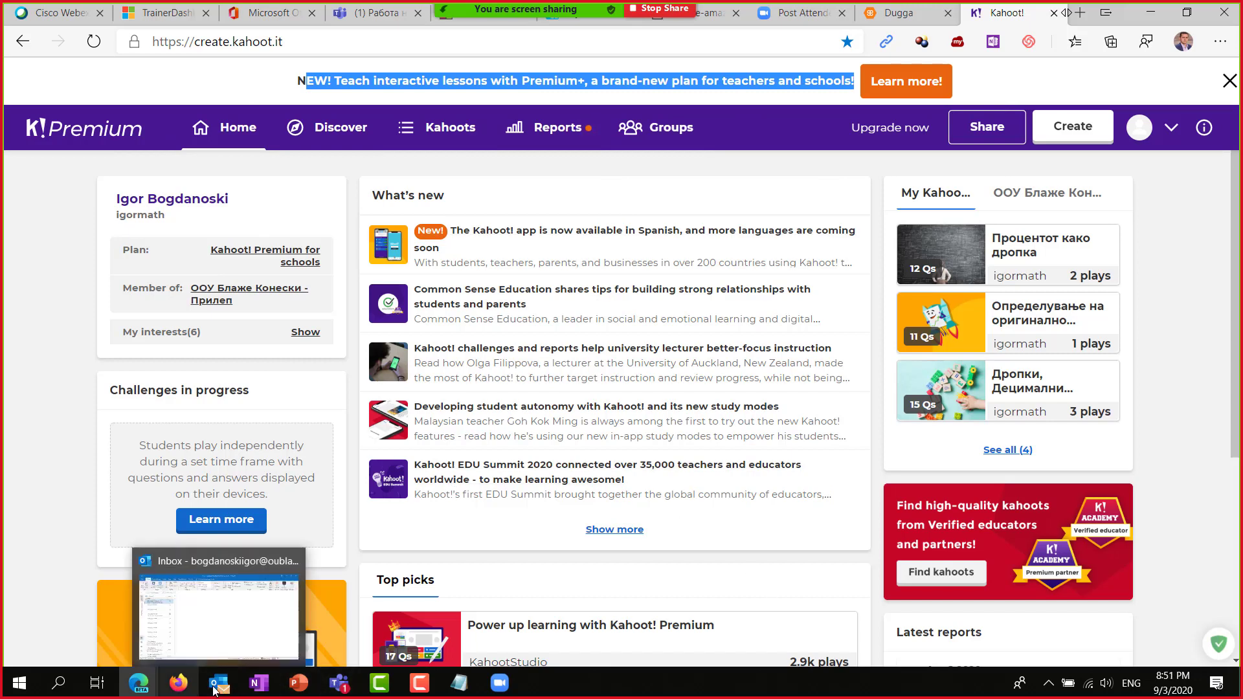
{"action": "left_click", "coordinate": [343, 681]}
Back in Teams, leave the Kahoot! setup and start adding a new Kahoot! channel tab.
{"action": "left_click", "coordinate": [259, 591]}
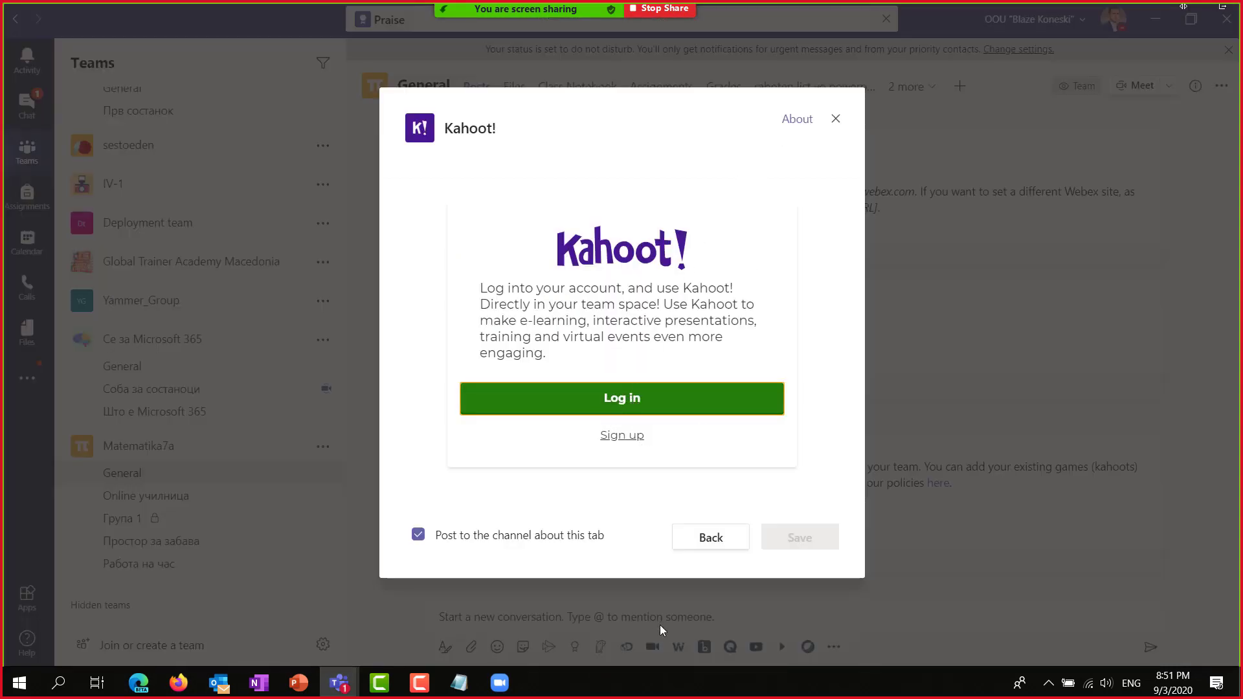
{"action": "left_click", "coordinate": [701, 535]}
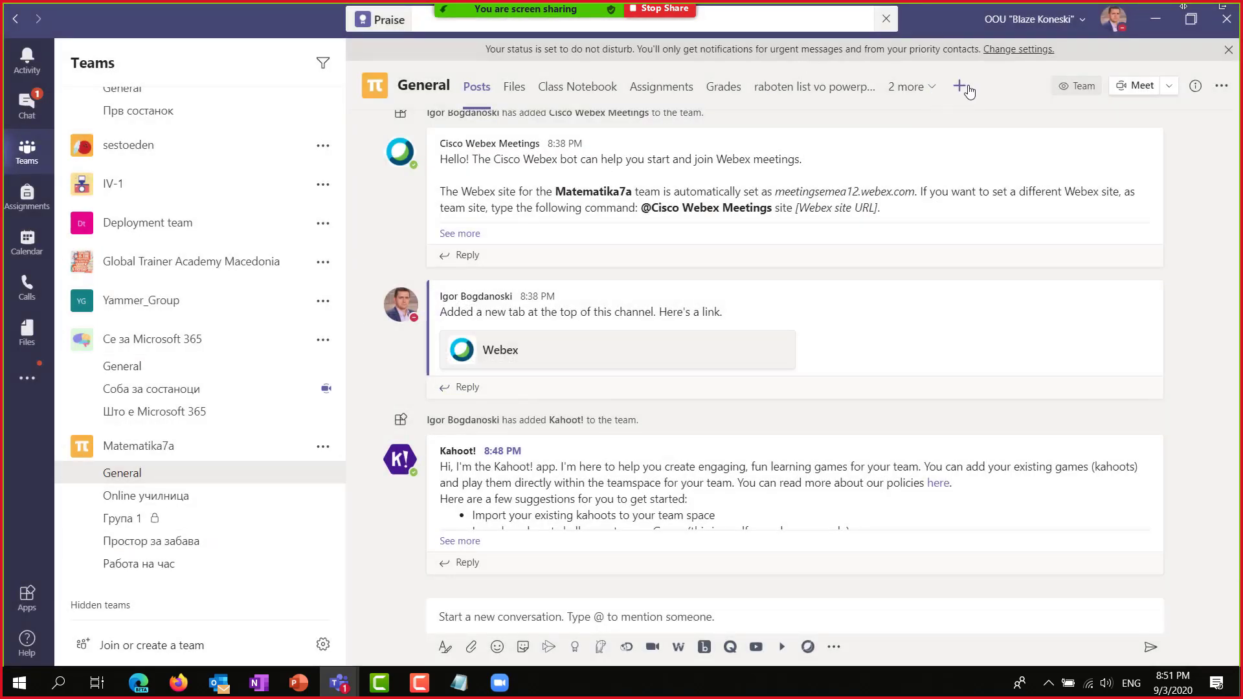
{"action": "left_click", "coordinate": [960, 87]}
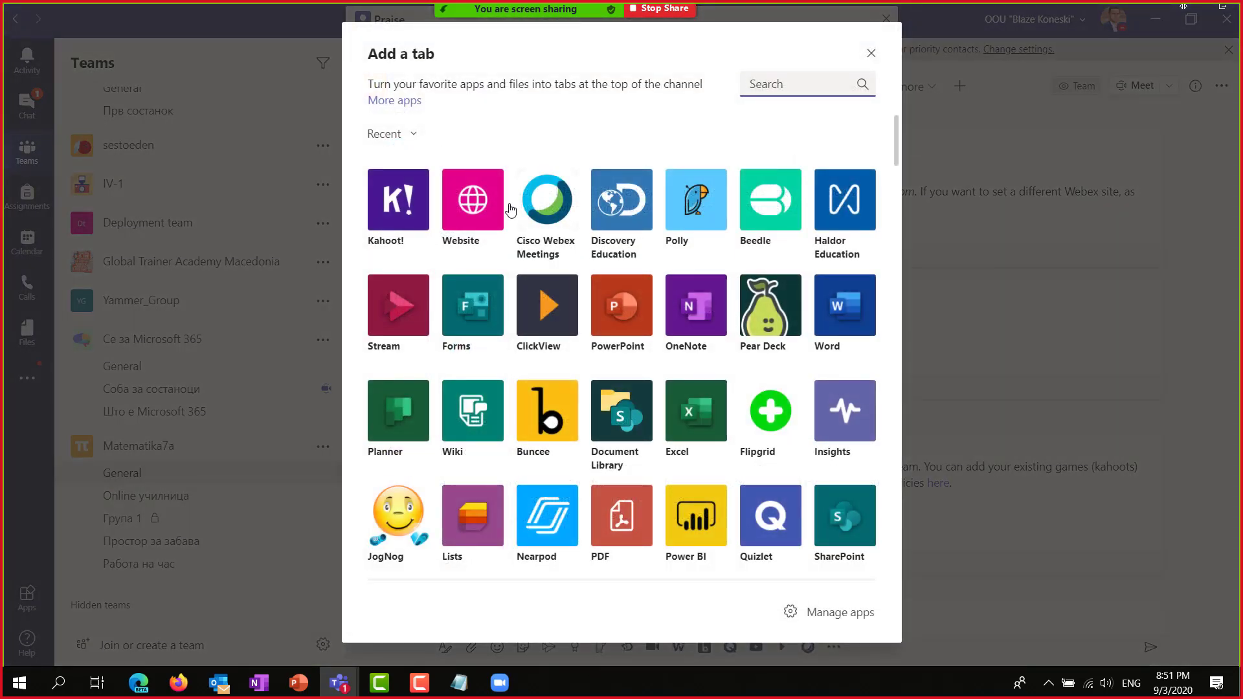
{"action": "key", "text": "Escape"}
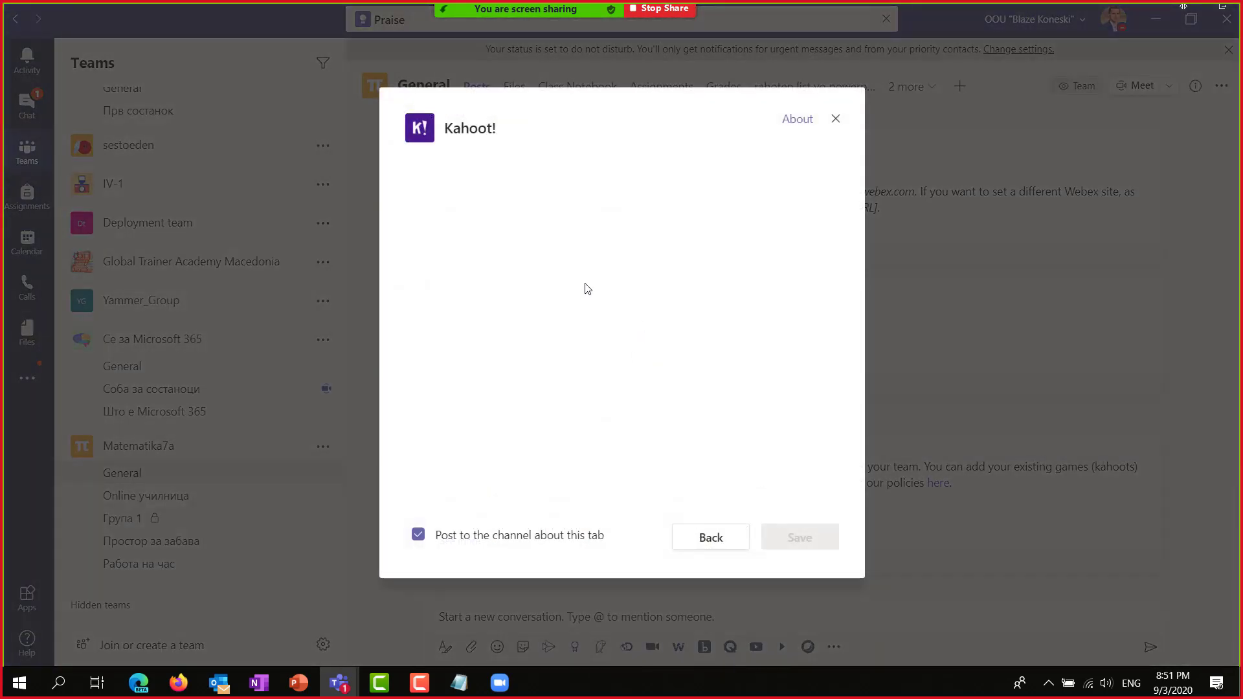
Log in to Kahoot! with the account username and password in the tab setup.
{"action": "left_click", "coordinate": [616, 400]}
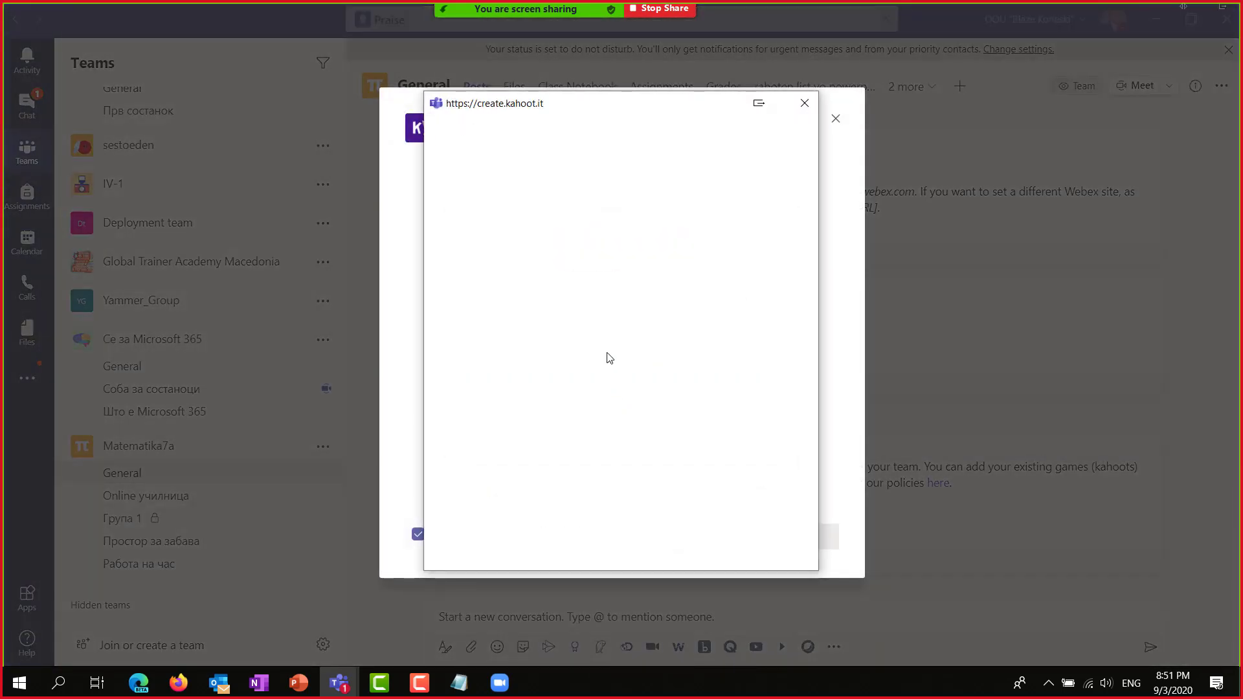
{"action": "left_click", "coordinate": [562, 293]}
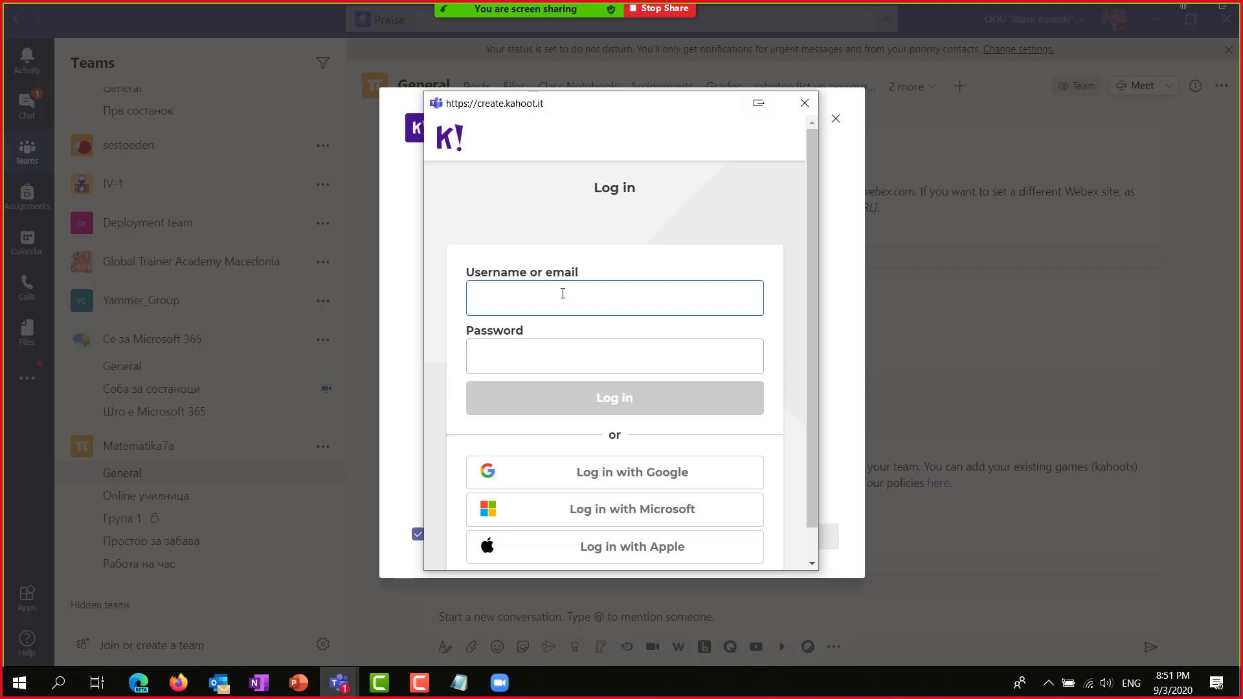
{"action": "type", "text": "igormath"}
{"action": "key", "text": "Tab"}
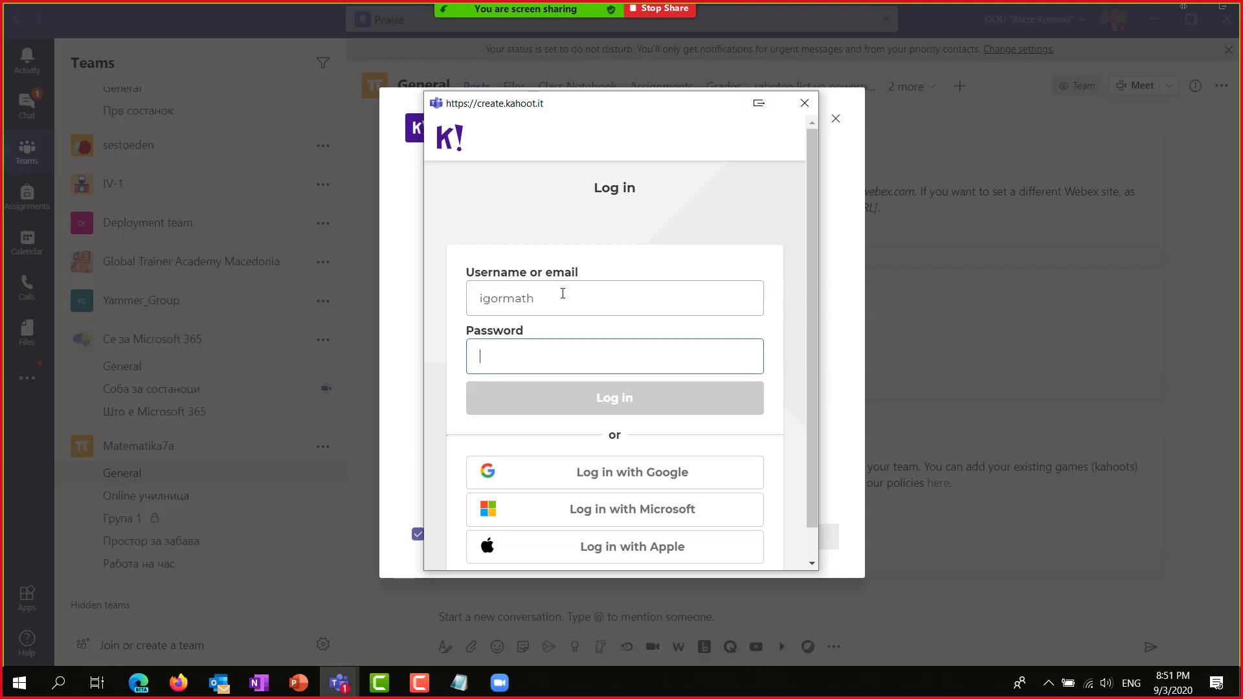
{"action": "type", "text": "******"}
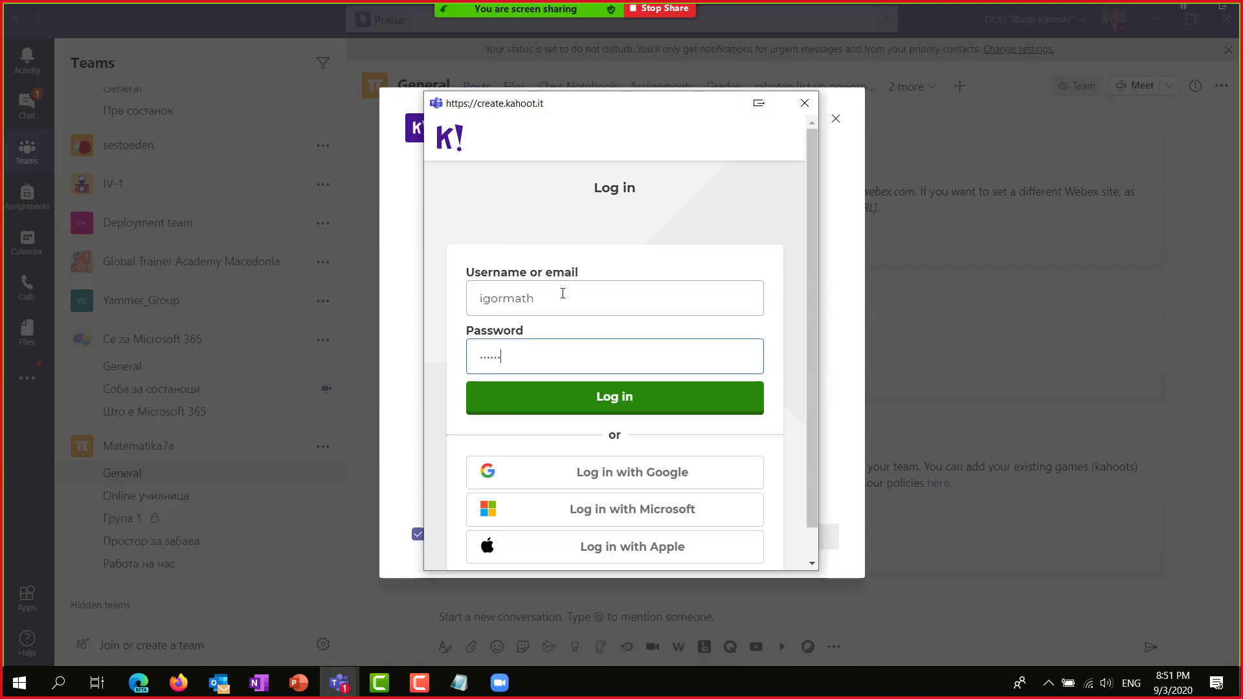
{"action": "type", "text": "*"}
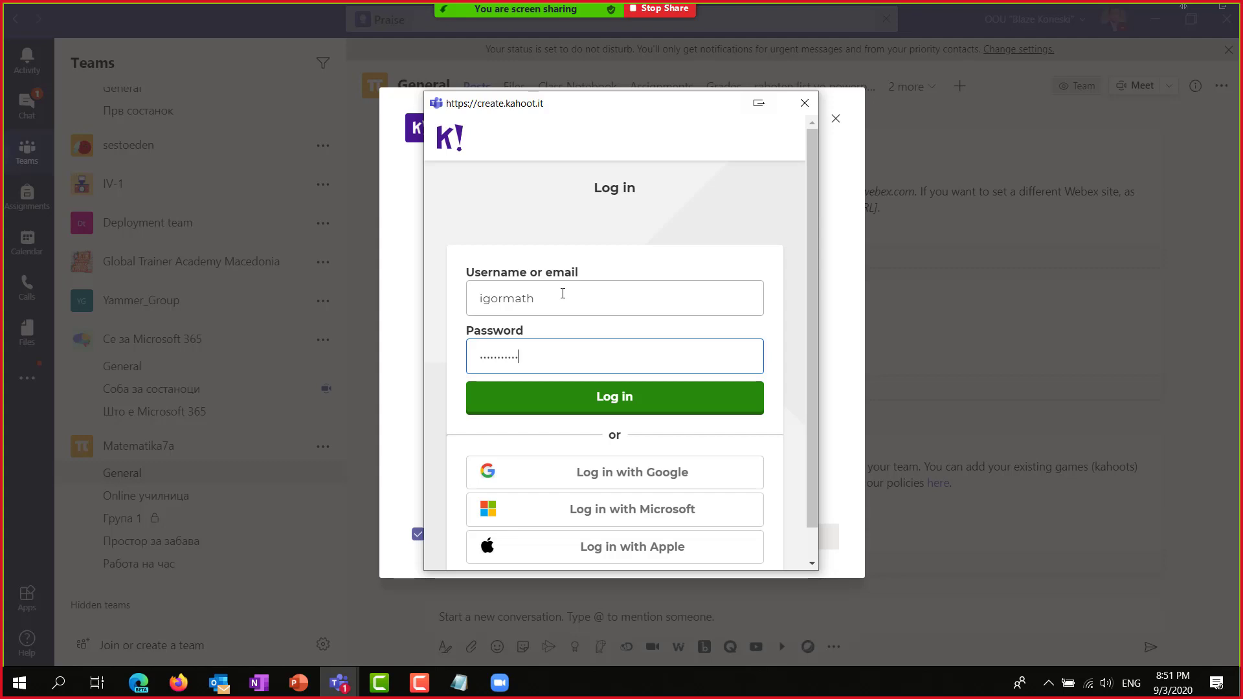
{"action": "key", "text": "Return"}
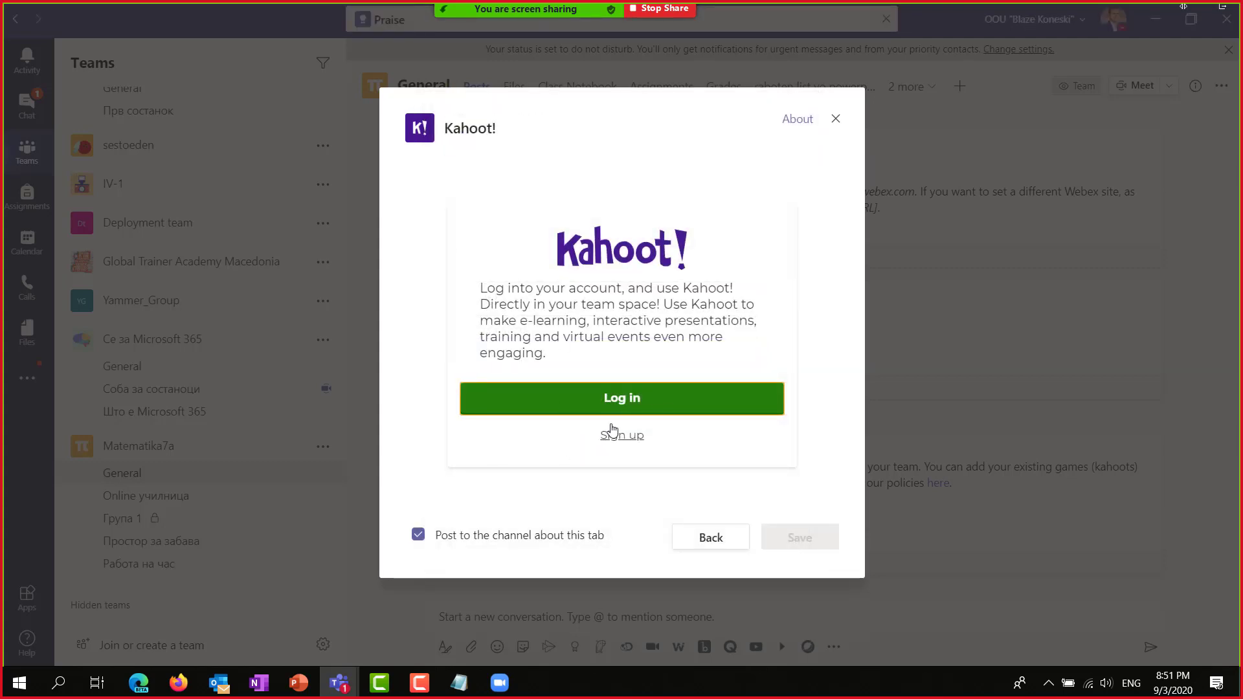
Retry the Kahoot! login, then close the tab setup dialog and return to the General posts.
{"action": "left_click", "coordinate": [626, 402]}
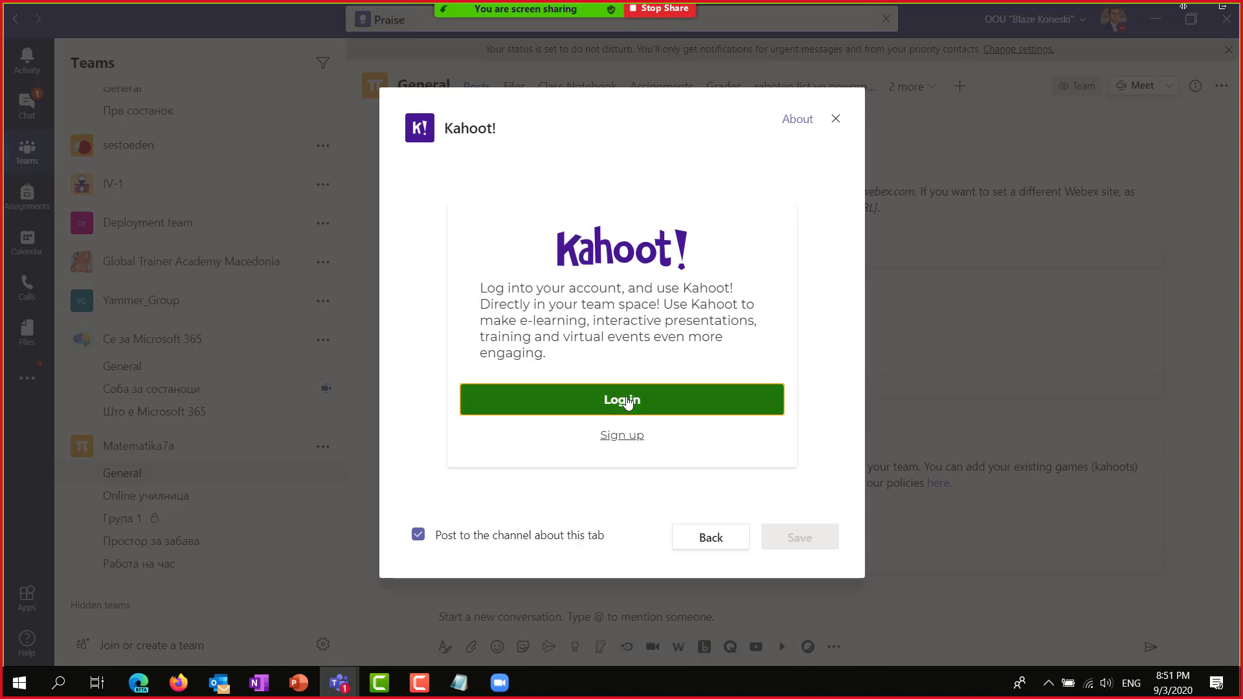
{"action": "left_click", "coordinate": [596, 288]}
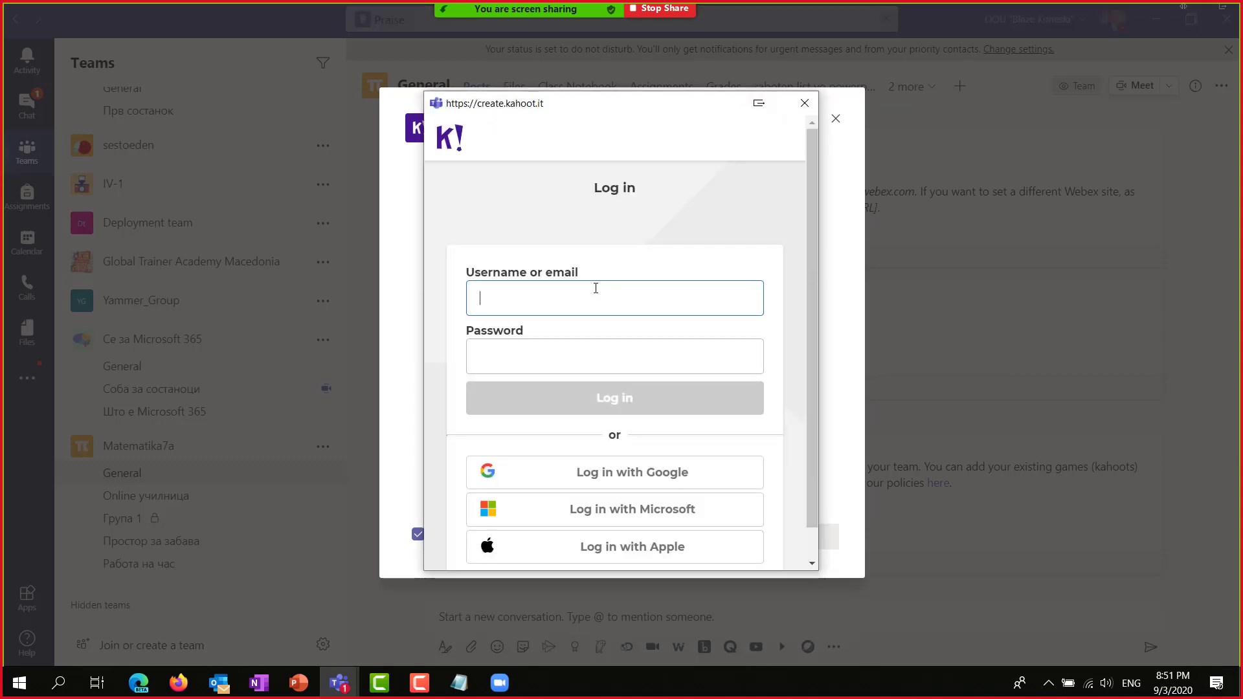
{"action": "type", "text": "igorm"}
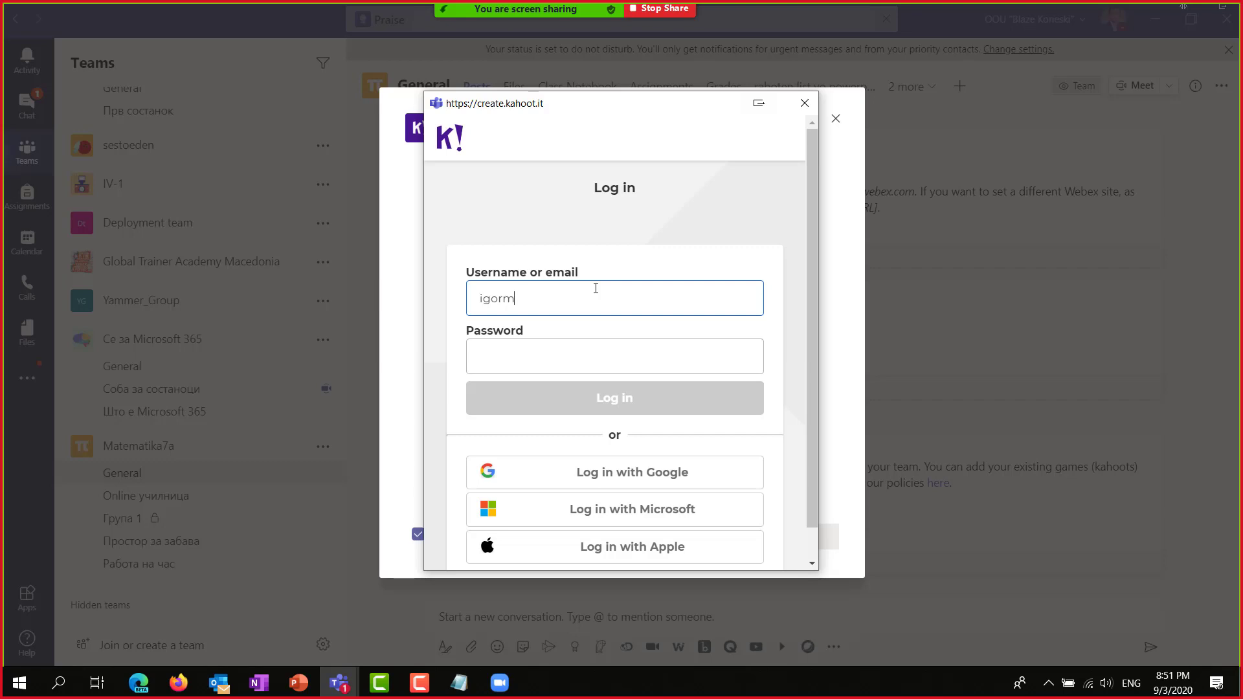
{"action": "type", "text": "ath"}
{"action": "key", "text": "Tab"}
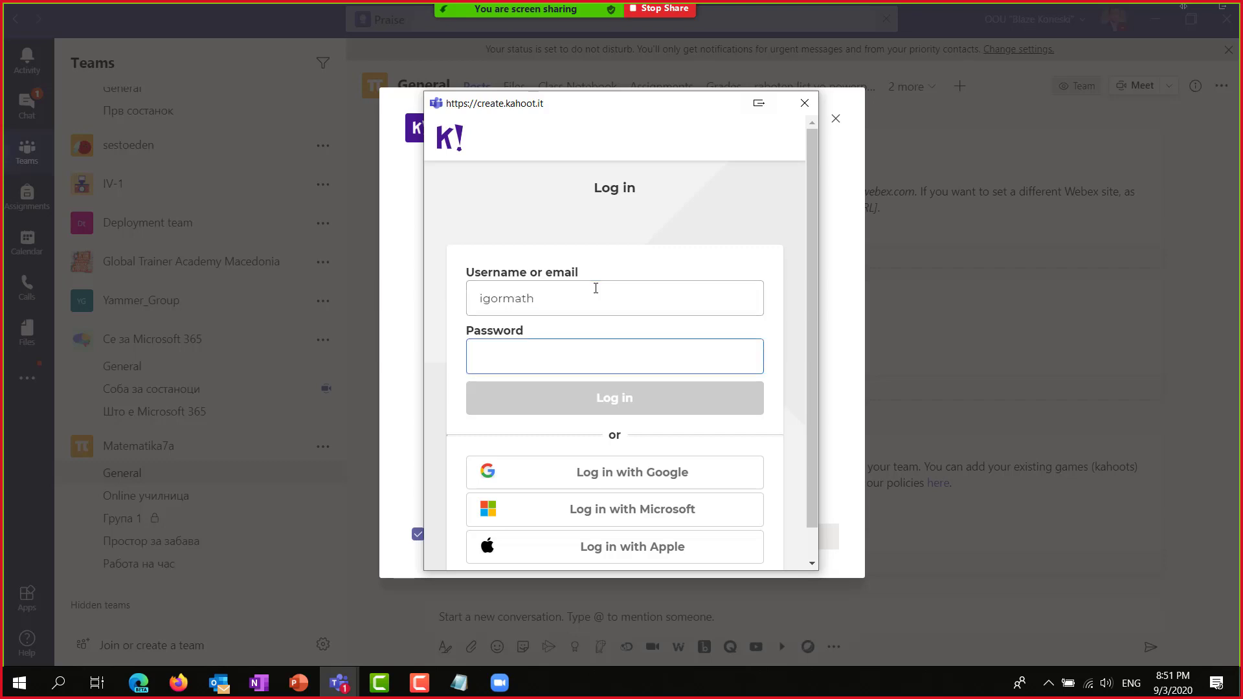
{"action": "type", "text": "******"}
{"action": "key", "text": "Return"}
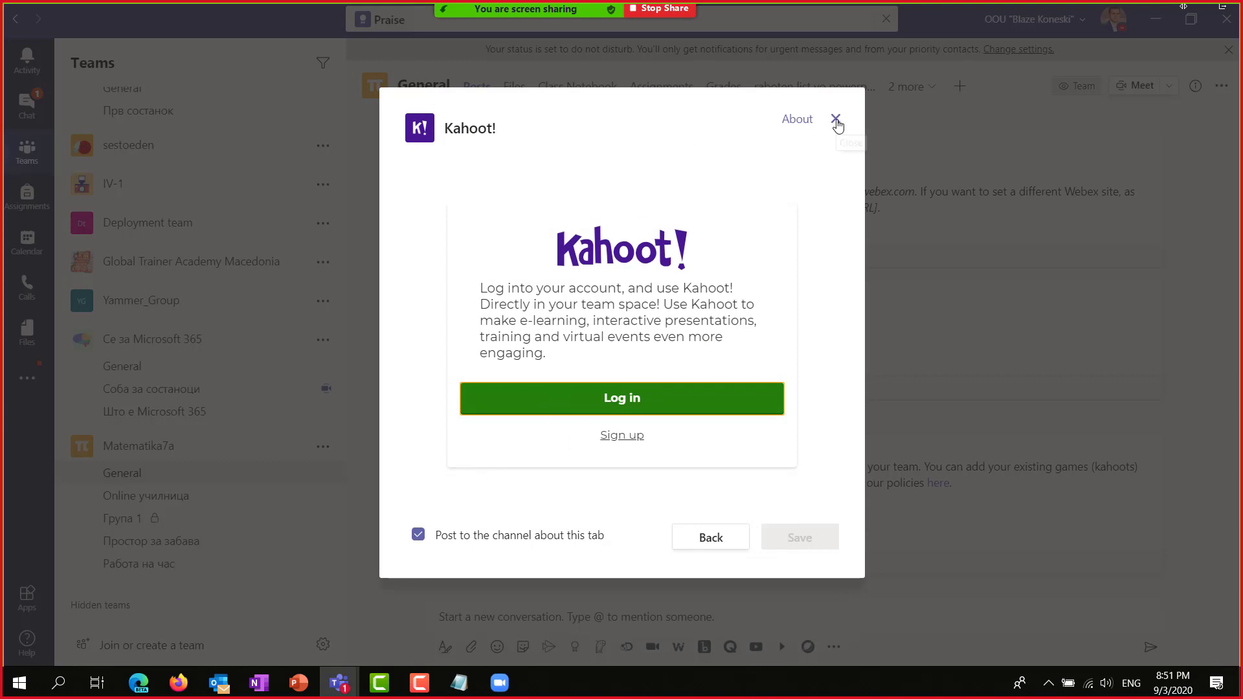
{"action": "left_click", "coordinate": [835, 121]}
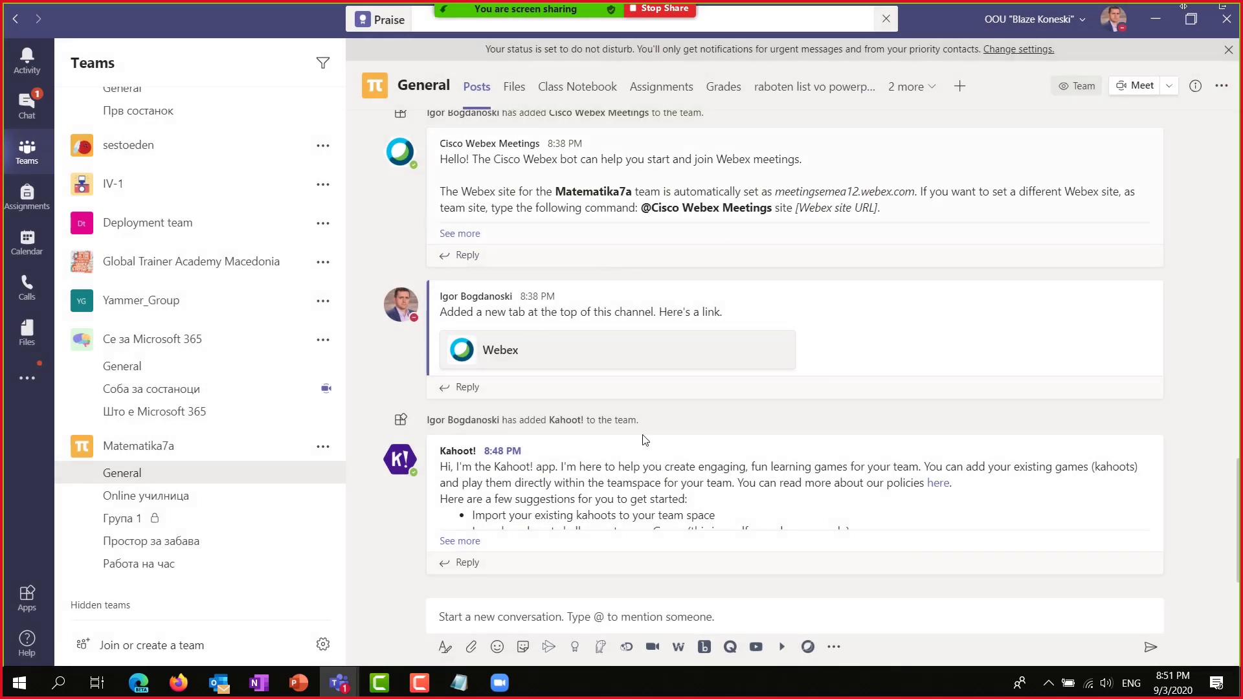
{"action": "scroll", "coordinate": [738, 254], "scroll_direction": "up", "scroll_amount": 3}
{"action": "scroll", "coordinate": [739, 254], "scroll_direction": "up", "scroll_amount": 5}
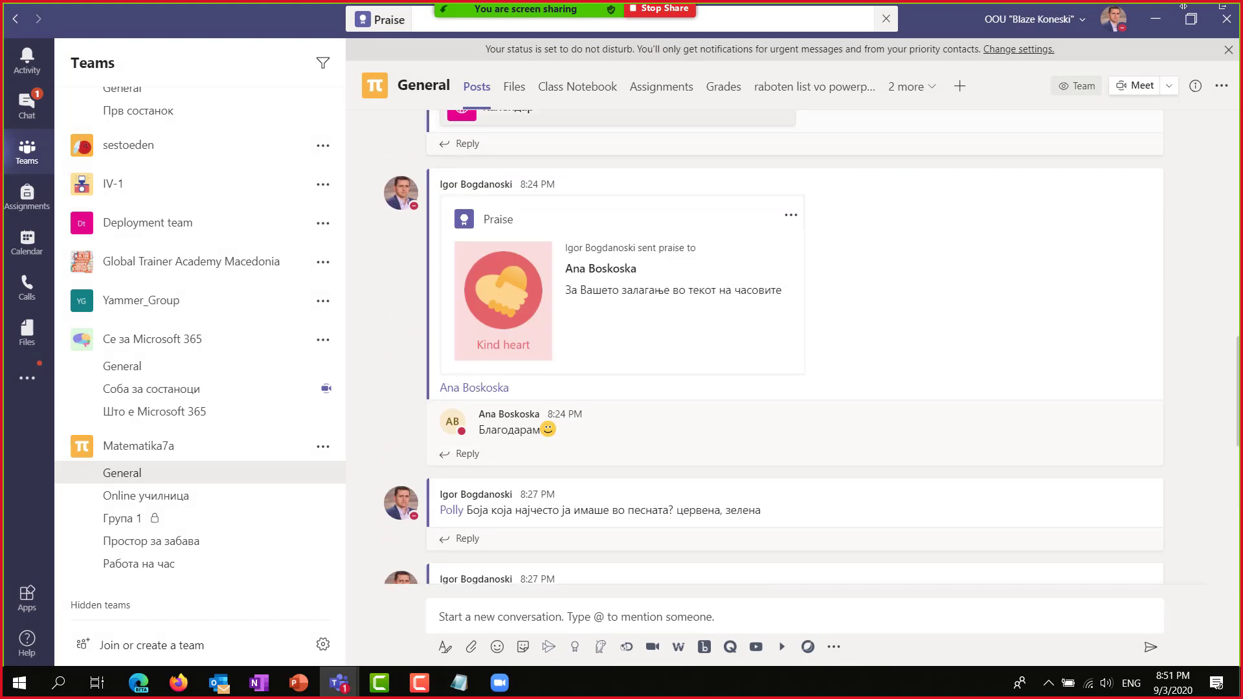
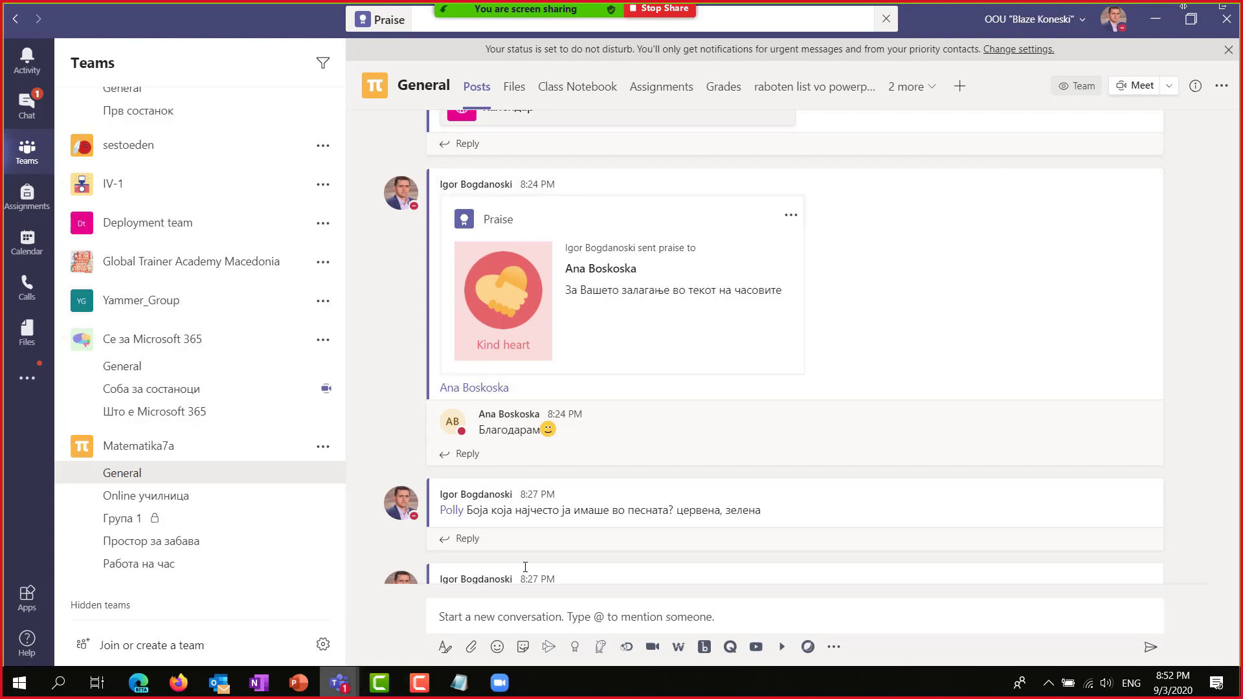
Start adding a Kahoot! tab to the channel and begin the Kahoot sign-in.
{"action": "scroll", "coordinate": [627, 537], "scroll_direction": "down", "scroll_amount": 3}
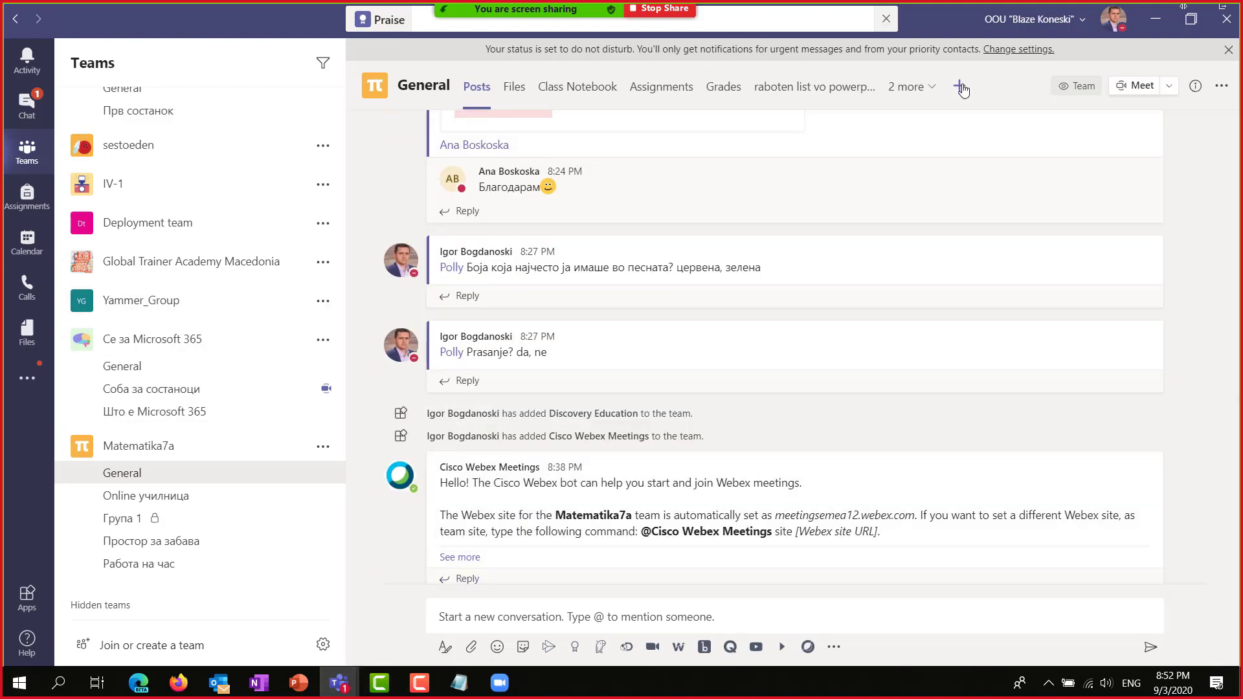
{"action": "left_click", "coordinate": [961, 87]}
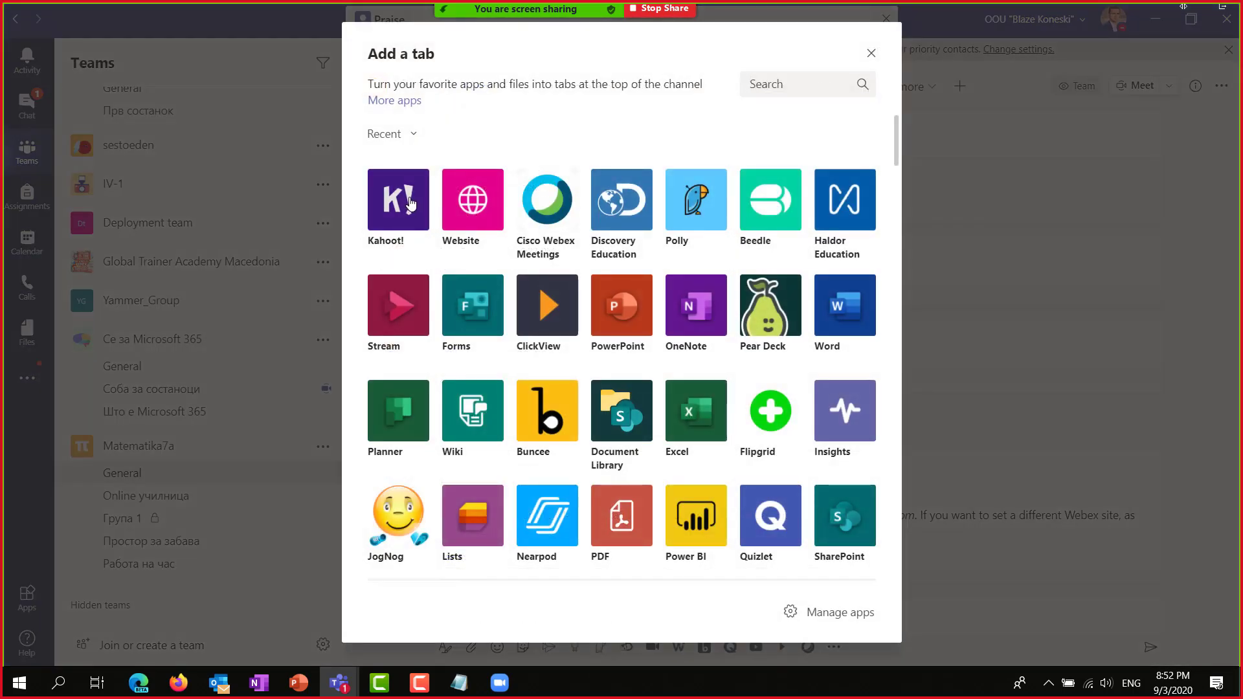
{"action": "key", "text": "Escape"}
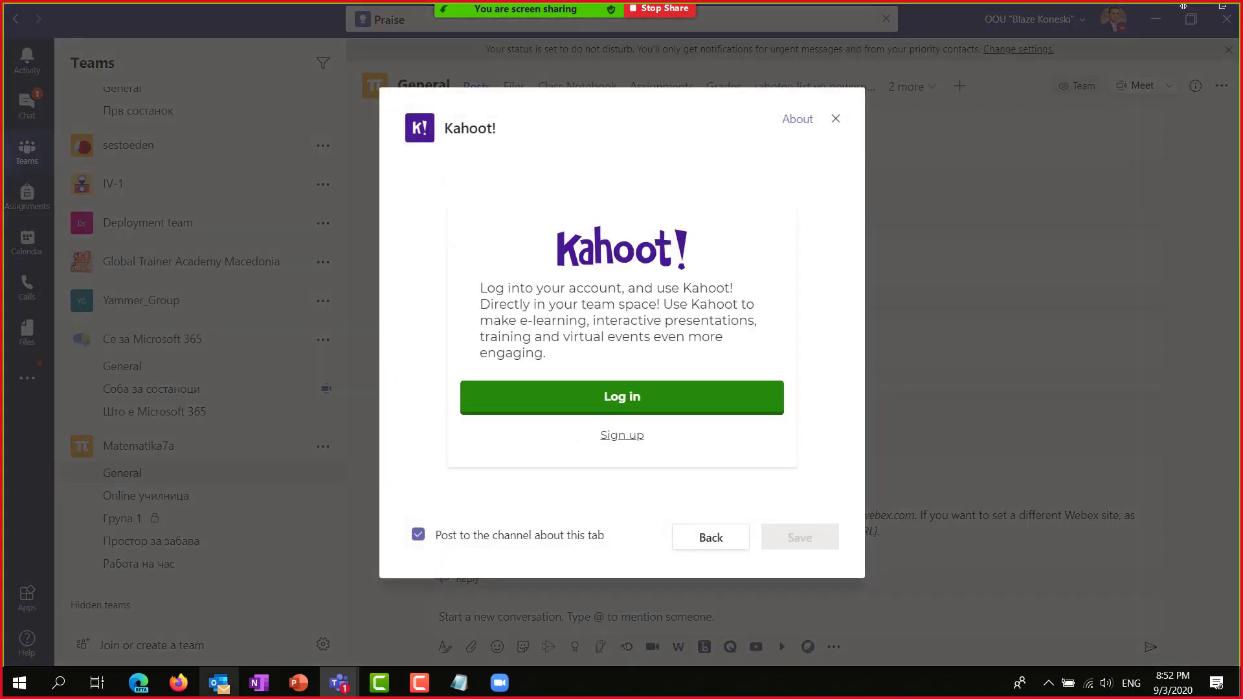
{"action": "left_click", "coordinate": [626, 399]}
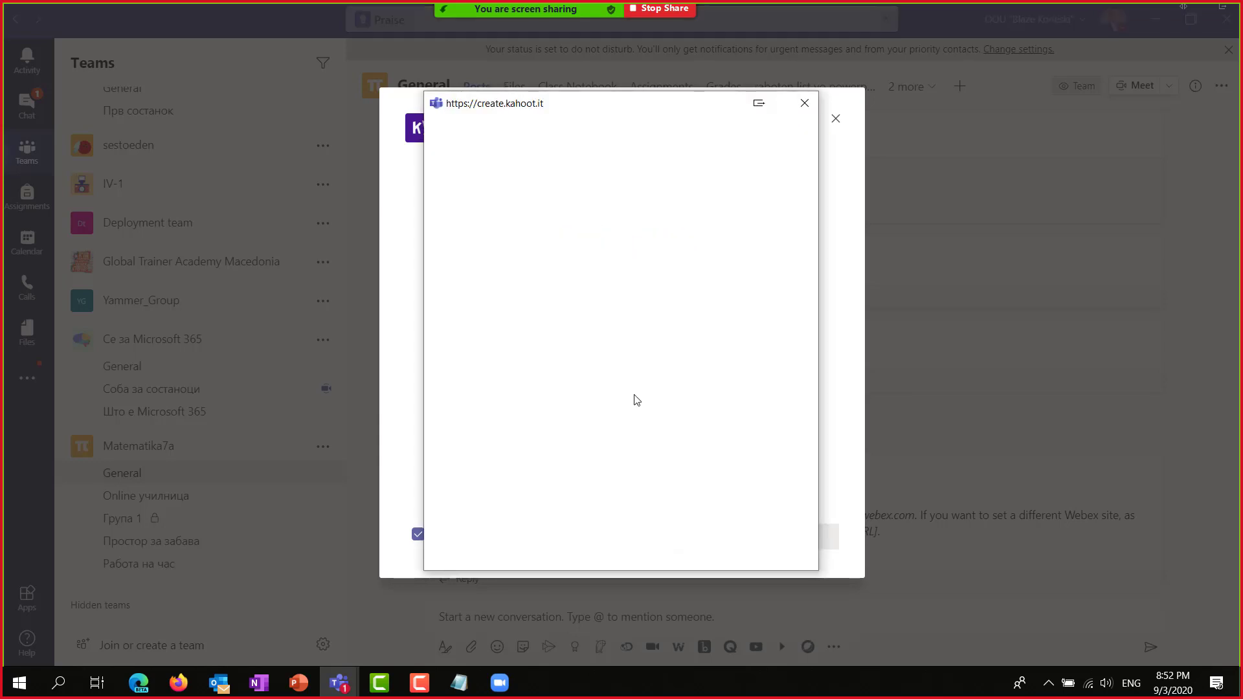
Enter the Kahoot account username and password, submit, then close the tab setup unsaved.
{"action": "left_click", "coordinate": [569, 286]}
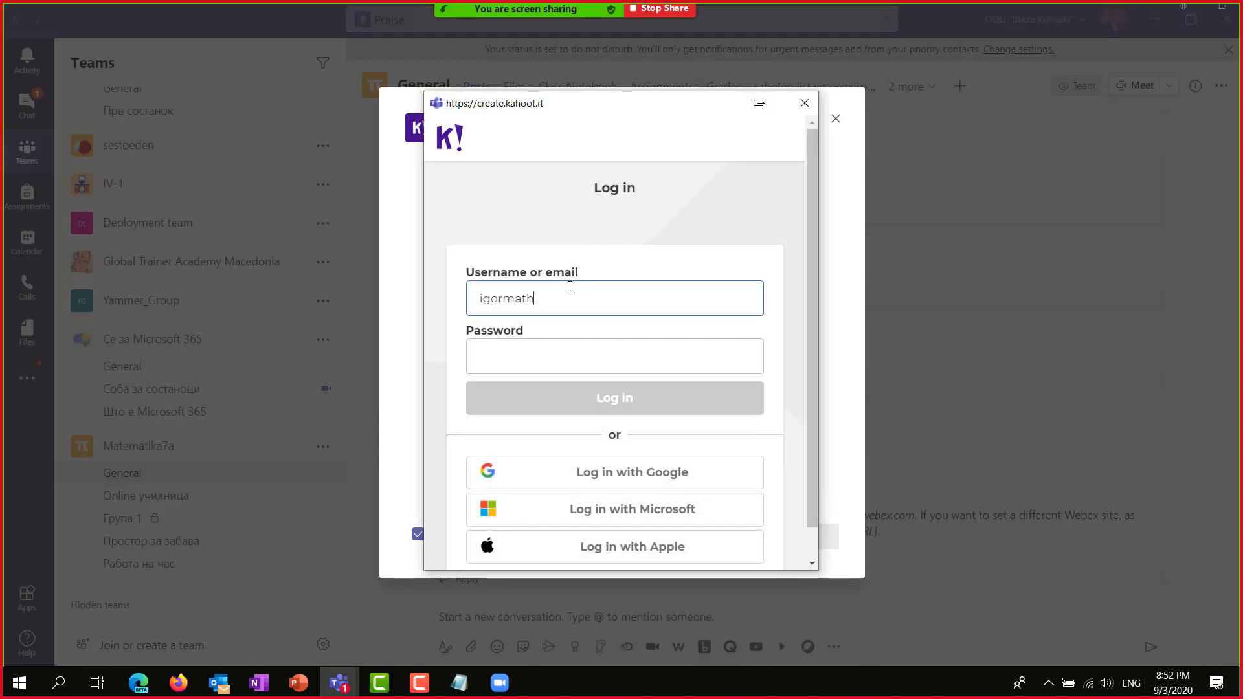
{"action": "key", "text": "Tab"}
{"action": "type", "text": "••"}
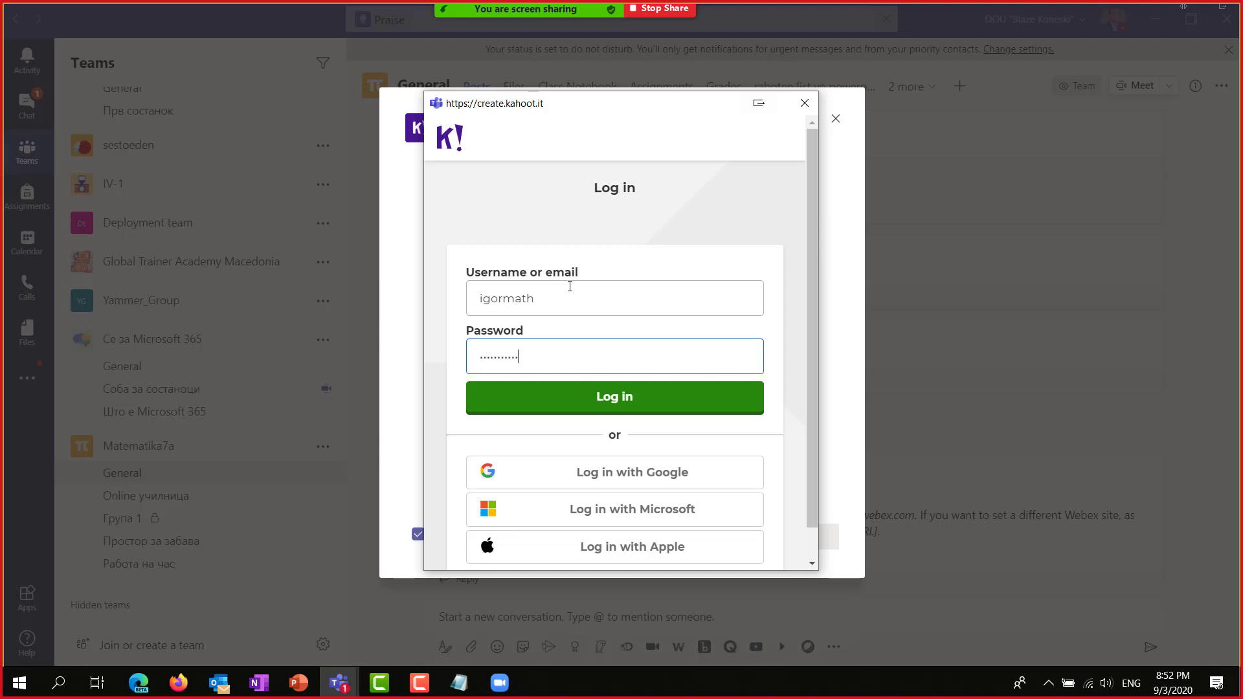
{"action": "key", "text": "Return"}
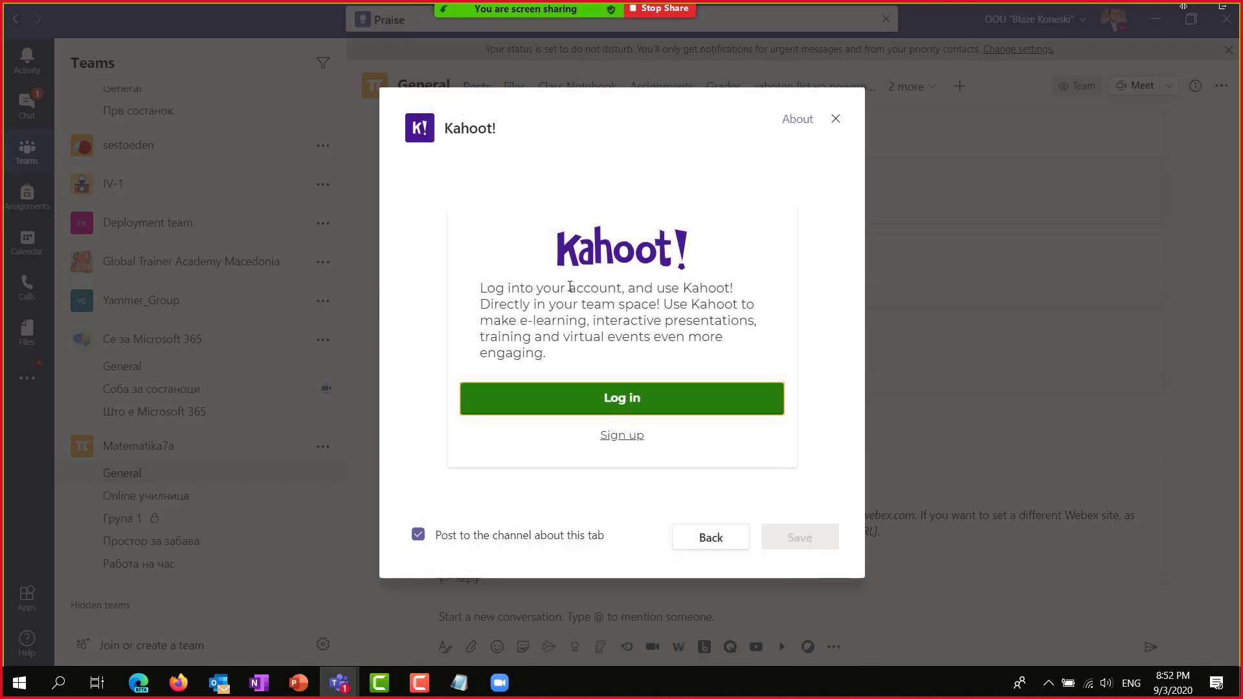
{"action": "left_click", "coordinate": [834, 119]}
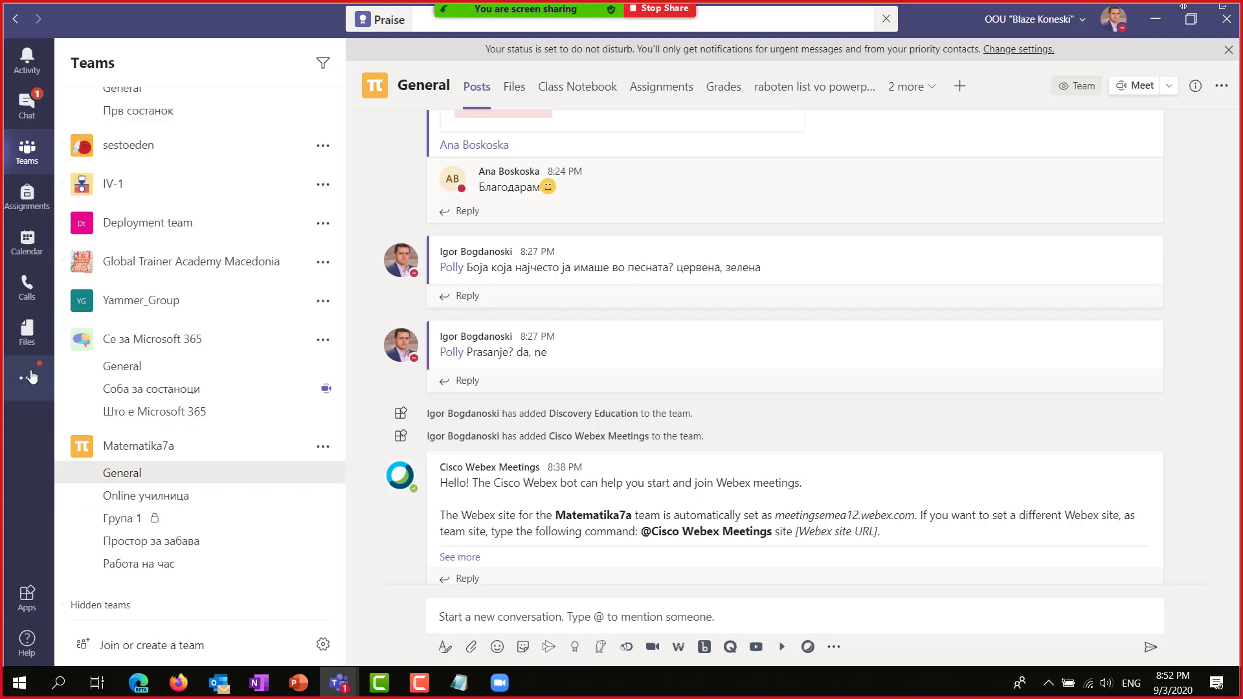
Browse the Education apps in the Teams app store, then return to the team channel.
{"action": "left_click", "coordinate": [27, 378]}
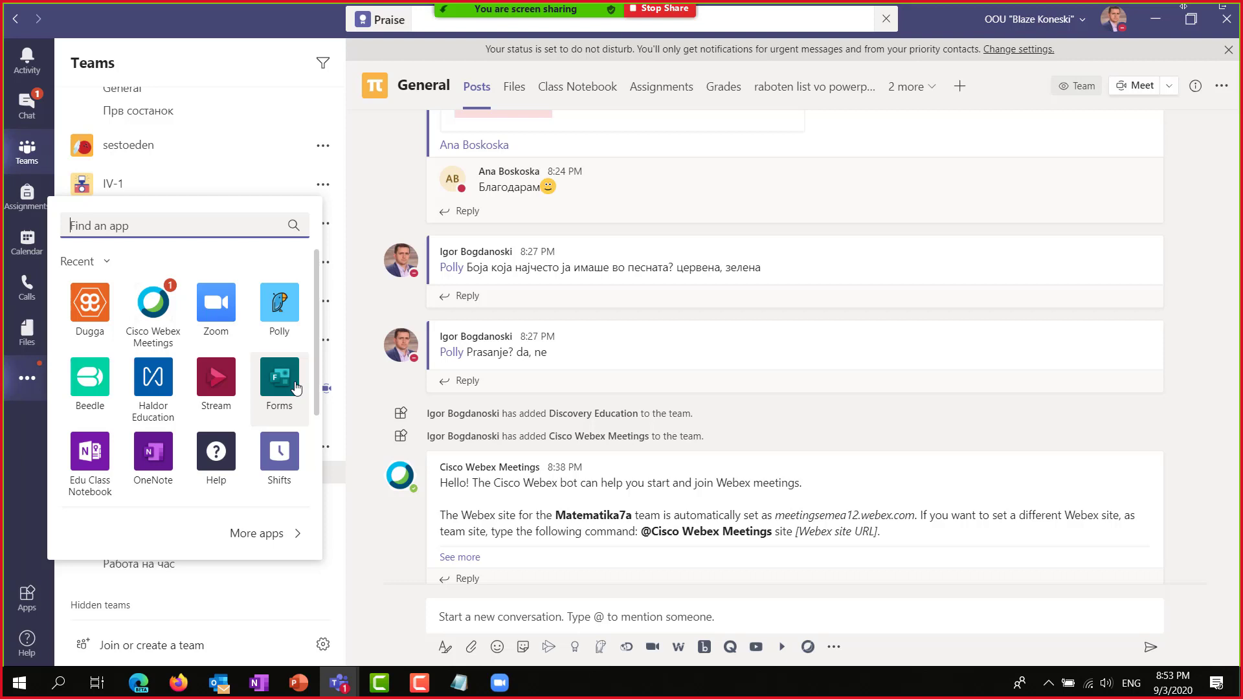
{"action": "left_click", "coordinate": [272, 532]}
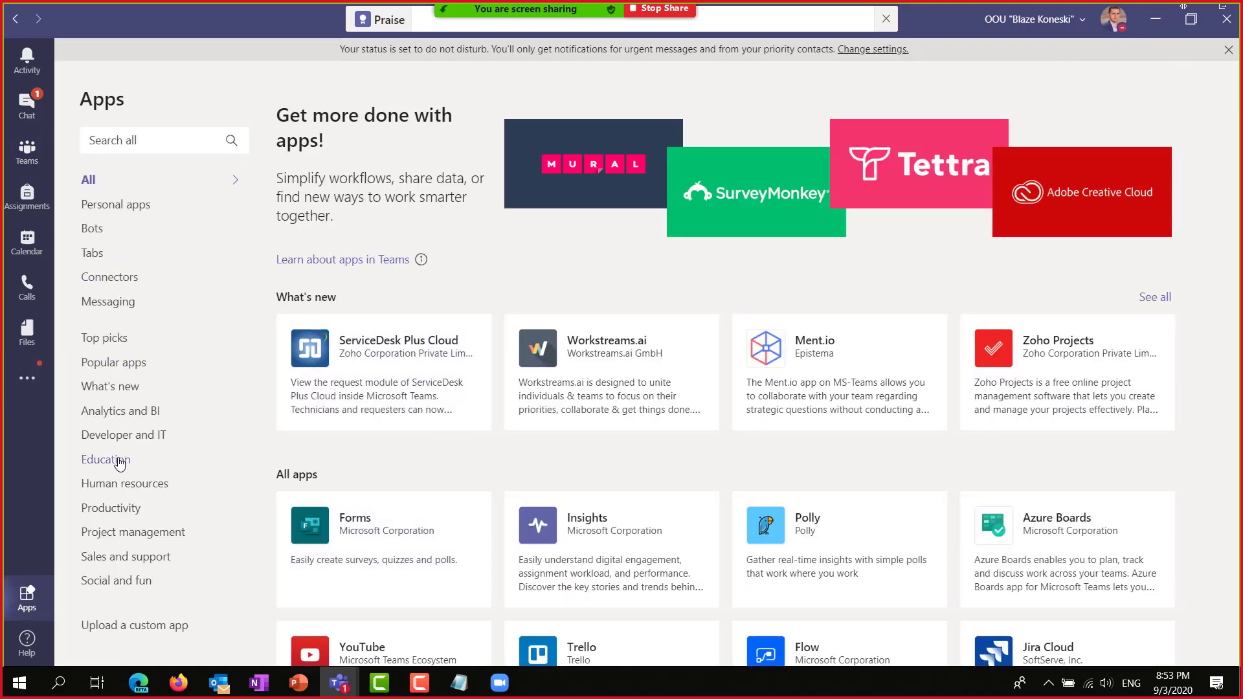
{"action": "left_click", "coordinate": [119, 461]}
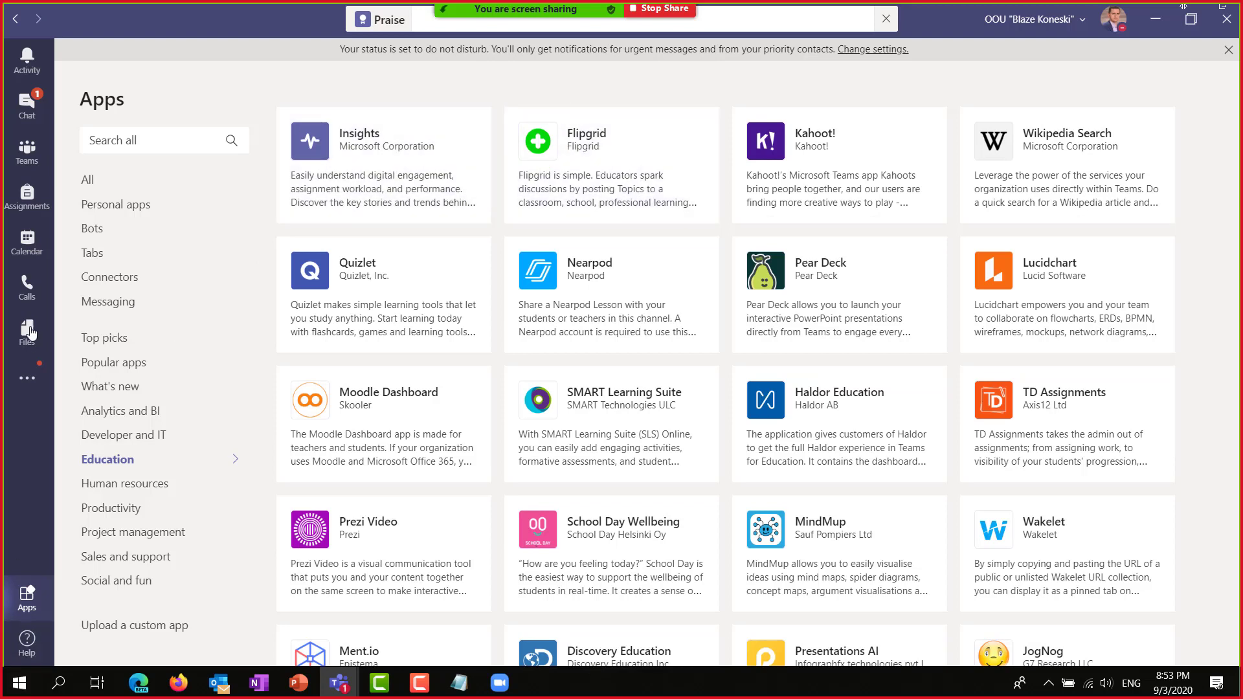
{"action": "left_click", "coordinate": [26, 151]}
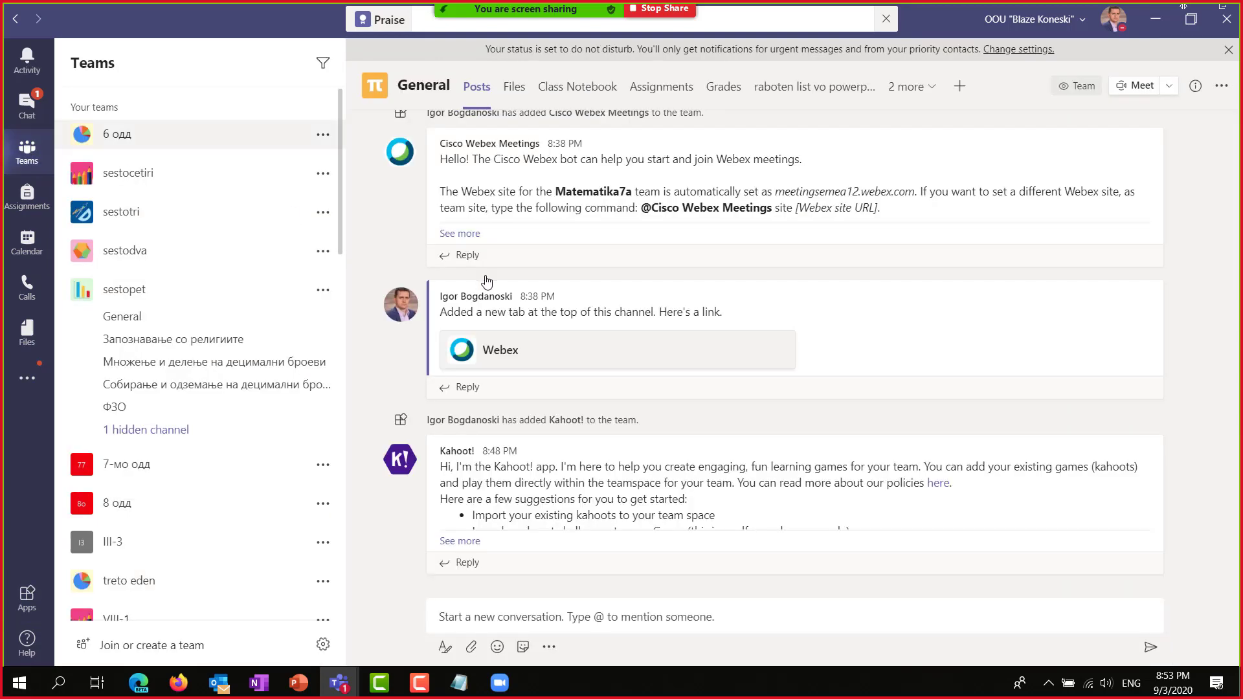
Search 'fli', add Flipgrid to Matematika7a, and go to its Educator Login.
{"action": "left_click", "coordinate": [959, 88]}
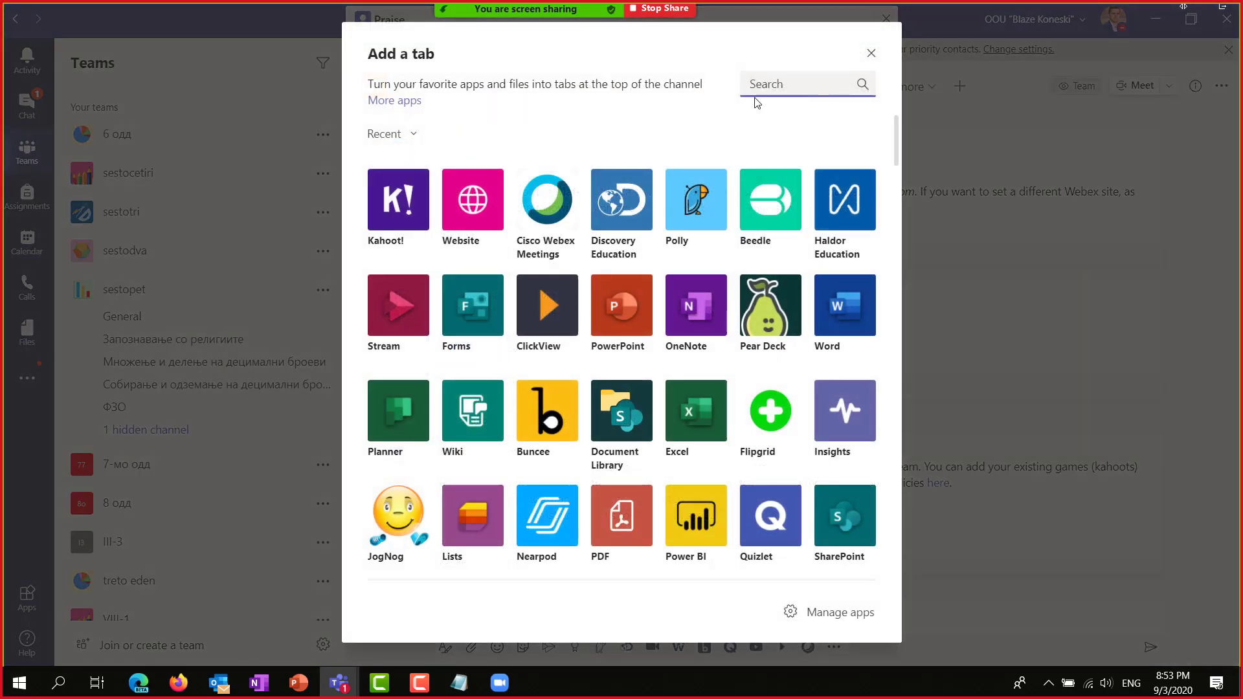
{"action": "type", "text": "flip"}
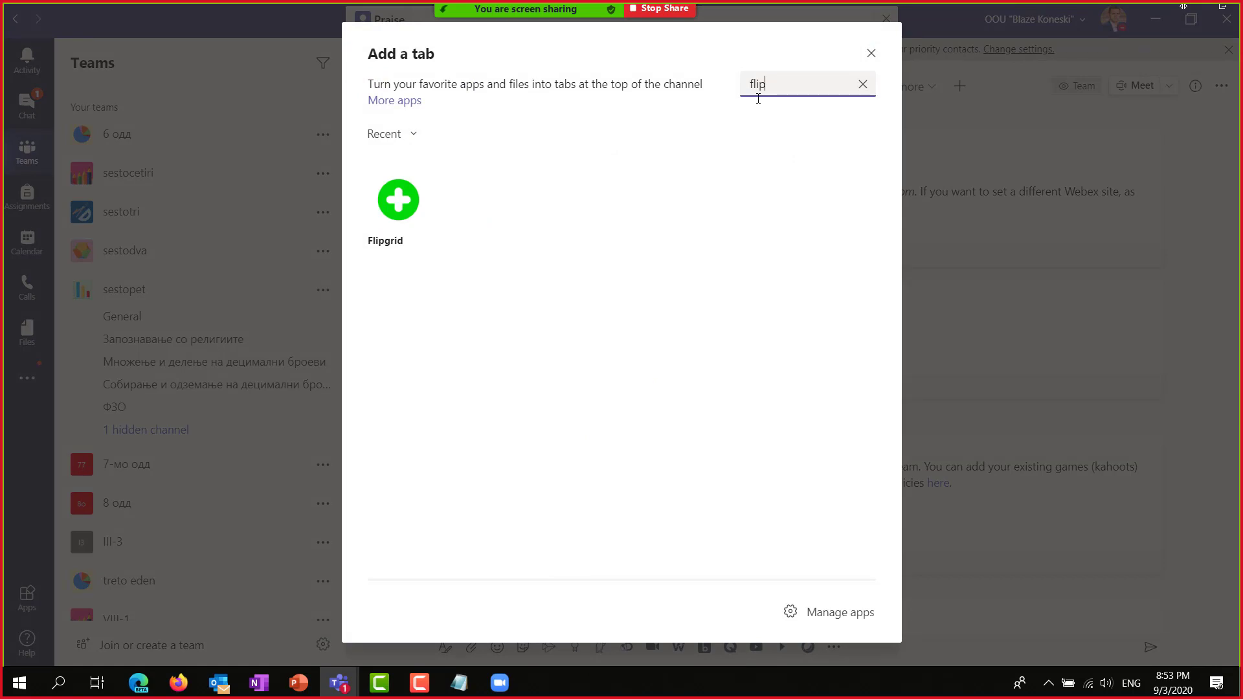
{"action": "left_click", "coordinate": [397, 200]}
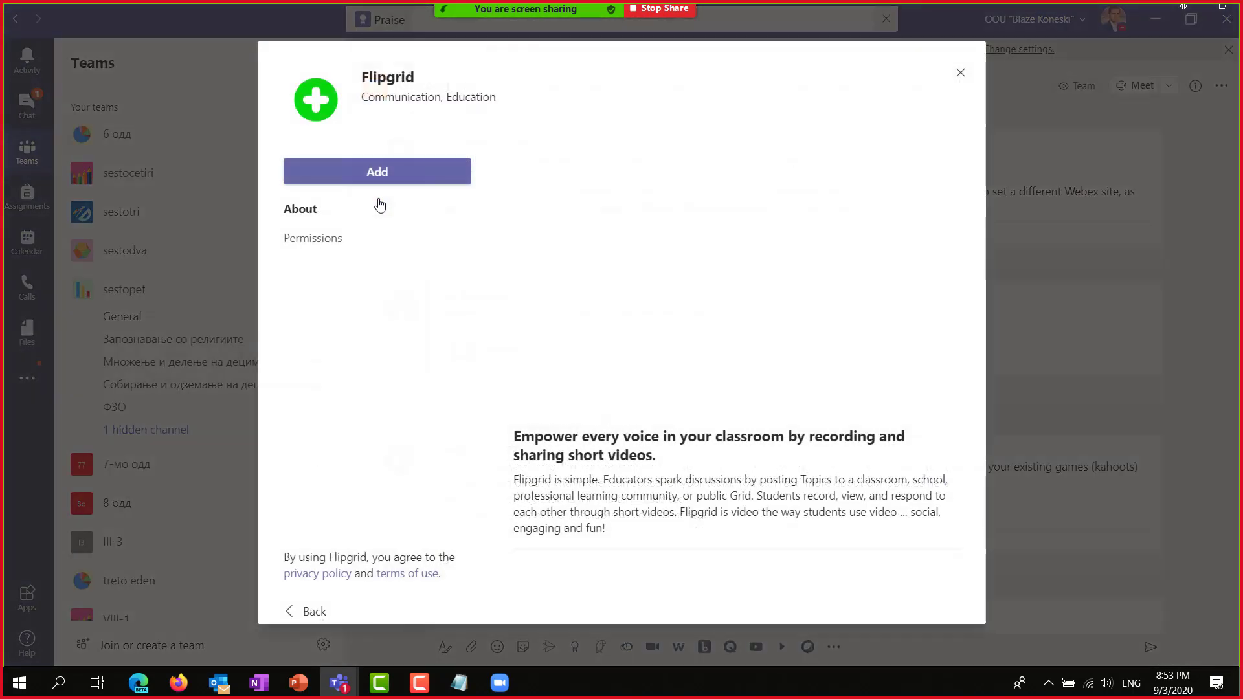
{"action": "left_click", "coordinate": [370, 173]}
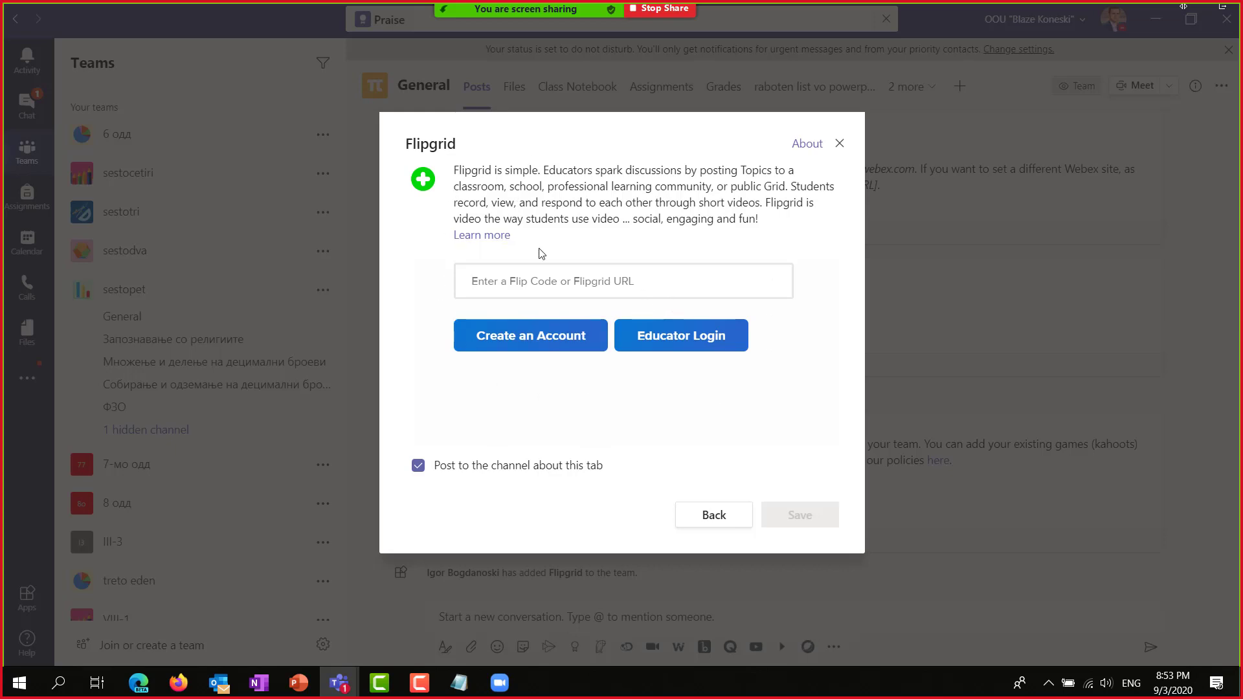
{"action": "left_click", "coordinate": [665, 343]}
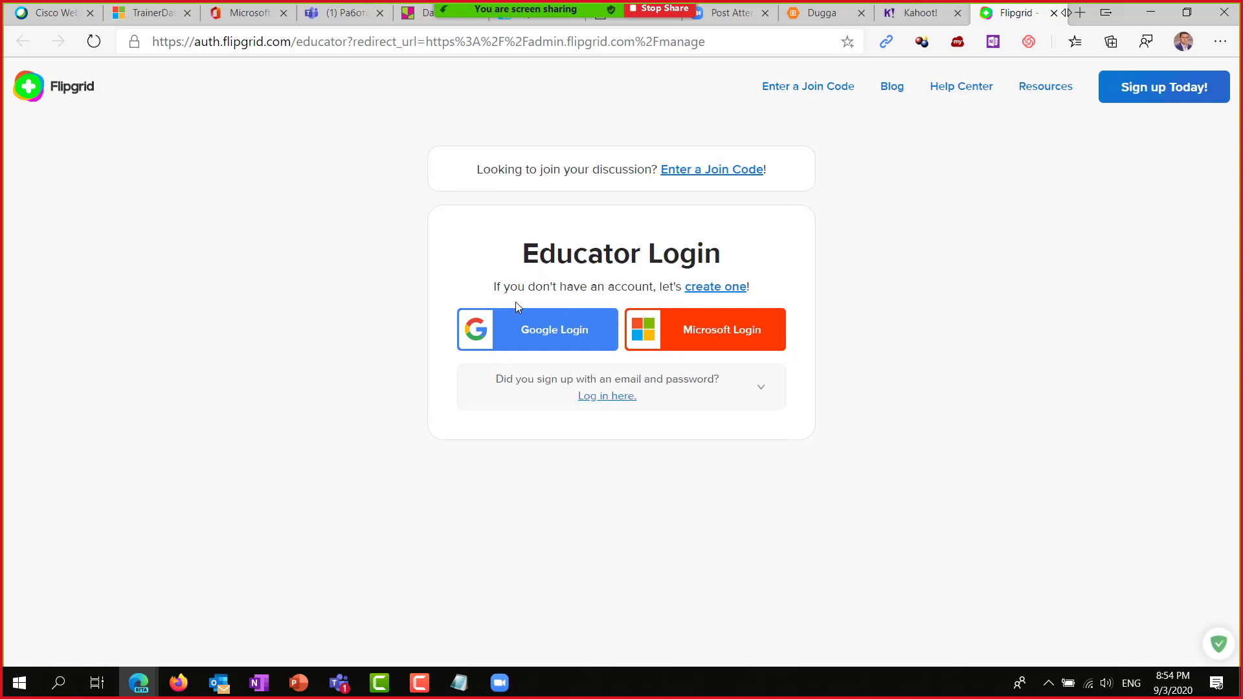
Sign in to Flipgrid with the Microsoft work account and copy the 9то одделение group's join link.
{"action": "left_click", "coordinate": [721, 331]}
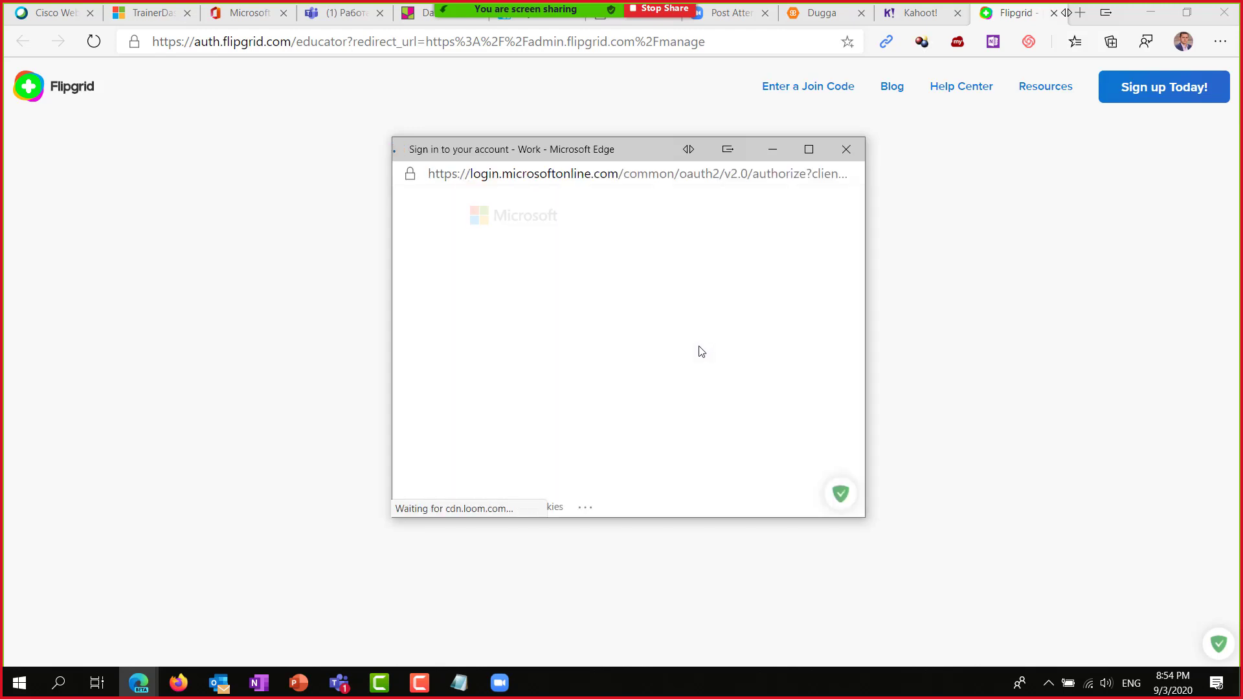
{"action": "left_click", "coordinate": [596, 306]}
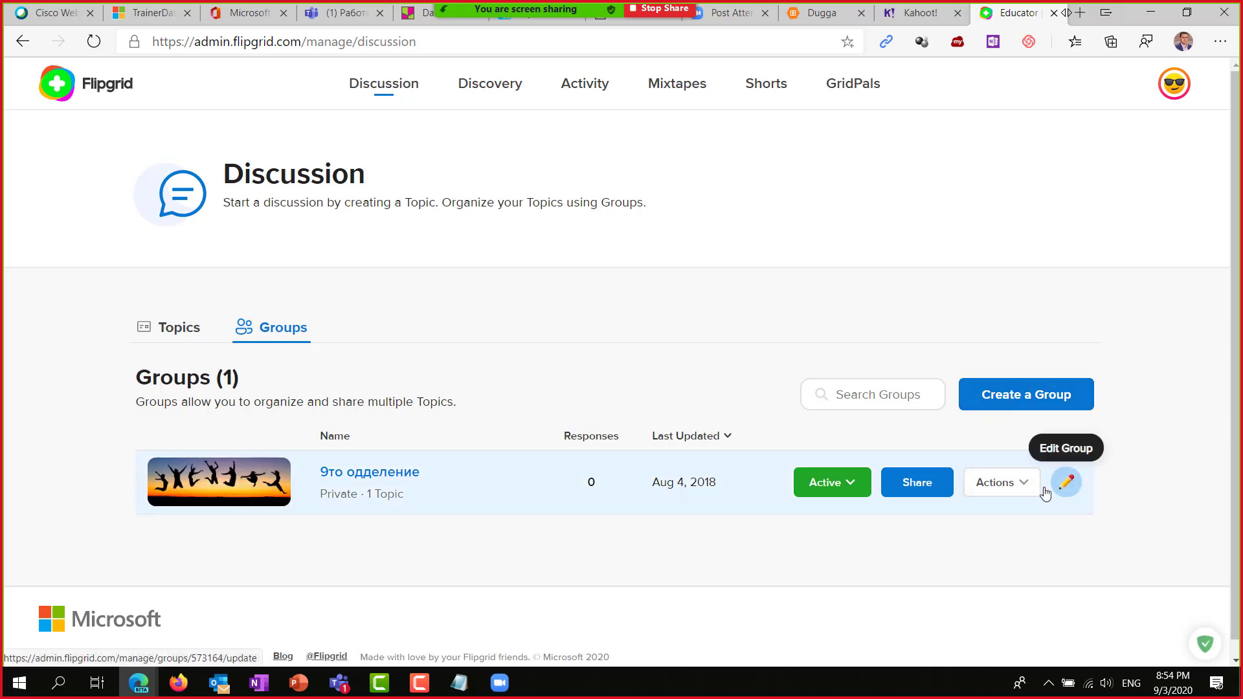
{"action": "left_click", "coordinate": [913, 482]}
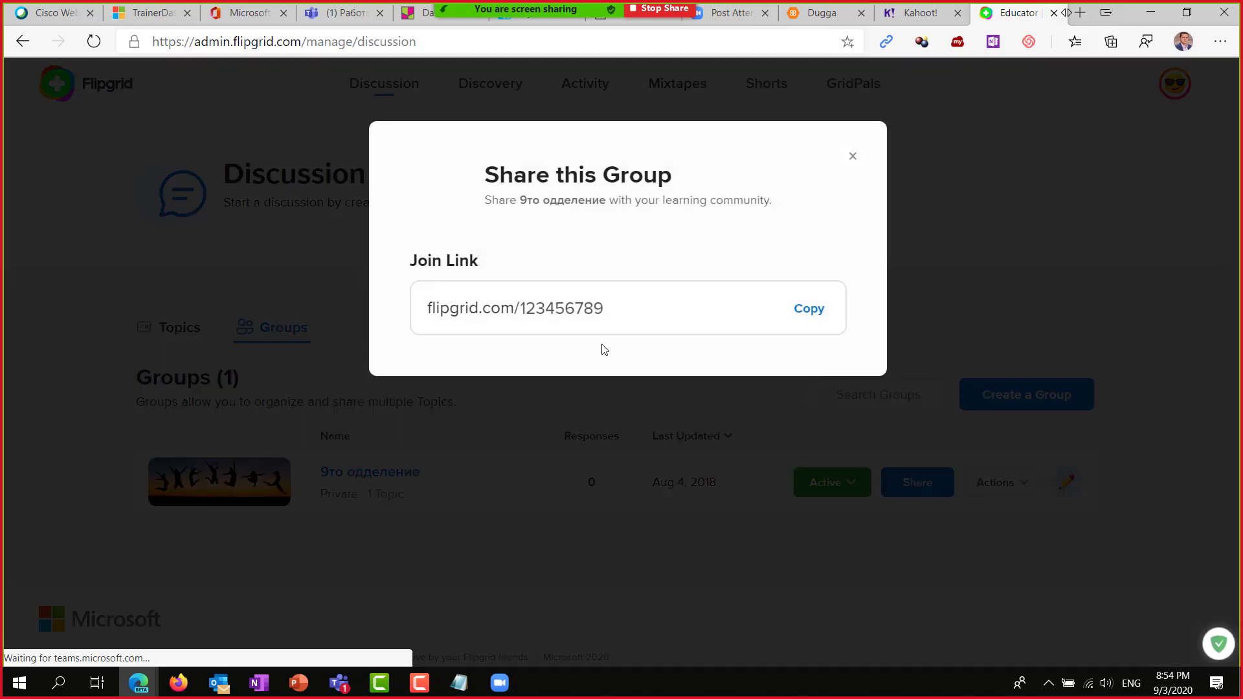
{"action": "left_click_drag", "start_coordinate": [622, 312], "coordinate": [519, 308]}
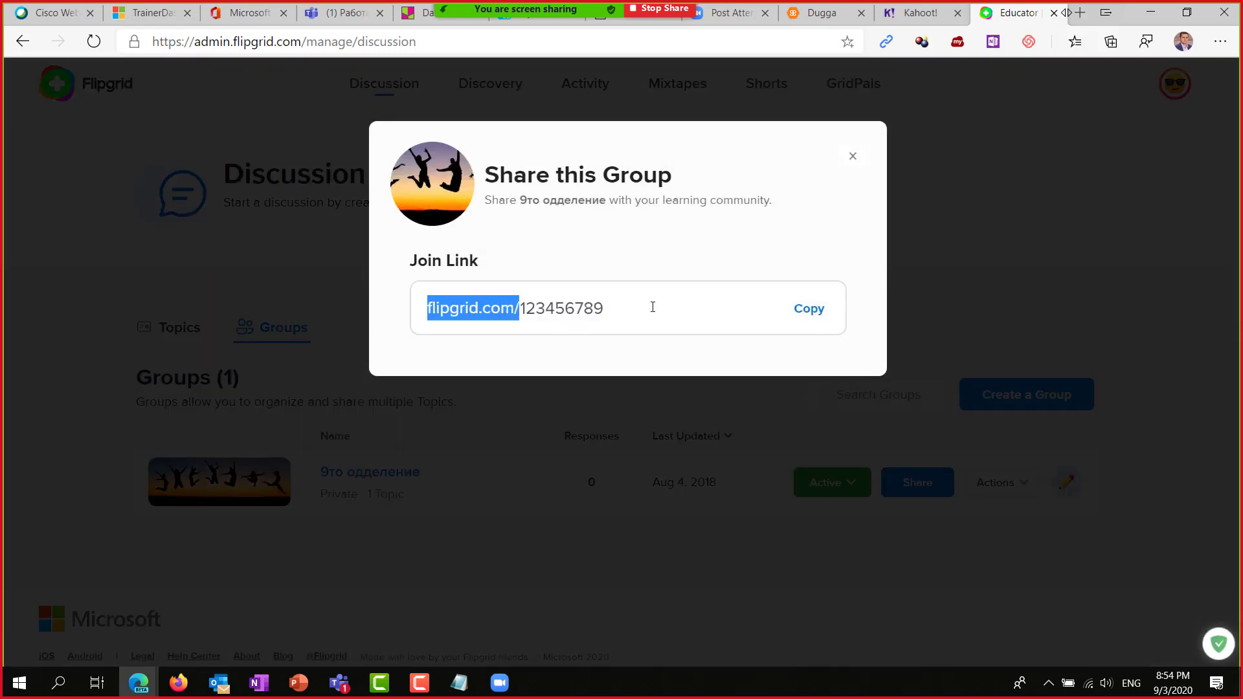
{"action": "left_click", "coordinate": [818, 321]}
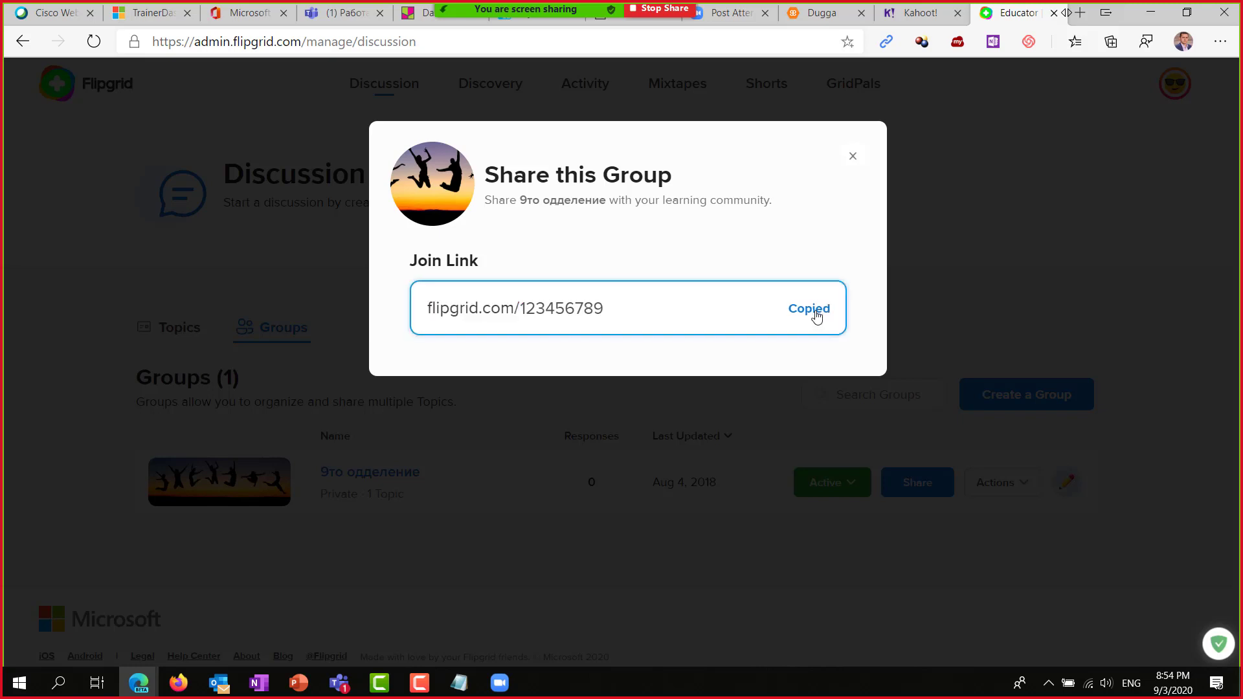
{"action": "left_click", "coordinate": [853, 156]}
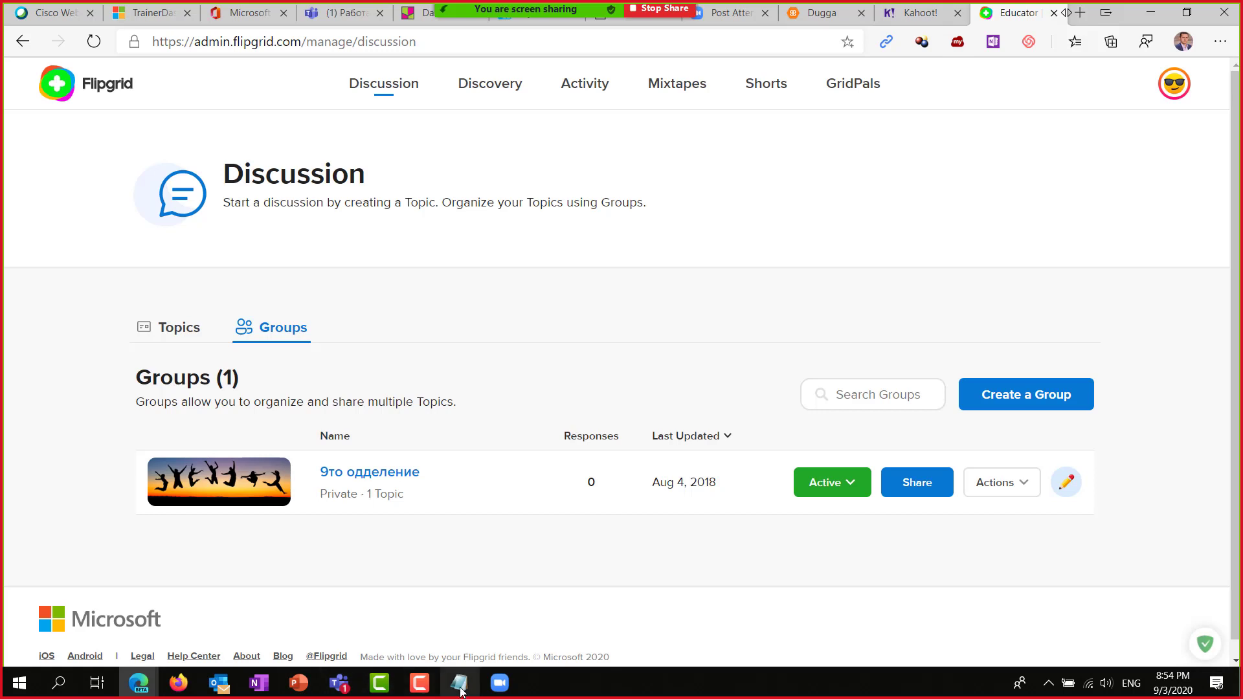
Paste the 9то одделение join link as the Flip Code and save the Flipgrid tab.
{"action": "mouse_move", "coordinate": [337, 688]}
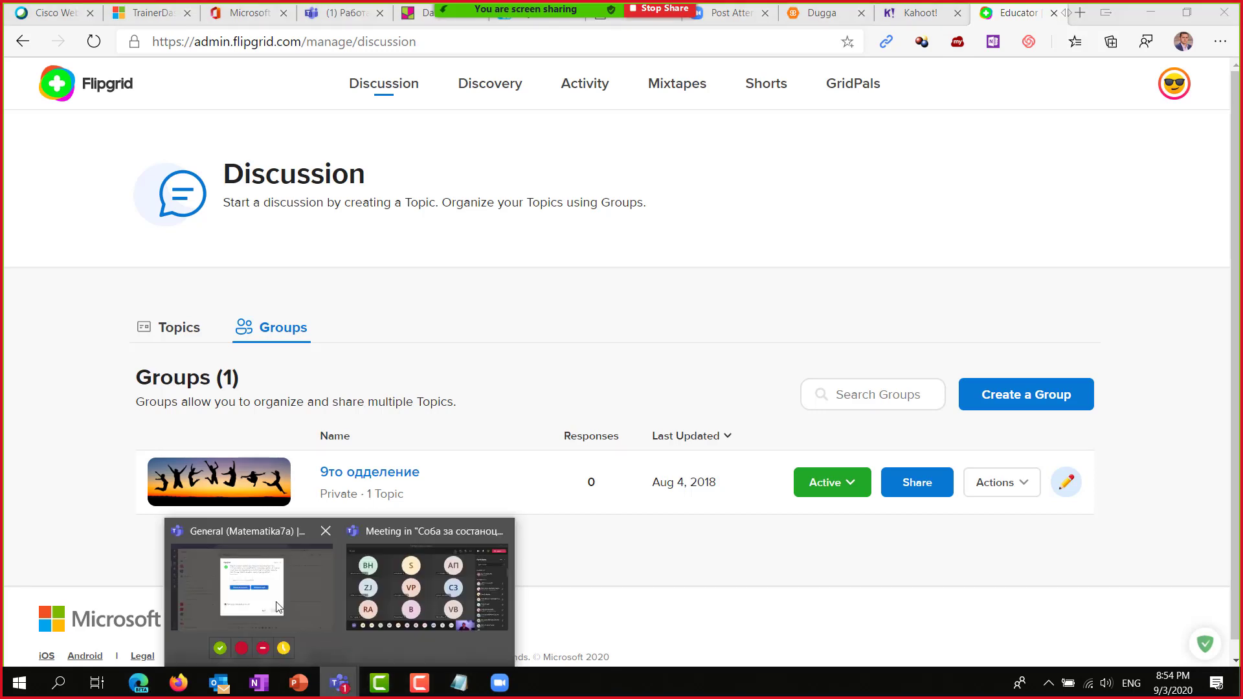
{"action": "left_click", "coordinate": [279, 607]}
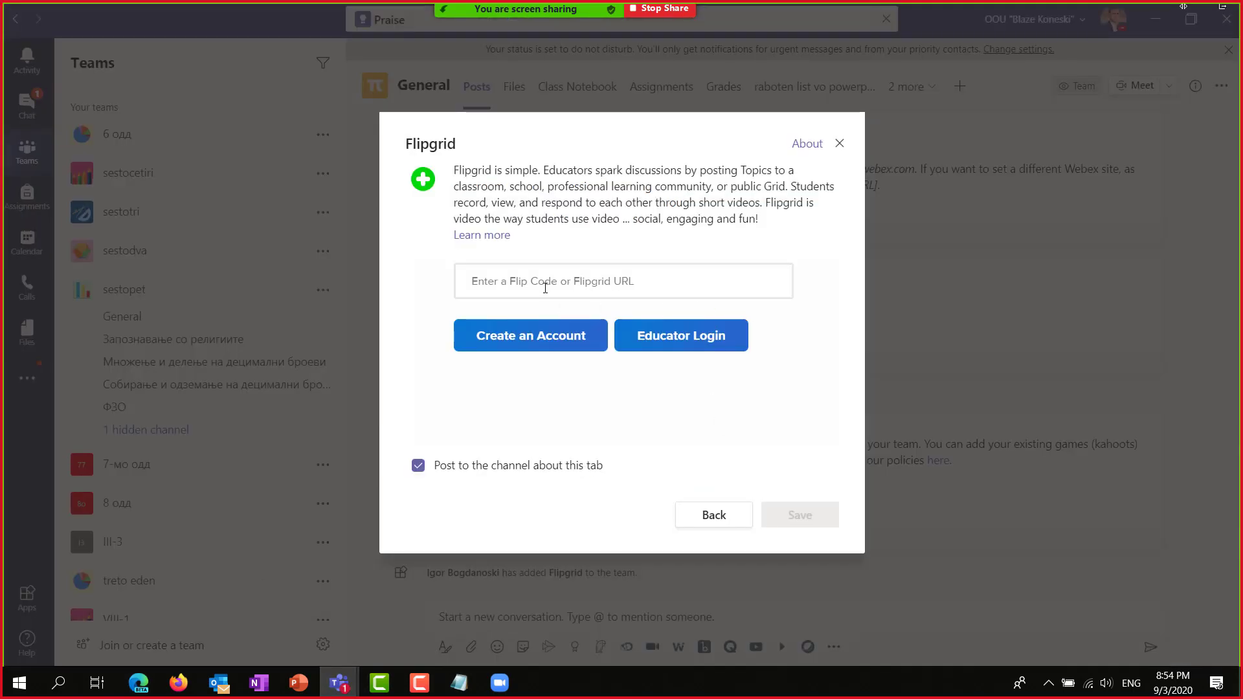
{"action": "key", "text": "ctrl+v"}
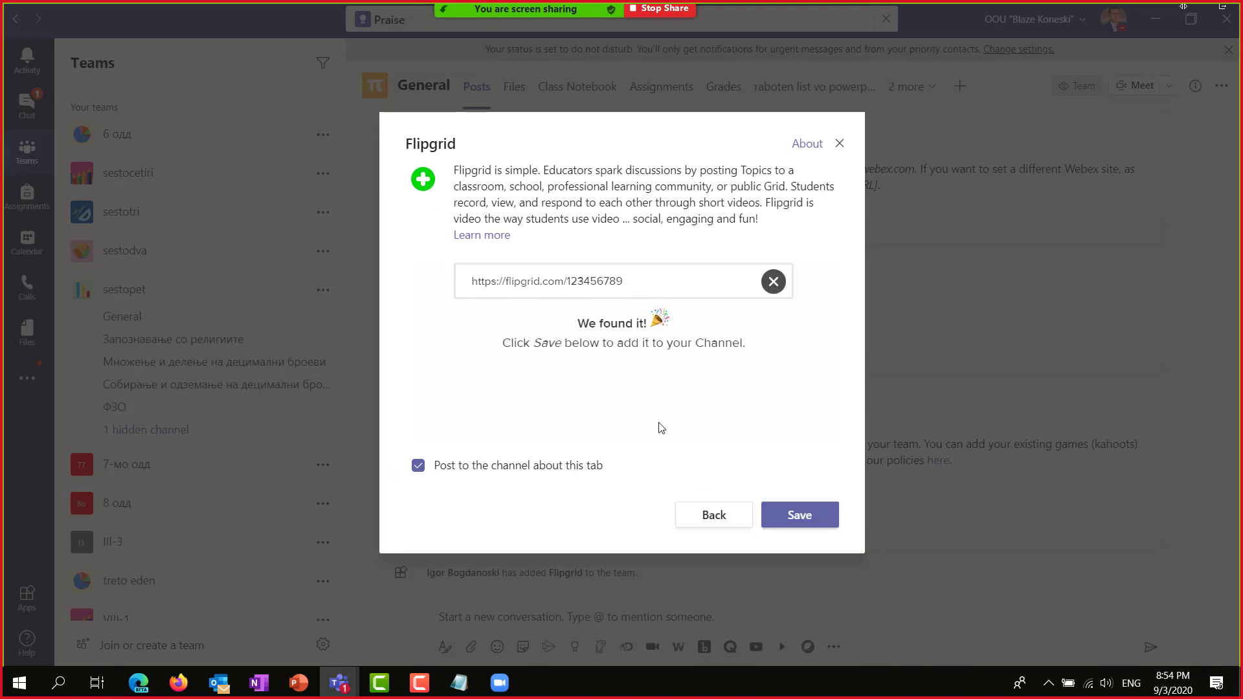
{"action": "left_click", "coordinate": [798, 513]}
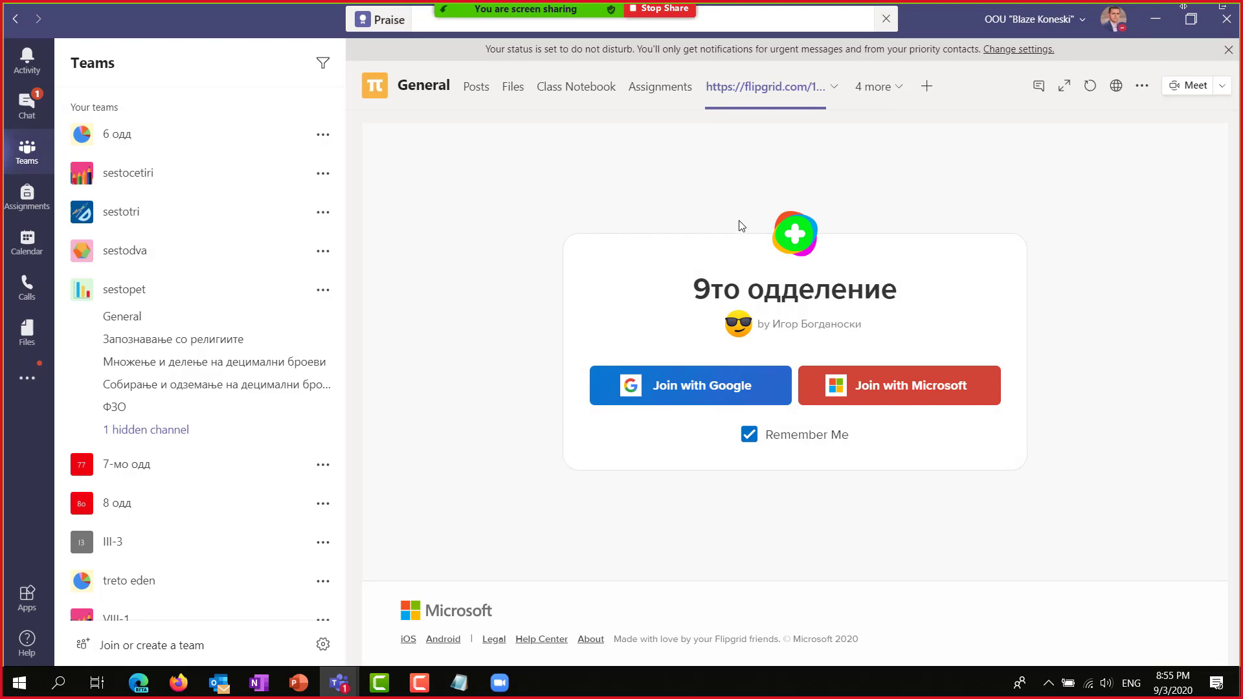
Sign in to the Flipgrid tab with the school Microsoft account and view the Introductions! topic.
{"action": "left_click", "coordinate": [883, 393]}
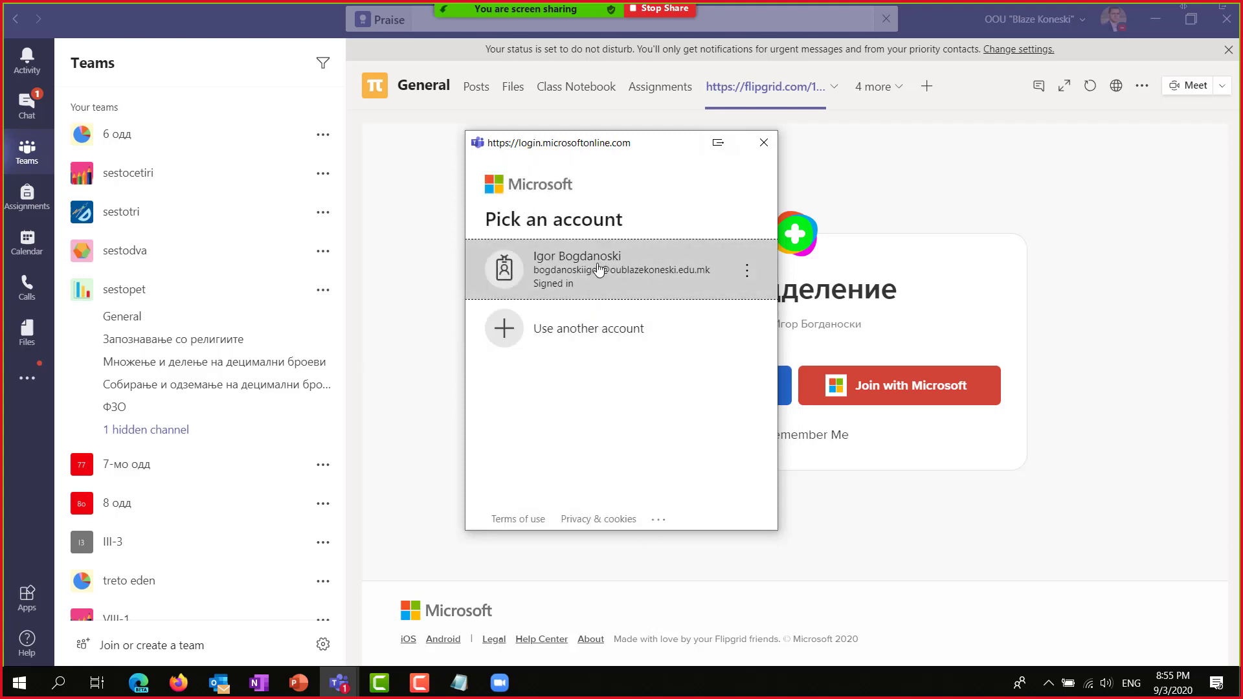
{"action": "left_click", "coordinate": [598, 270]}
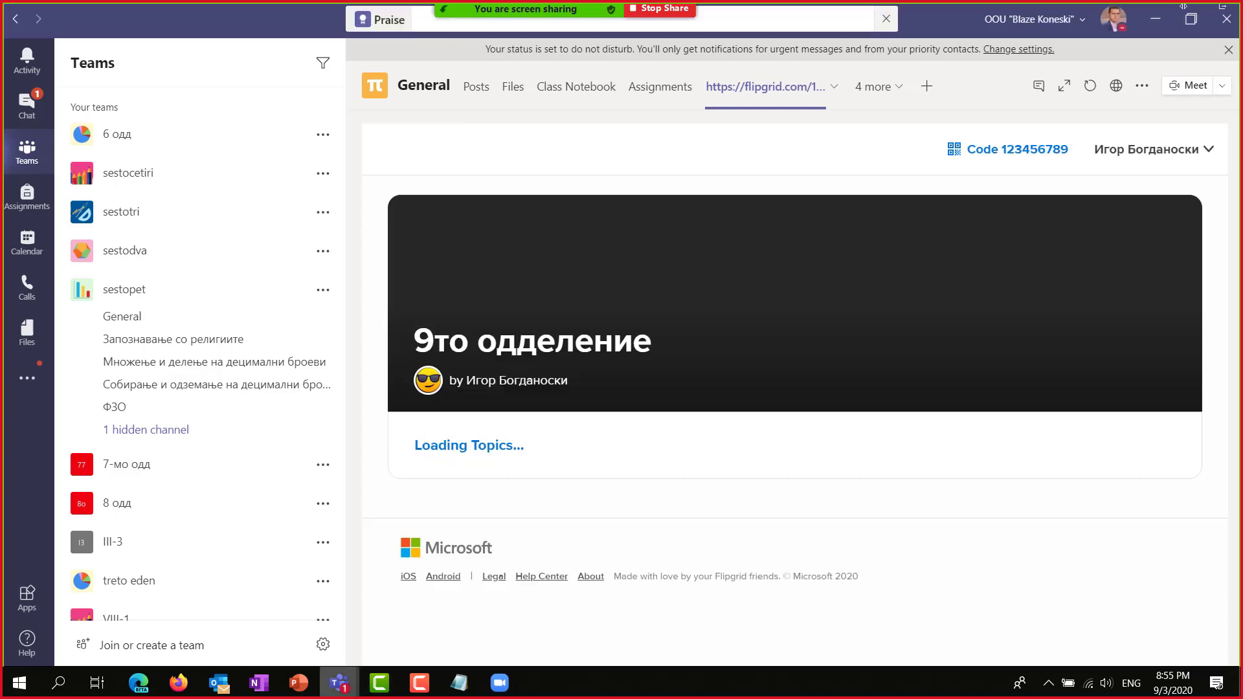
{"action": "scroll", "coordinate": [609, 433], "scroll_direction": "down", "scroll_amount": 10}
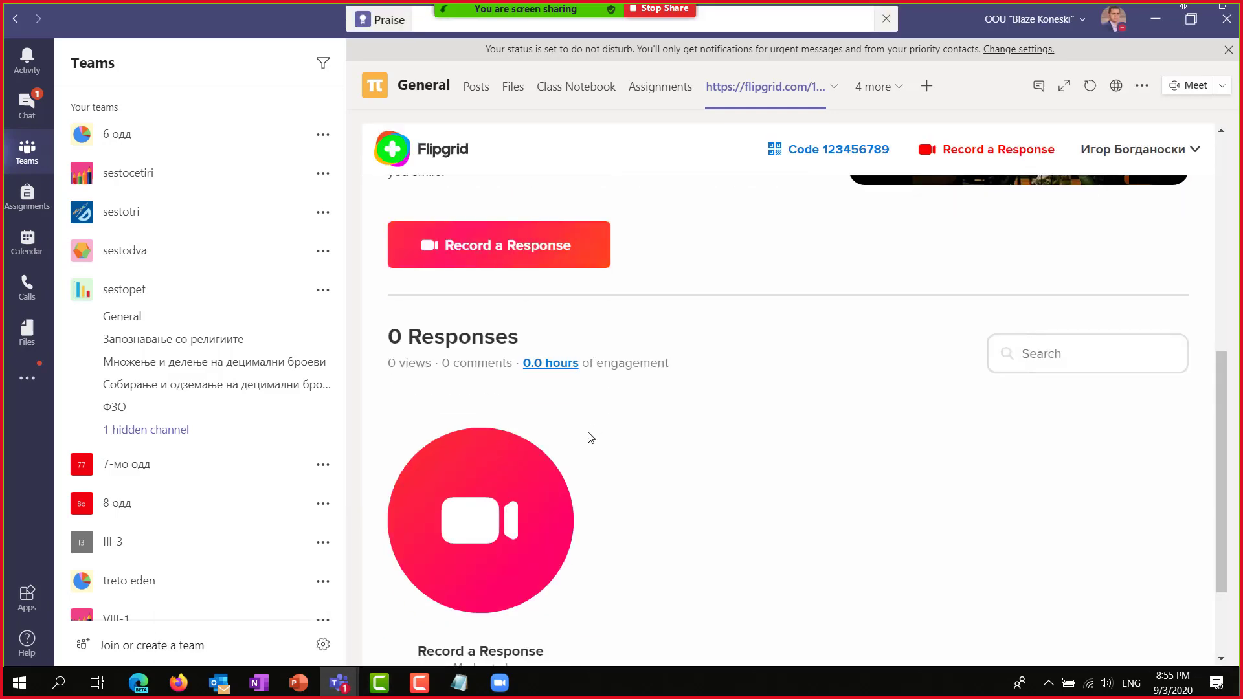
{"action": "scroll", "coordinate": [576, 407], "scroll_direction": "up", "scroll_amount": 10}
{"action": "scroll", "coordinate": [715, 535], "scroll_direction": "down", "scroll_amount": 10}
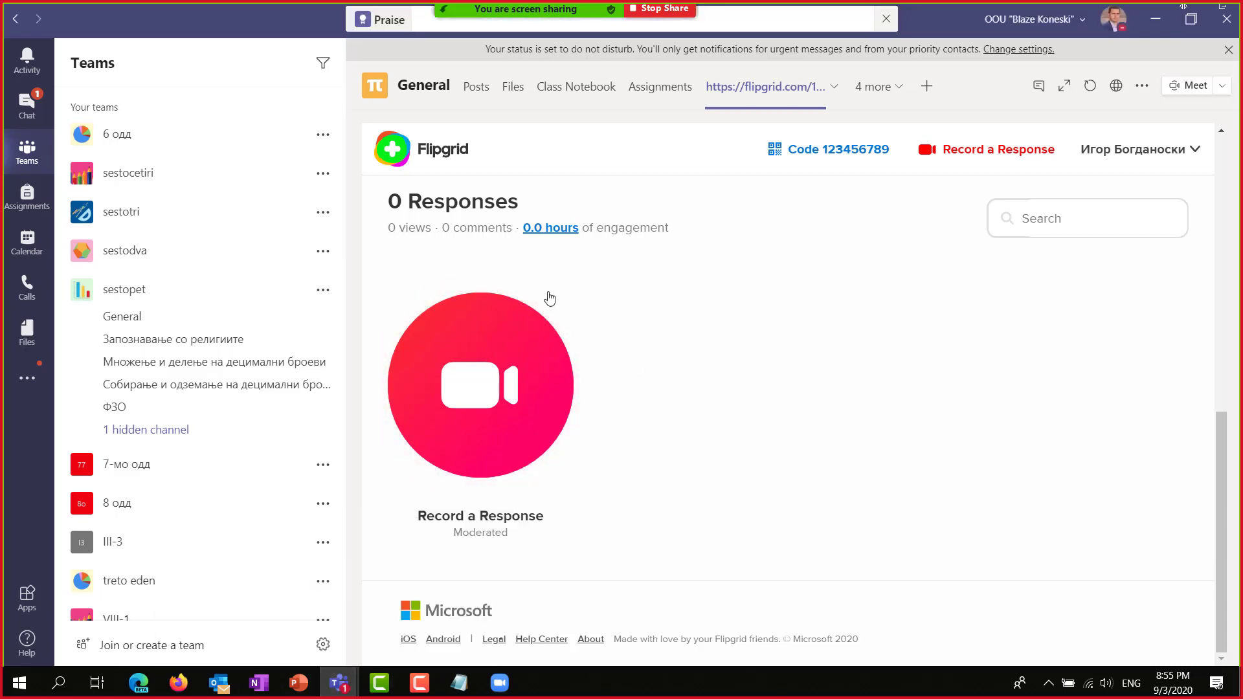
{"action": "scroll", "coordinate": [161, 546], "scroll_direction": "down", "scroll_amount": 15}
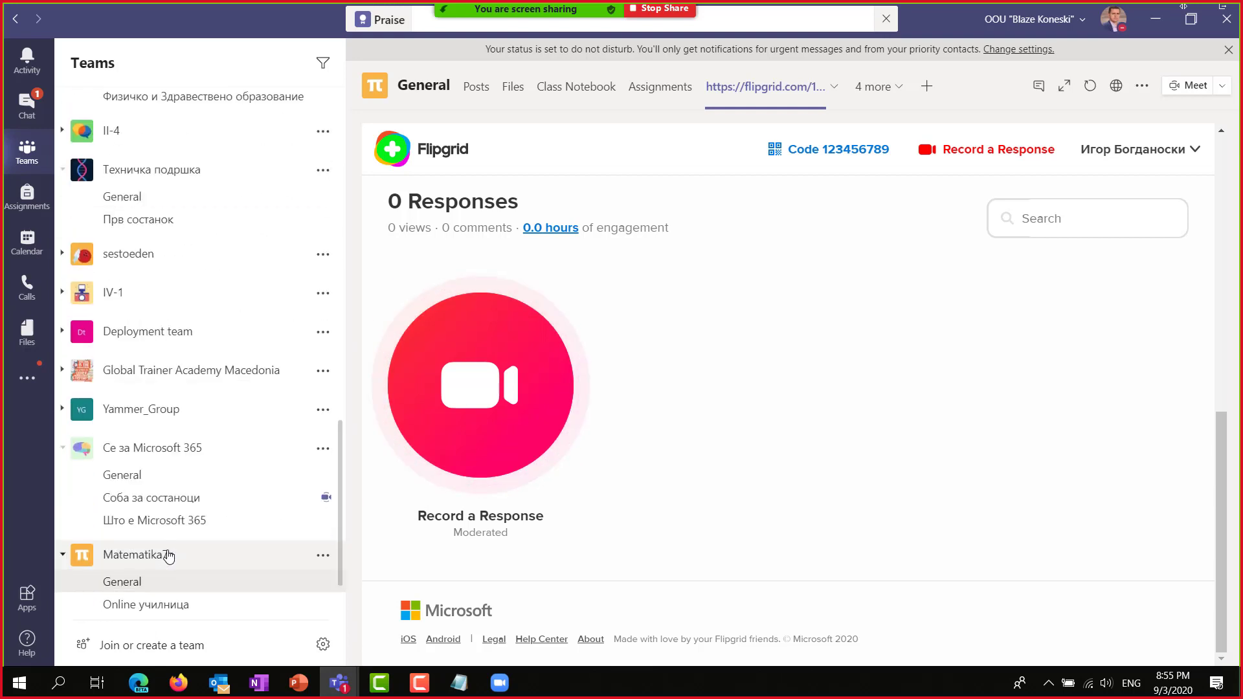
{"action": "scroll", "coordinate": [168, 555], "scroll_direction": "down", "scroll_amount": 3}
Open the Работа на час channel under Matematika7a.
{"action": "left_click", "coordinate": [150, 566]}
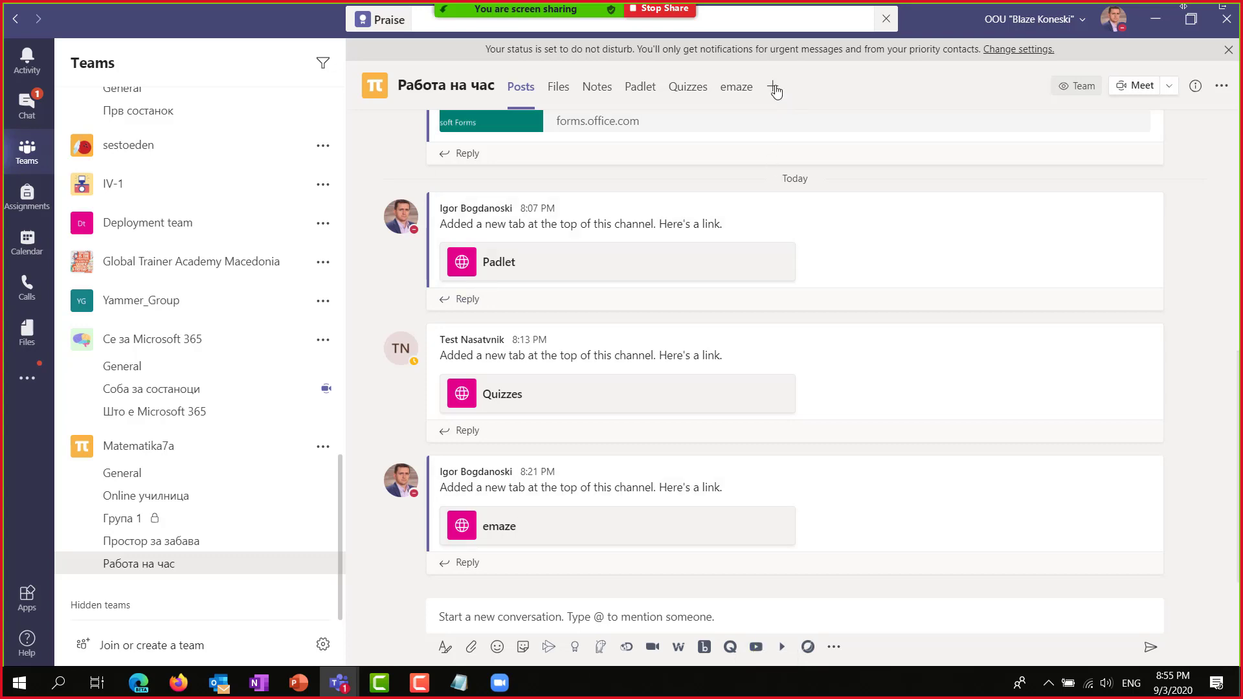
Search 'you' among the tab apps and add YouTube to the Работа на час channel.
{"action": "left_click", "coordinate": [773, 87]}
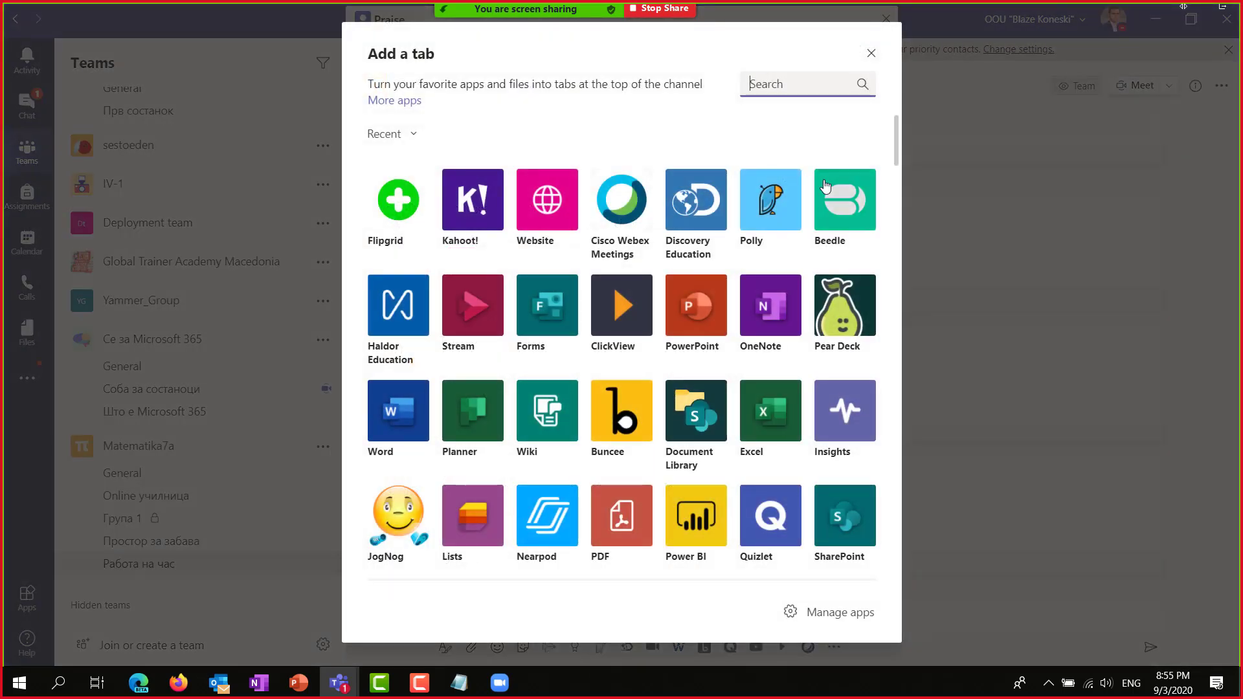
{"action": "type", "text": "you"}
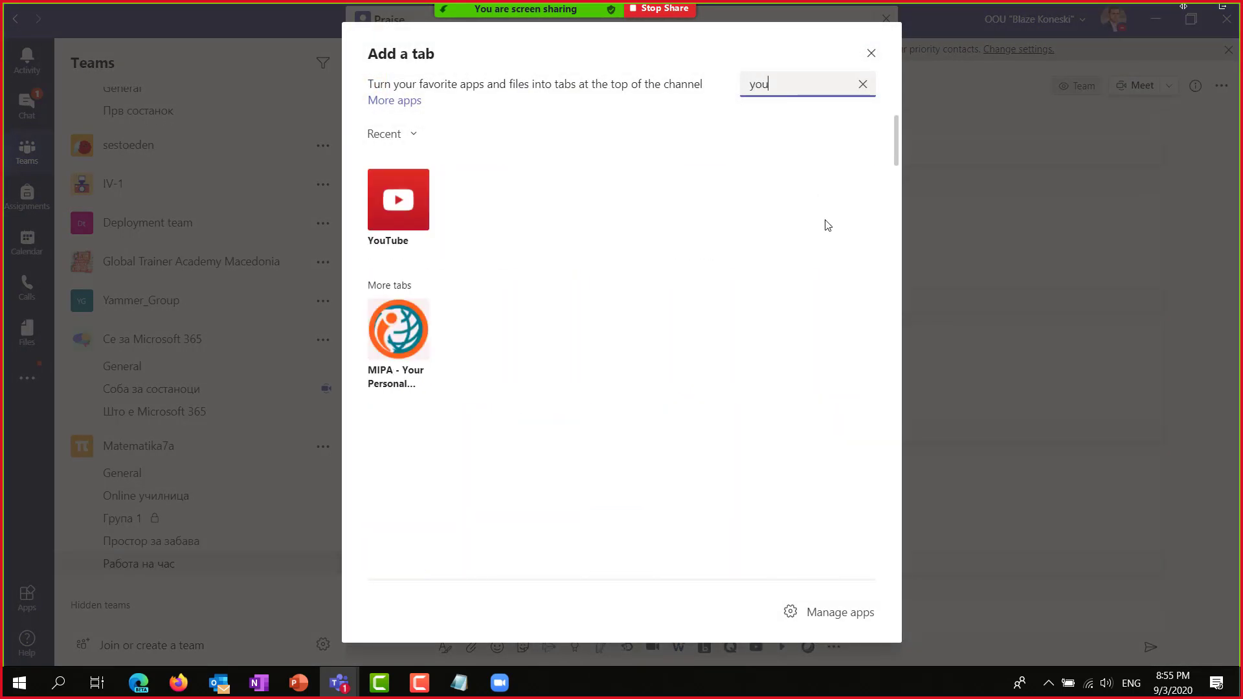
{"action": "left_click", "coordinate": [395, 200]}
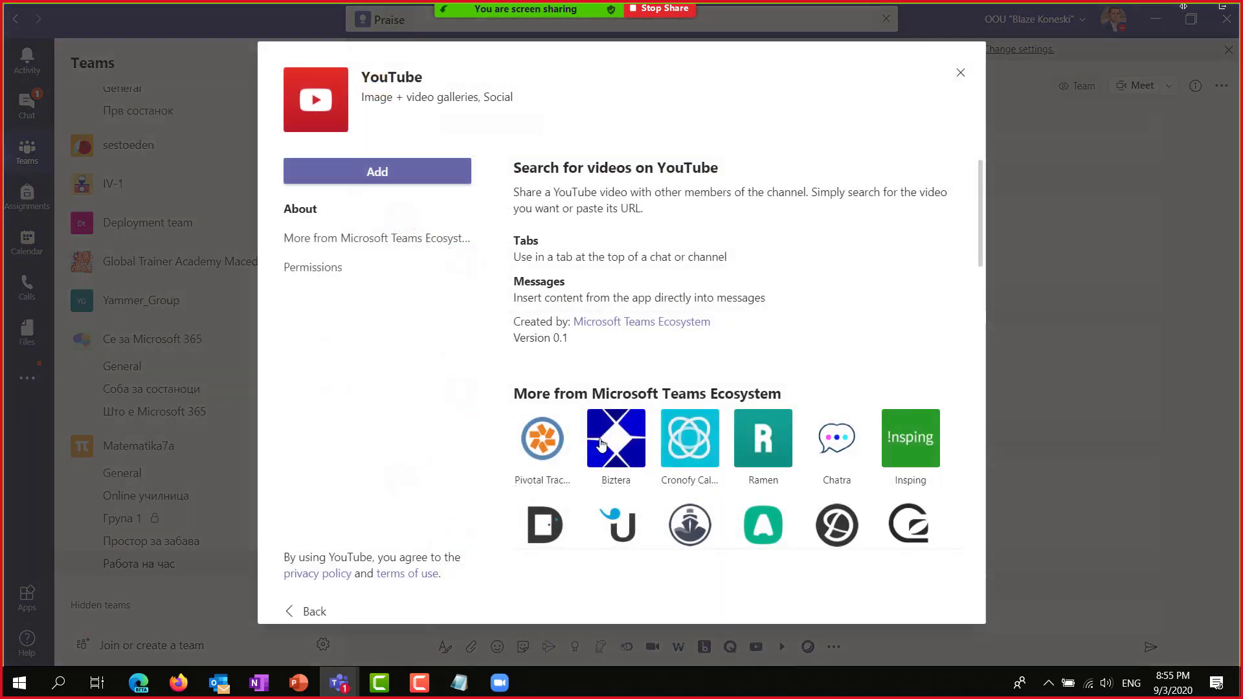
{"action": "left_click", "coordinate": [374, 172]}
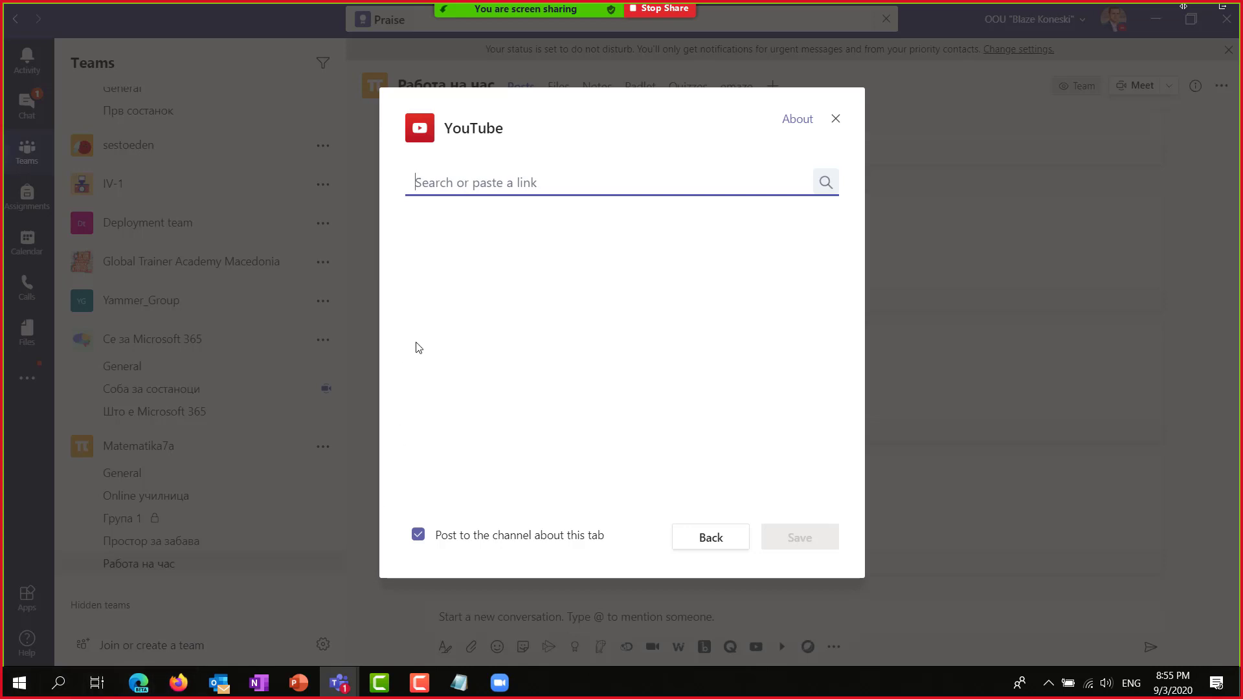
Open YouTube in Edge and play the Microsoft 365 playlist from your channel's Playlists.
{"action": "mouse_move", "coordinate": [141, 690]}
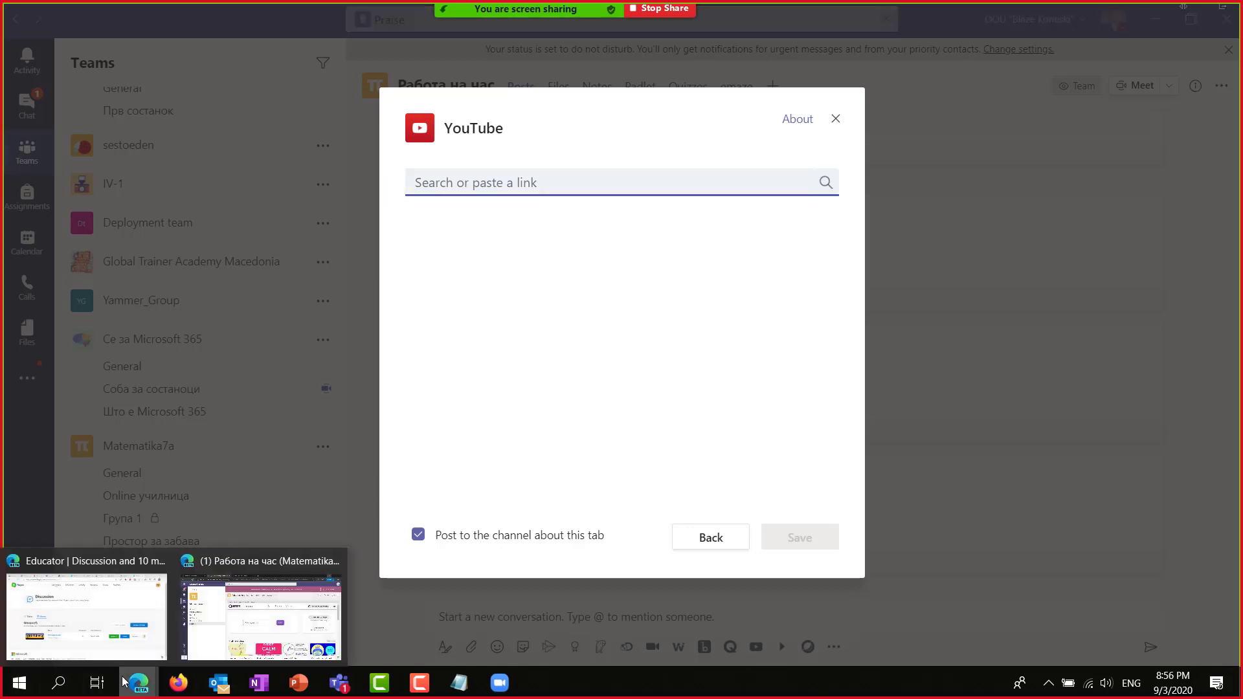
{"action": "left_click", "coordinate": [91, 602]}
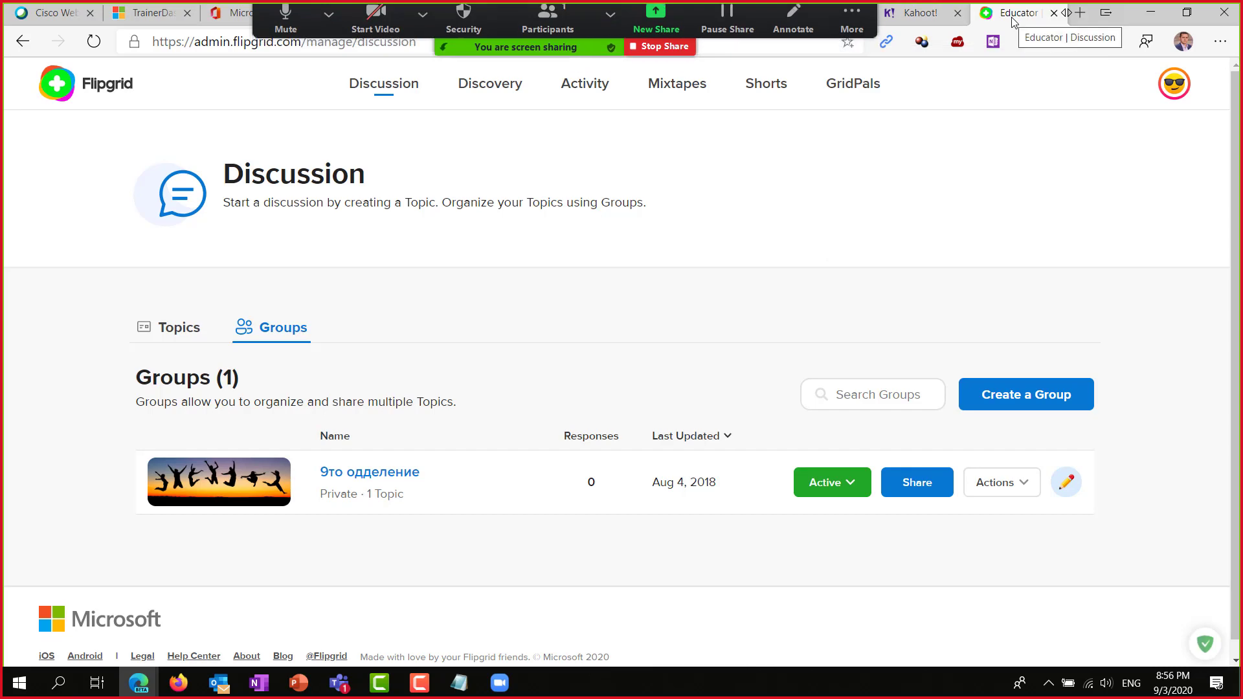
{"action": "key", "text": "ctrl+t"}
{"action": "type", "text": "you"}
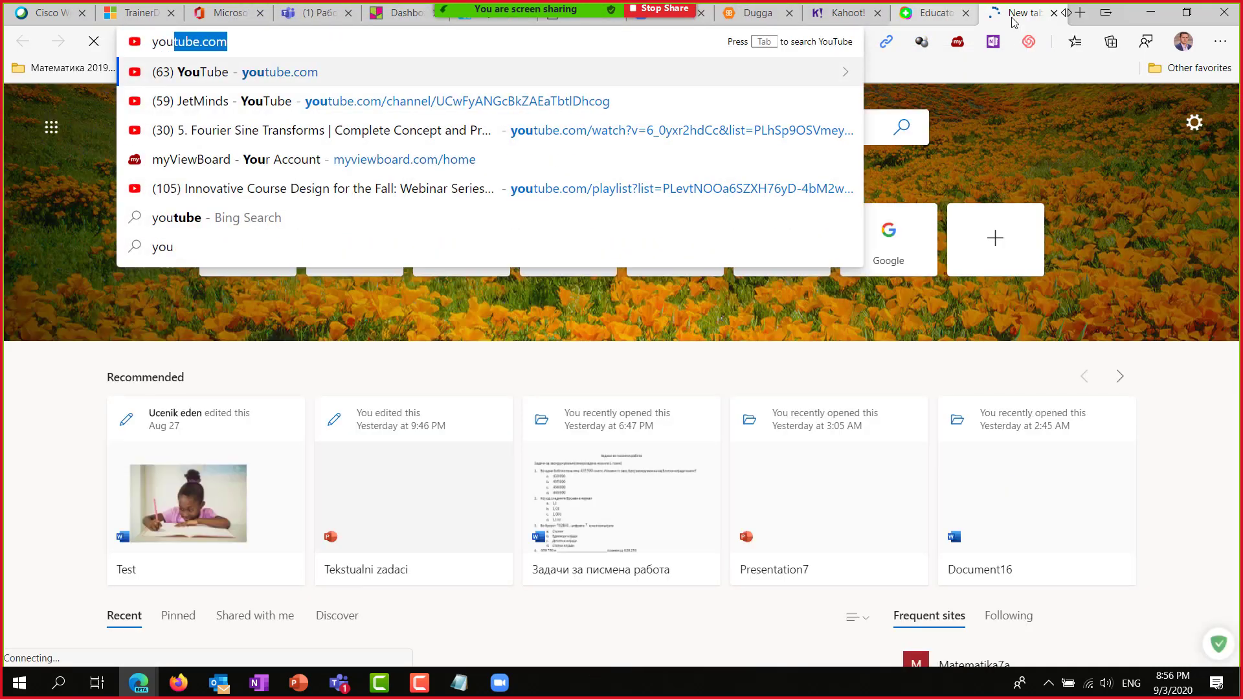
{"action": "key", "text": "Return"}
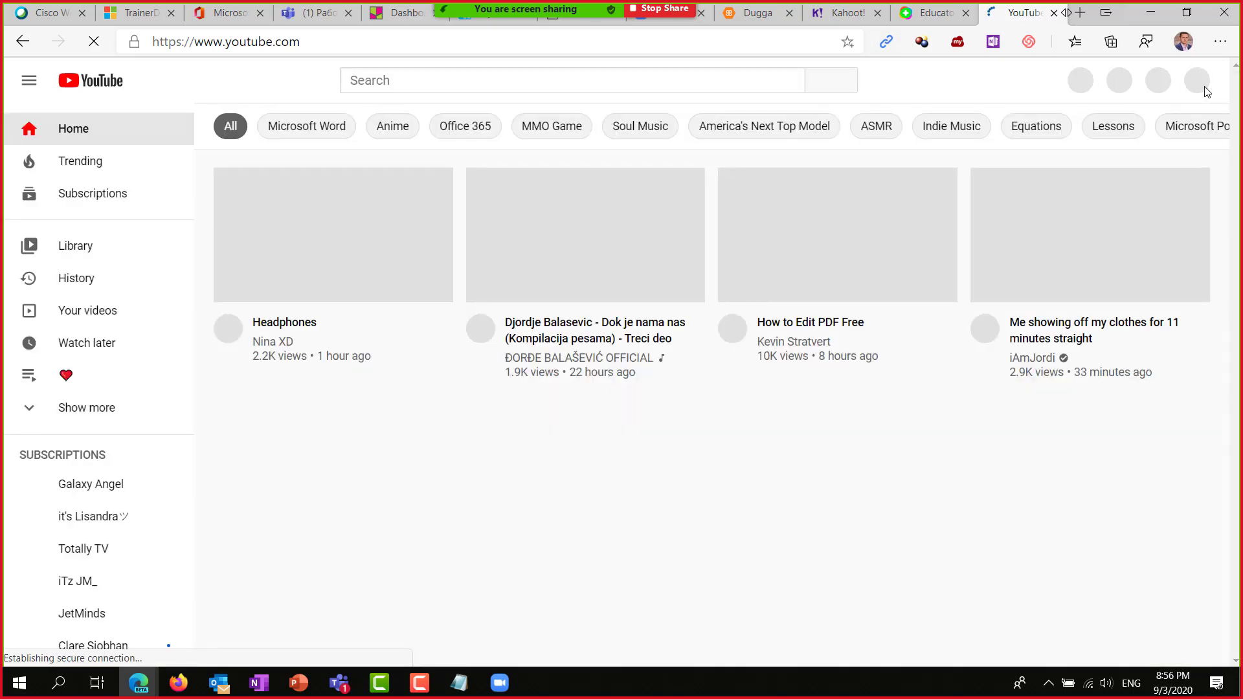
{"action": "left_click", "coordinate": [1196, 82]}
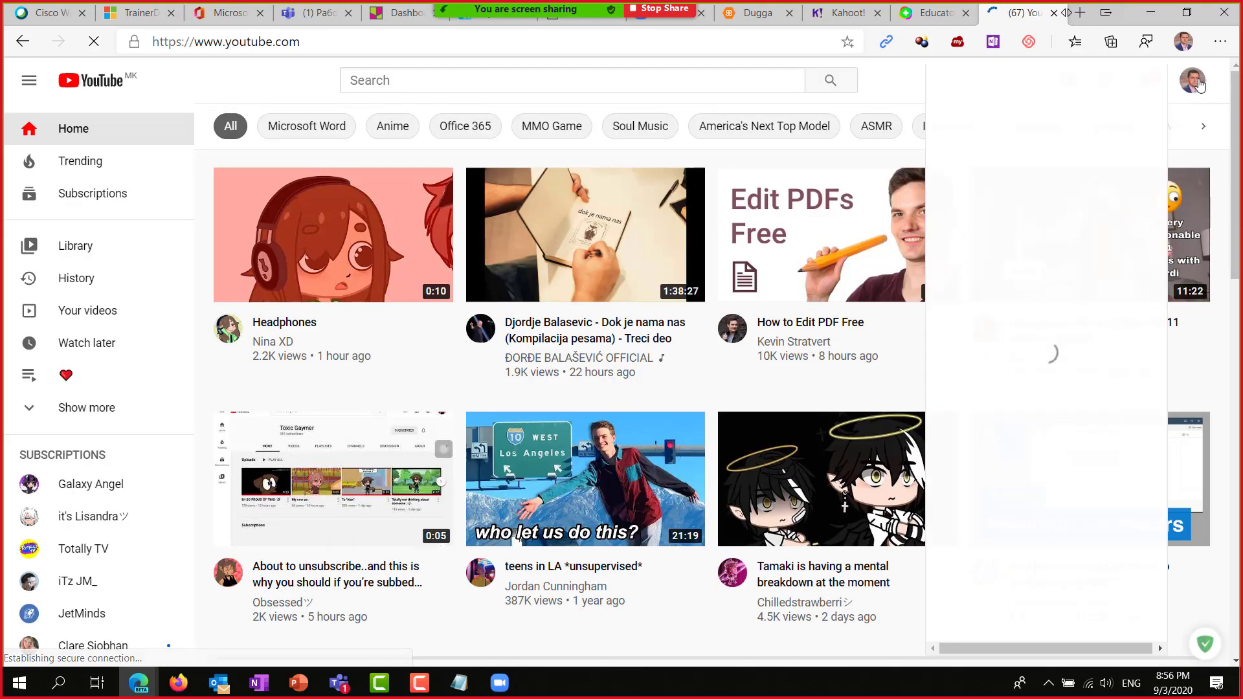
{"action": "left_click", "coordinate": [1026, 170]}
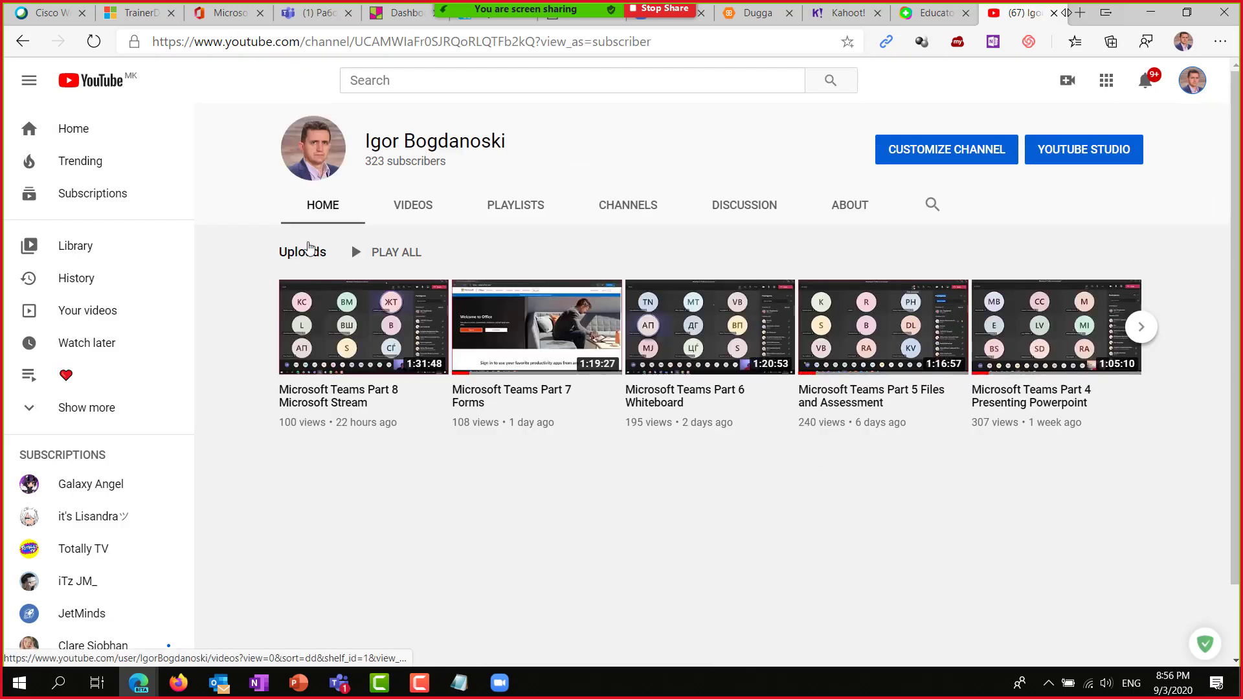
{"action": "left_click", "coordinate": [528, 206]}
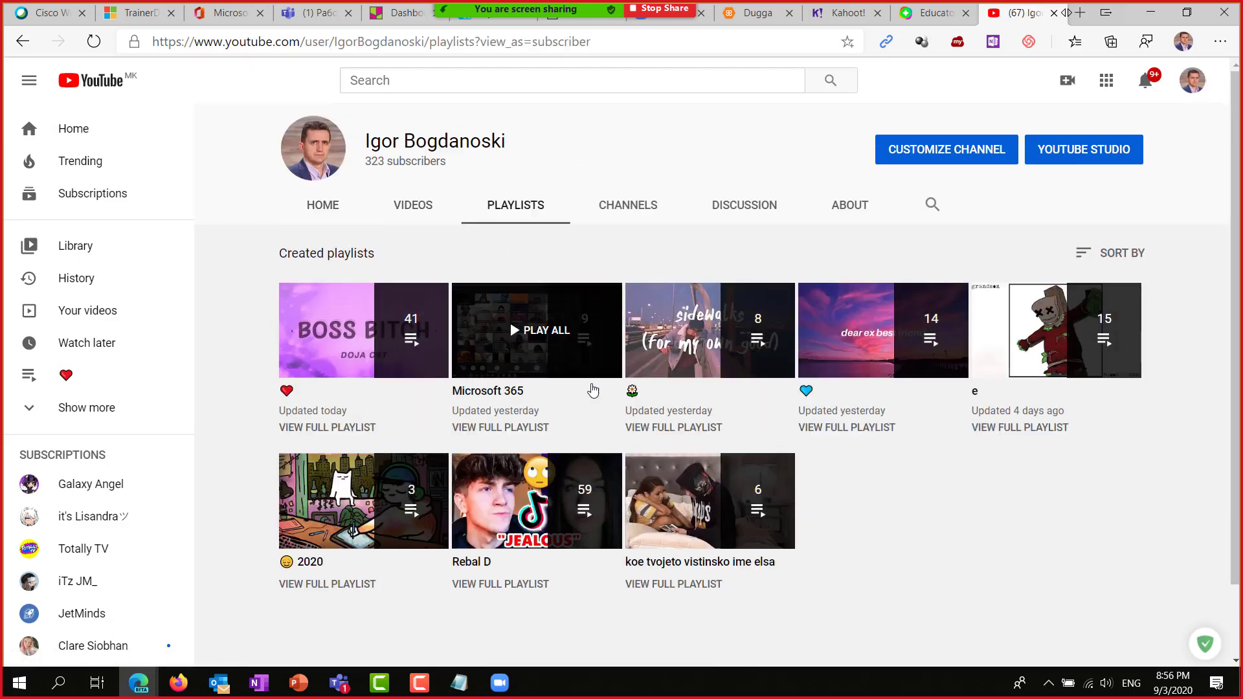
{"action": "left_click", "coordinate": [528, 333]}
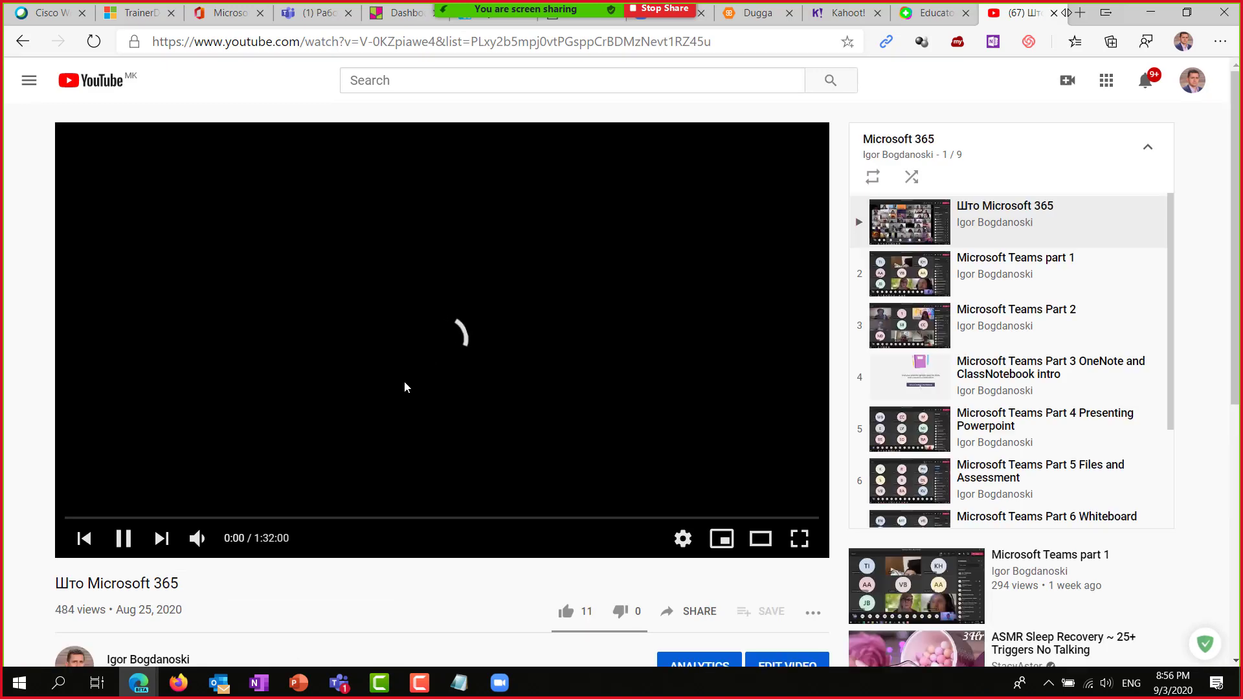
Copy the Што Microsoft 365 video's address and paste it into the Teams tab link box.
{"action": "left_click", "coordinate": [348, 42]}
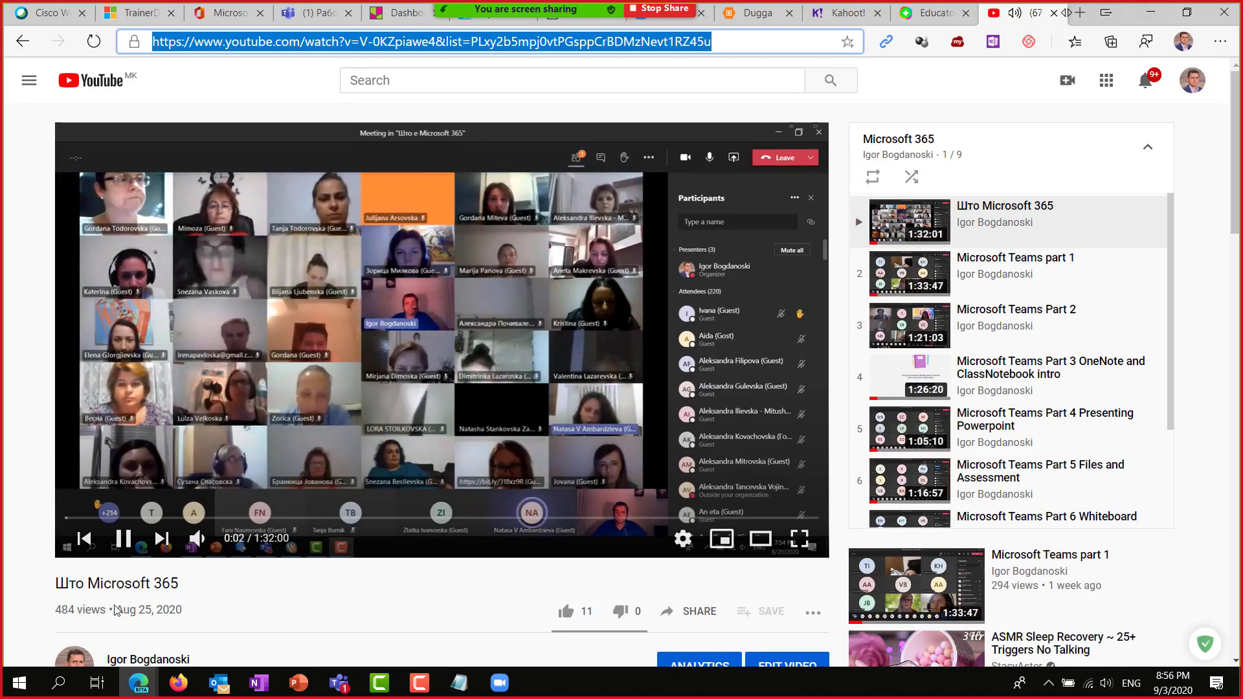
{"action": "left_click", "coordinate": [1150, 12]}
{"action": "key", "text": "ctrl+v"}
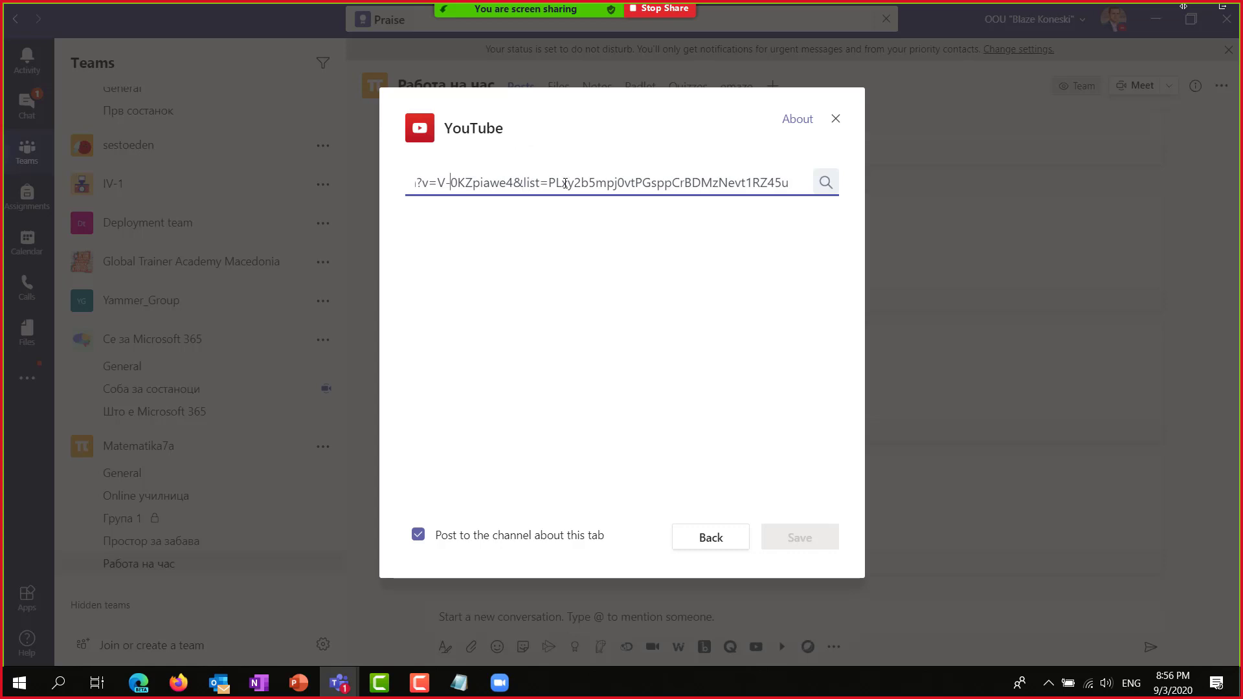
Check the start of the pasted link, then switch back to the Edge window with the video.
{"action": "key", "text": "Home"}
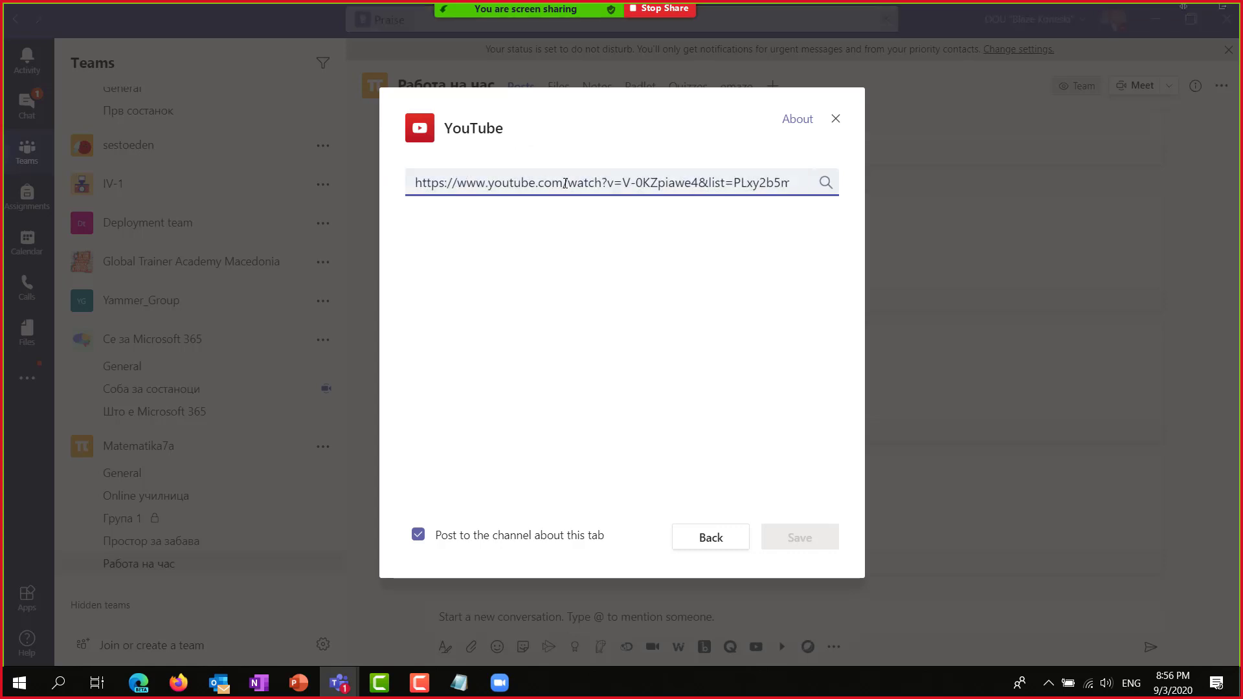
{"action": "key", "text": "alt+Tab"}
{"action": "key", "text": "alt+Tab"}
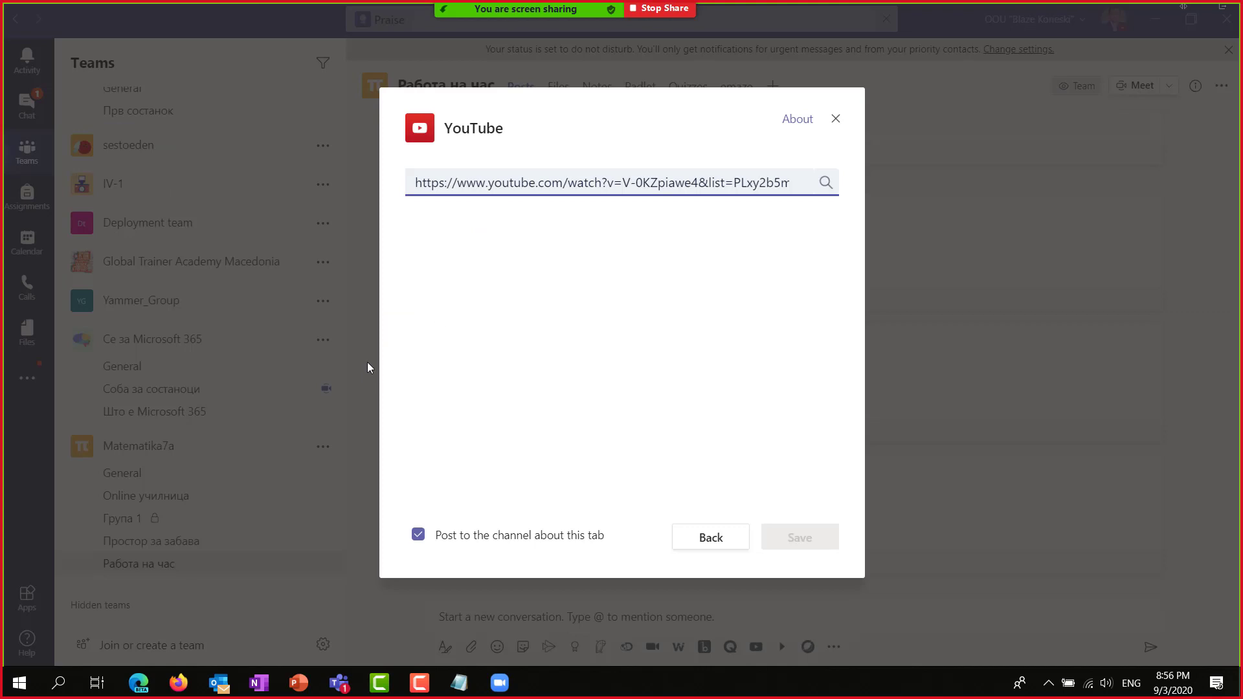
{"action": "key", "text": "alt+Tab"}
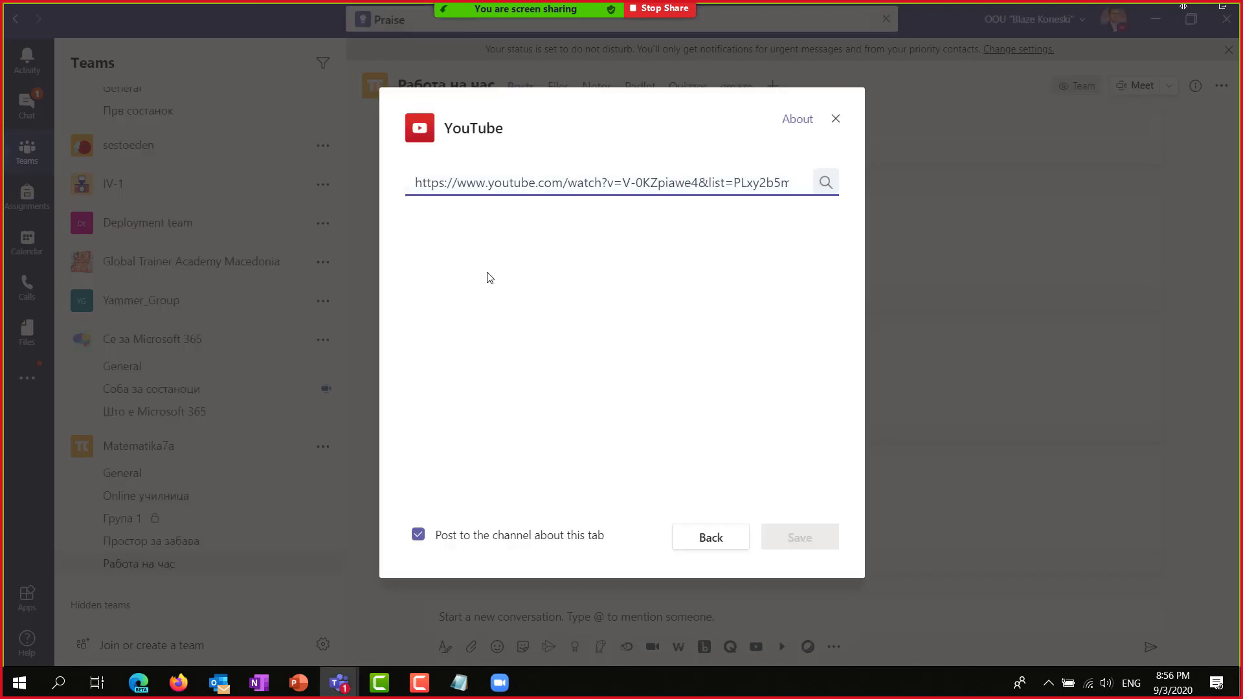
{"action": "key", "text": "alt+Tab"}
{"action": "key", "text": "alt+Tab"}
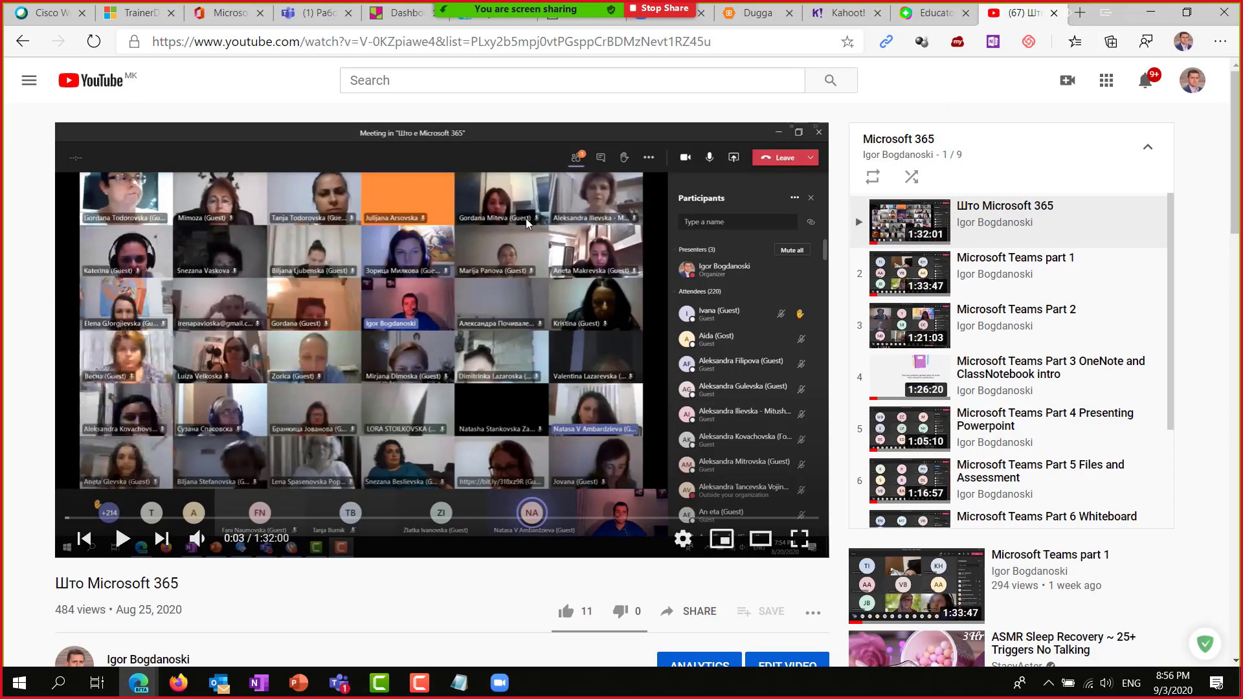
Copy the Што Microsoft 365 video's short youtu.be link from its Share options.
{"action": "left_click", "coordinate": [1003, 218]}
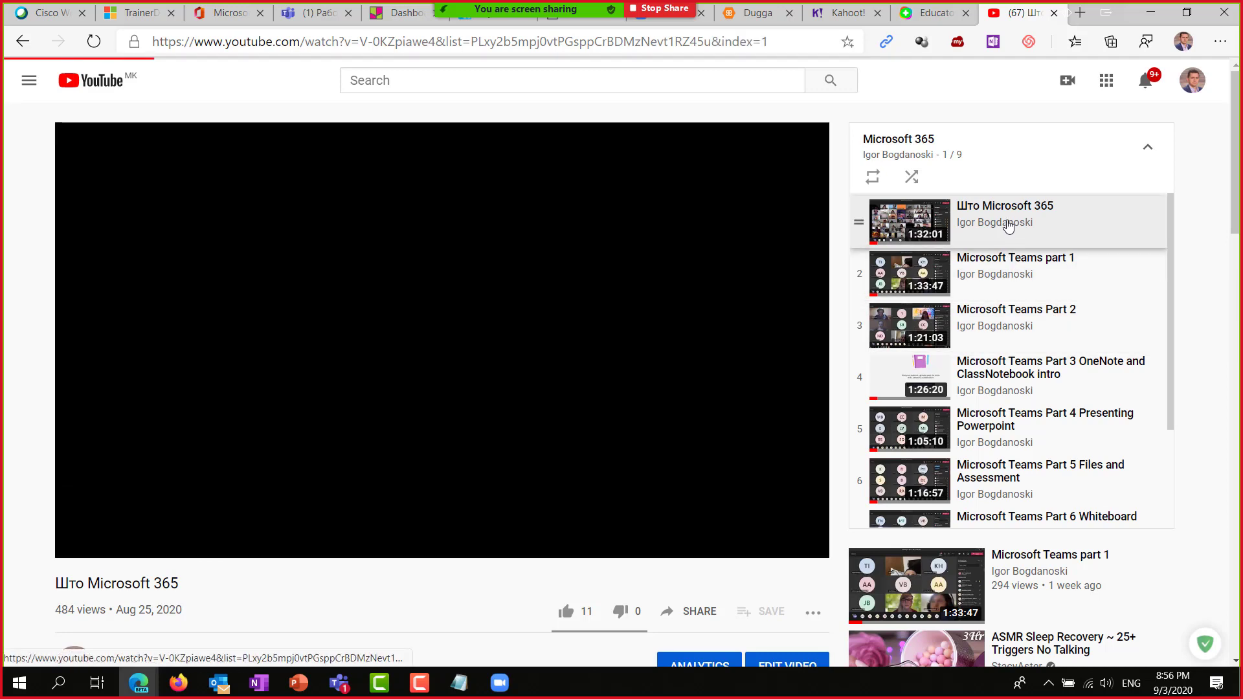
{"action": "left_click", "coordinate": [364, 39]}
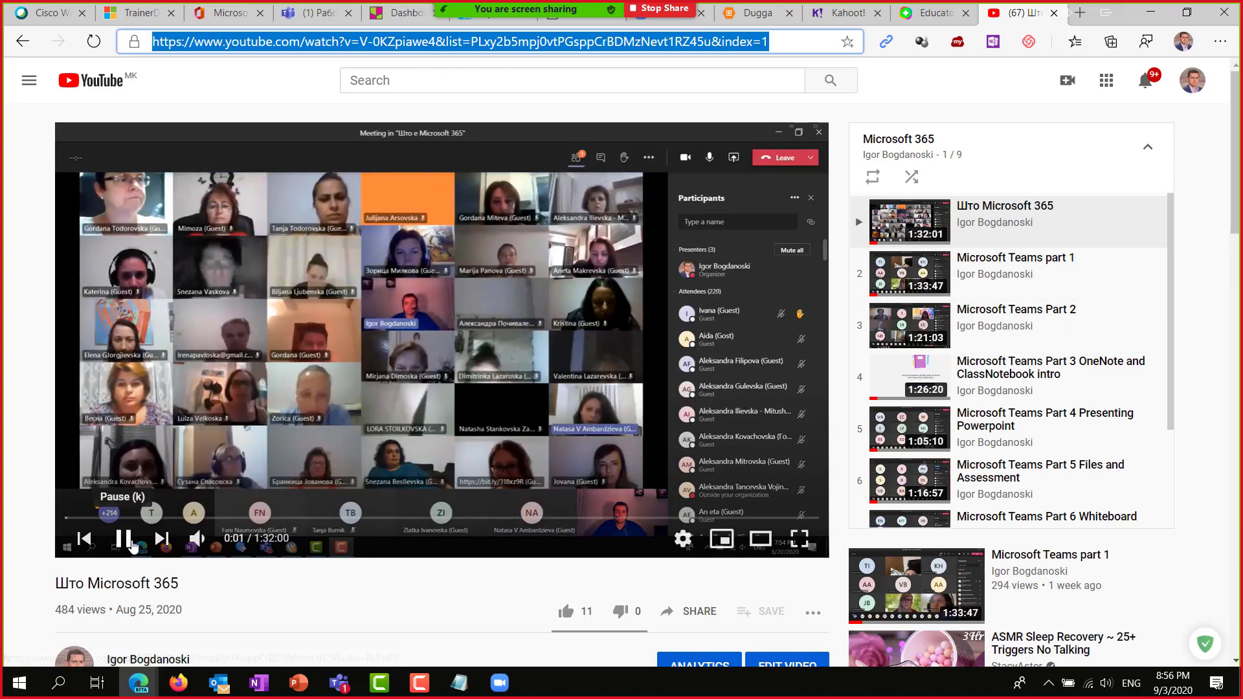
{"action": "left_click", "coordinate": [123, 538]}
{"action": "scroll", "coordinate": [331, 492], "scroll_direction": "down", "scroll_amount": 2}
{"action": "scroll", "coordinate": [333, 493], "scroll_direction": "down", "scroll_amount": 2}
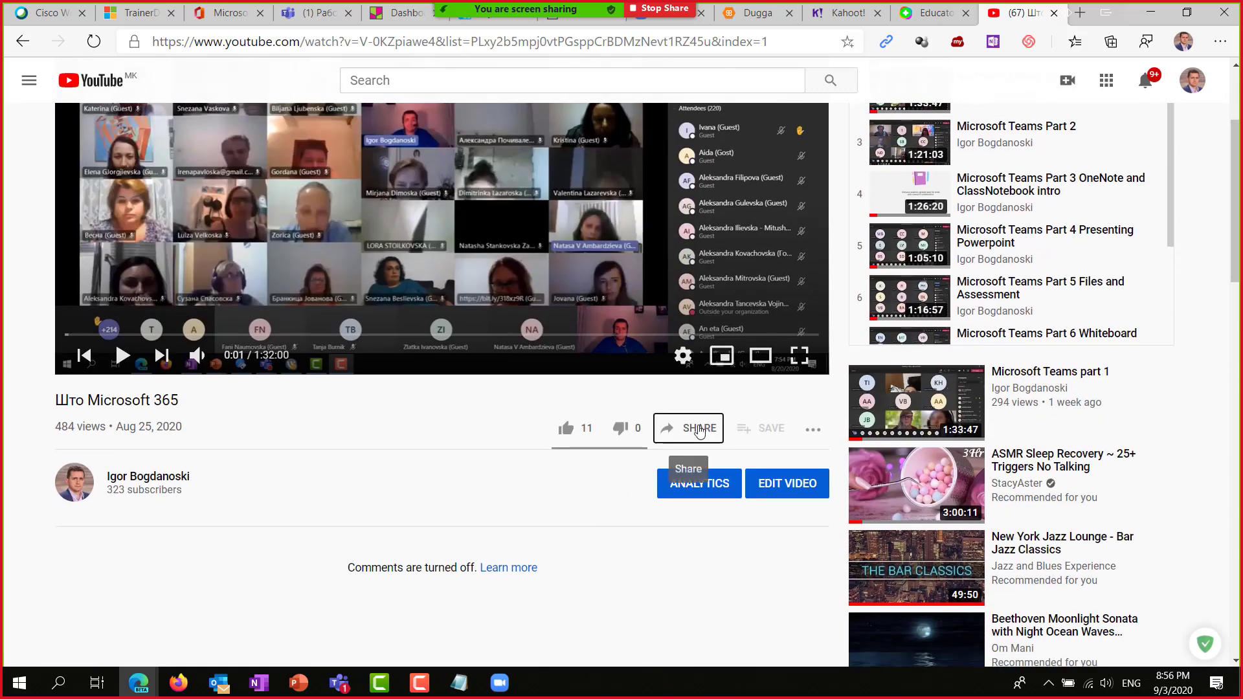
{"action": "left_click", "coordinate": [698, 428]}
{"action": "left_click", "coordinate": [769, 394]}
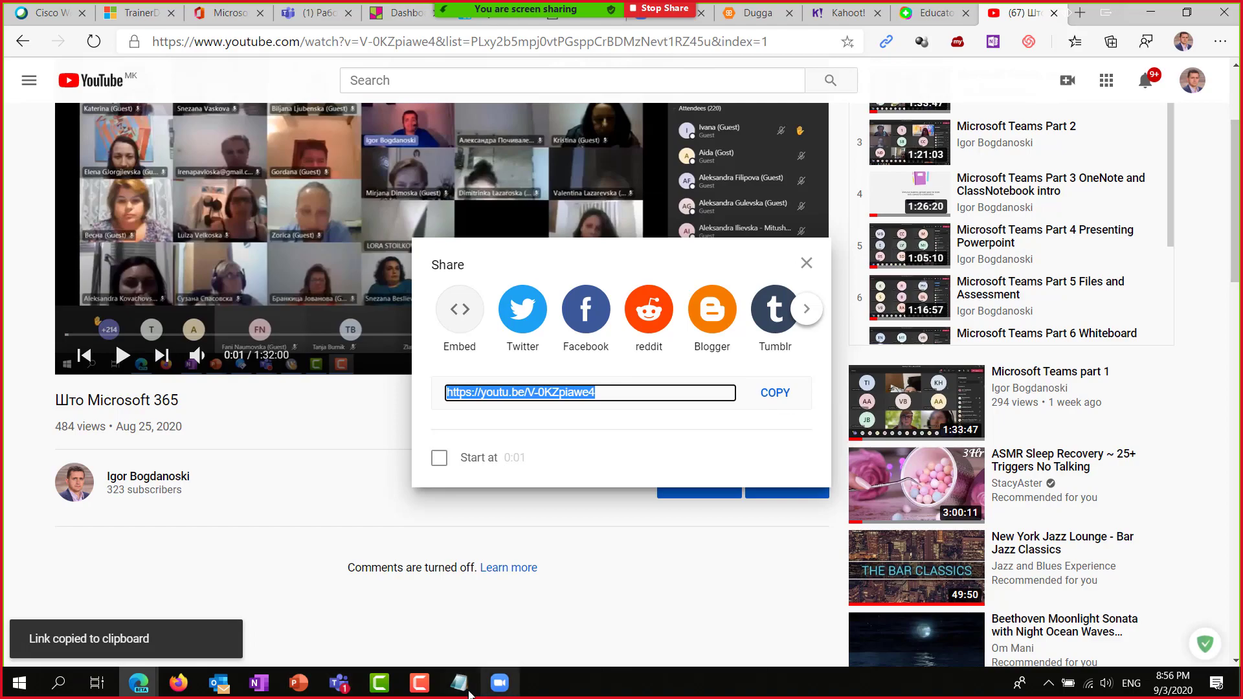
{"action": "key", "text": "alt+Tab"}
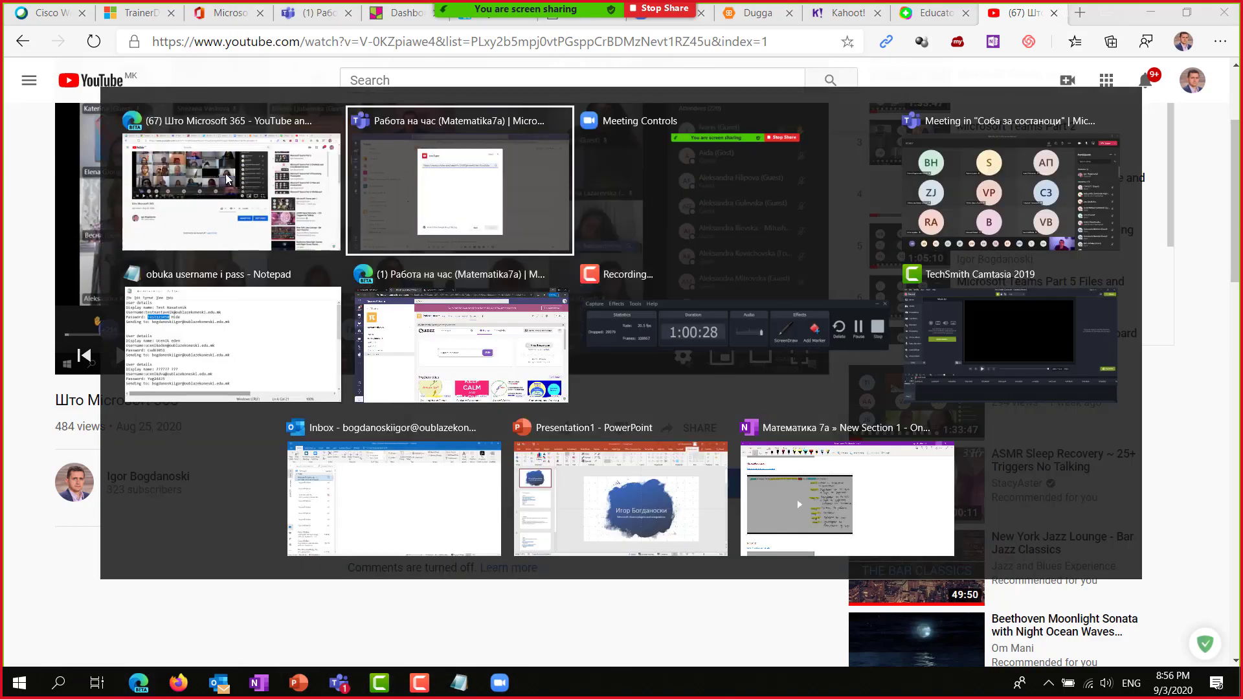
{"action": "key", "text": "ctrl+a"}
{"action": "key", "text": "ctrl+v"}
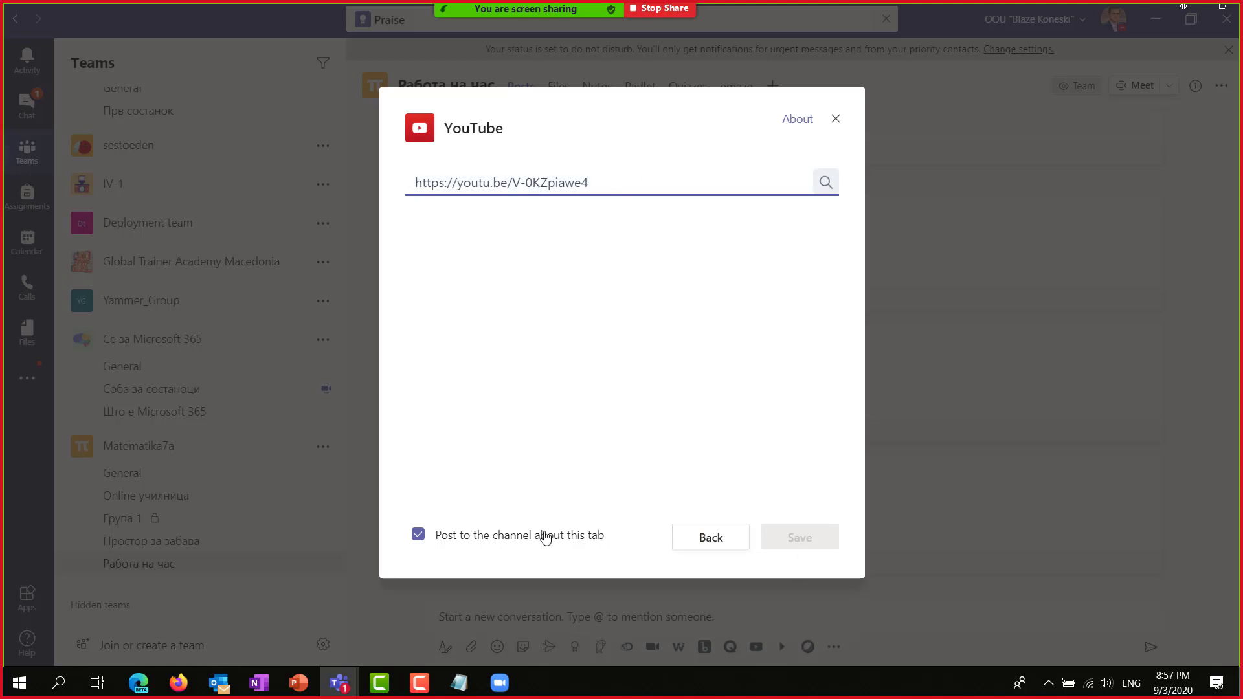
Reopen the YouTube tab setup, paste the short link into its search, then close it without adding.
{"action": "key", "text": "Escape"}
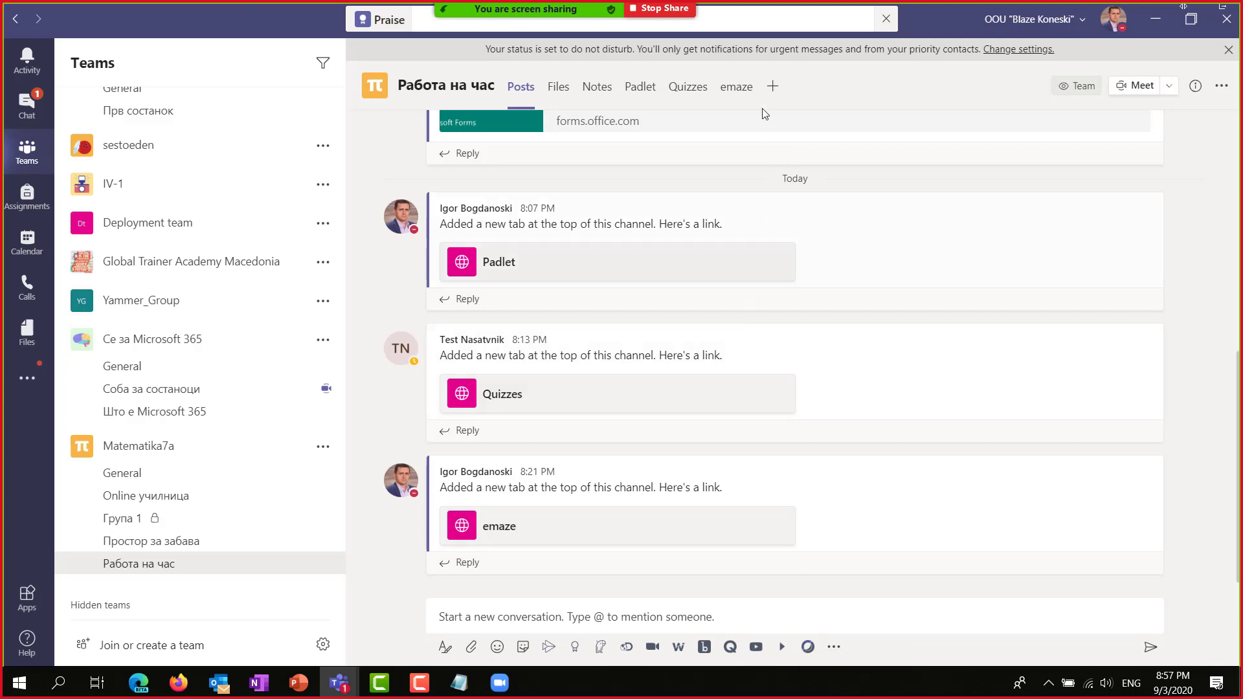
{"action": "left_click", "coordinate": [772, 86]}
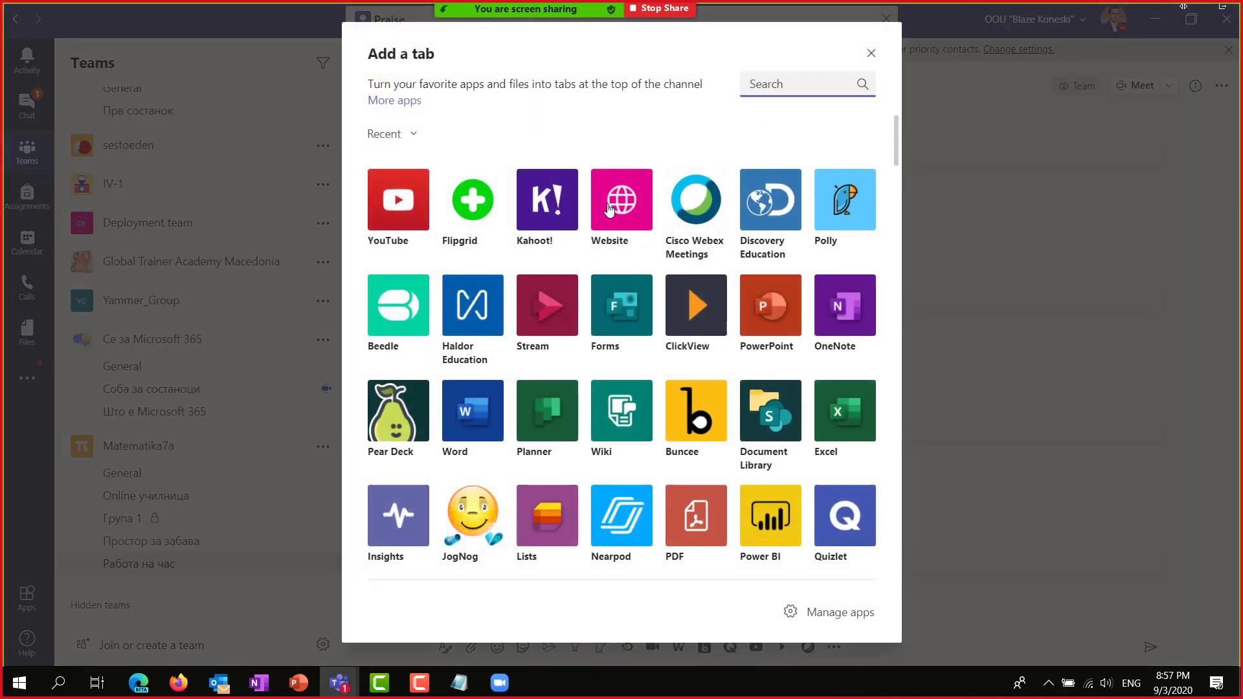
{"action": "left_click", "coordinate": [398, 199]}
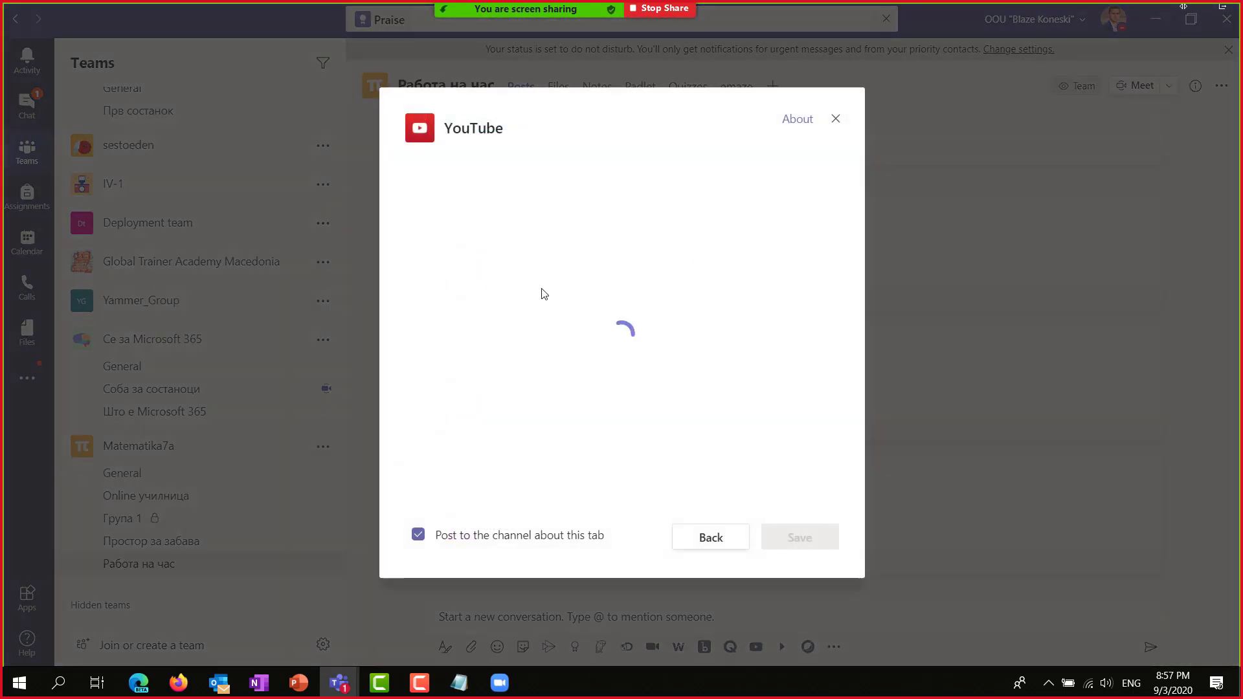
{"action": "key", "text": "ctrl+v"}
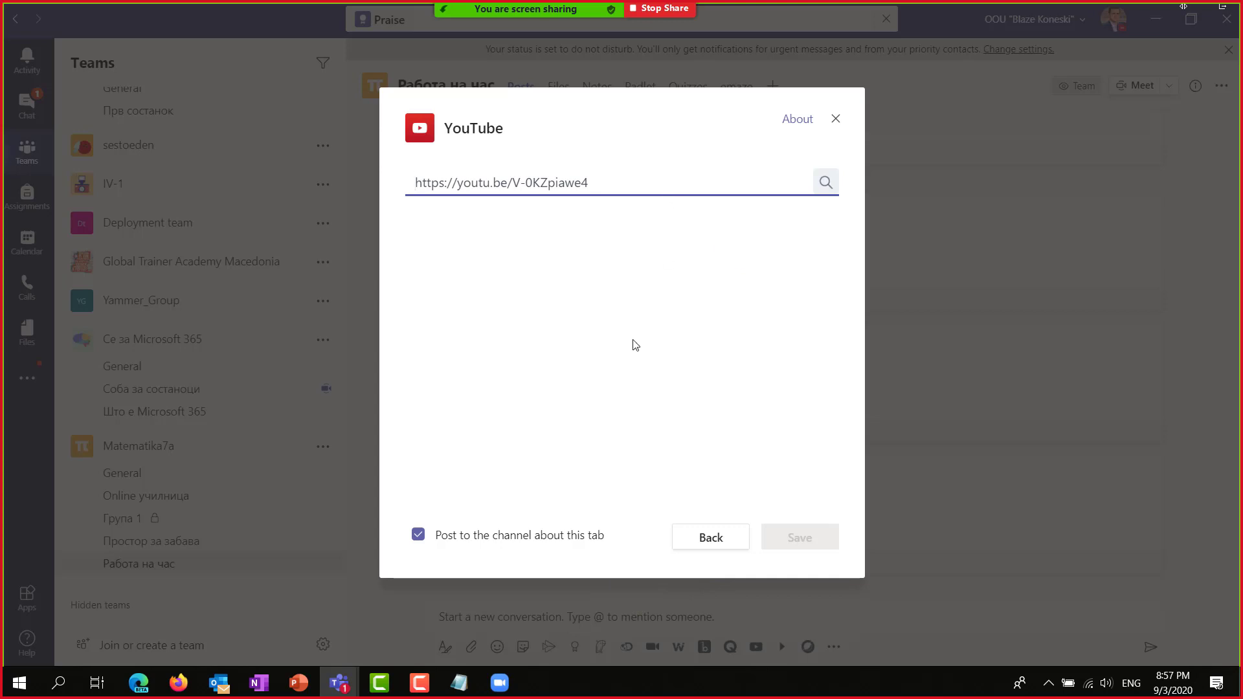
{"action": "left_click", "coordinate": [835, 118]}
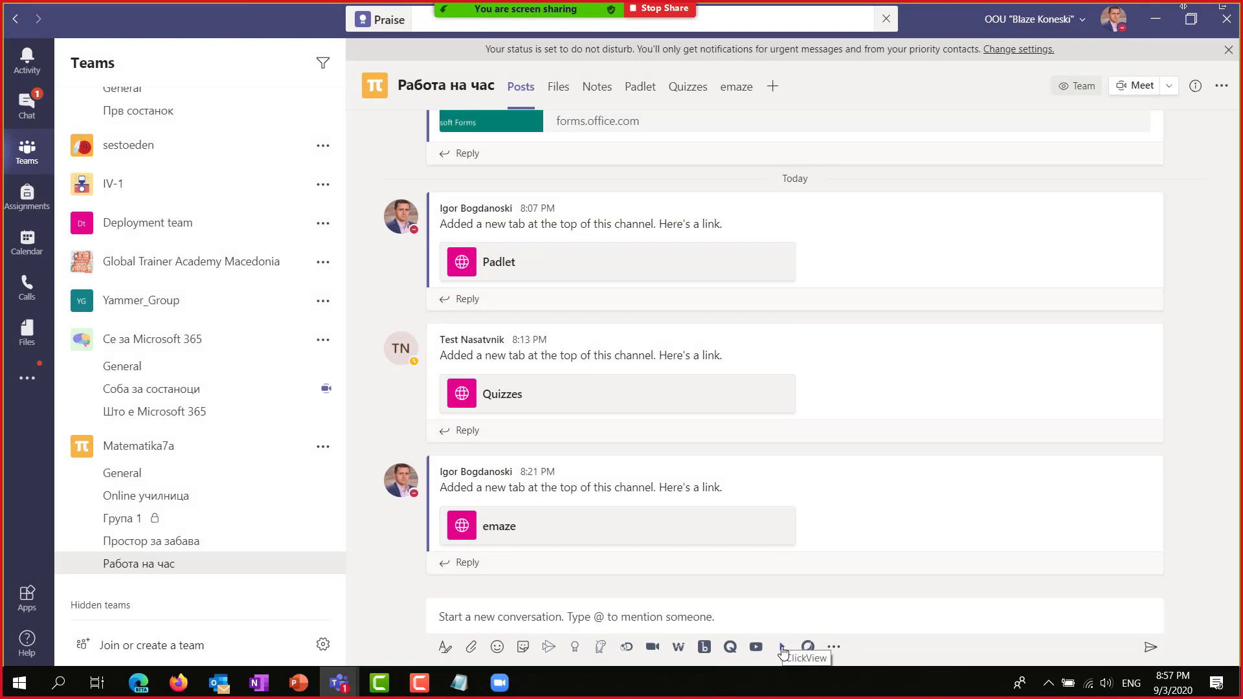
Browse the compose and left-rail app flyouts, then open the Cisco Webex Meetings bot chat.
{"action": "left_click", "coordinate": [834, 649]}
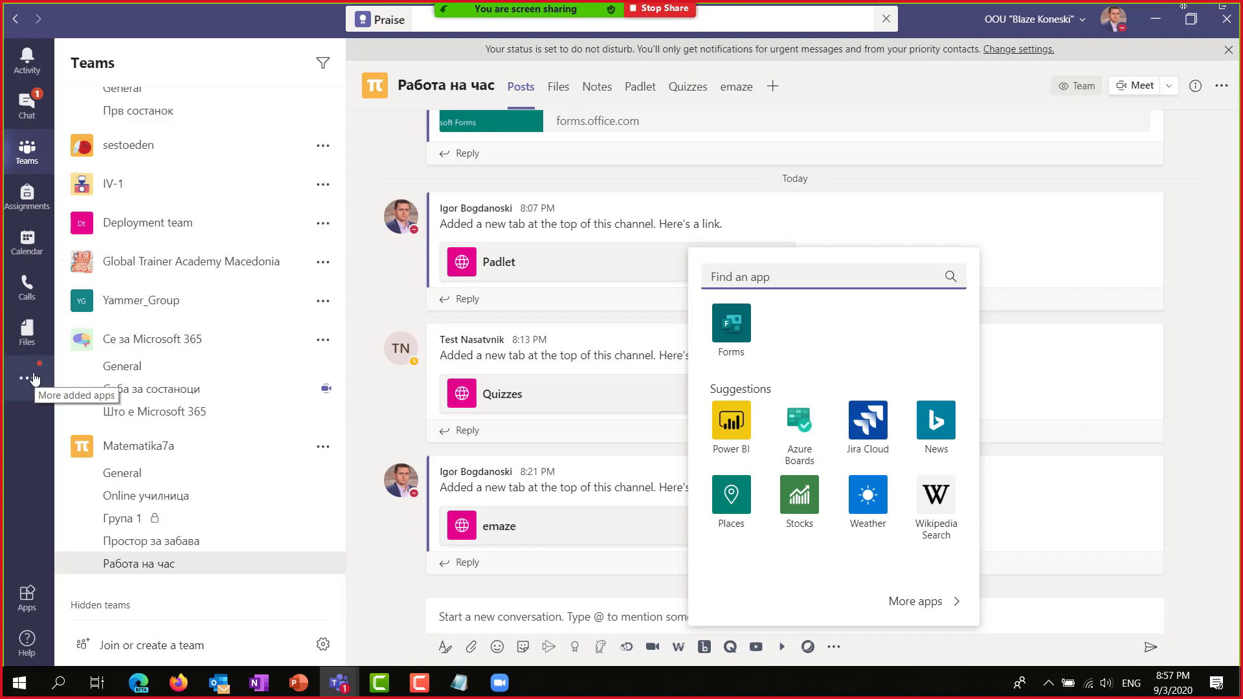
{"action": "left_click", "coordinate": [32, 379]}
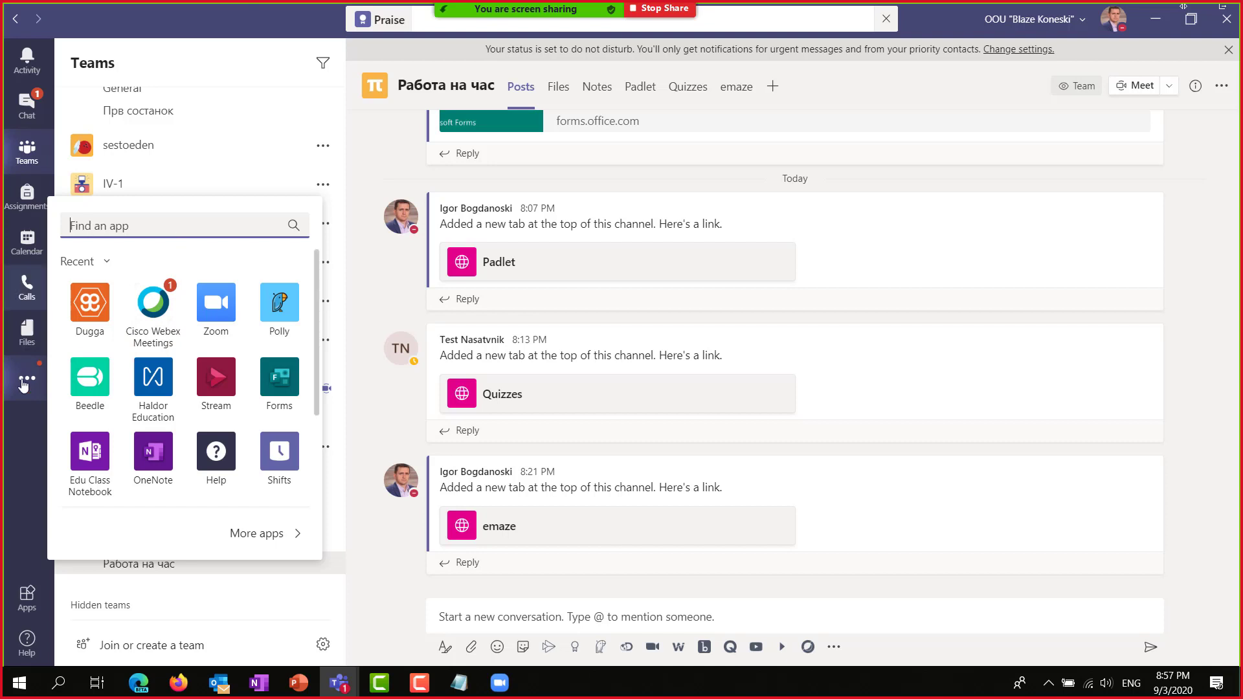
{"action": "scroll", "coordinate": [217, 343], "scroll_direction": "down", "scroll_amount": 2}
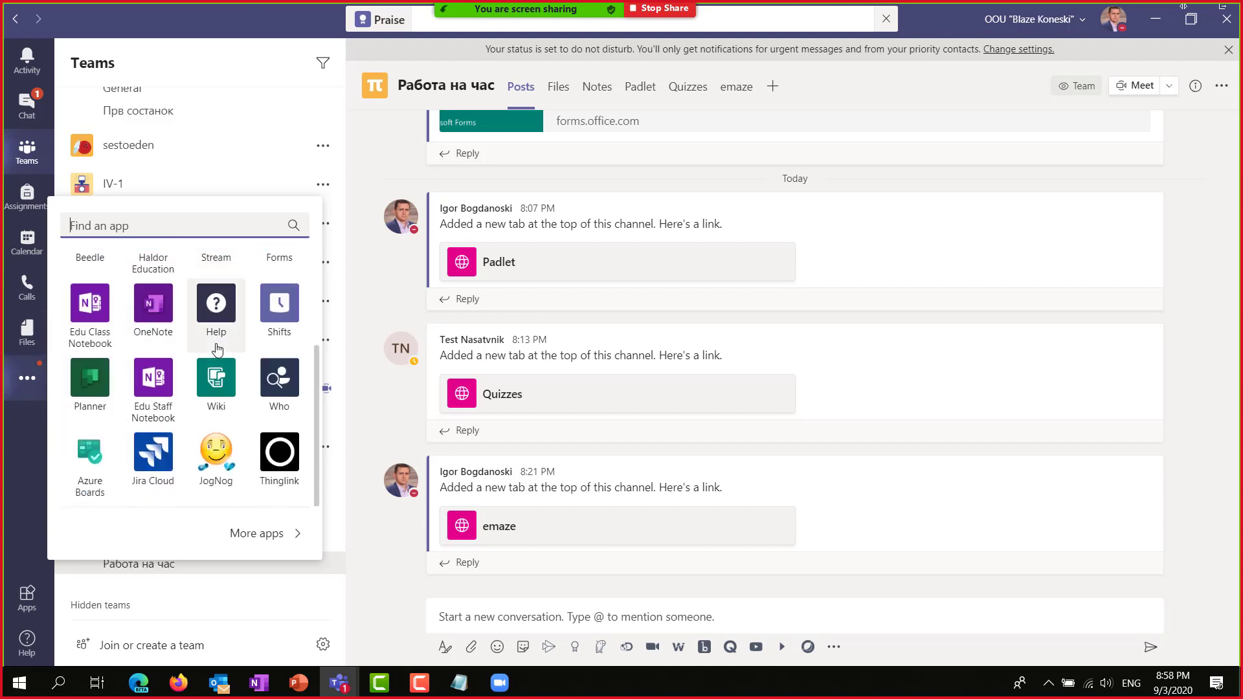
{"action": "scroll", "coordinate": [287, 440], "scroll_direction": "up", "scroll_amount": 2}
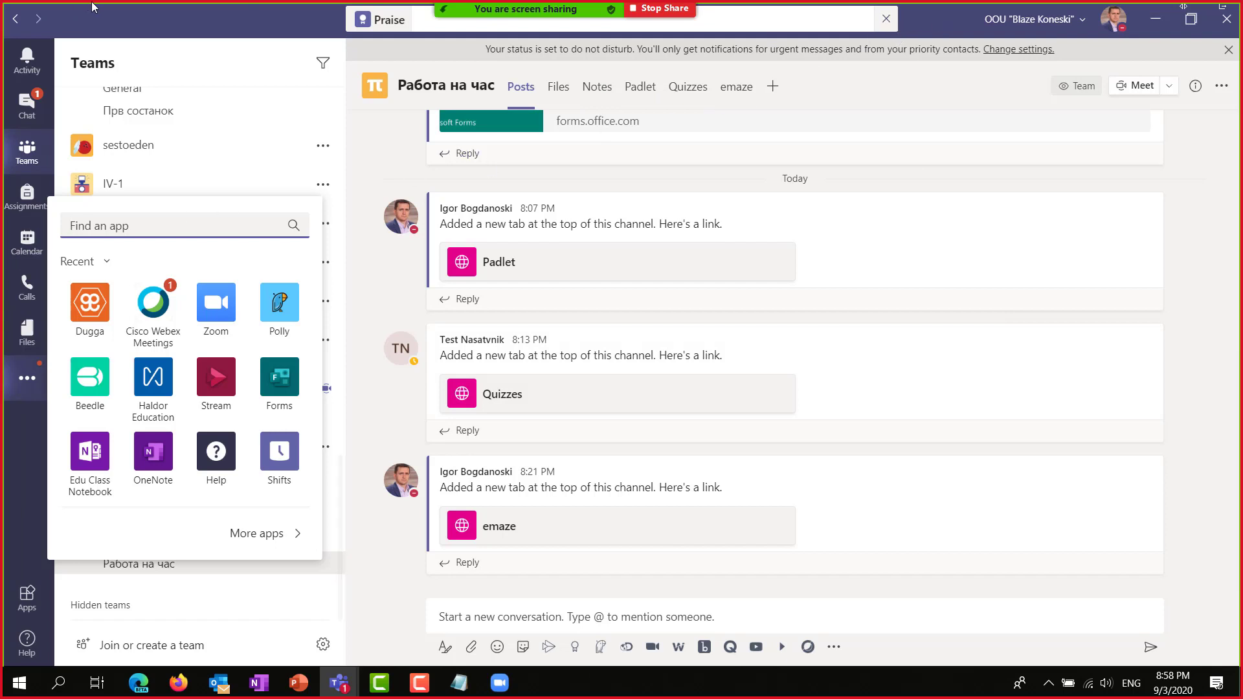
{"action": "left_click", "coordinate": [26, 104]}
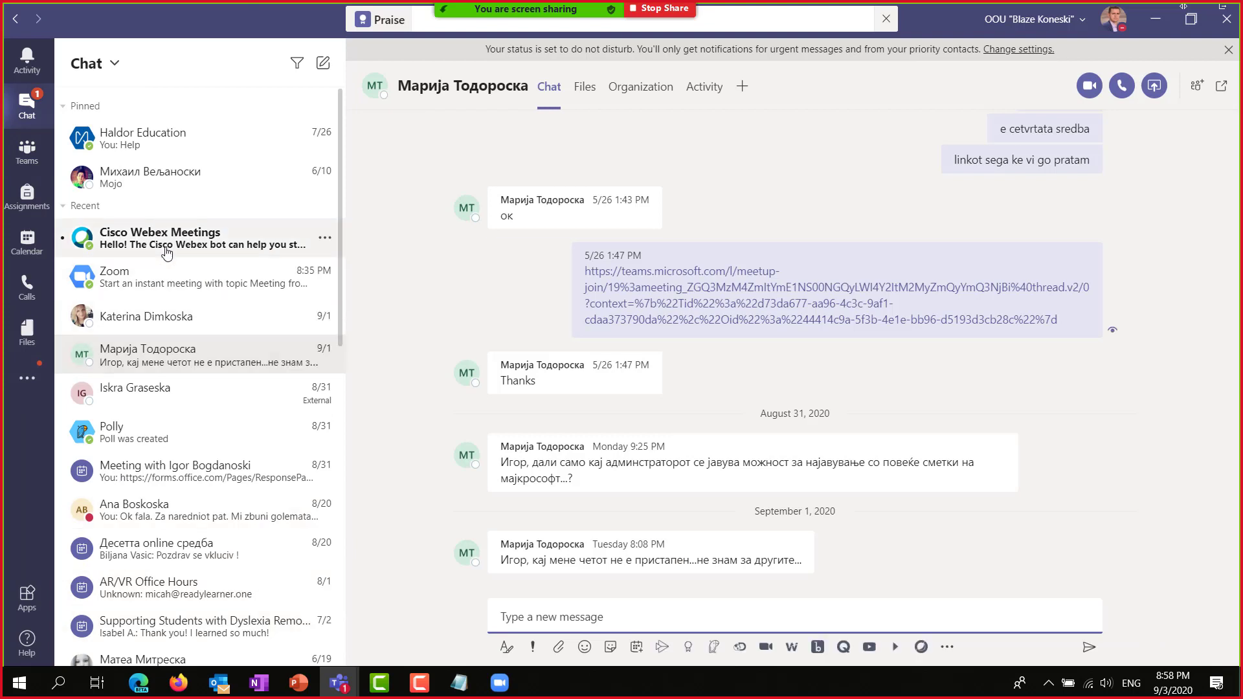
{"action": "left_click", "coordinate": [170, 242]}
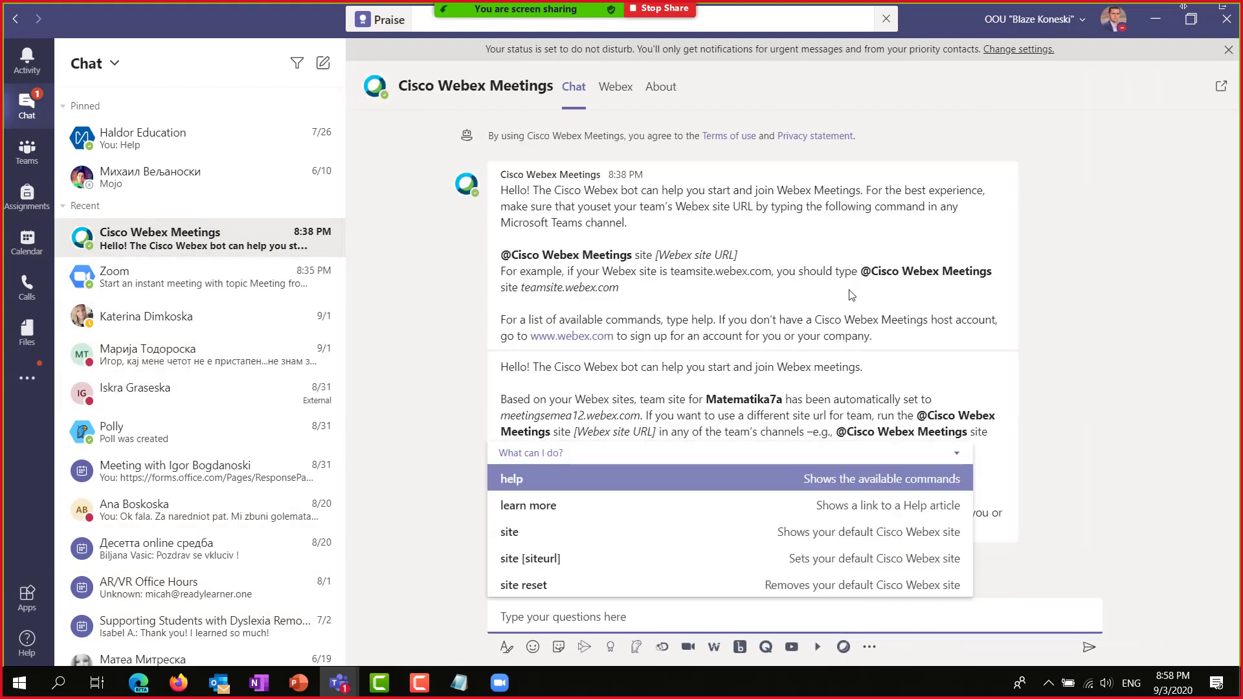
Minimize Teams and Edge to bring back the Соба за состаноци meeting and its participants list.
{"action": "left_click", "coordinate": [1156, 24]}
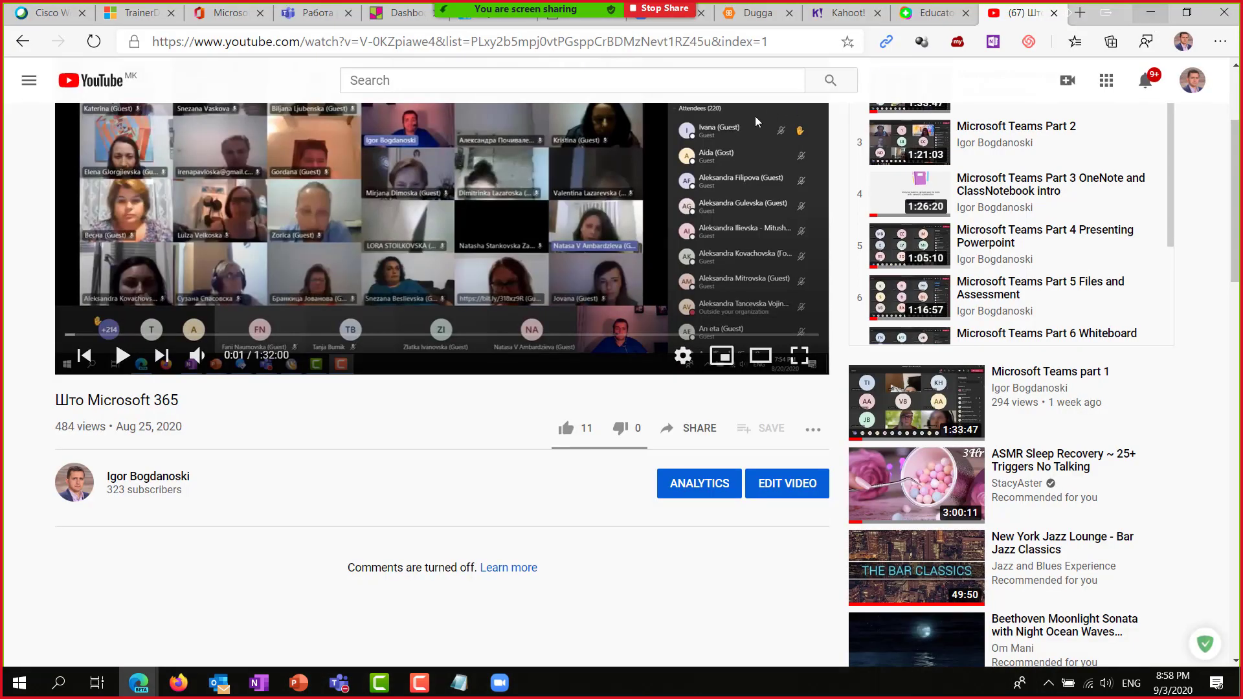
{"action": "left_click", "coordinate": [1153, 15]}
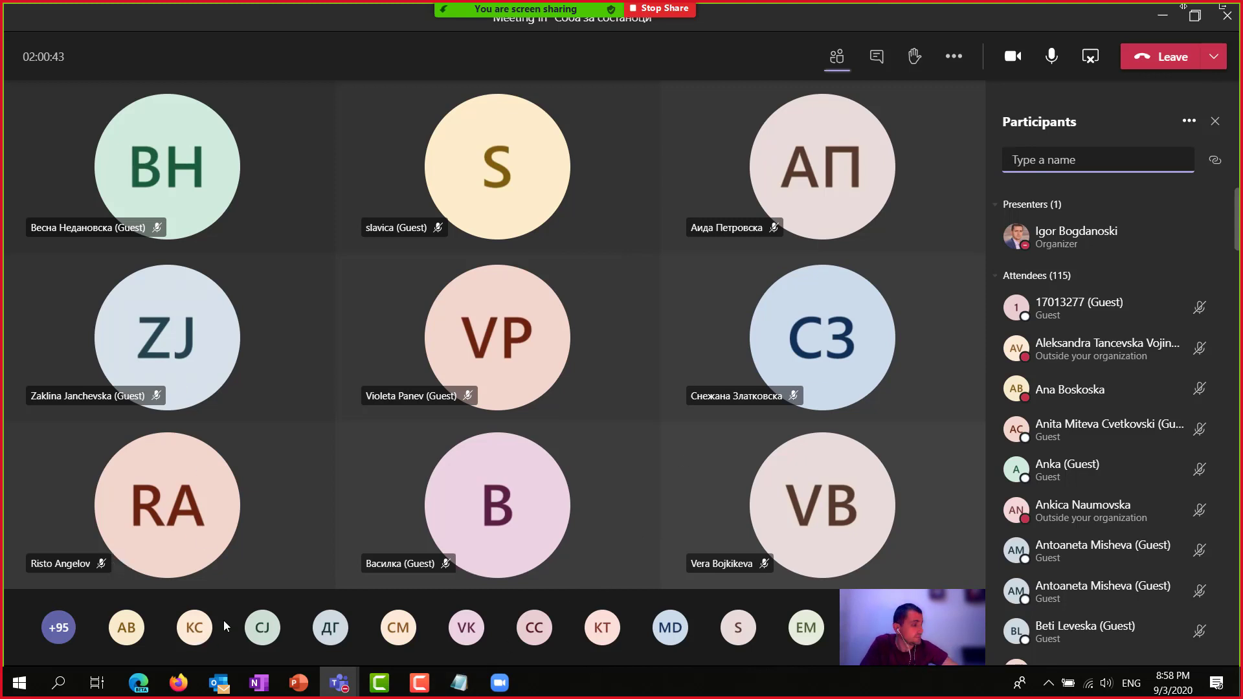
{"action": "mouse_move", "coordinate": [230, 464]}
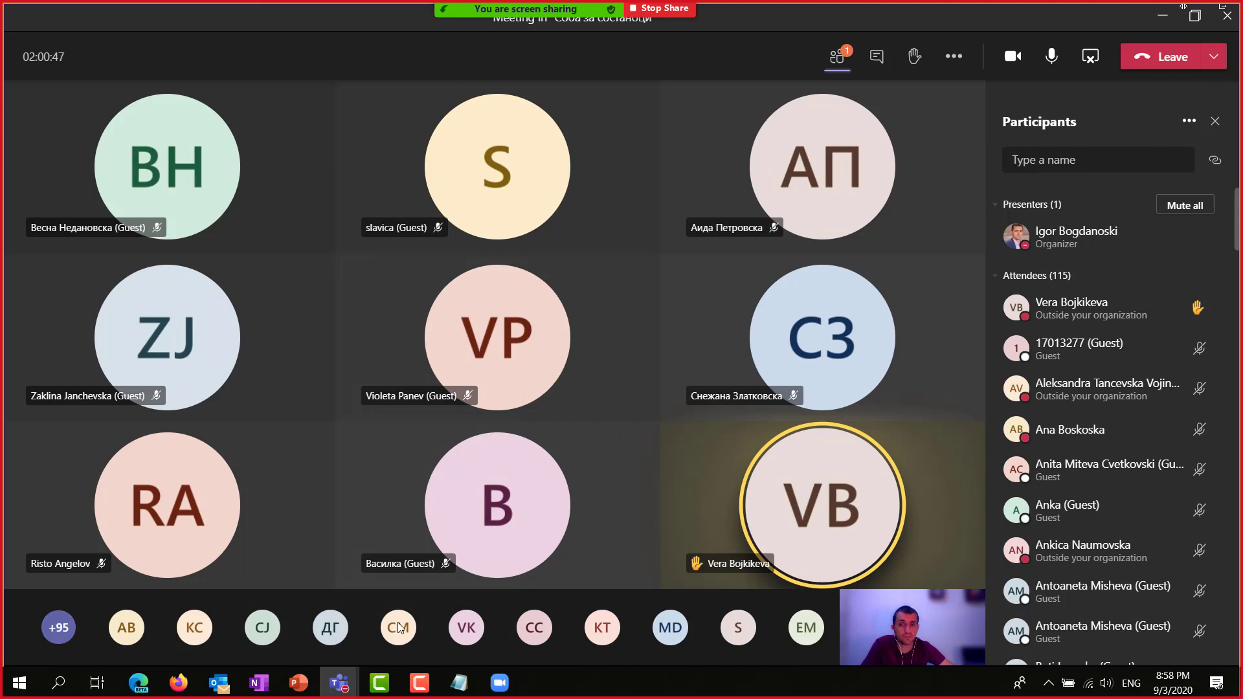
{"action": "left_click", "coordinate": [498, 681]}
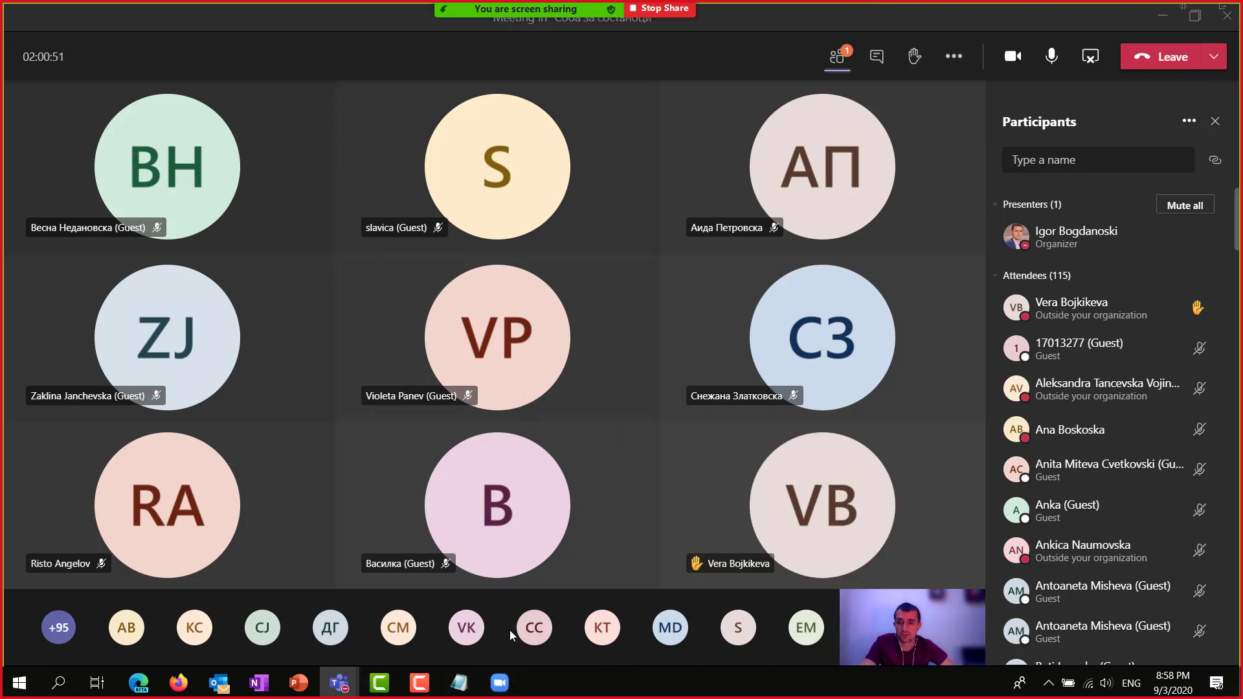
{"action": "key", "text": "alt+Tab"}
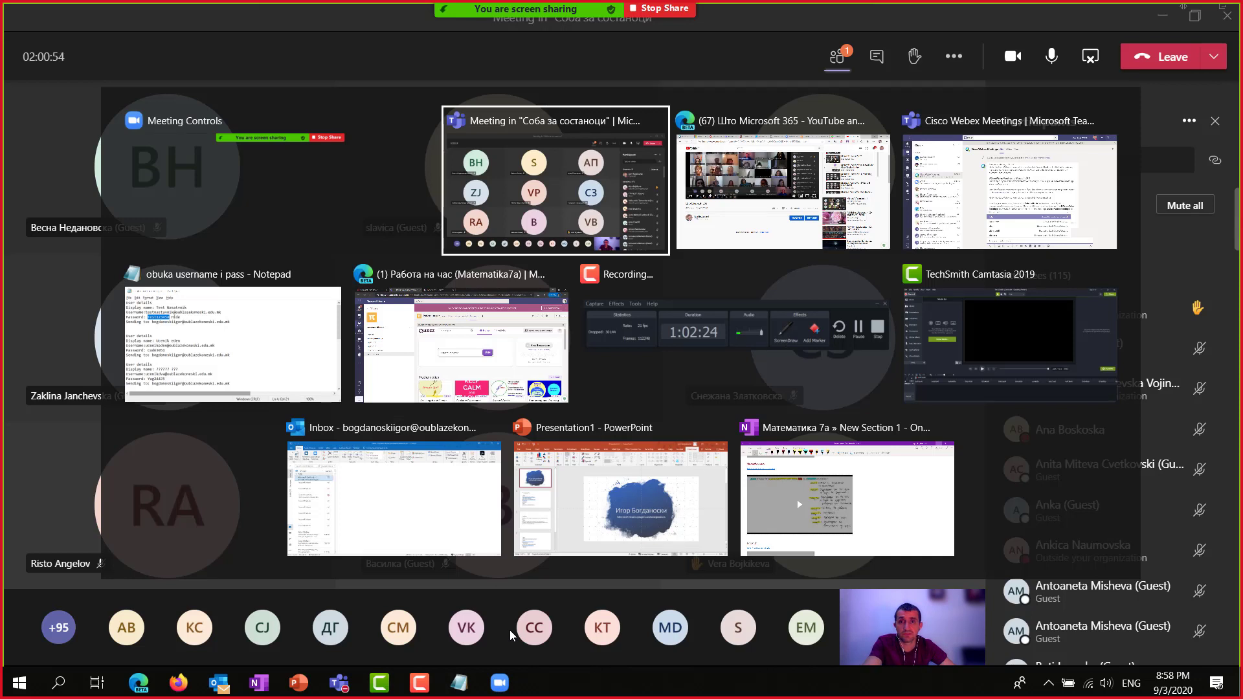
{"action": "key", "text": "Tab"}
{"action": "key", "text": "Tab"}
{"action": "key", "text": "Tab"}
{"action": "key", "text": "Tab"}
{"action": "key", "text": "Tab"}
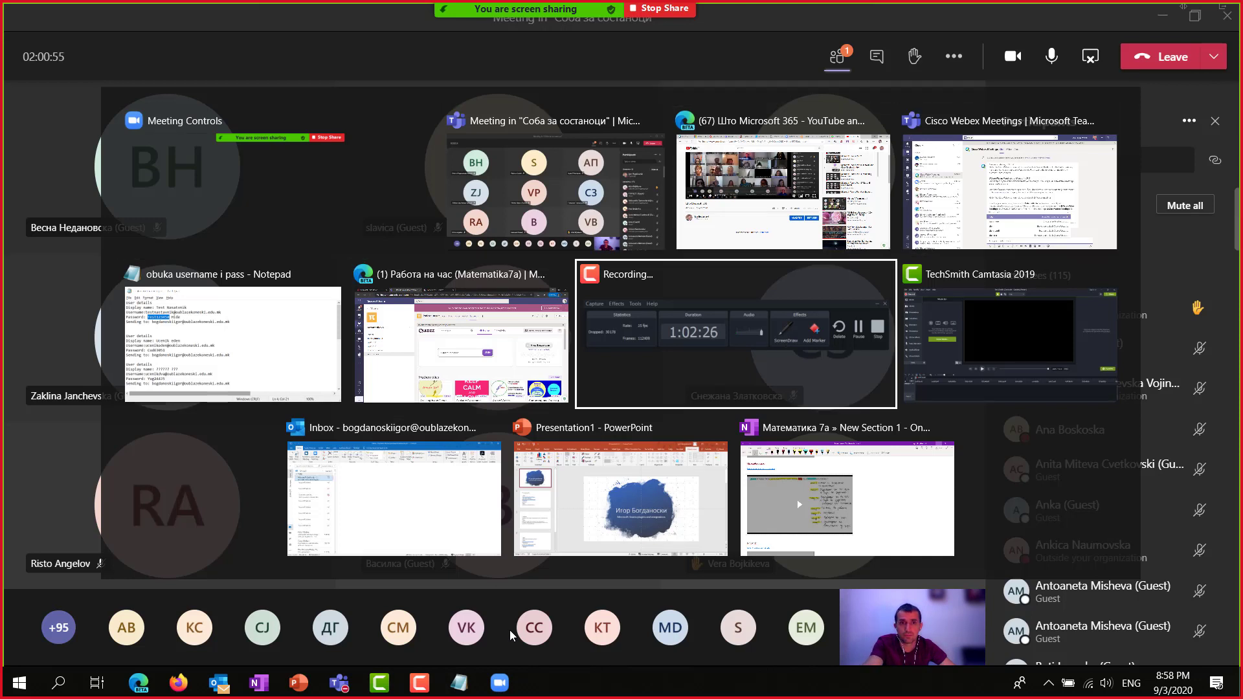
{"action": "key", "text": "Tab"}
{"action": "key", "text": "Tab"}
{"action": "key", "text": "Tab"}
{"action": "key", "text": "Tab"}
{"action": "key", "text": "Tab"}
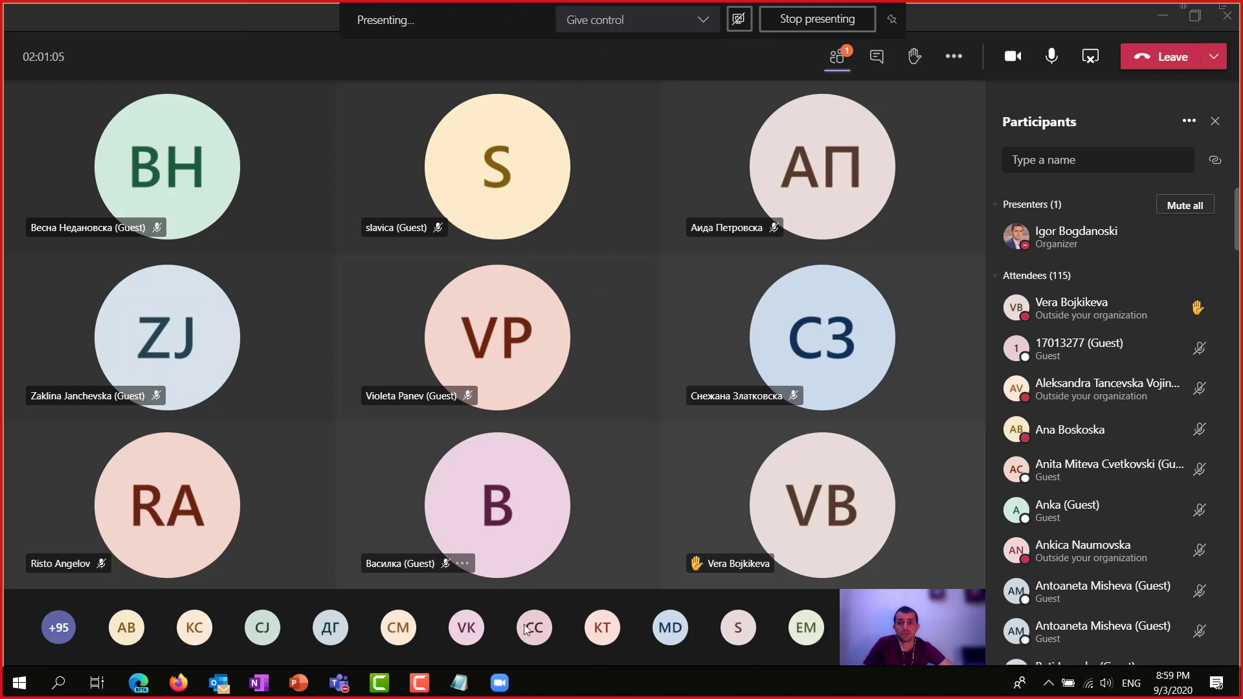
Bring the Zoom home window forward from the taskbar and reveal the extra meeting controls.
{"action": "right_click", "coordinate": [501, 685]}
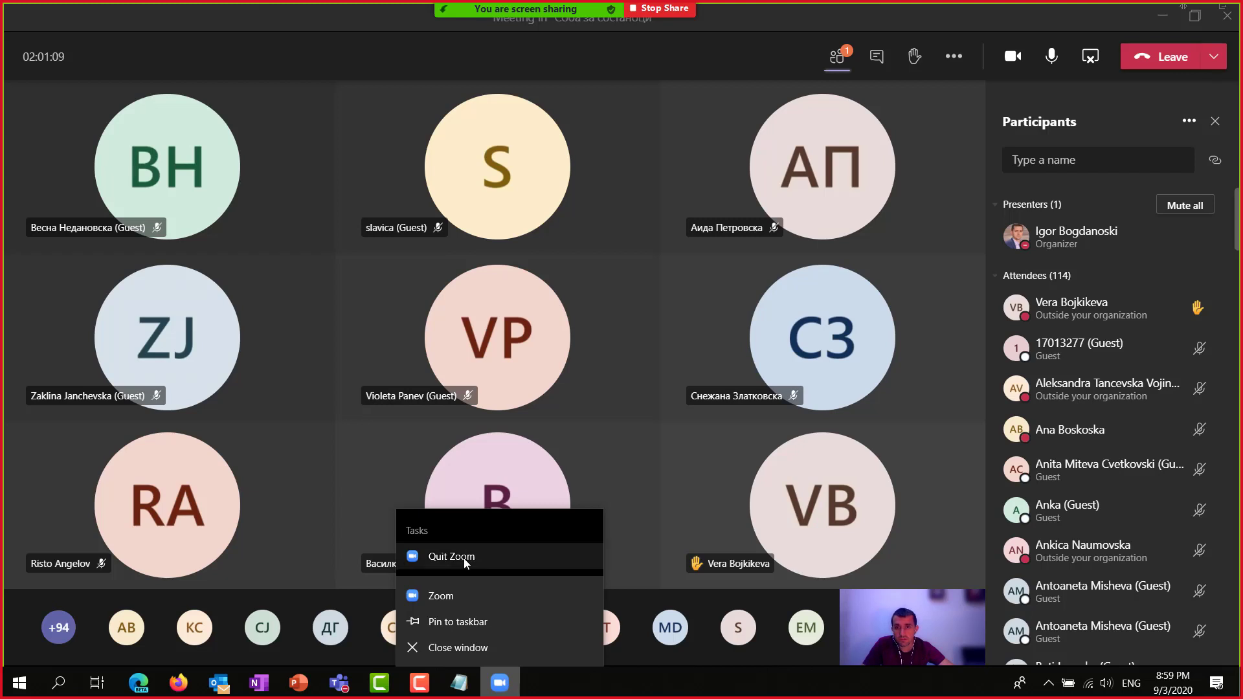
{"action": "left_click", "coordinate": [437, 597]}
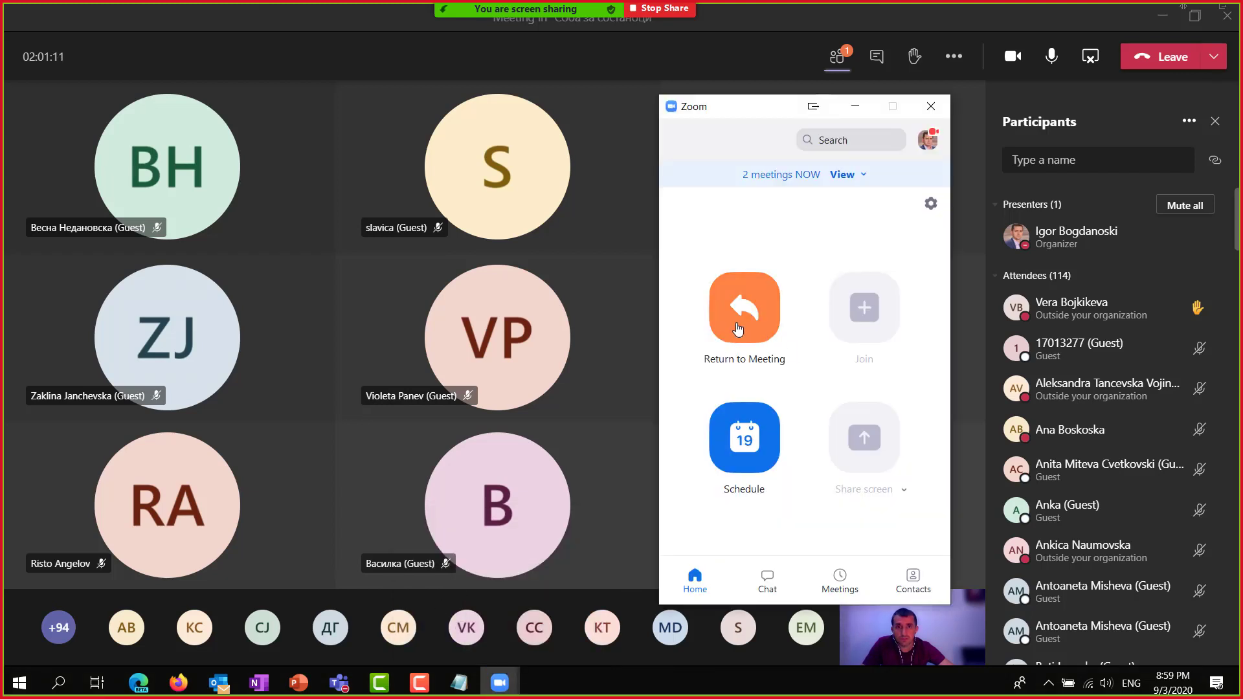
{"action": "left_click", "coordinate": [852, 24]}
{"action": "left_click", "coordinate": [851, 27]}
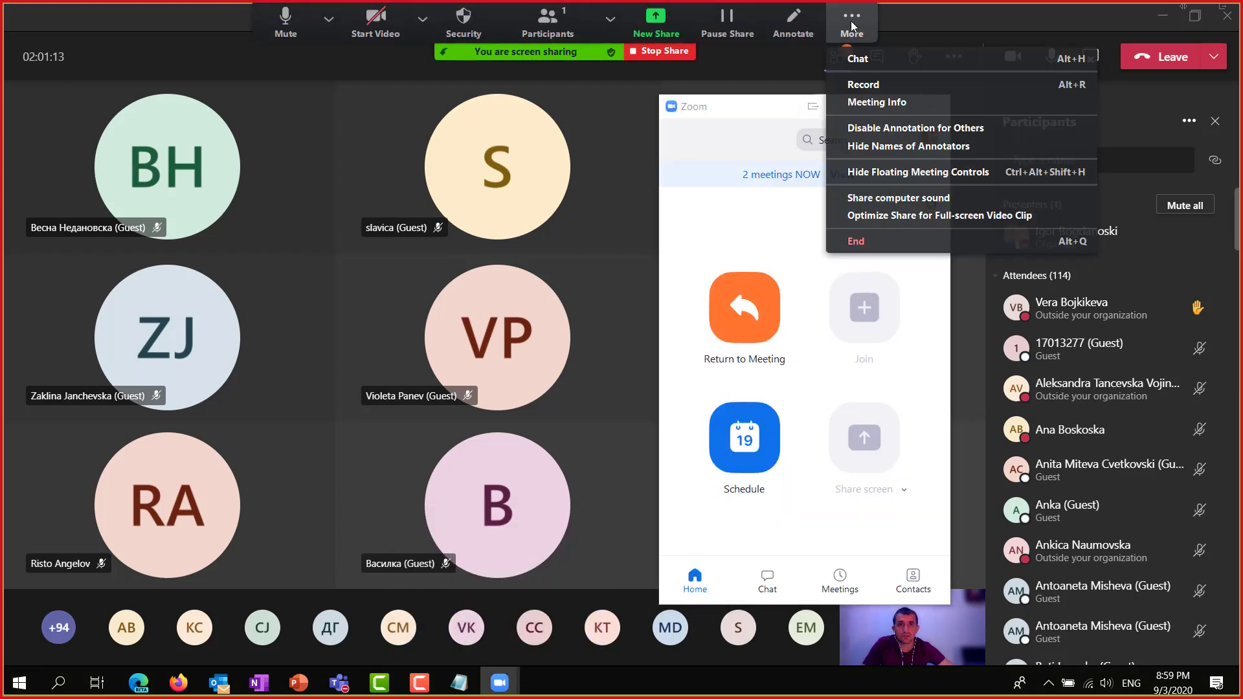
Stop the screen share, choose End Meeting for All, and close the Zoom window.
{"action": "left_click", "coordinate": [660, 55]}
{"action": "left_click", "coordinate": [983, 503]}
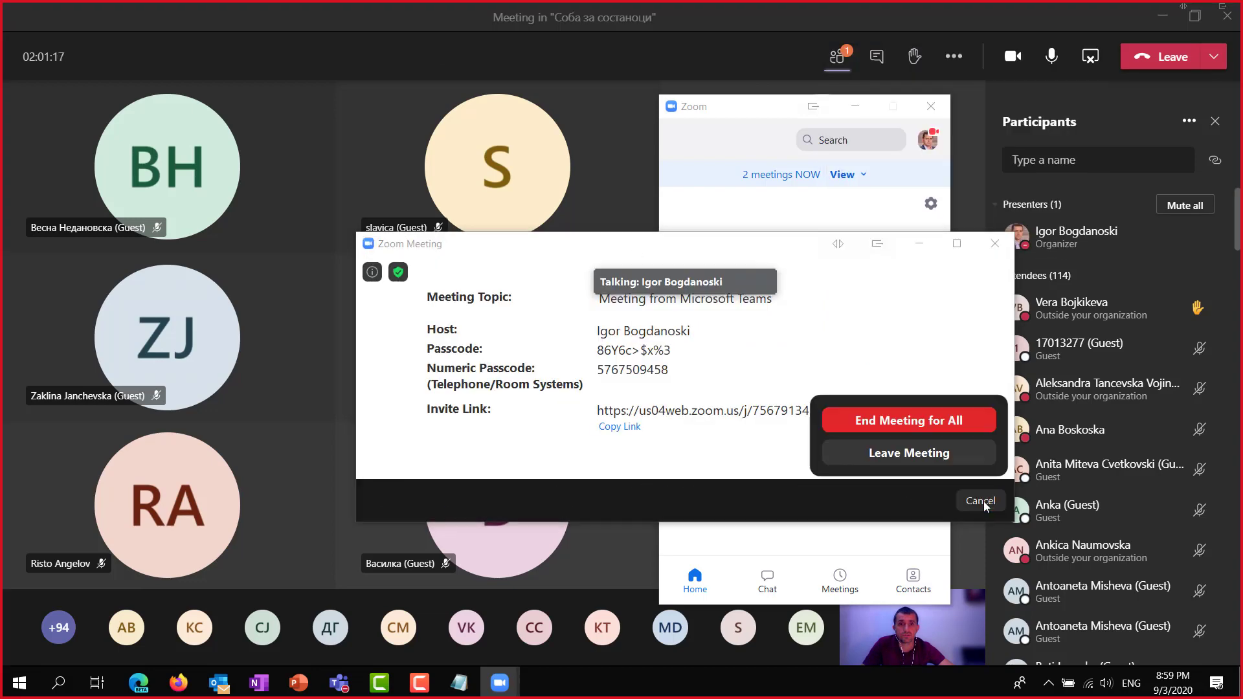
{"action": "left_click", "coordinate": [898, 424]}
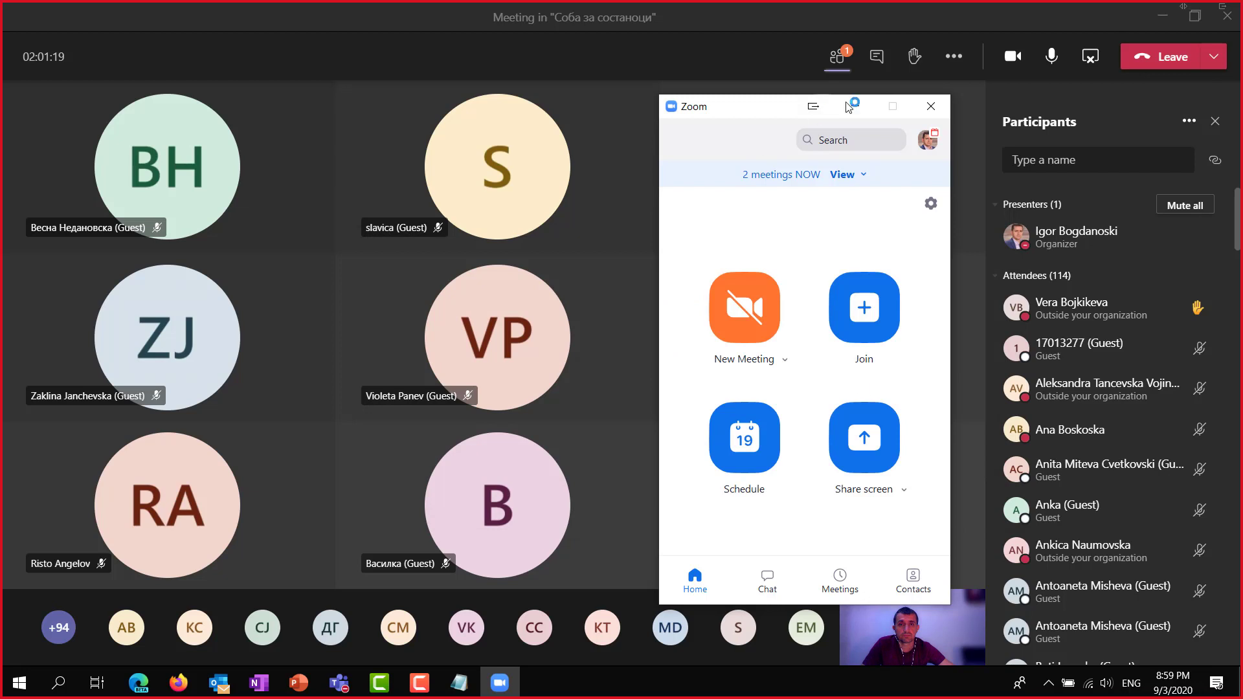
{"action": "left_click", "coordinate": [931, 106]}
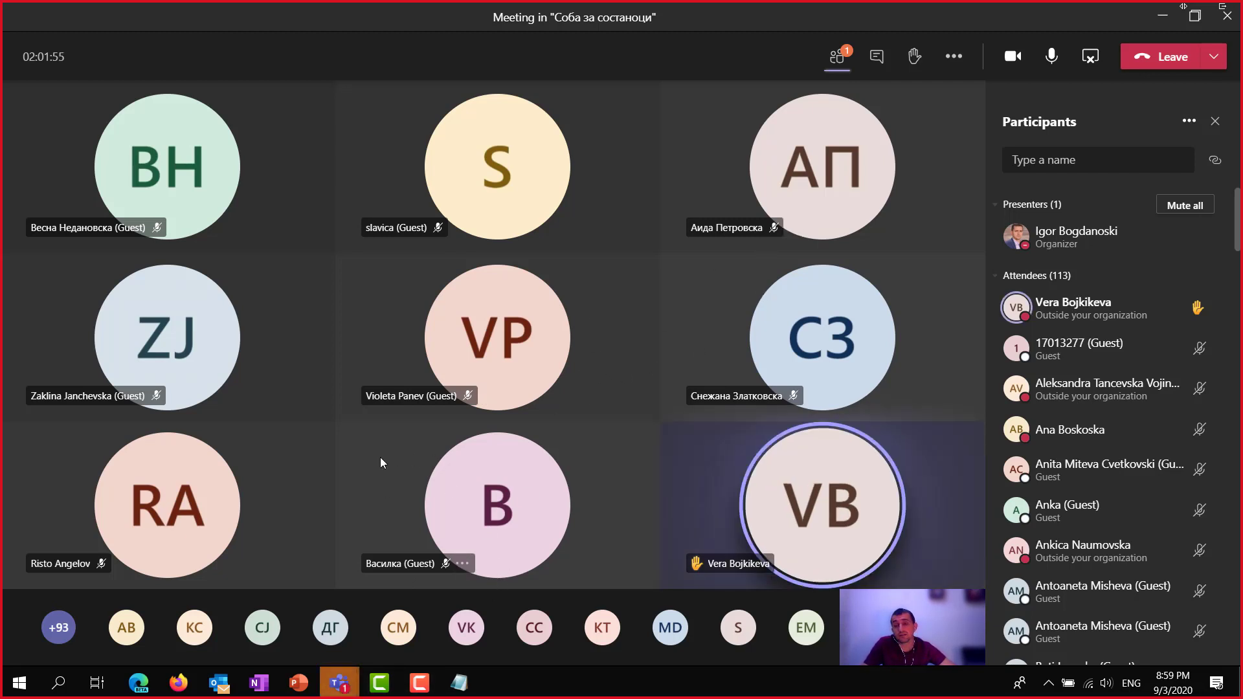
Switch back to the main Teams window and go to the class assignments view.
{"action": "mouse_move", "coordinate": [338, 683]}
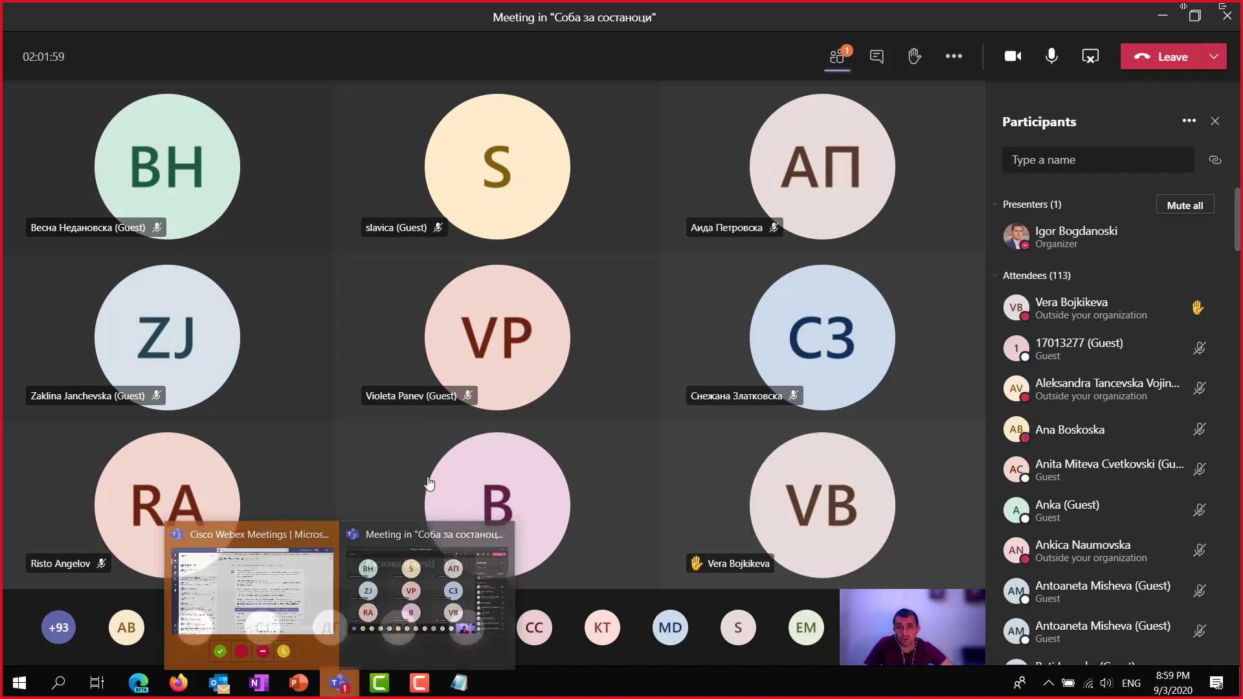
{"action": "mouse_move", "coordinate": [434, 484]}
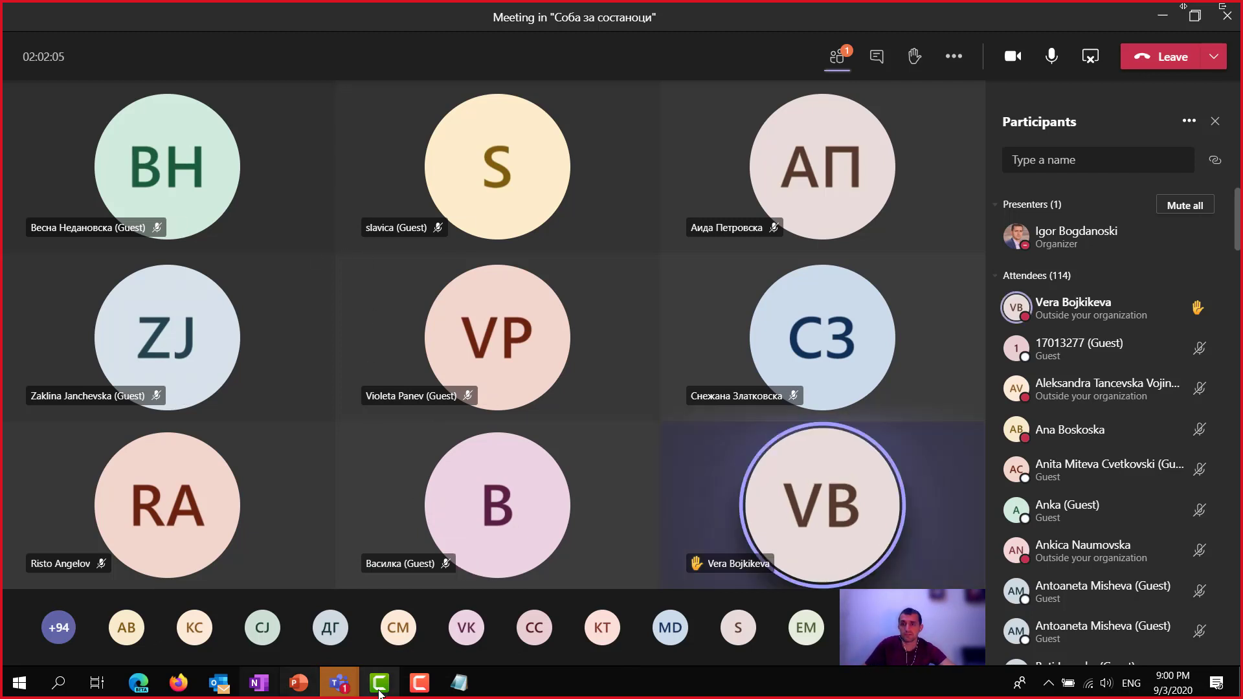
{"action": "mouse_move", "coordinate": [341, 685]}
{"action": "left_click", "coordinate": [240, 602]}
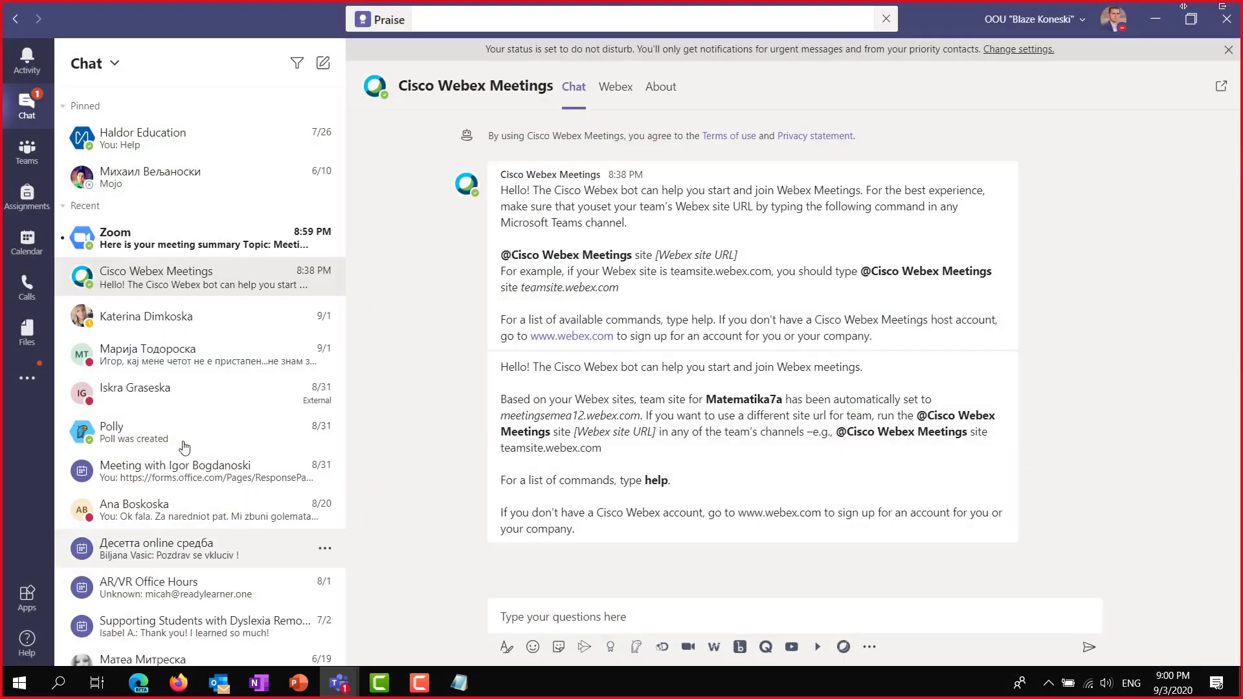
{"action": "left_click", "coordinate": [27, 206]}
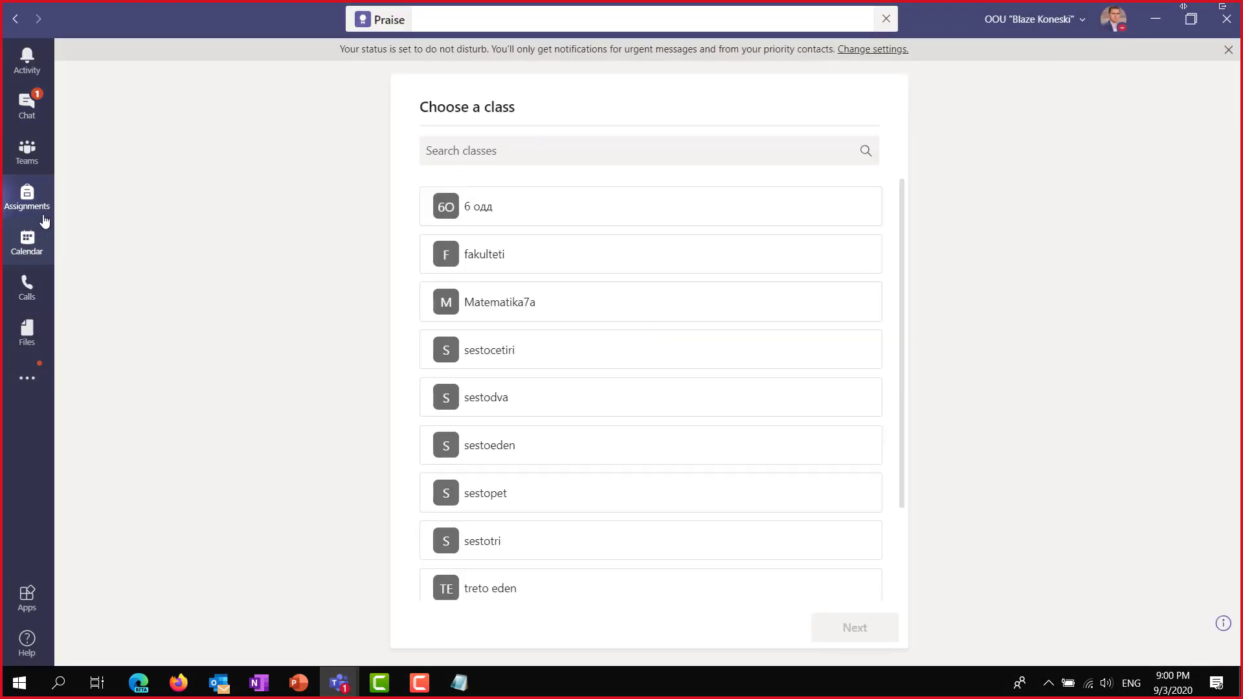
Browse Matematika7a's Online училница, General and Grades, ending in the Работа на час channel.
{"action": "scroll", "coordinate": [207, 291], "scroll_direction": "down", "scroll_amount": 10}
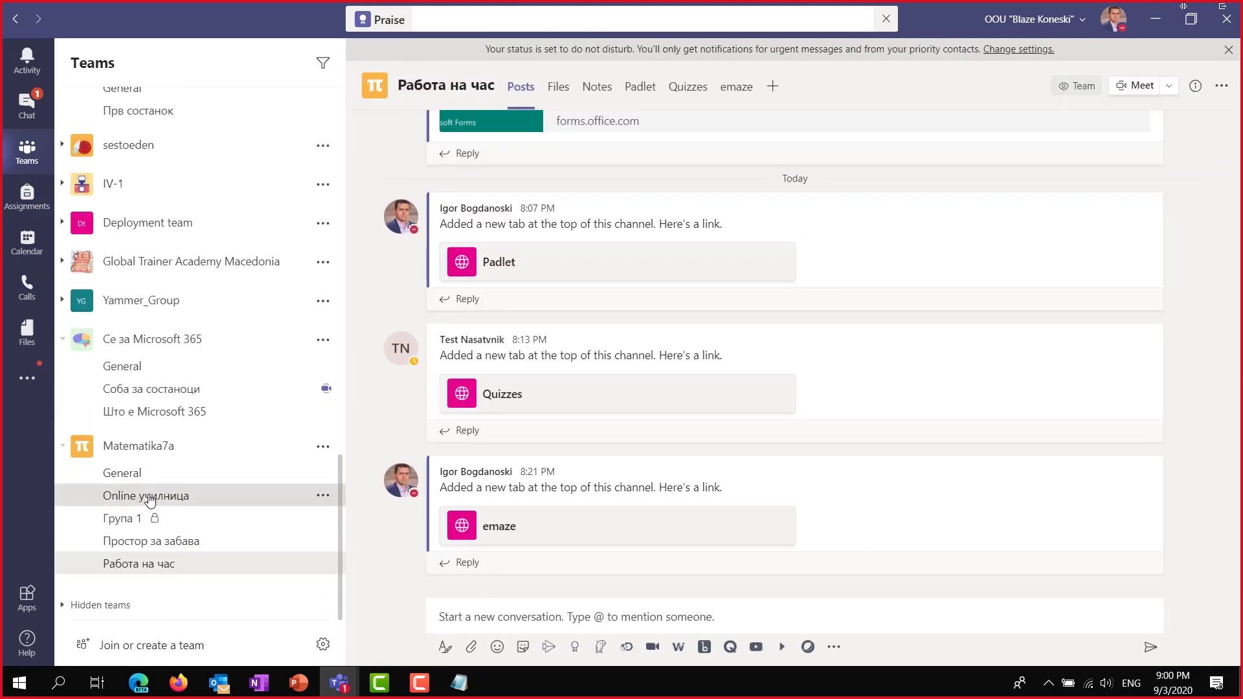
{"action": "left_click", "coordinate": [154, 497]}
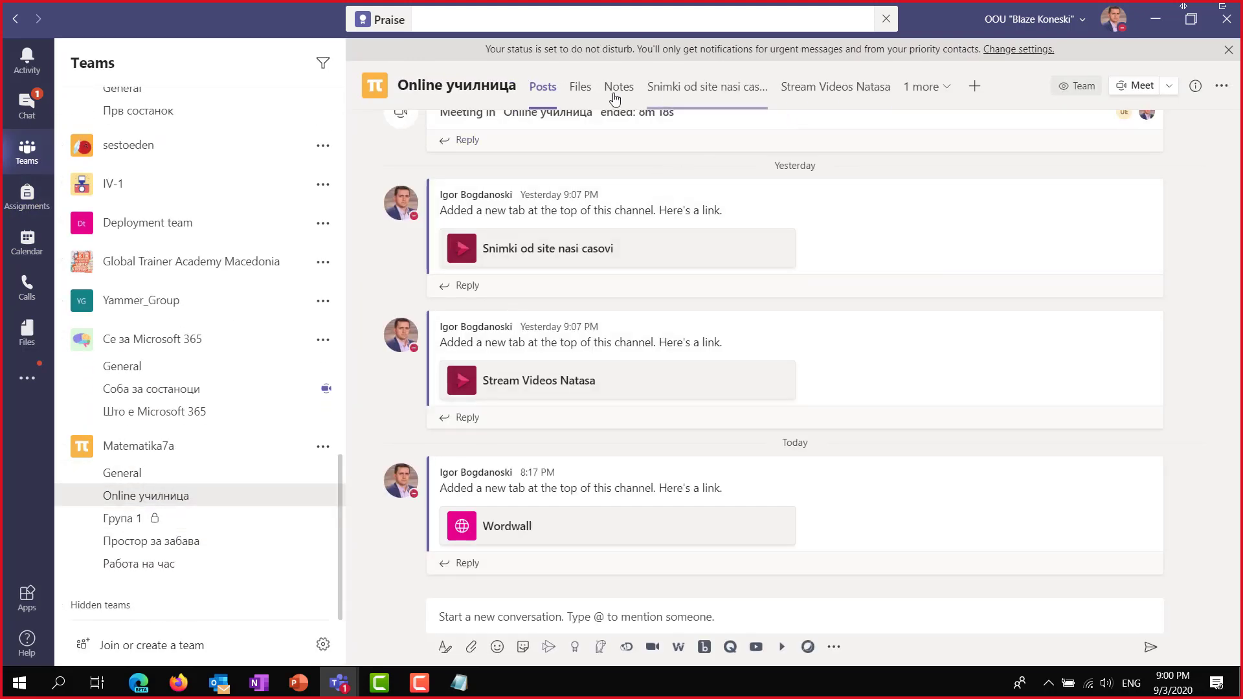
{"action": "left_click", "coordinate": [153, 474]}
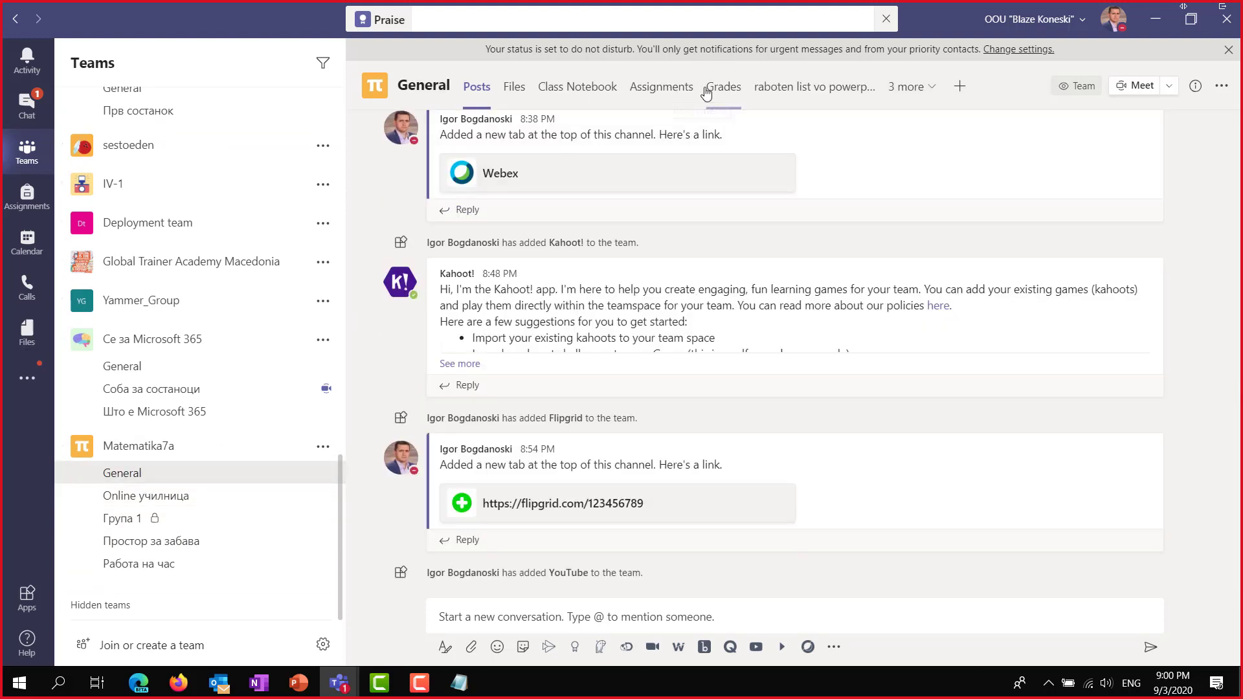
{"action": "left_click", "coordinate": [723, 90]}
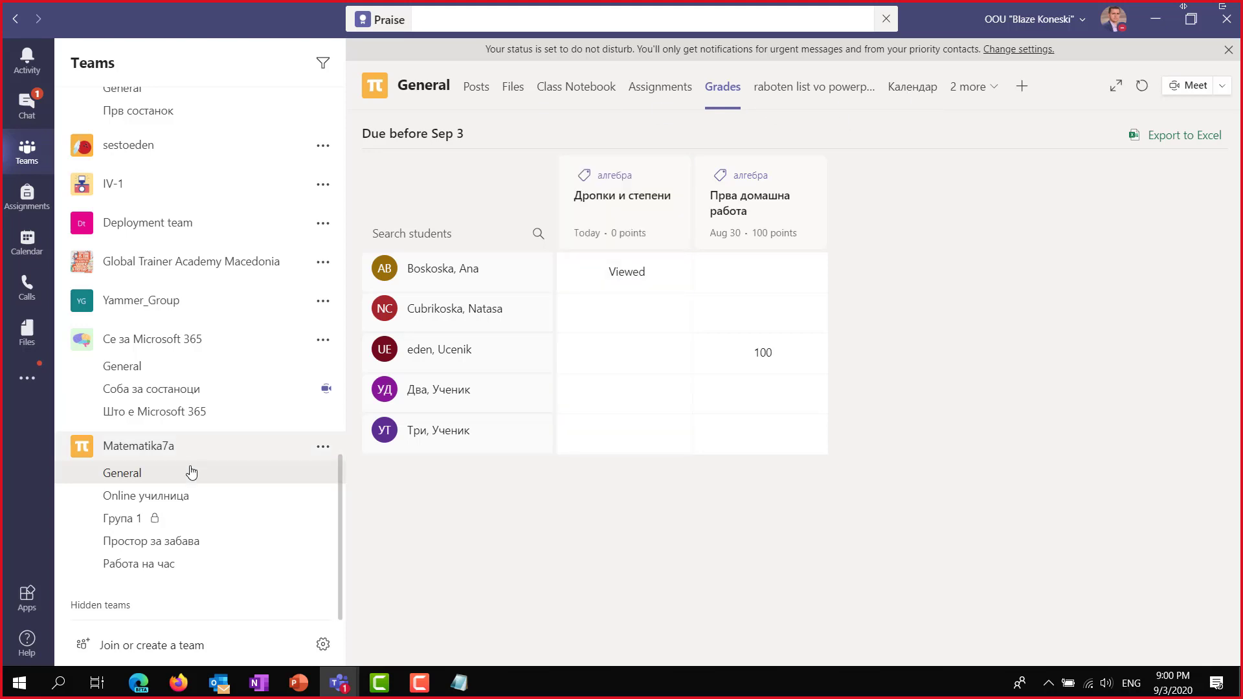
{"action": "left_click", "coordinate": [149, 569]}
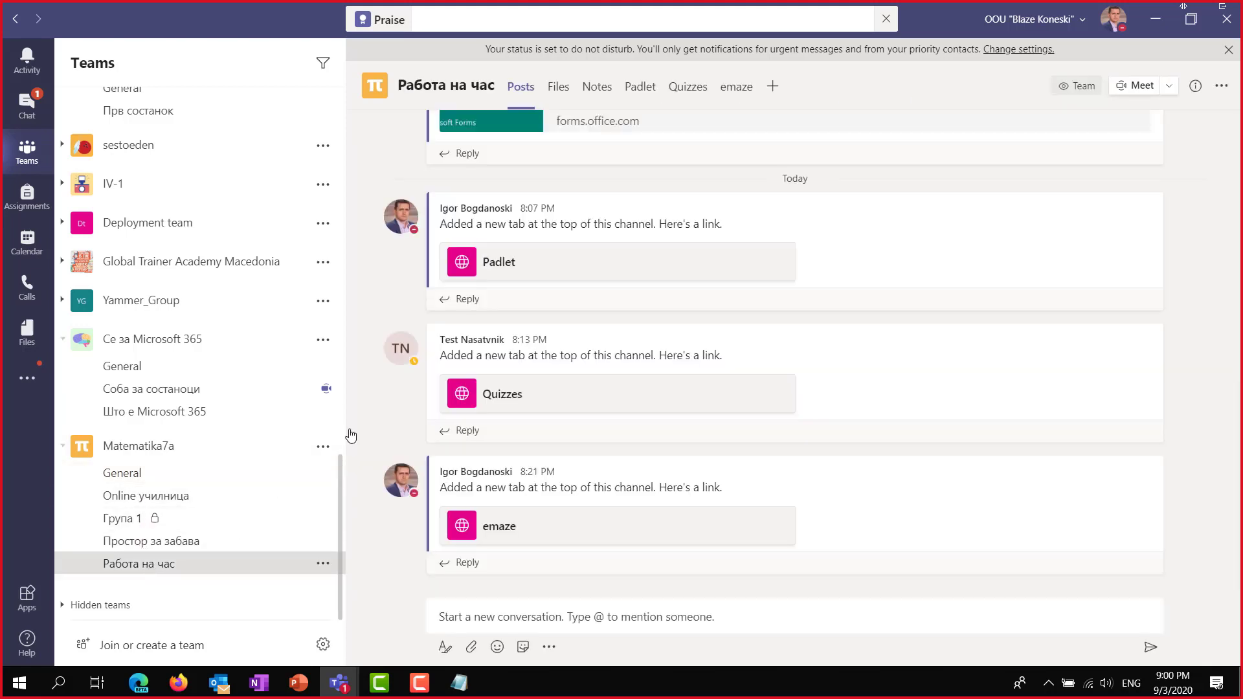
Sign up to Quizizz in the Quizzes tab with the teacher's Google account, then expand the tab.
{"action": "left_click", "coordinate": [688, 93]}
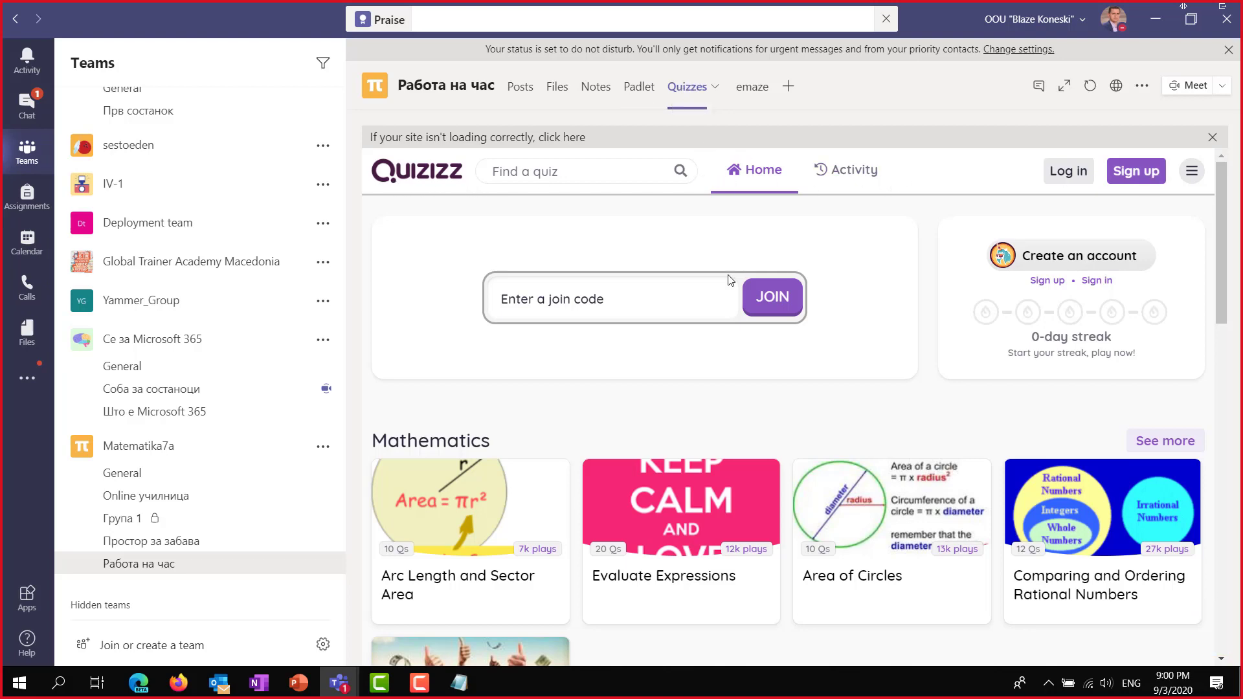
{"action": "left_click", "coordinate": [1137, 171]}
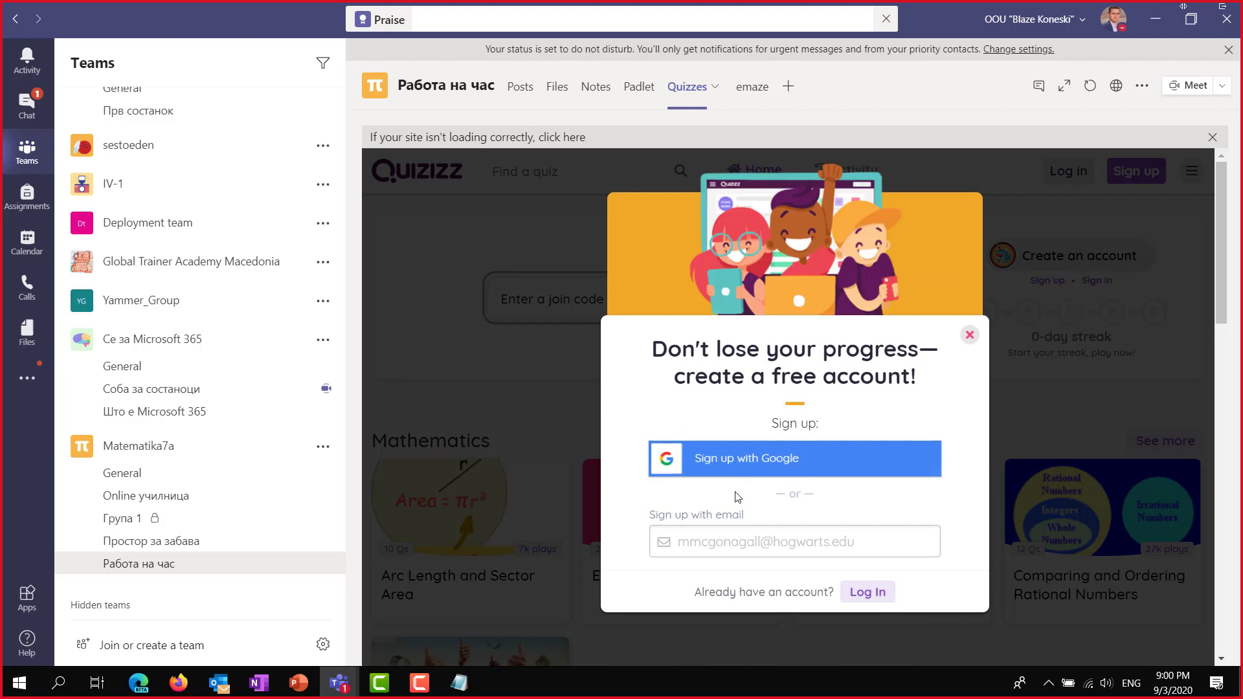
{"action": "left_click", "coordinate": [747, 472]}
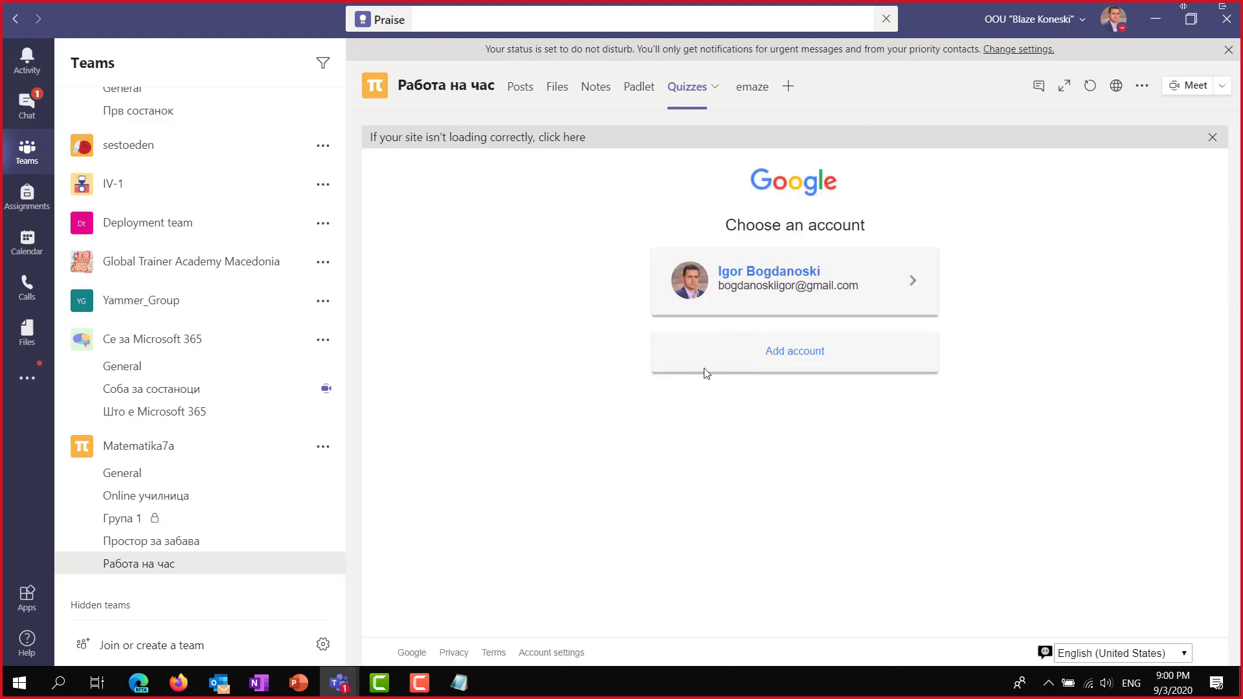
{"action": "left_click", "coordinate": [810, 285]}
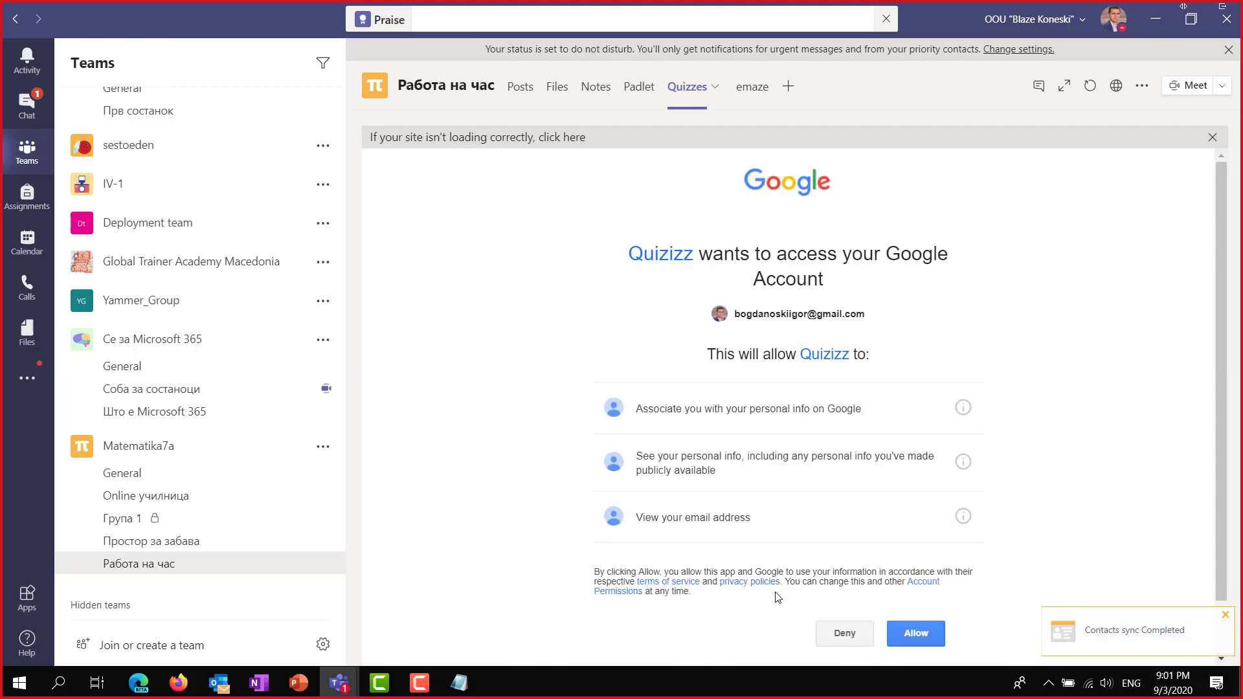
{"action": "left_click", "coordinate": [906, 642]}
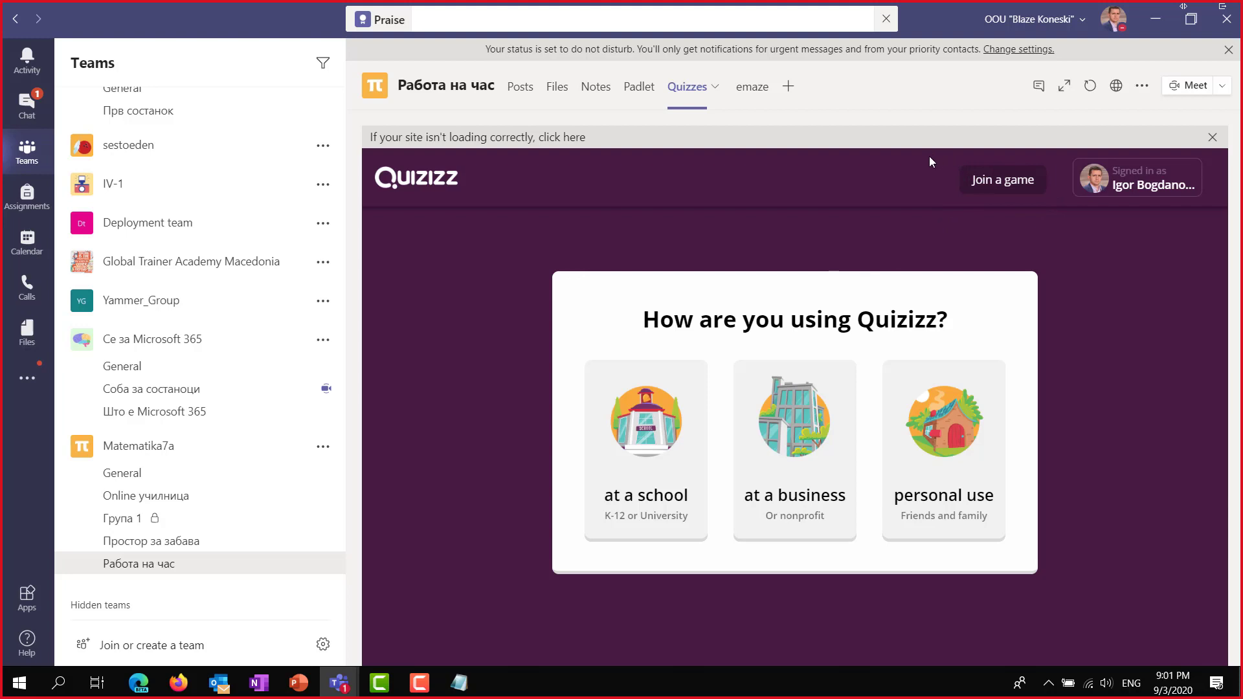
{"action": "left_click", "coordinate": [1064, 87]}
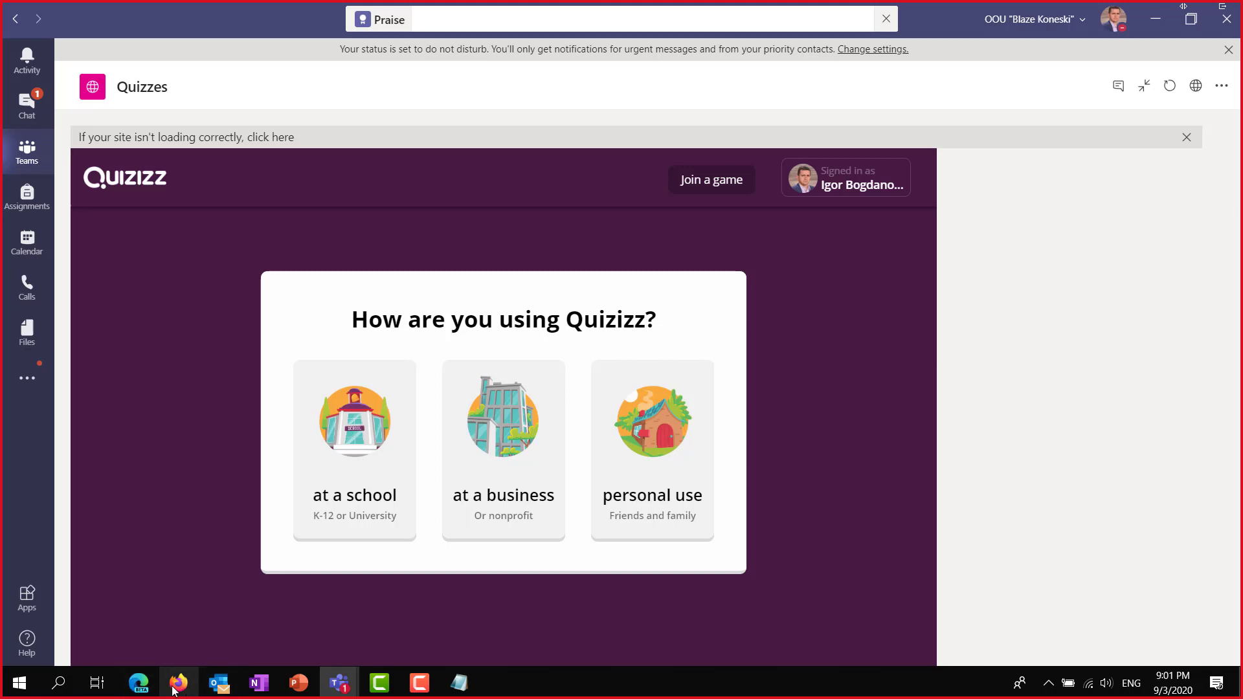
In the 'obuka username i pass' Notepad file, select only the first student's username e-mail.
{"action": "left_click", "coordinate": [460, 684]}
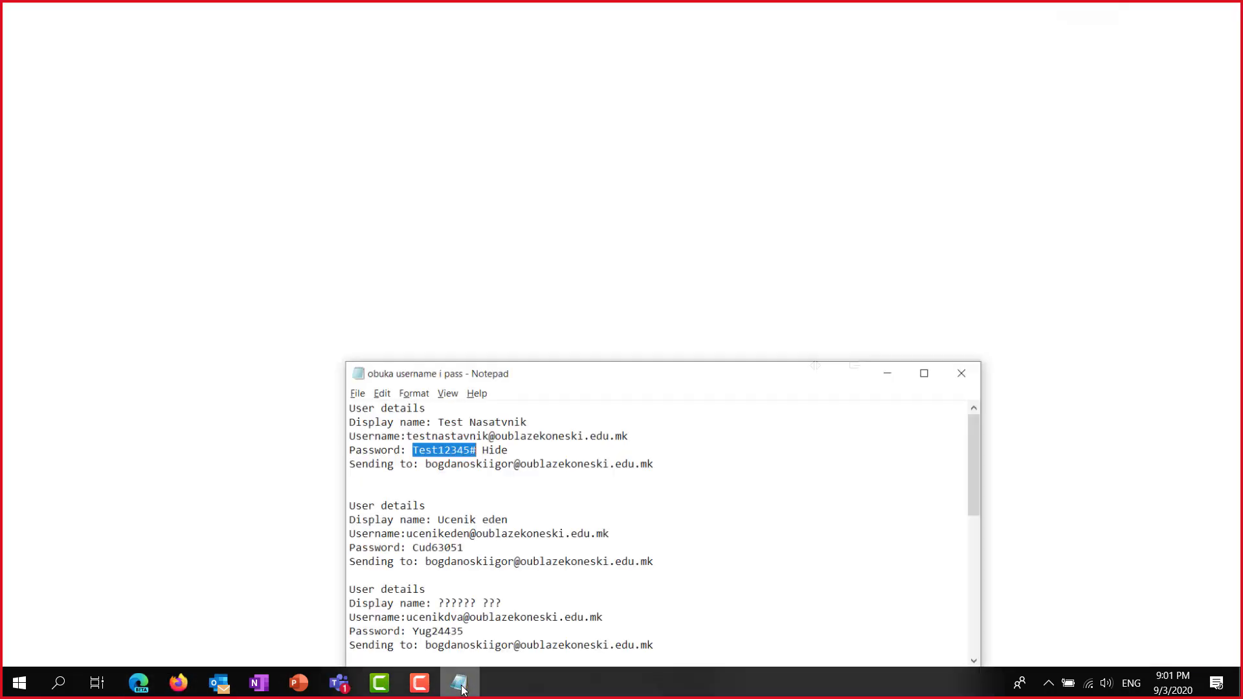
{"action": "scroll", "coordinate": [532, 485], "scroll_direction": "down", "scroll_amount": 1}
{"action": "left_click", "coordinate": [531, 487]}
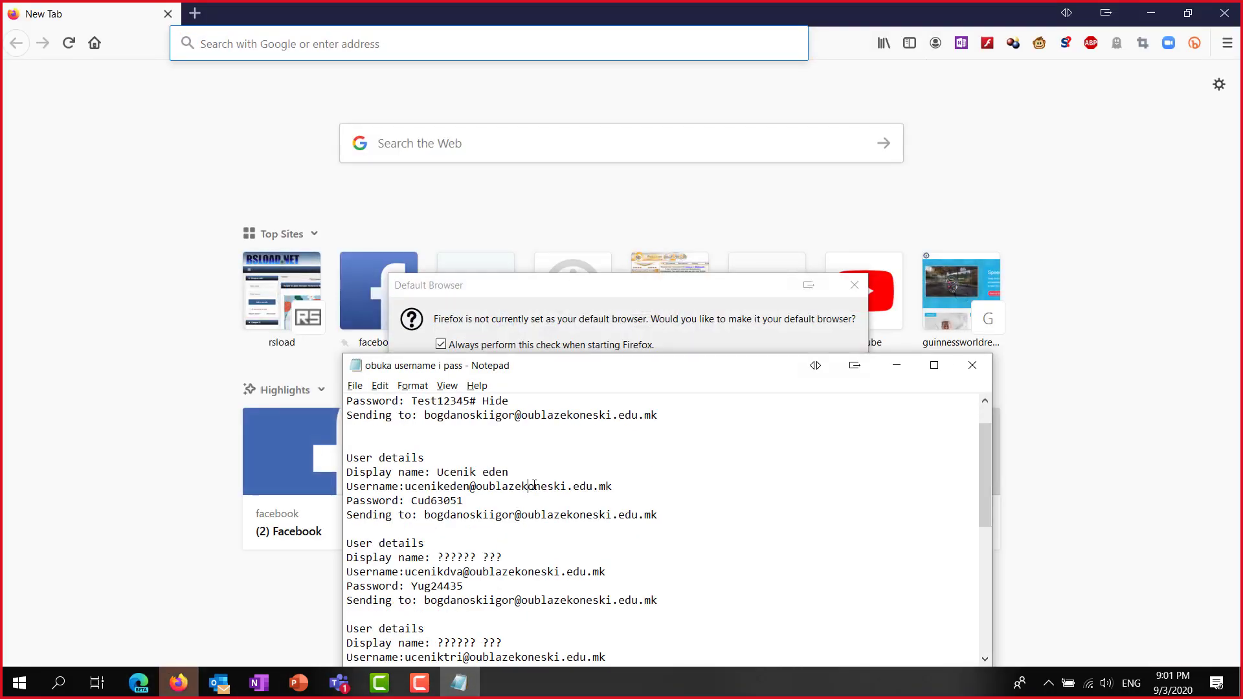
{"action": "triple_click", "coordinate": [532, 486]}
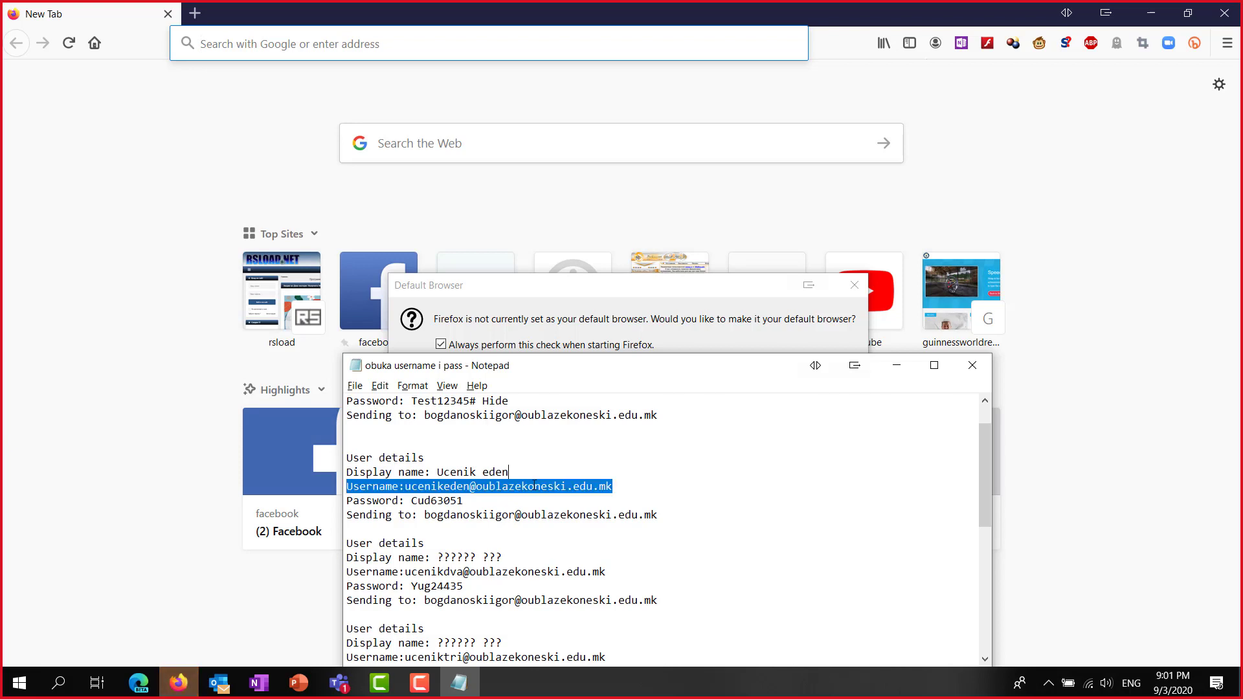
{"action": "key", "text": "shift+Right"}
{"action": "key", "text": "shift+Right"}
{"action": "key", "text": "shift+Right"}
{"action": "key", "text": "shift+Right"}
{"action": "key", "text": "shift+Right"}
{"action": "key", "text": "shift+Right"}
{"action": "key", "text": "shift+Right"}
{"action": "key", "text": "shift+Right"}
{"action": "key", "text": "shift+Right"}
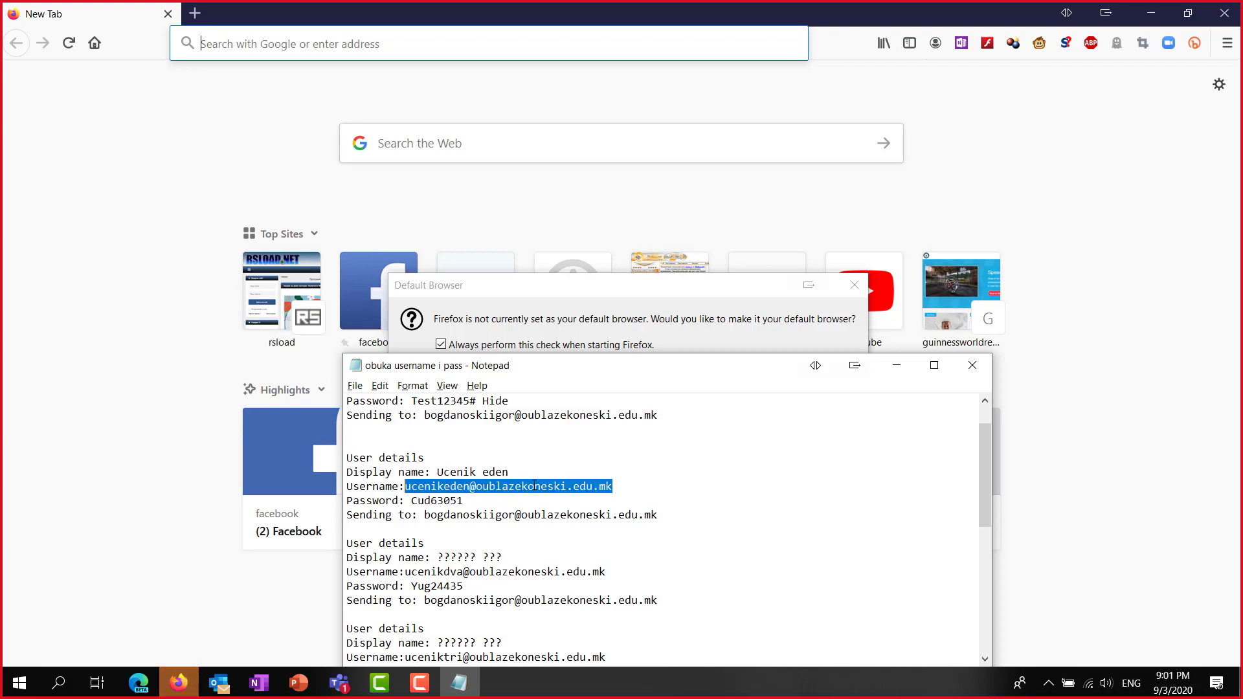
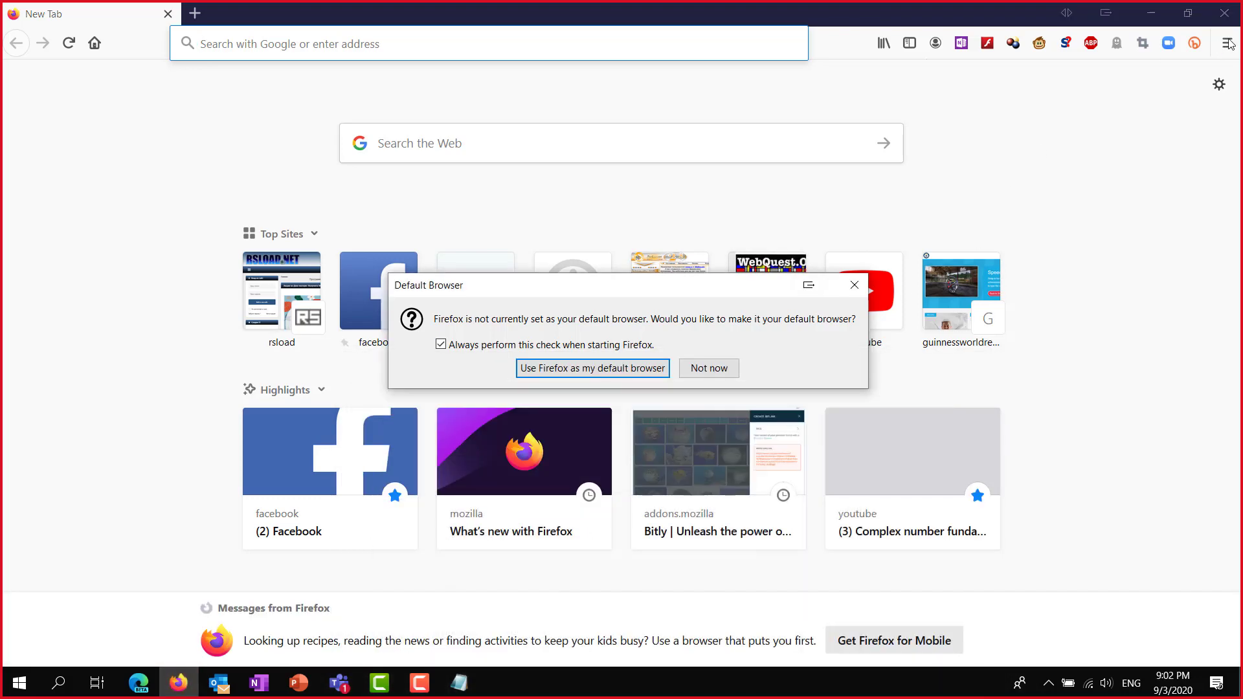
Decline the Firefox default-browser prompt and open a new private browsing window.
{"action": "left_click", "coordinate": [723, 368]}
{"action": "left_click", "coordinate": [722, 368]}
{"action": "left_click", "coordinate": [1227, 42]}
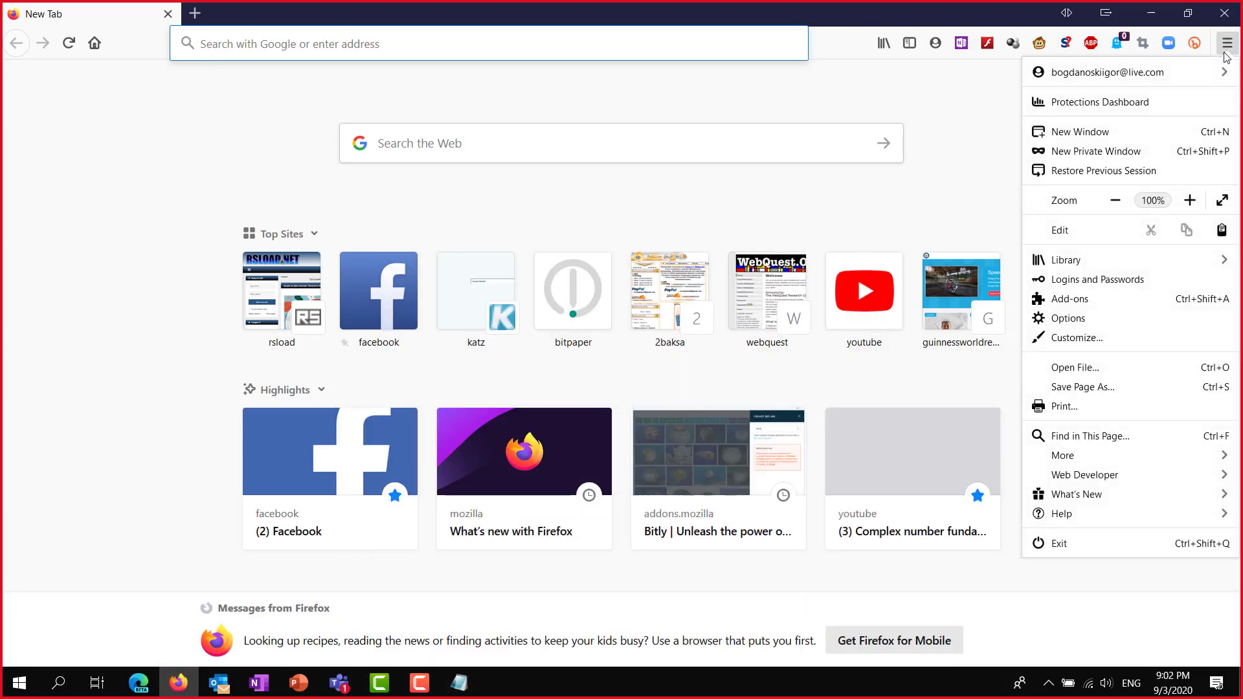
{"action": "left_click", "coordinate": [1111, 153]}
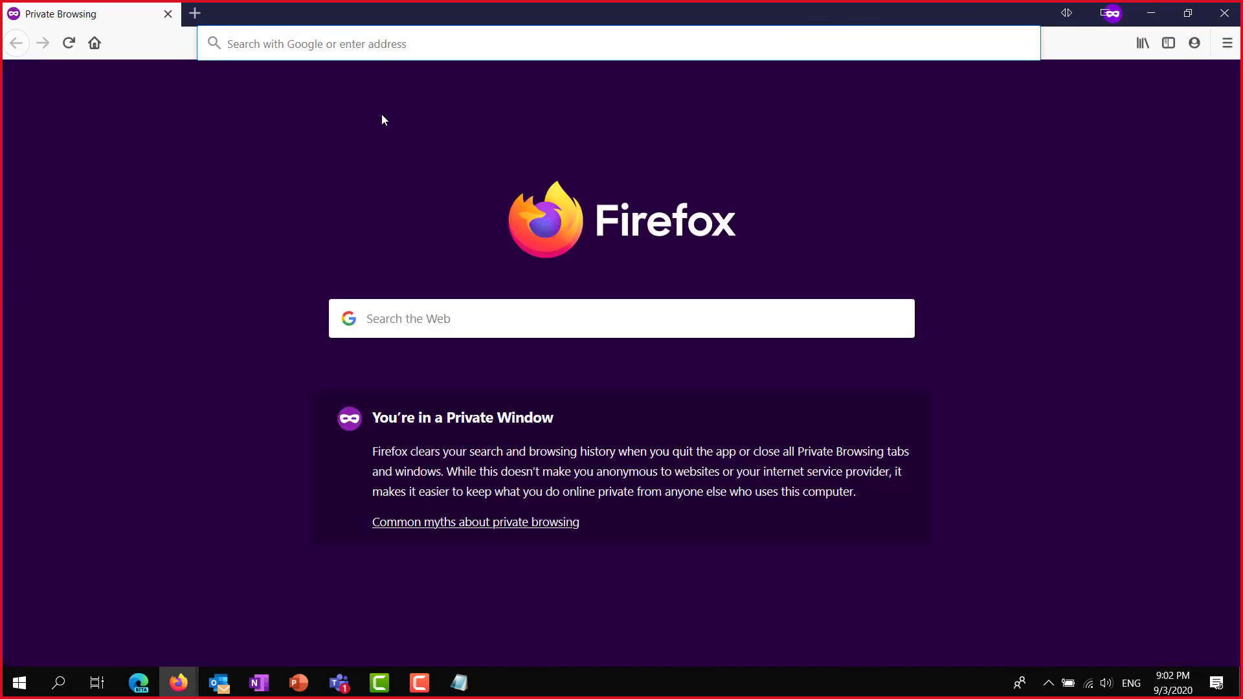
Load office.microsoft.com in the private window and let it reach the sign-in page.
{"action": "type", "text": "off"}
{"action": "key", "text": "Return"}
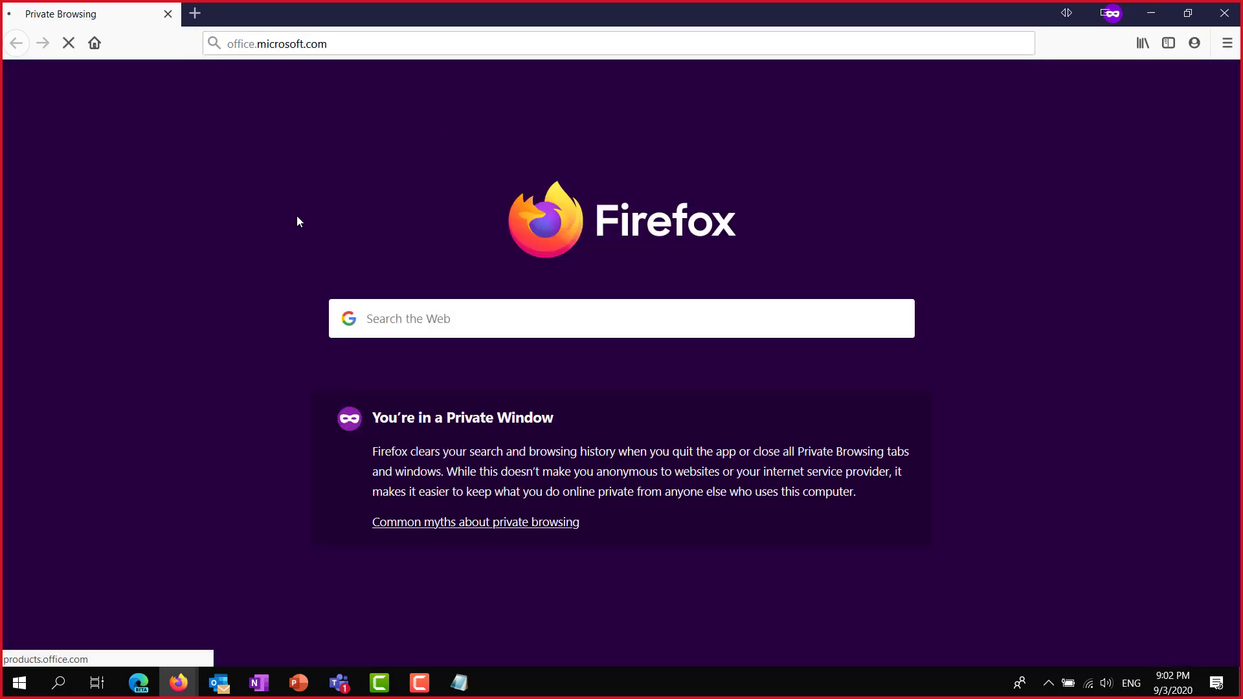
{"action": "left_click", "coordinate": [372, 45]}
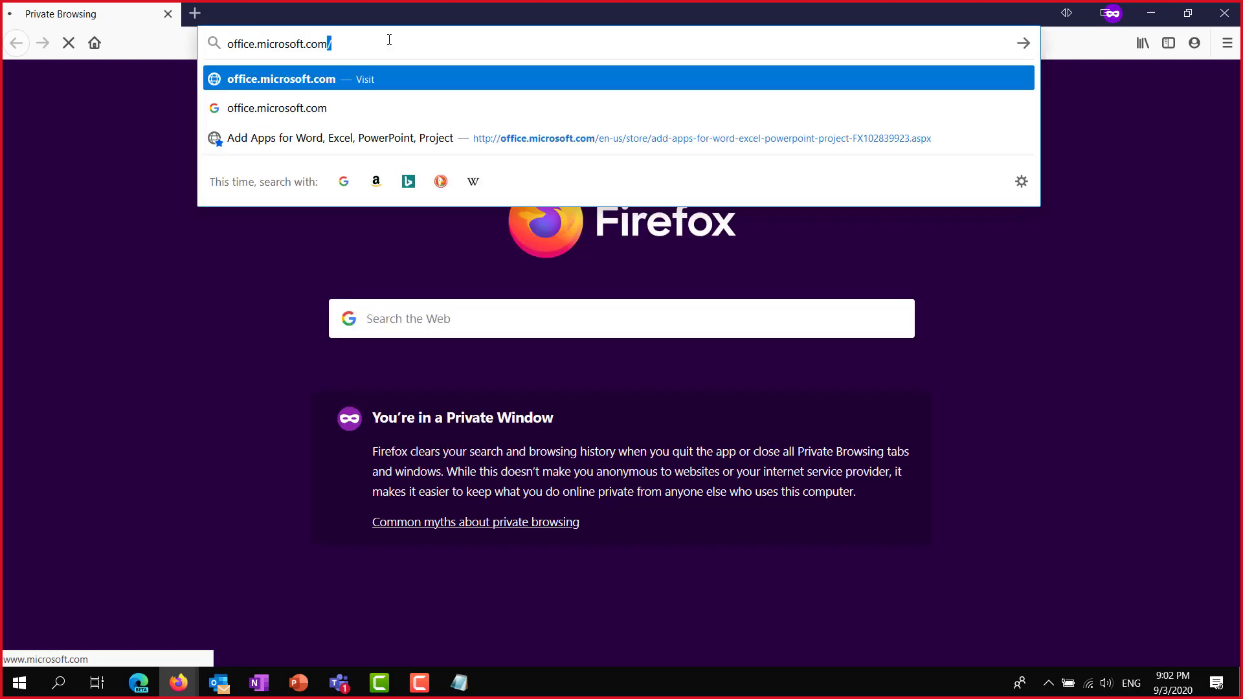
{"action": "left_click", "coordinate": [29, 250]}
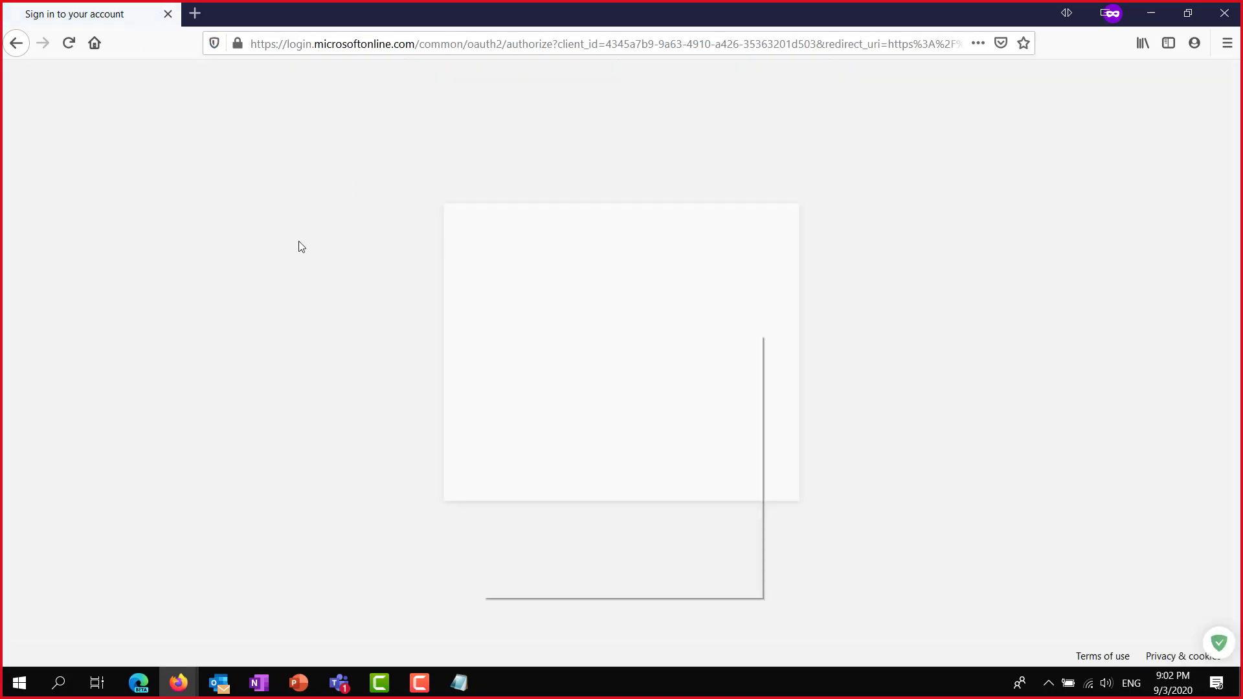
Paste and submit the saved student e-mail, then return to the Notepad credentials list.
{"action": "key", "text": "ctrl+v"}
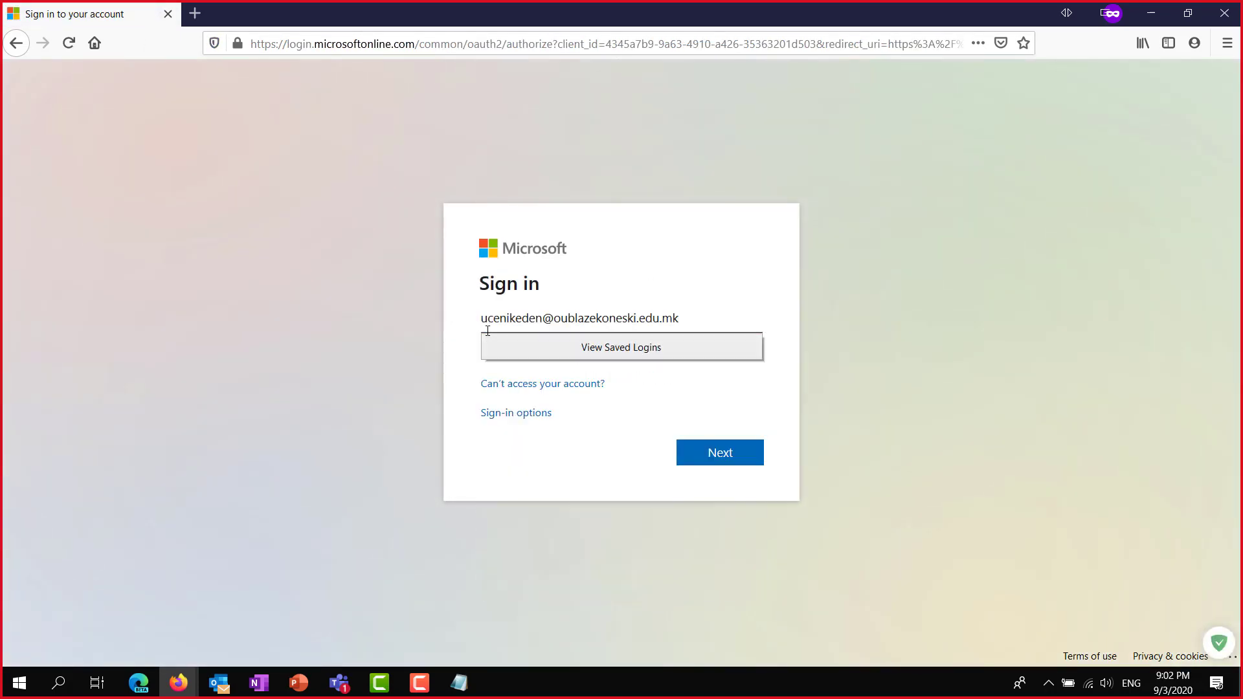
{"action": "key", "text": "Return"}
{"action": "key", "text": "alt+Tab"}
{"action": "key", "text": "alt+Tab"}
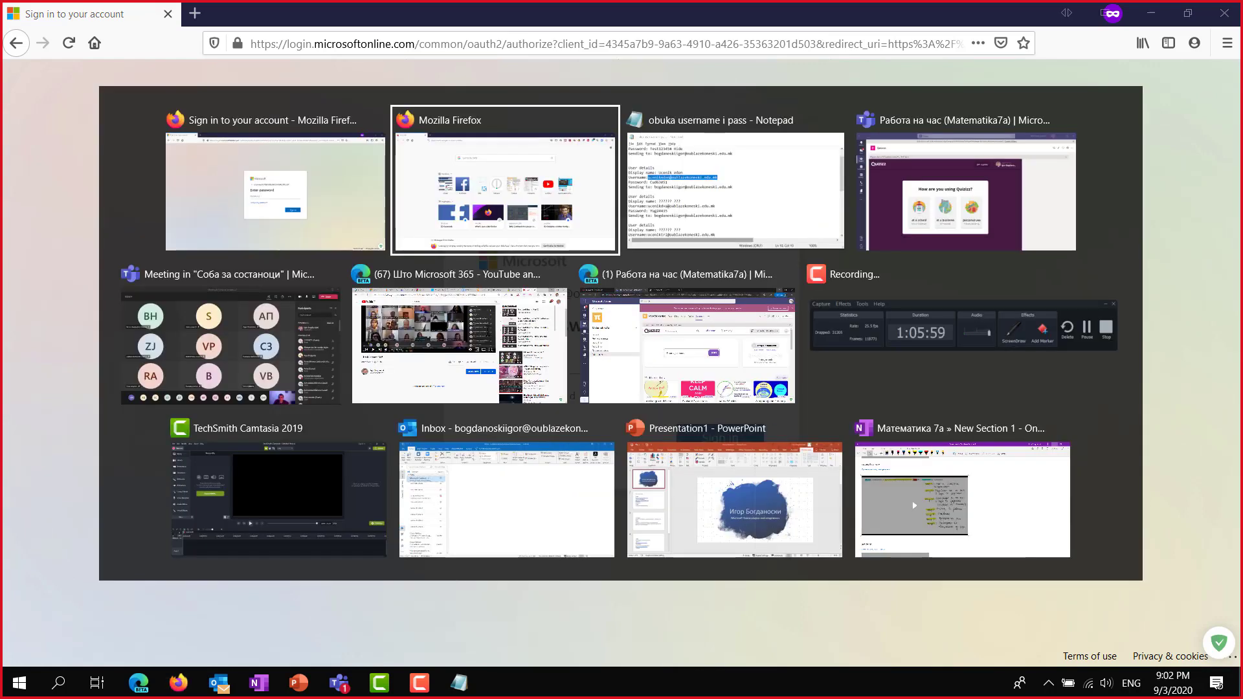
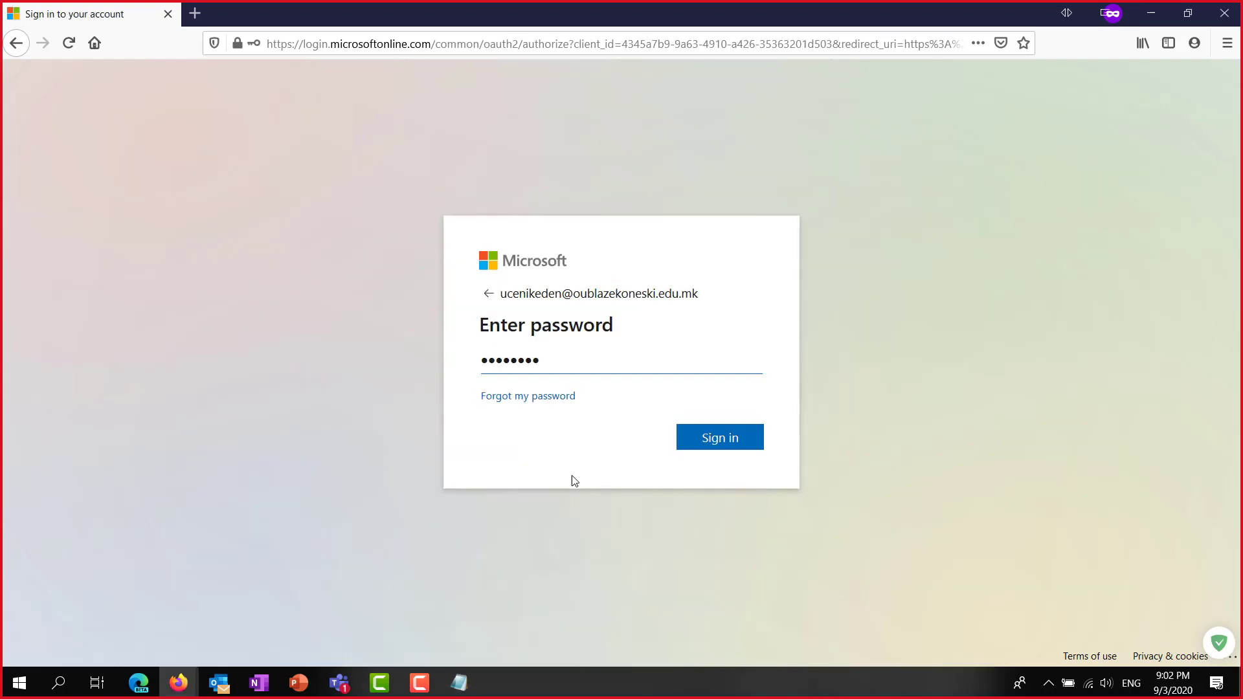
Submit the password, choose to stay signed in, and launch Teams from Office.com's app bar.
{"action": "left_click", "coordinate": [737, 439]}
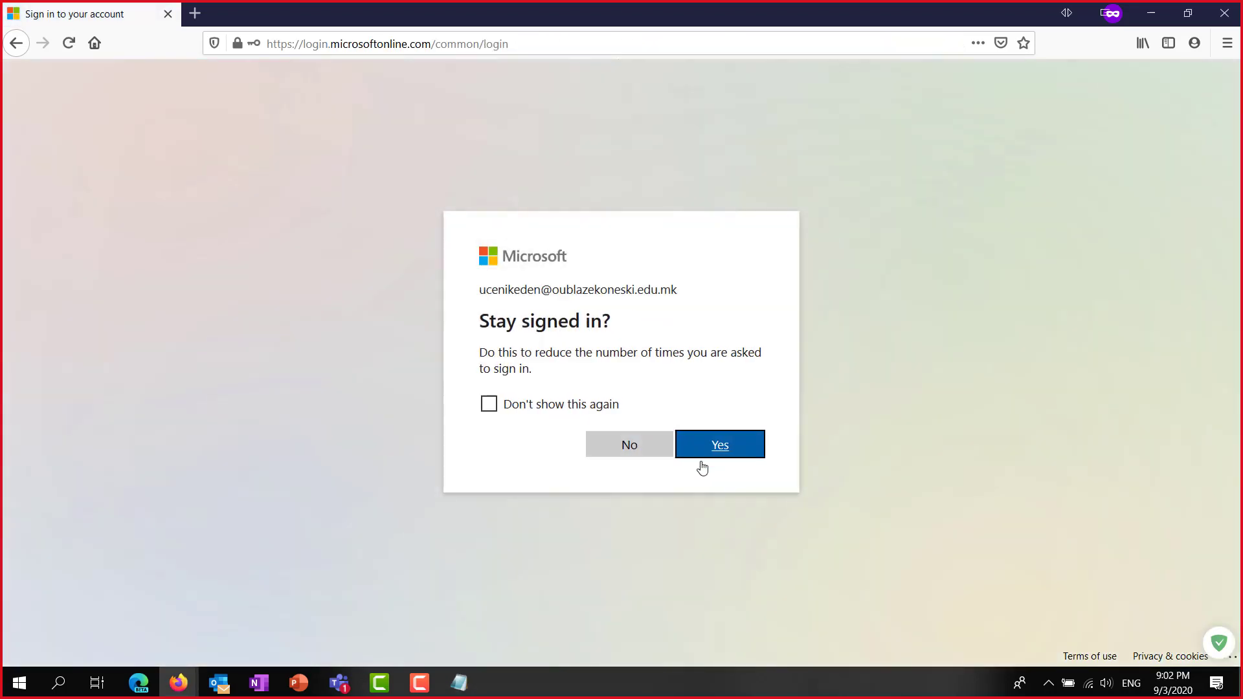
{"action": "left_click", "coordinate": [721, 444]}
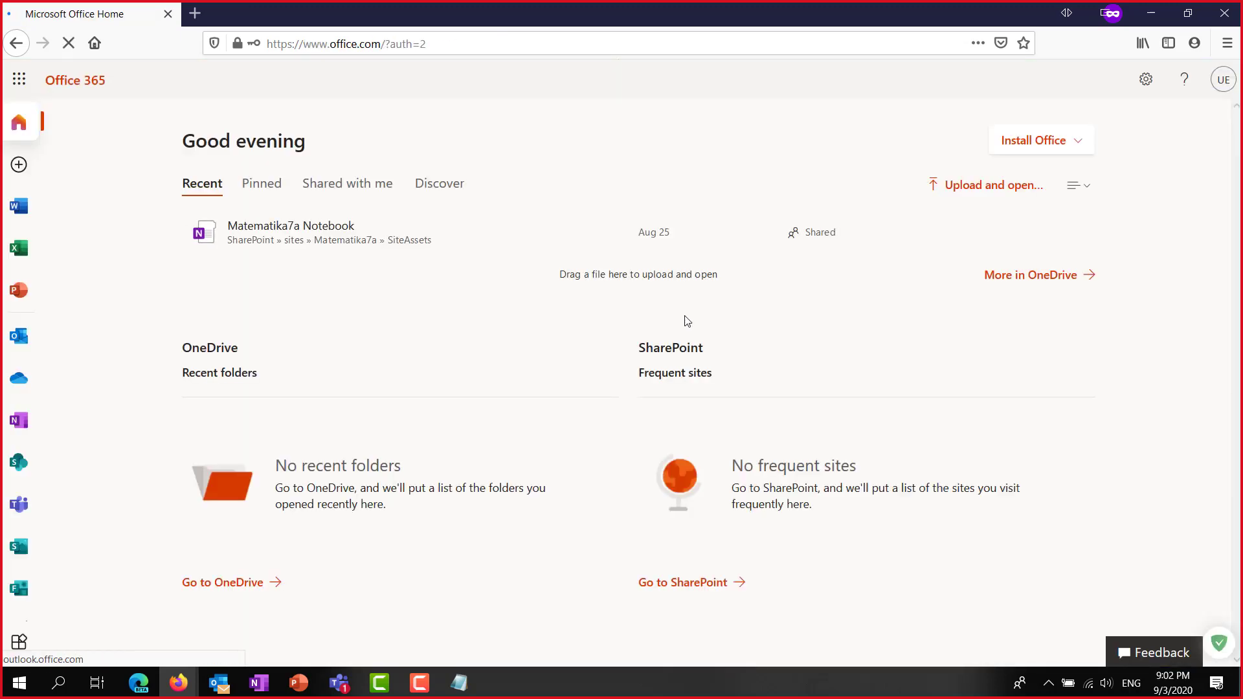
{"action": "left_click", "coordinate": [18, 511]}
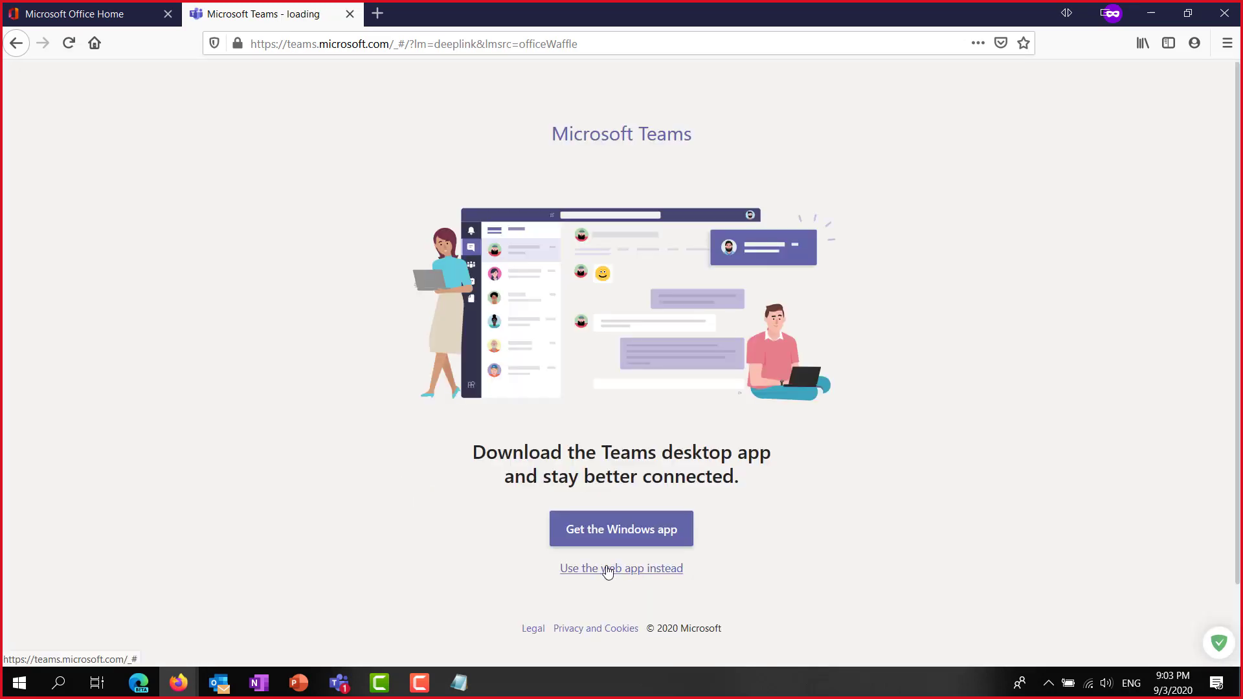
Continue with the Teams web app and open the Matematika7a team and its shared Flipgrid link.
{"action": "left_click", "coordinate": [607, 569]}
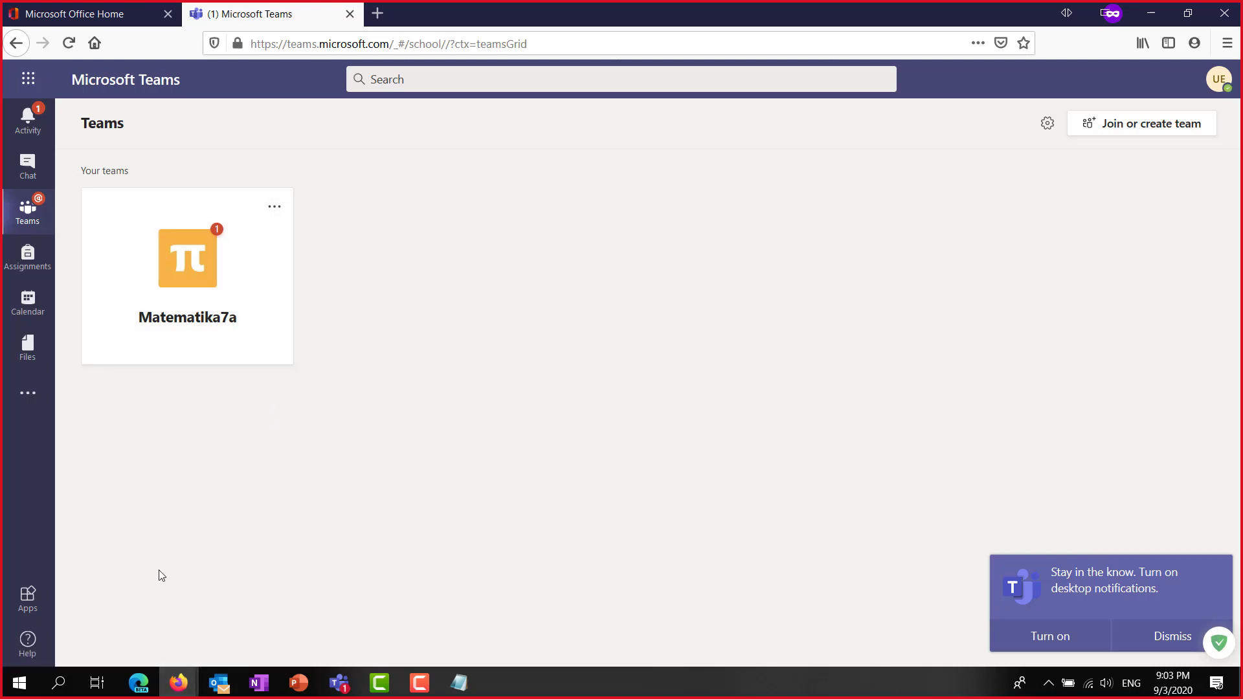
{"action": "left_click", "coordinate": [201, 301]}
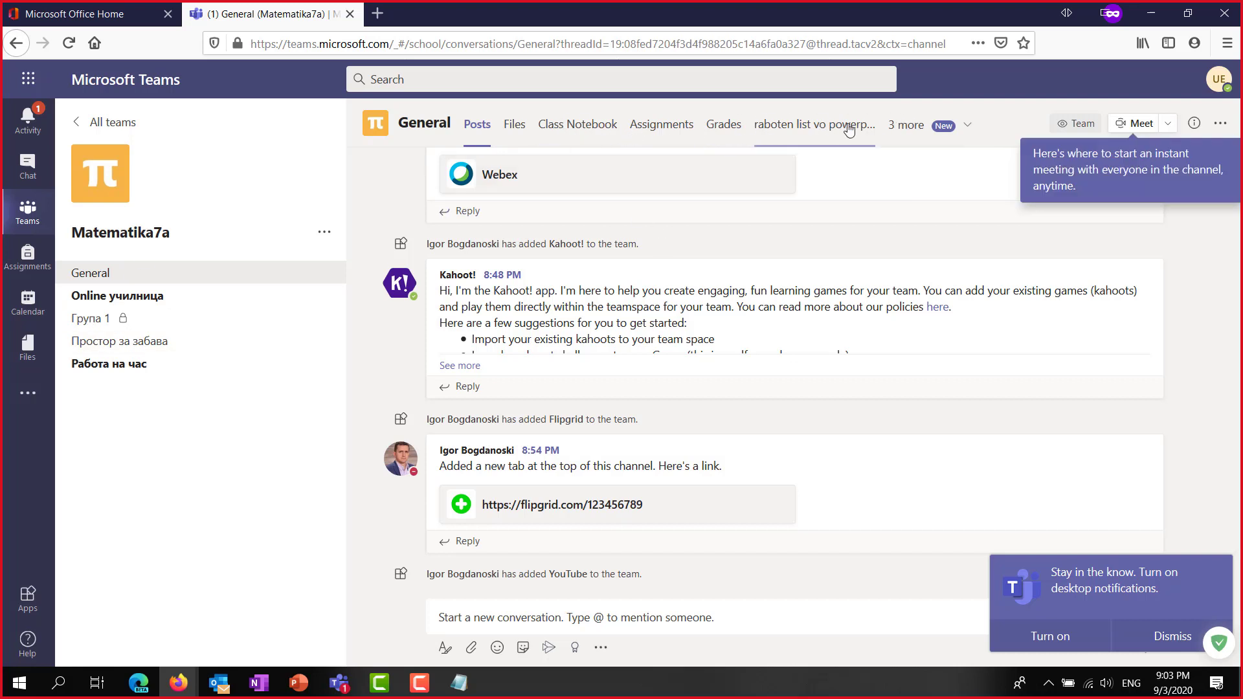
{"action": "left_click", "coordinate": [547, 507]}
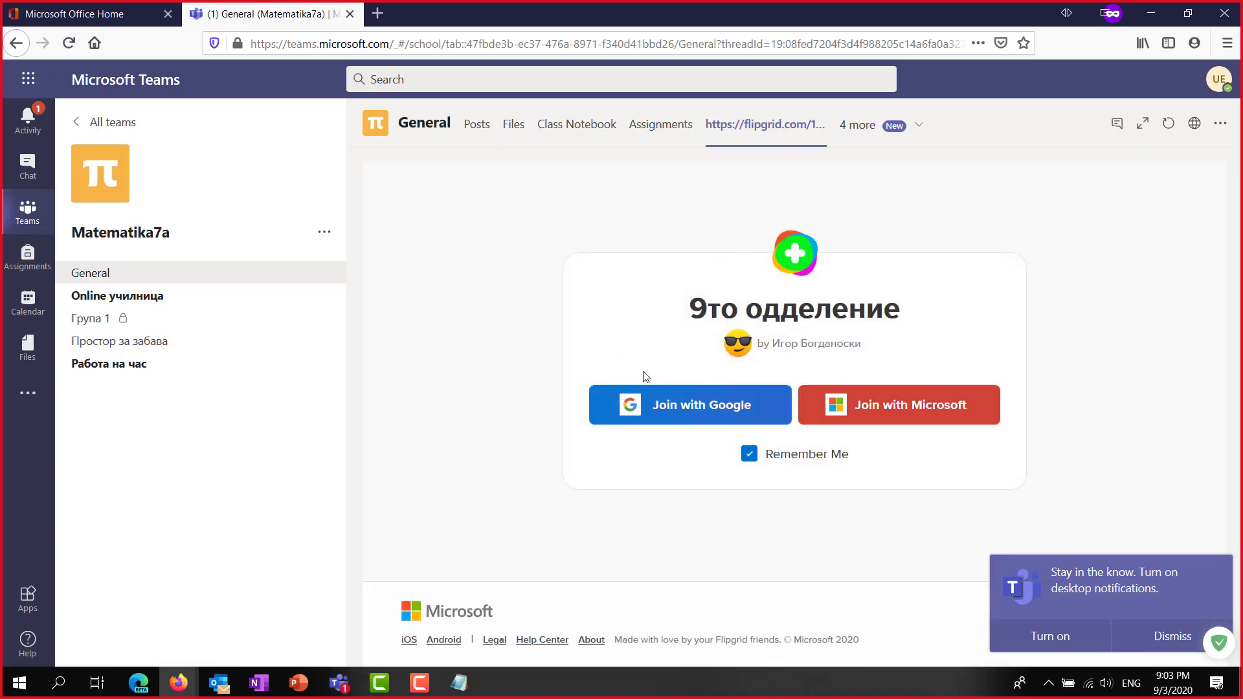
Show General's Календар tab as a month grid, then move to the Online училница channel.
{"action": "left_click", "coordinate": [855, 125]}
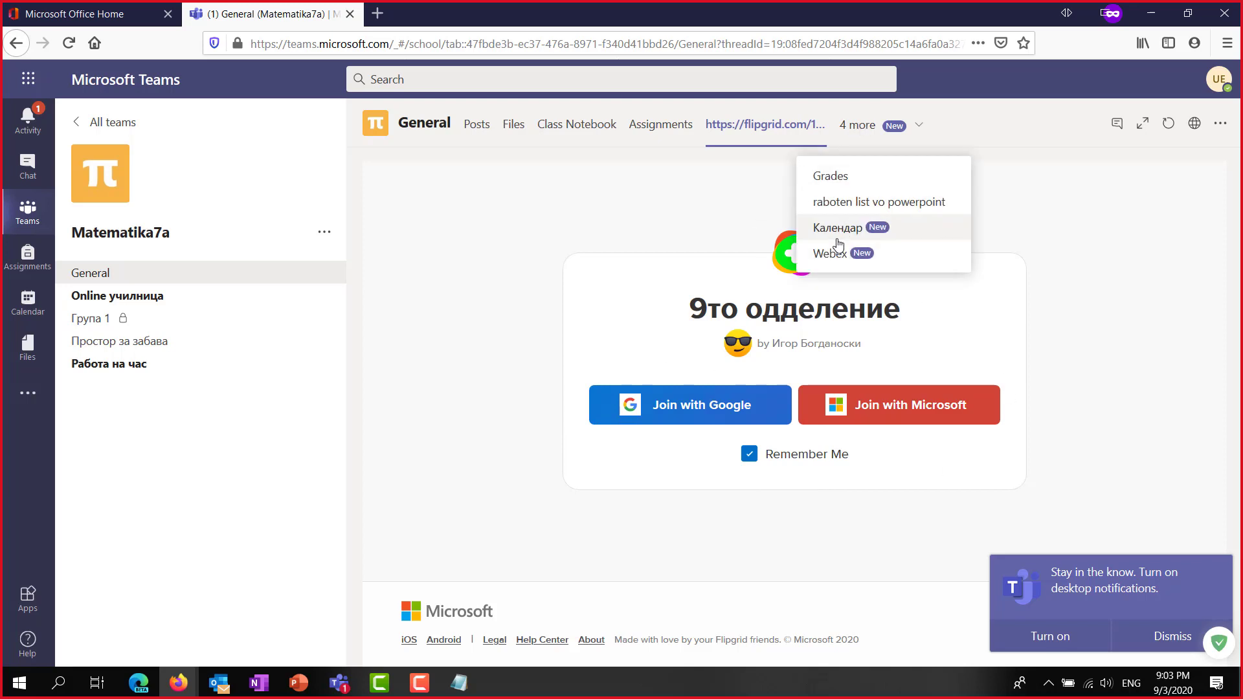
{"action": "left_click", "coordinate": [838, 229]}
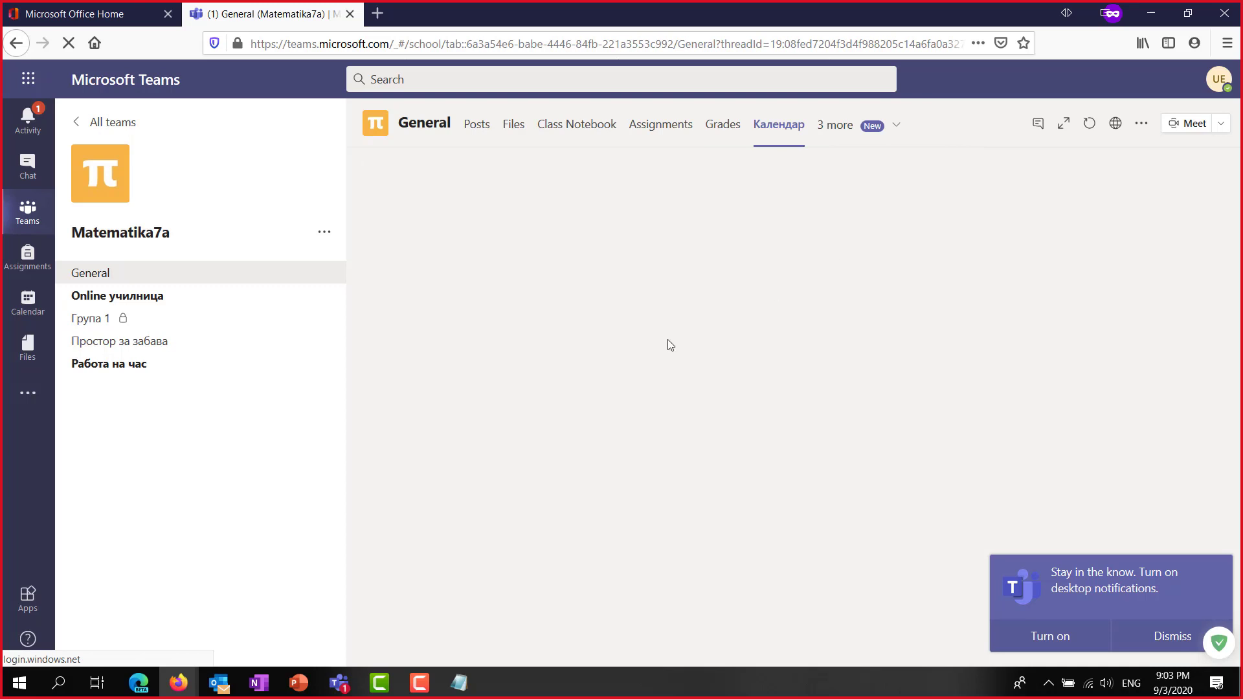
{"action": "left_click", "coordinate": [1173, 640]}
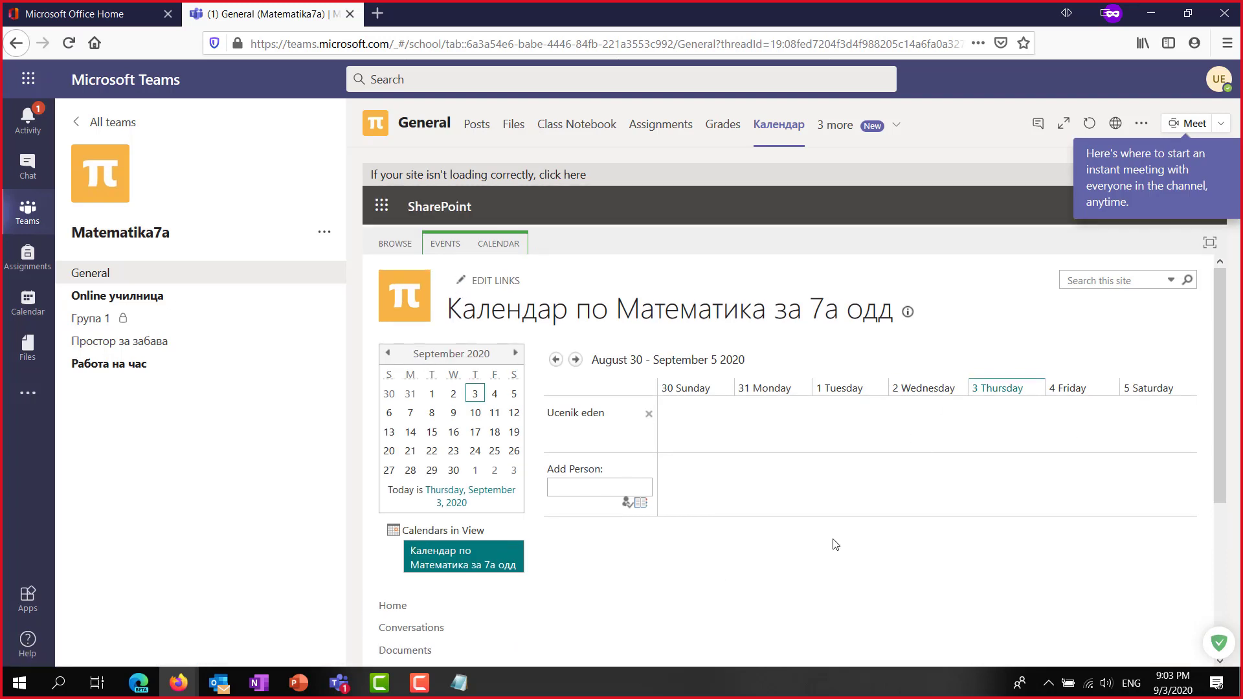
{"action": "left_click", "coordinate": [487, 244]}
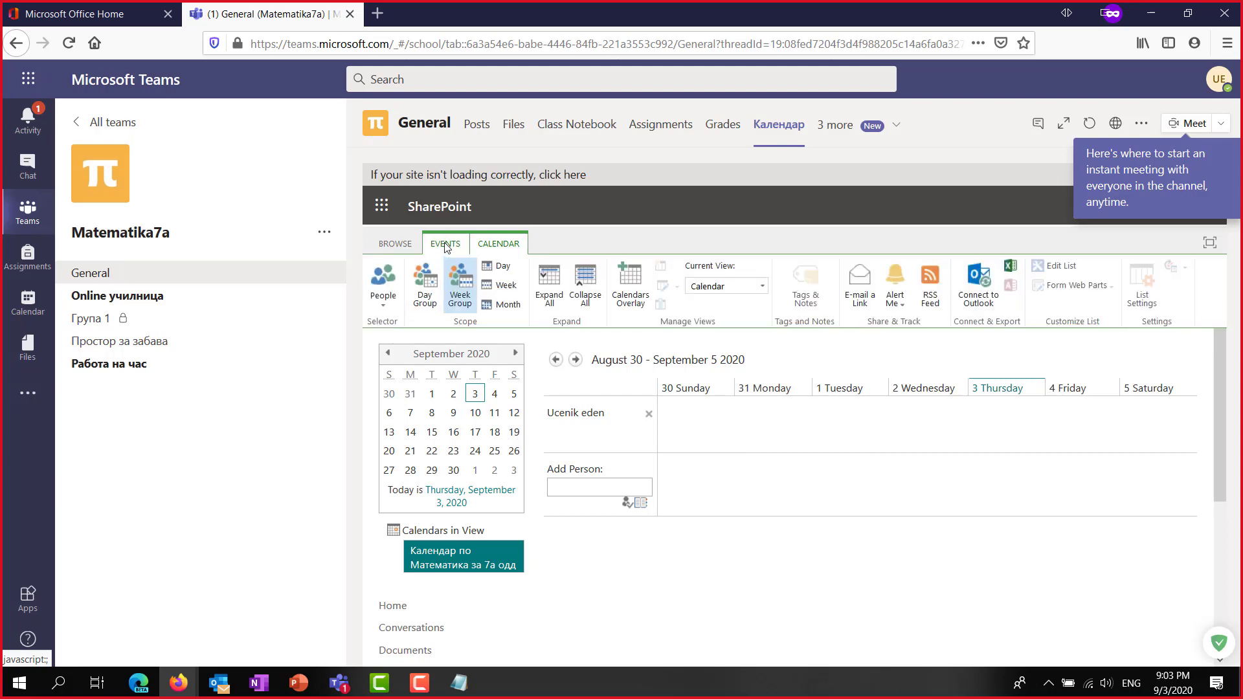
{"action": "left_click", "coordinate": [503, 304]}
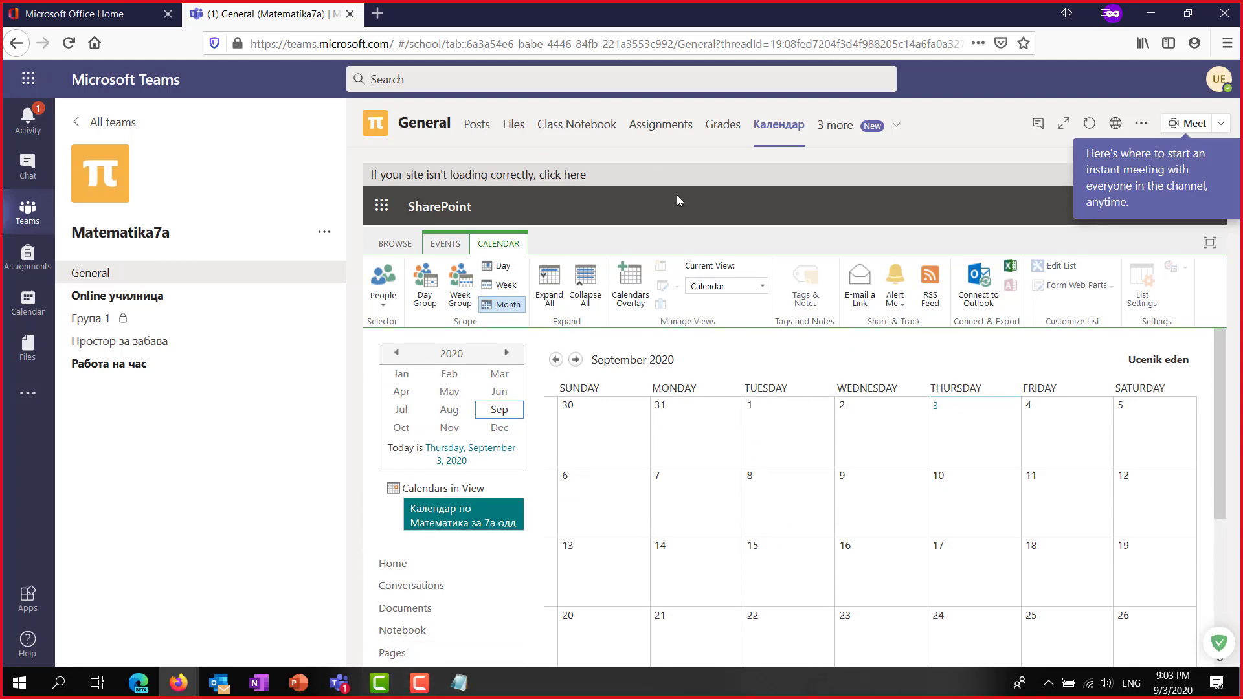
{"action": "left_click", "coordinate": [115, 301]}
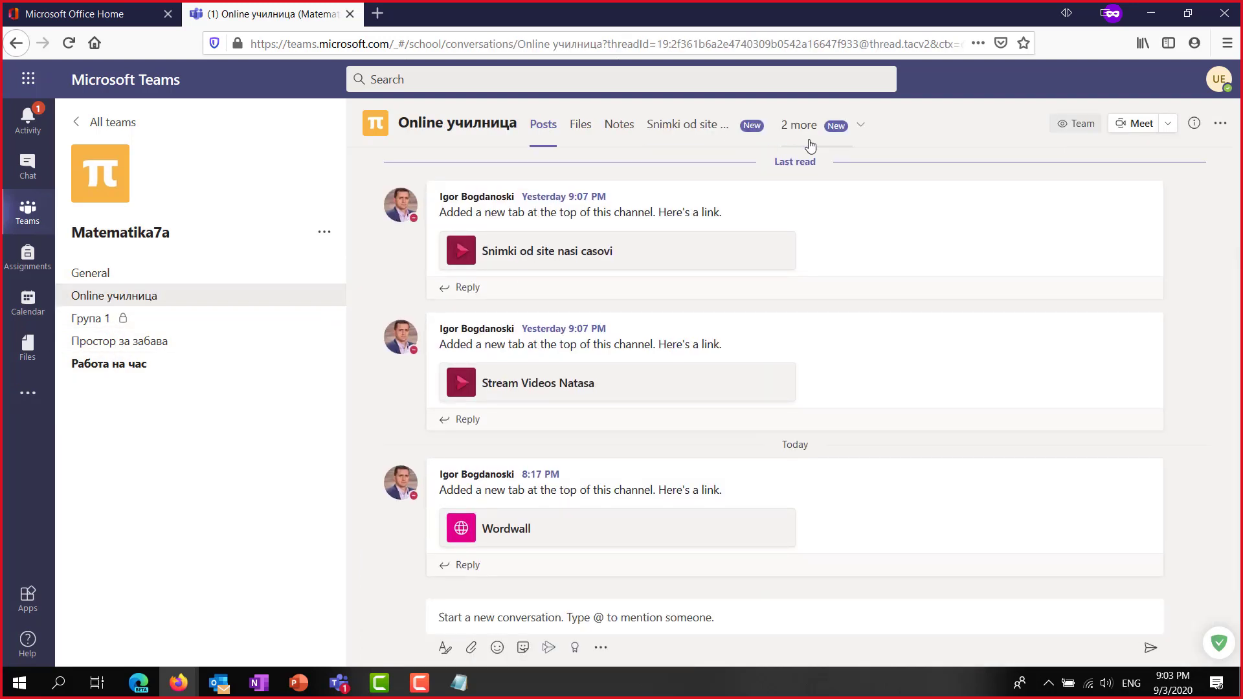
View the Wordwall and Snimki od site nasi casovi tabs, then open the Работа на час channel.
{"action": "left_click", "coordinate": [860, 129]}
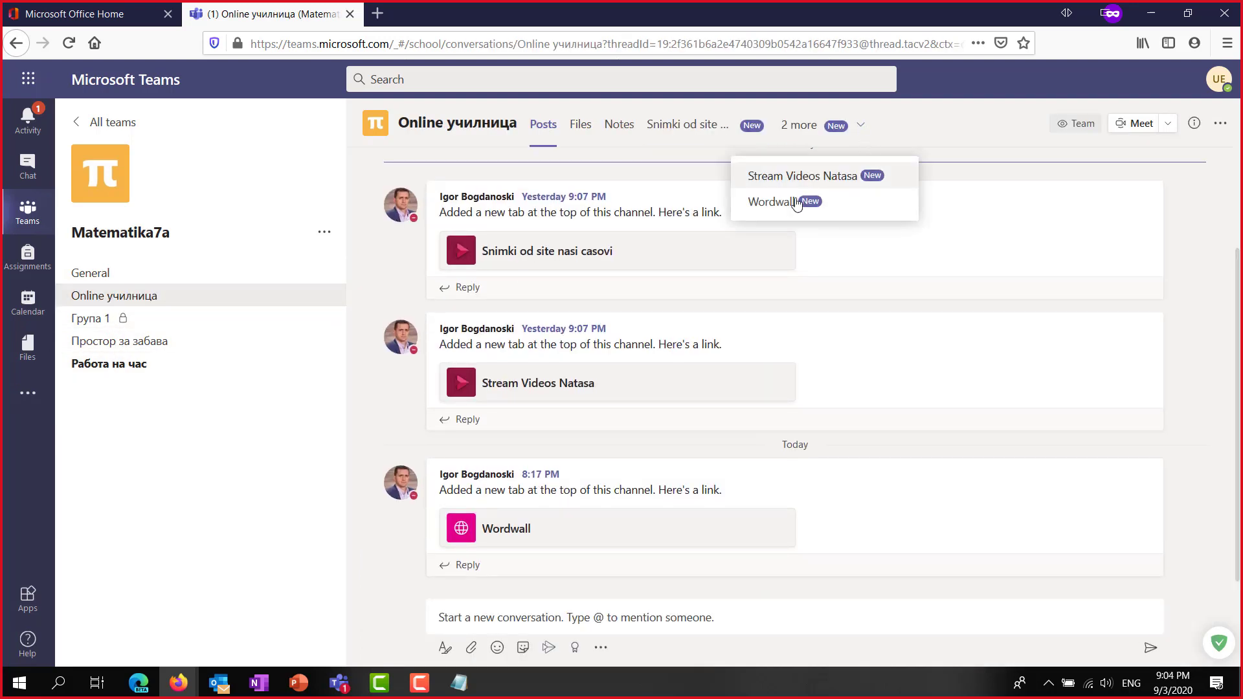
{"action": "left_click", "coordinate": [773, 205]}
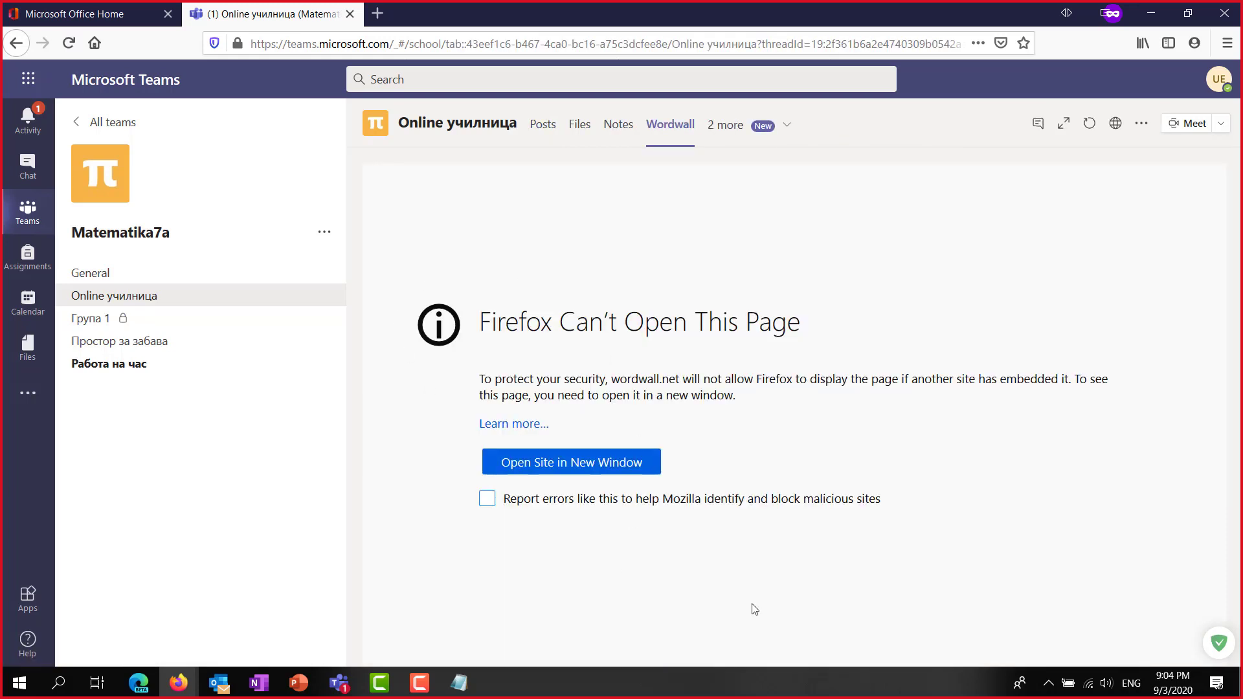
{"action": "left_click", "coordinate": [787, 128]}
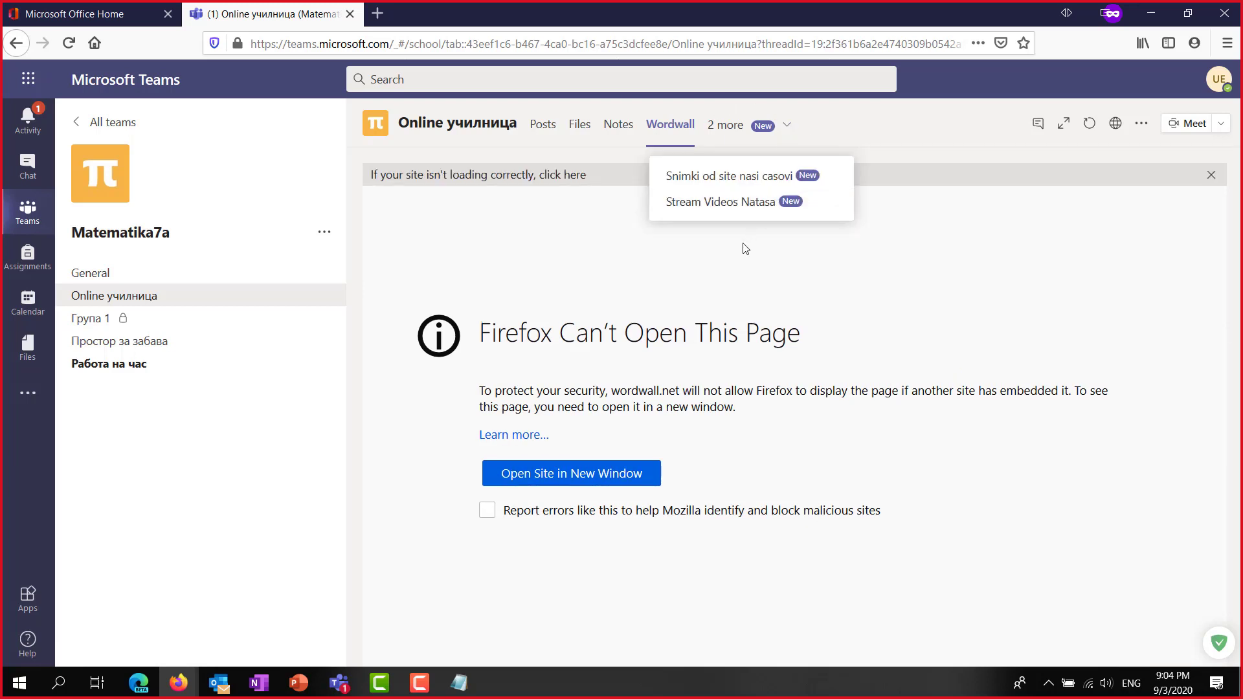
{"action": "left_click", "coordinate": [730, 185]}
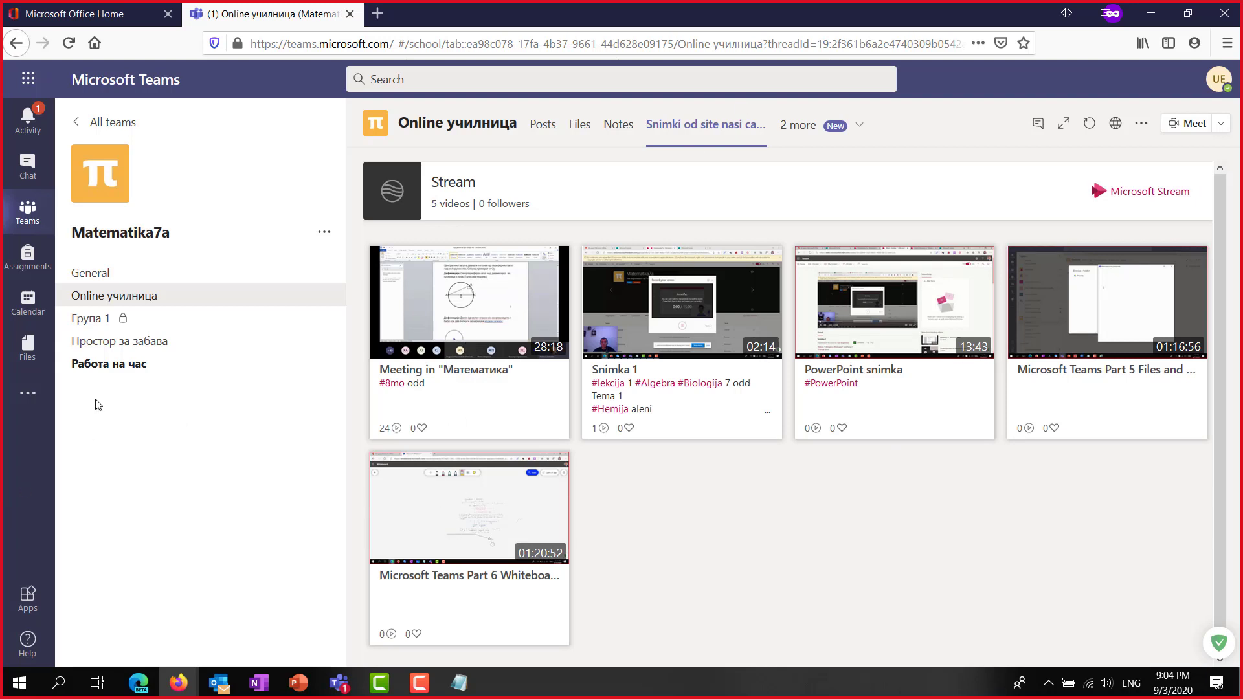
{"action": "left_click", "coordinate": [99, 365]}
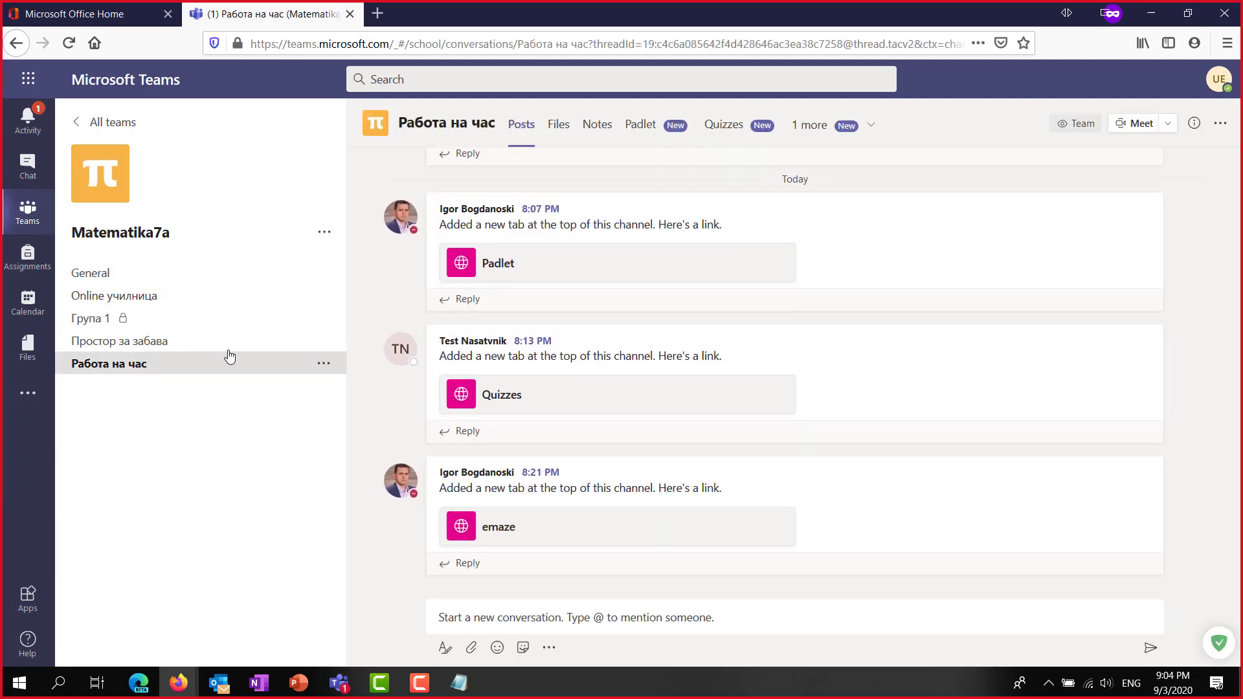
View the Padlet, Quizzes and emaze tabs in turn, then return to the General channel.
{"action": "left_click", "coordinate": [641, 126]}
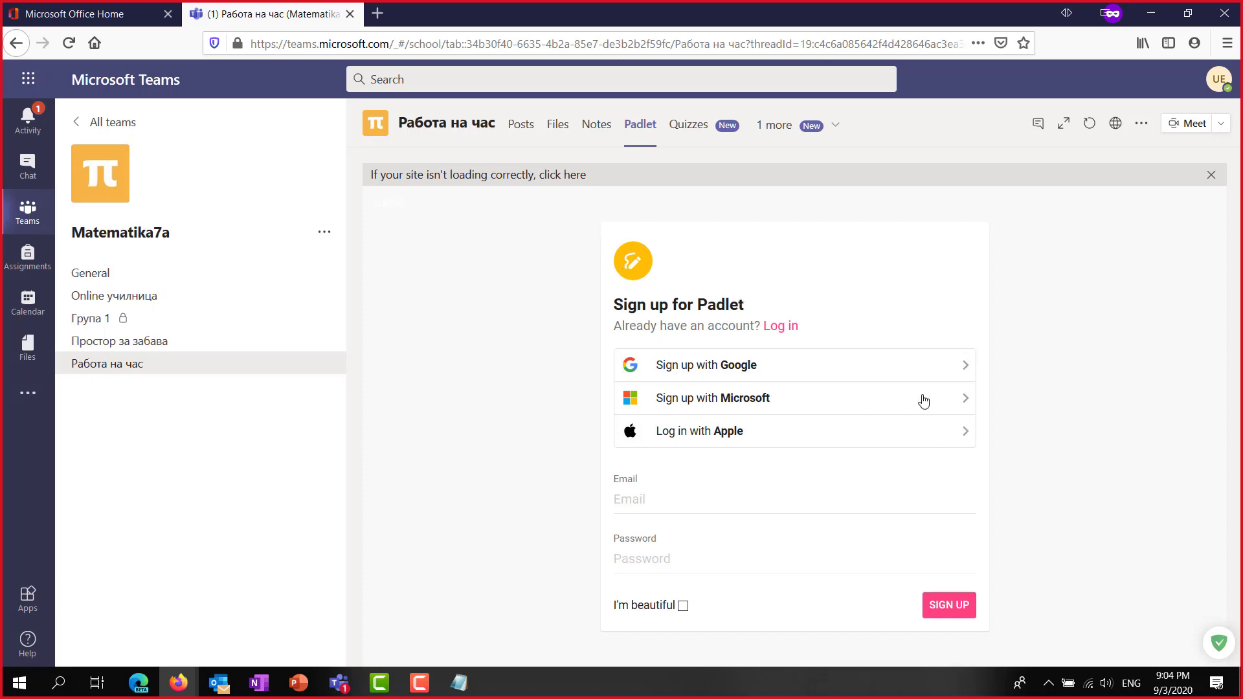
{"action": "left_click", "coordinate": [688, 125]}
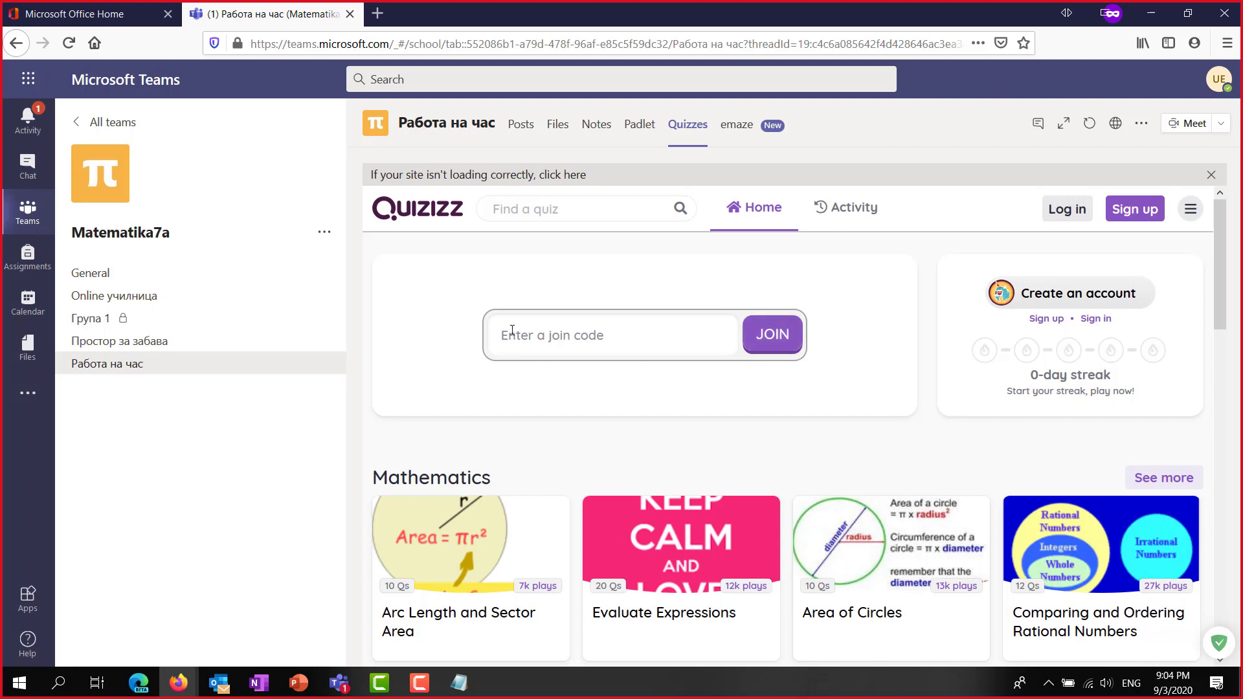
{"action": "left_click", "coordinate": [730, 129]}
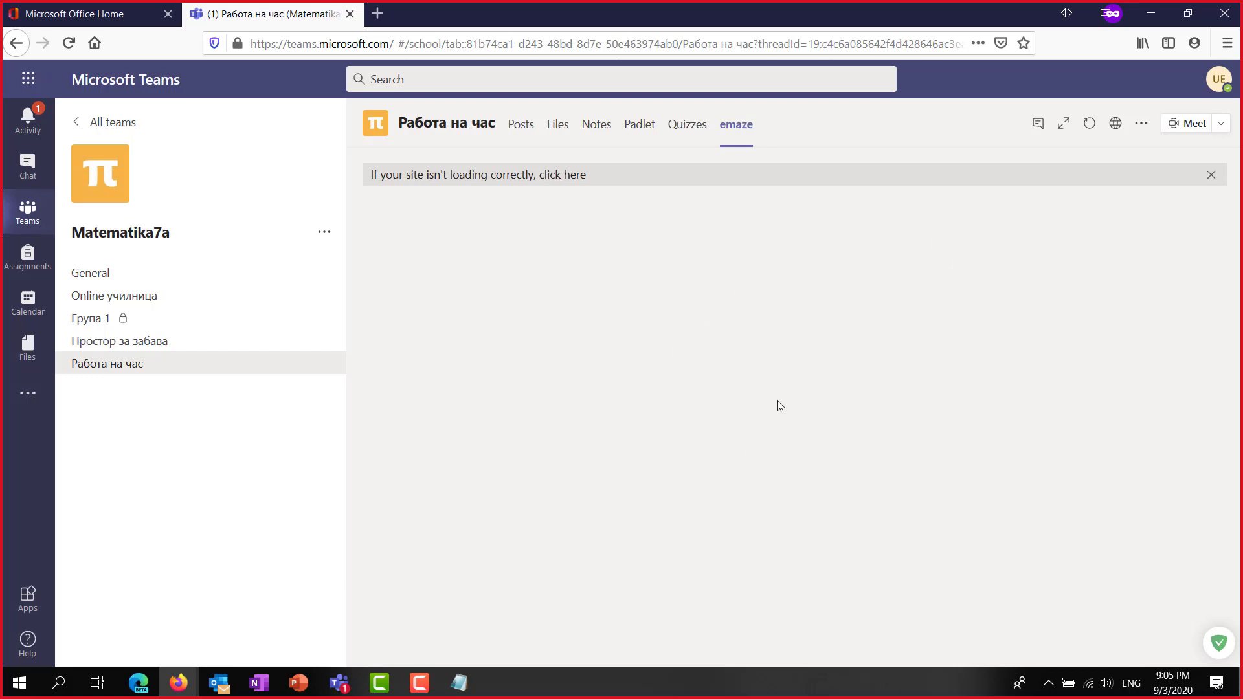
{"action": "left_click", "coordinate": [92, 275]}
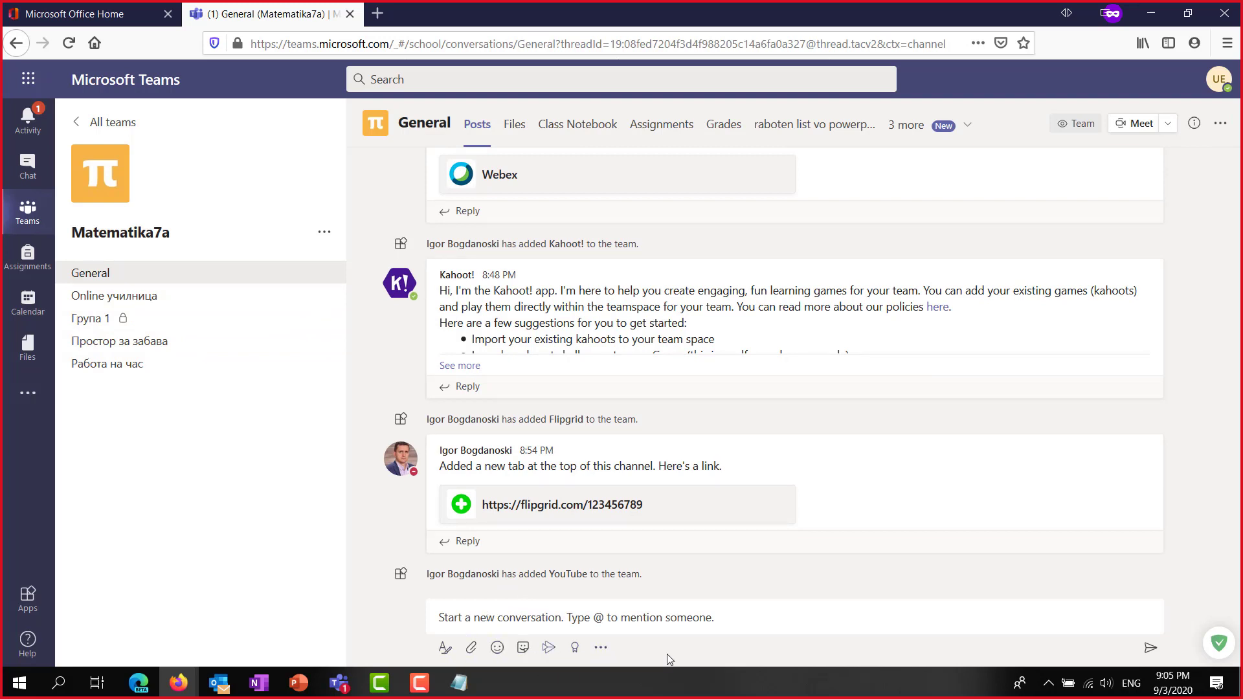
Look through General's apps-for-posts picker, then check the channel's remaining tabs.
{"action": "left_click", "coordinate": [601, 653]}
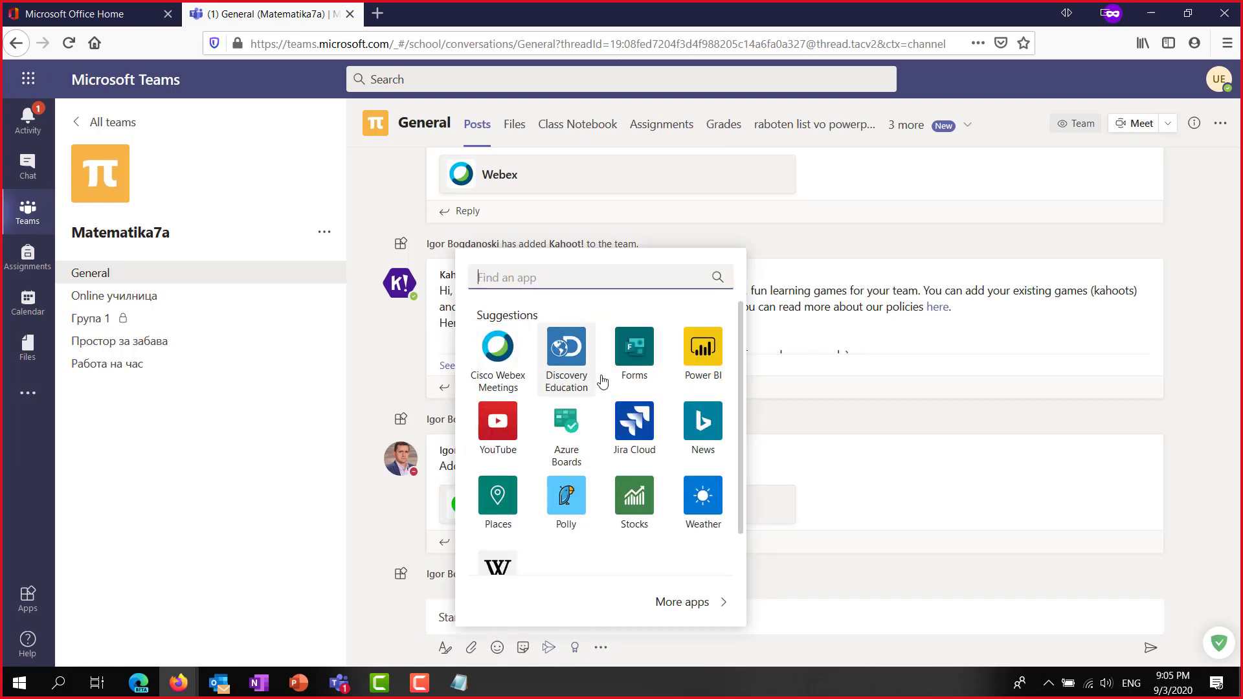
{"action": "scroll", "coordinate": [606, 405], "scroll_direction": "down", "scroll_amount": 1}
{"action": "scroll", "coordinate": [595, 392], "scroll_direction": "up", "scroll_amount": 1}
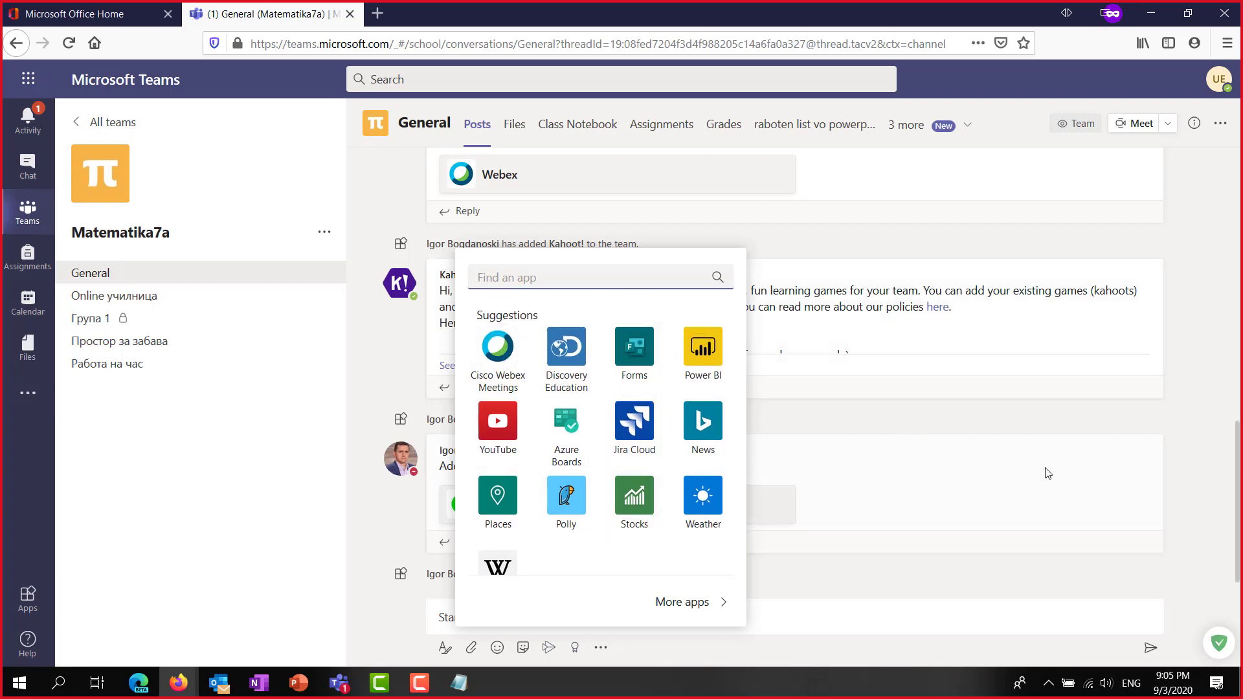
{"action": "left_click", "coordinate": [1198, 400]}
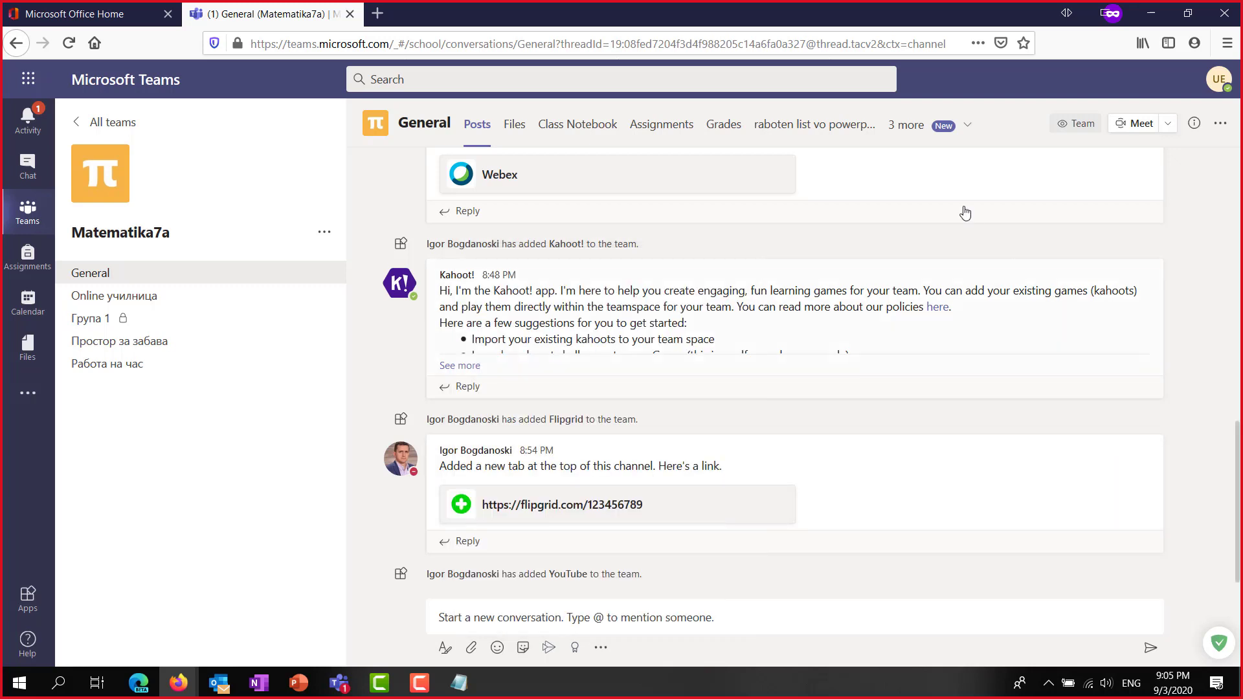
{"action": "left_click", "coordinate": [967, 126]}
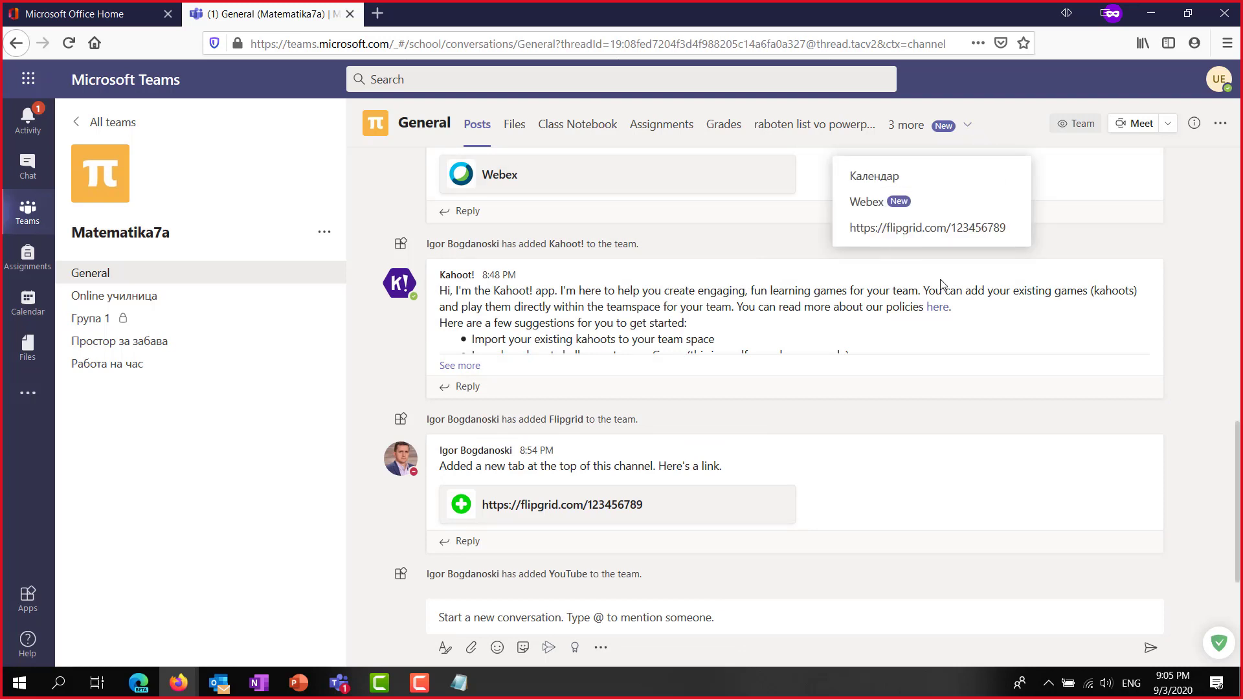
Visit Работа на час's emaze tab, Простор за забава, Online училница and General, then bring the meeting window forward.
{"action": "left_click", "coordinate": [108, 363]}
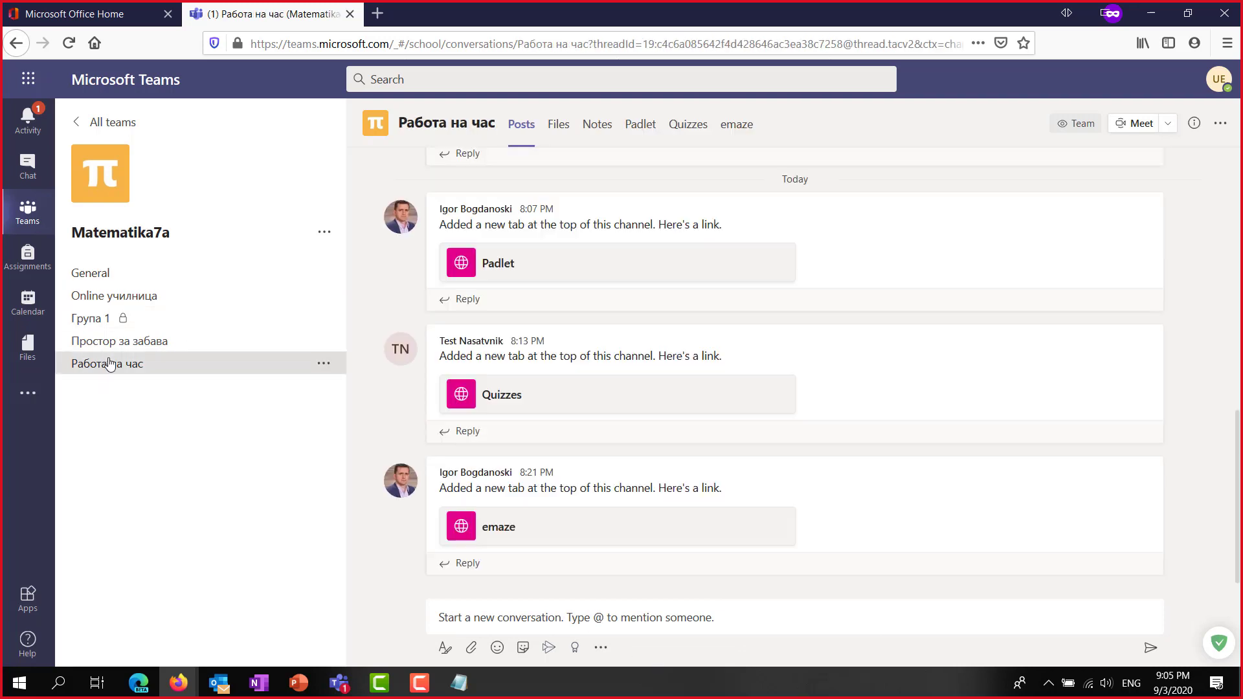
{"action": "left_click", "coordinate": [494, 532]}
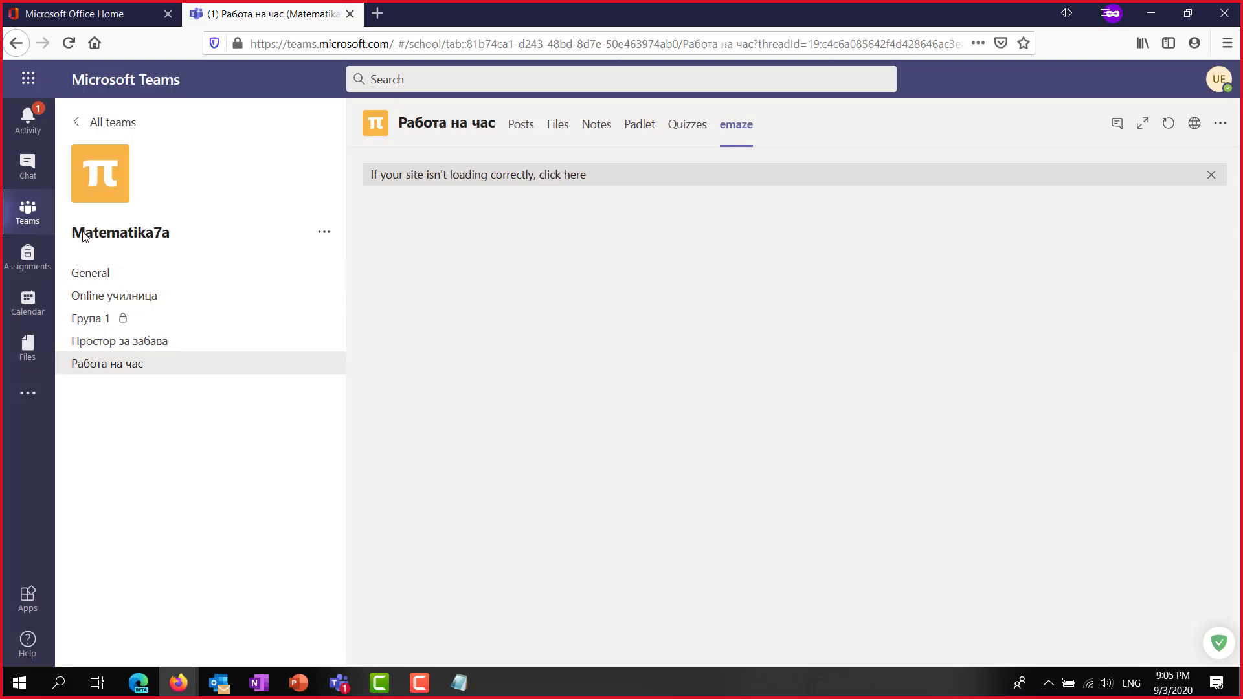
{"action": "left_click", "coordinate": [89, 343]}
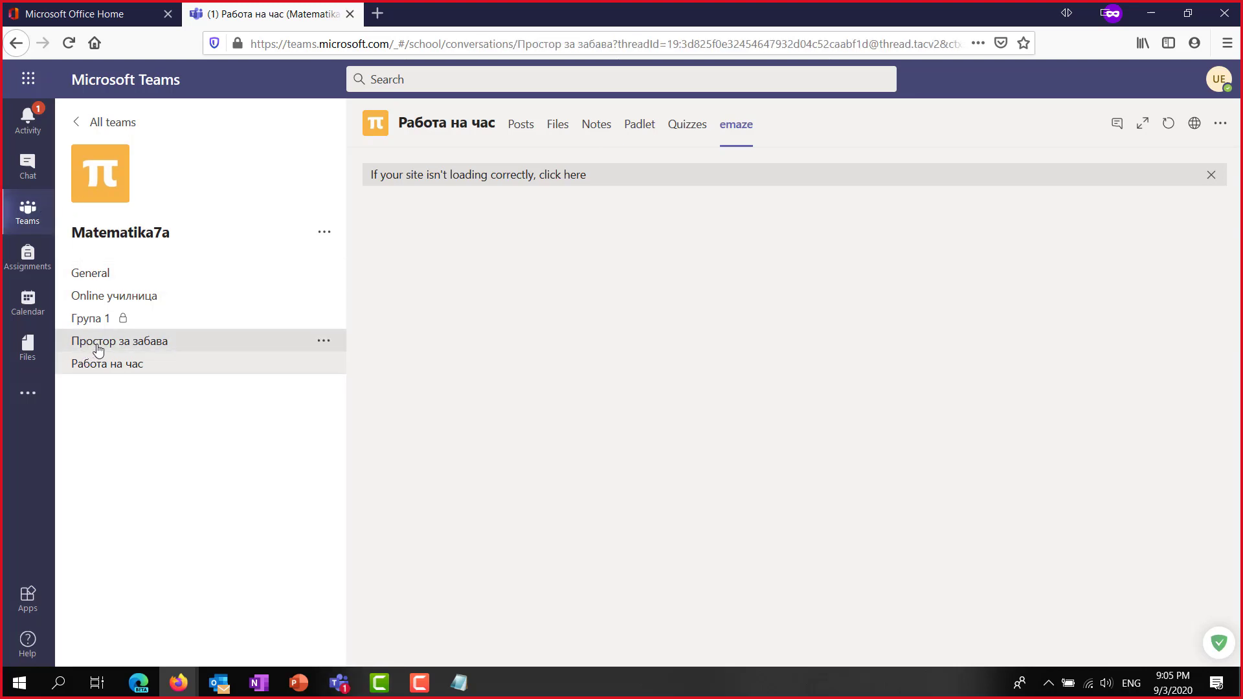
{"action": "left_click", "coordinate": [91, 294]}
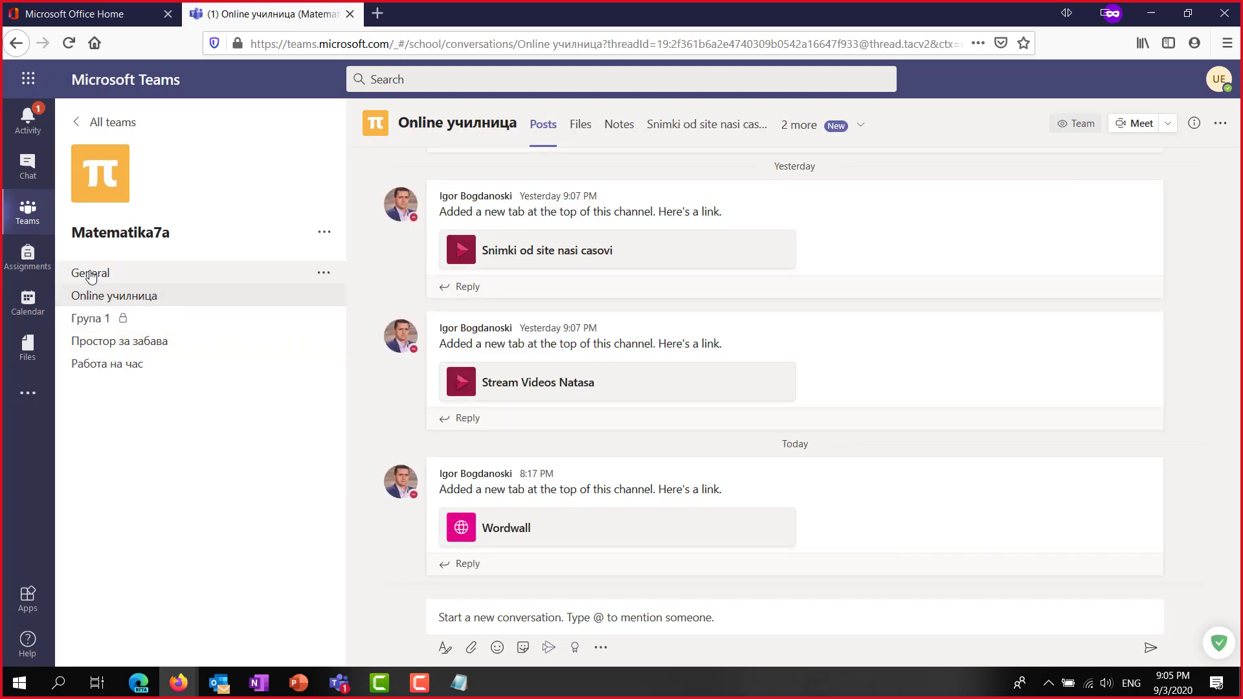
{"action": "left_click", "coordinate": [90, 273]}
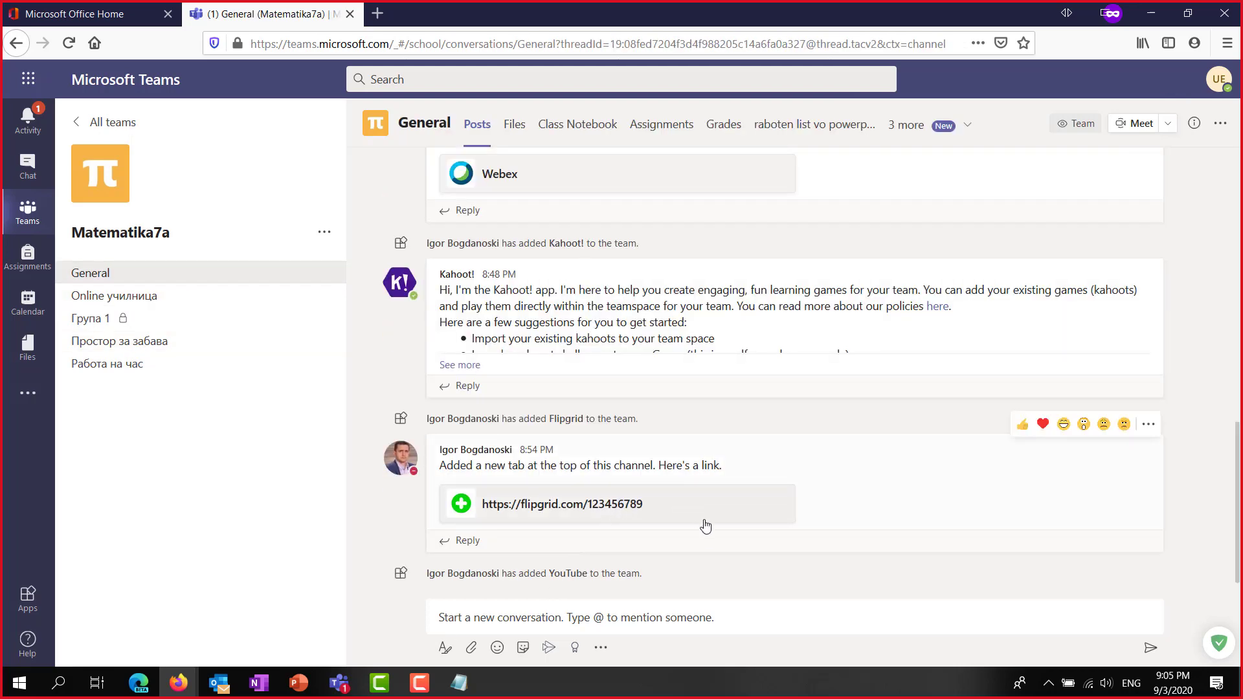
{"action": "scroll", "coordinate": [719, 515], "scroll_direction": "up", "scroll_amount": 10}
{"action": "scroll", "coordinate": [725, 507], "scroll_direction": "down", "scroll_amount": 10}
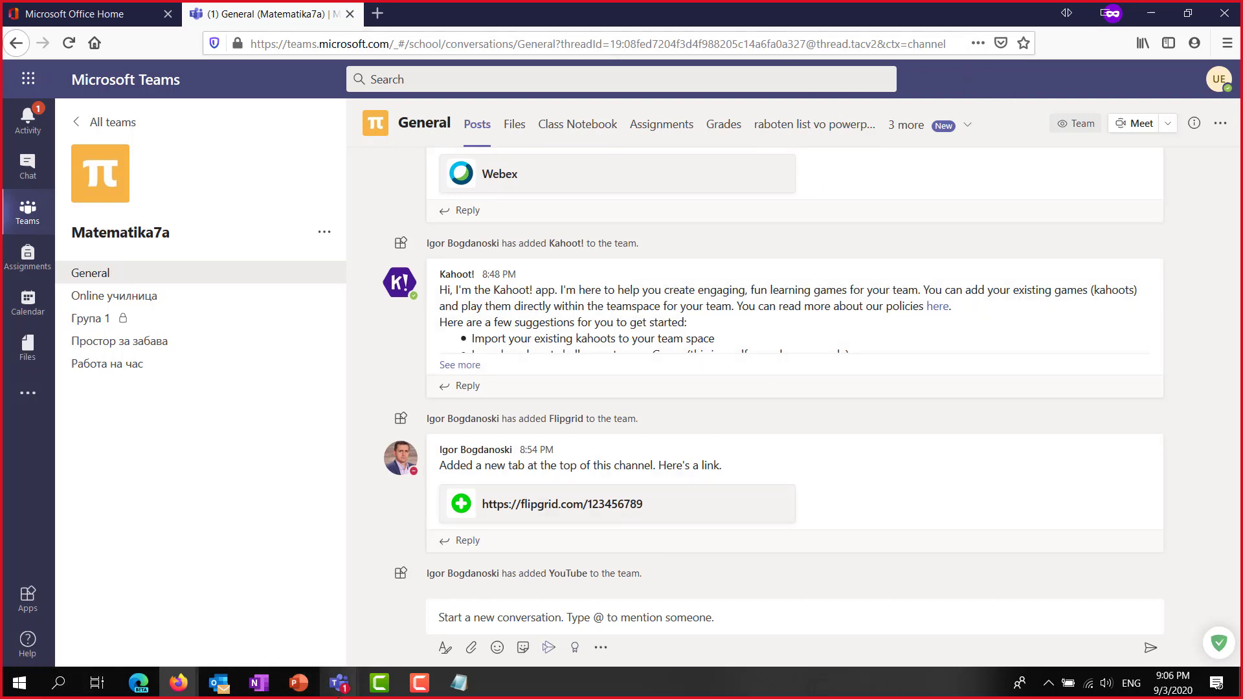
{"action": "mouse_move", "coordinate": [340, 683]}
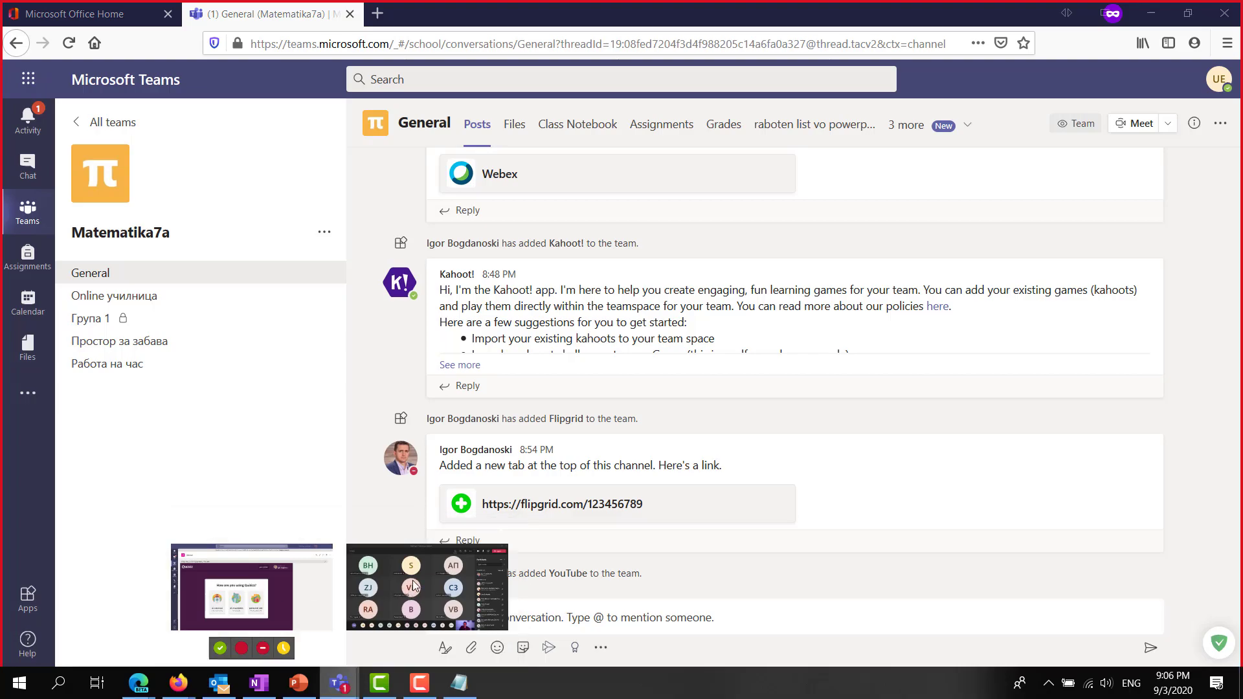
{"action": "left_click", "coordinate": [410, 589]}
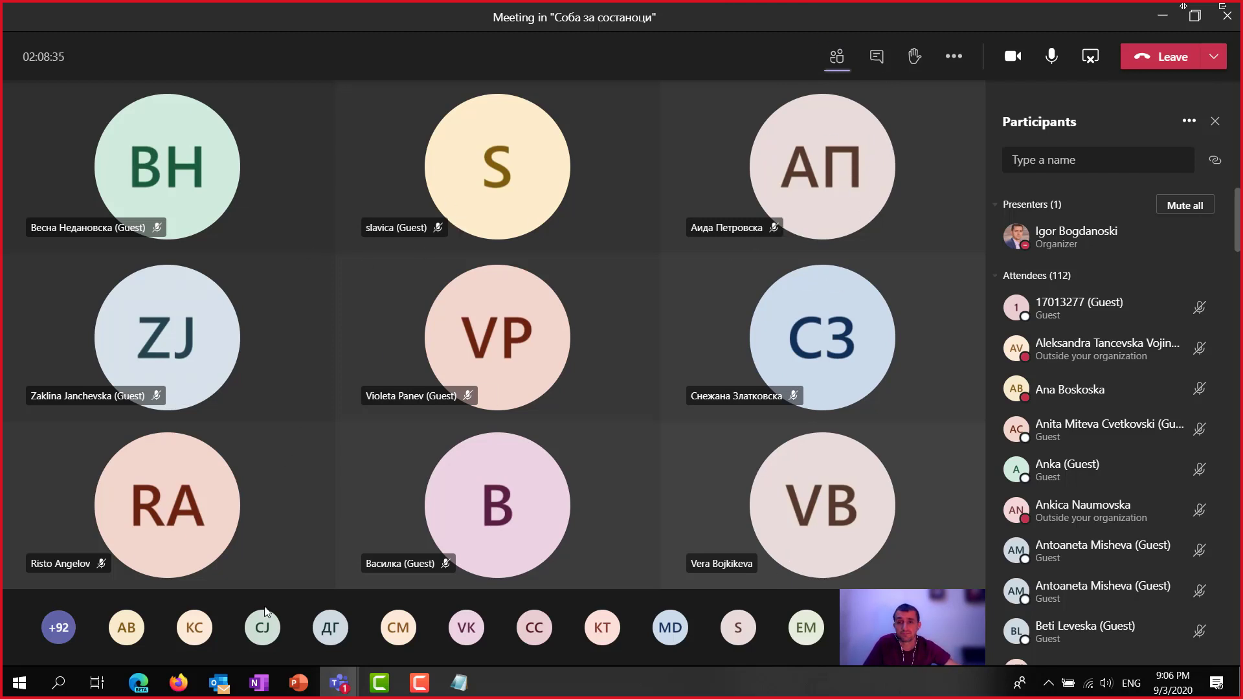
Return to the main Teams window and open Matematika7a General's add-a-tab gallery without adding anything.
{"action": "left_click", "coordinate": [336, 686]}
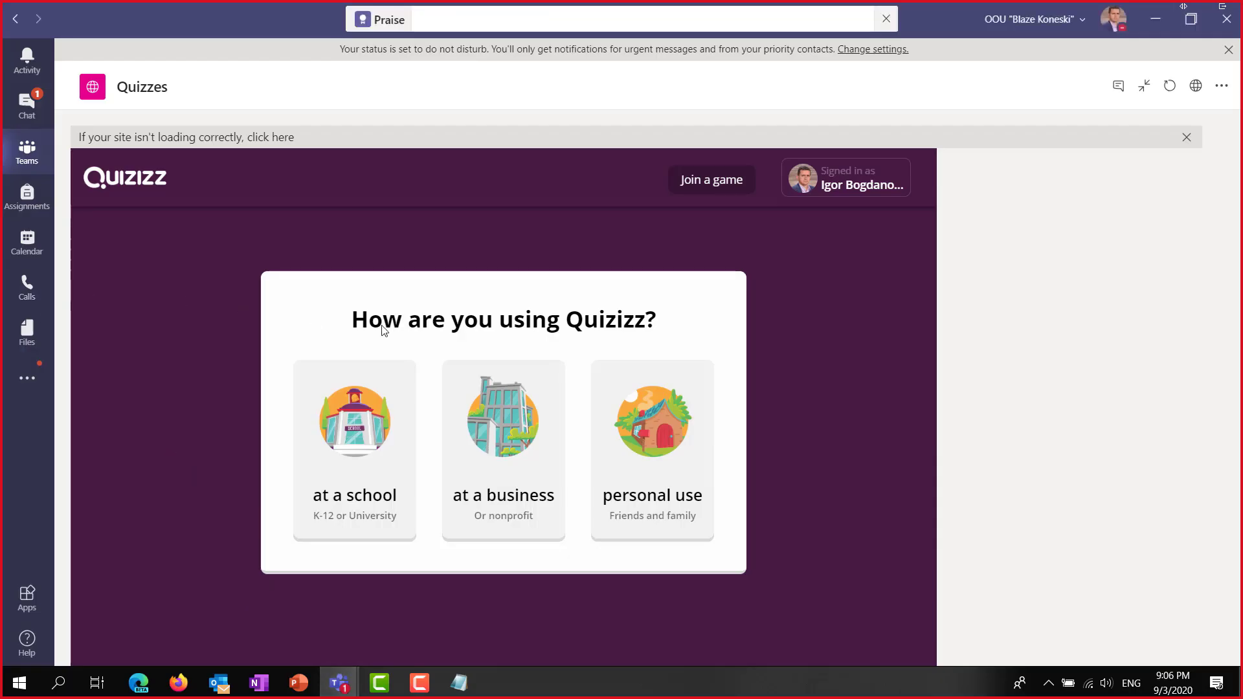
{"action": "left_click", "coordinate": [24, 149]}
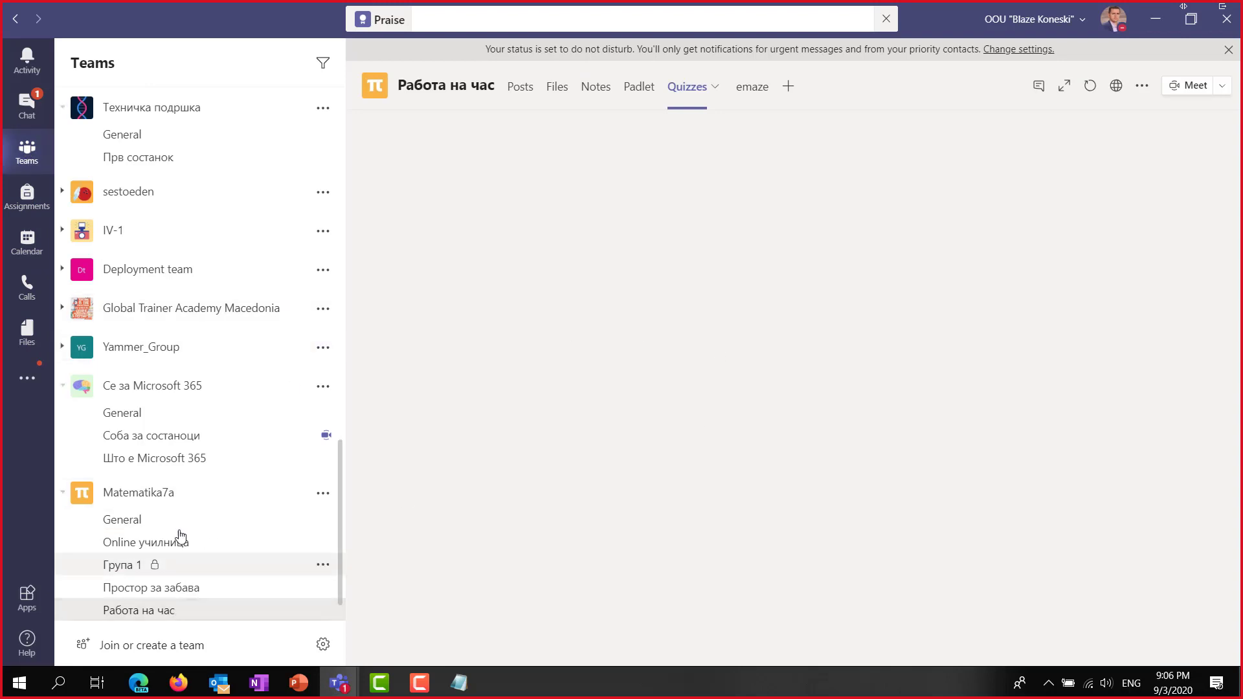
{"action": "left_click", "coordinate": [136, 518]}
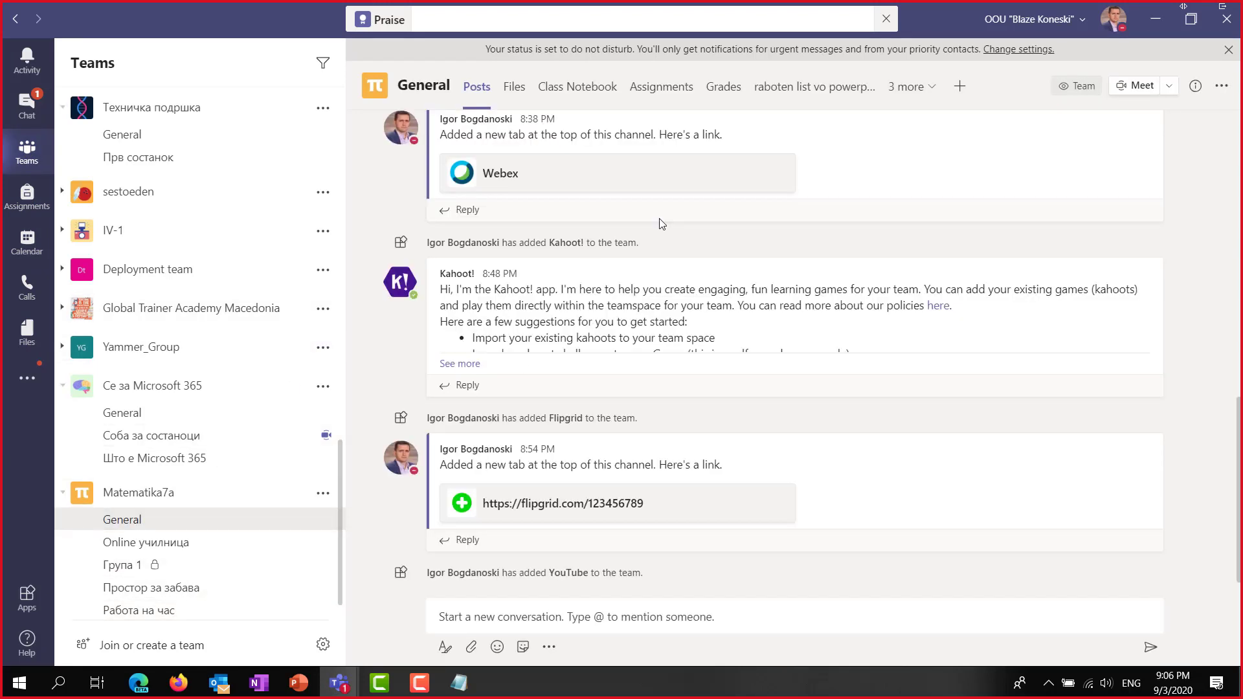
{"action": "scroll", "coordinate": [711, 324], "scroll_direction": "up", "scroll_amount": 5}
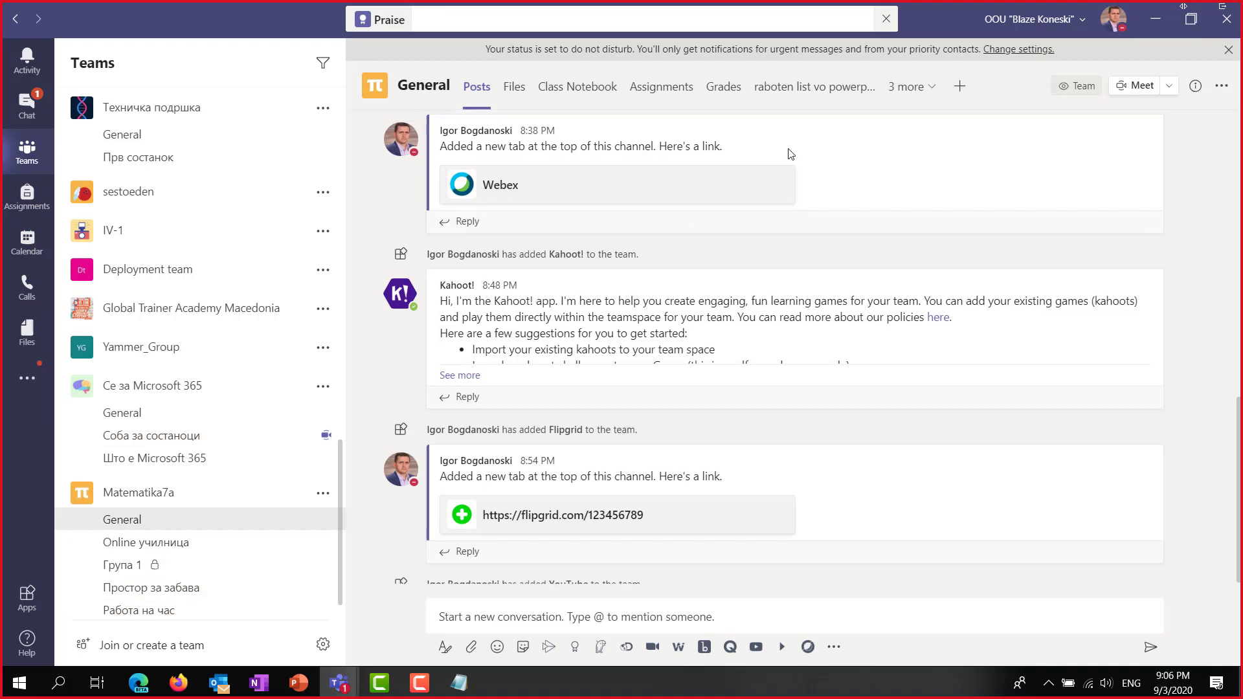
{"action": "left_click", "coordinate": [960, 88]}
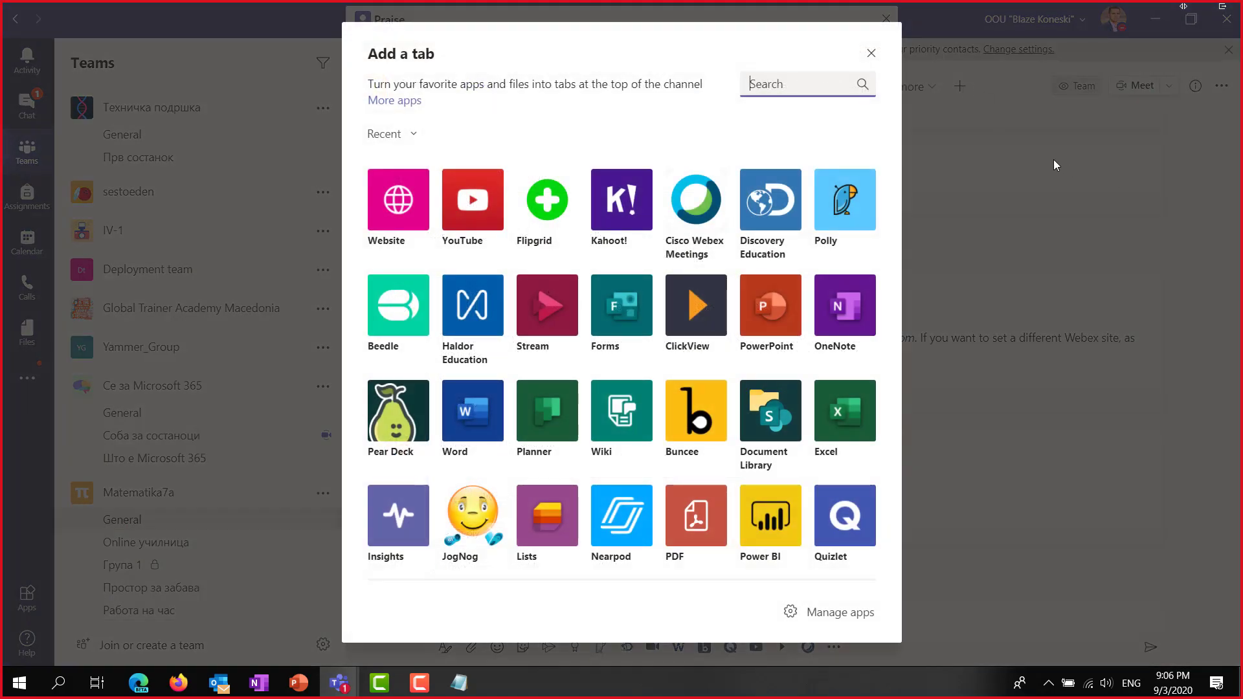
{"action": "left_click", "coordinate": [1054, 164]}
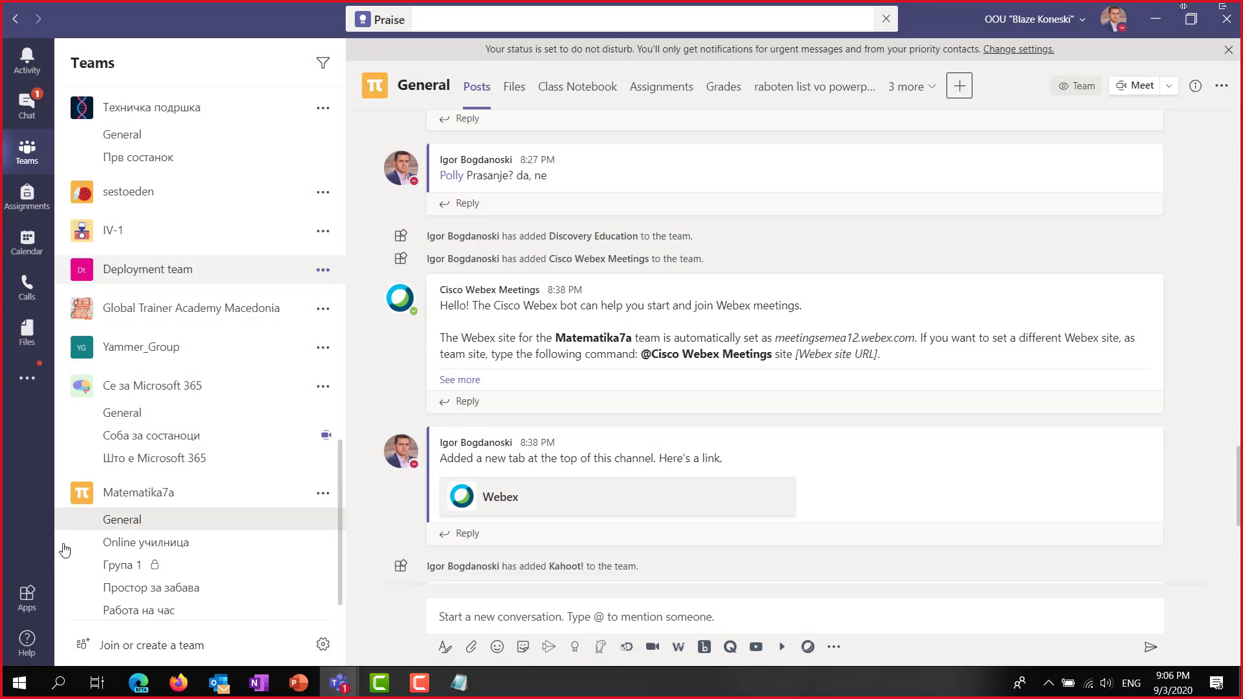
Check the Се за Microsoft 365 team's General, Соба за состаноци and Што е Microsoft 365 channels, then go back to Matematika7a General.
{"action": "left_click", "coordinate": [148, 412]}
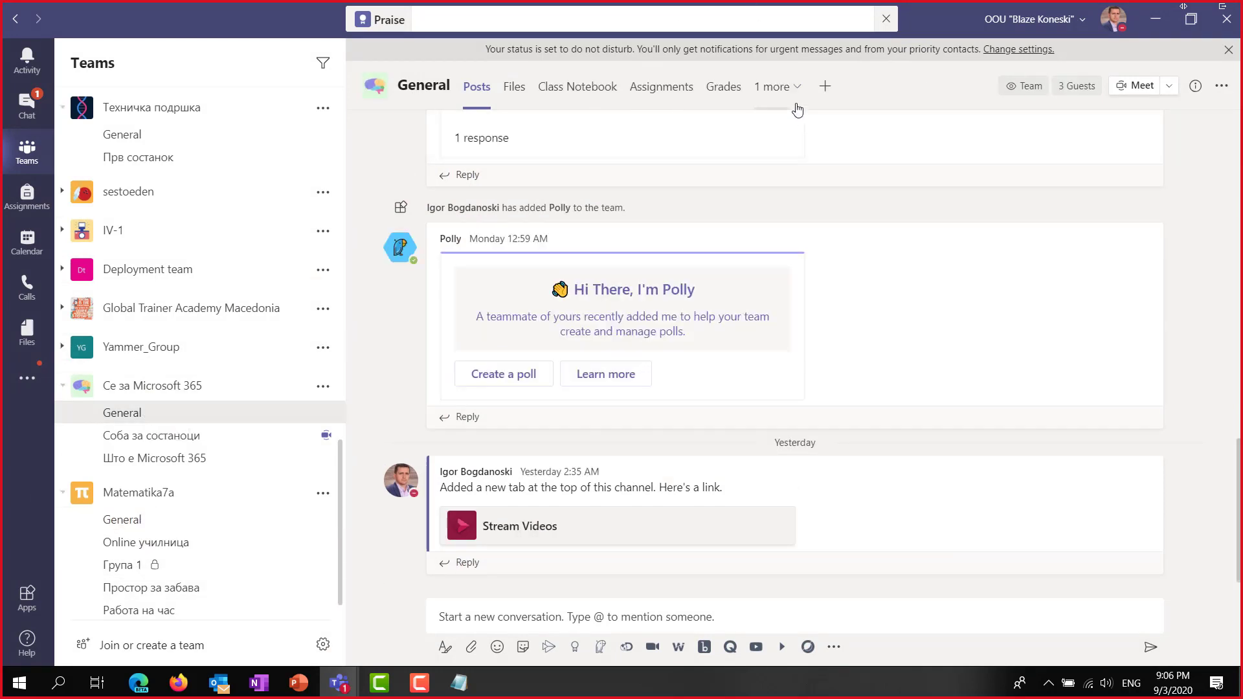
{"action": "left_click", "coordinate": [826, 87]}
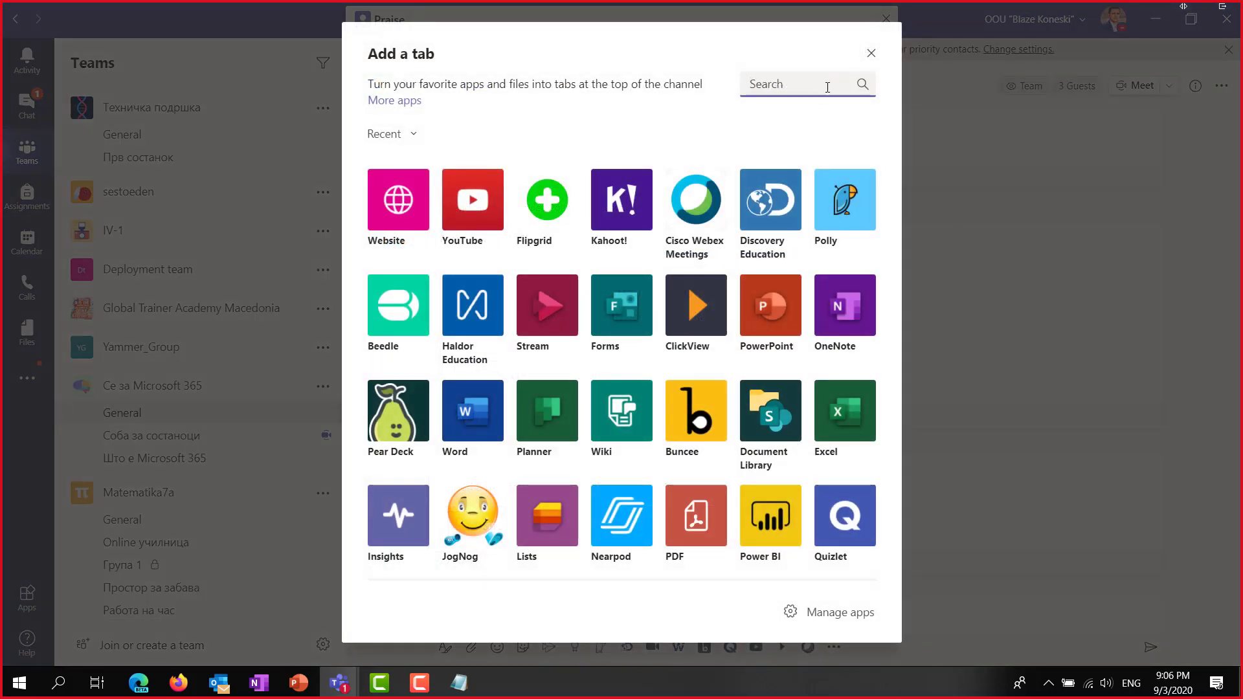
{"action": "key", "text": "Escape"}
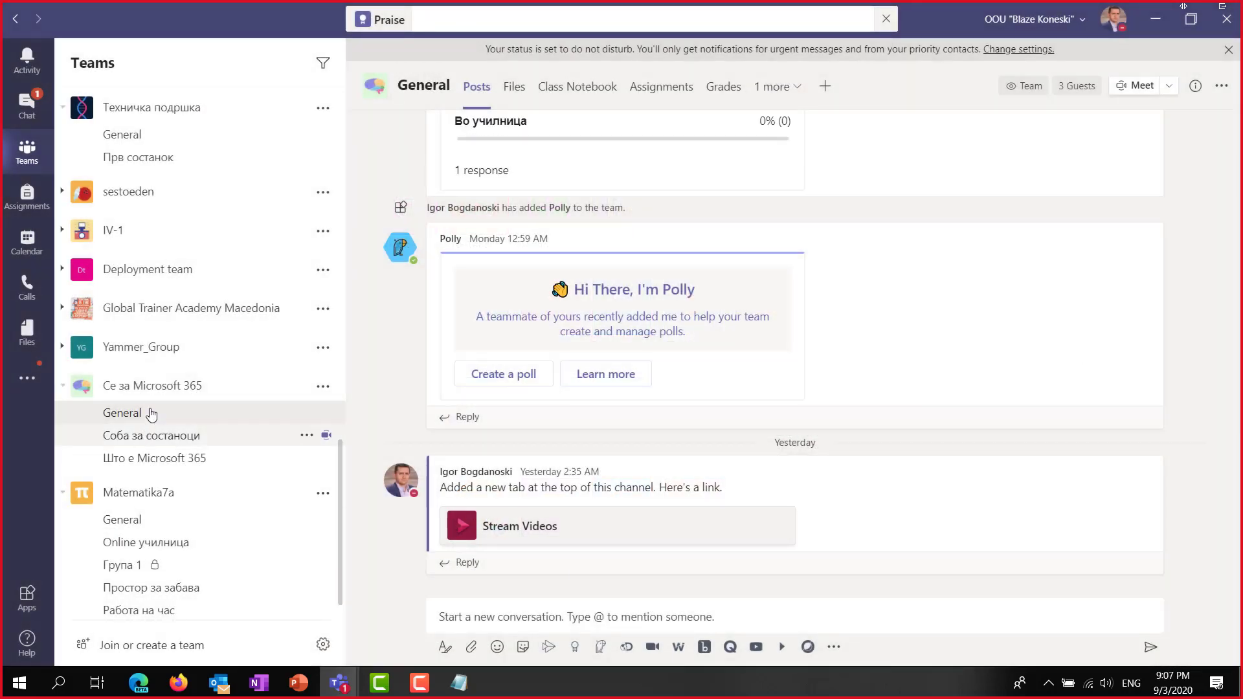
{"action": "left_click", "coordinate": [156, 437]}
{"action": "left_click", "coordinate": [156, 459]}
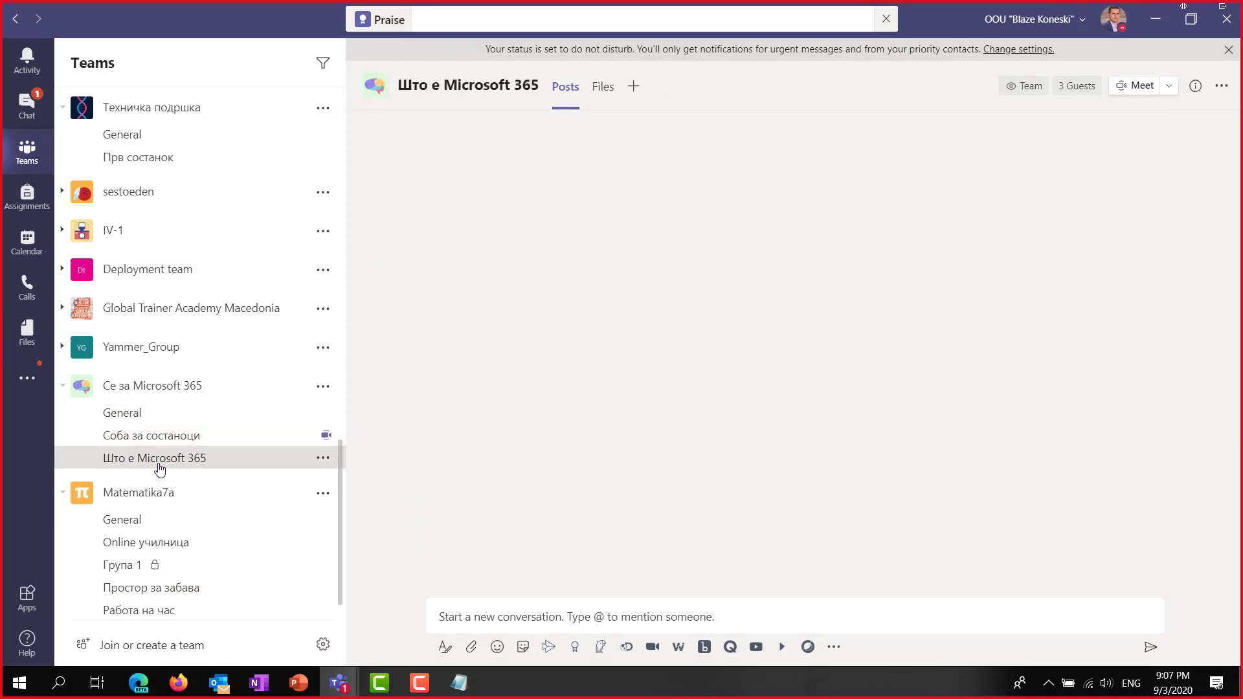
{"action": "left_click", "coordinate": [125, 522]}
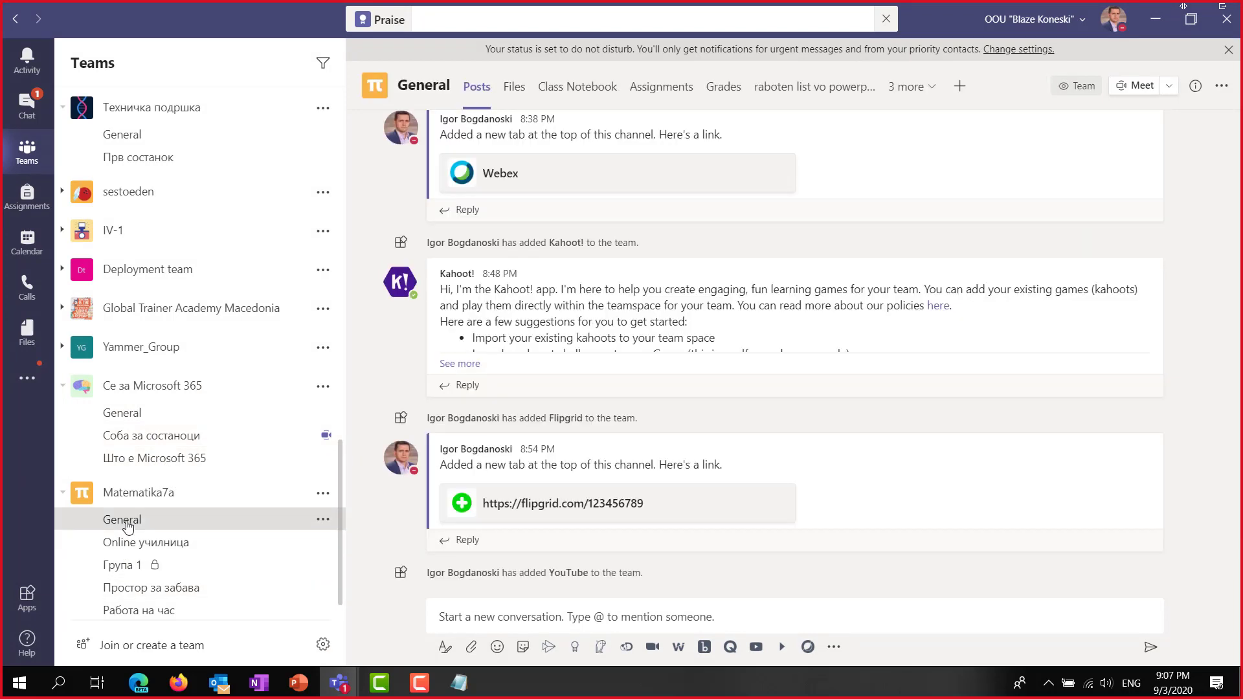
Tour Online училница's extra tabs, Работа на час, Простор за забава and Група 1, ending at Matematika7a General.
{"action": "left_click", "coordinate": [132, 542]}
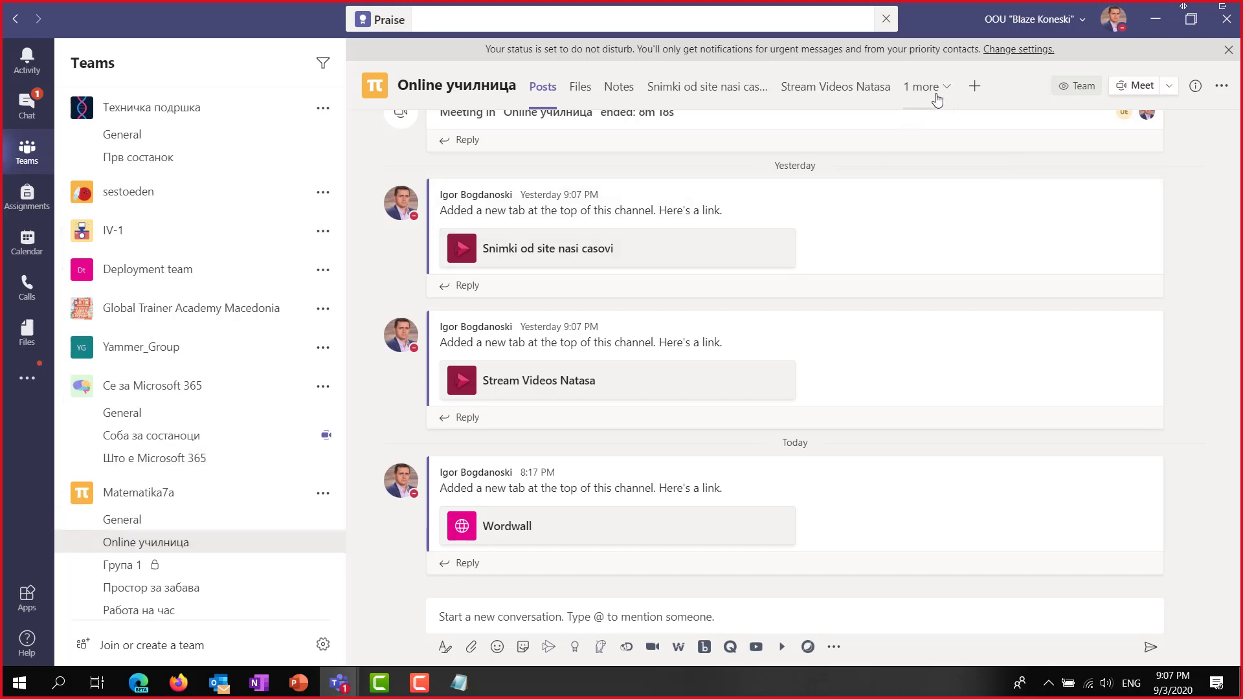
{"action": "left_click", "coordinate": [946, 95]}
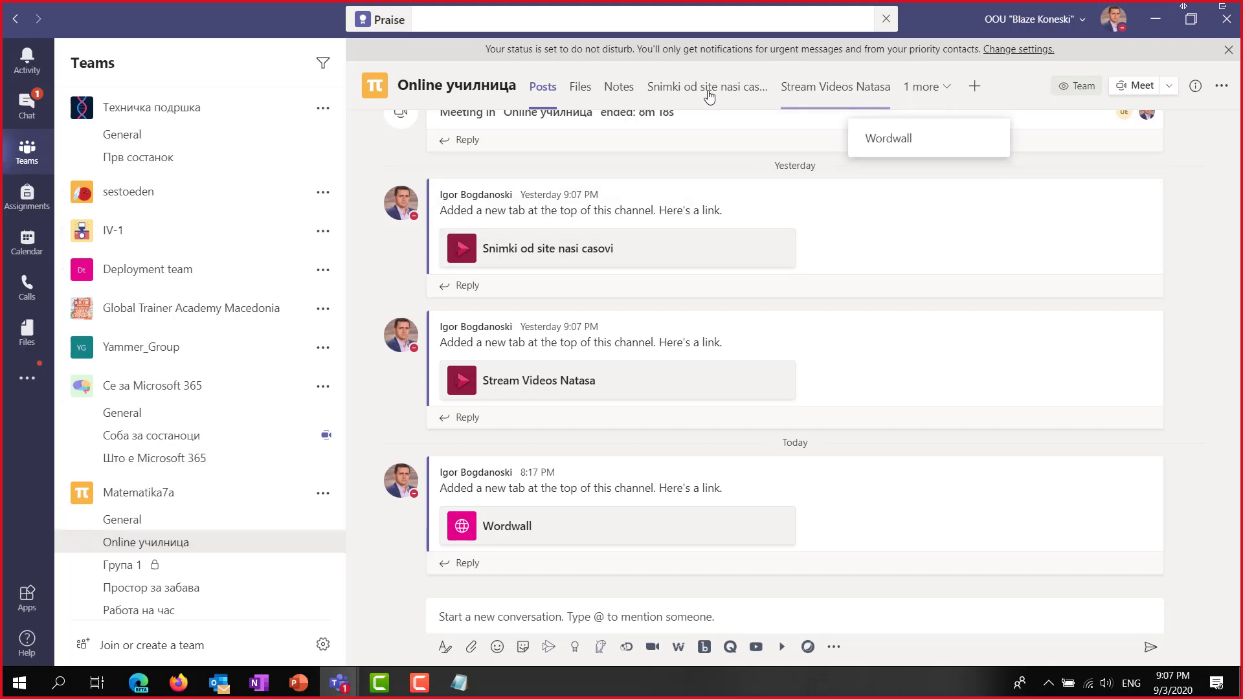
{"action": "left_click", "coordinate": [133, 610]}
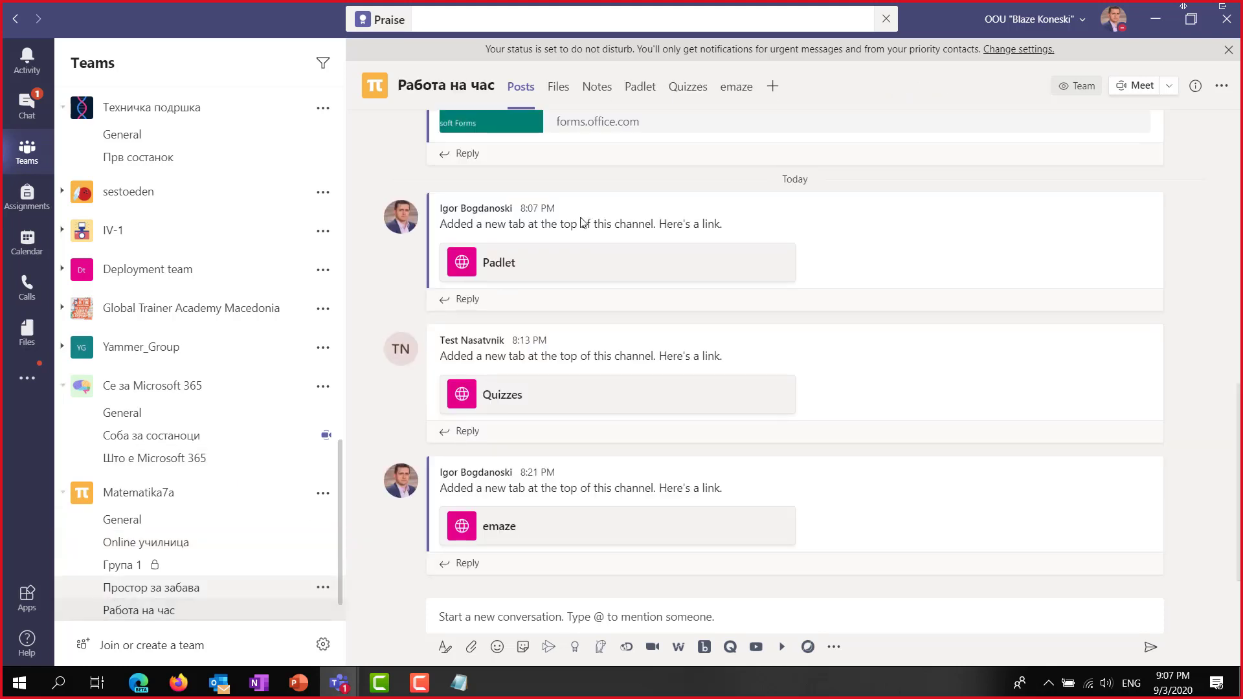
{"action": "left_click", "coordinate": [166, 592]}
{"action": "left_click", "coordinate": [125, 570]}
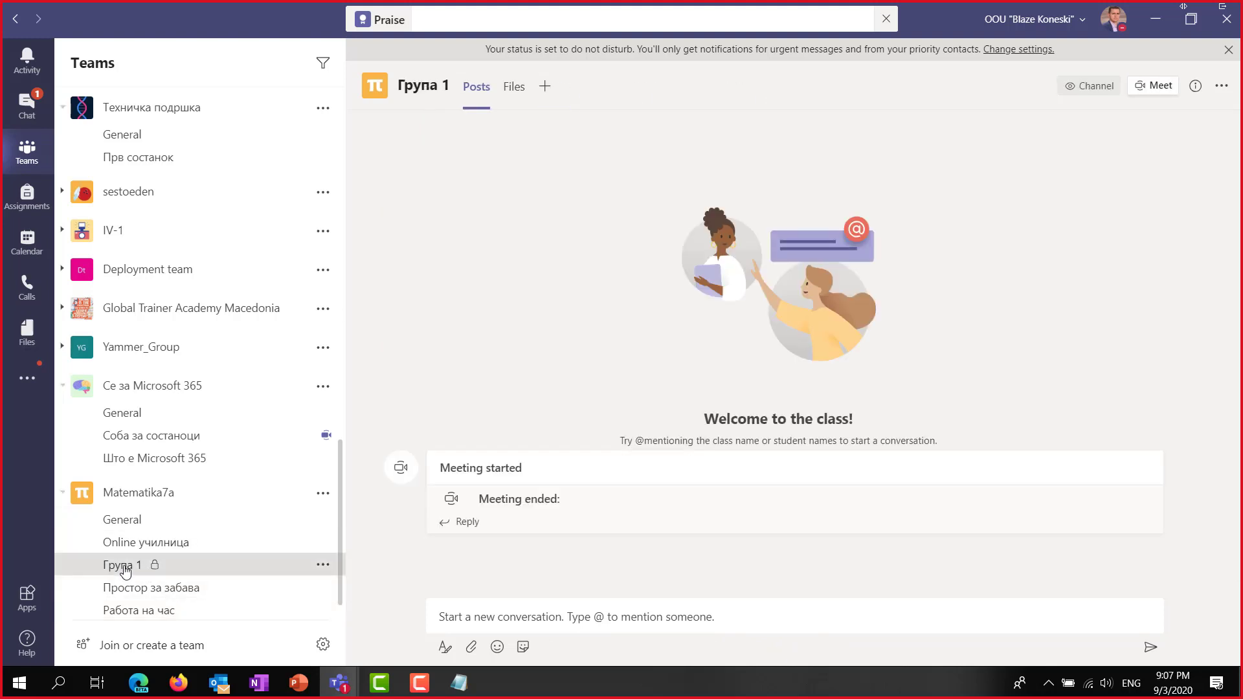
{"action": "left_click", "coordinate": [132, 543]}
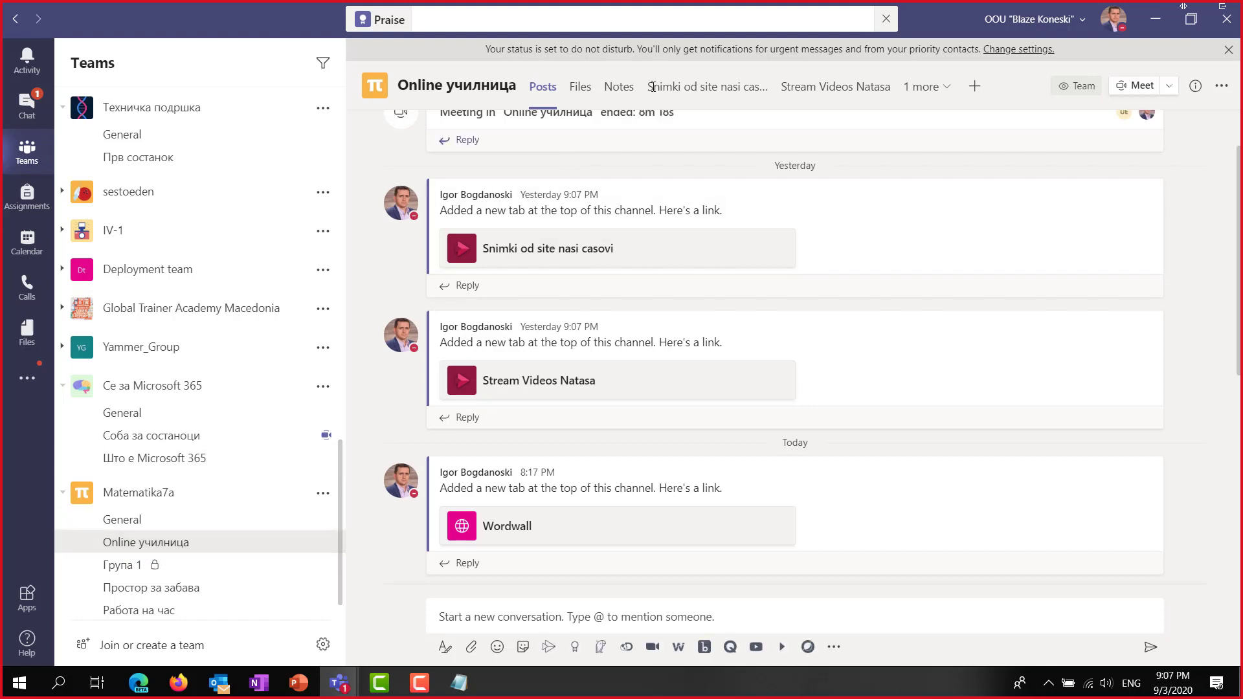
{"action": "left_click", "coordinate": [945, 91]}
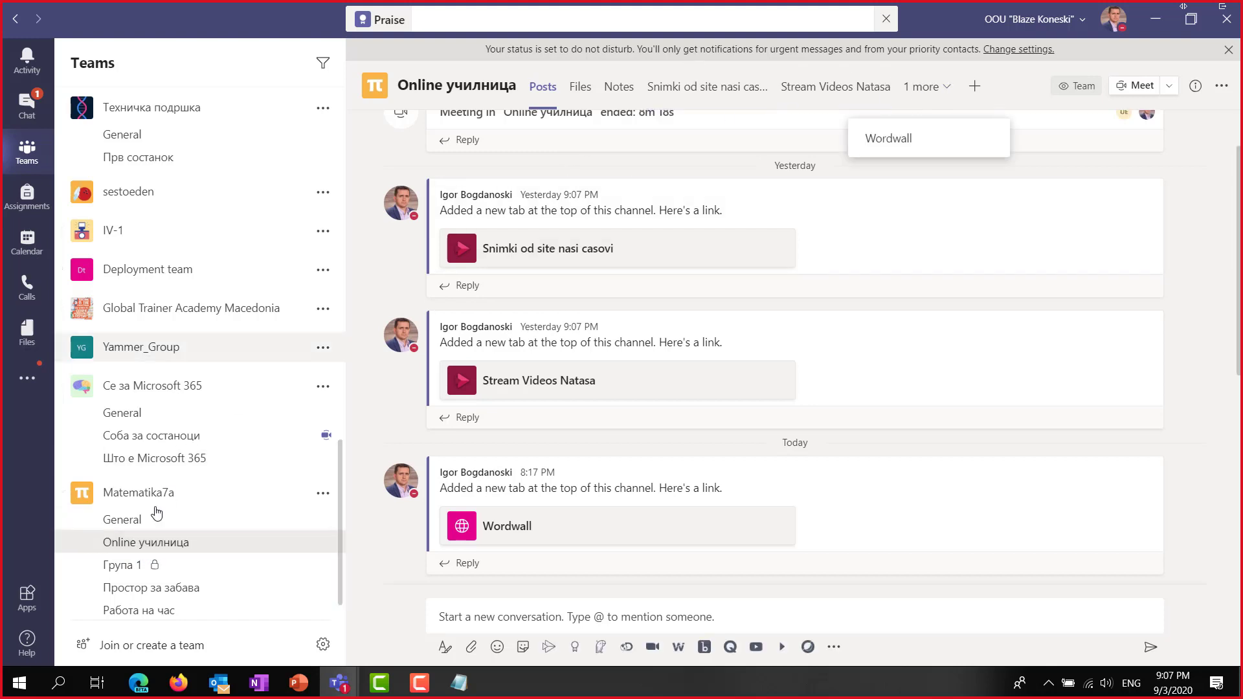
{"action": "left_click", "coordinate": [131, 521]}
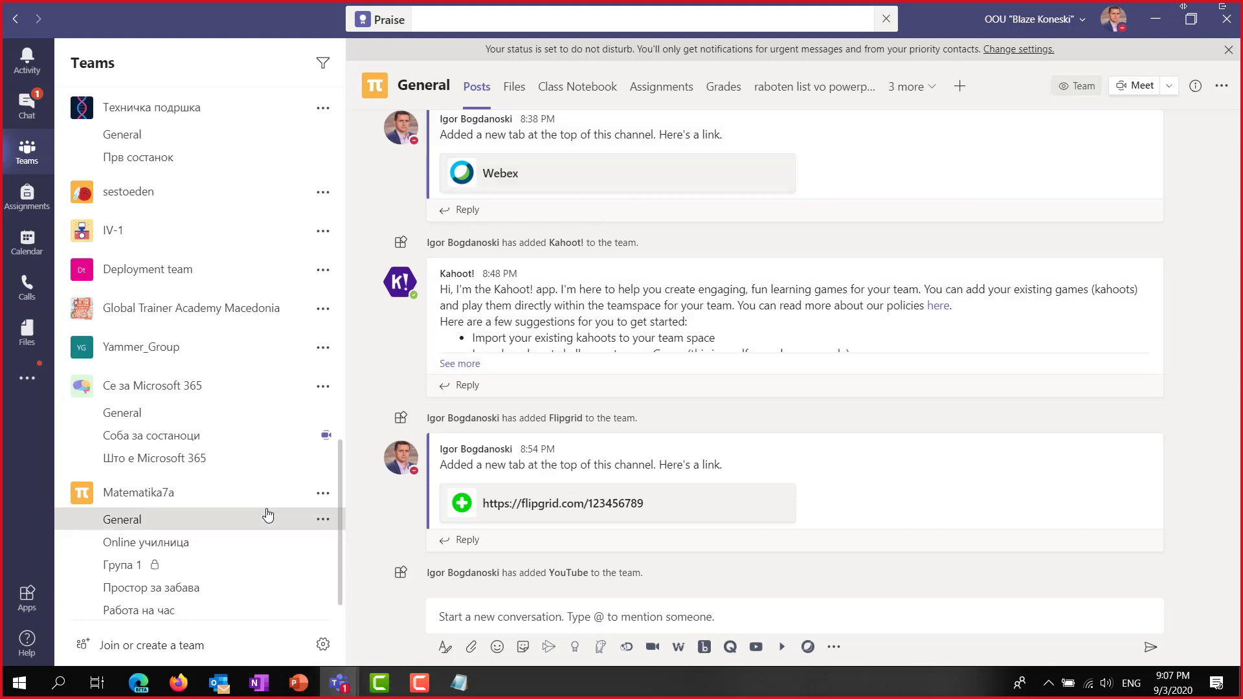
Open the sestopet team's General channel files and view them in SharePoint.
{"action": "scroll", "coordinate": [194, 415], "scroll_direction": "up", "scroll_amount": 10}
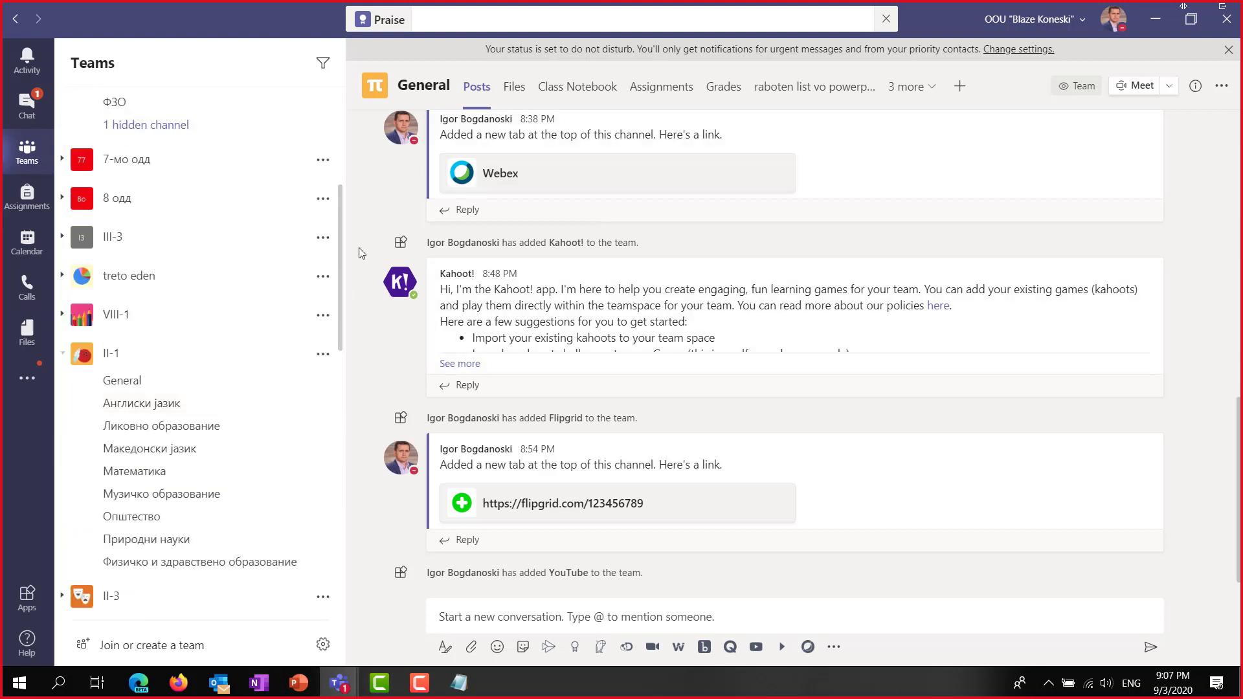
{"action": "scroll", "coordinate": [340, 242], "scroll_direction": "up", "scroll_amount": 5}
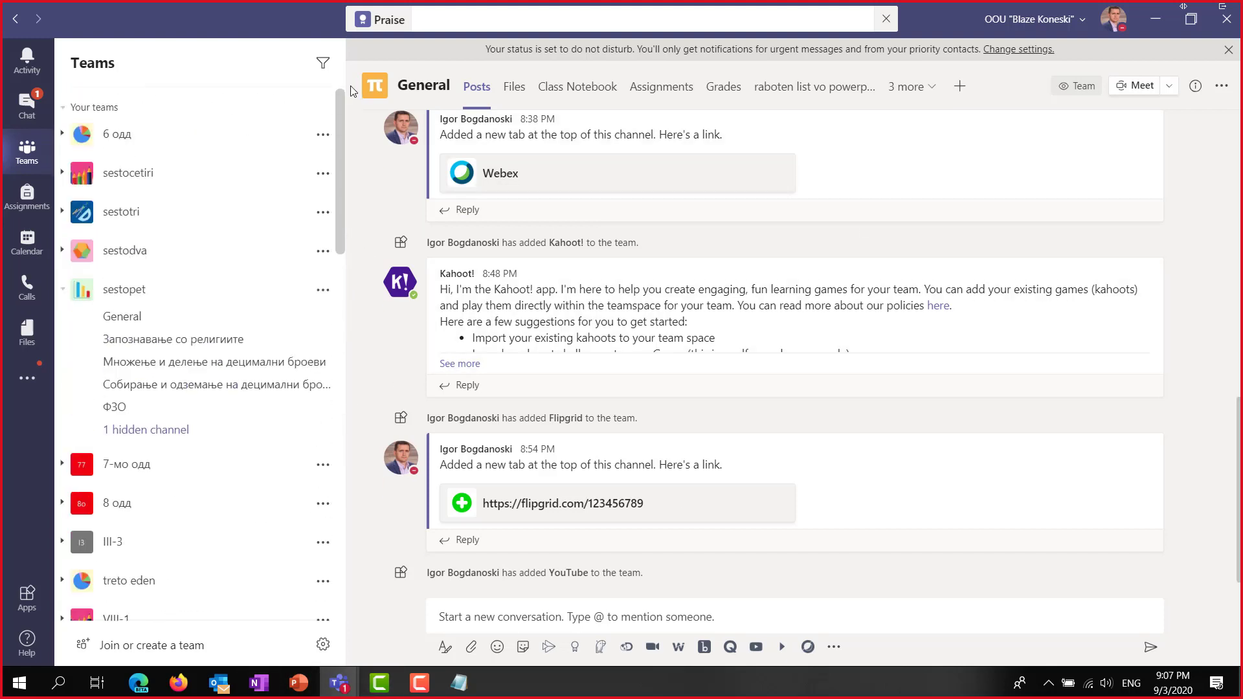
{"action": "left_click", "coordinate": [130, 316]}
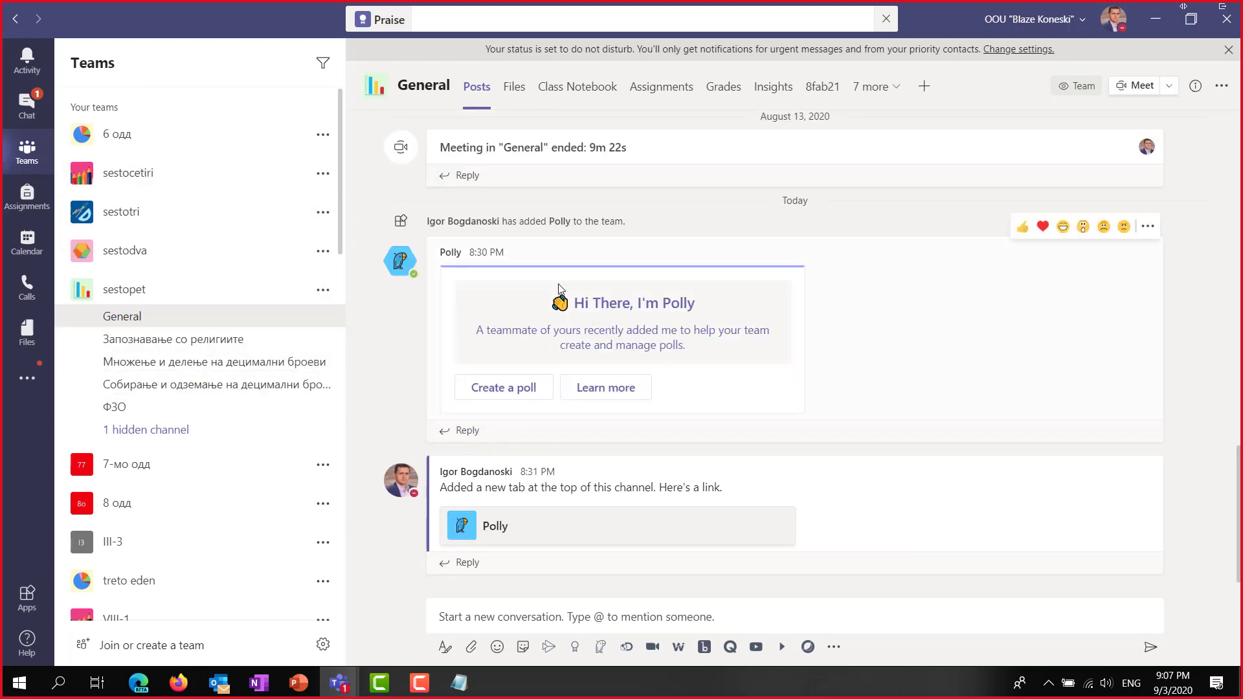
{"action": "left_click", "coordinate": [512, 95]}
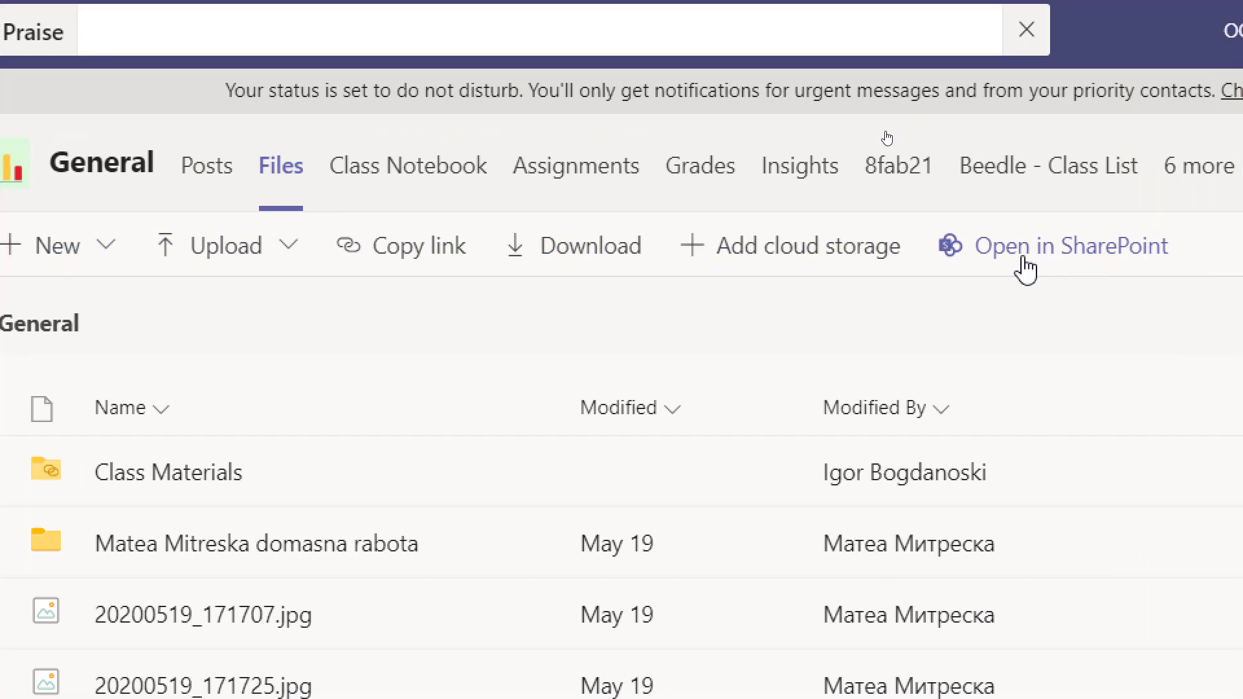
{"action": "left_click", "coordinate": [1085, 255]}
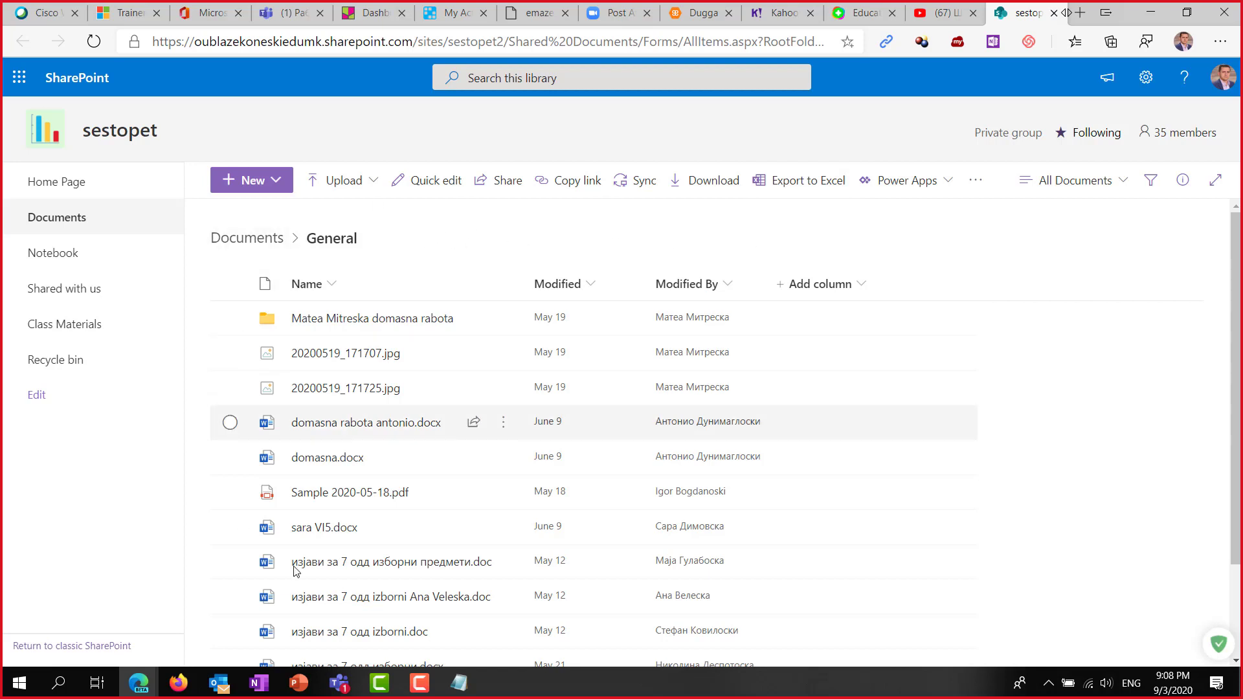
Inspect the Documents library's New menu and its new-item settings, leaving them unchanged.
{"action": "scroll", "coordinate": [411, 437], "scroll_direction": "down", "scroll_amount": 2}
{"action": "scroll", "coordinate": [406, 448], "scroll_direction": "up", "scroll_amount": 2}
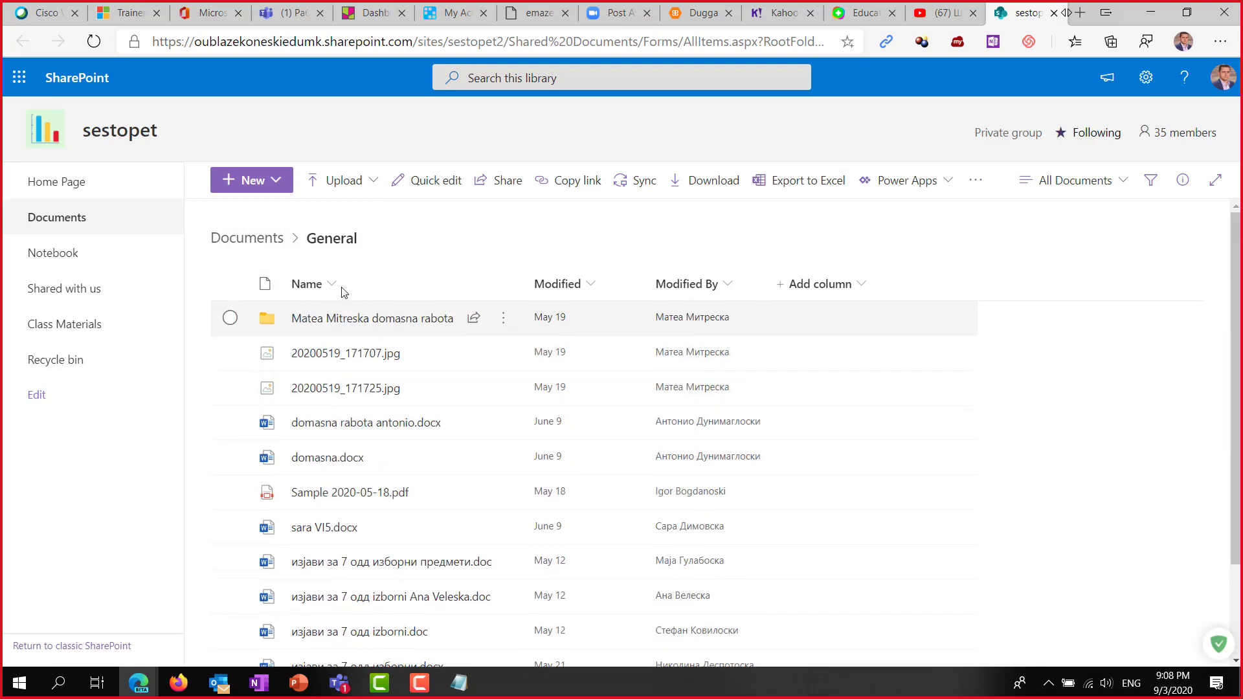
{"action": "left_click", "coordinate": [279, 182]}
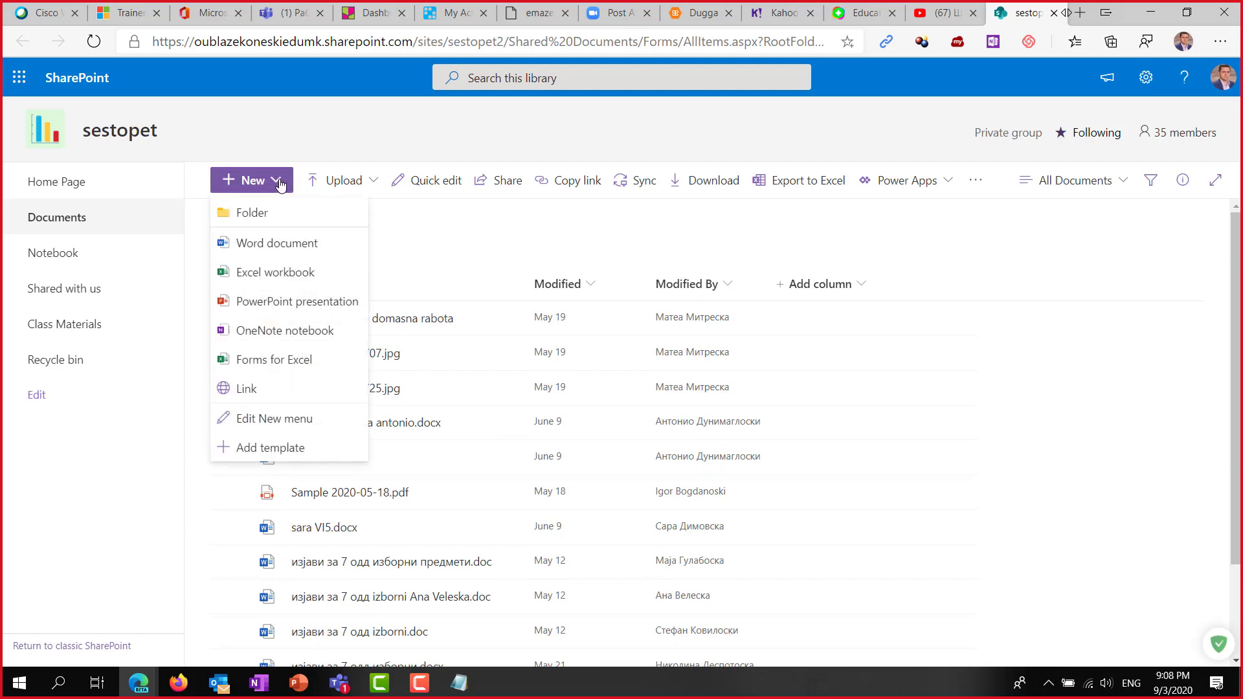
{"action": "left_click", "coordinate": [75, 507]}
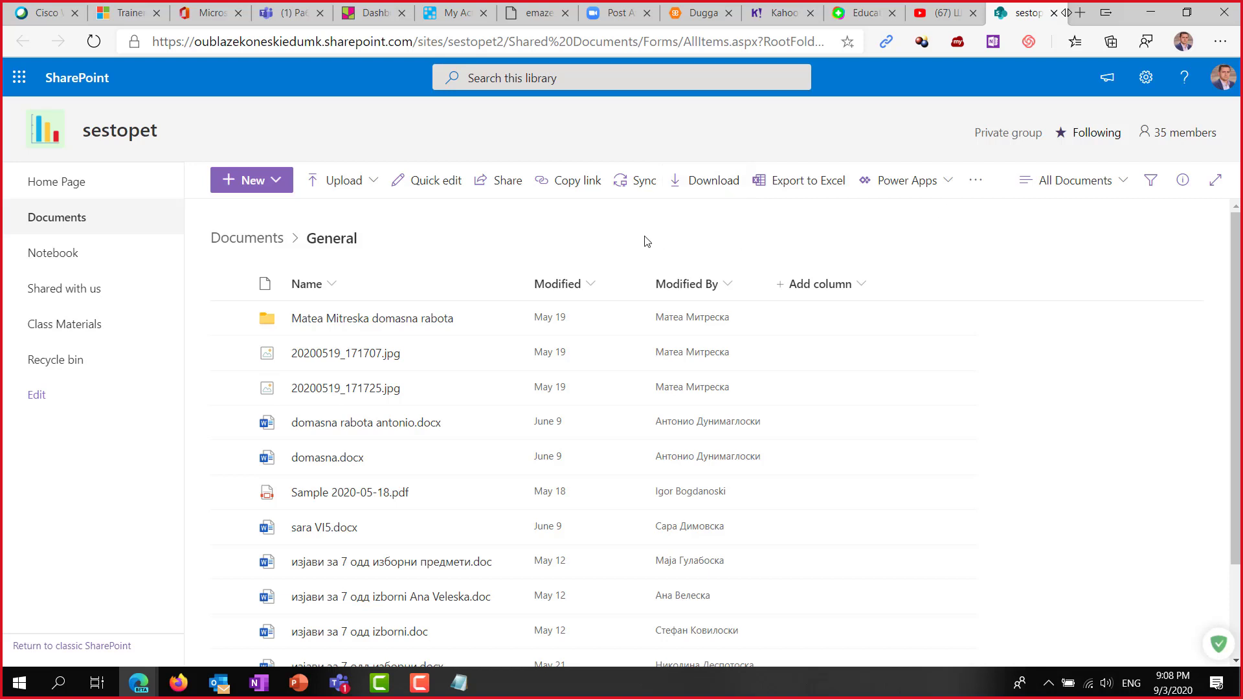
{"action": "left_click", "coordinate": [278, 186]}
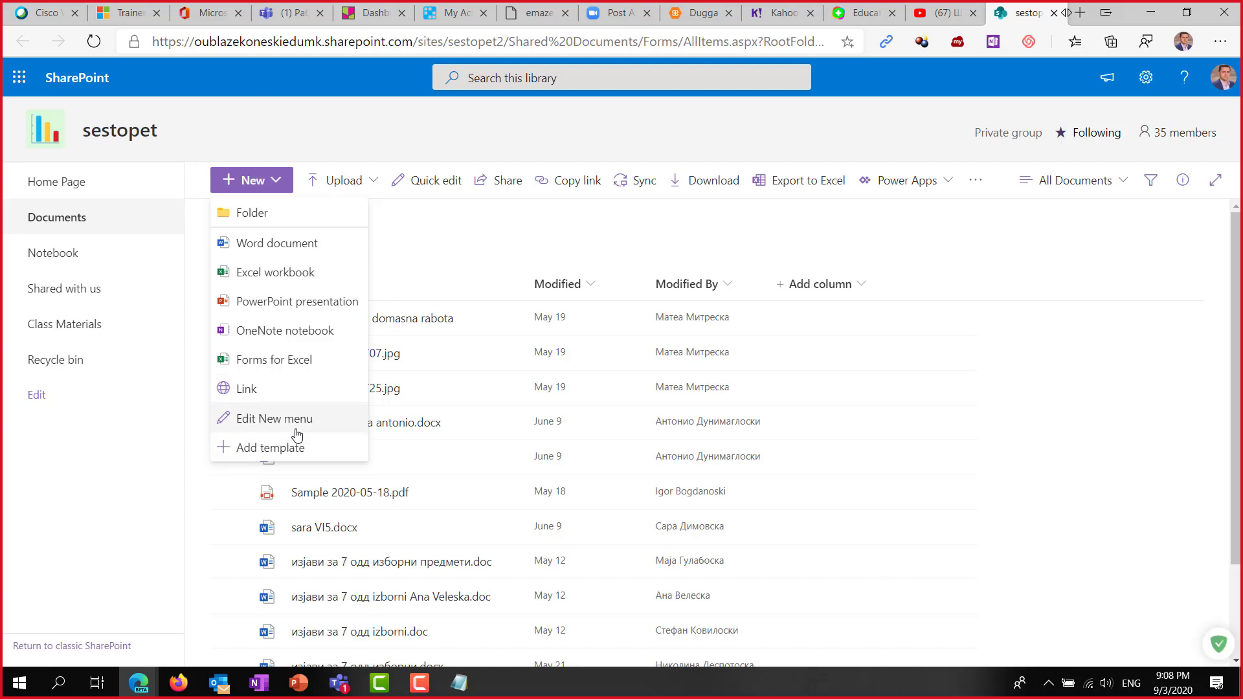
{"action": "left_click", "coordinate": [263, 422]}
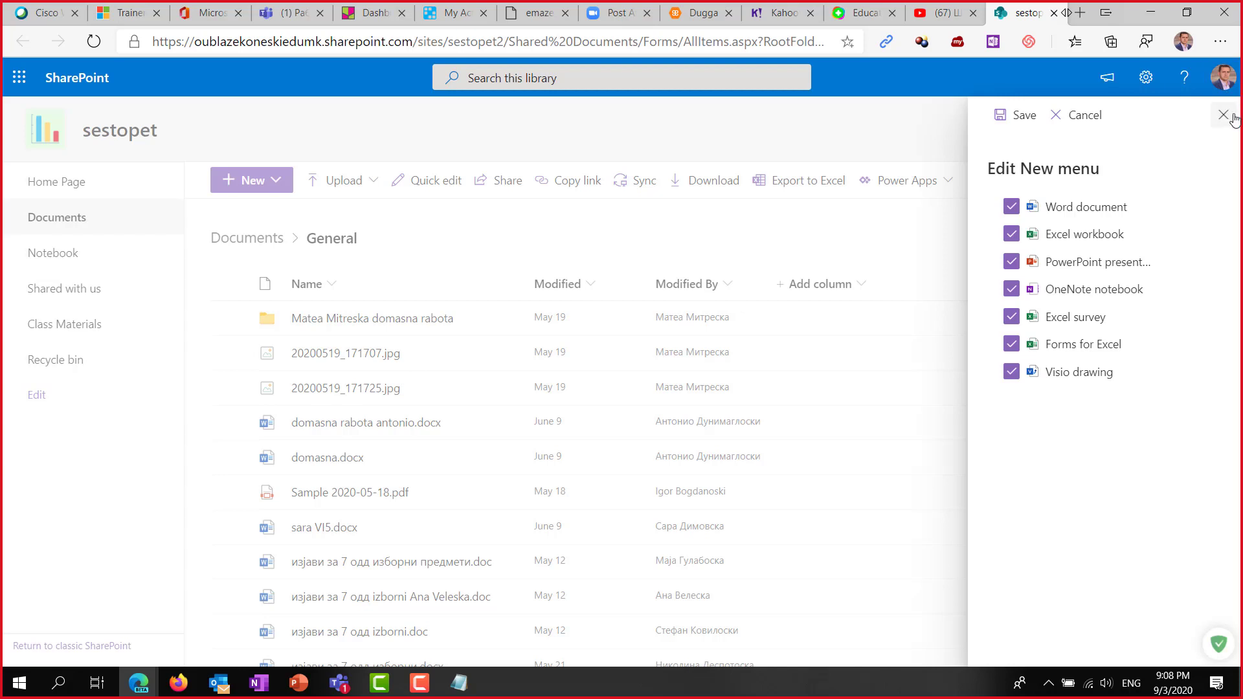
{"action": "left_click", "coordinate": [1223, 115]}
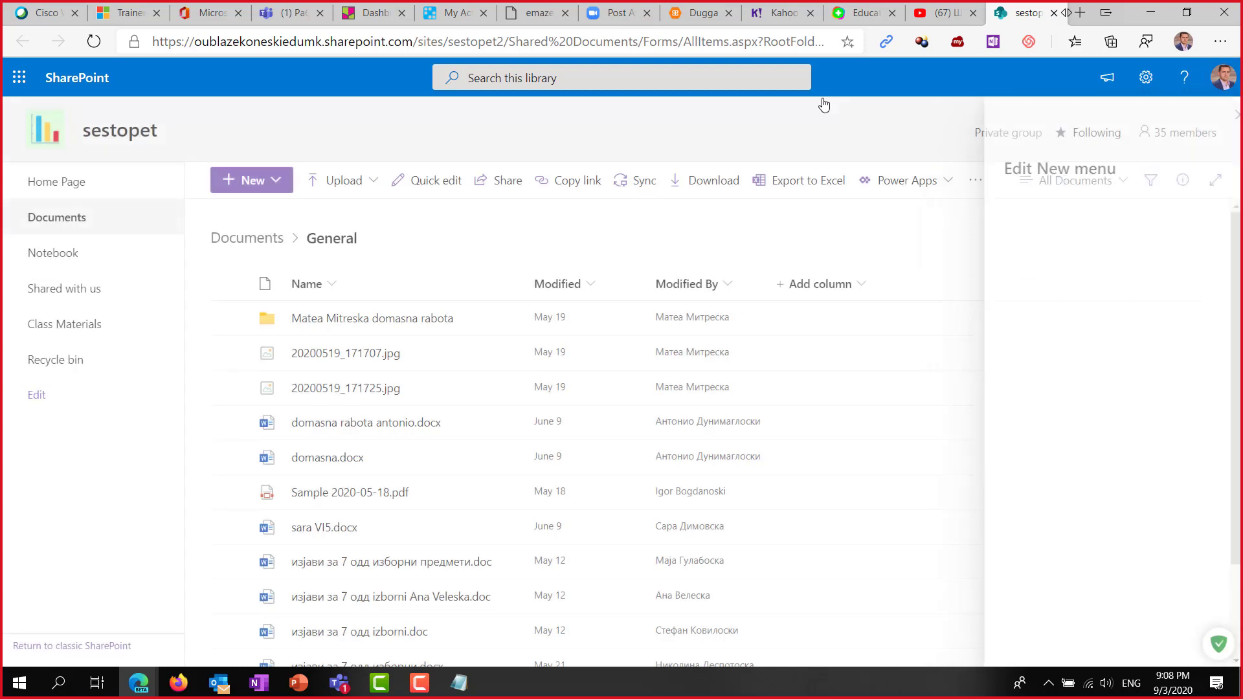
Go to the sestopet home page, review its New menu, and close the YouTube browser tab.
{"action": "left_click", "coordinate": [58, 186]}
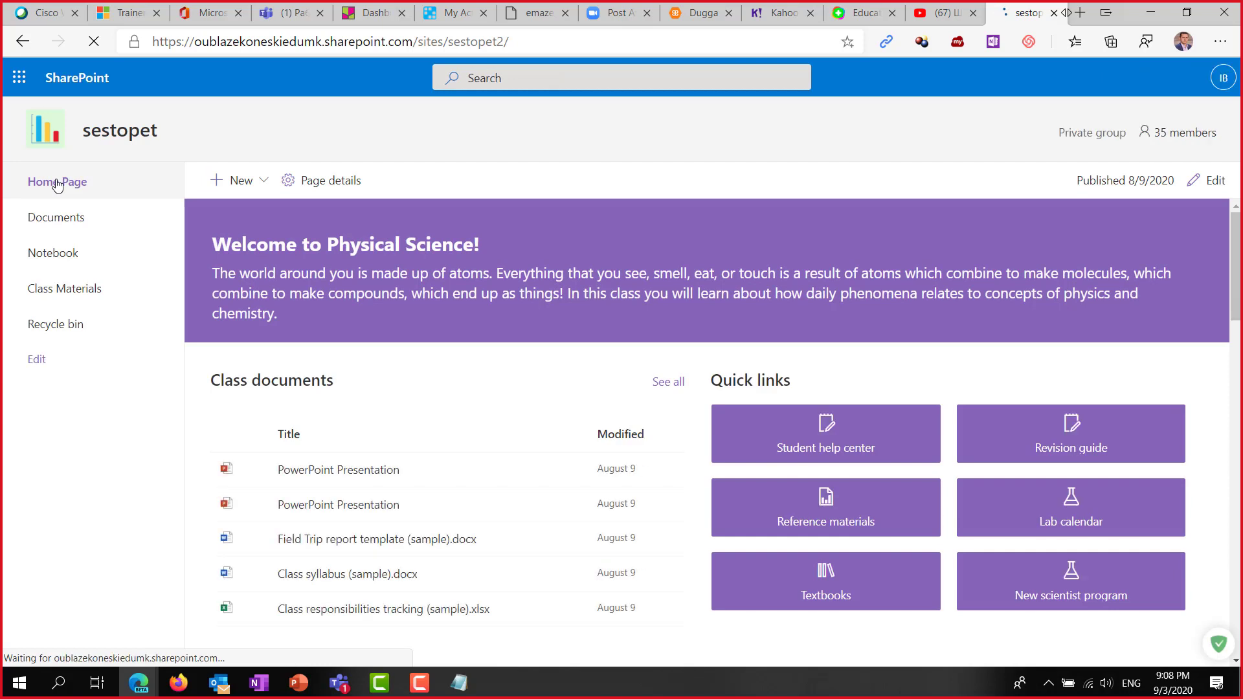
{"action": "left_click", "coordinate": [264, 182]}
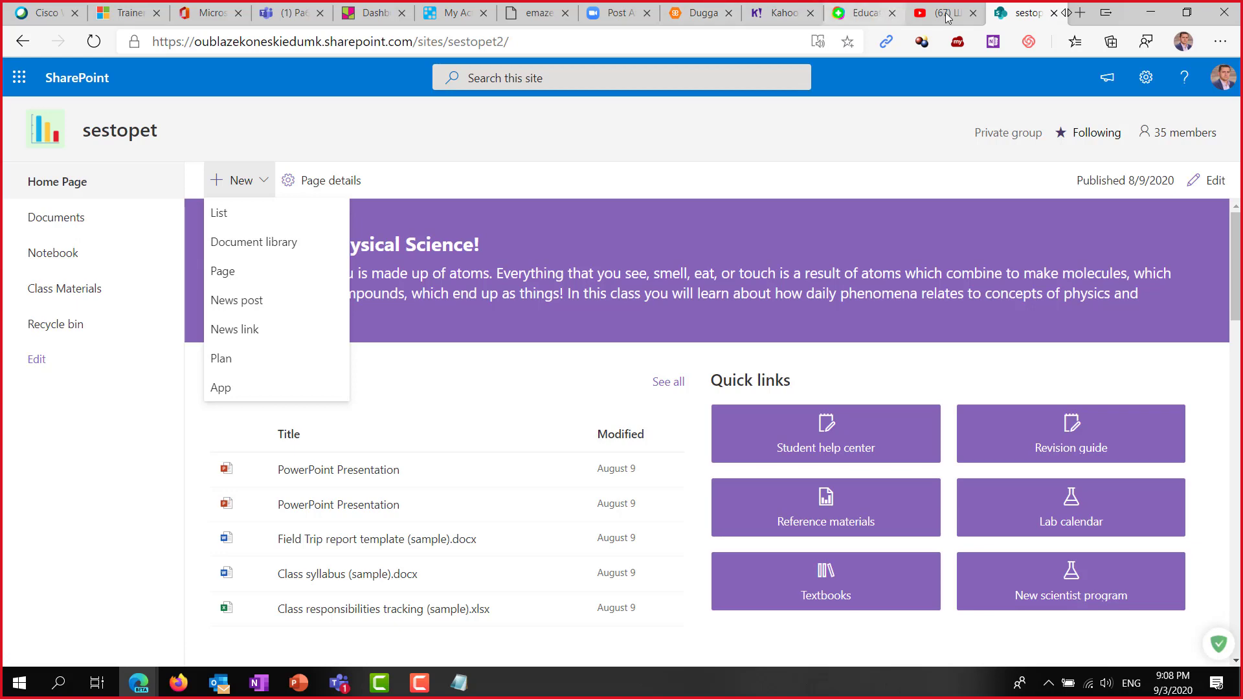
{"action": "left_click", "coordinate": [921, 16]}
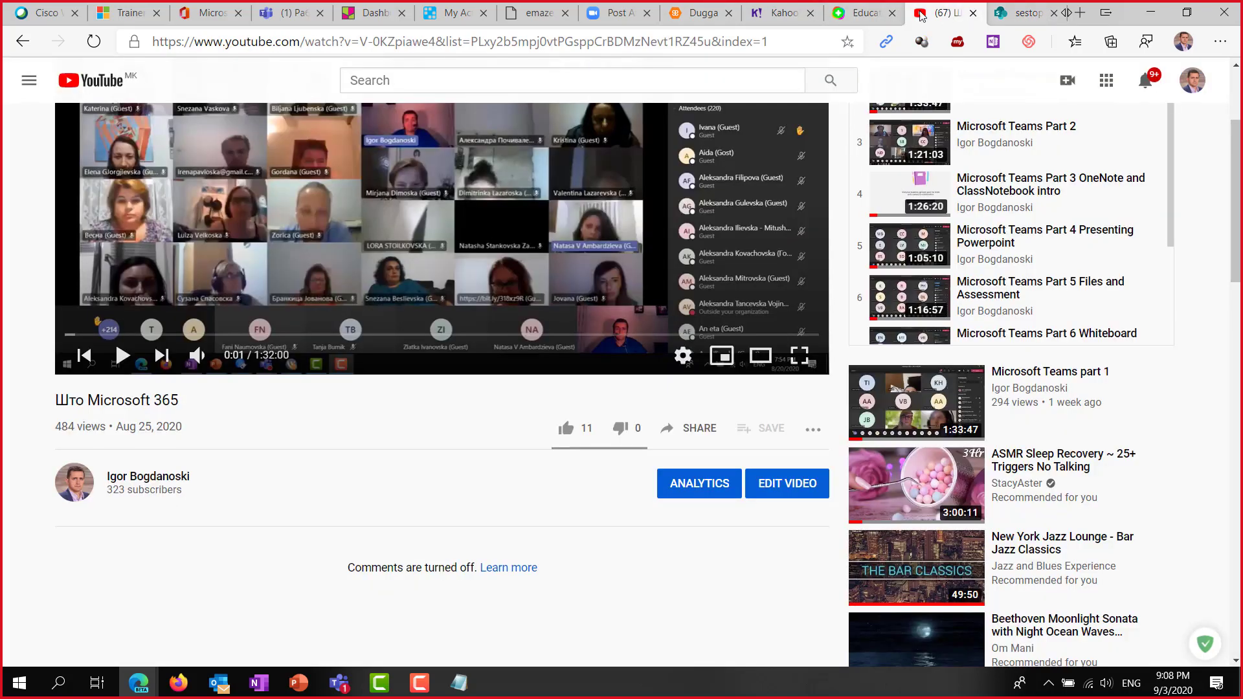
{"action": "right_click", "coordinate": [956, 15]}
{"action": "left_click", "coordinate": [986, 194]}
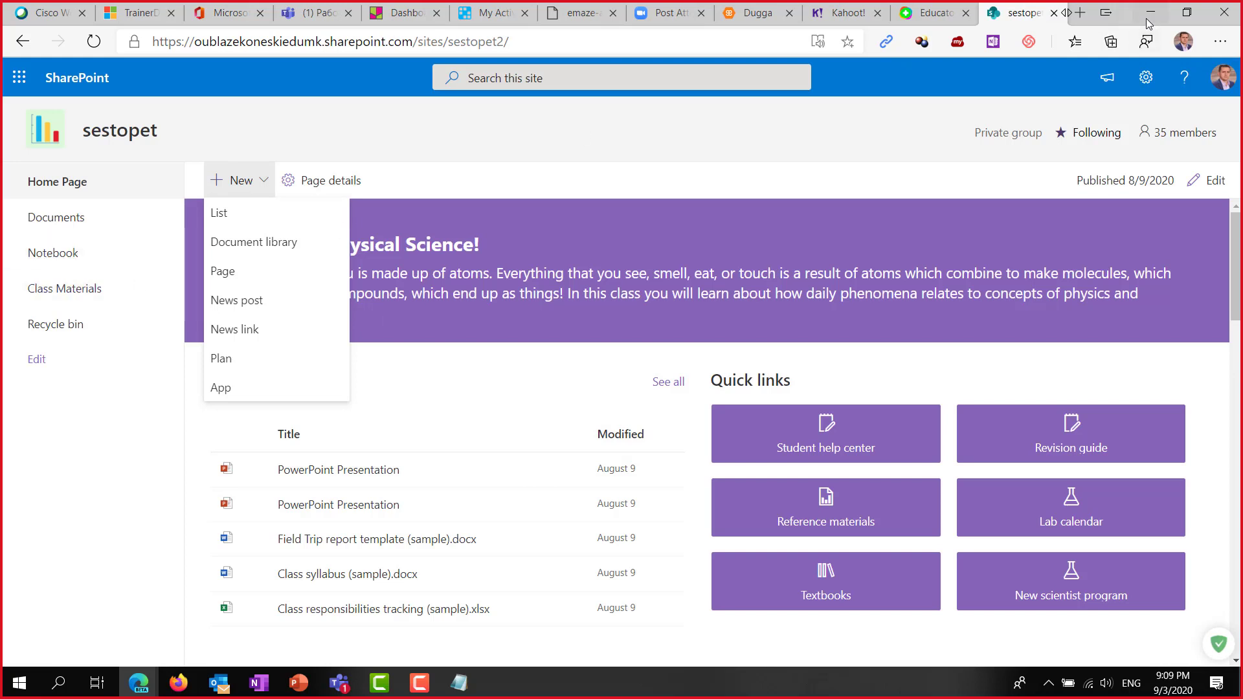
{"action": "left_click", "coordinate": [36, 529]}
{"action": "left_click", "coordinate": [255, 183]}
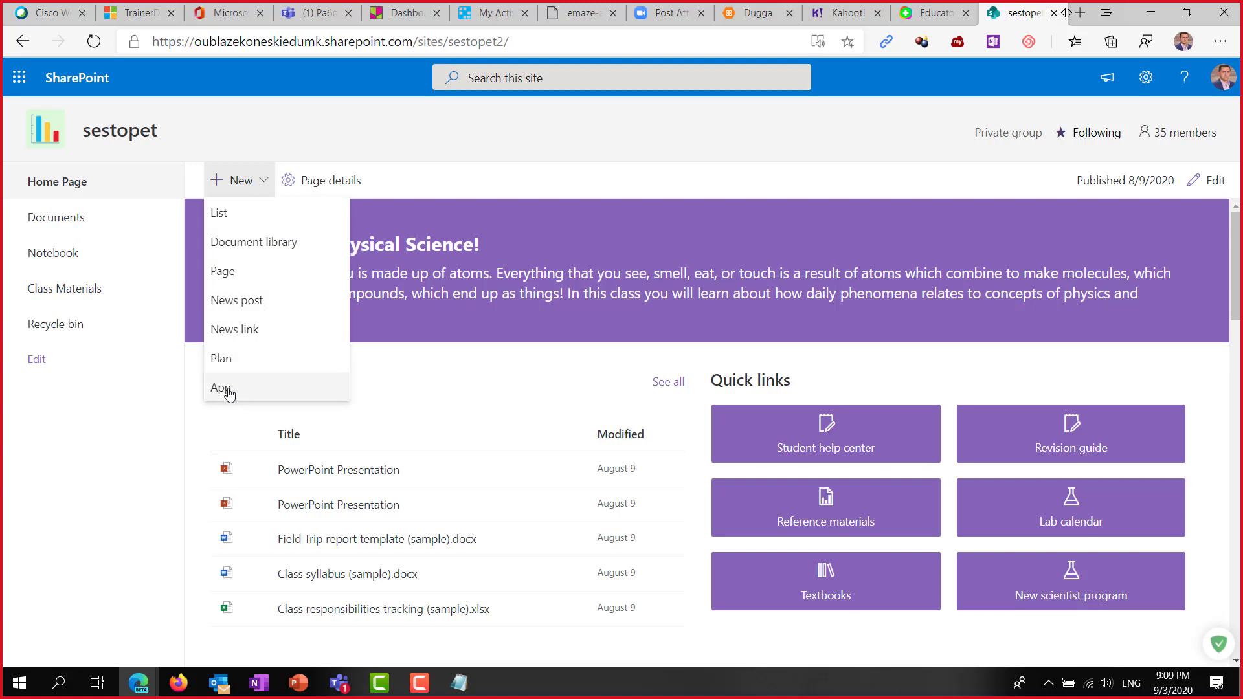
{"action": "left_click", "coordinate": [594, 170]}
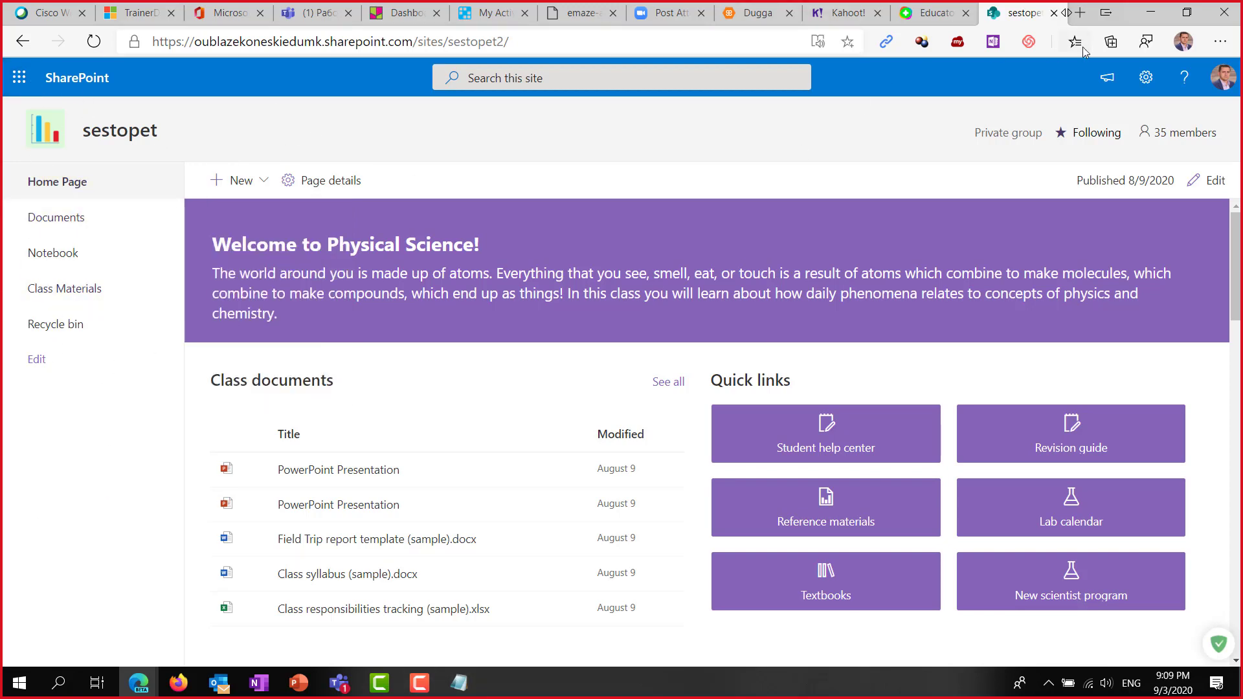
{"action": "right_click", "coordinate": [1021, 10]}
{"action": "left_click", "coordinate": [1020, 195]}
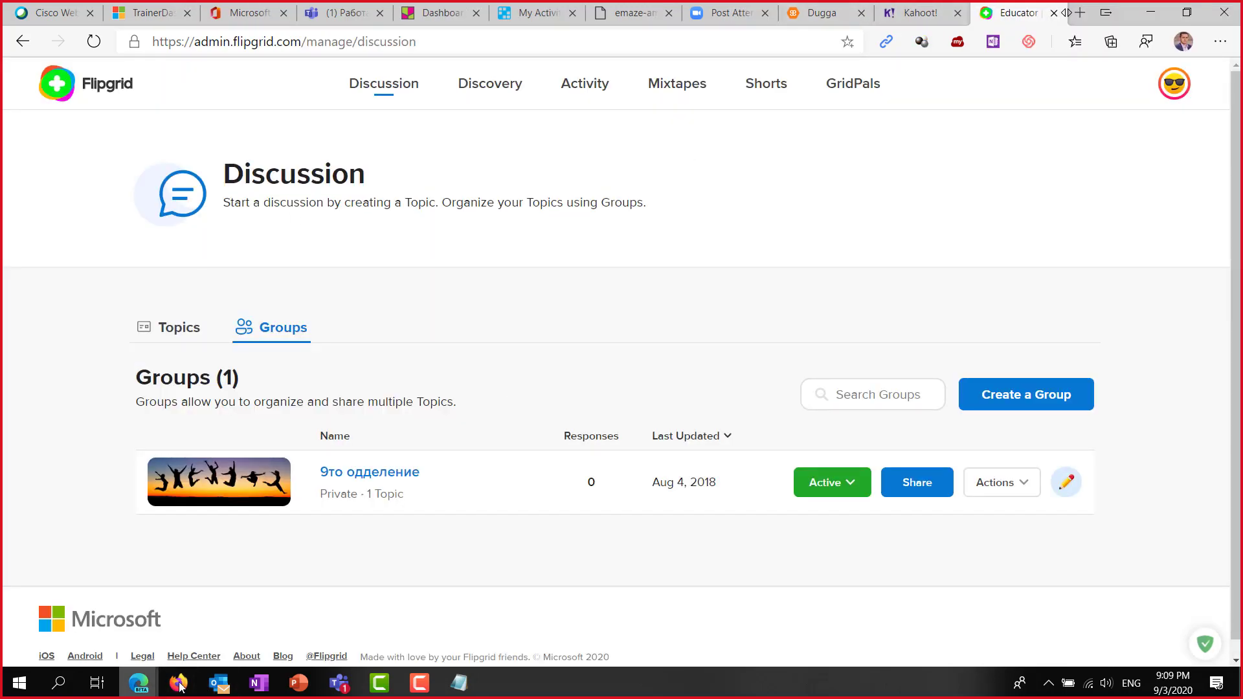
{"action": "left_click", "coordinate": [339, 683]}
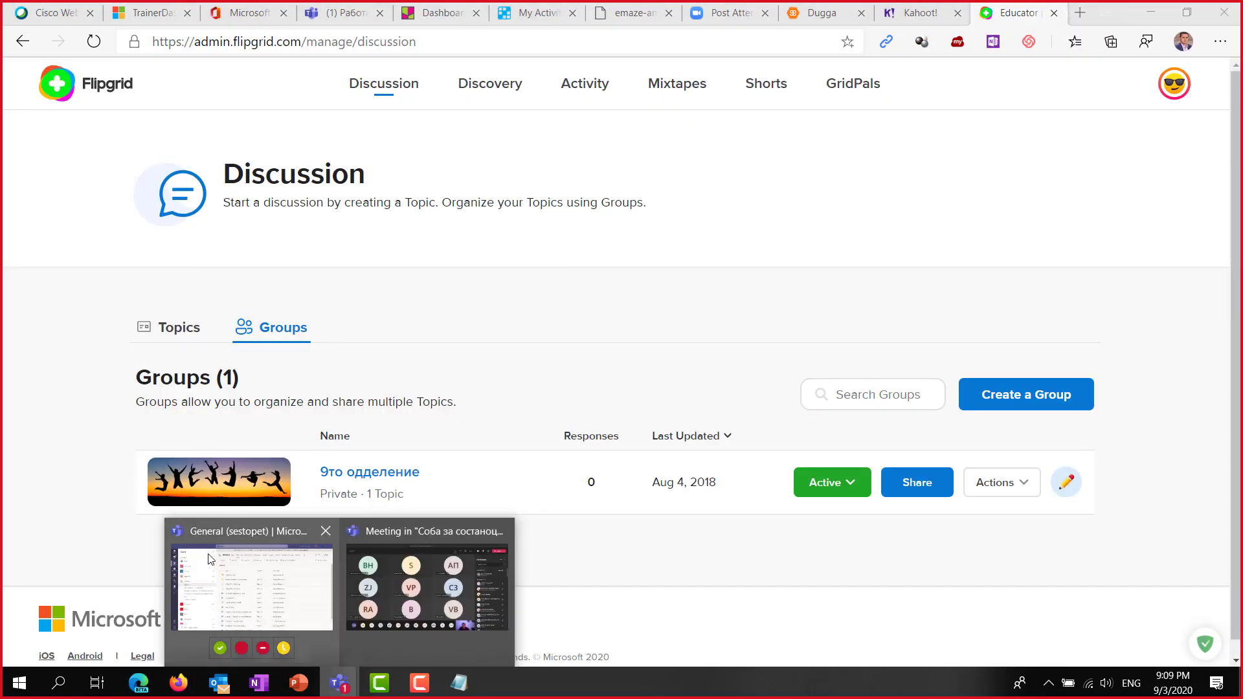
{"action": "left_click", "coordinate": [210, 559]}
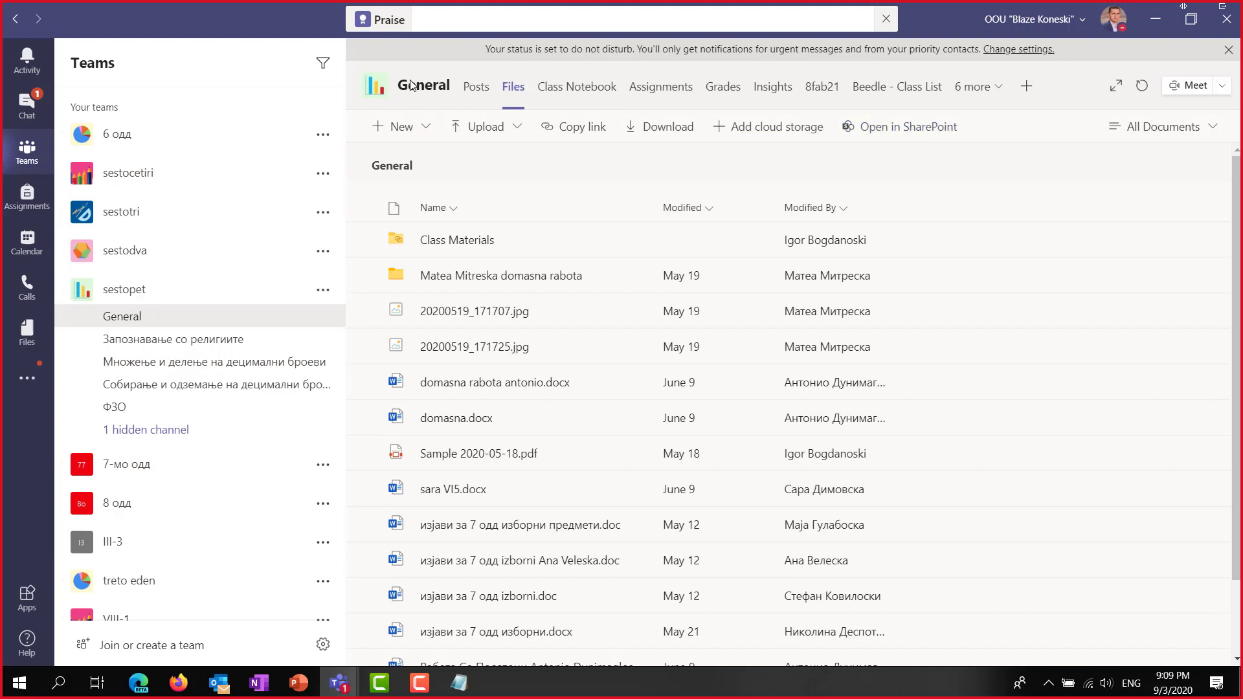
{"action": "left_click", "coordinate": [909, 127]}
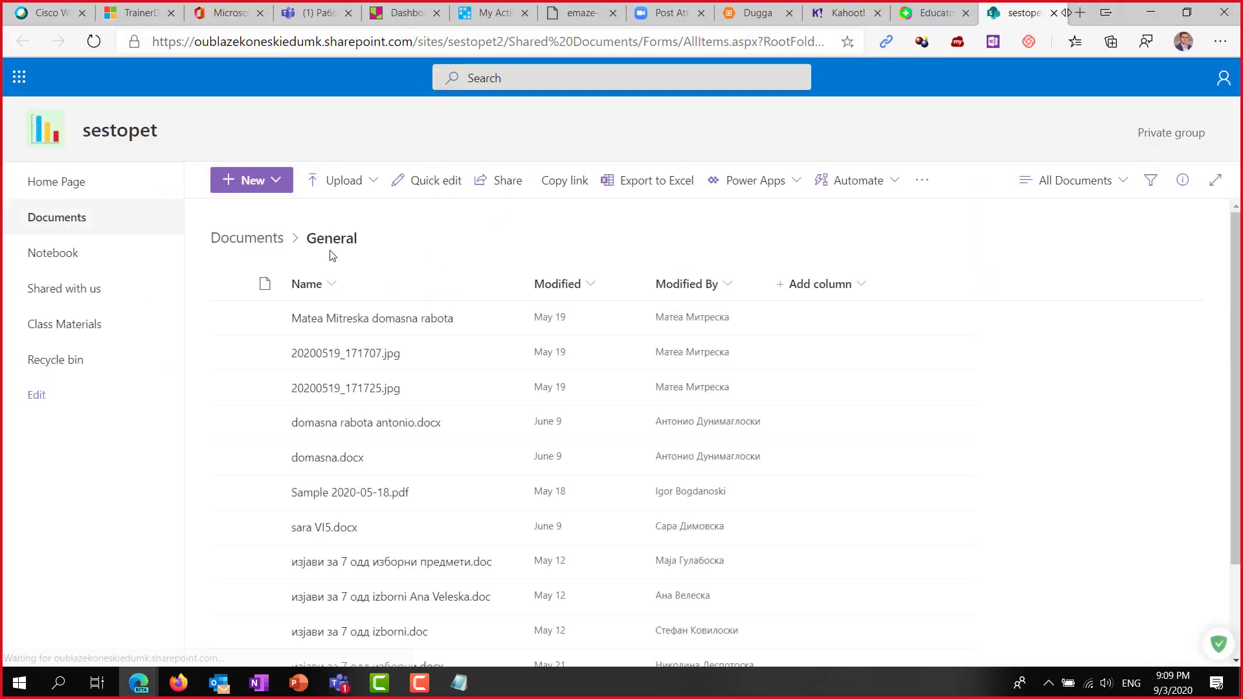
{"action": "left_click", "coordinate": [70, 187]}
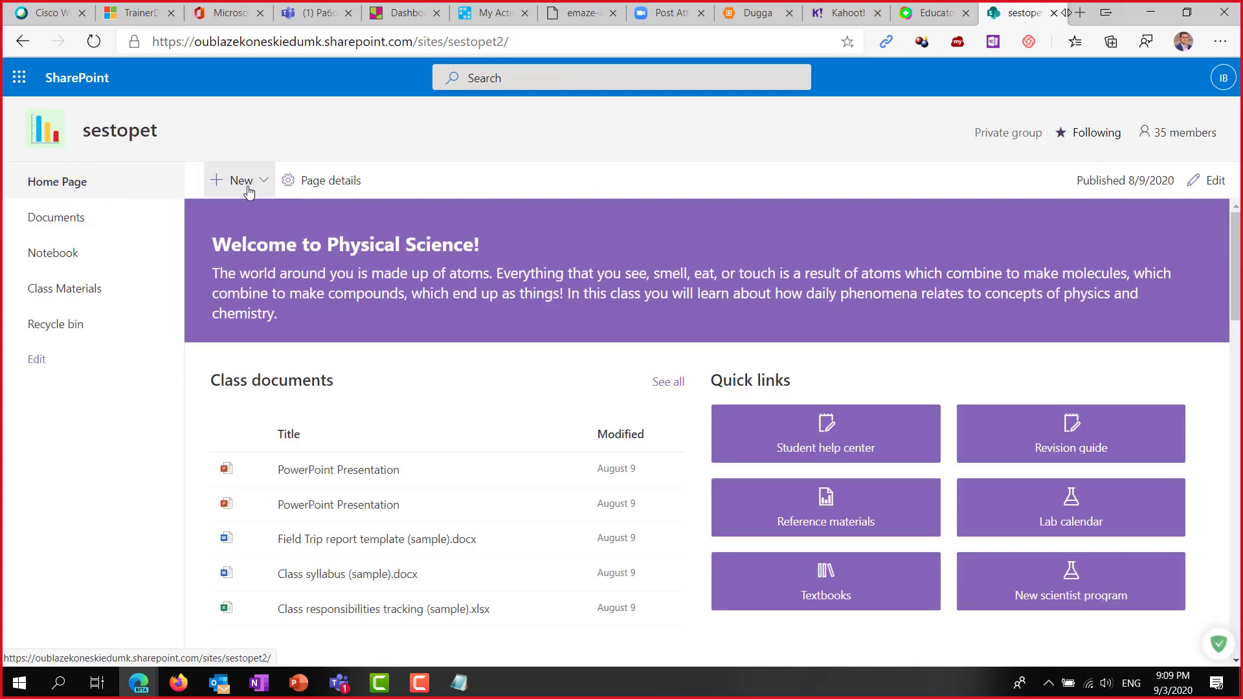
Start adding an app, pick the Calendar tile, and back out of its advanced options.
{"action": "left_click", "coordinate": [262, 184]}
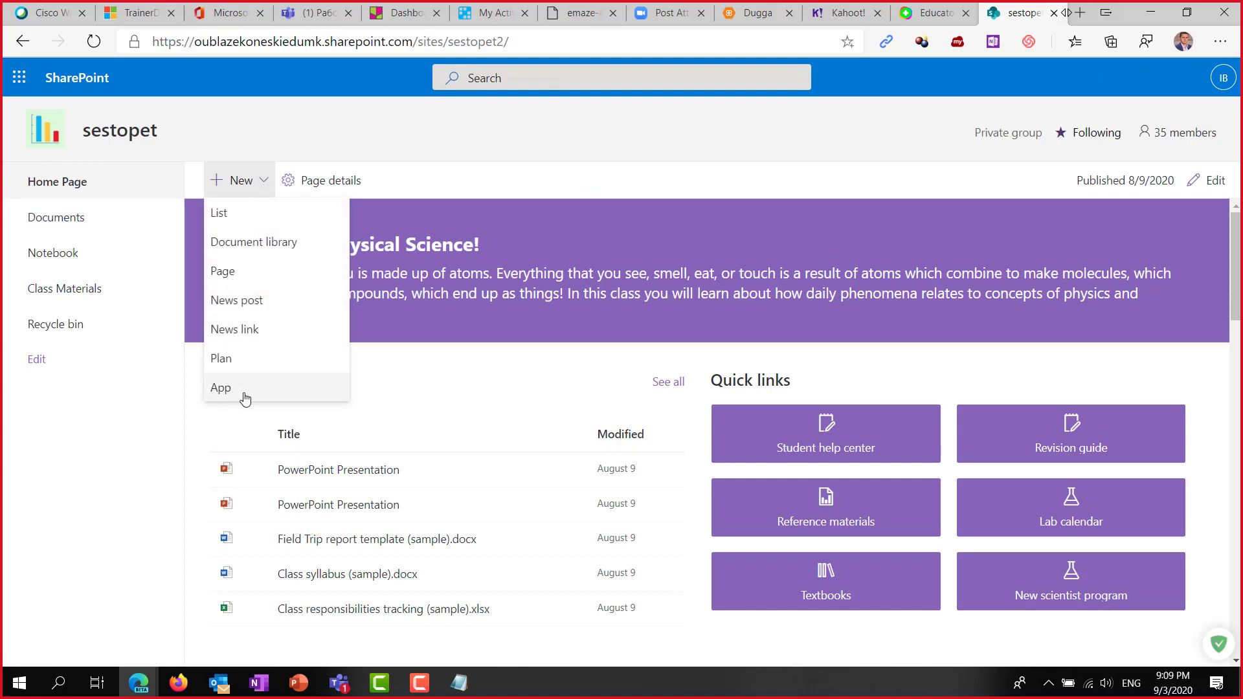
{"action": "left_click", "coordinate": [223, 390]}
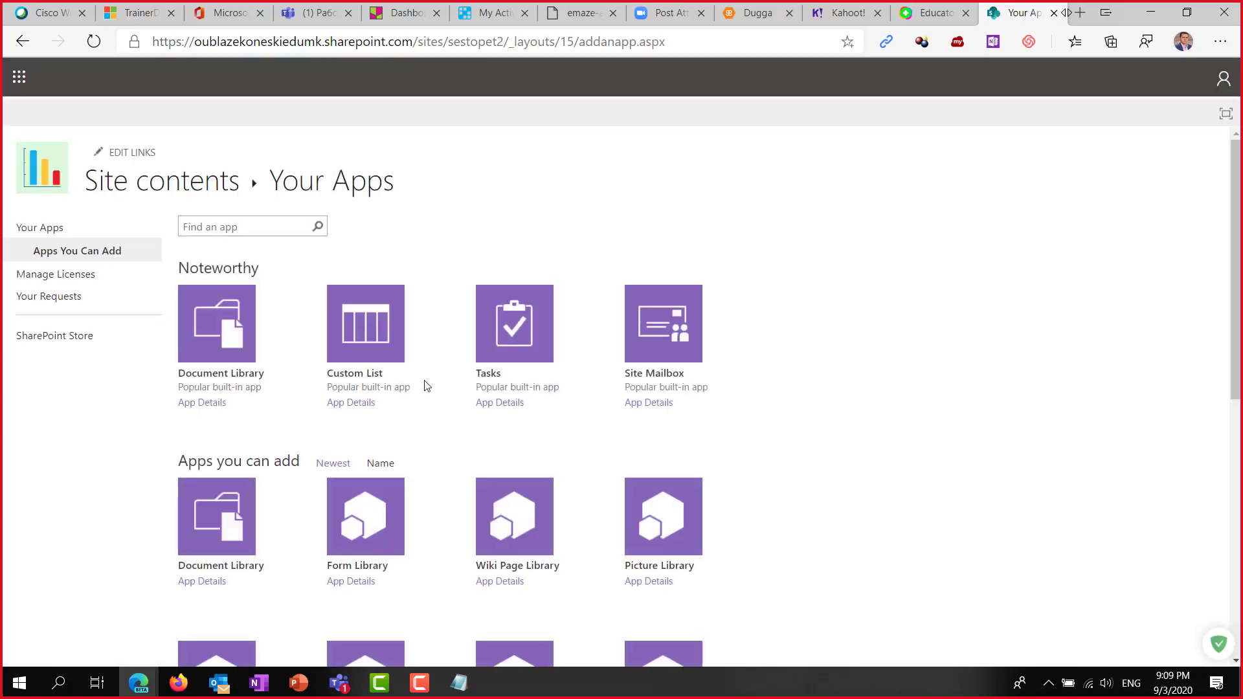
{"action": "scroll", "coordinate": [782, 314], "scroll_direction": "down", "scroll_amount": 1}
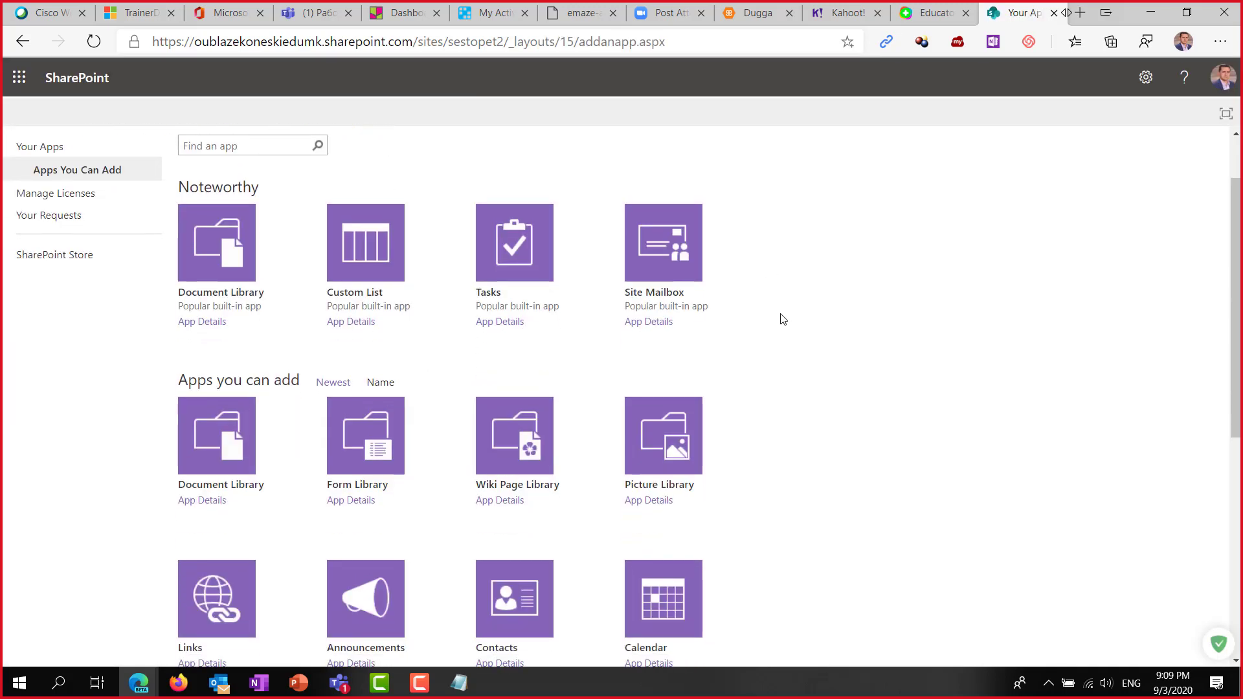
{"action": "scroll", "coordinate": [788, 327], "scroll_direction": "down", "scroll_amount": 2}
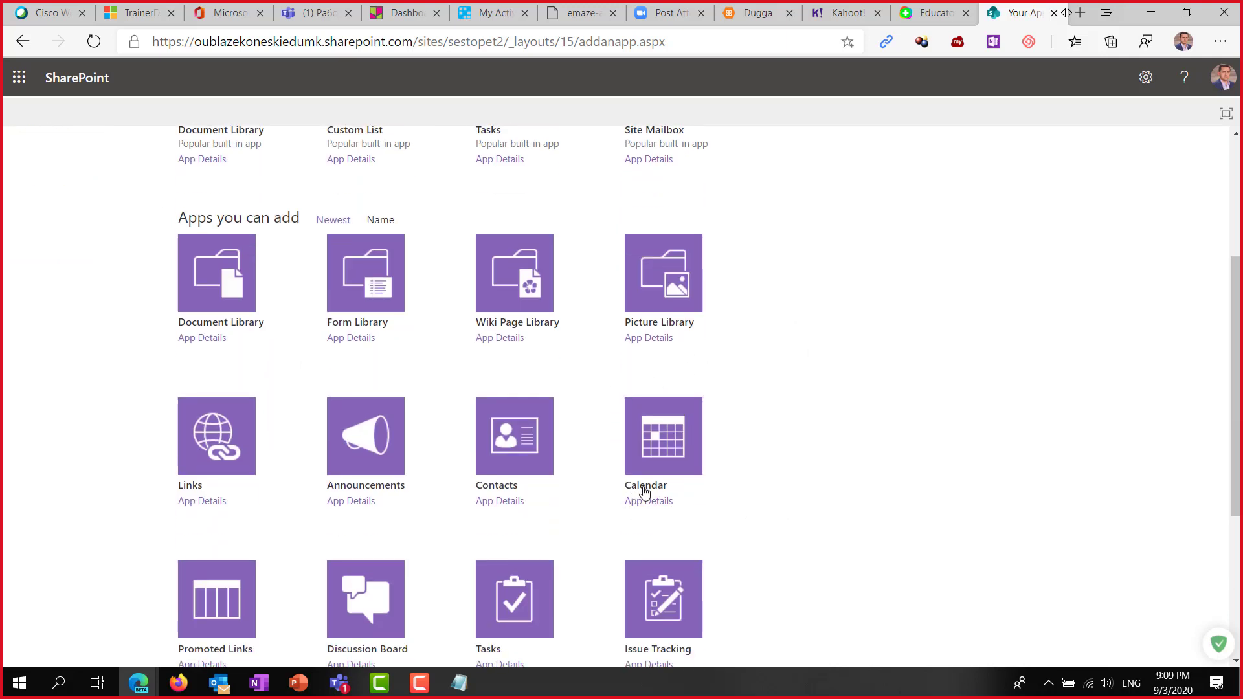
{"action": "left_click", "coordinate": [659, 447]}
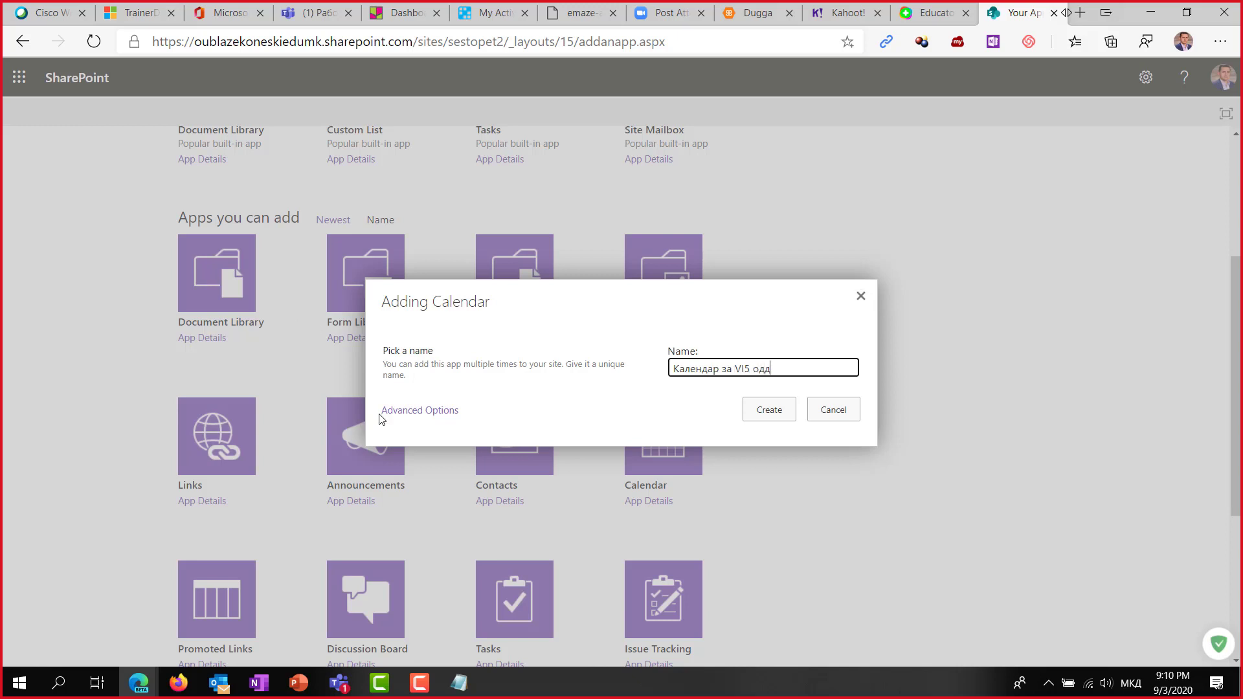
{"action": "left_click", "coordinate": [401, 410]}
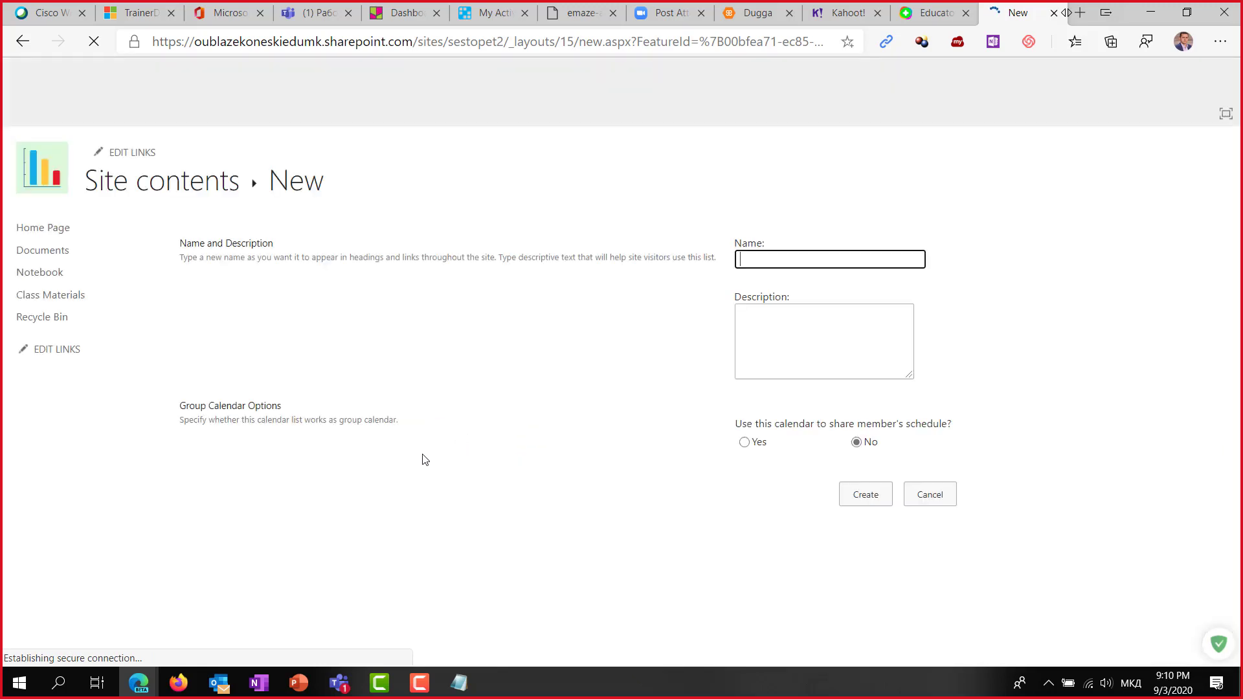
{"action": "left_click", "coordinate": [20, 43]}
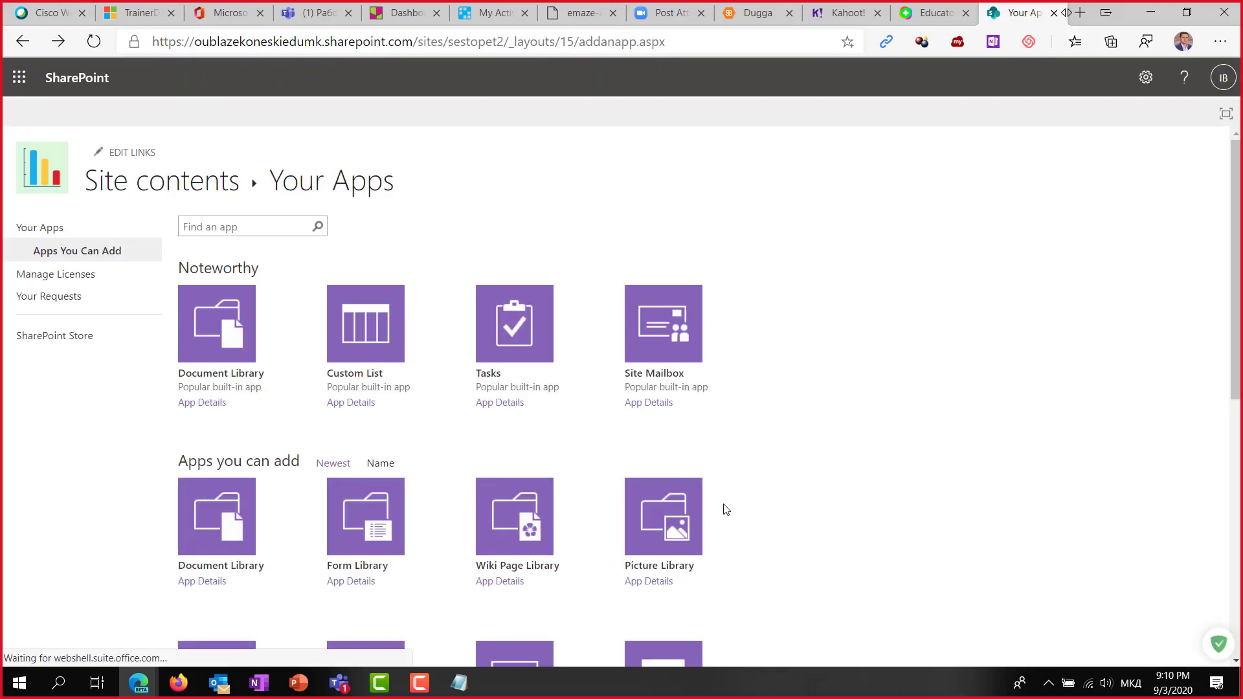
Create a Calendar app named 'Календар за VI5 одд'.
{"action": "scroll", "coordinate": [727, 509], "scroll_direction": "down", "scroll_amount": 4}
{"action": "left_click", "coordinate": [652, 442]}
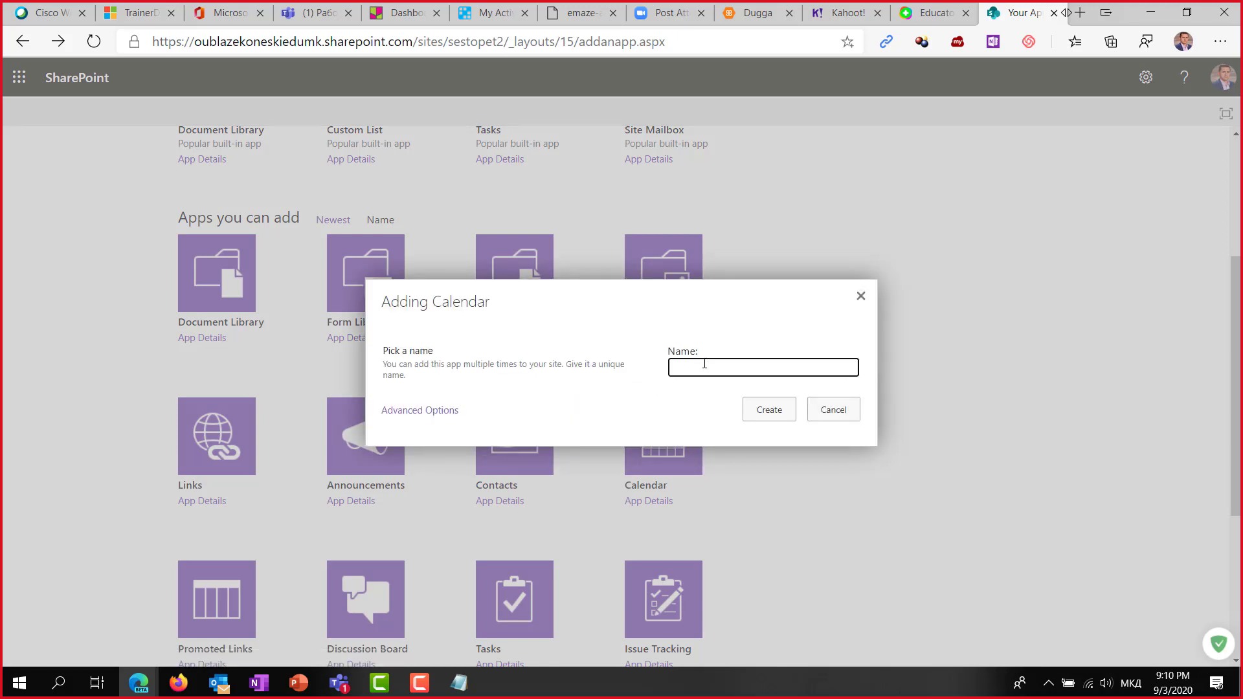
{"action": "left_click", "coordinate": [707, 367]}
{"action": "left_click", "coordinate": [764, 448]}
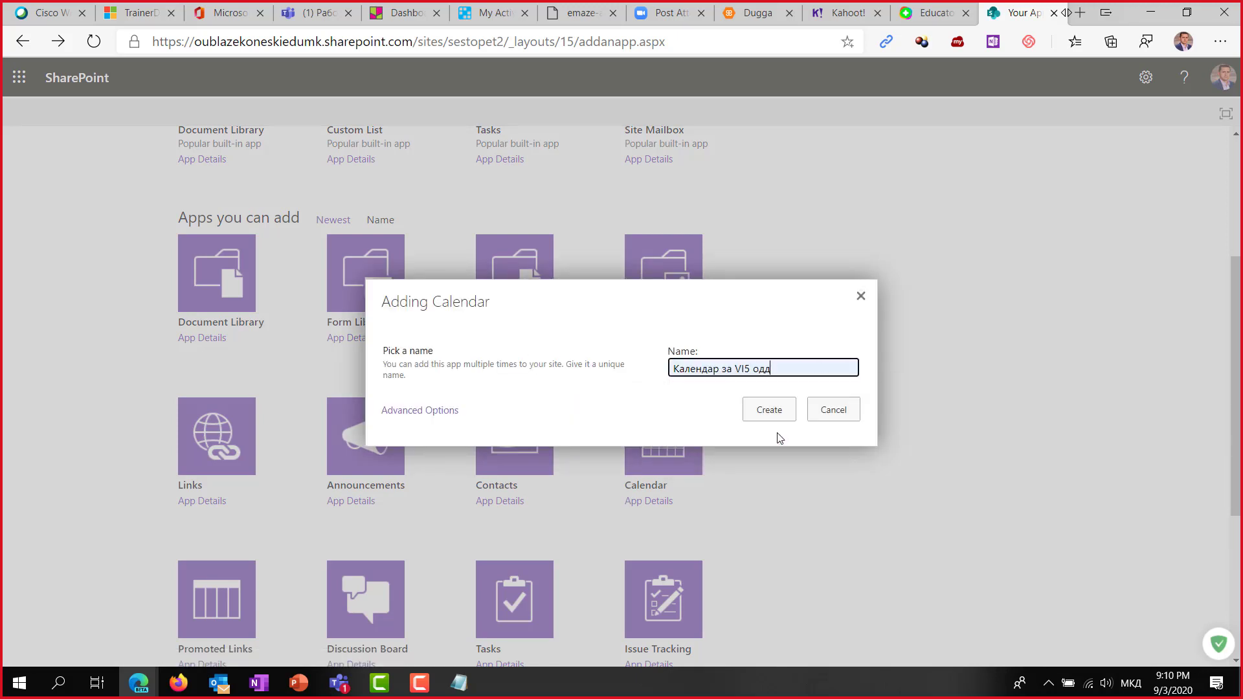
{"action": "left_click", "coordinate": [773, 418]}
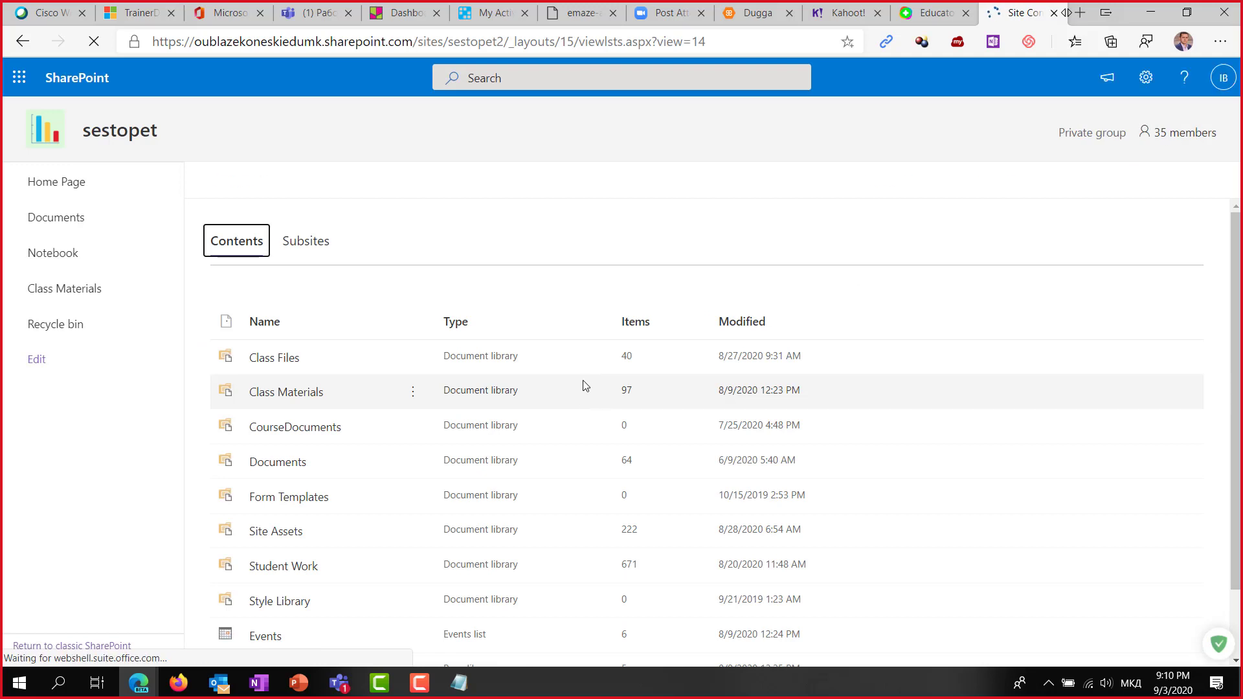
From Site contents, open the Календар за VI5 одд calendar's settings and its list permissions page.
{"action": "scroll", "coordinate": [453, 376], "scroll_direction": "down", "scroll_amount": 1}
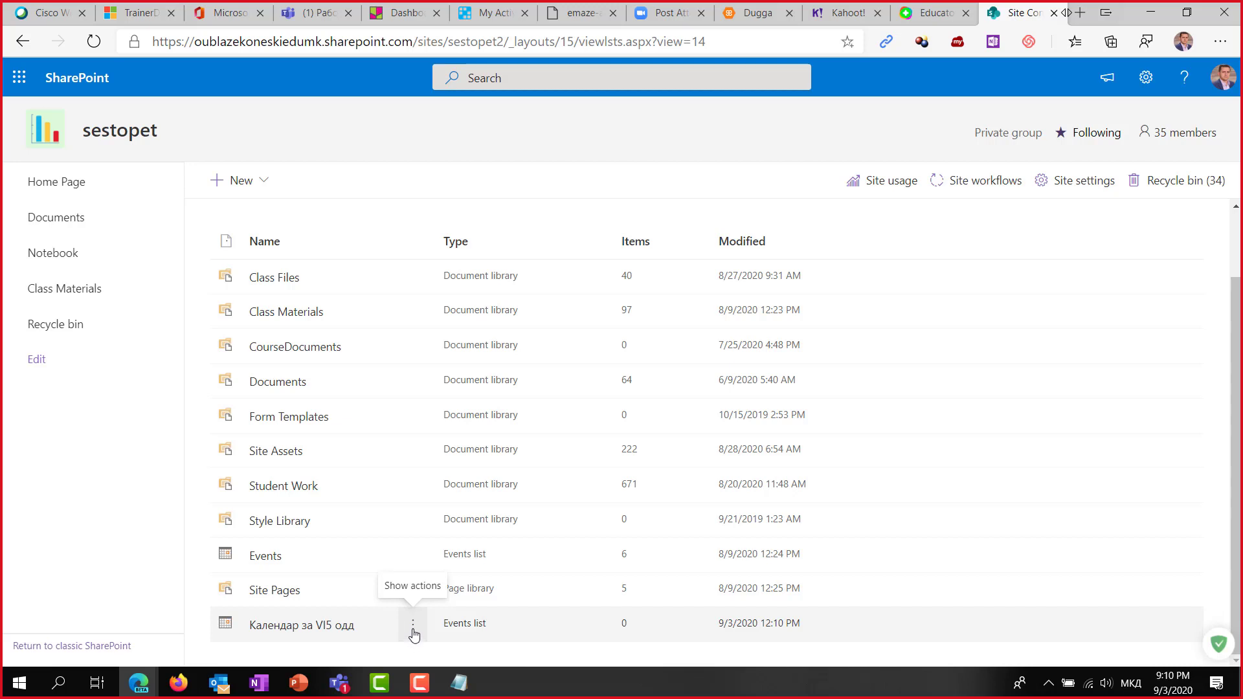
{"action": "left_click", "coordinate": [413, 624]}
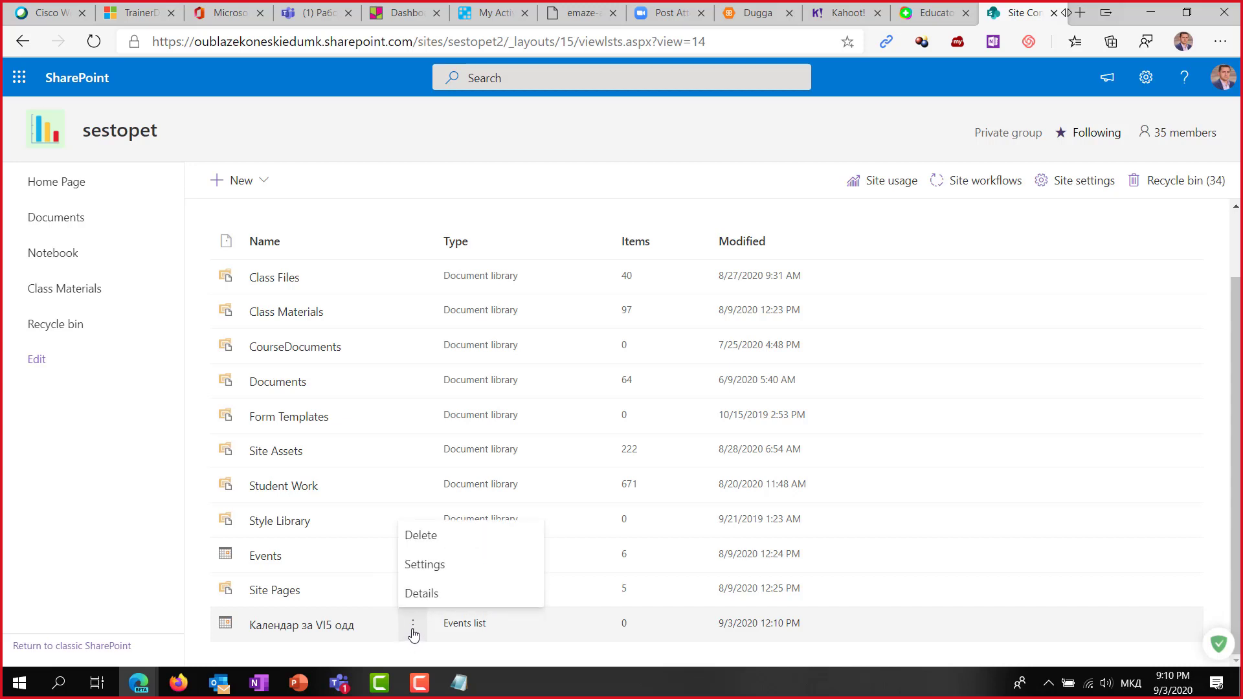
{"action": "left_click", "coordinate": [451, 569]}
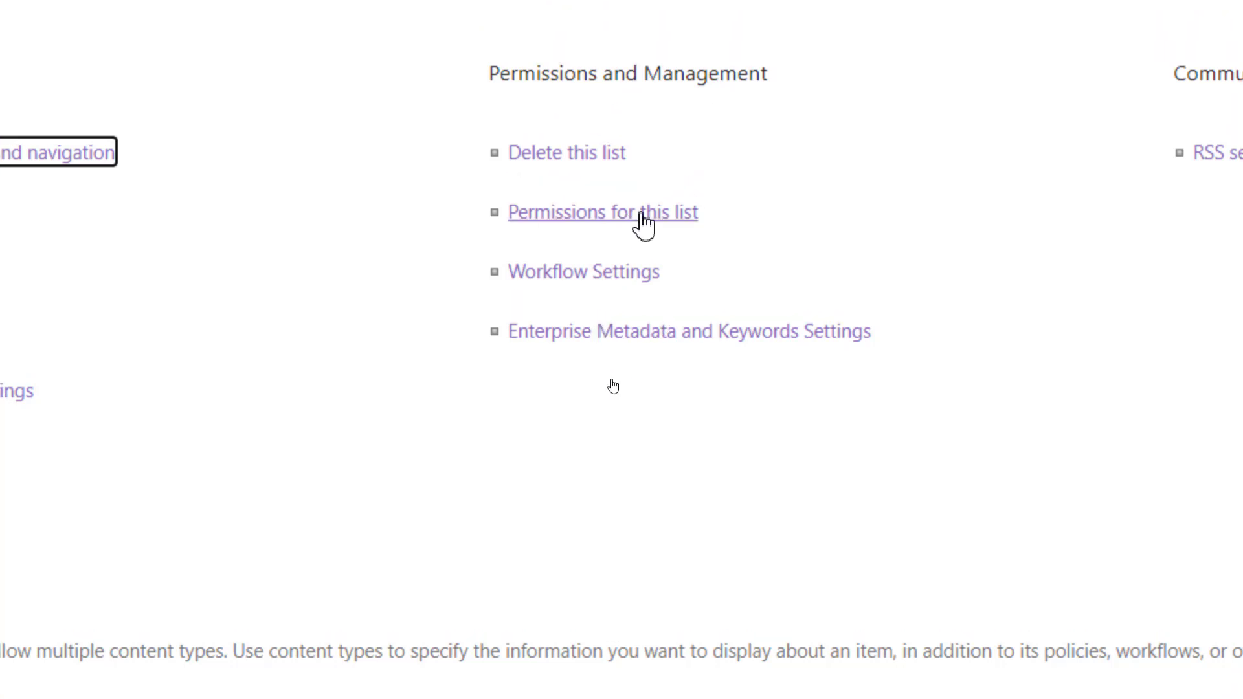
{"action": "left_click", "coordinate": [647, 214]}
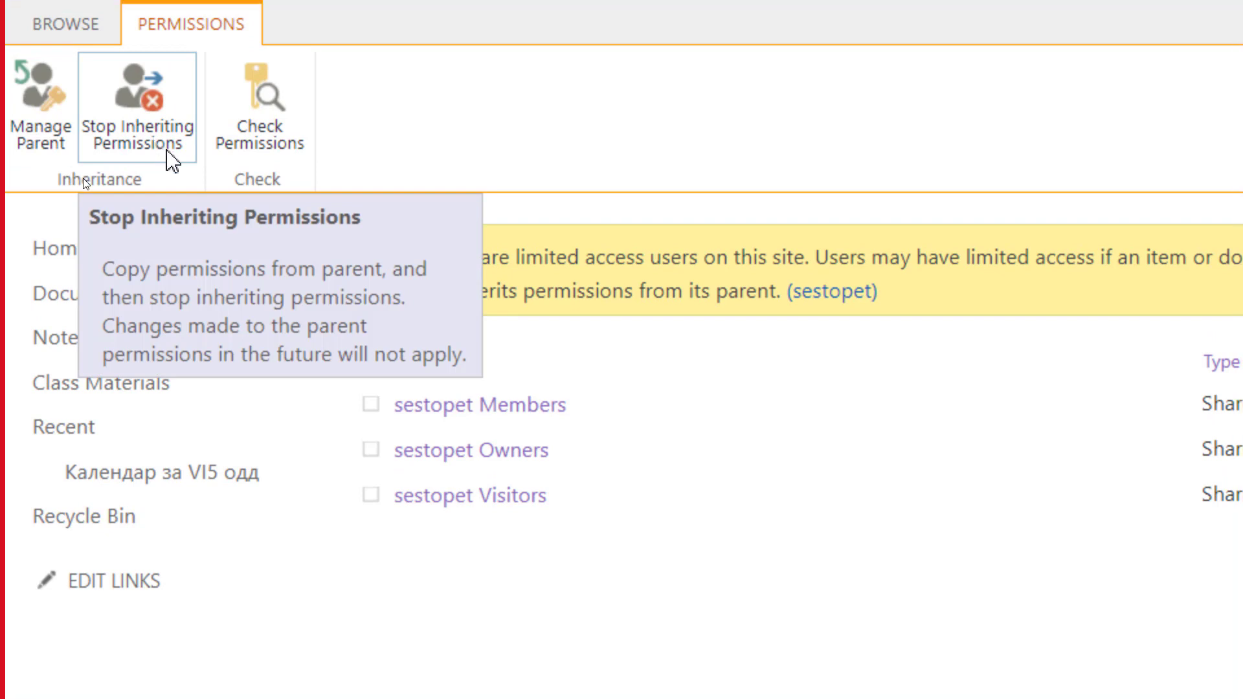
Break permission inheritance, change sestopet Members from Edit to Read, then open the Календар за VI5 одд calendar.
{"action": "left_click", "coordinate": [148, 100]}
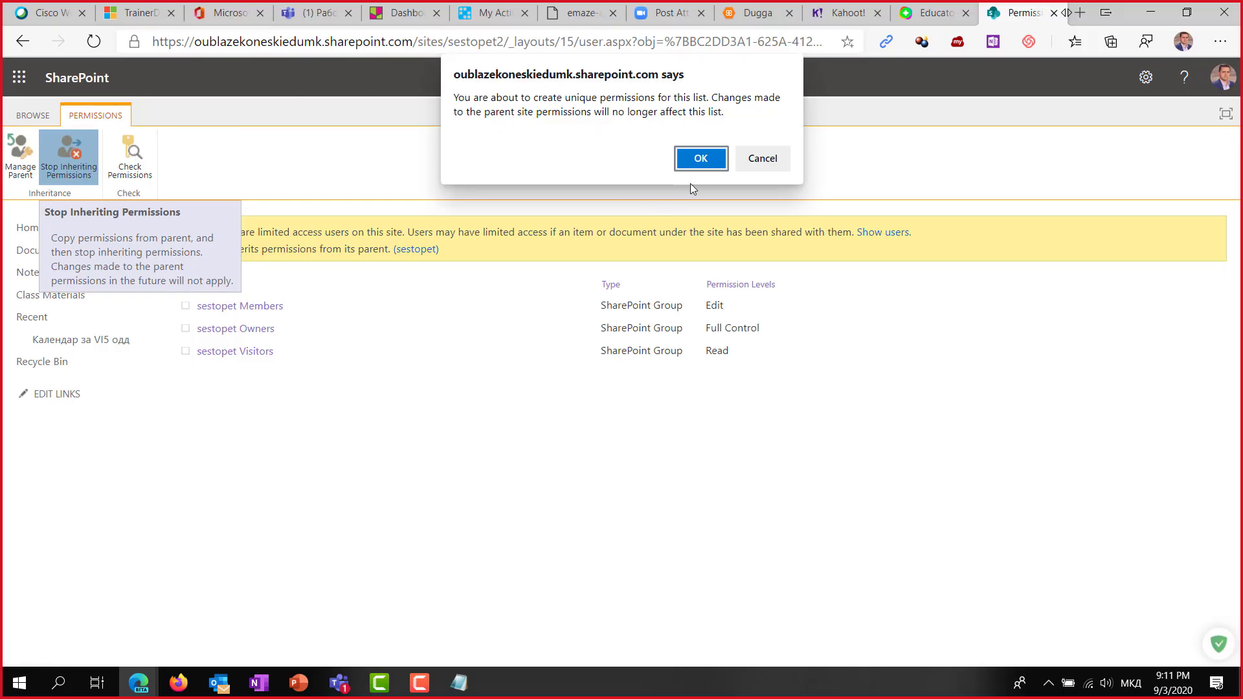
{"action": "left_click", "coordinate": [701, 160]}
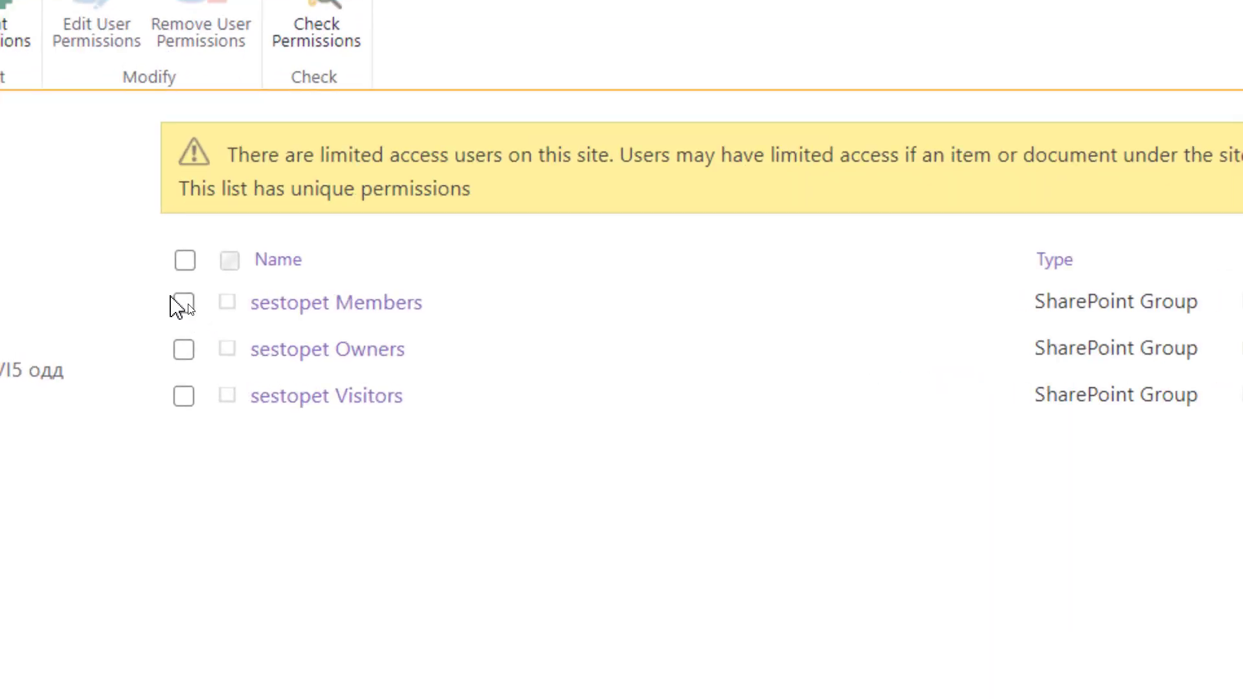
{"action": "left_click", "coordinate": [184, 304]}
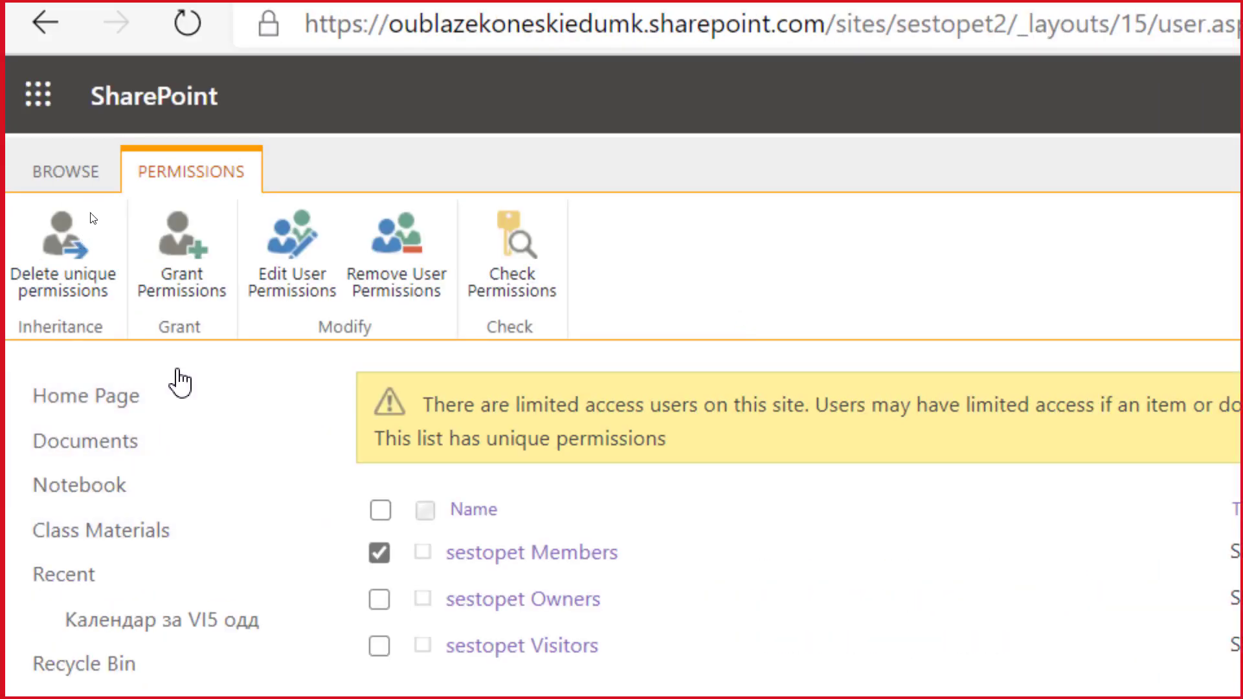
{"action": "left_click", "coordinate": [308, 272]}
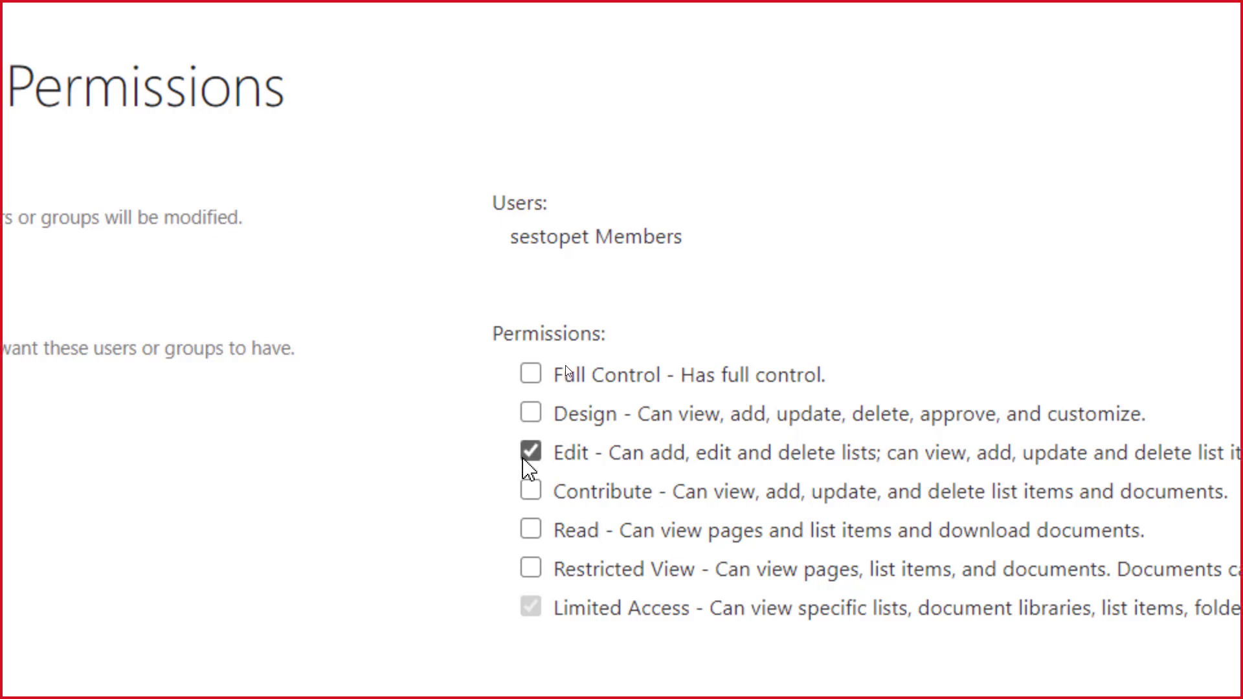
{"action": "left_click", "coordinate": [528, 452]}
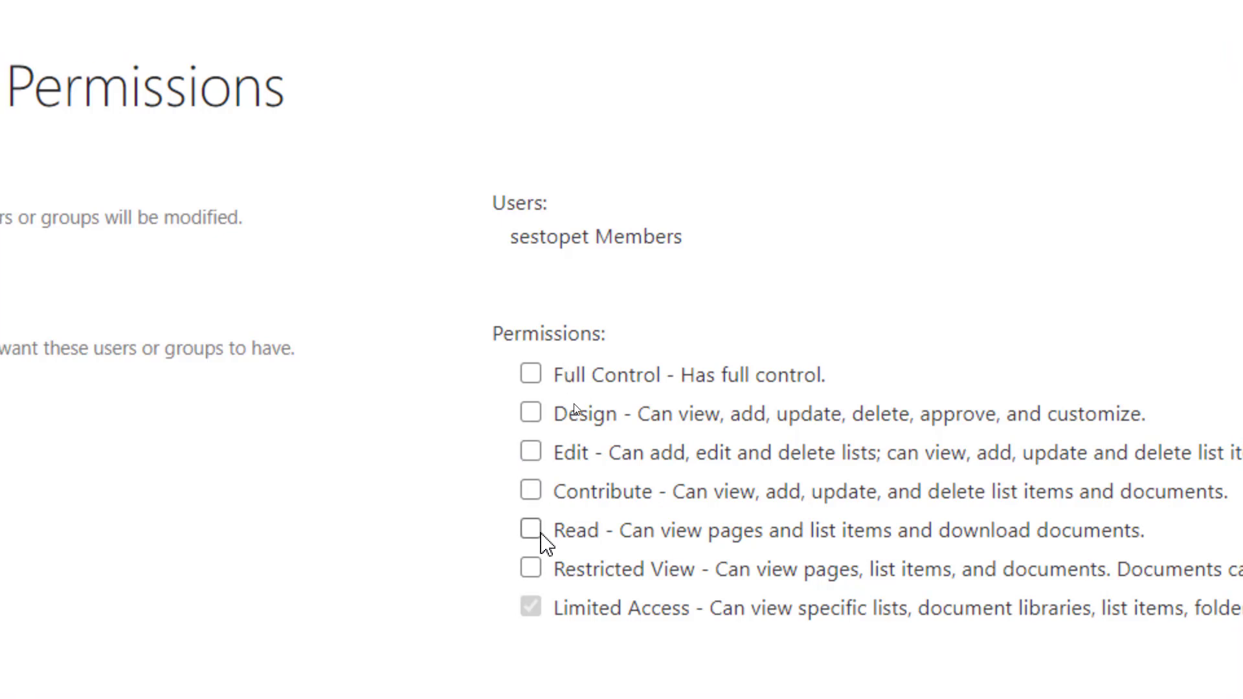
{"action": "left_click", "coordinate": [540, 535]}
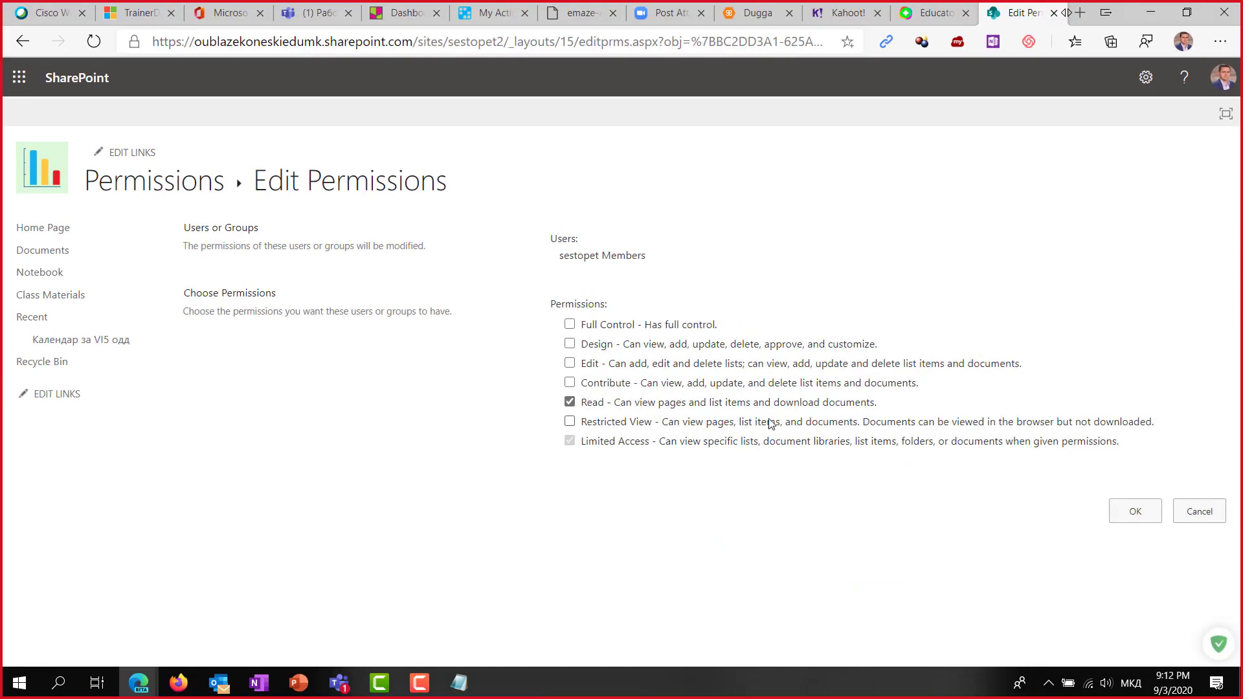
{"action": "left_click", "coordinate": [1134, 510]}
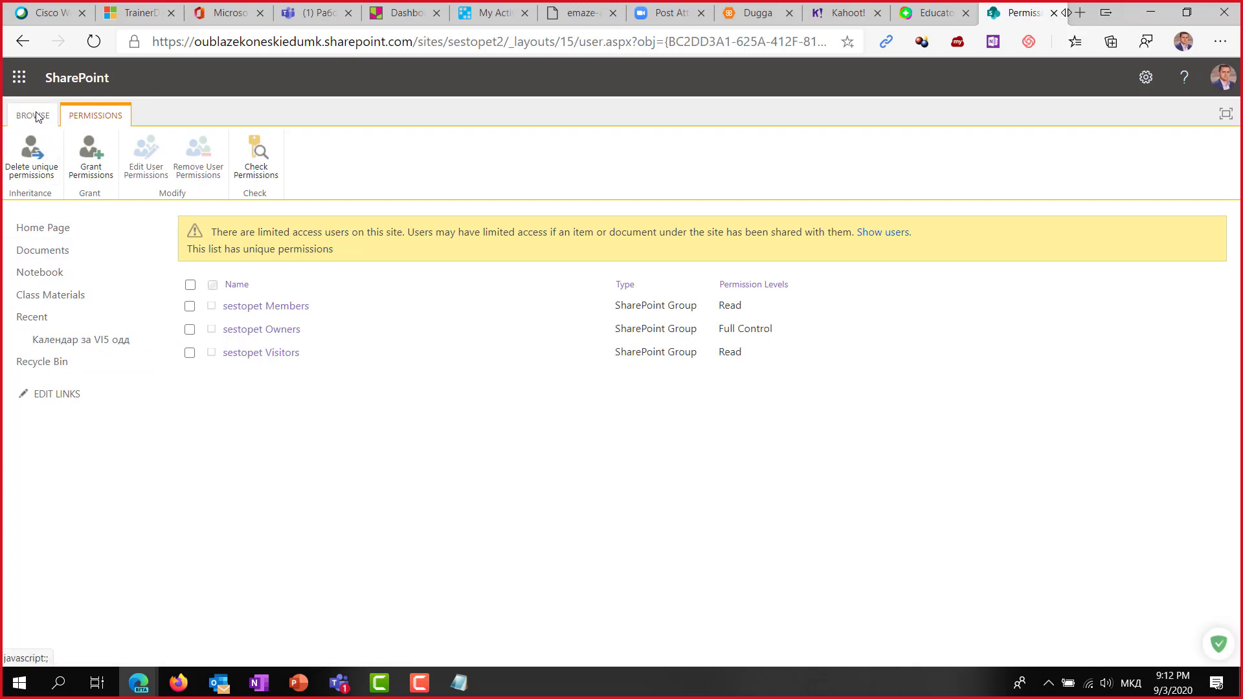
{"action": "left_click", "coordinate": [84, 343]}
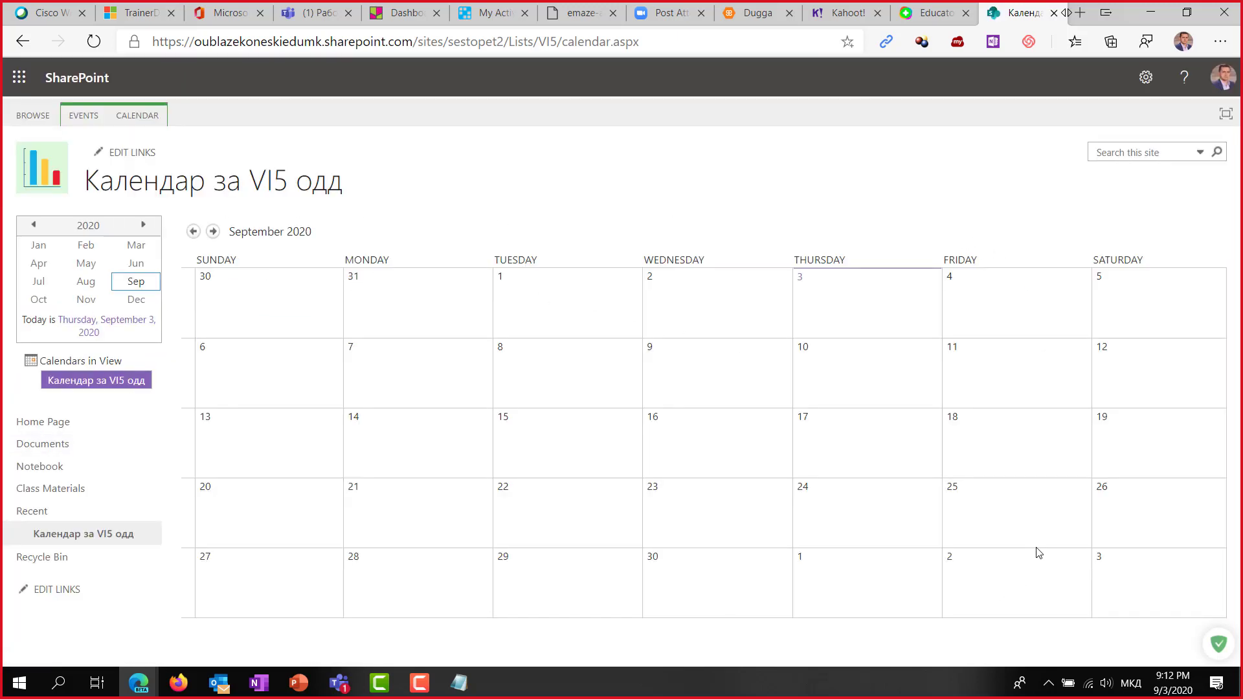
{"action": "left_click", "coordinate": [83, 117]}
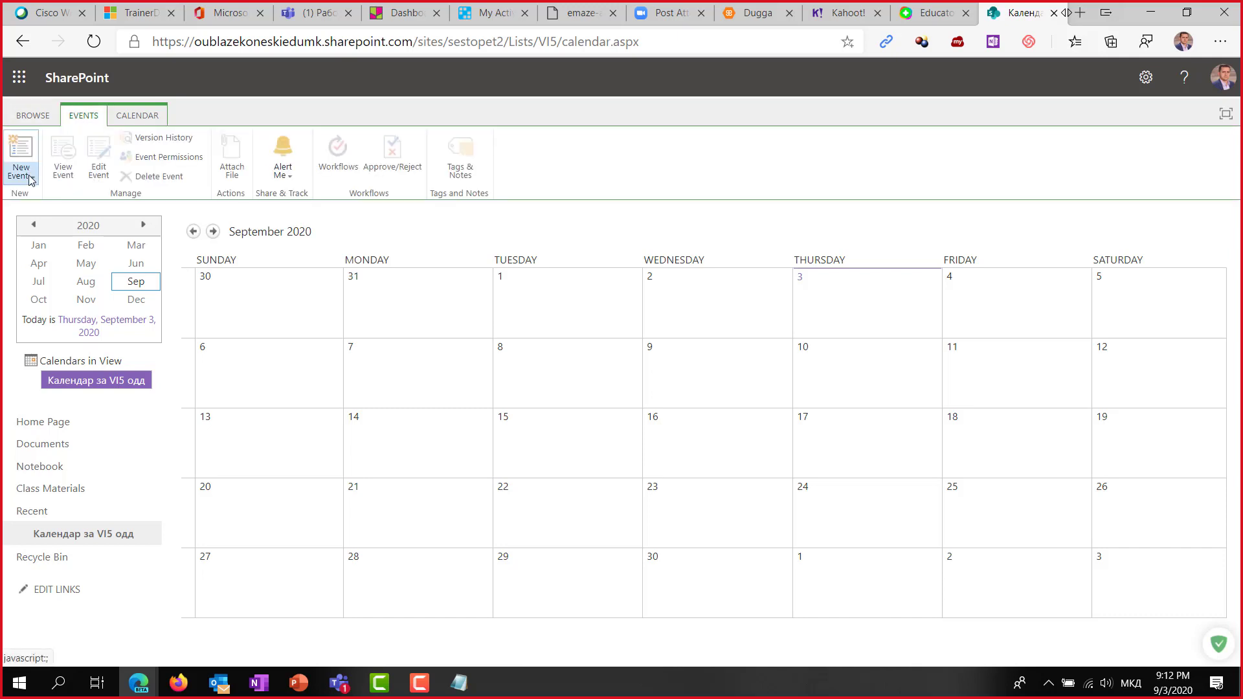
Add a 'Тест' event on Friday 4 September 2020, 1:00–2:00 pm, to the calendar.
{"action": "left_click", "coordinate": [29, 178]}
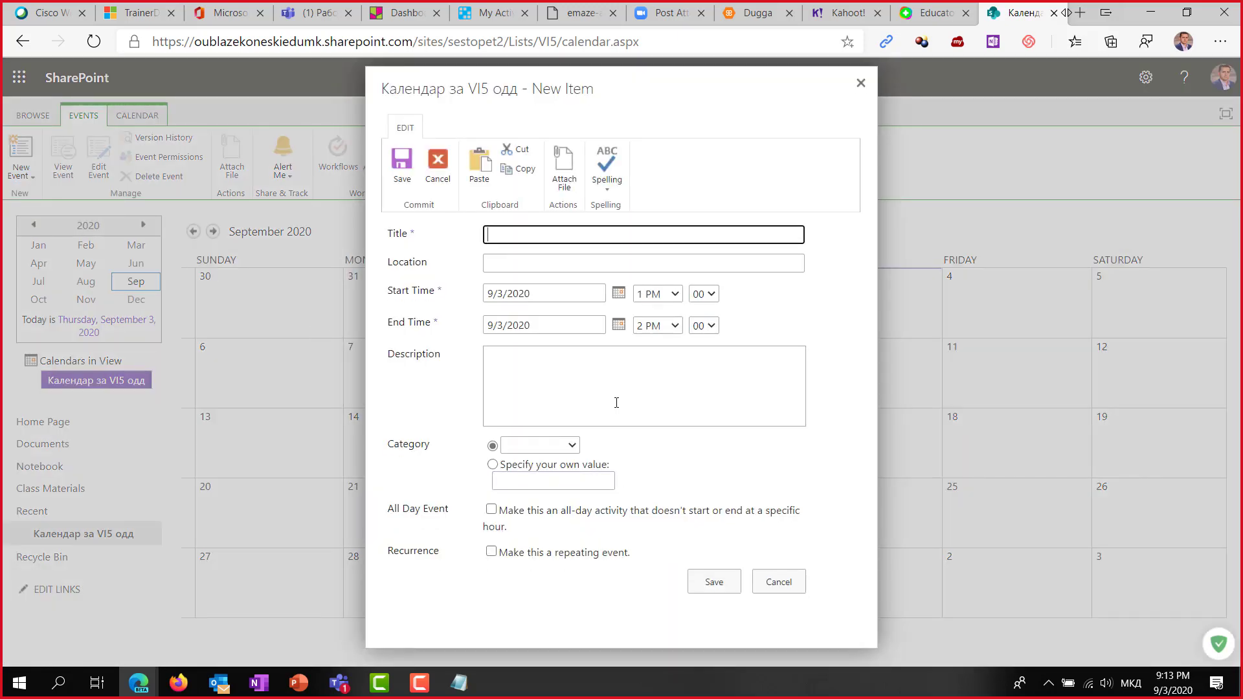
{"action": "left_click", "coordinate": [620, 298]}
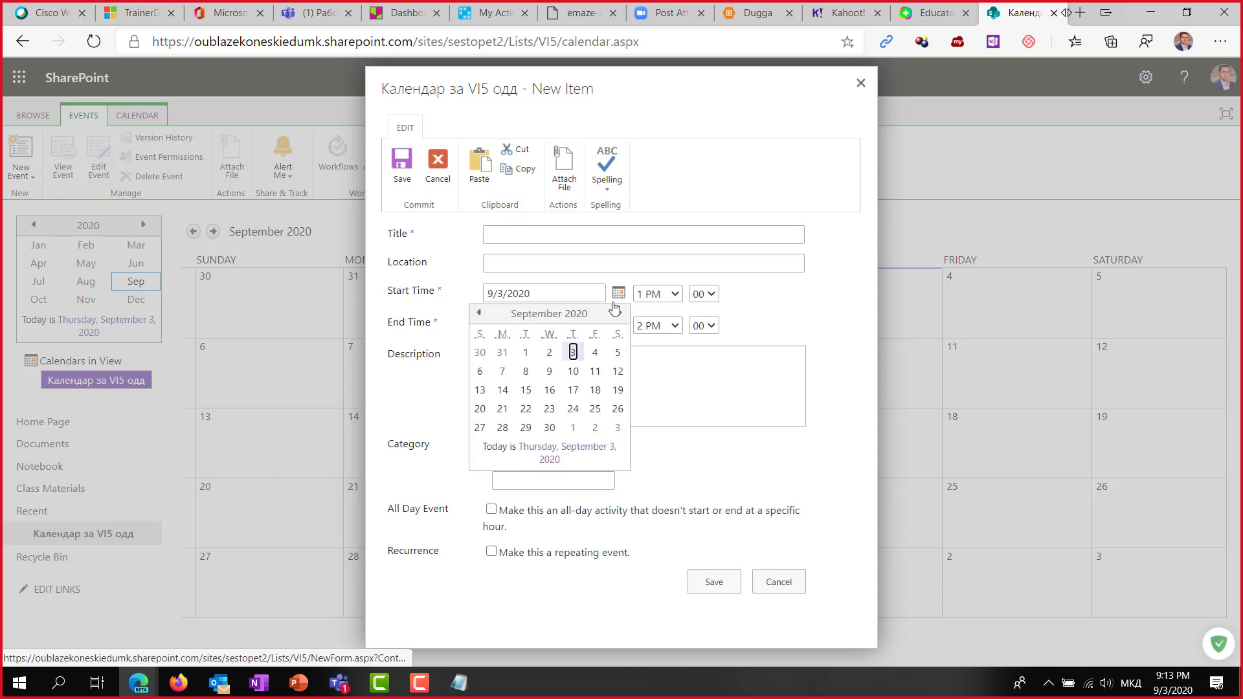
{"action": "left_click", "coordinate": [594, 354]}
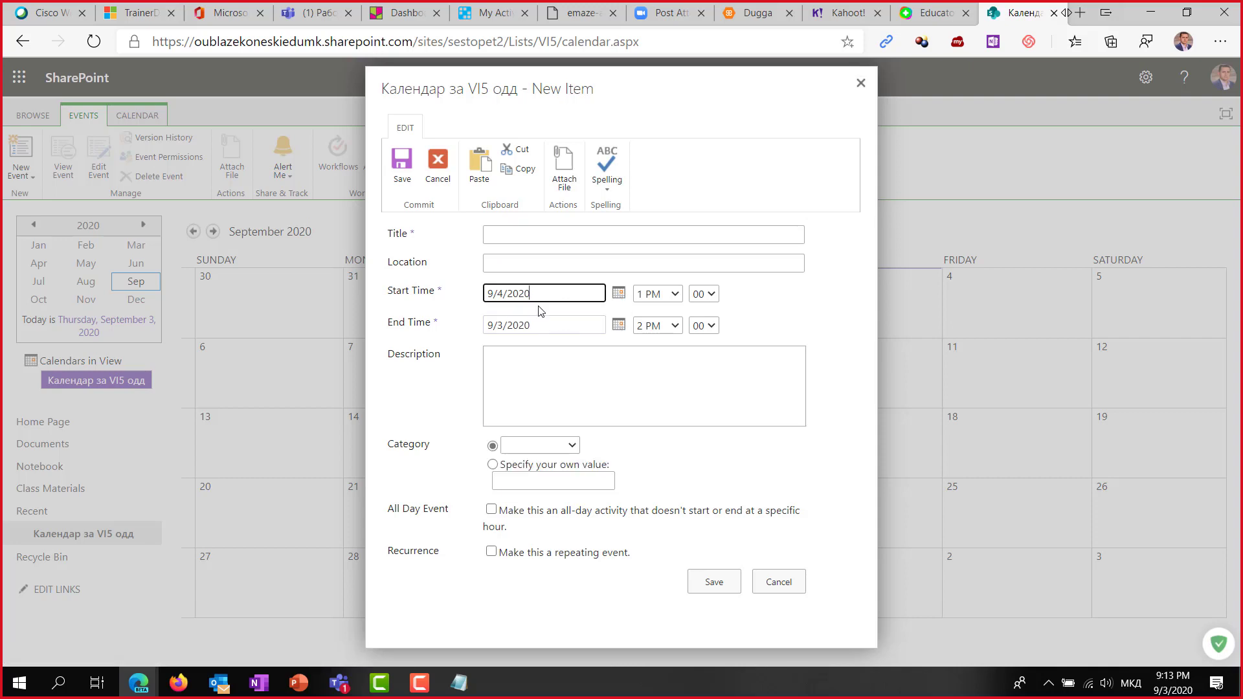
{"action": "left_click", "coordinate": [617, 329]}
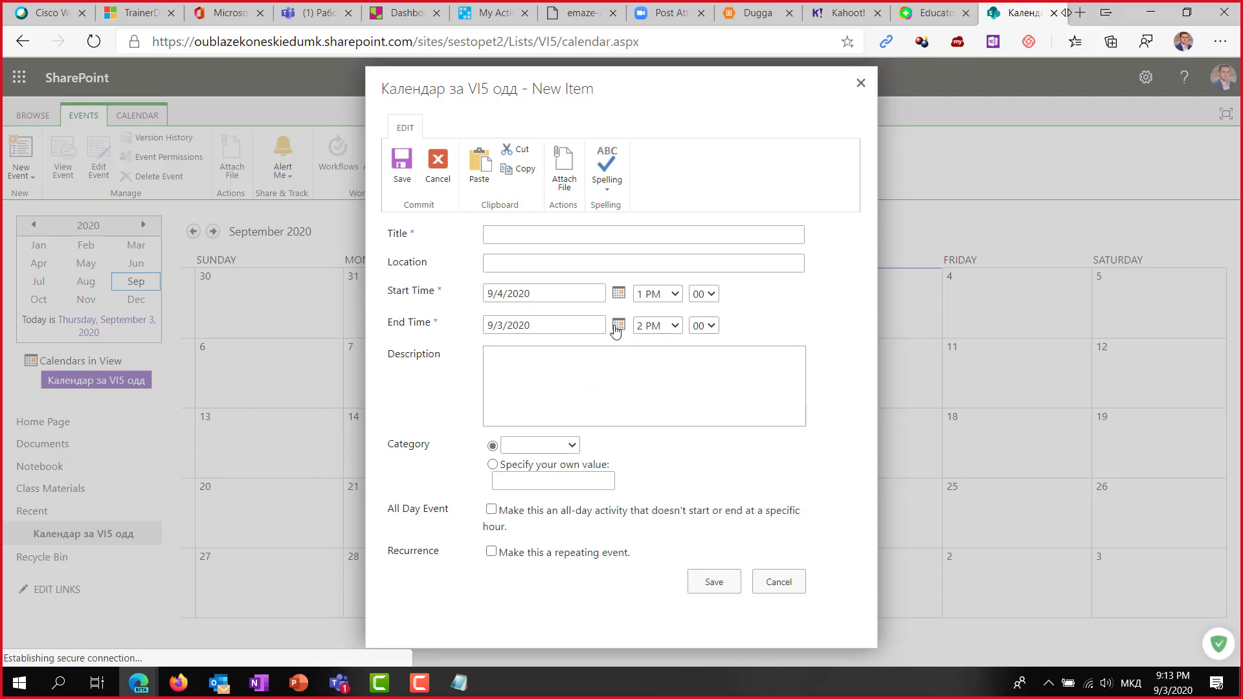
{"action": "left_click", "coordinate": [594, 386]}
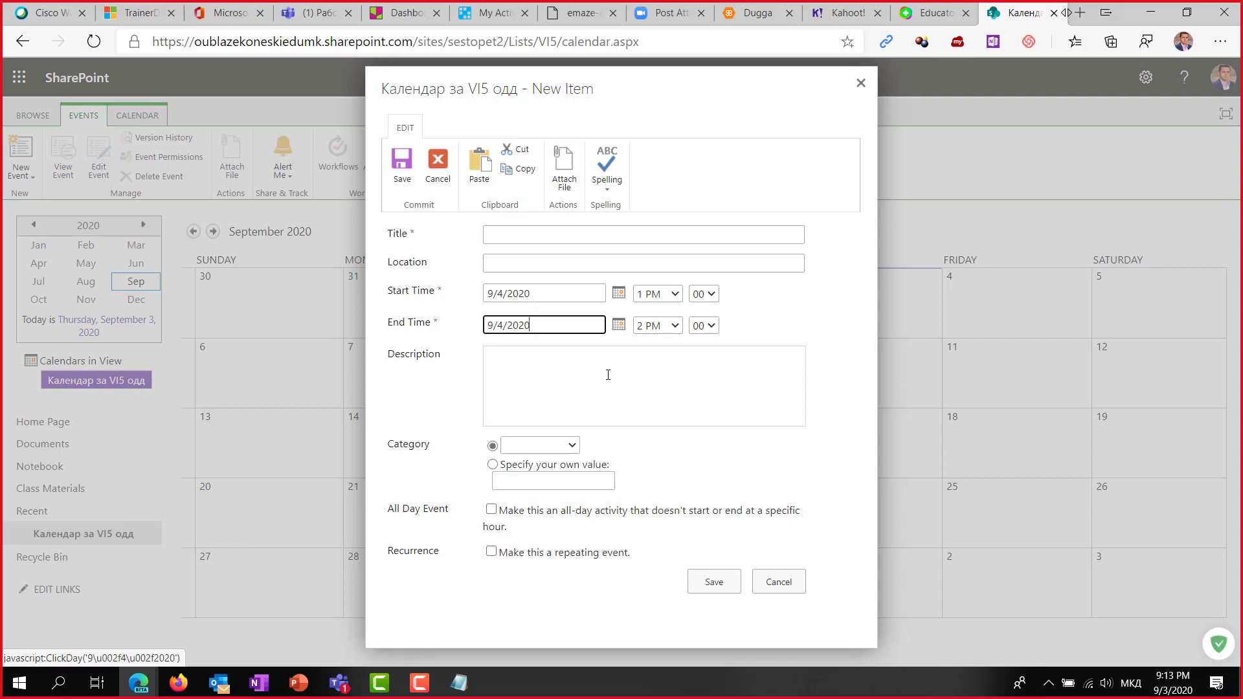
{"action": "left_click", "coordinate": [489, 230]}
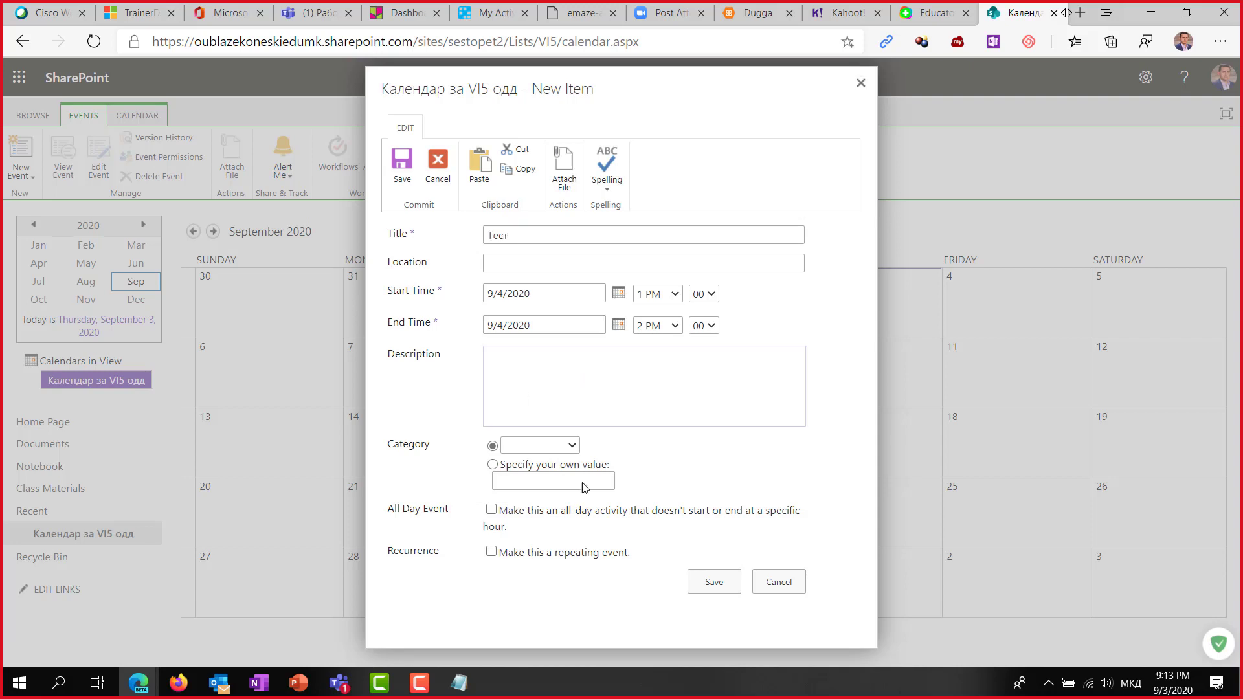
{"action": "left_click", "coordinate": [713, 580]}
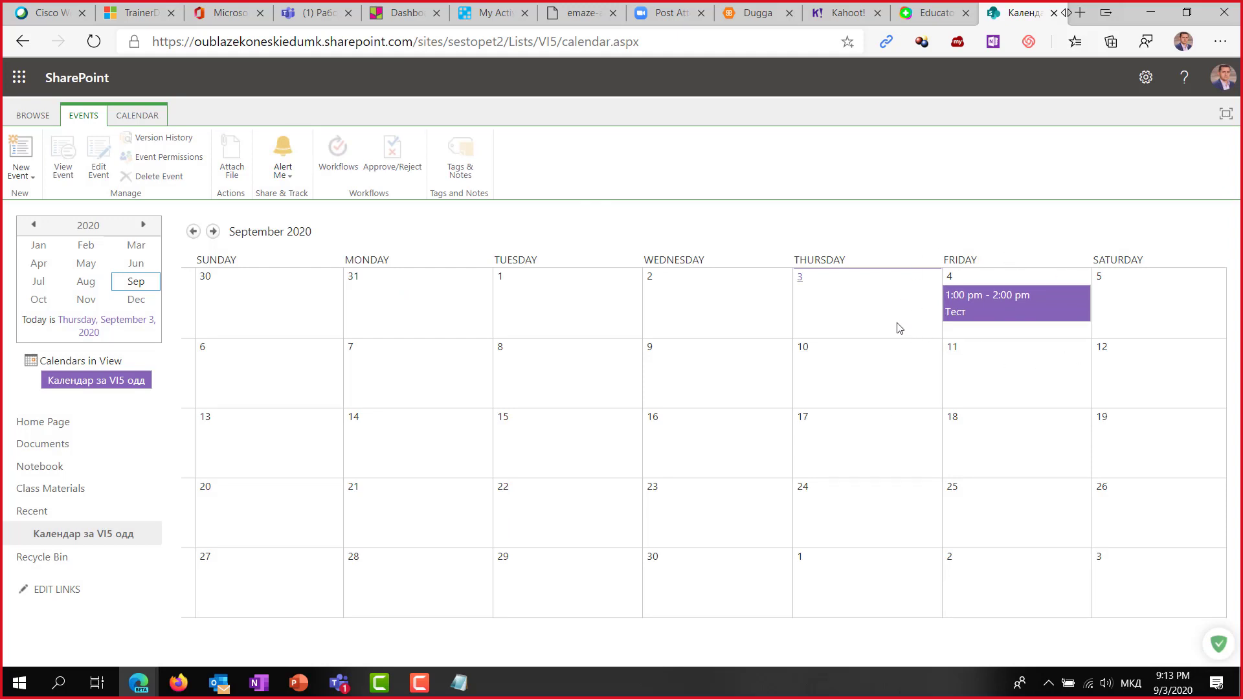
Copy the calendar page's web address and switch back to the Teams General channel.
{"action": "left_click", "coordinate": [506, 45]}
{"action": "key", "text": "ctrl+c"}
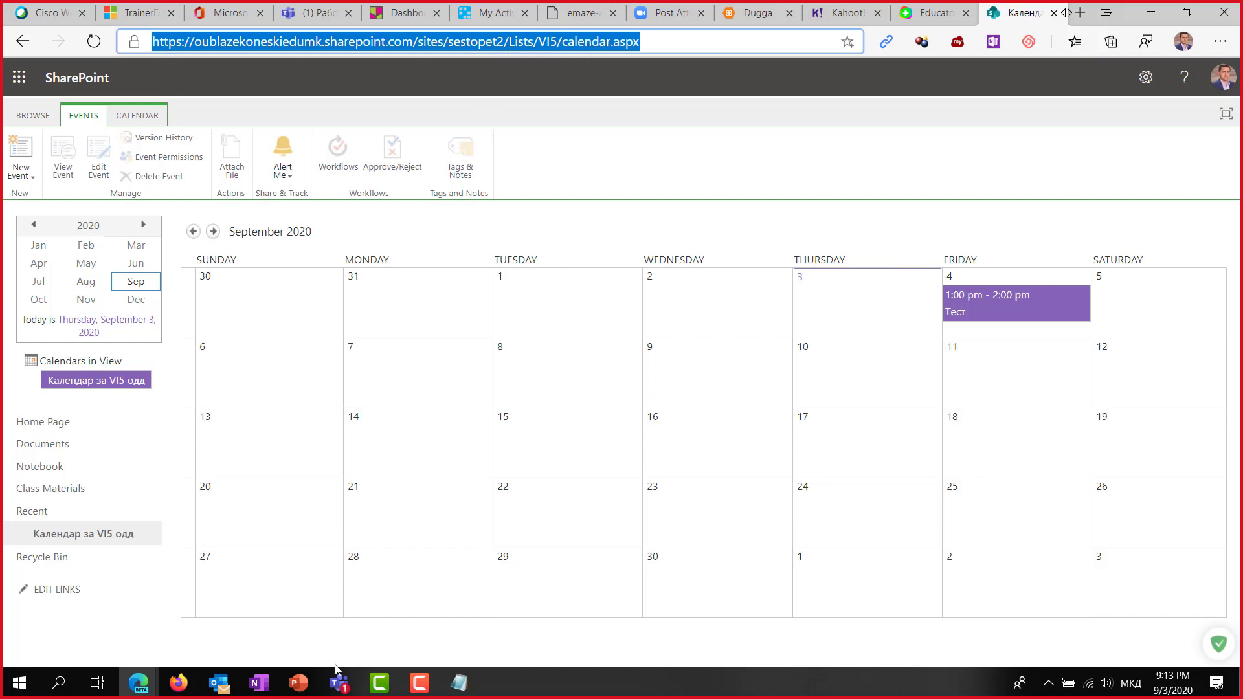
{"action": "mouse_move", "coordinate": [340, 681]}
{"action": "left_click", "coordinate": [269, 602]}
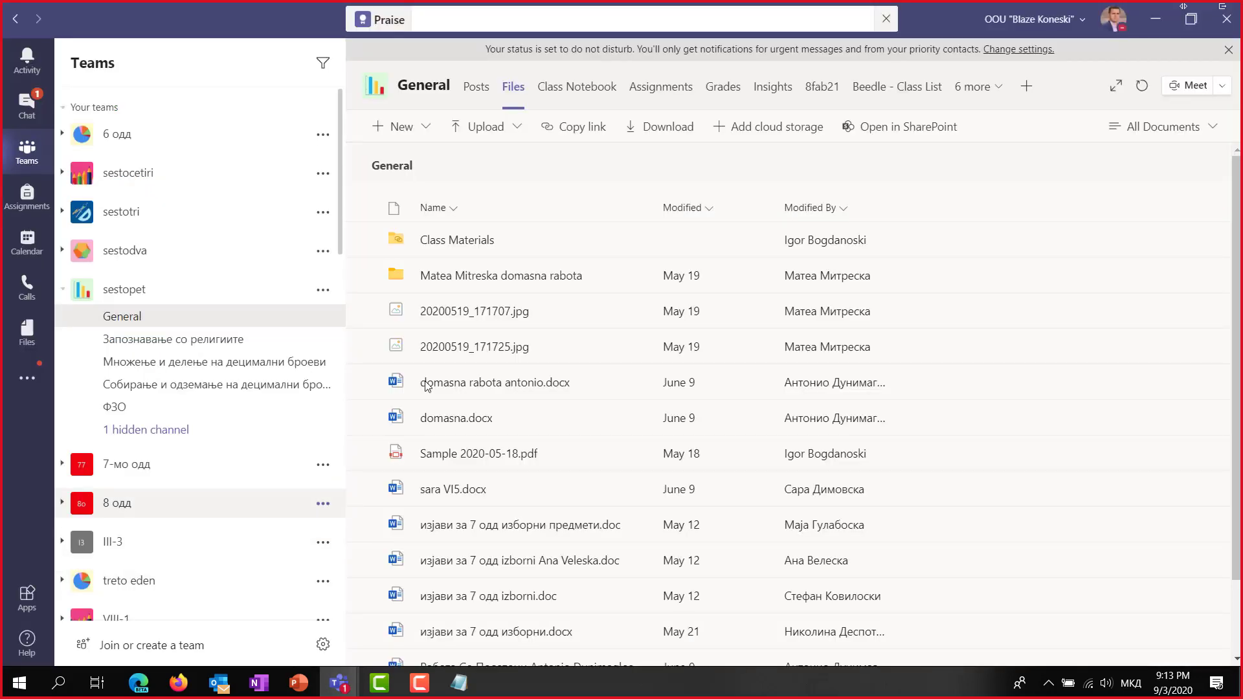
Add a Website tab named Календар using the copied SharePoint calendar URL.
{"action": "left_click", "coordinate": [1026, 90]}
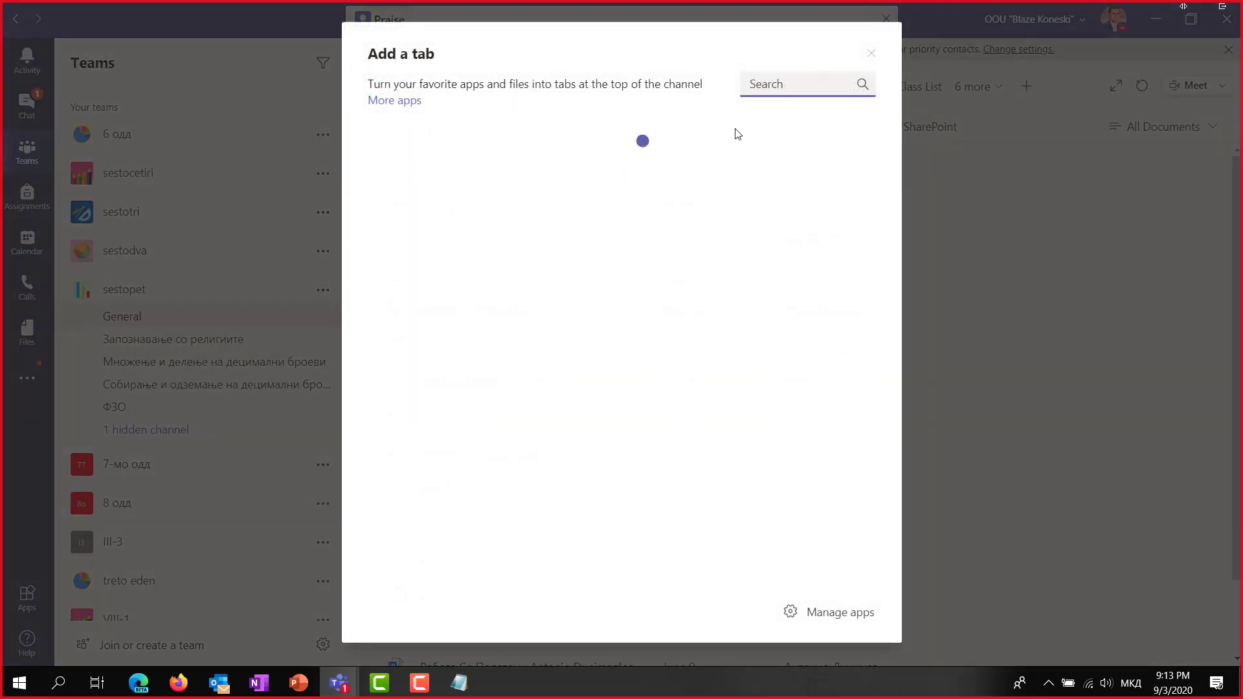
{"action": "left_click", "coordinate": [397, 199]}
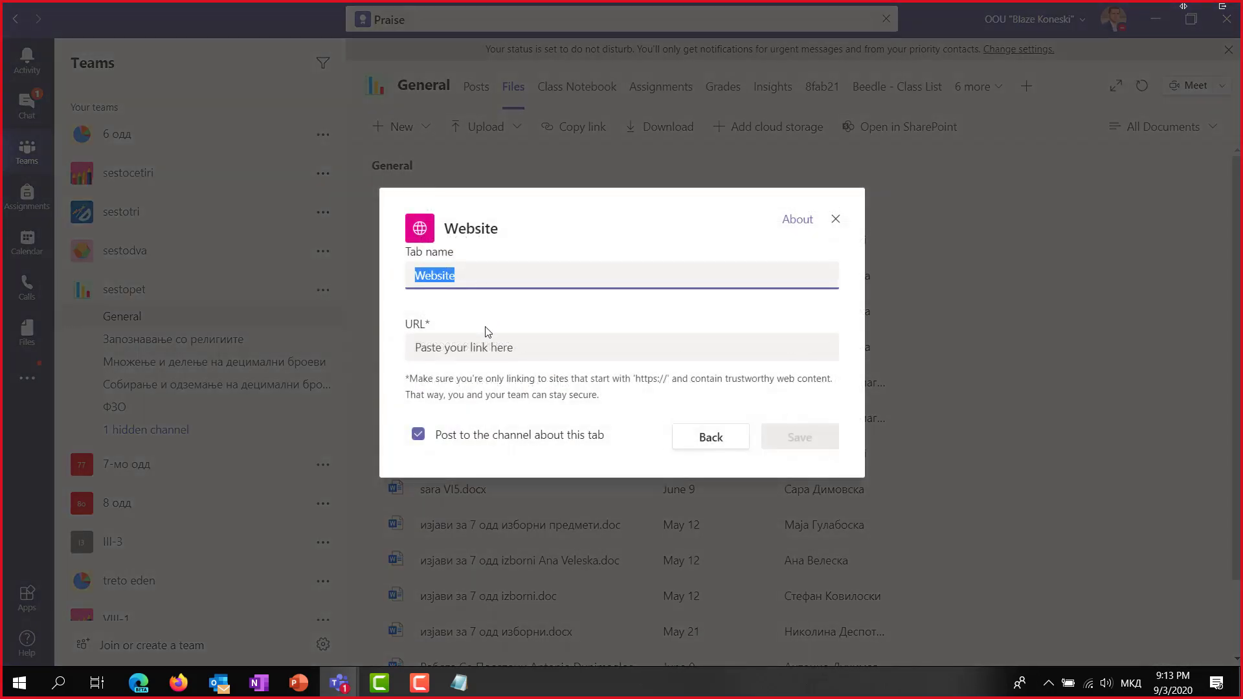
{"action": "left_click", "coordinate": [482, 346]}
{"action": "key", "text": "ctrl+v"}
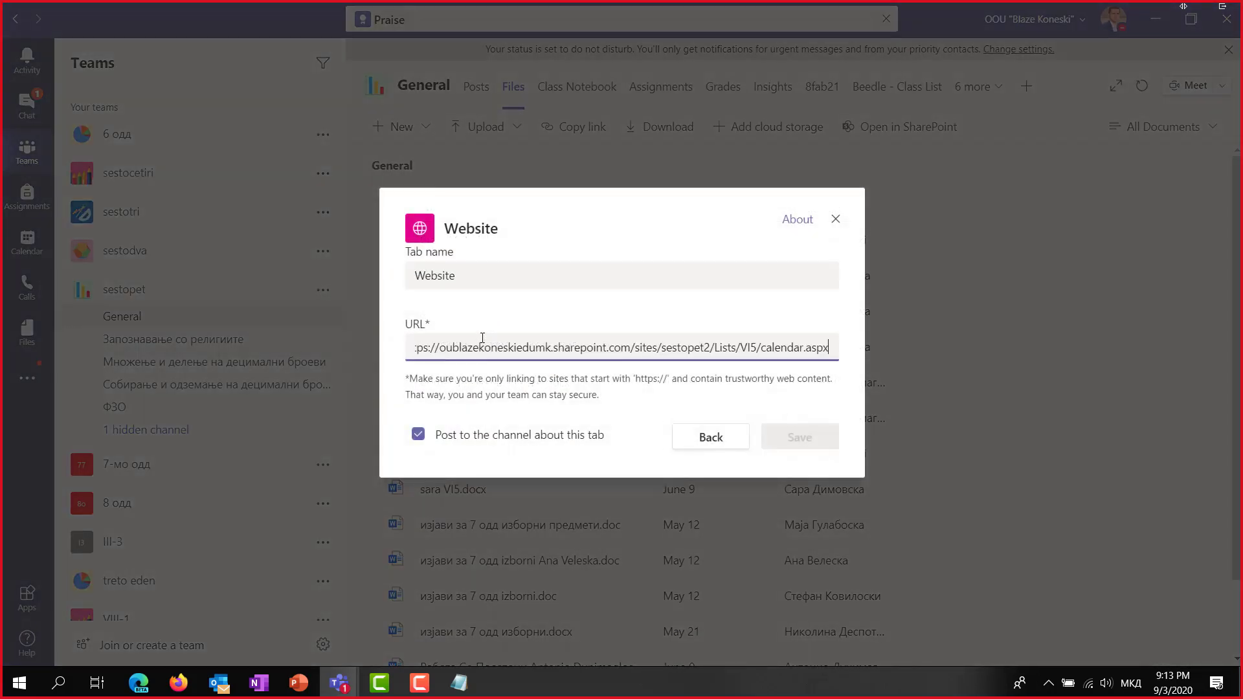
{"action": "left_click", "coordinate": [497, 277]}
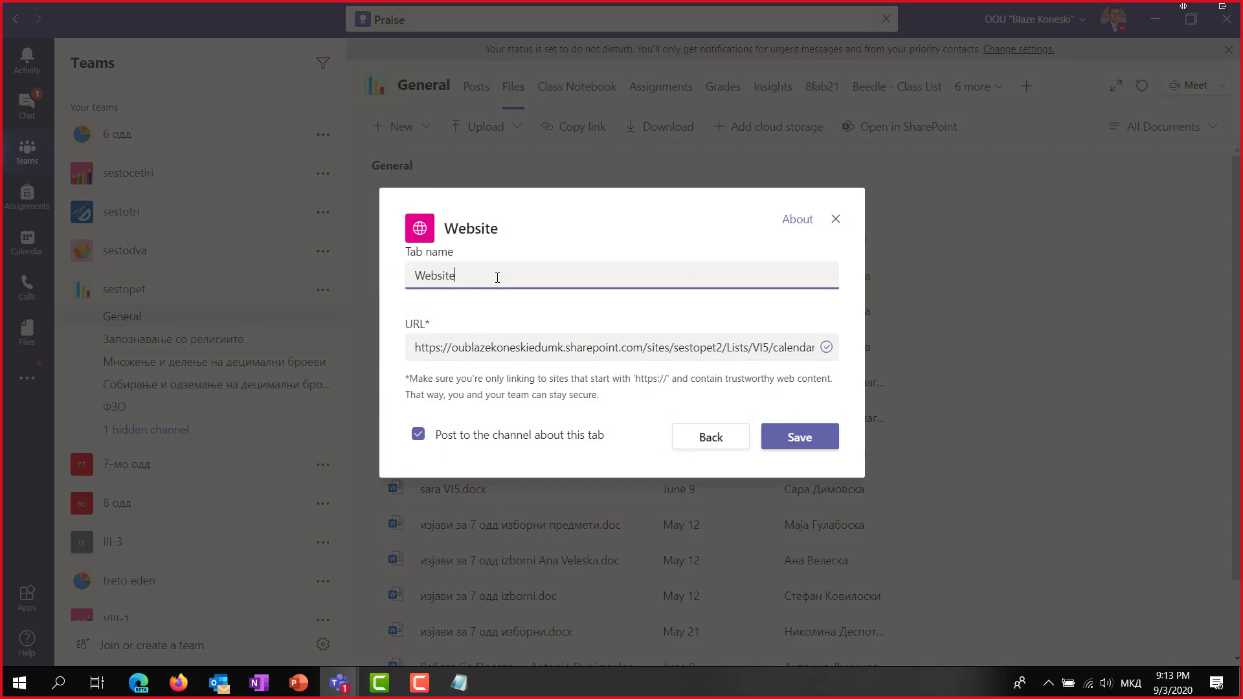
{"action": "key", "text": "ctrl+a"}
{"action": "type", "text": "K"}
{"action": "left_click", "coordinate": [795, 445]}
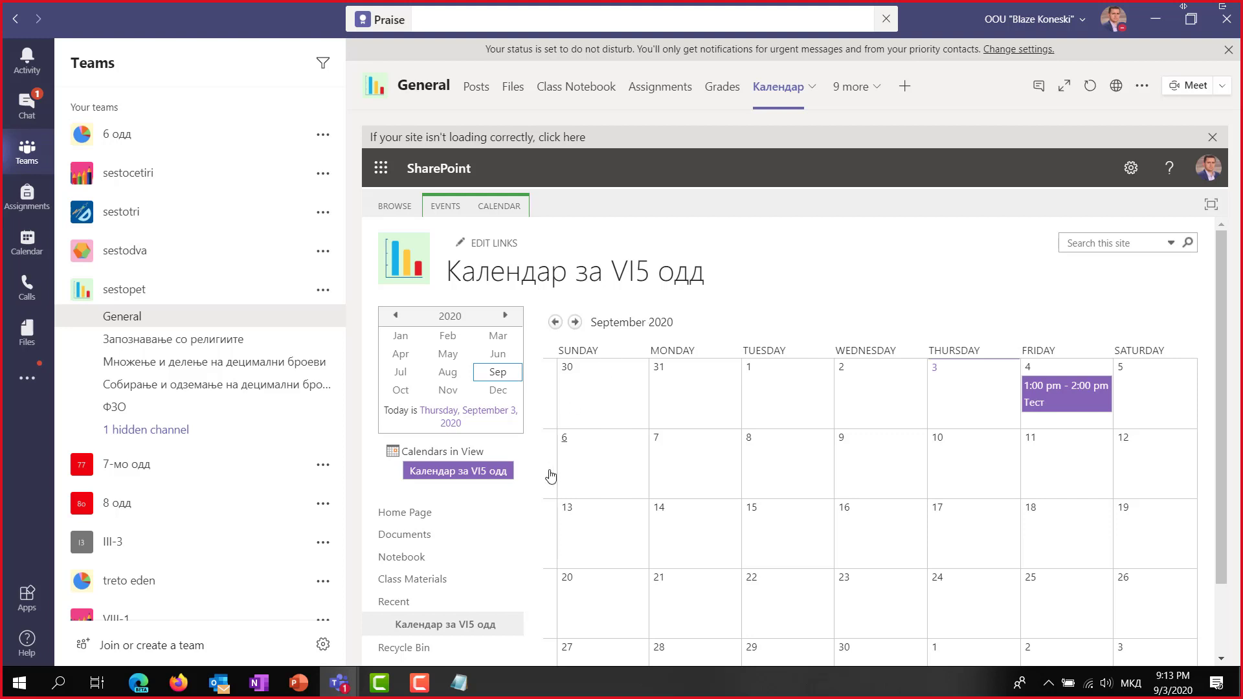
{"action": "left_click", "coordinate": [34, 246]}
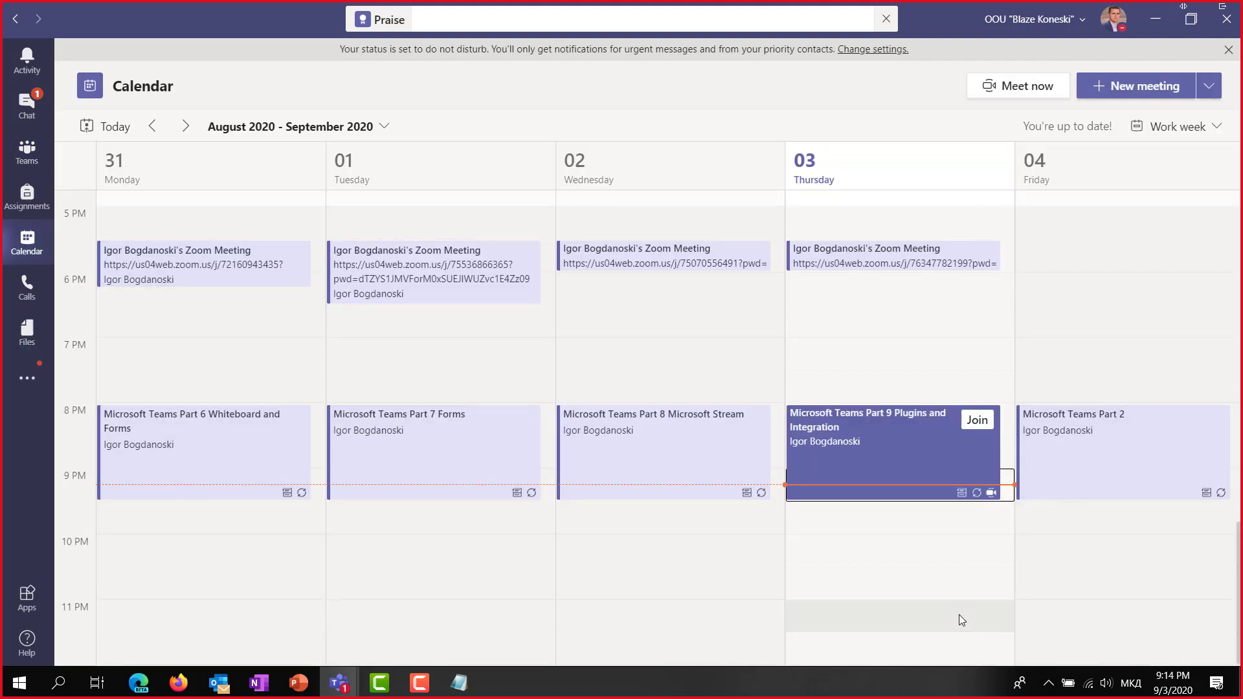
{"action": "left_click", "coordinate": [27, 166]}
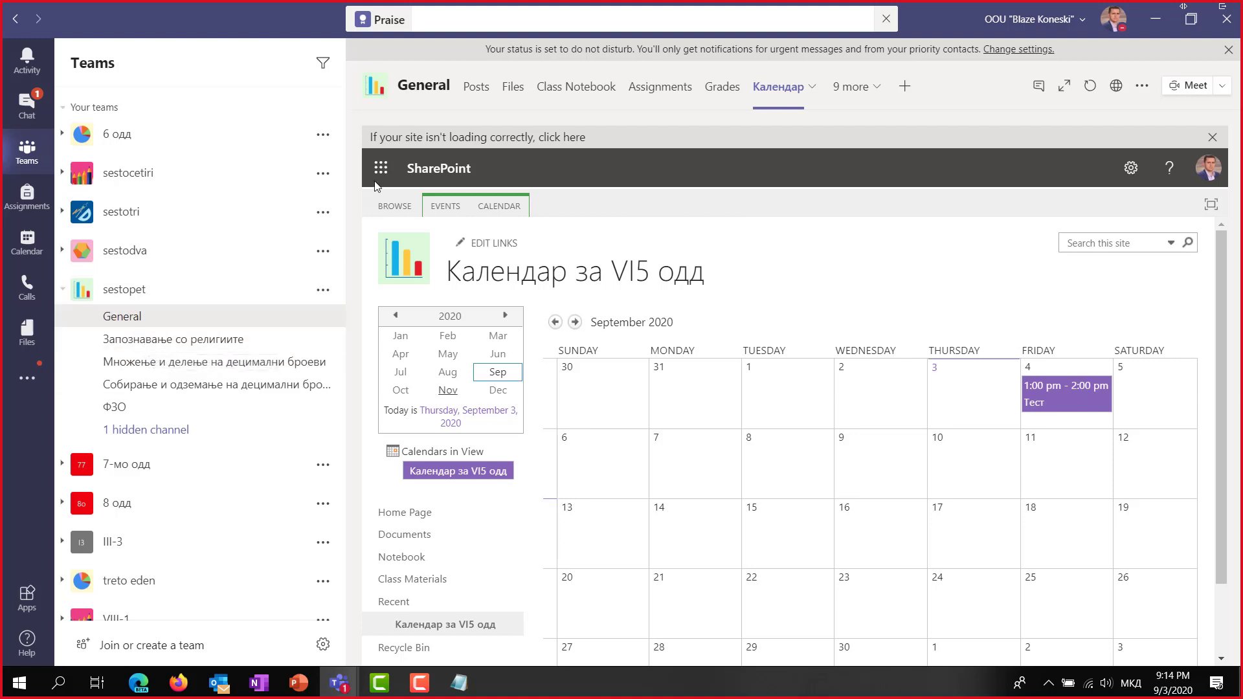
{"action": "mouse_move", "coordinate": [351, 688]}
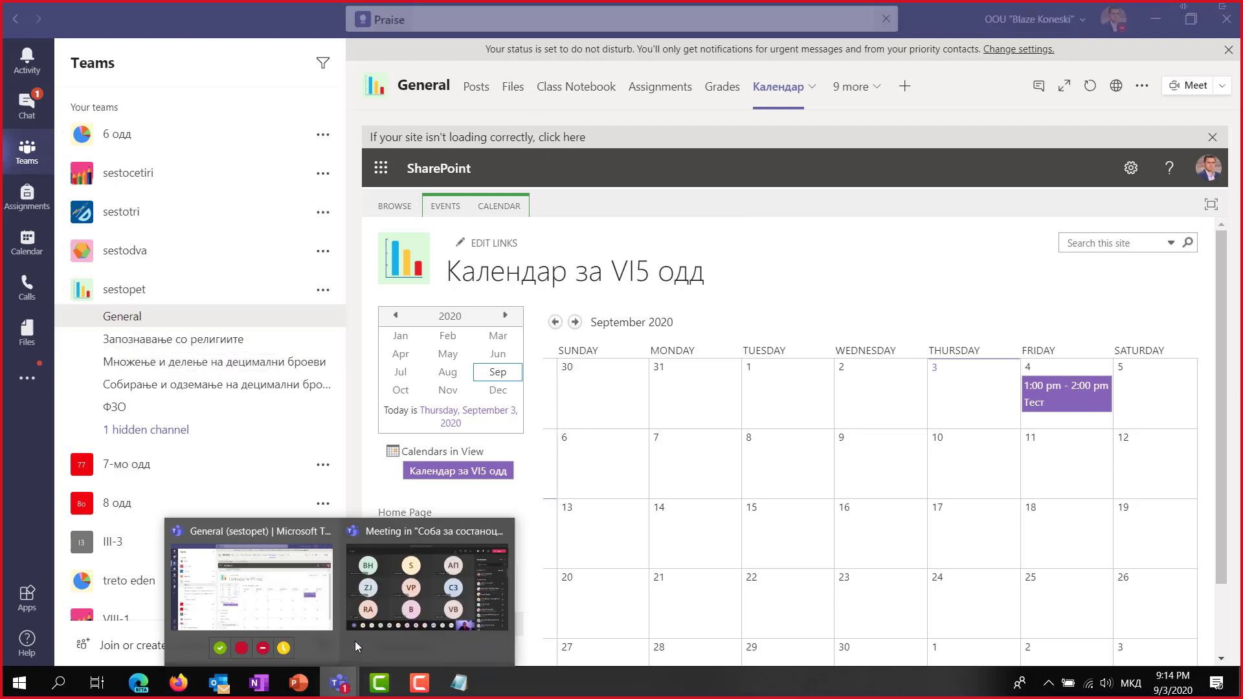
Return to the Соба за состаноци meeting and mute all participants except yourself.
{"action": "left_click", "coordinate": [398, 589]}
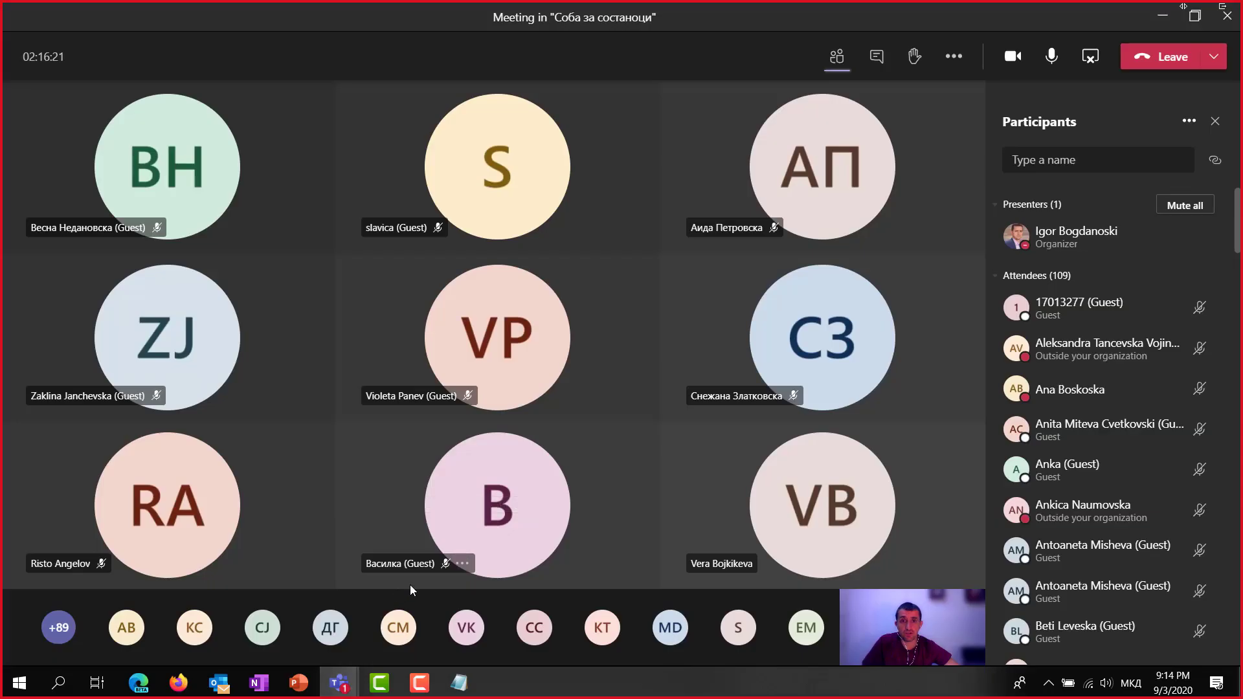
{"action": "mouse_move", "coordinate": [523, 337]}
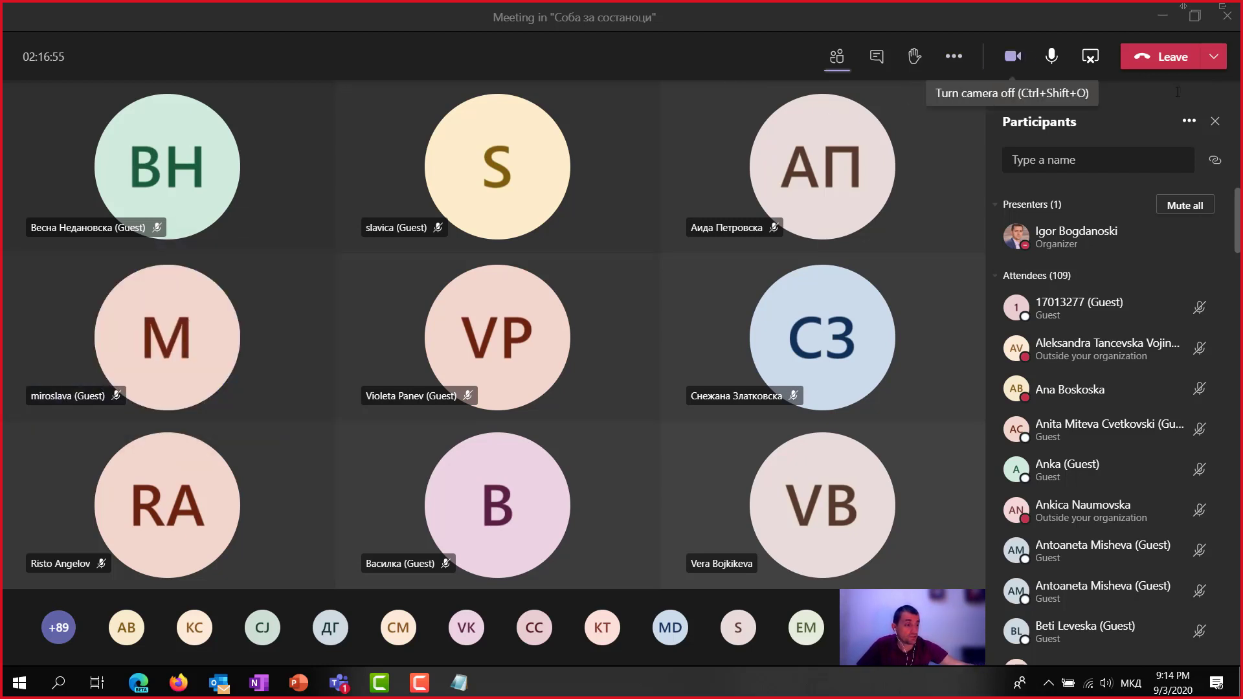
{"action": "left_click", "coordinate": [1182, 207]}
{"action": "left_click", "coordinate": [704, 364]}
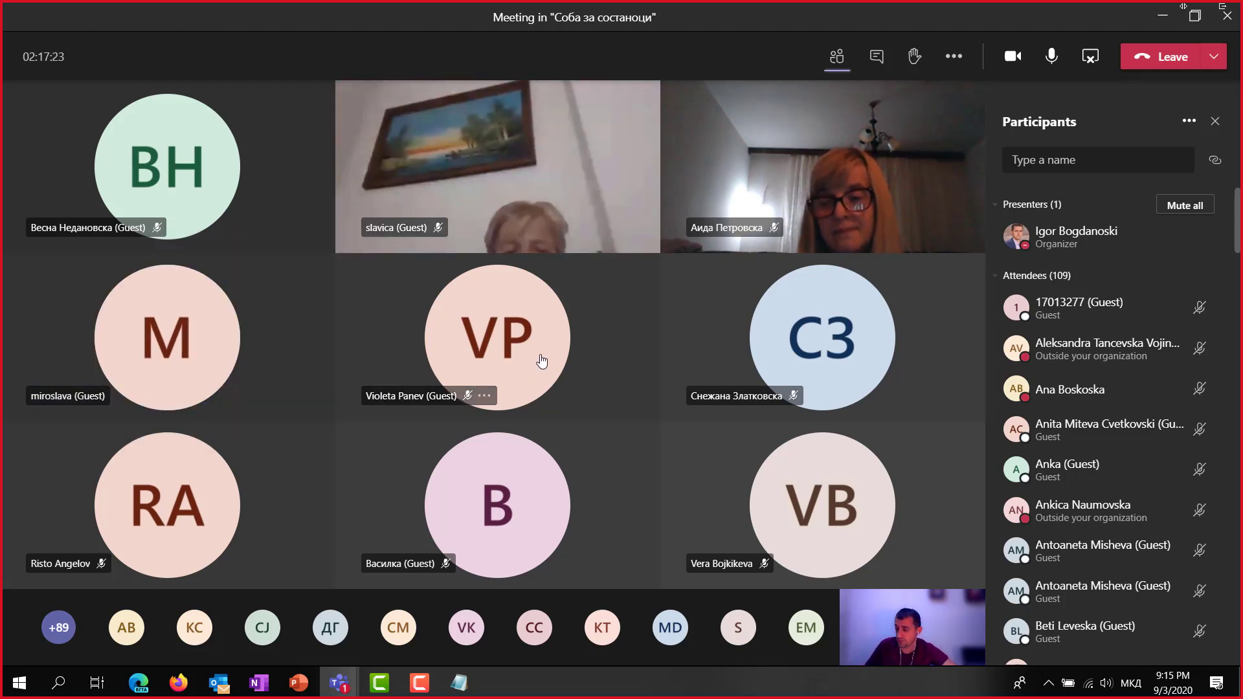
{"action": "mouse_move", "coordinate": [540, 357]}
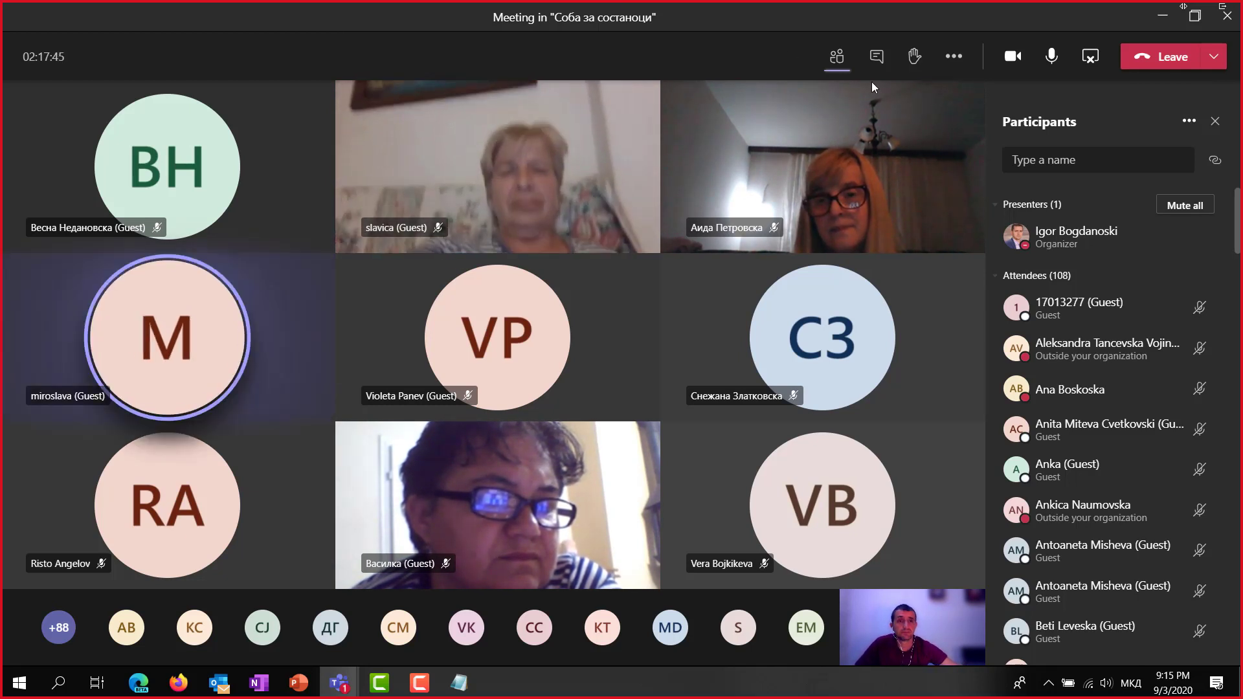
Mute all participants again, then start a third Mute all and cancel it.
{"action": "left_click", "coordinate": [1202, 208]}
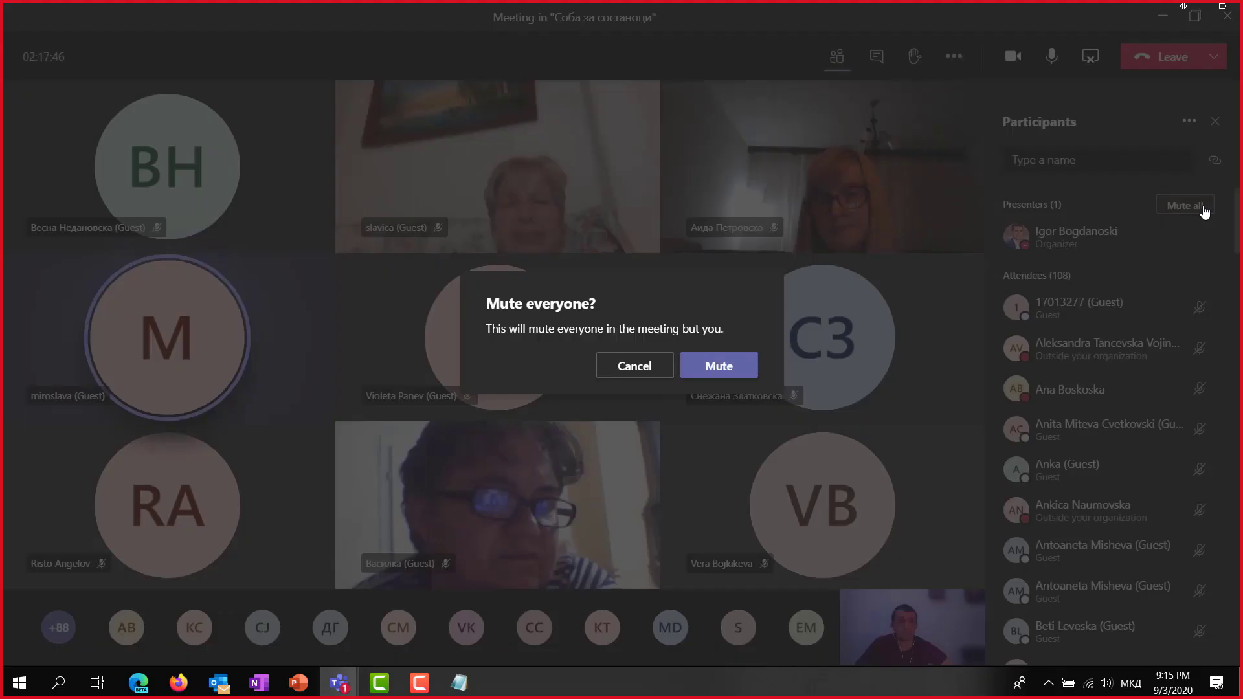
{"action": "left_click", "coordinate": [744, 363]}
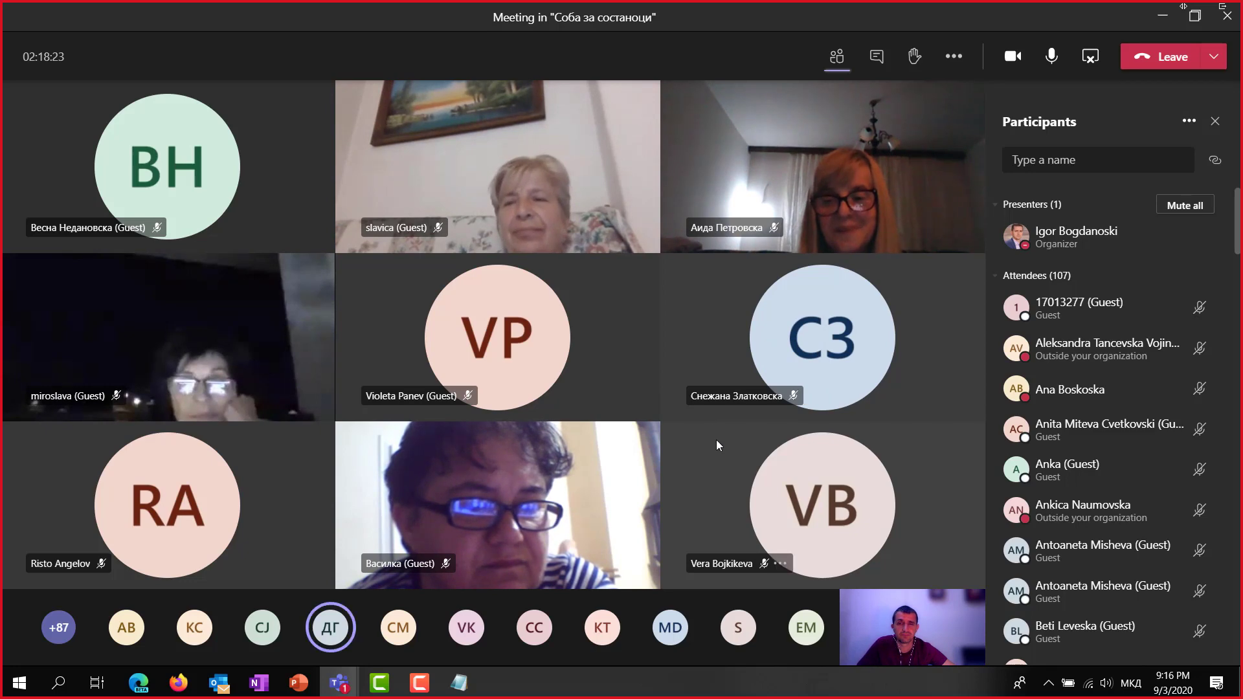
{"action": "left_click", "coordinate": [1193, 204]}
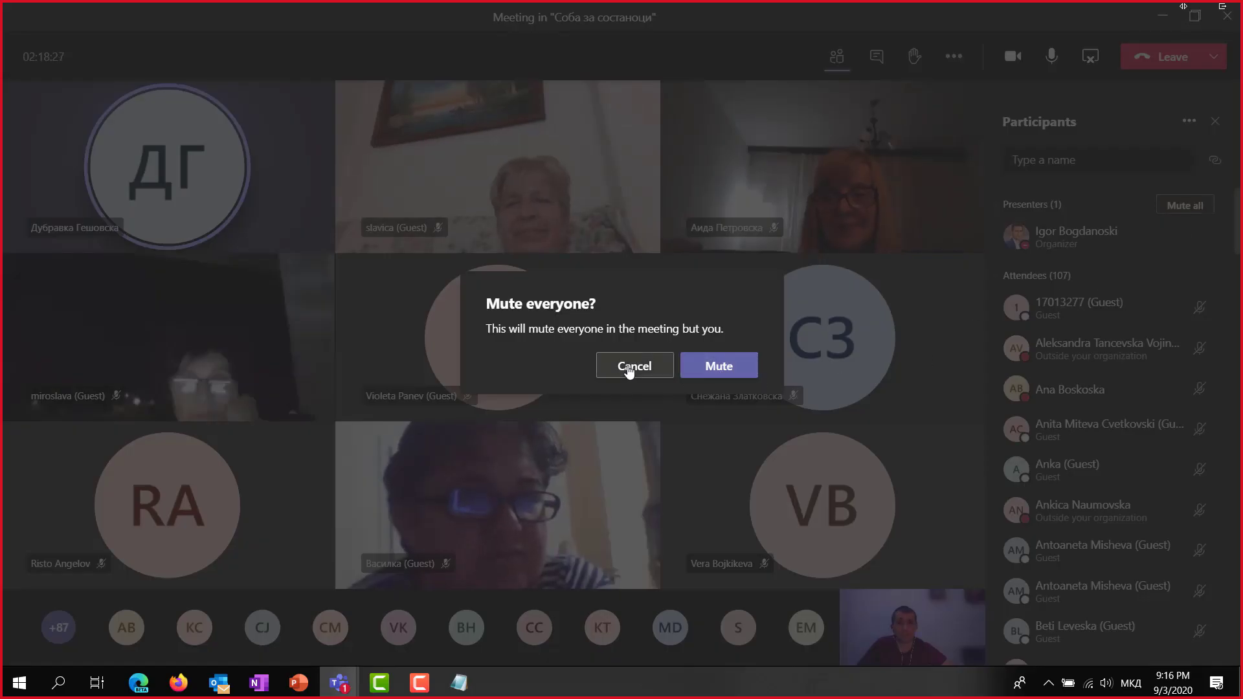
{"action": "left_click", "coordinate": [629, 364]}
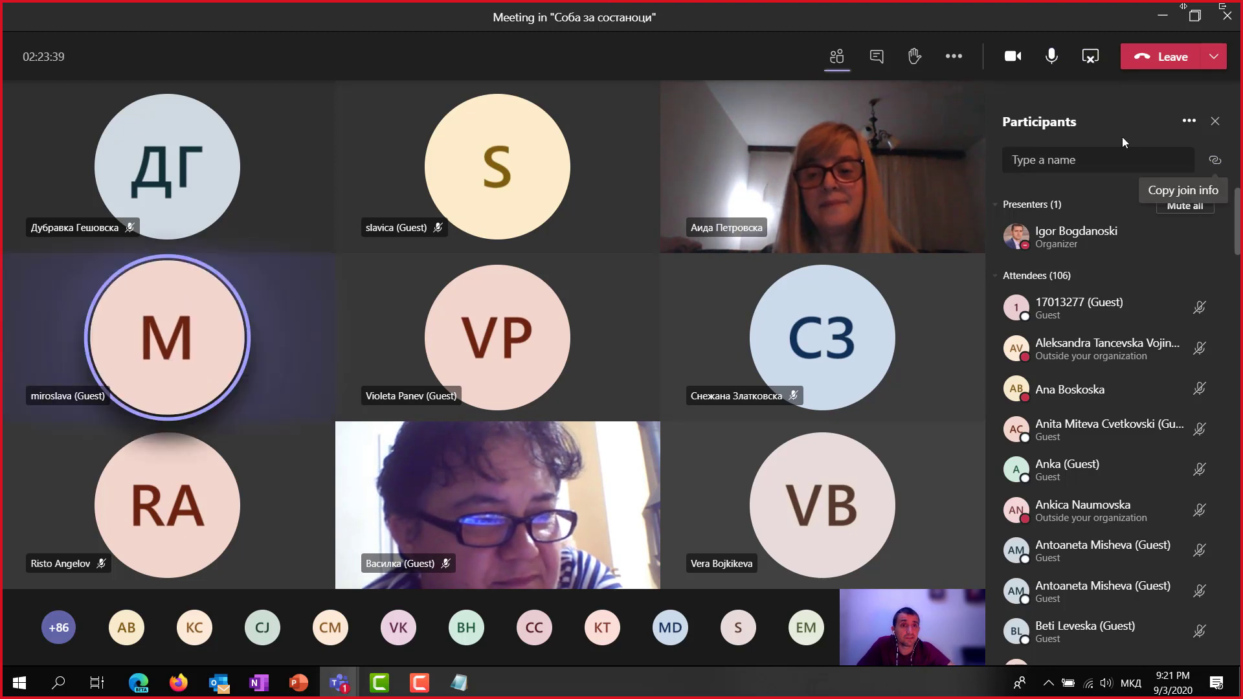
Download the attendance list, then open the Leave menu to reveal End meeting.
{"action": "left_click", "coordinate": [1188, 121]}
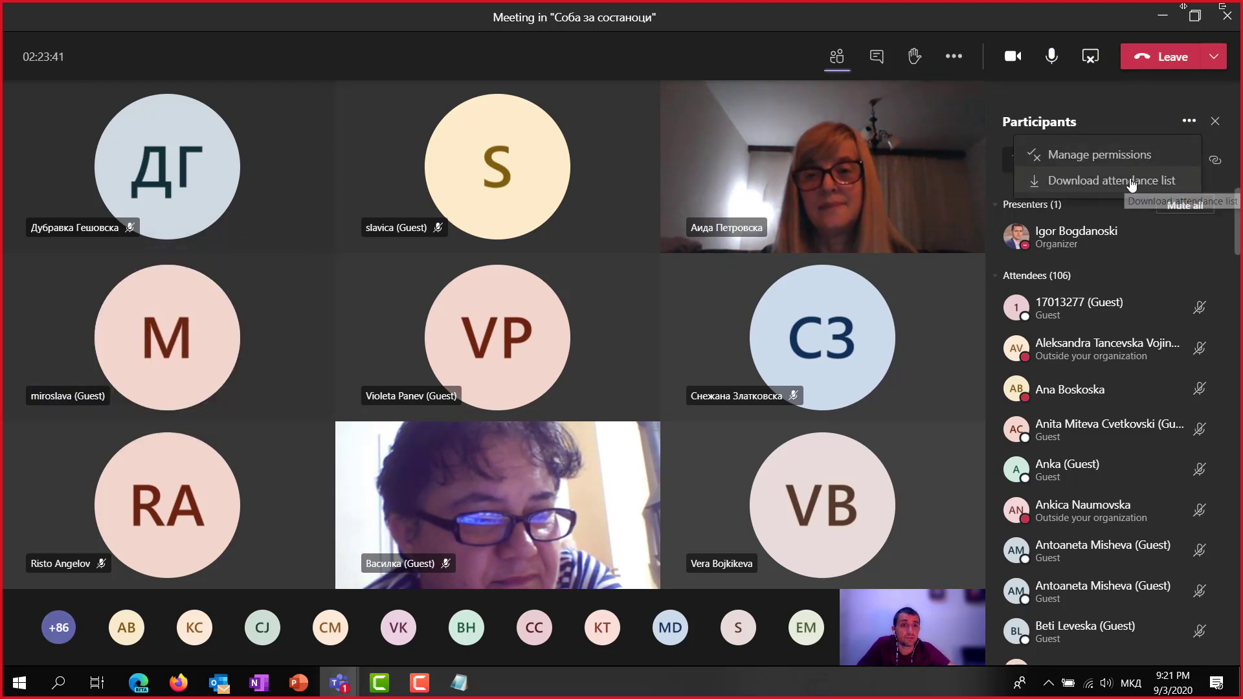
{"action": "left_click", "coordinate": [1080, 182]}
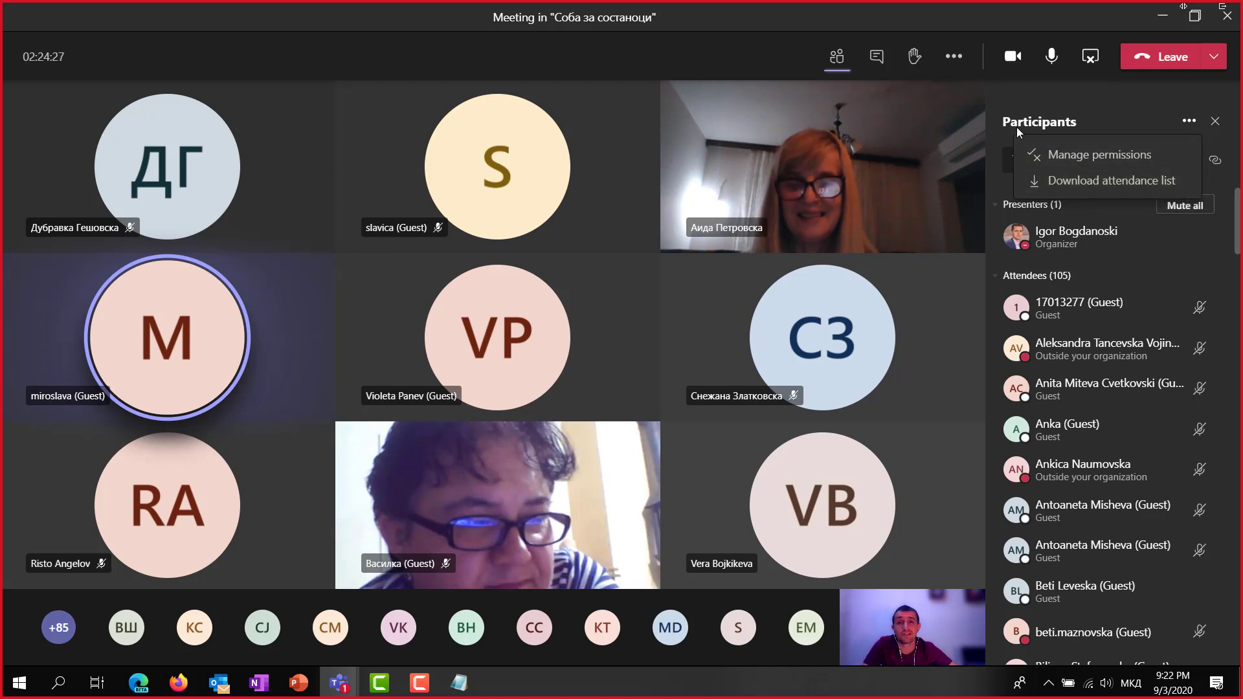
{"action": "left_click", "coordinate": [1215, 60]}
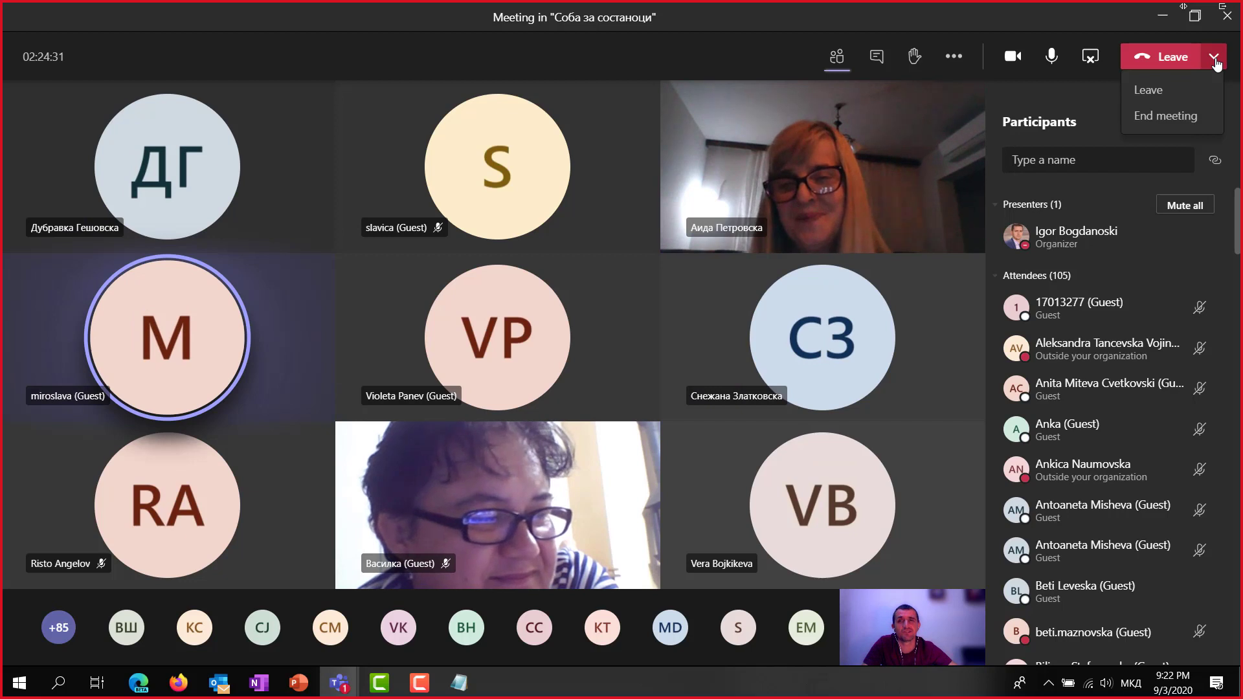